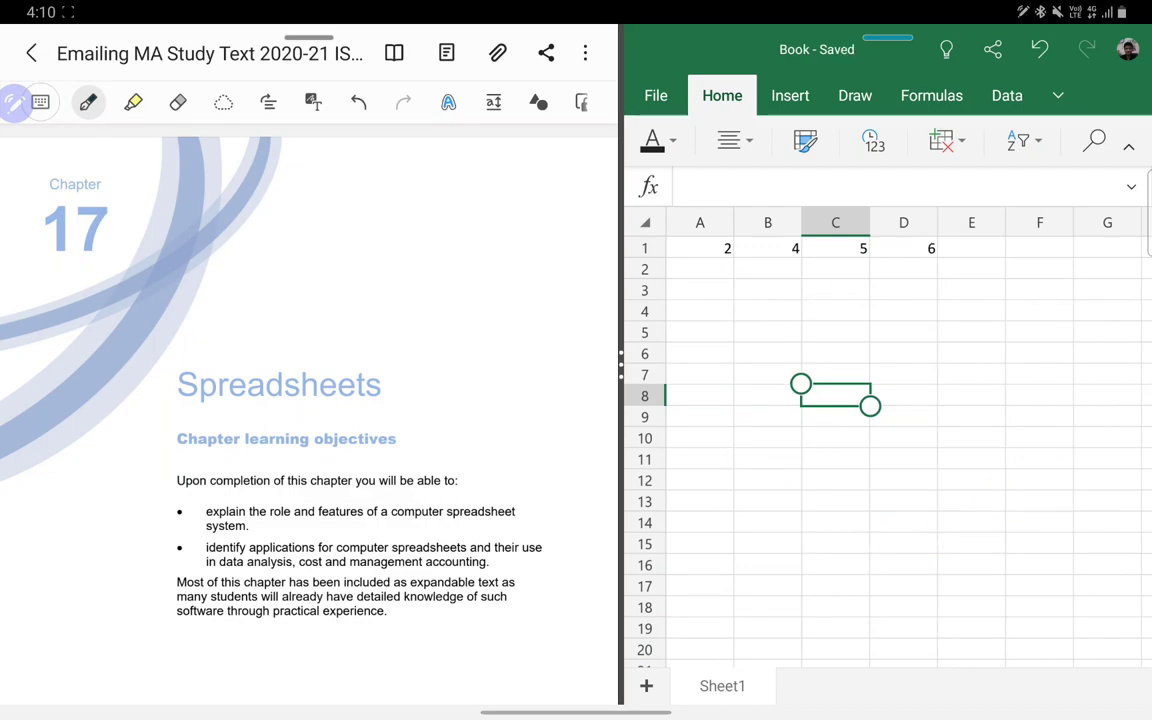
Step: Type test text into the empty cells C3 and C4 below the row 1 values
left_click(700, 269)
left_click(835, 269)
left_click(903, 269)
left_click(955, 275)
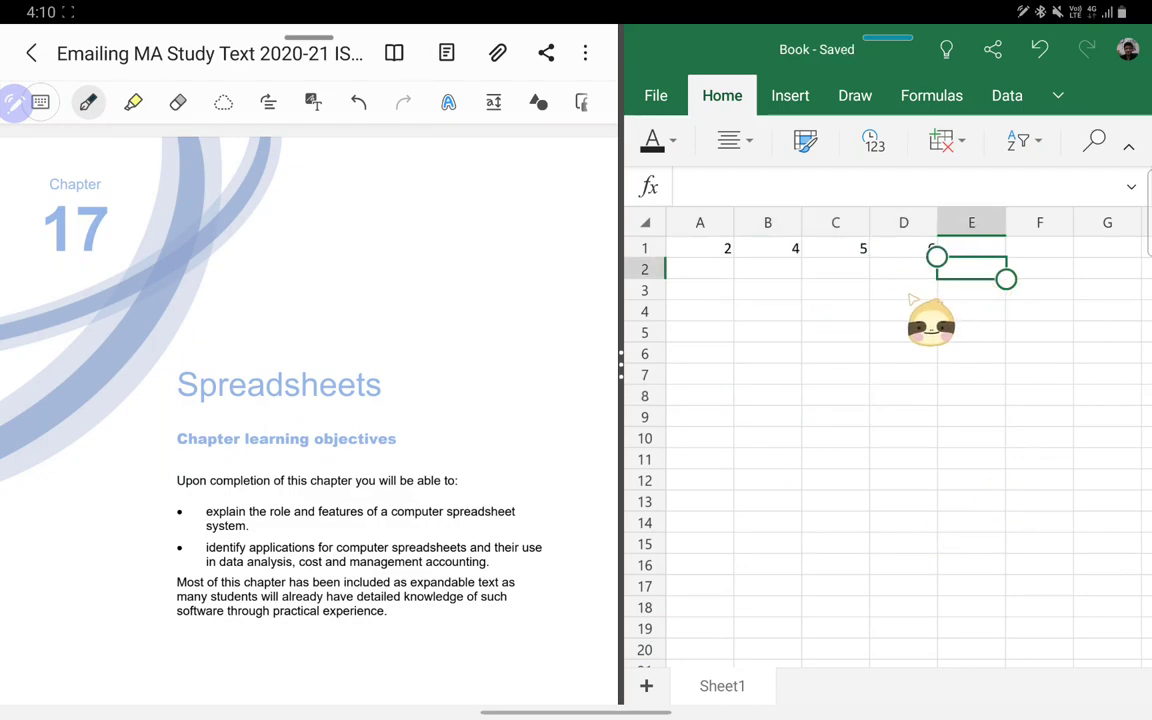
left_click(912, 292)
left_click(764, 292)
left_click(830, 294)
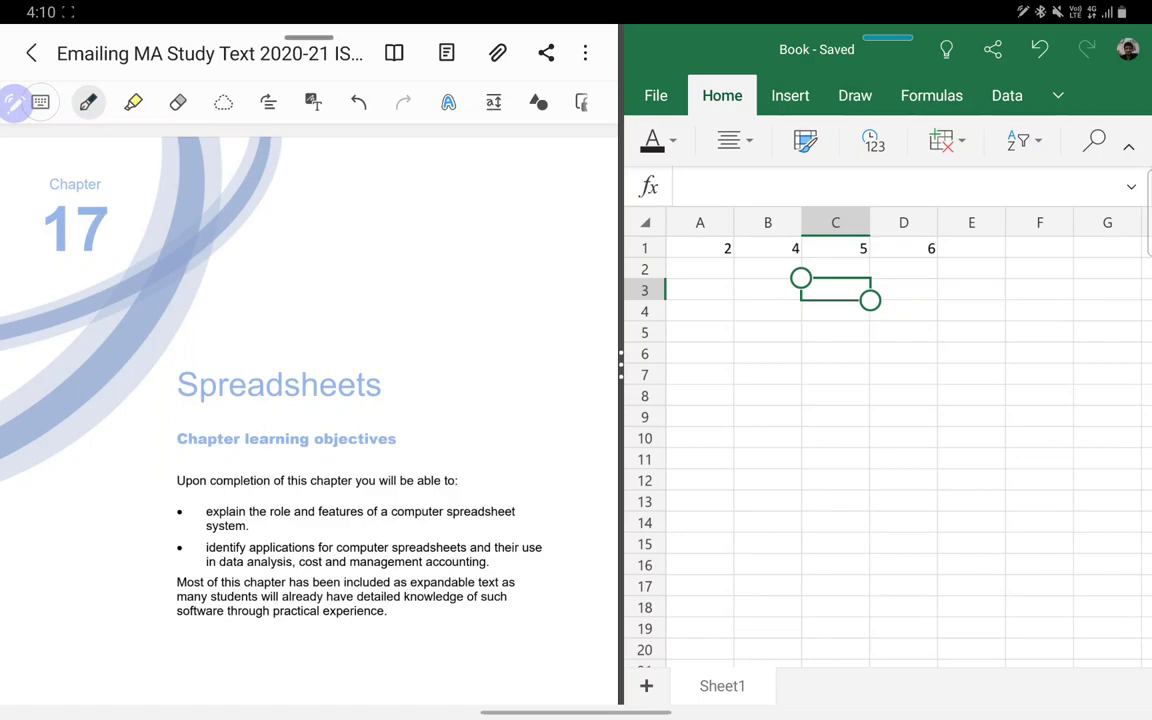
double_click(835, 290)
type("lkjdflkjsddlkfjsddlkfjsflkj")
key("Return")
type("werlirweljlksdfj")
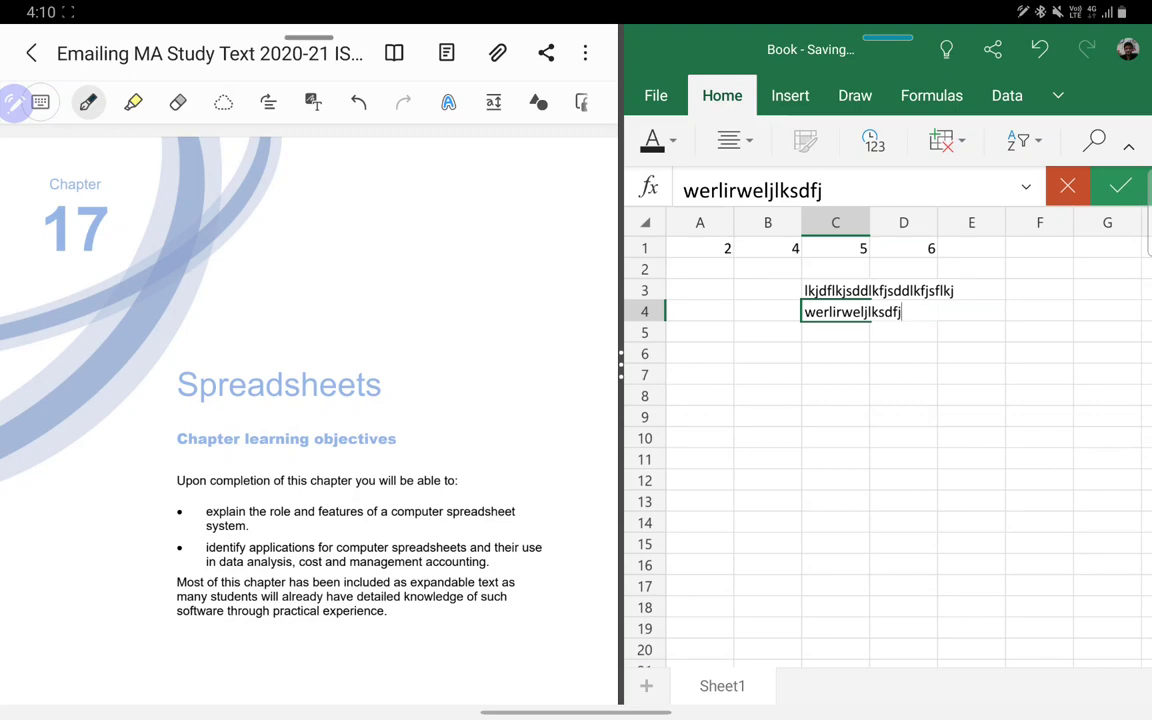
type("kdd")
key("Return")
Step: Type more test text into cells D5 and E5
left_click(903, 333)
type("sdl;fms;ldfds")
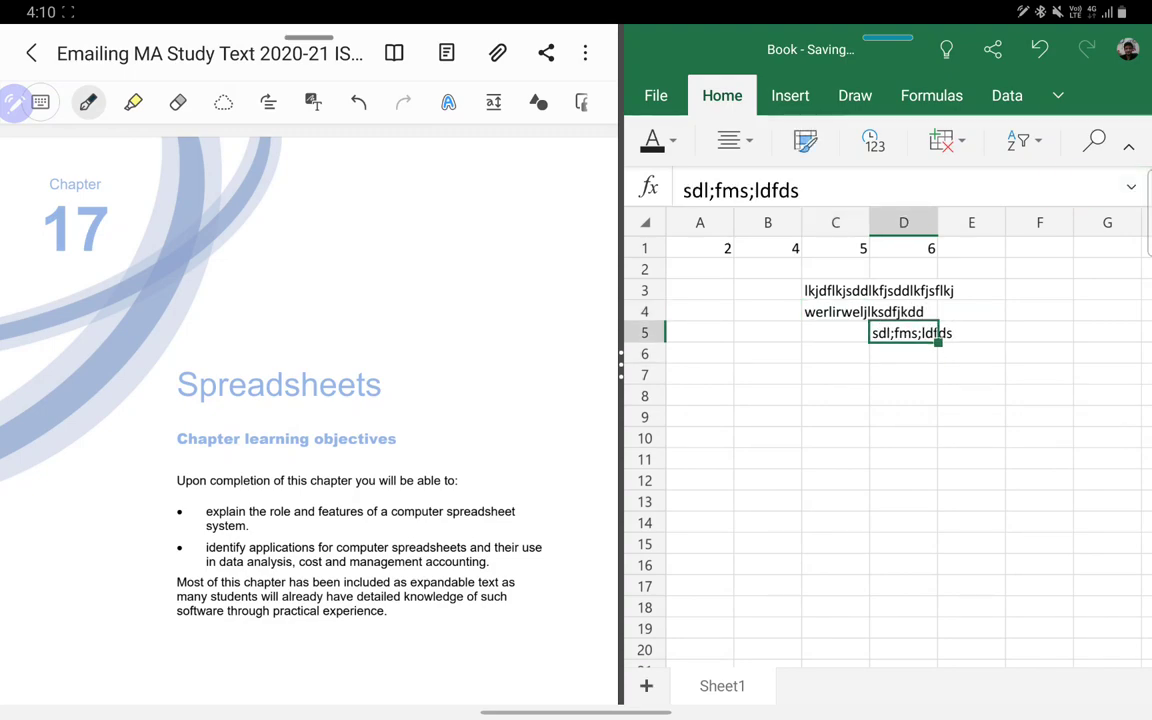
left_click(971, 333)
type("sdf;s")
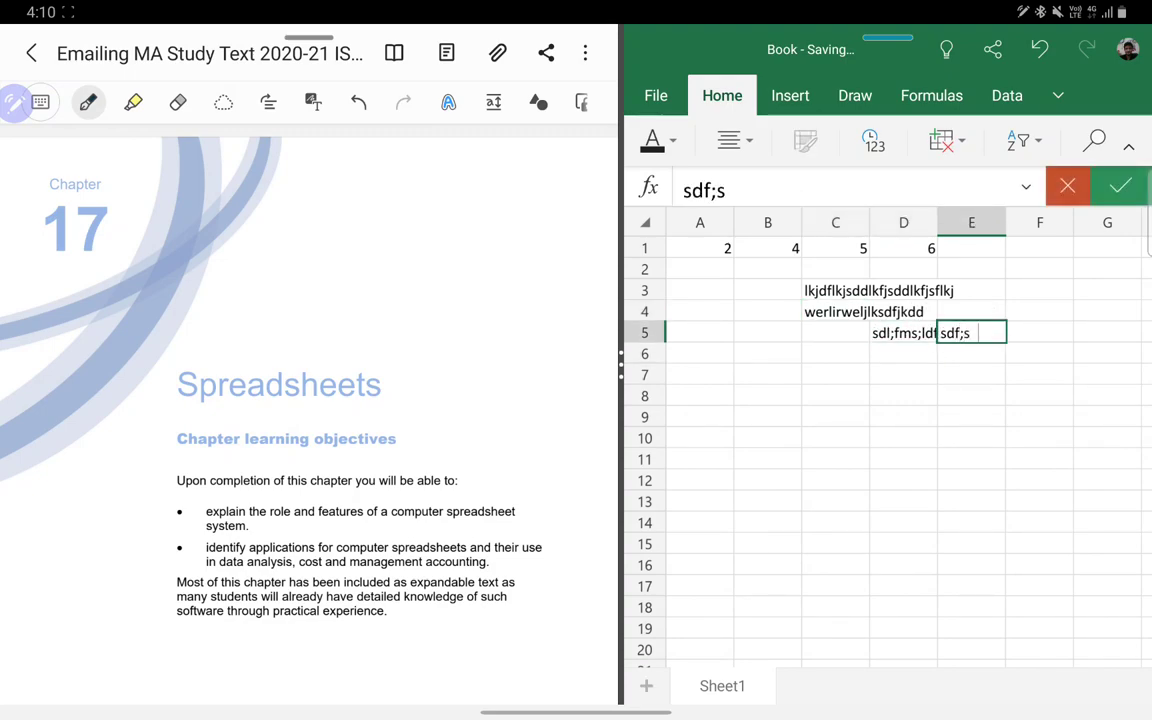
type("dflmsdf")
key("Return")
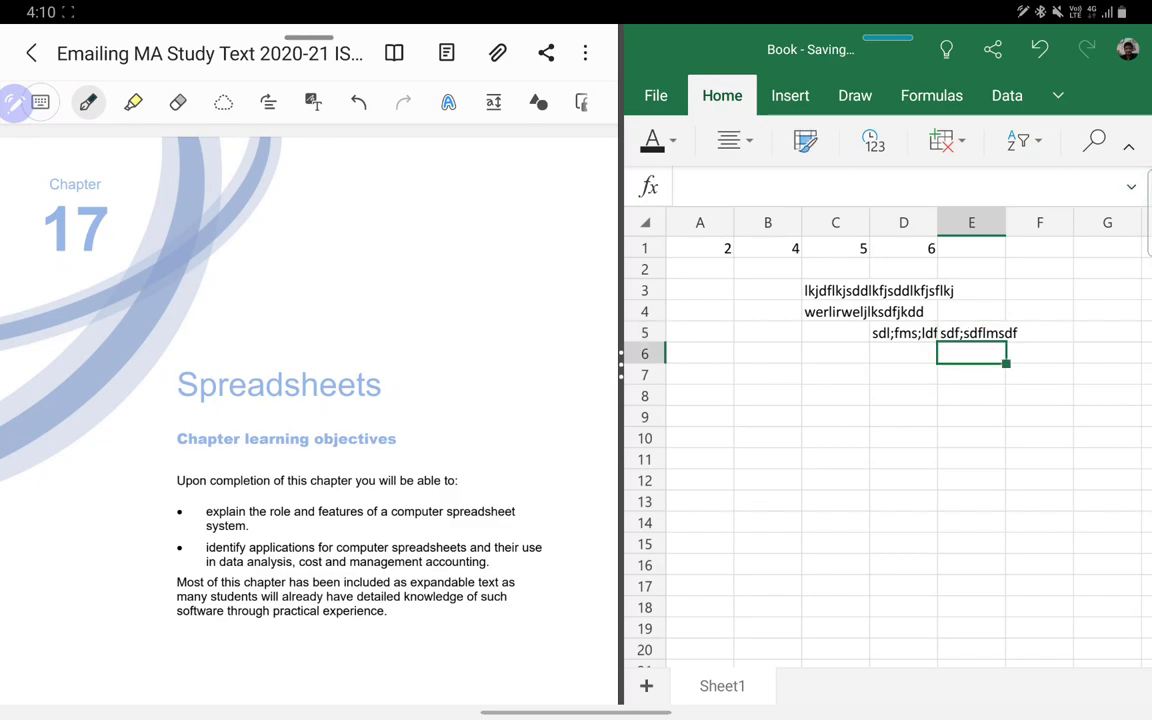
Step: Select columns E and F, then clear the column selection
left_click(968, 224)
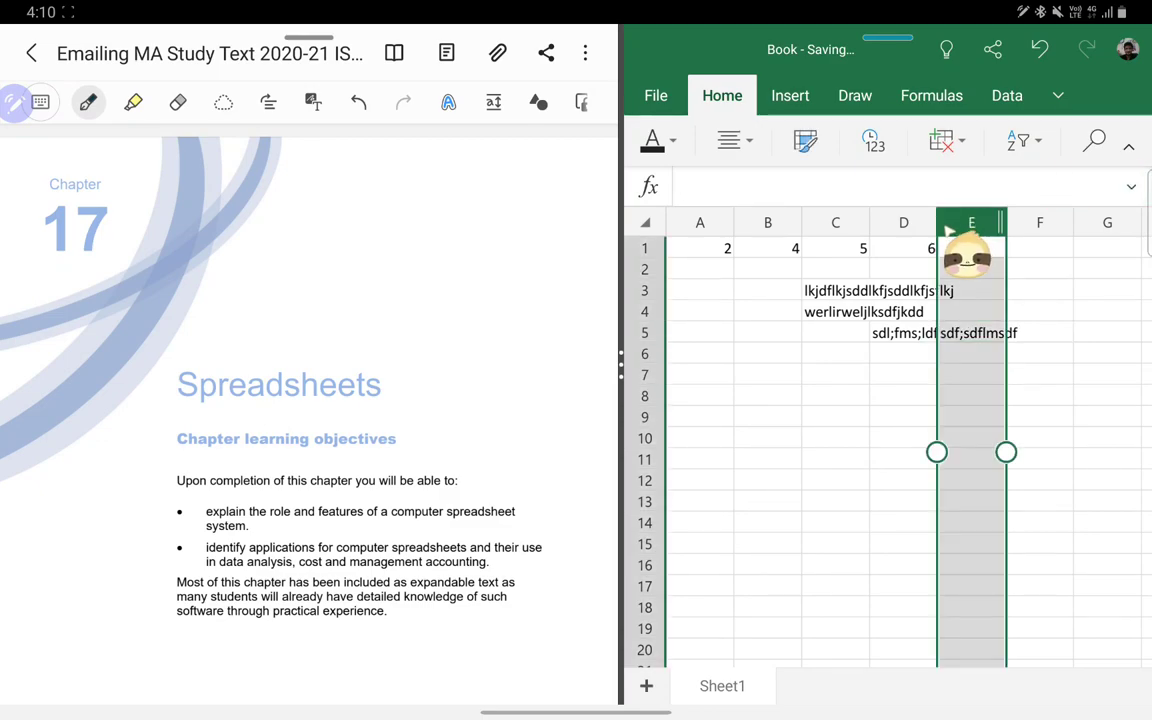
left_click_drag(1006, 452, 1074, 452)
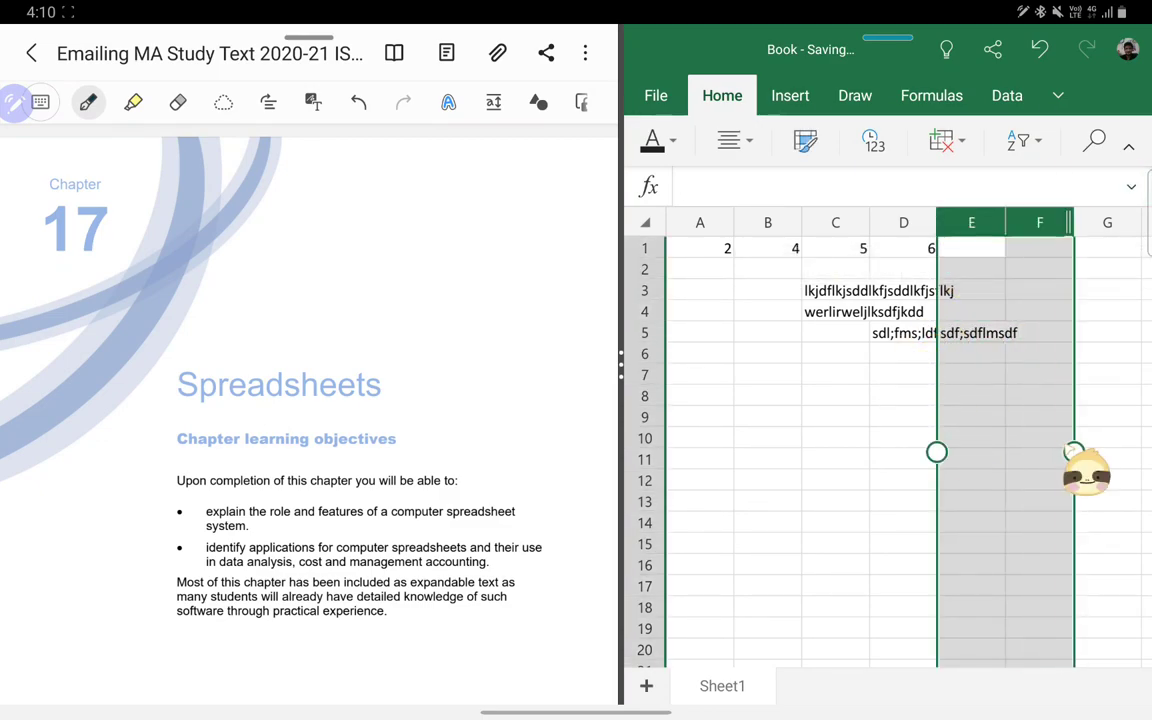
left_click(890, 436)
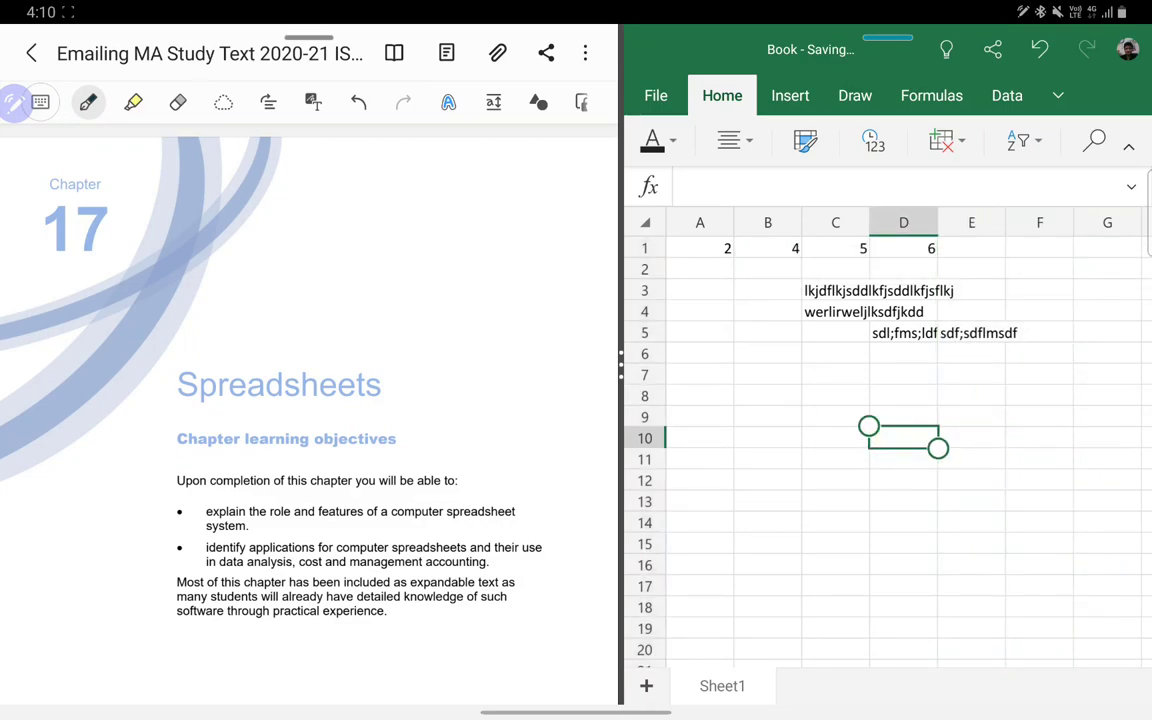
Step: Delete the test text from D5 and E5
left_click(903, 333)
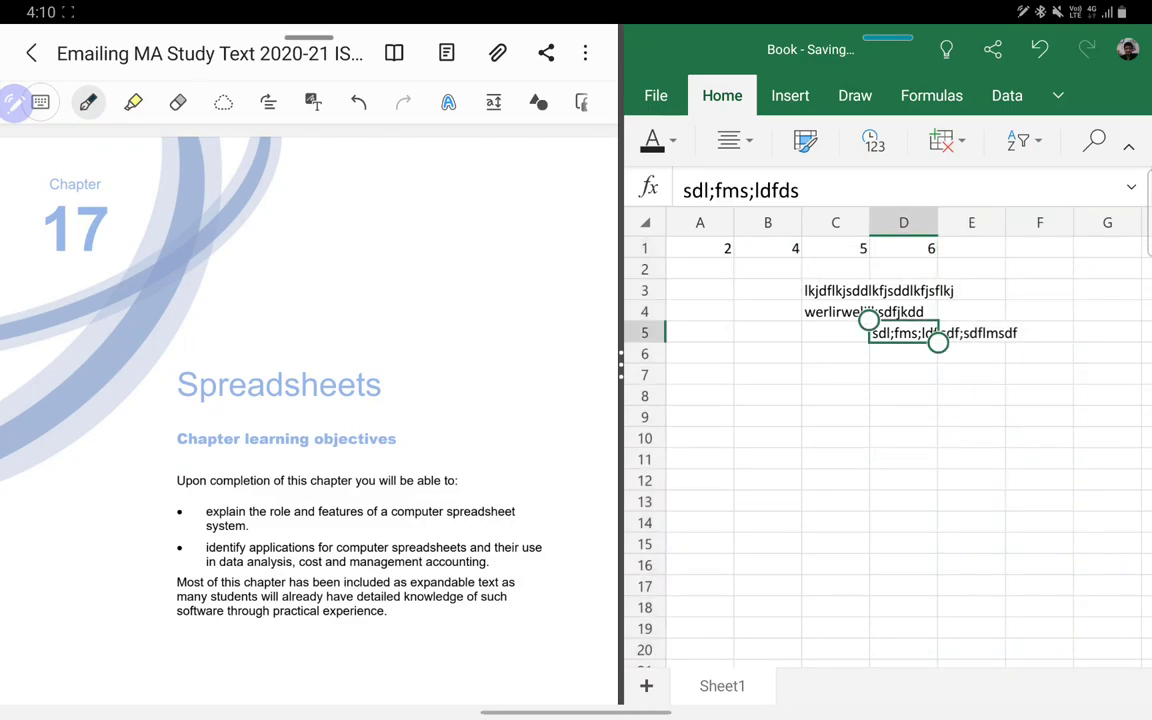
key("BackSpace")
key("Return")
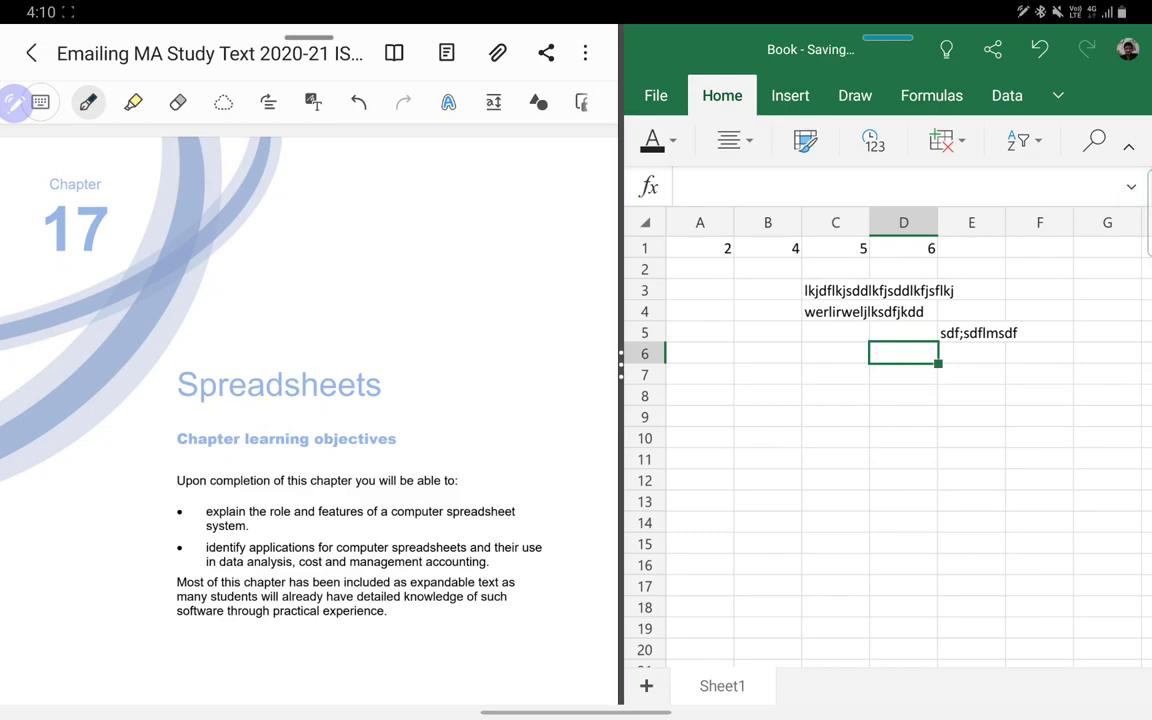
left_click(903, 333)
left_click(971, 333)
key("BackSpace")
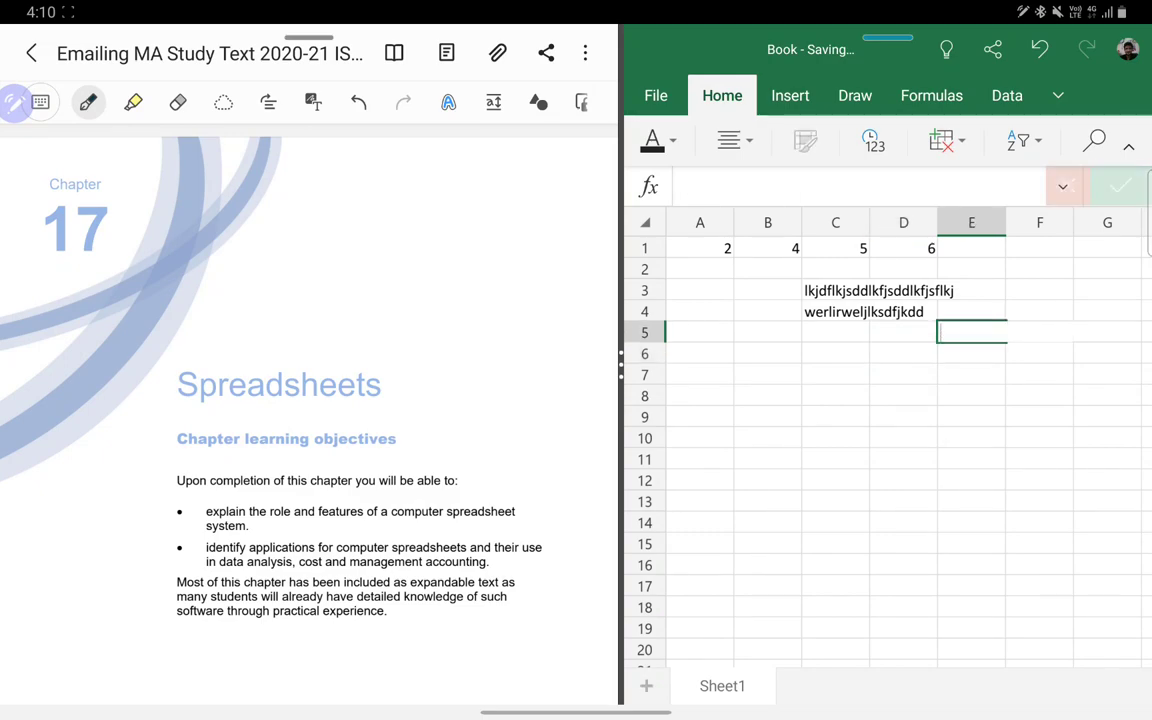
key("Return")
Step: Clear C4 and C3, and scroll the PDF to the Uses of spreadsheets page
left_click(971, 312)
left_click(835, 312)
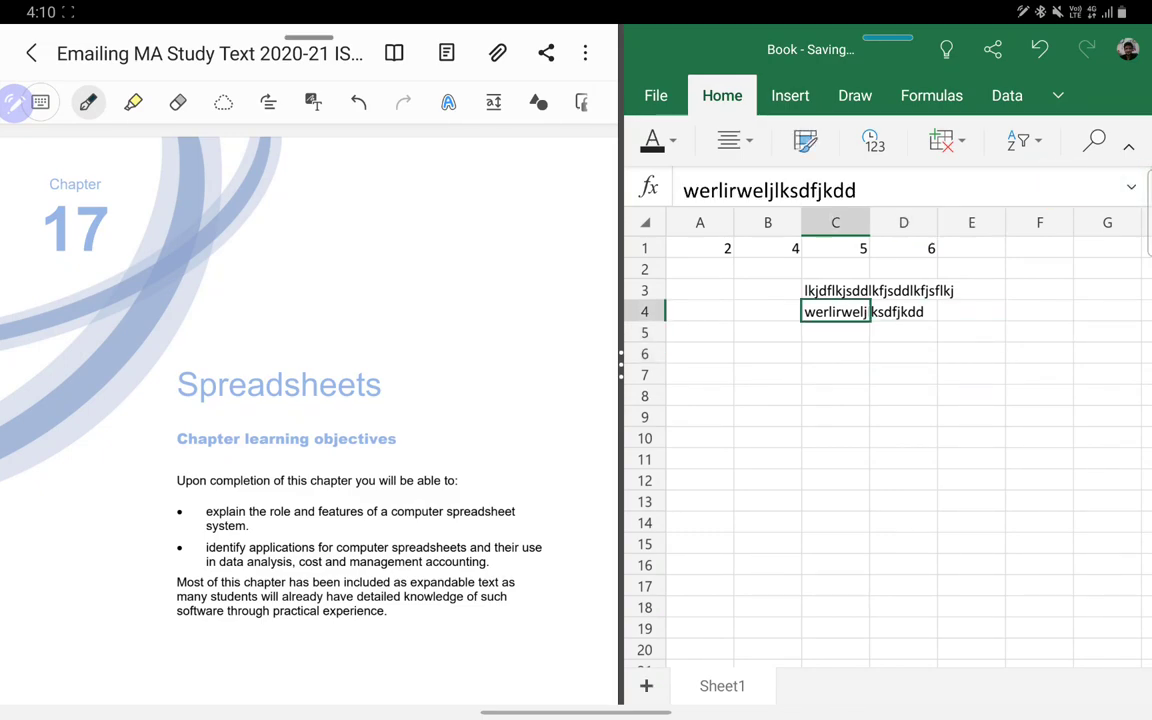
key("BackSpace")
key("Return")
left_click(835, 312)
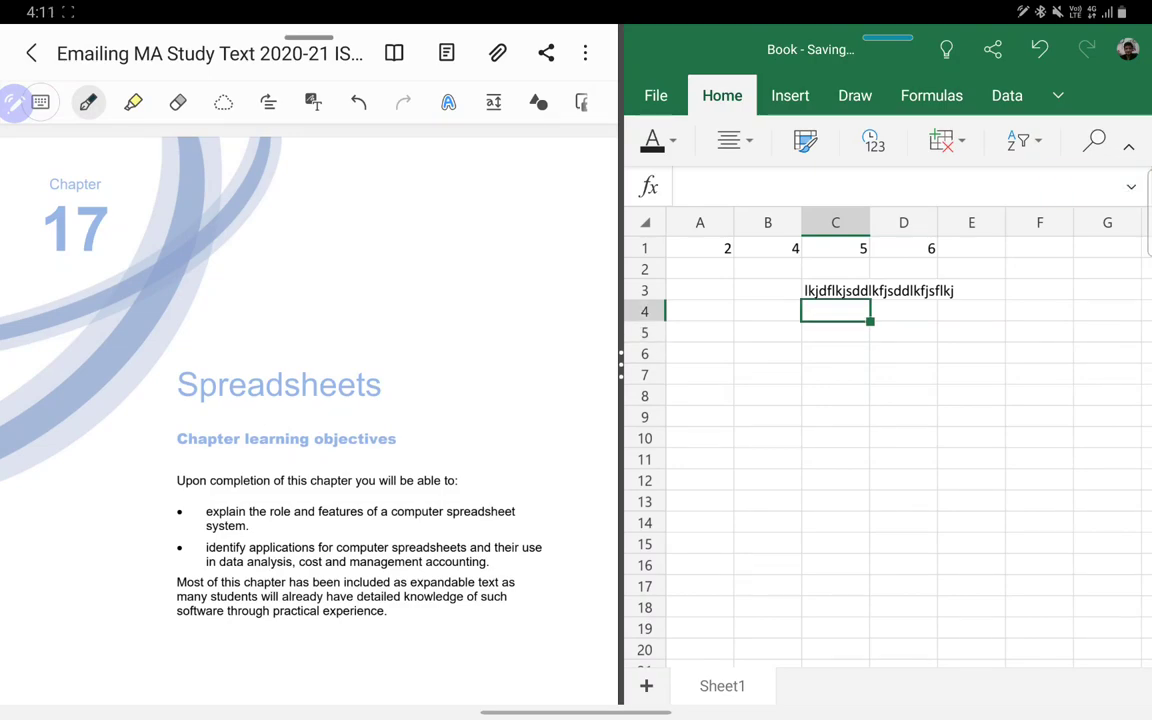
left_click(835, 291)
key("BackSpace")
key("Return")
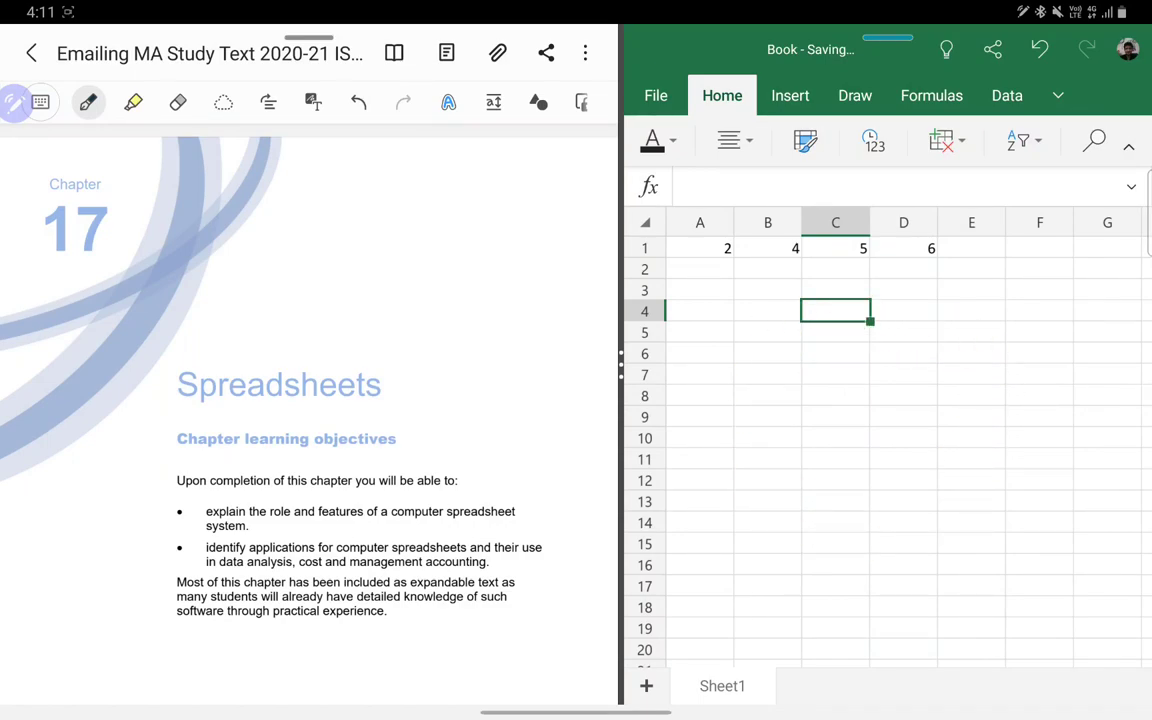
scroll(300, 400, "down", 10)
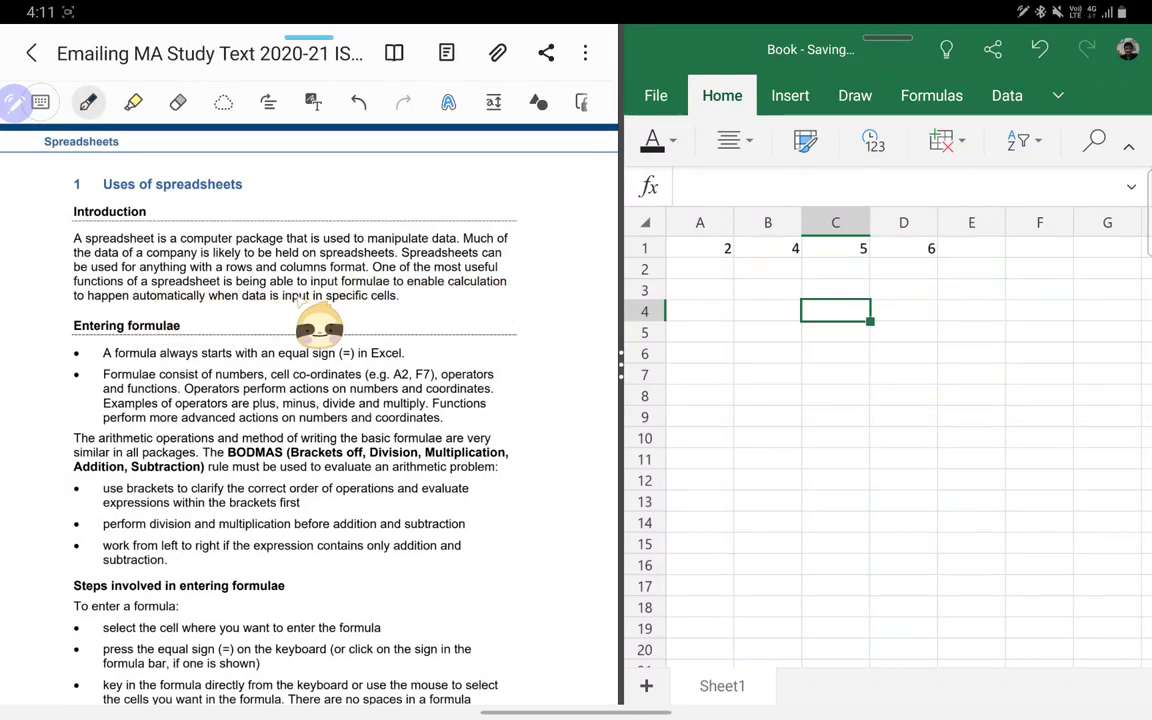
Step: Underline 'formulae', 'enable calculation' and 'to happen automatically' in the PDF text
left_click_drag(341, 287, 507, 288)
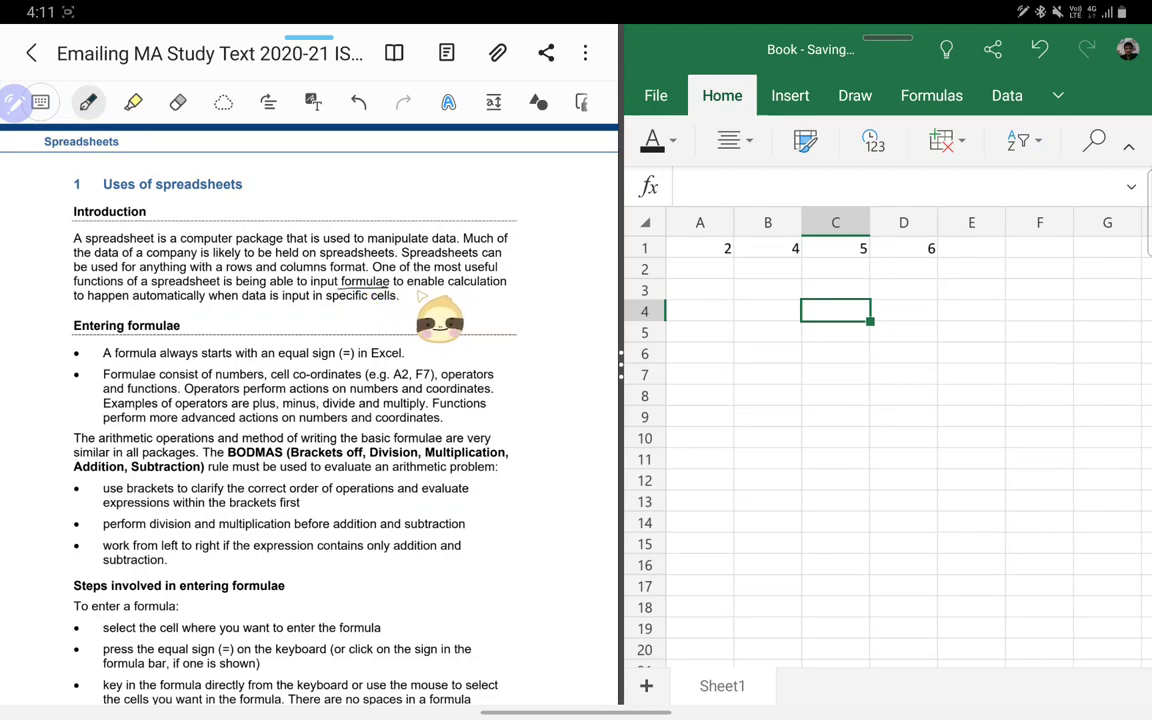
left_click_drag(74, 301, 398, 301)
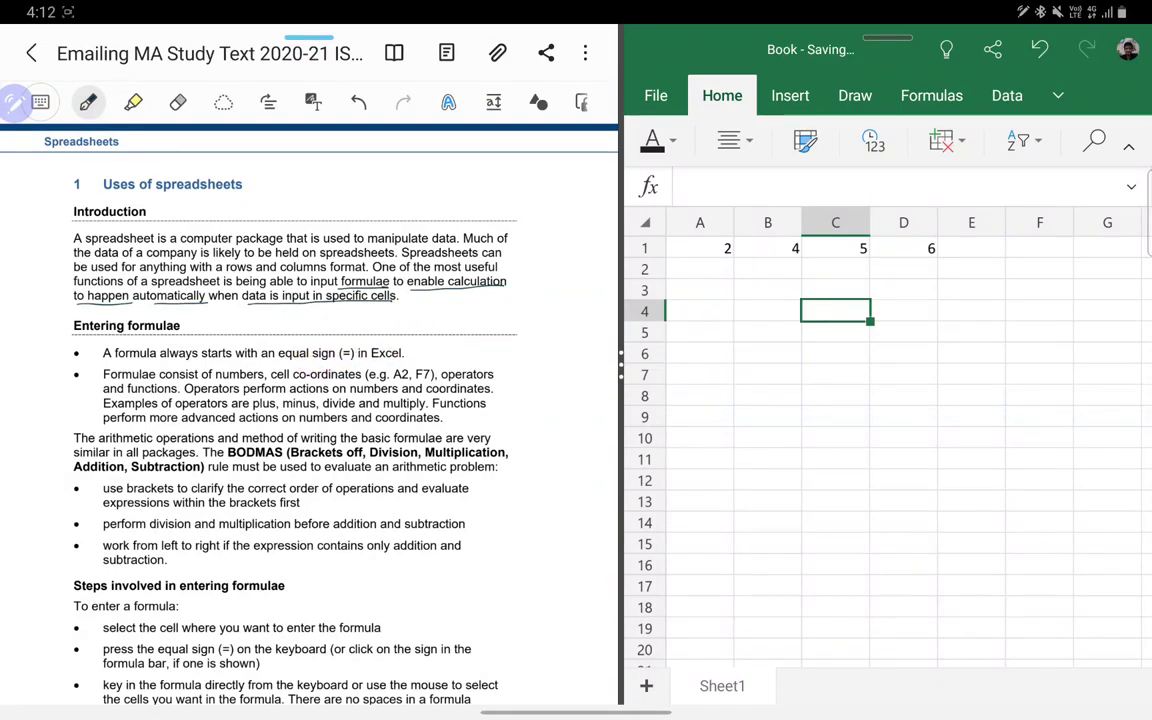
left_click(903, 353)
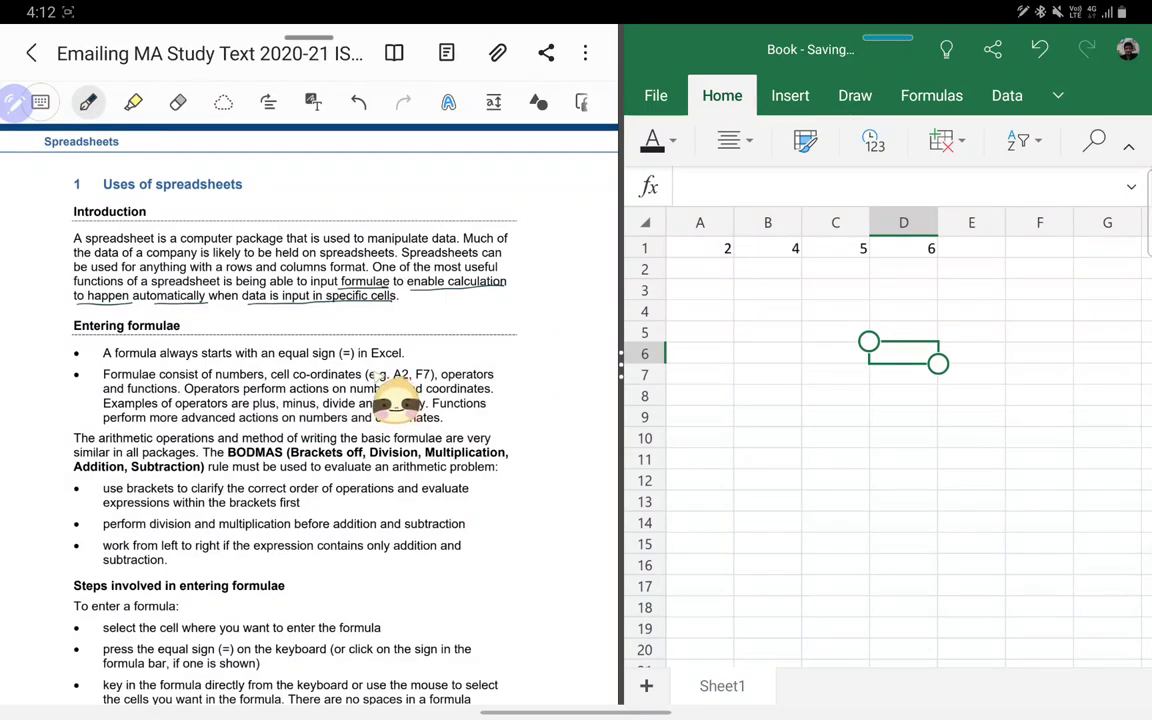
Step: Clear the old row 1 values from D1 back to A1
left_click(903, 248)
key("BackSpace")
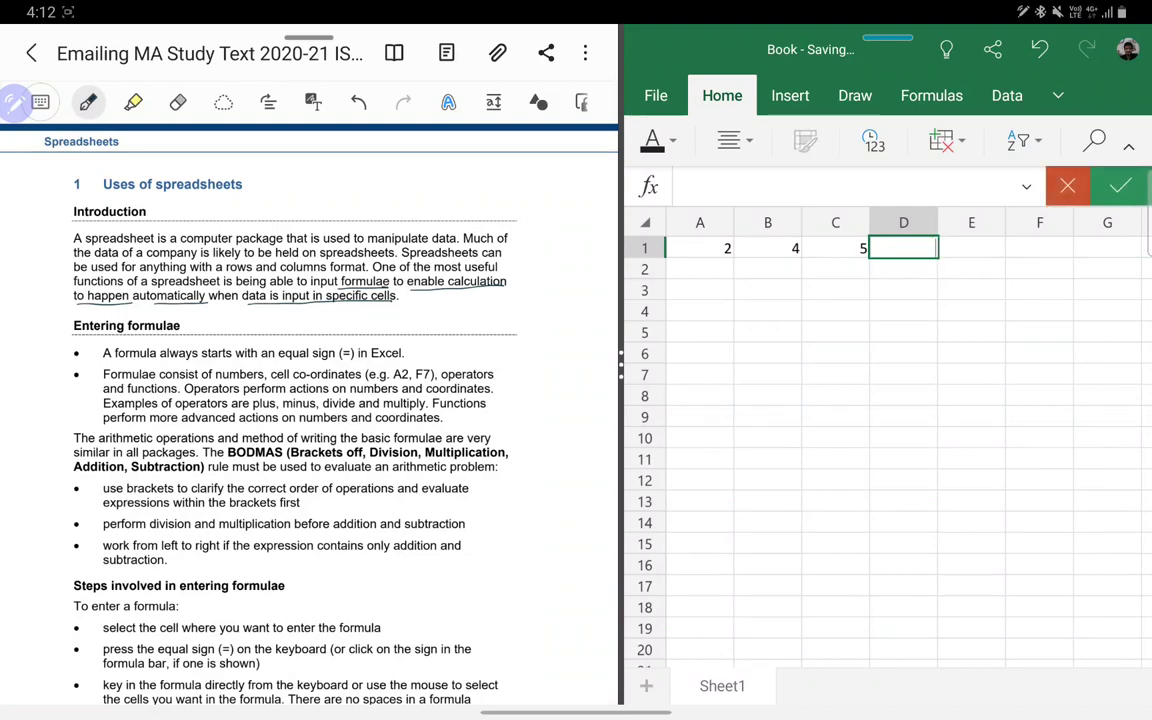
key("Left")
key("BackSpace")
key("Left")
key("BackSpace")
key("Left")
key("BackSpace")
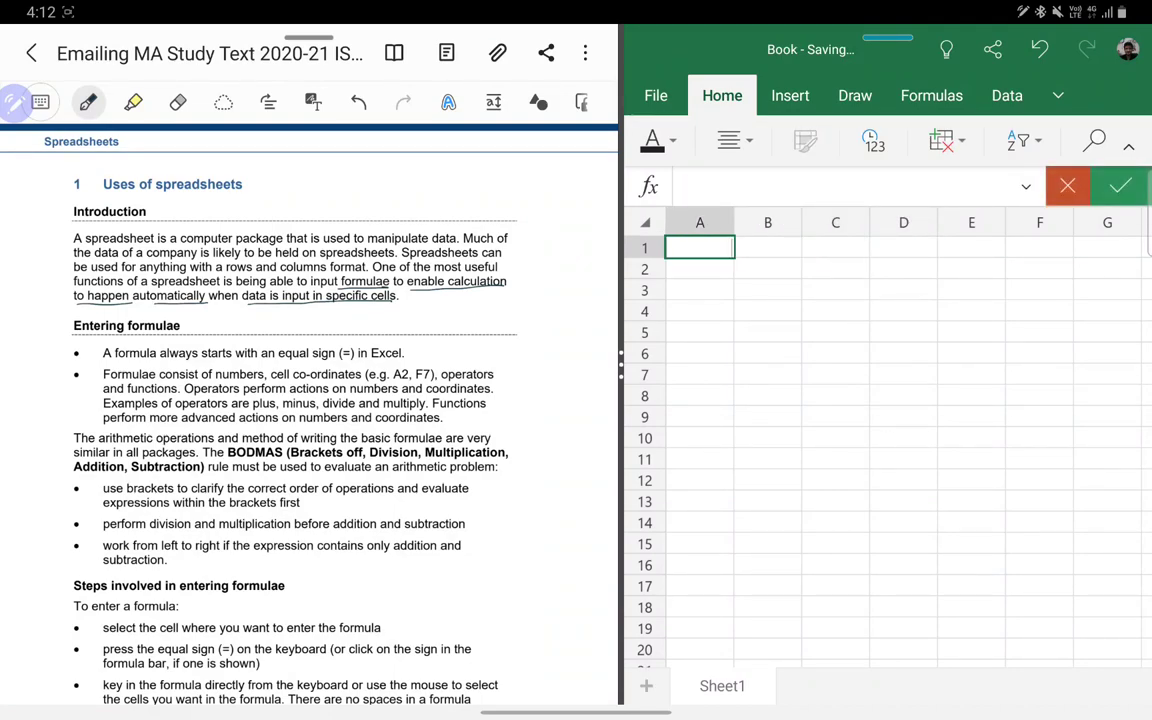
left_click(1120, 186)
Step: Enter 1000, 2500, 3000, 5000, 8000 and 6000 down column A from A1
type("1000")
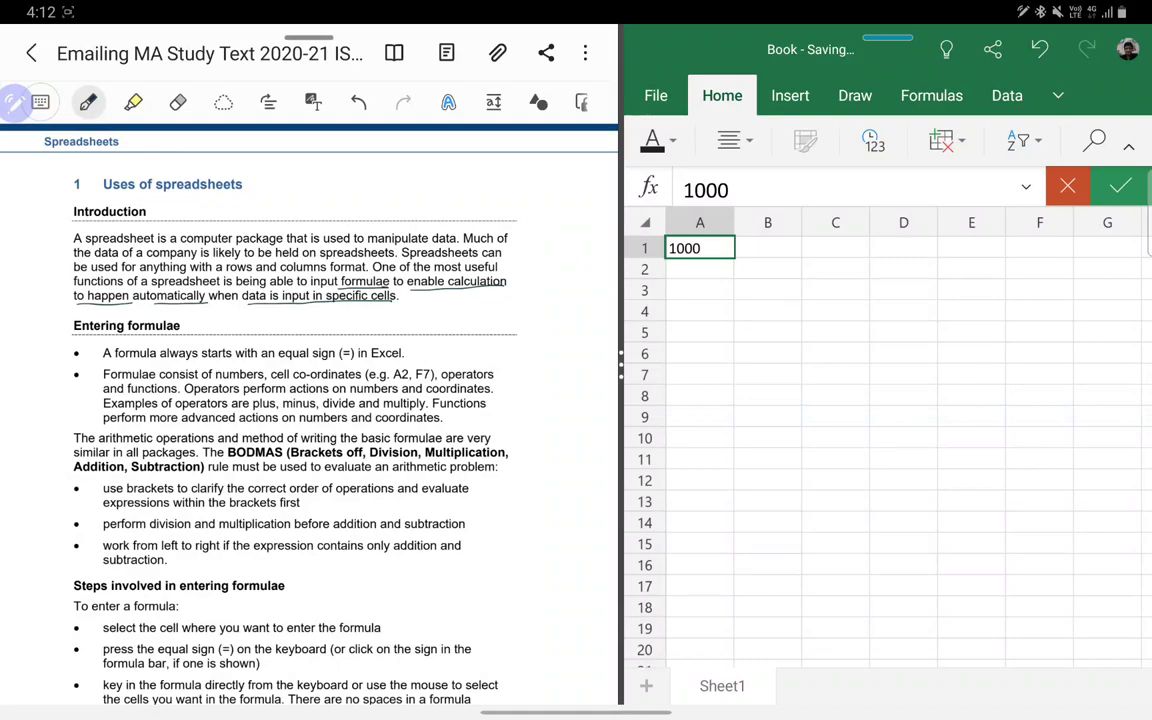
key("Return")
type("2500")
key("Return")
type("3000")
key("Return")
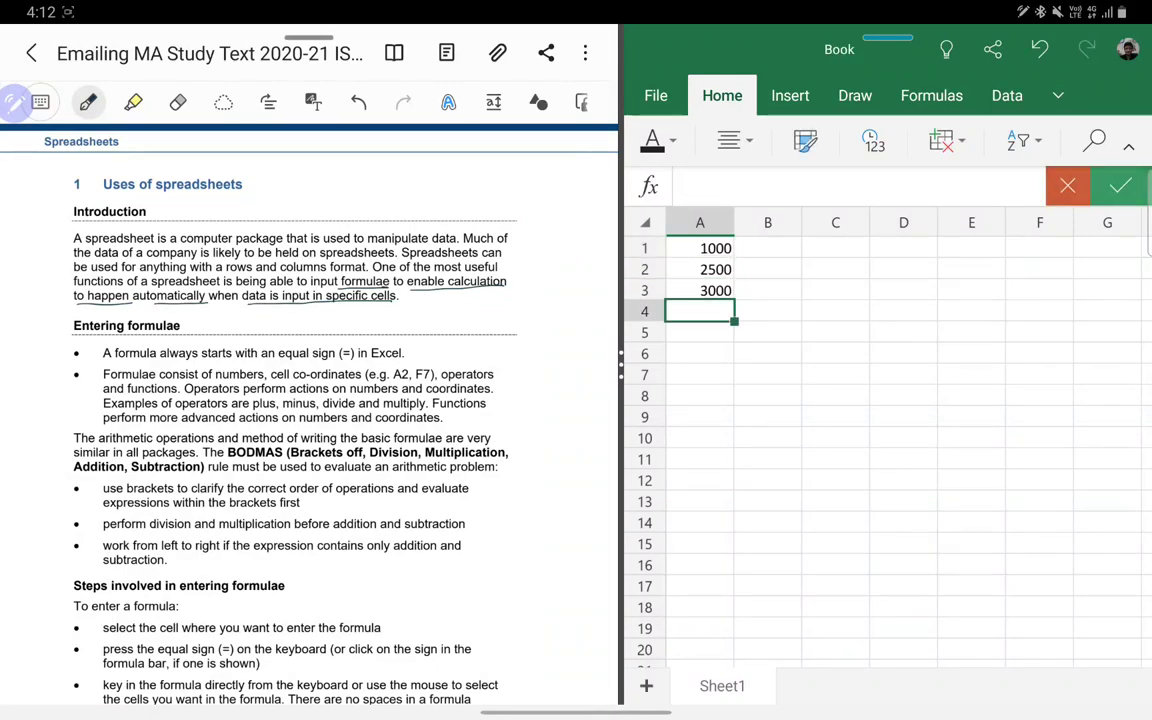
type("5000")
key("Return")
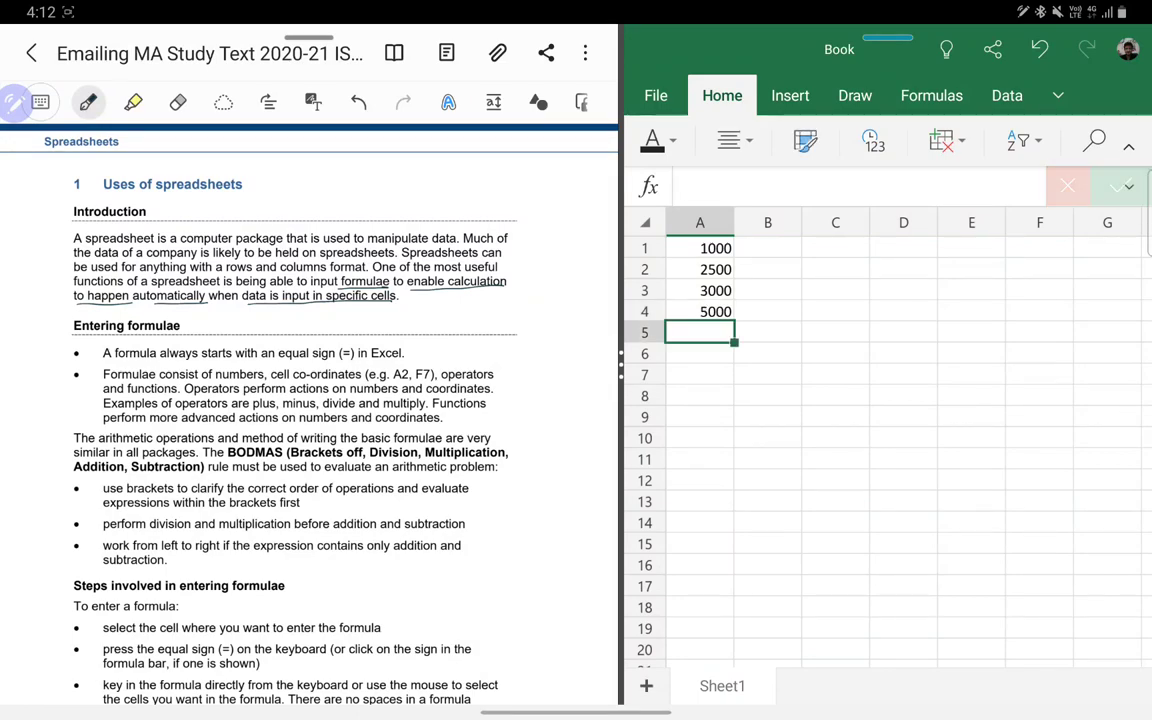
type("8000")
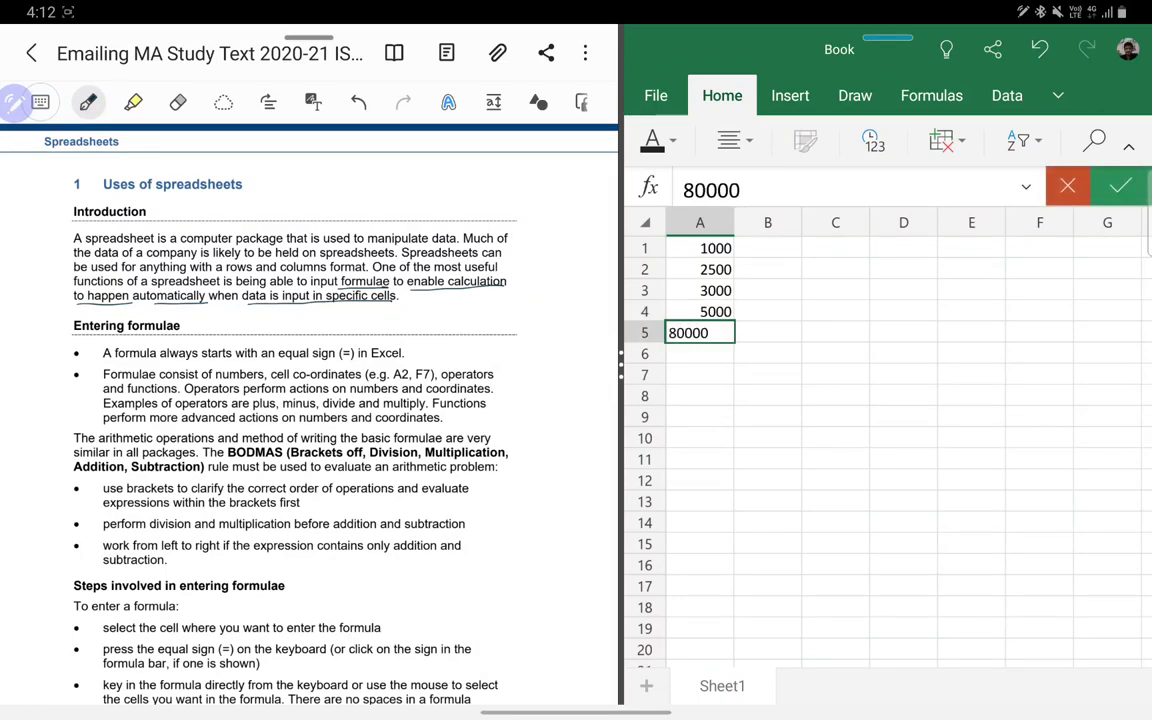
key("Return")
type("6000")
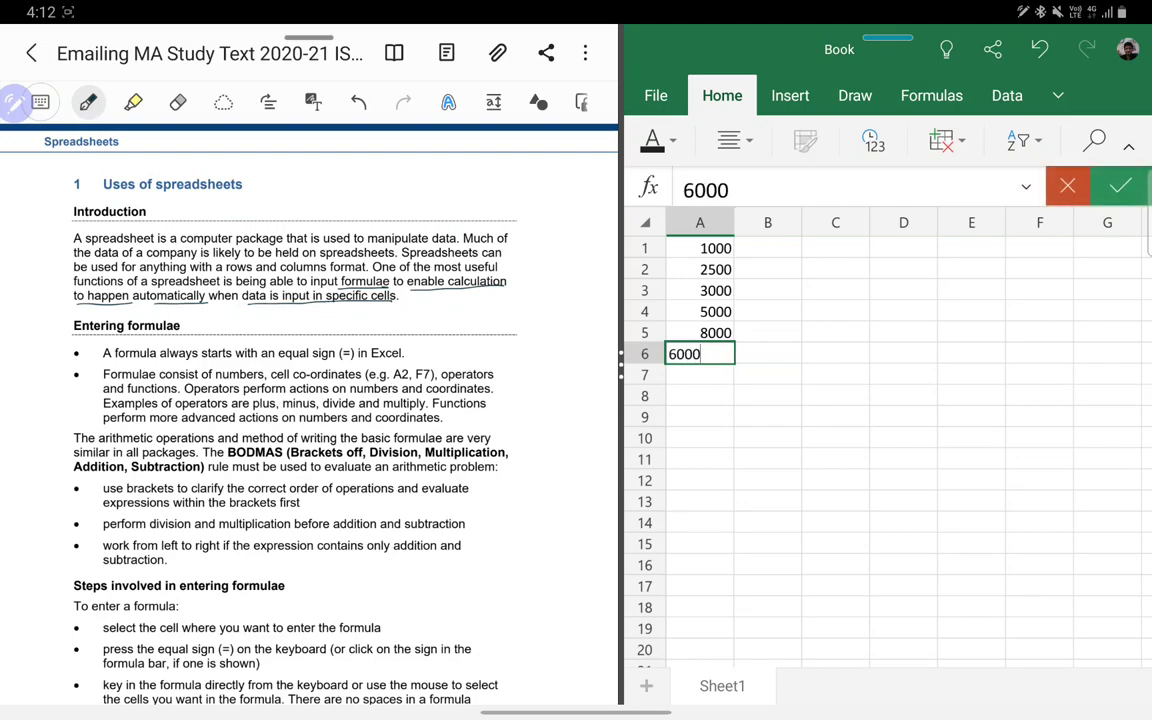
key("Return")
type("4")
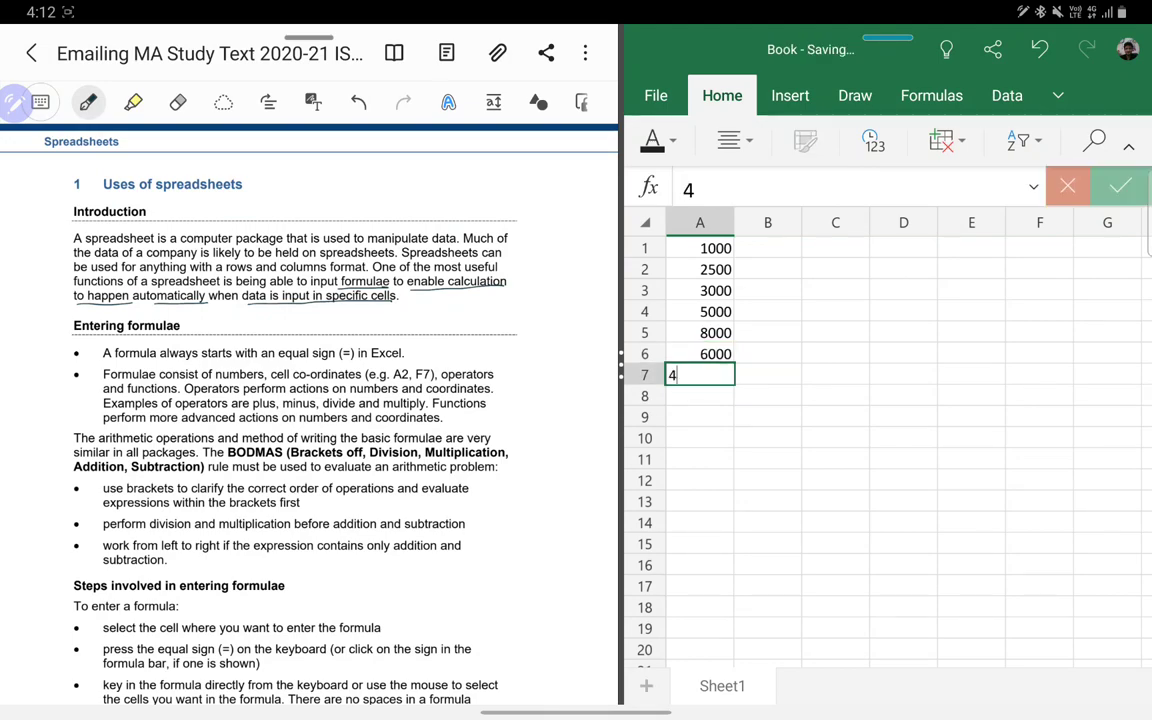
type("2")
key("Return")
Step: Correct A7 to 4200 and enter 4532 in A8
left_click(699, 416)
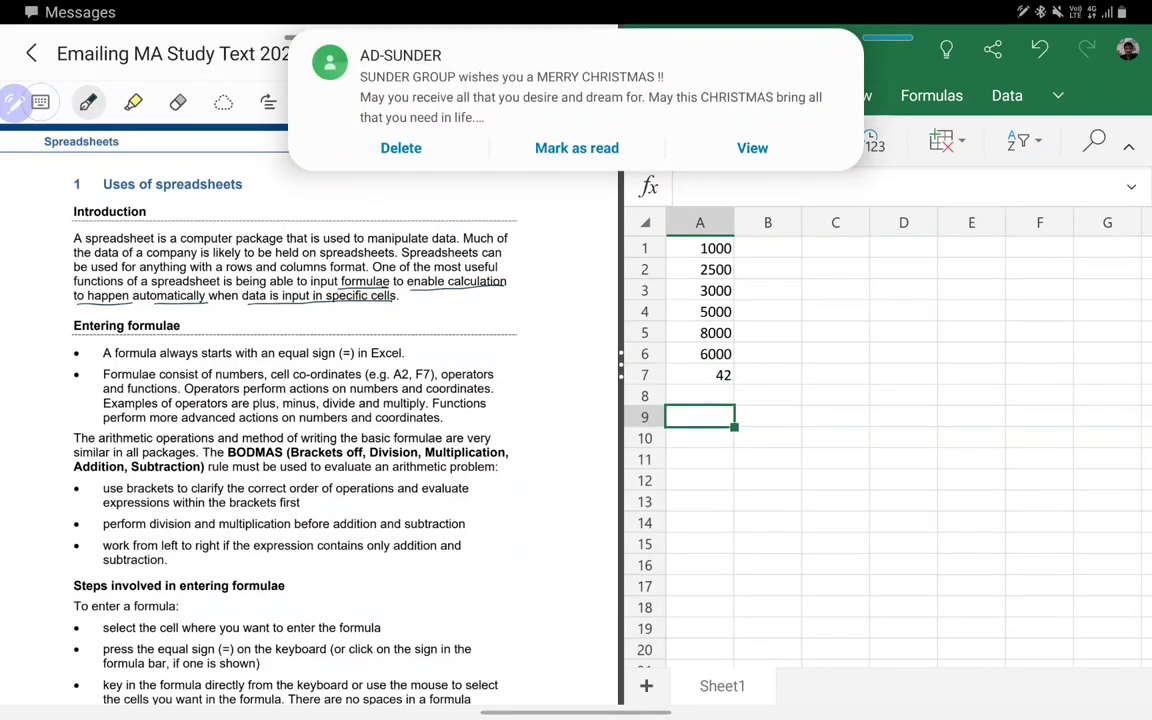
left_click(699, 375)
type("4200")
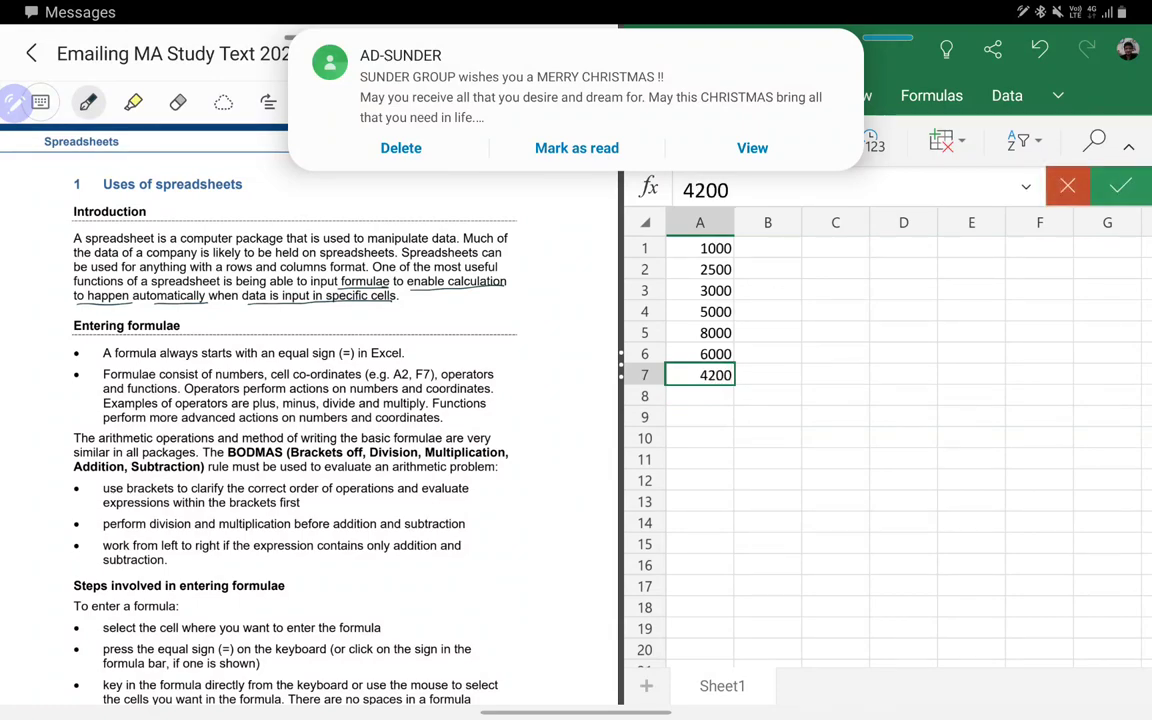
key("Return")
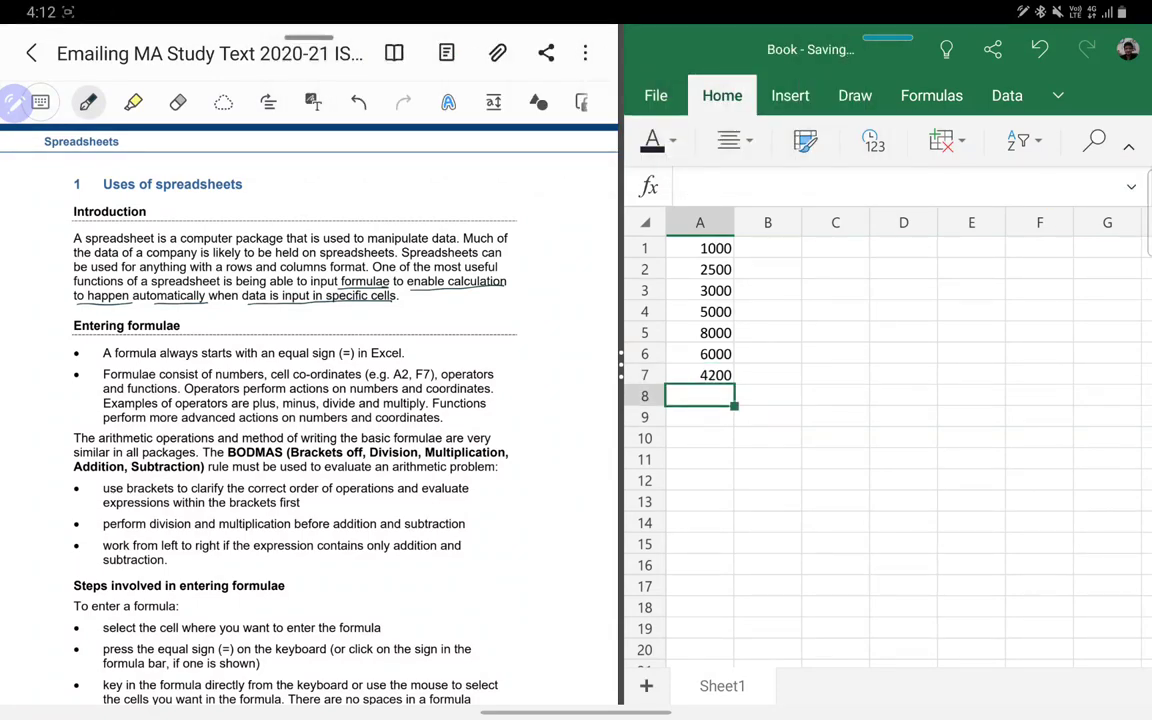
type("45326")
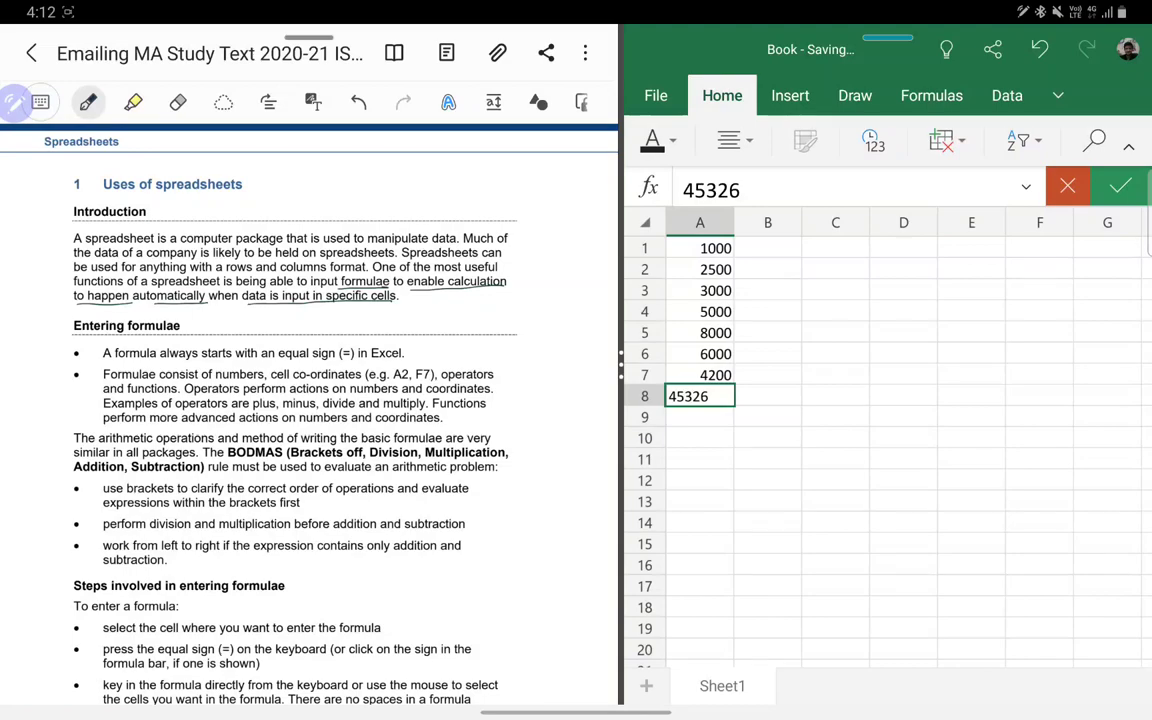
key("BackSpace")
key("Return")
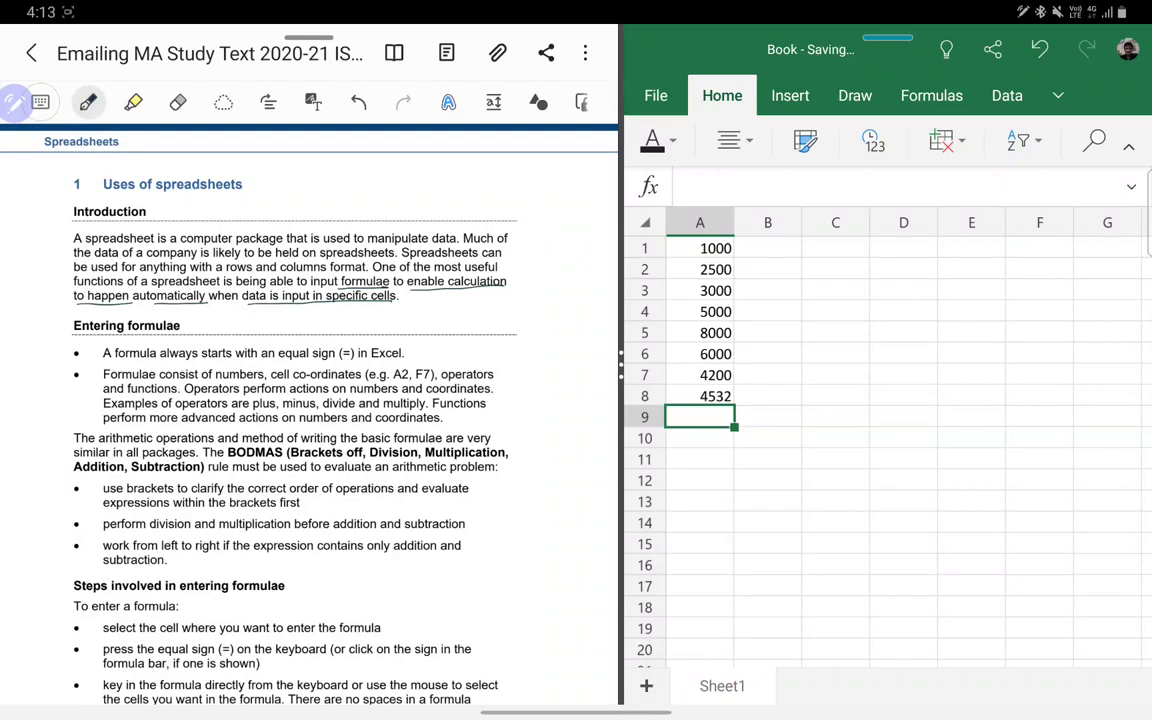
Step: After checking a few cells, select C13 and start a formula with =
left_click(700, 438)
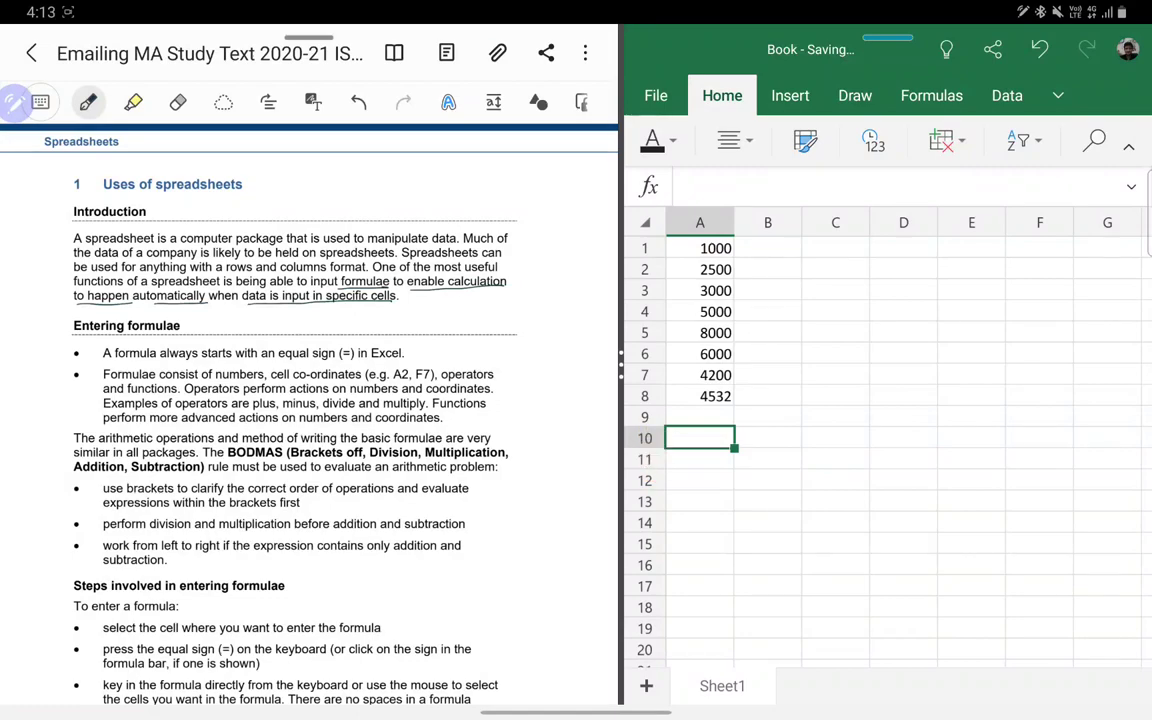
left_click(903, 375)
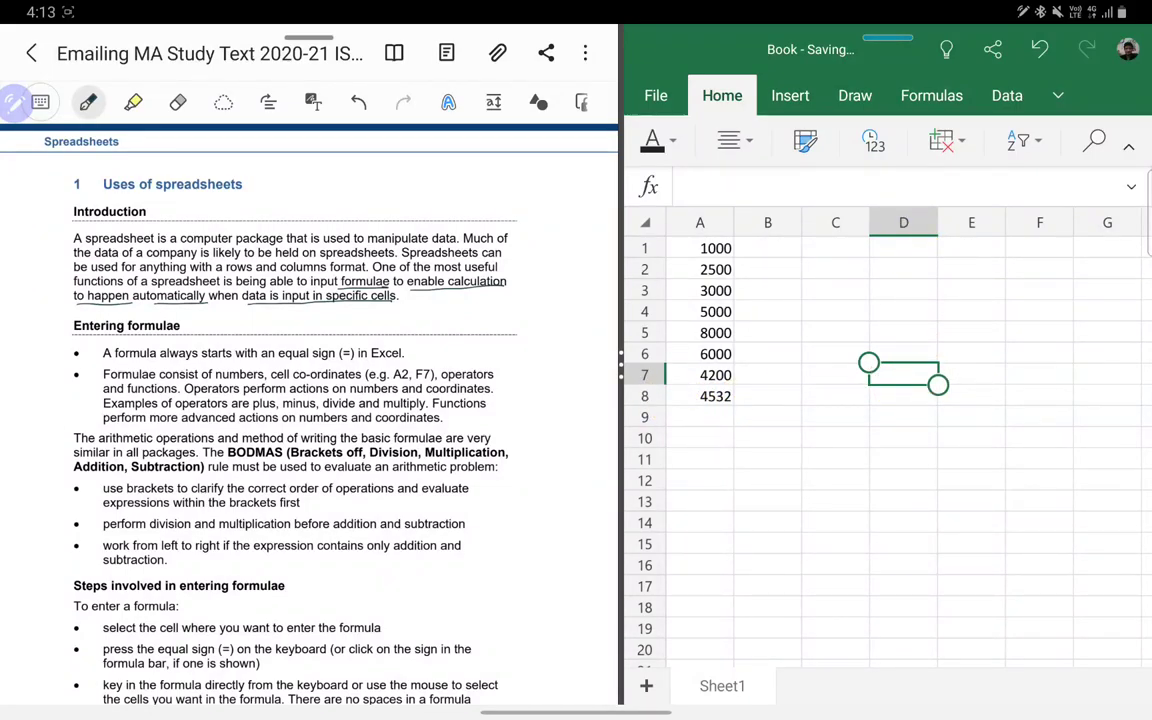
left_click(1040, 480)
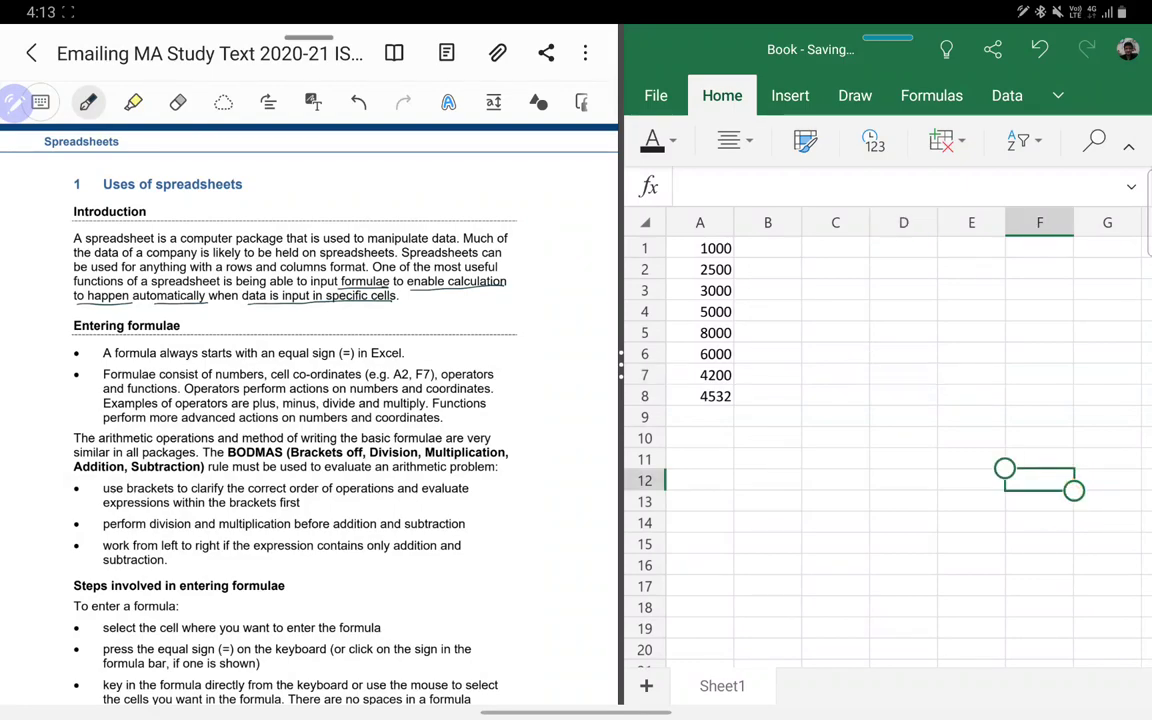
left_click(1039, 222)
left_click(1040, 480)
left_click(903, 396)
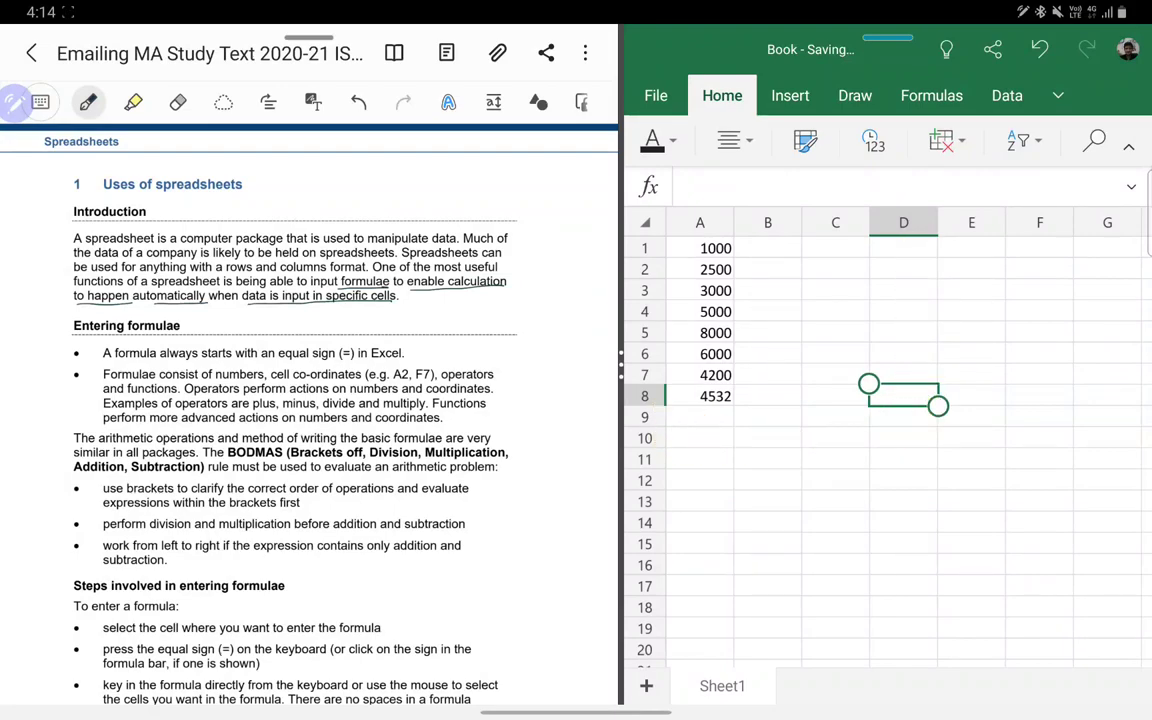
left_click(835, 501)
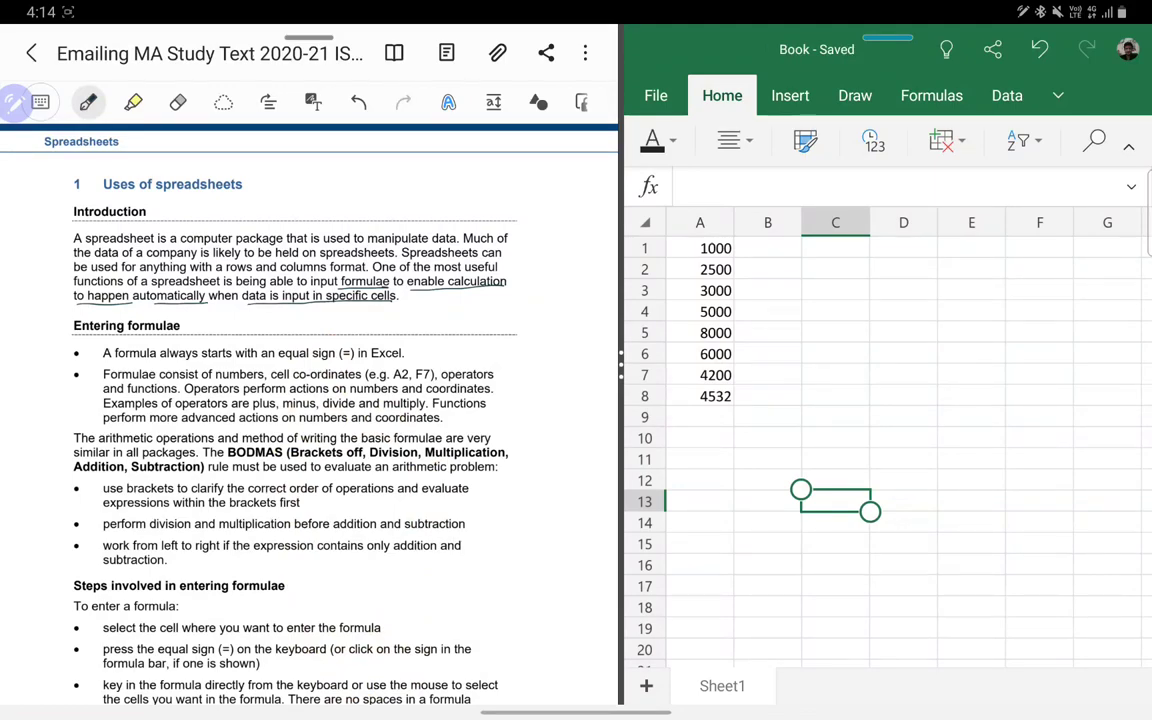
type("=")
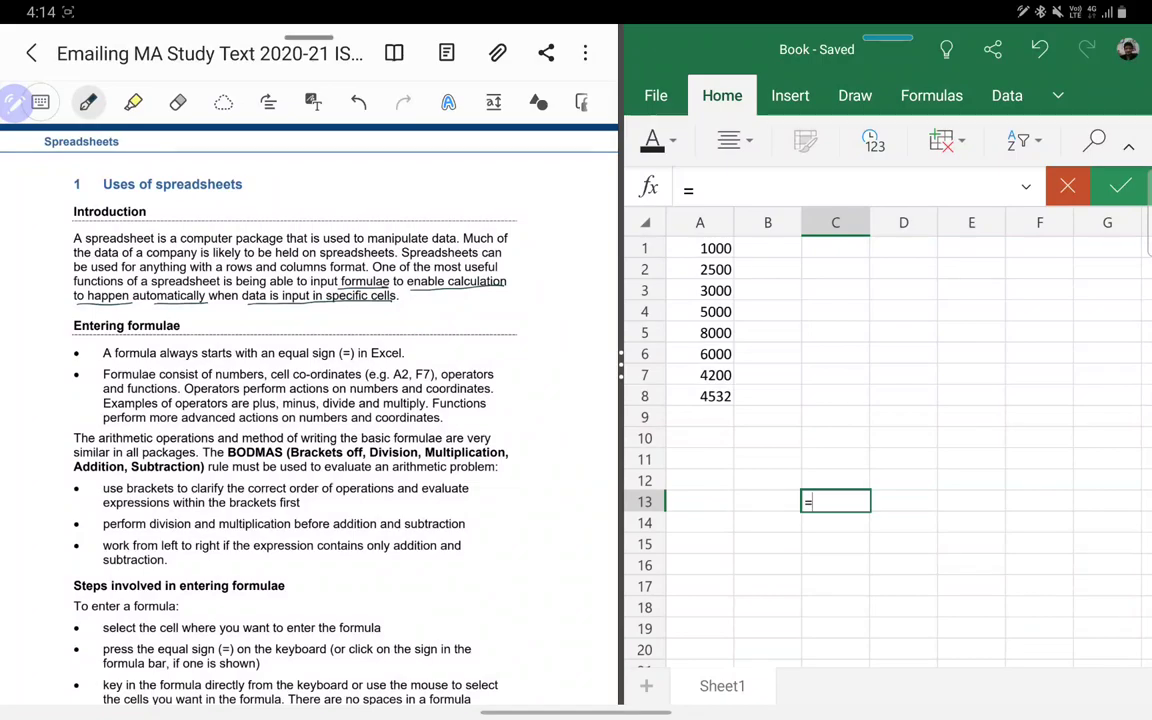
Step: Enter =SUM(A1:A8) in C13, giving a total of 34232
type("sum")
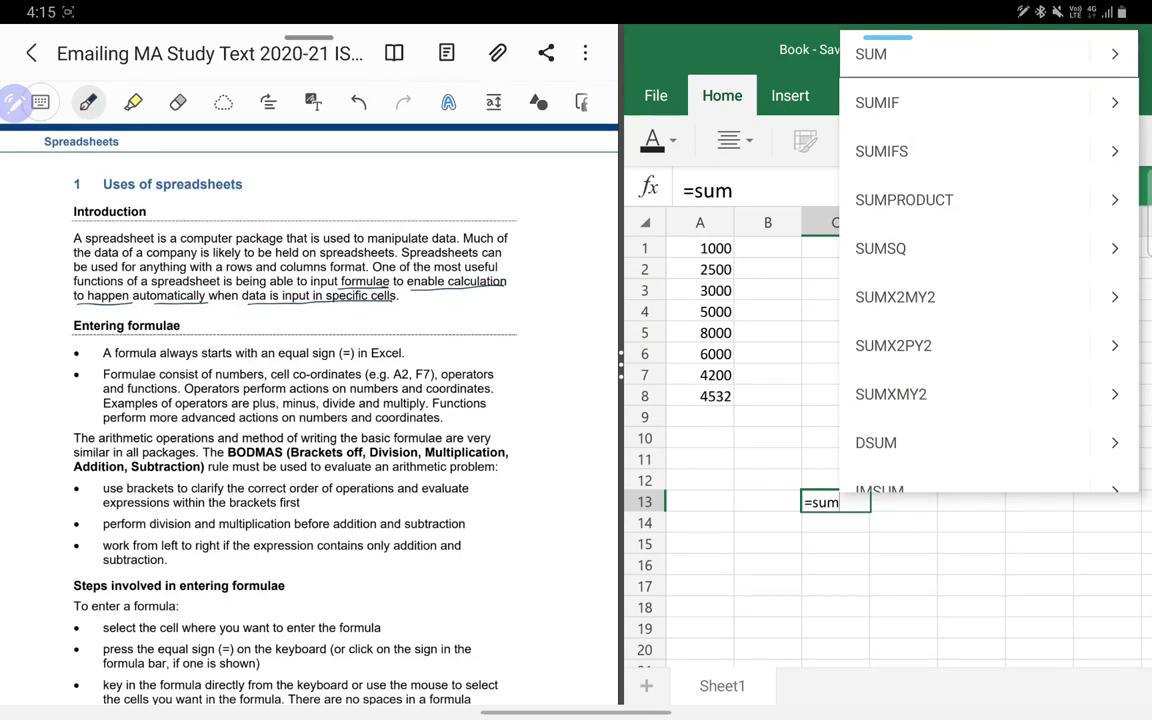
type("(")
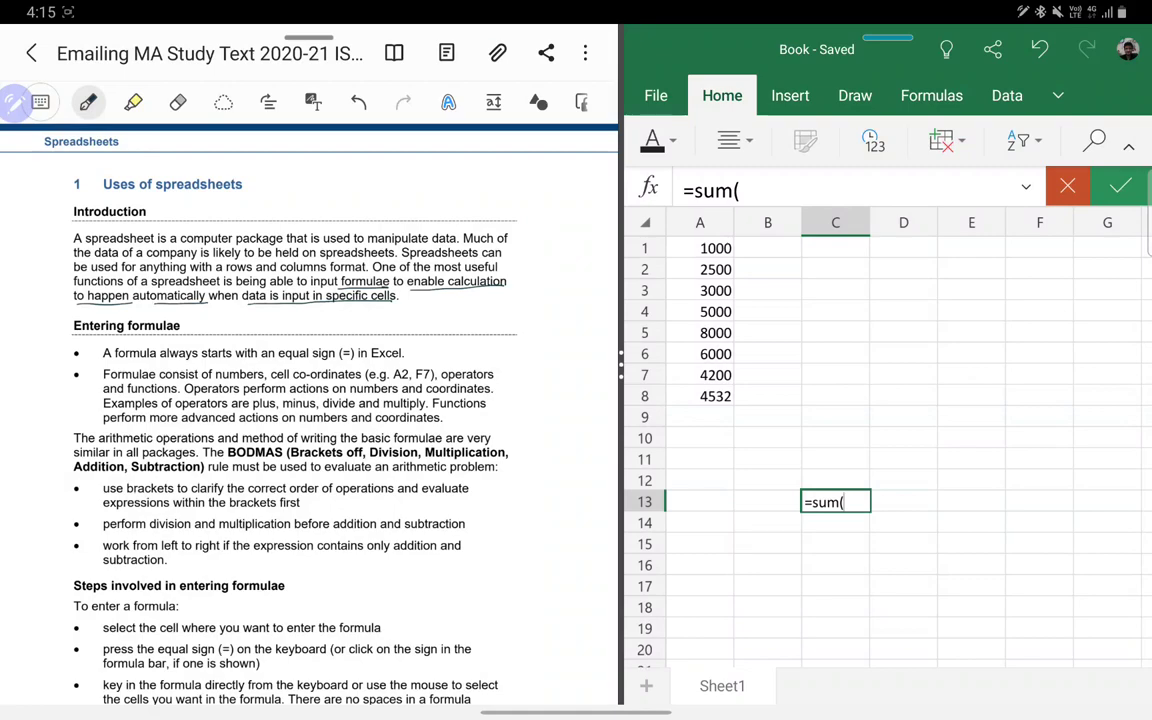
type("A1")
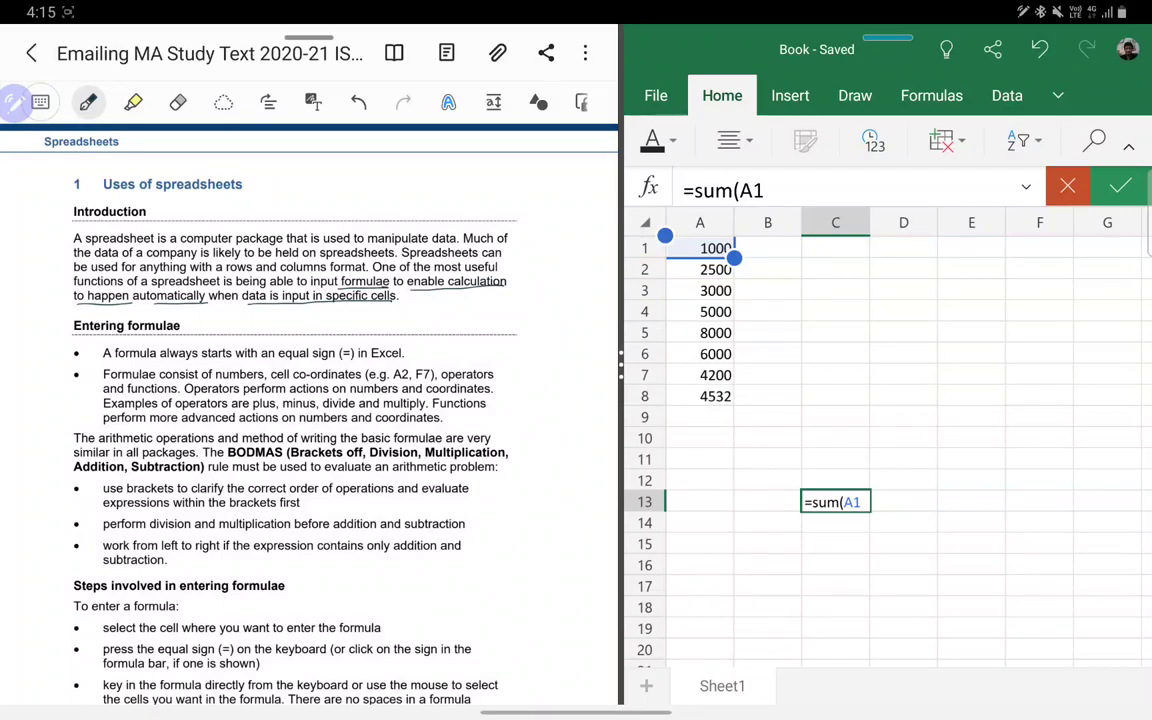
type(":")
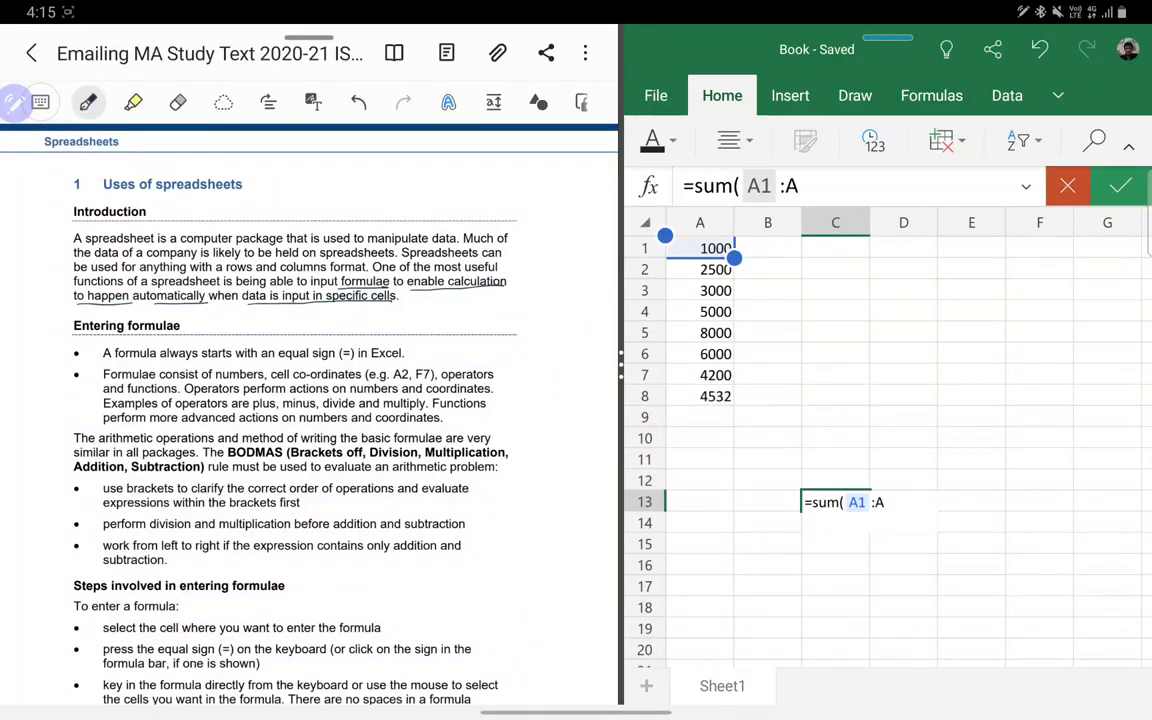
type("A8")
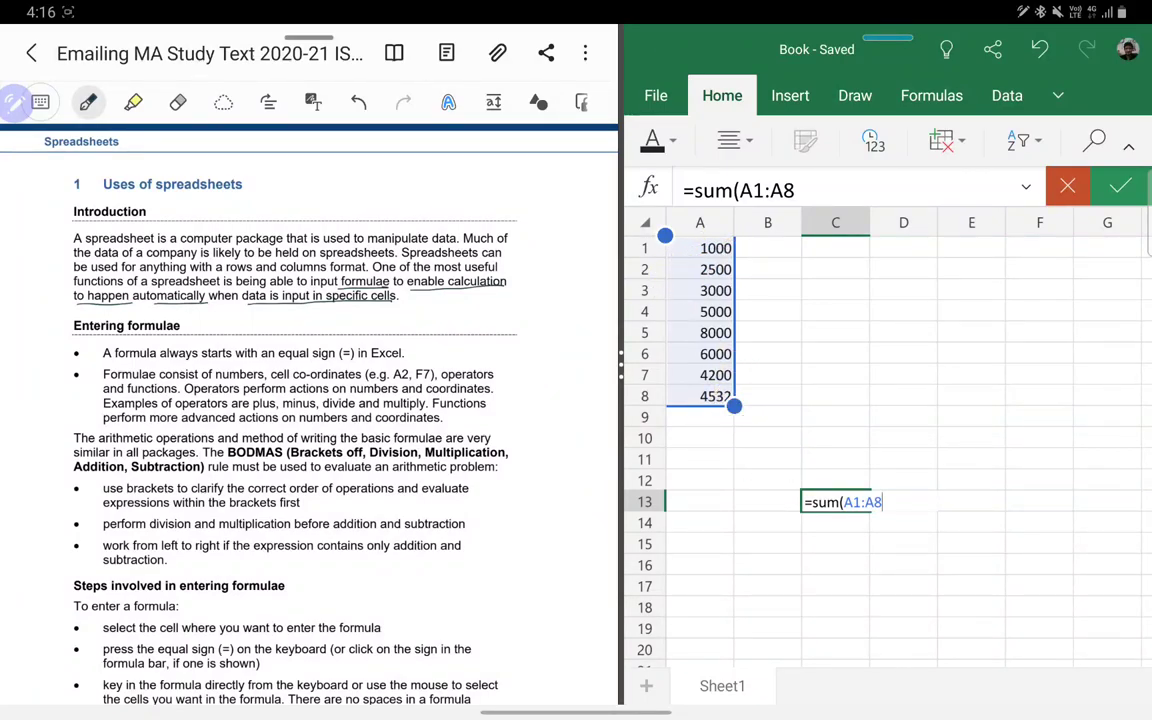
type(")")
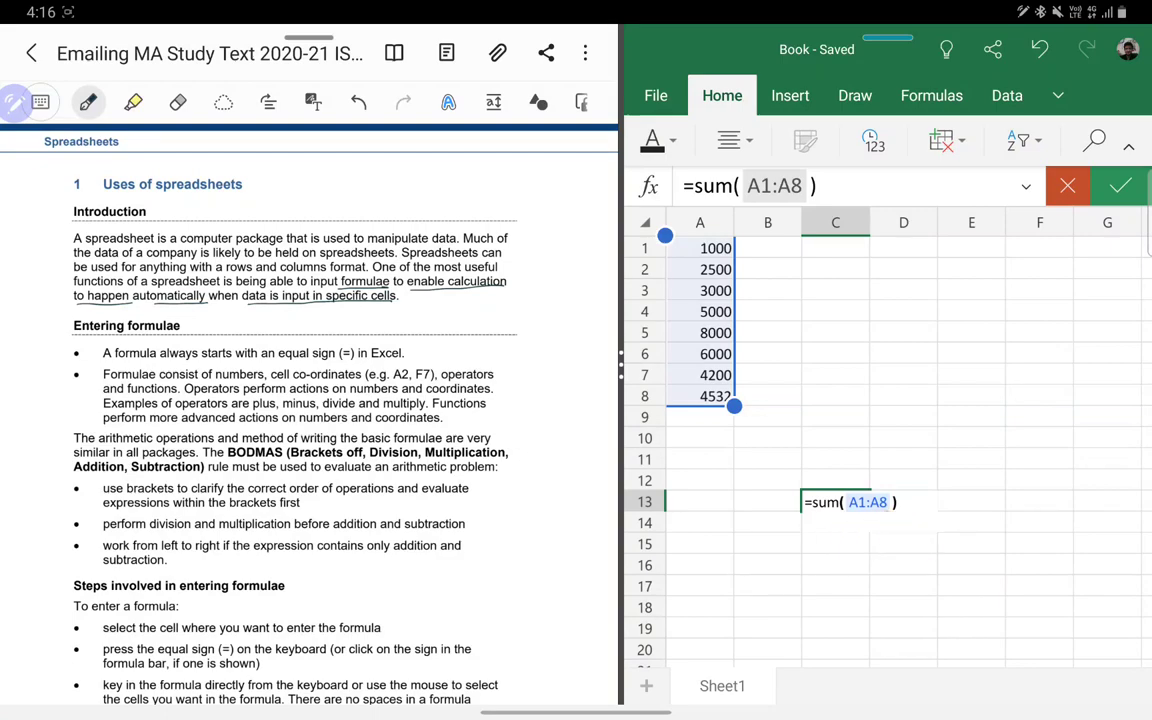
key("Return")
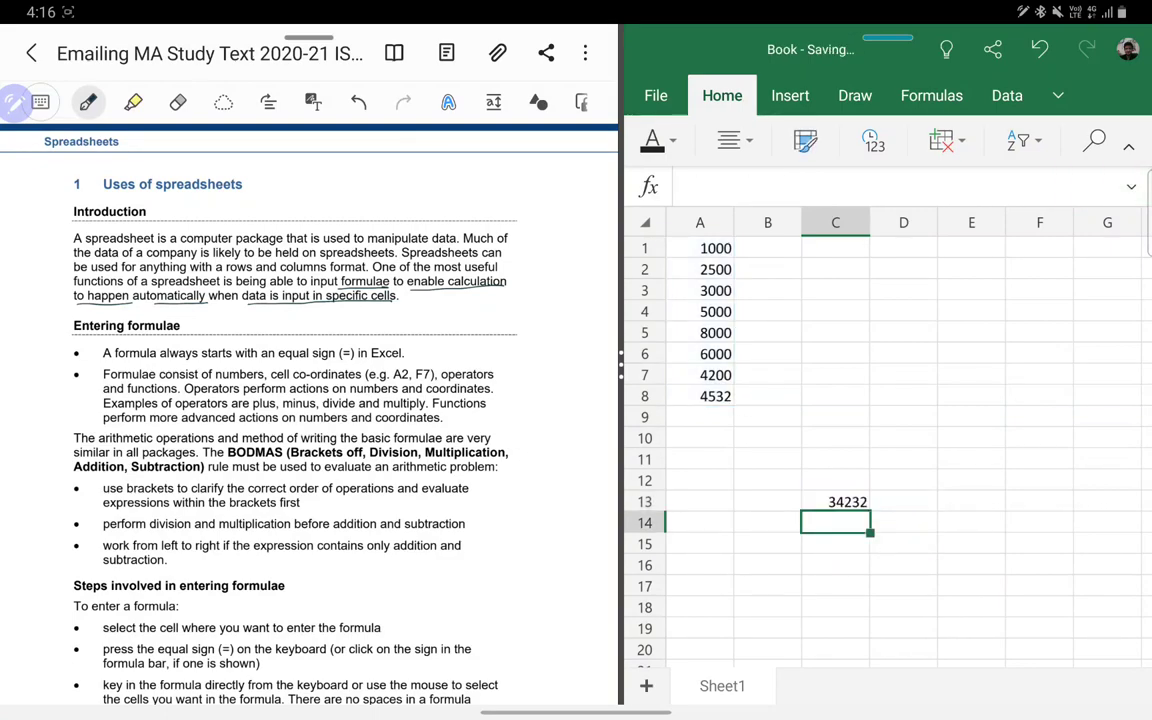
Step: Reselect C13 to check its formula, then move back toward the column A values
left_click(835, 502)
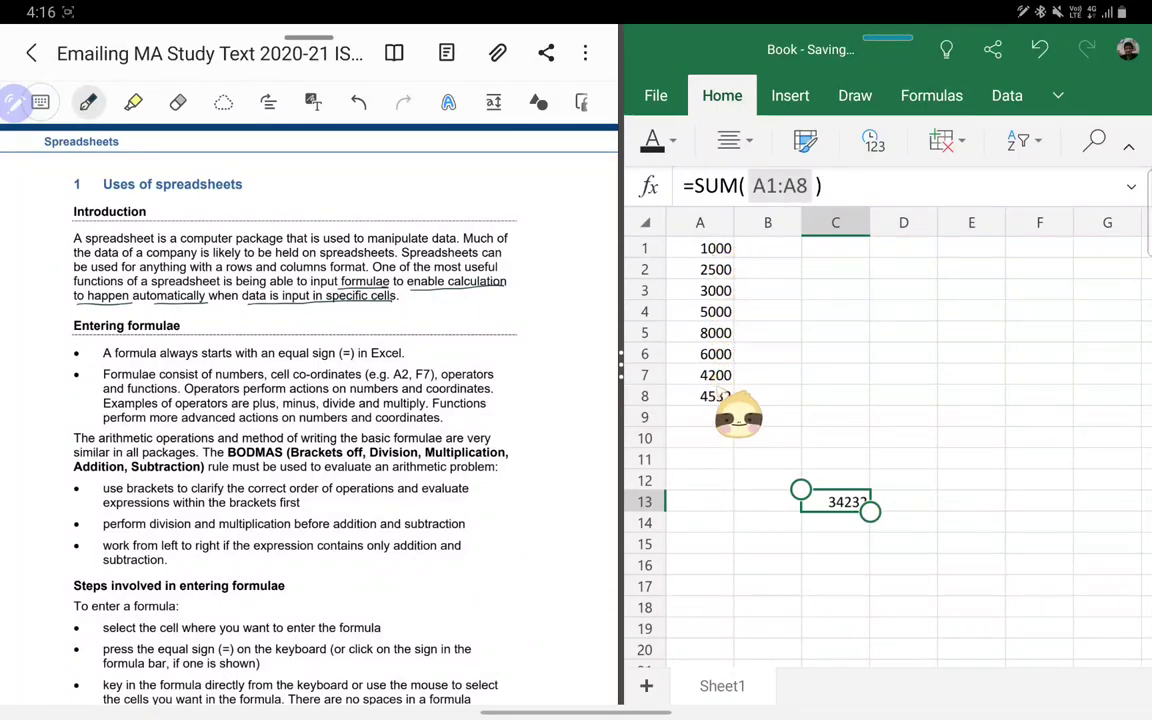
key("Up")
key("Up")
key("Up")
key("Up")
key("Up")
key("Up")
key("Left")
key("Up")
key("Left")
key("Up")
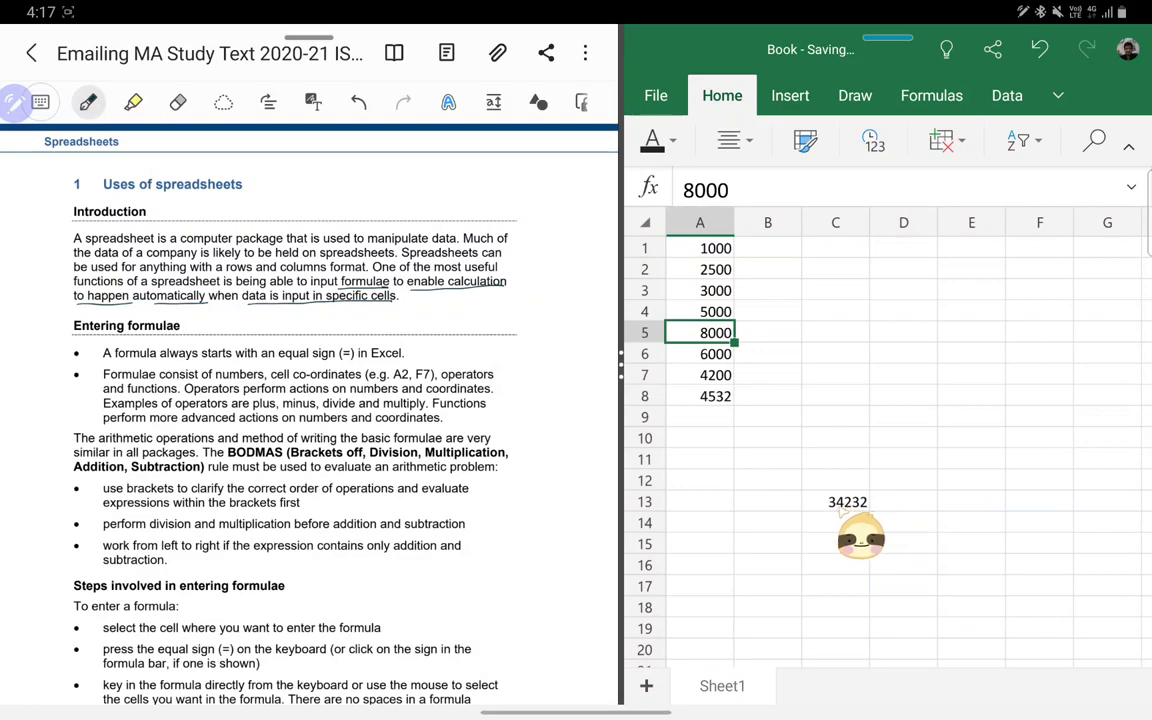
Step: Change A5 to 5566 so the C13 total recalculates to 31798
type("5566")
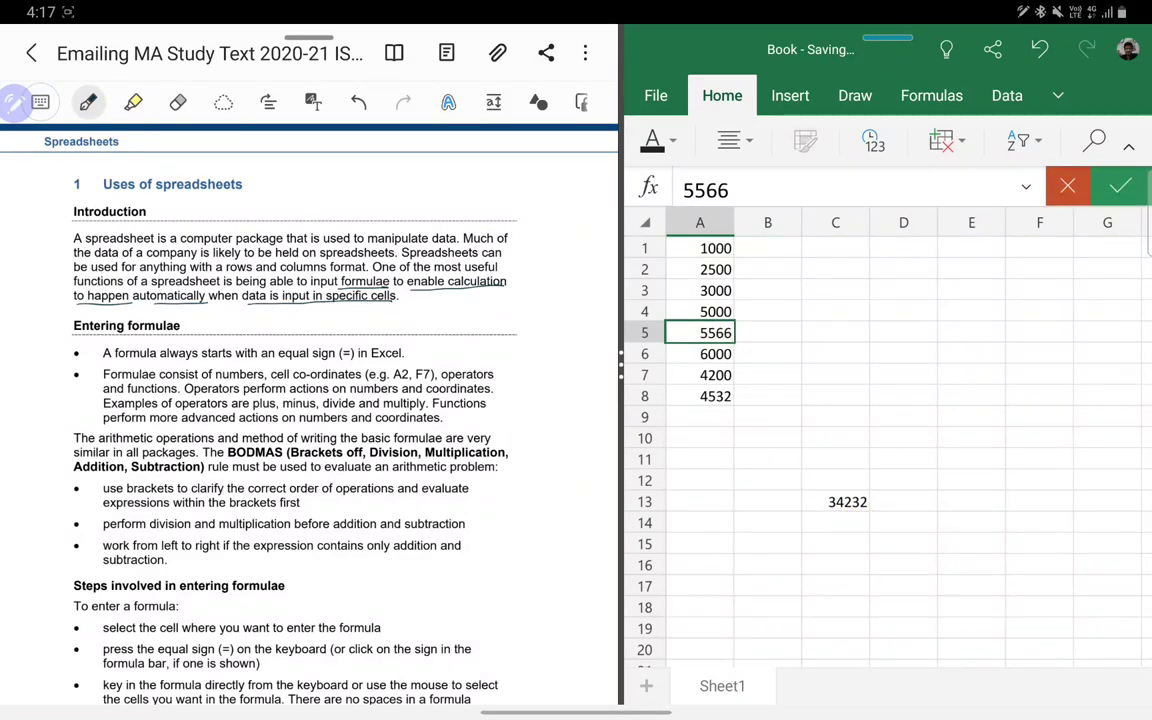
key("Return")
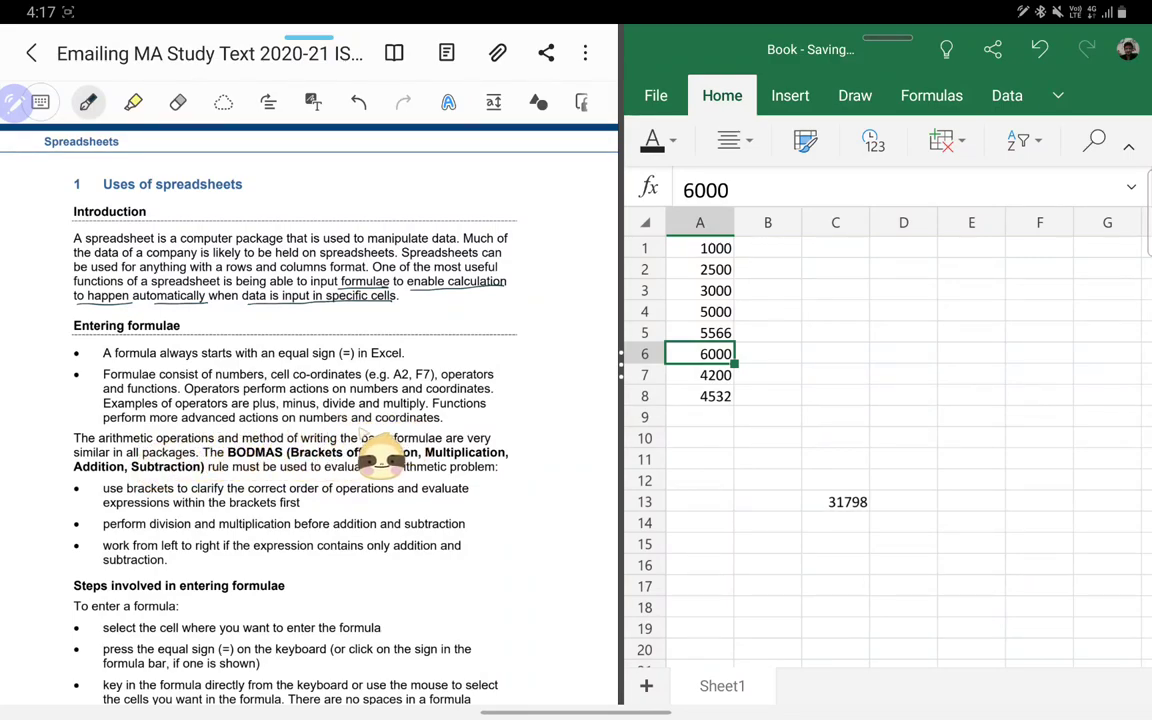
scroll(300, 400, "down", 2)
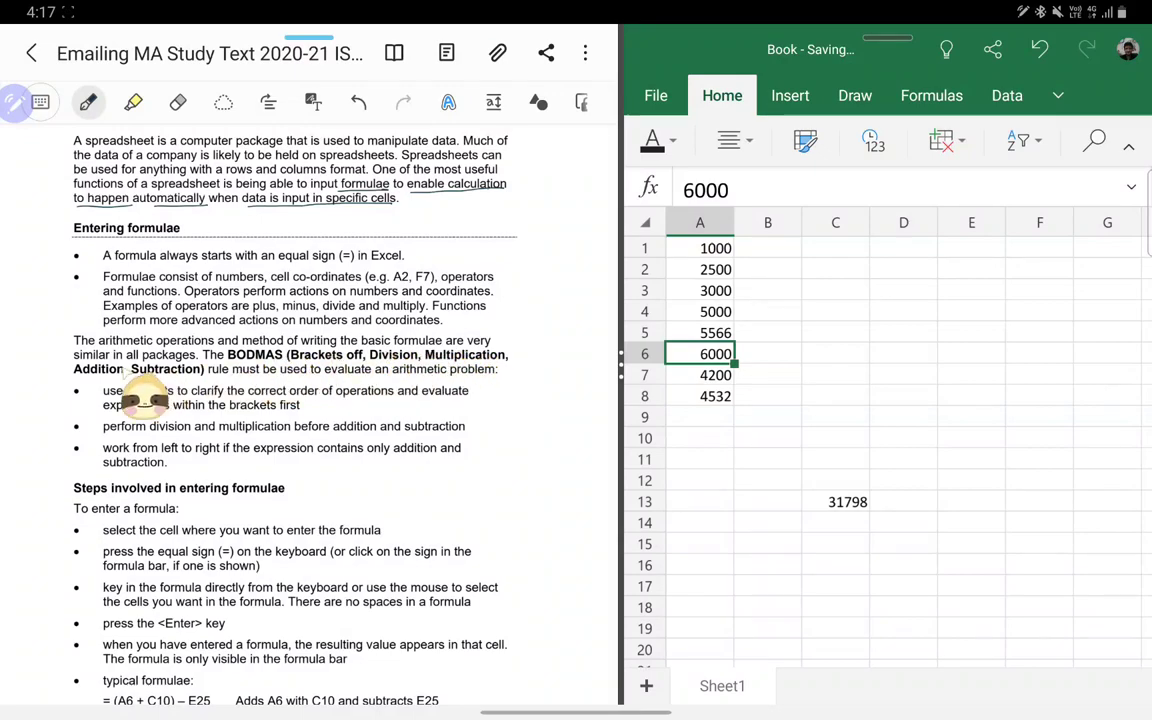
Step: Underline 'BODMAS' and the rest of its rule sentence in the PDF
left_click_drag(228, 362, 288, 362)
left_click_drag(208, 376, 306, 376)
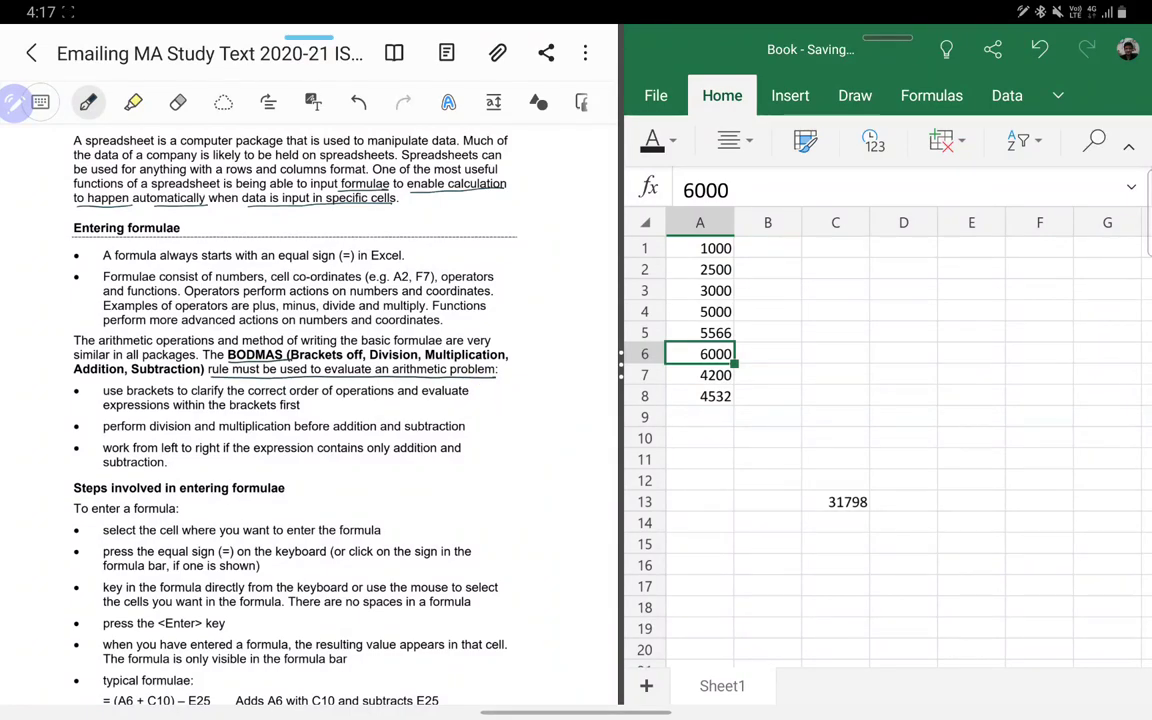
left_click(903, 375)
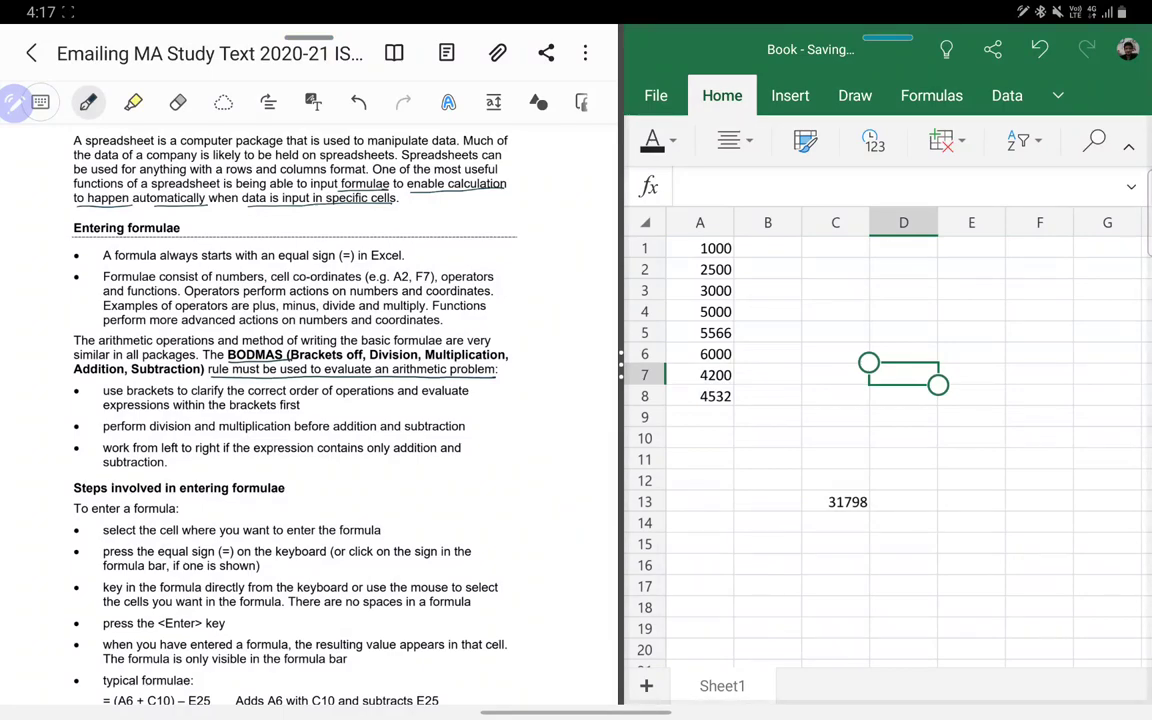
Step: Enter =A1 + A2 - A3 / A4 * A5 ) in D7, which Excel rejects as faulty
type("=")
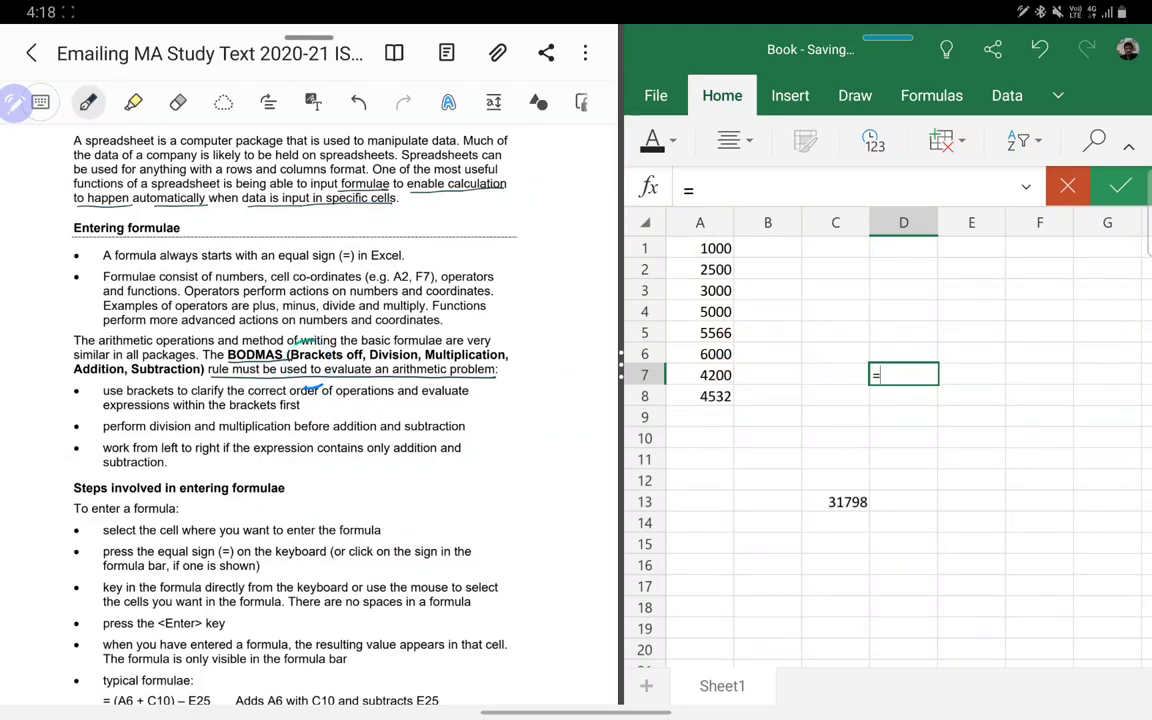
type("A1 ")
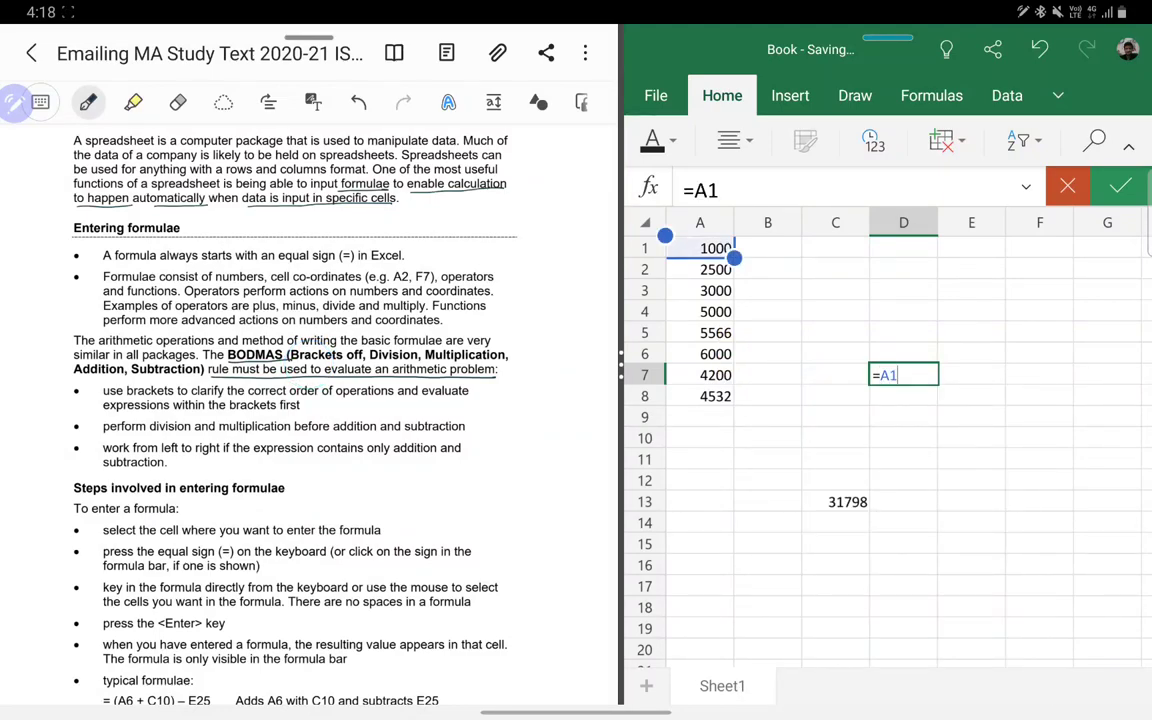
type("+ A2 ")
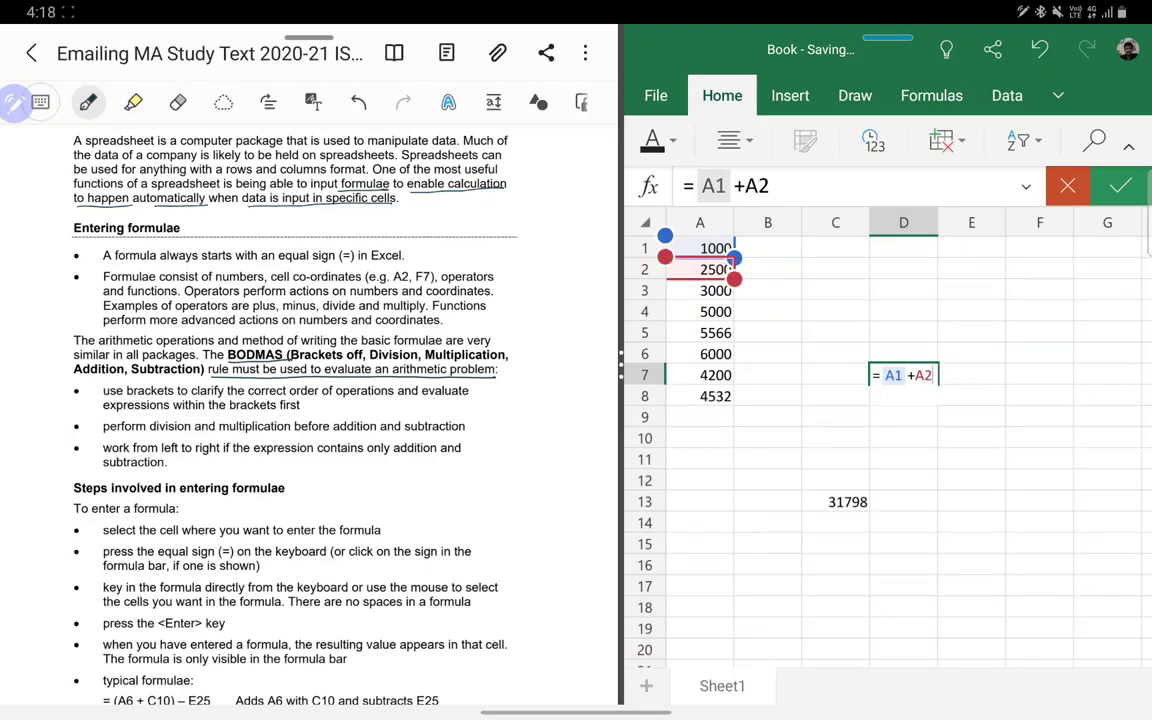
type("- A3 ")
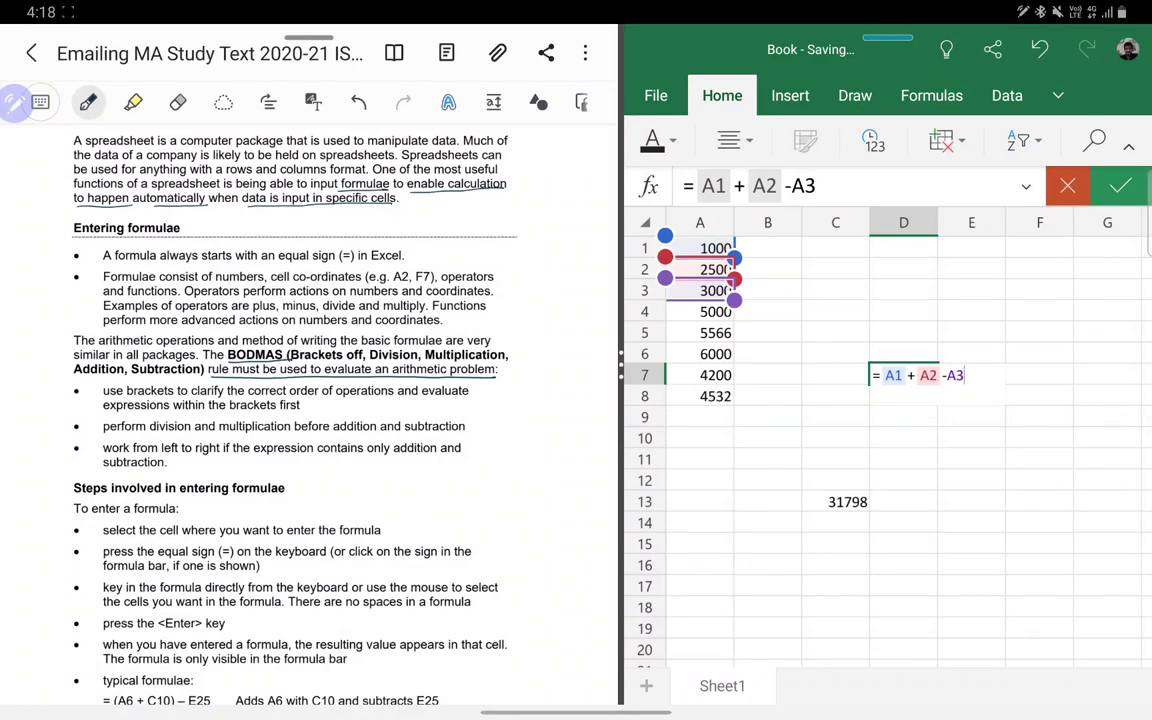
type("/")
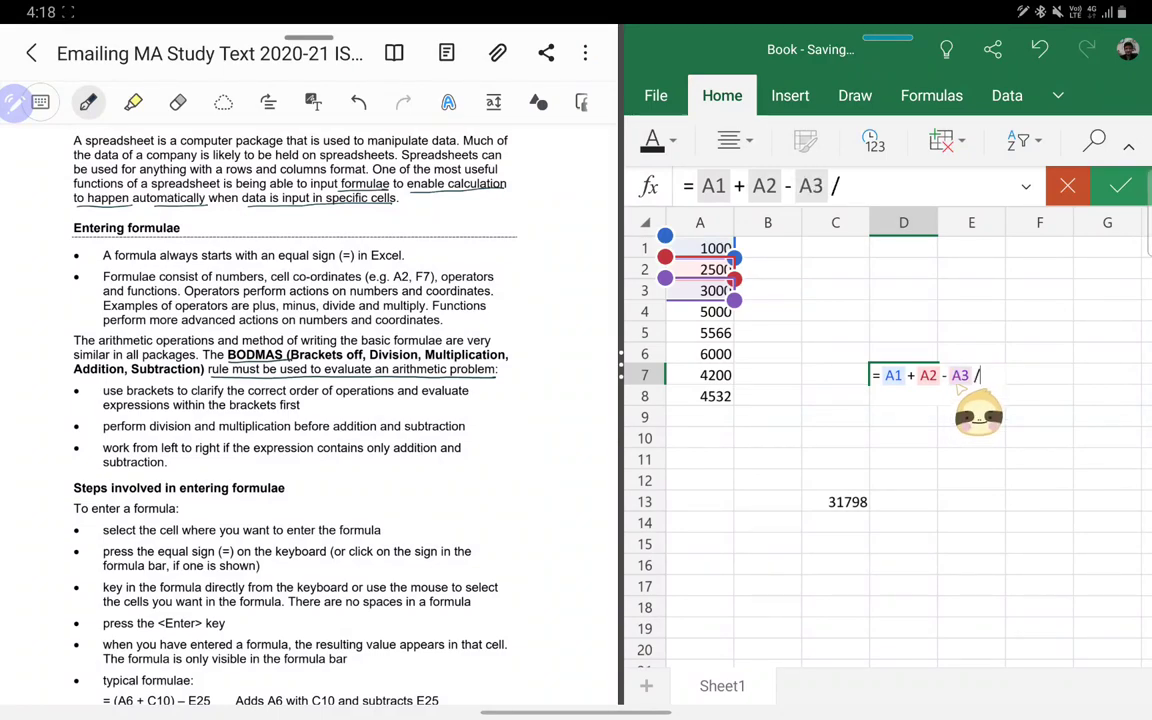
left_click(700, 311)
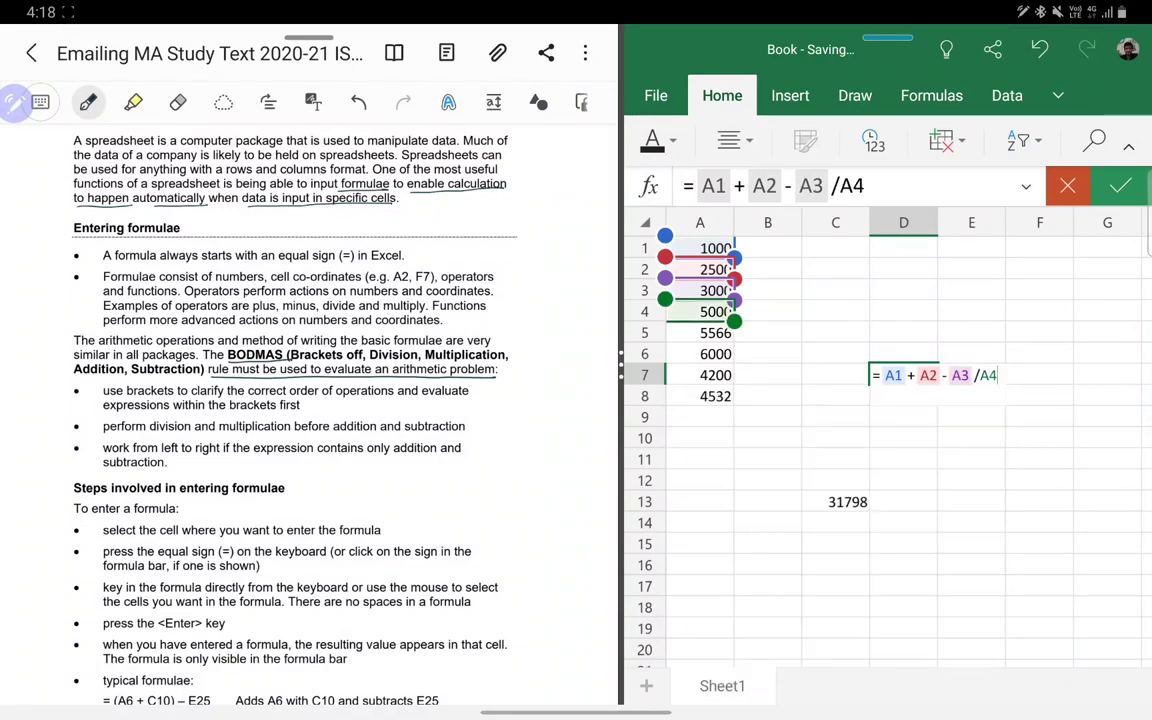
type("* ")
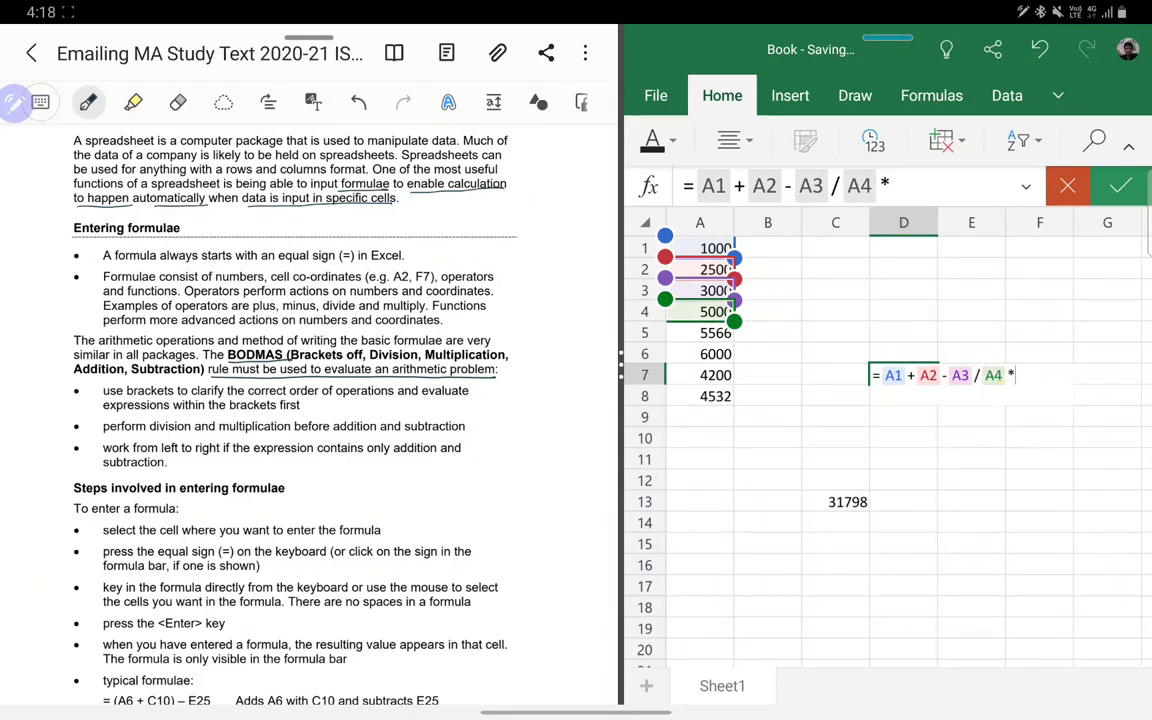
type("A5 ")
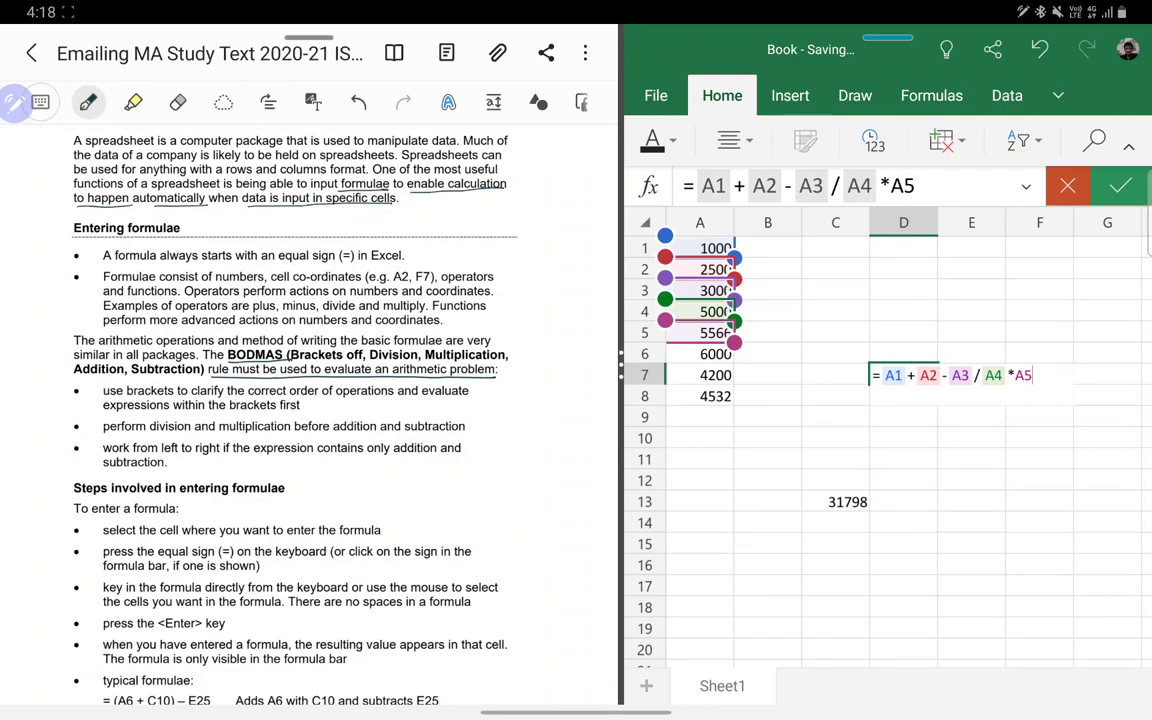
type(")")
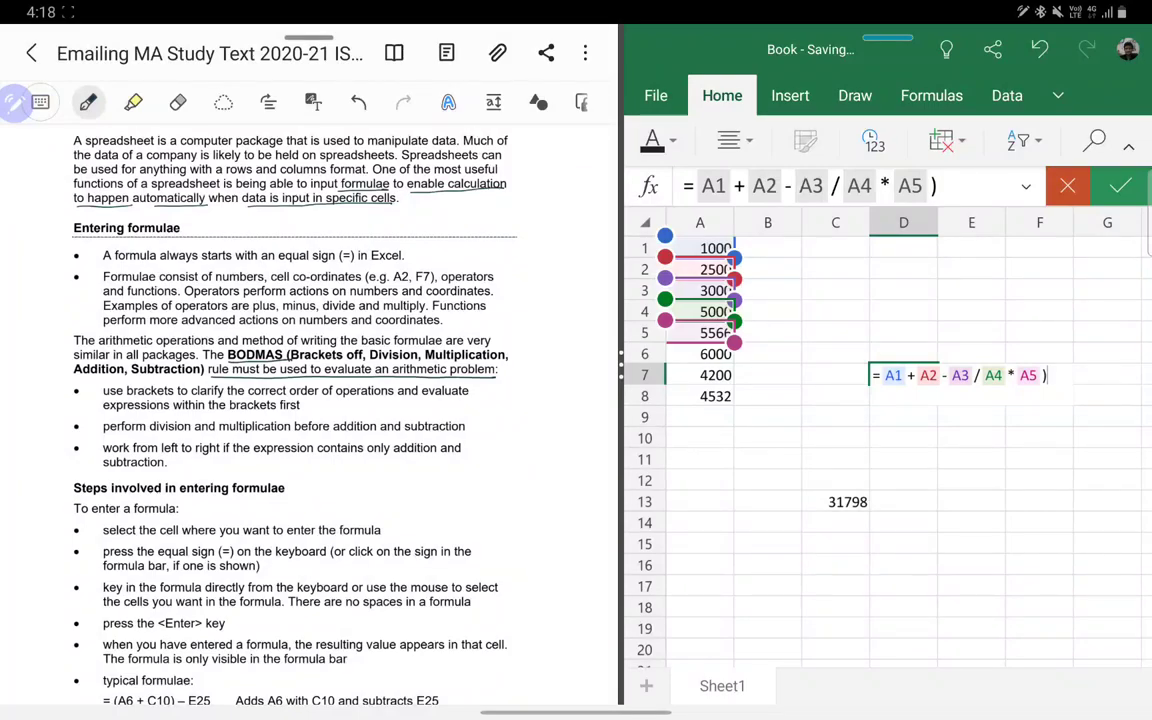
key("Return")
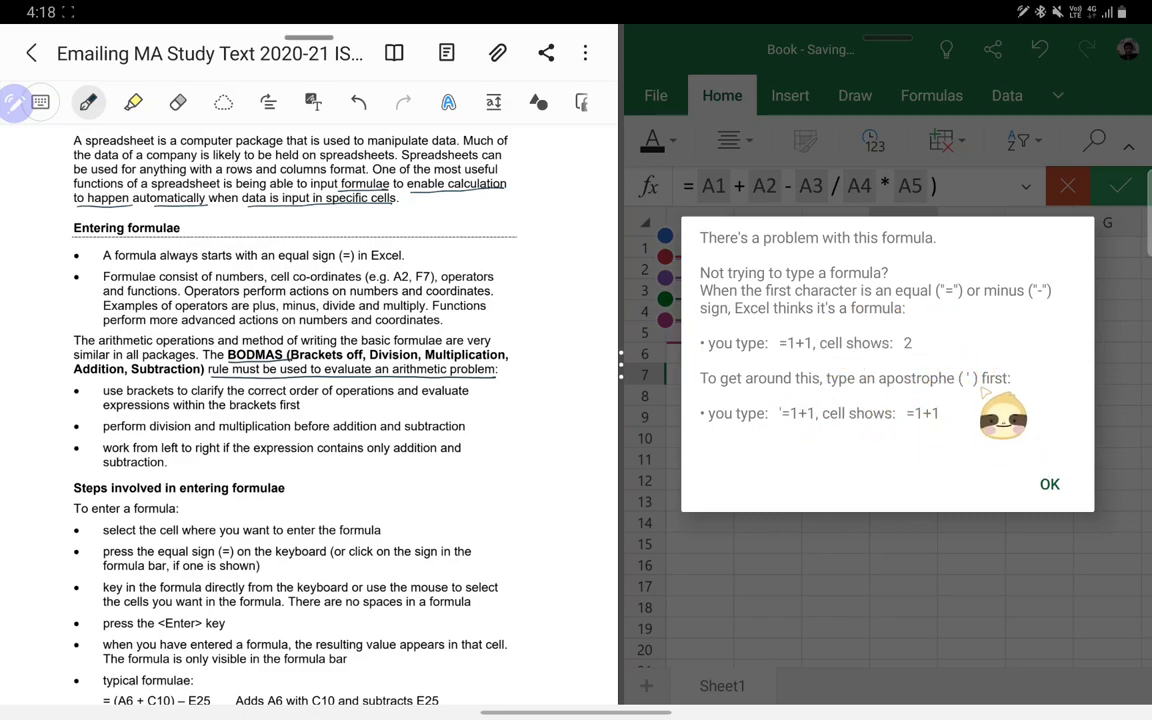
Step: Fix the D7 formula to =A1+A2-A3/A4*A5 so it returns 160.4
left_click(1045, 484)
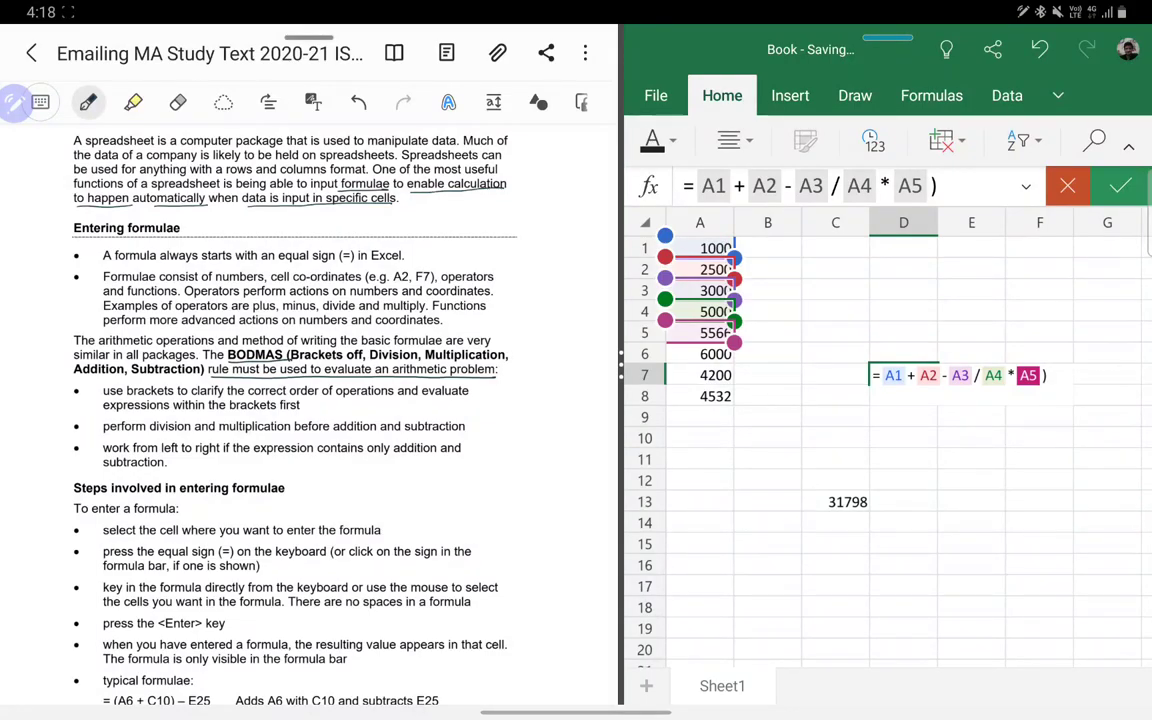
type("/")
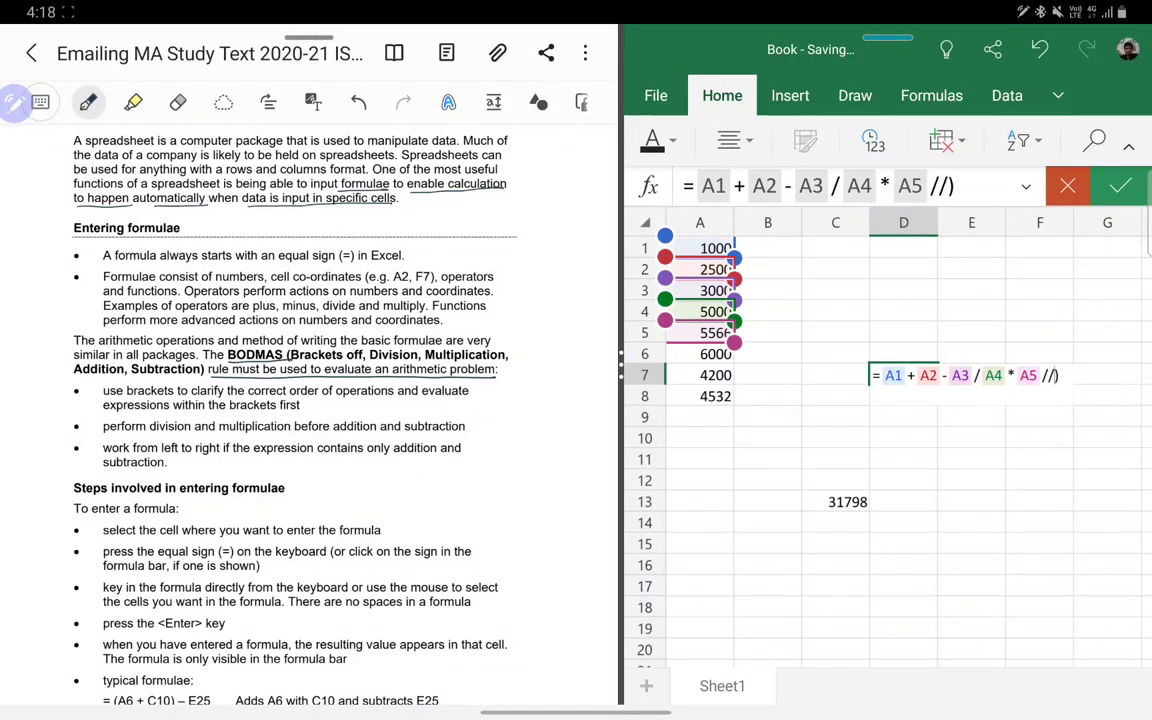
key("BackSpace")
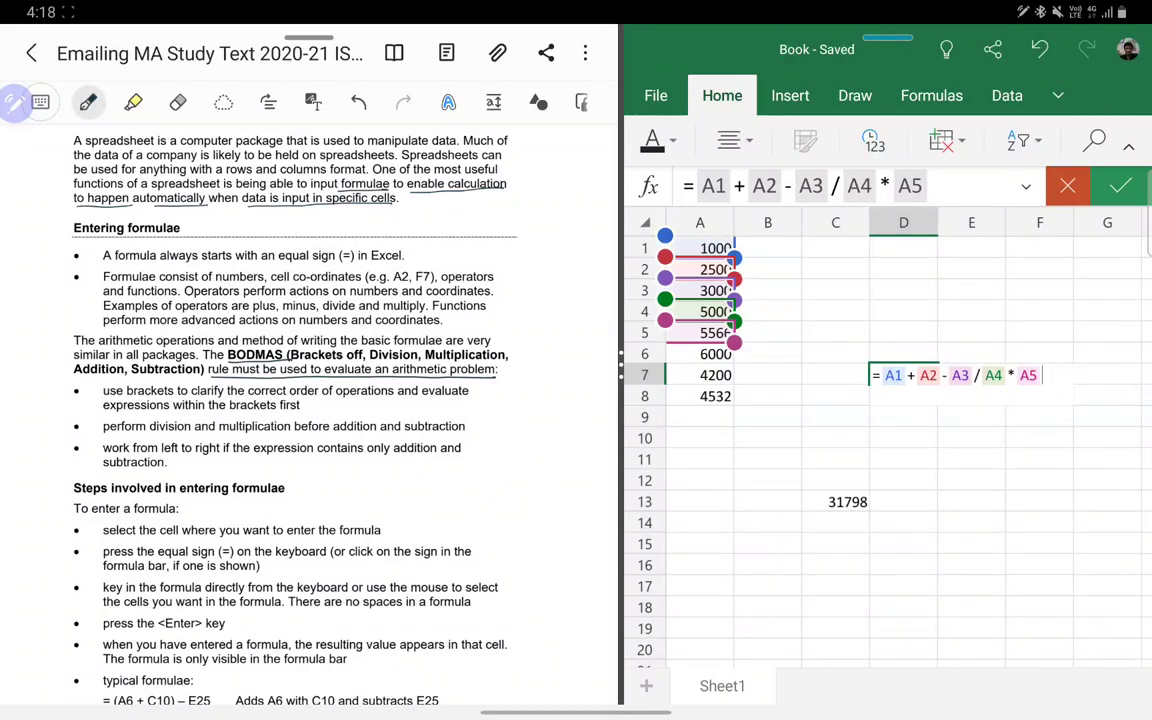
key("Return")
Step: Clear the result out of D7, leaving it empty
left_click(903, 375)
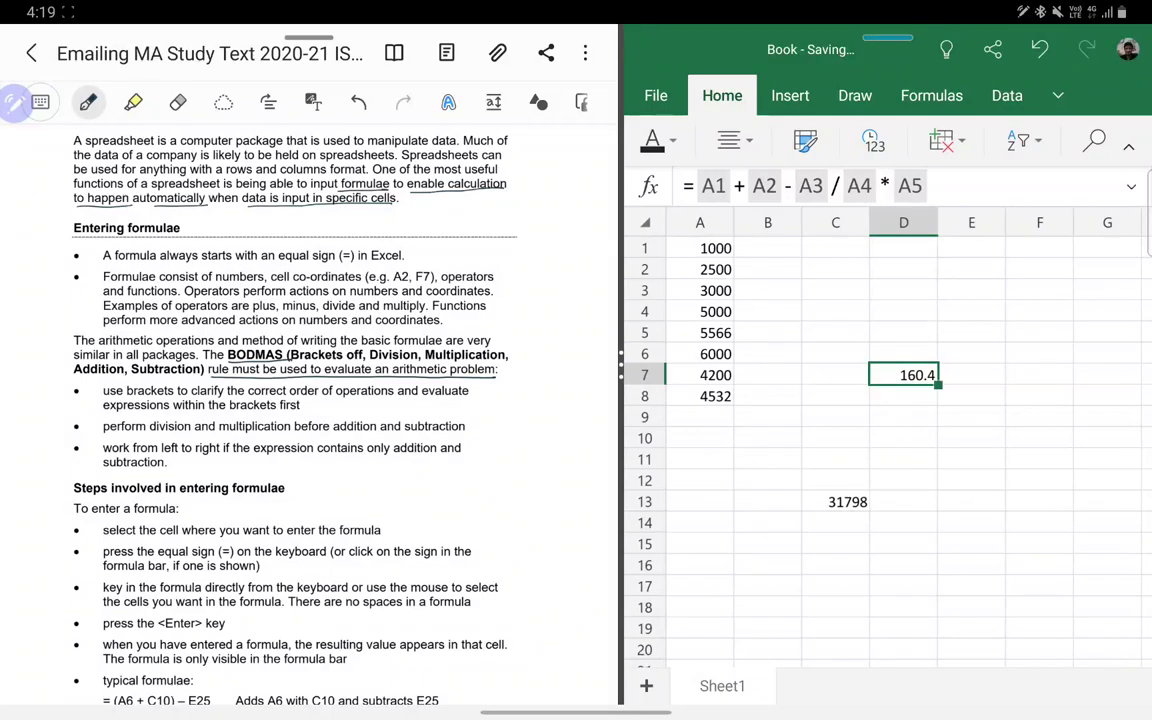
key("BackSpace")
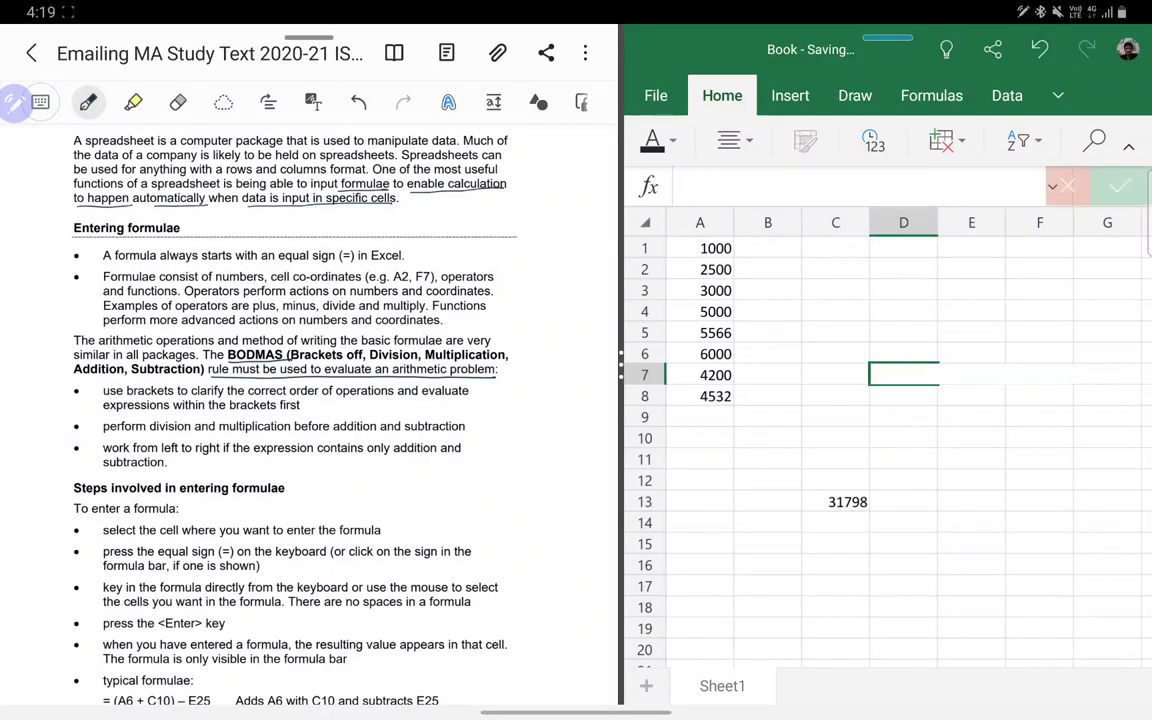
key("Return")
left_click(903, 375)
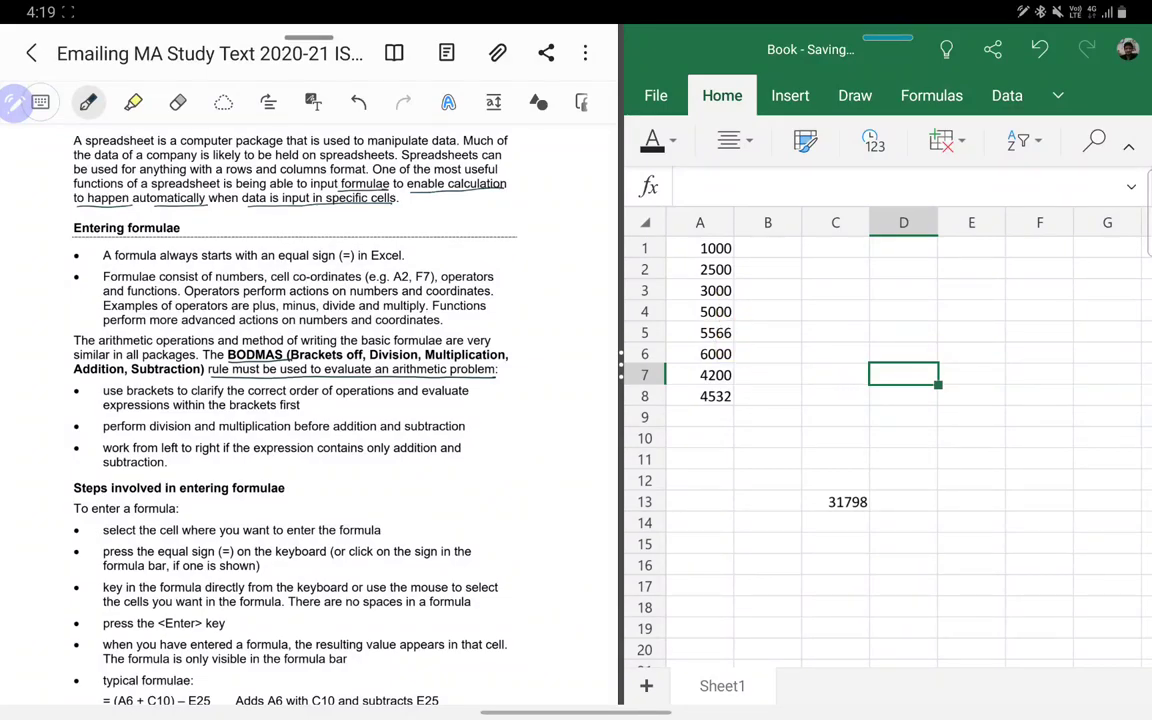
Step: Check the values stored in A1, A2 and A3
left_click(700, 248)
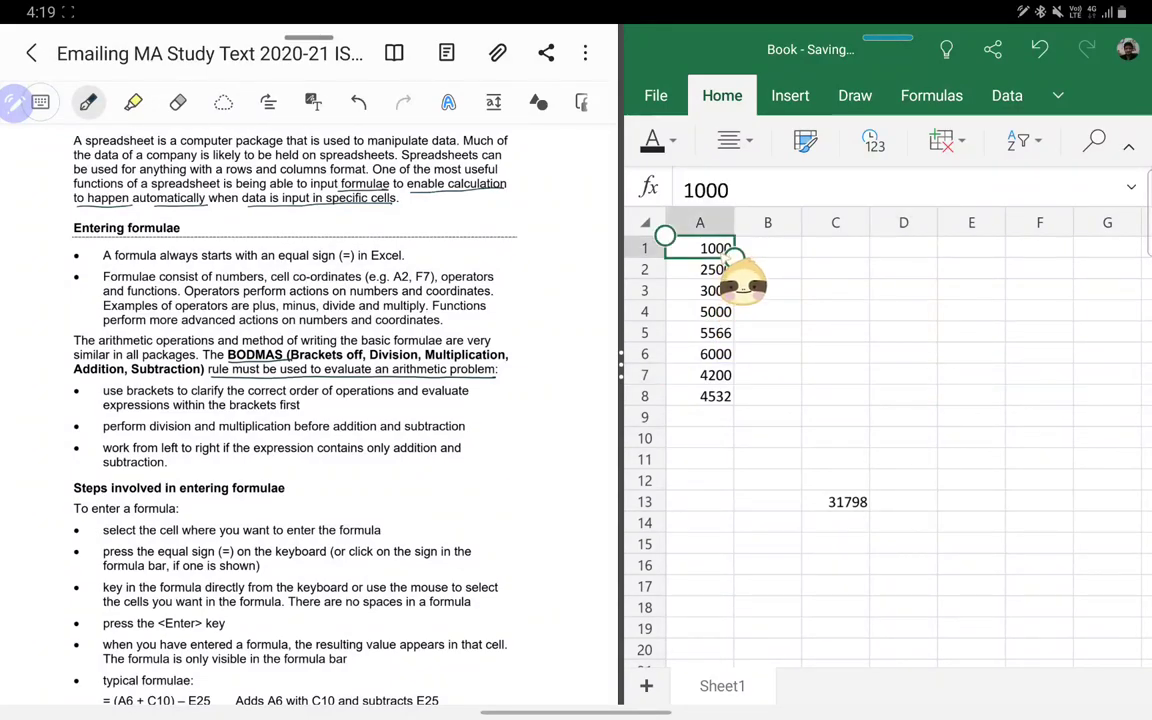
left_click(700, 269)
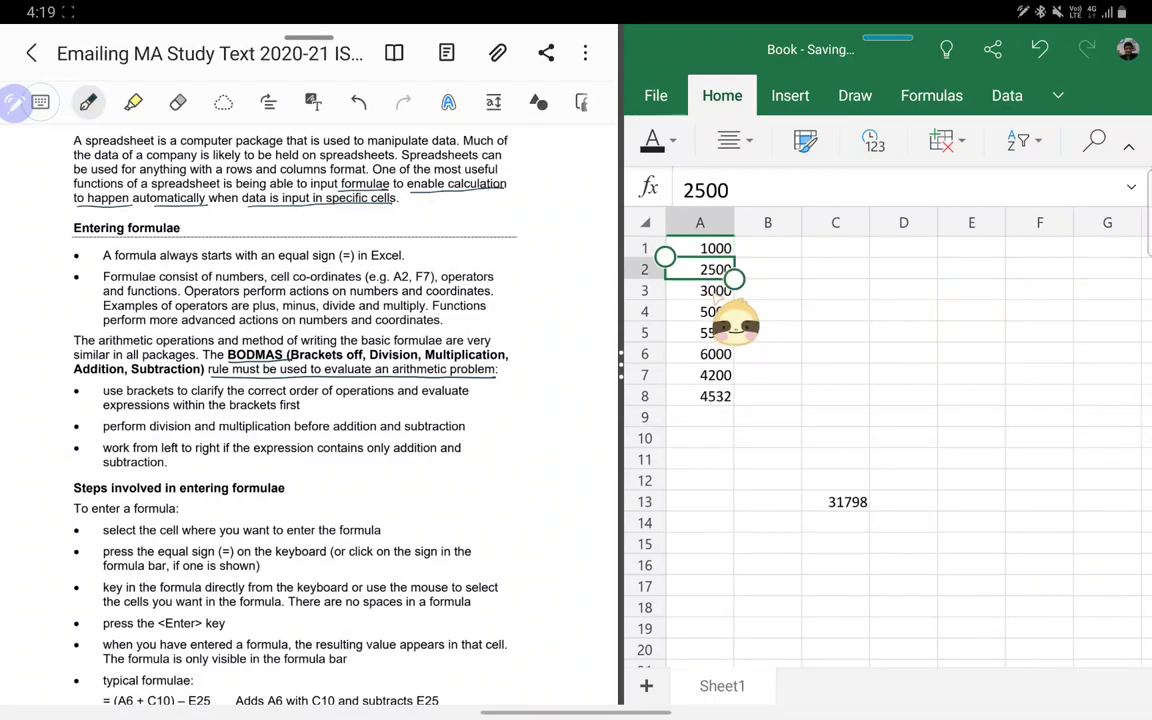
key("Down")
key("Down")
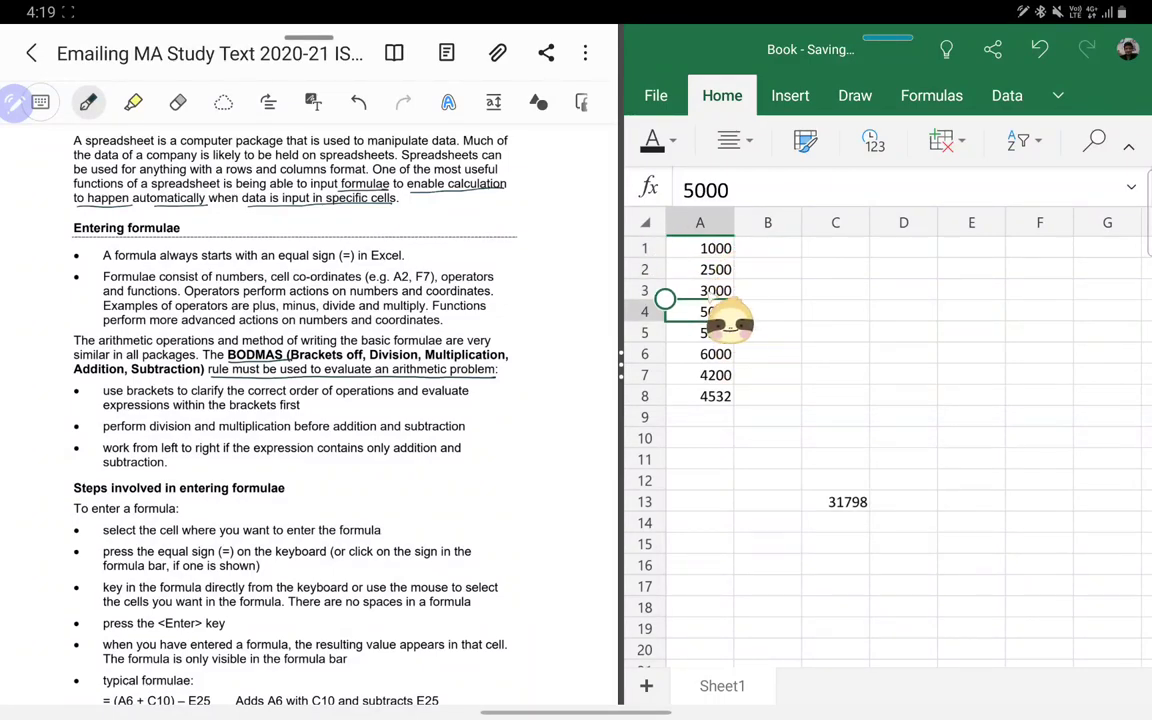
Step: Enter =A1+A2*A3+A4 in D8, giving 7506000
left_click(903, 396)
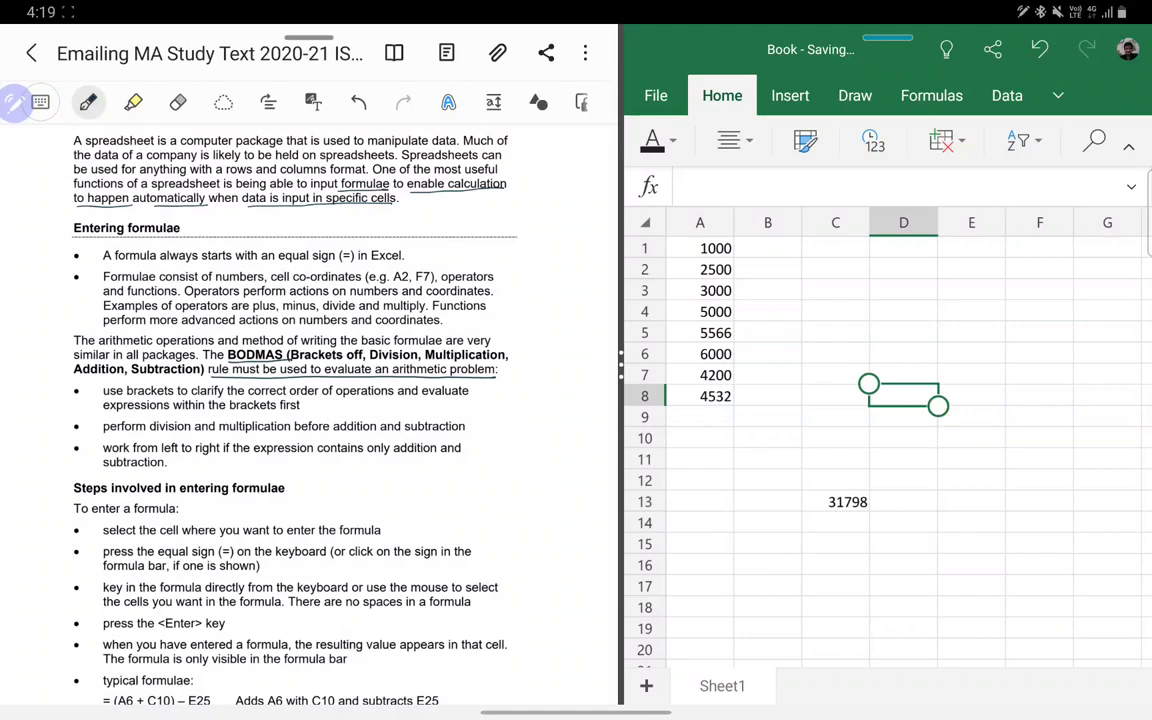
type("=")
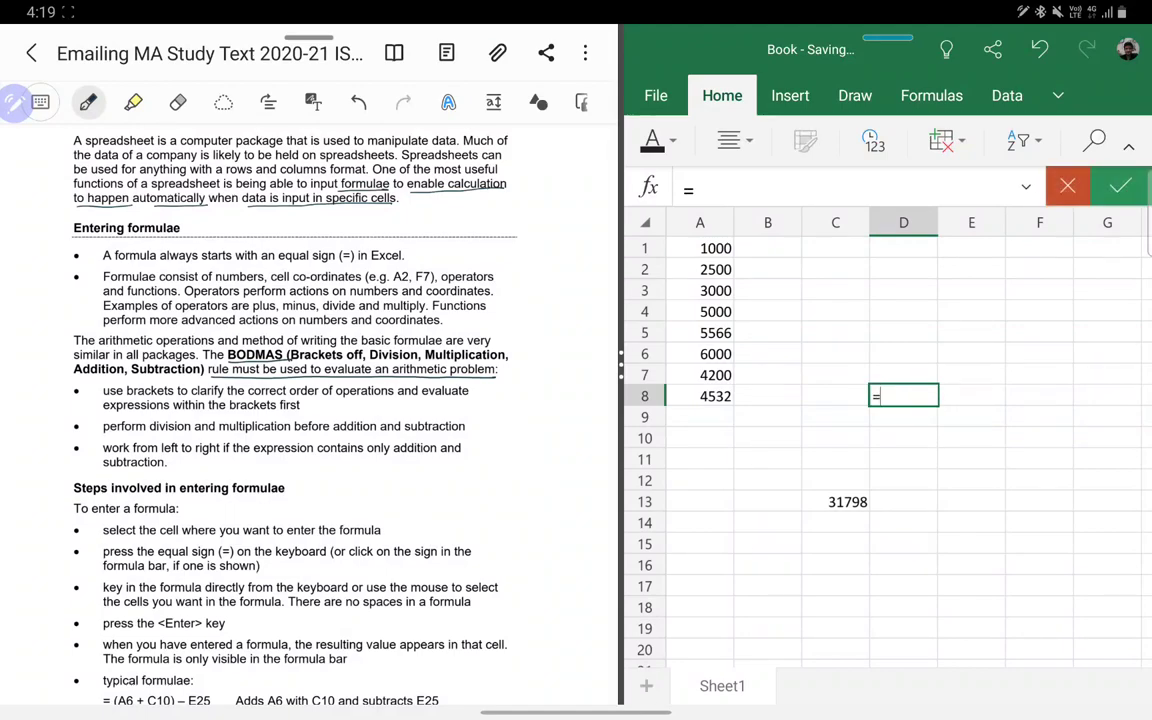
left_click(700, 248)
type("+")
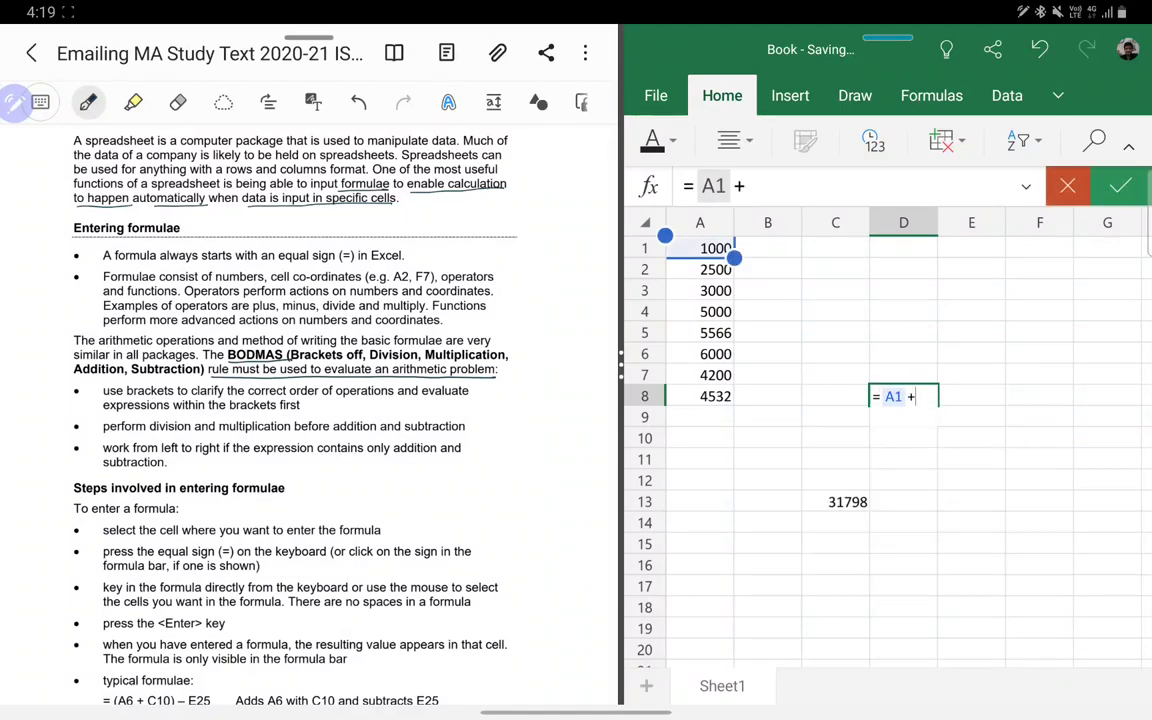
left_click(700, 269)
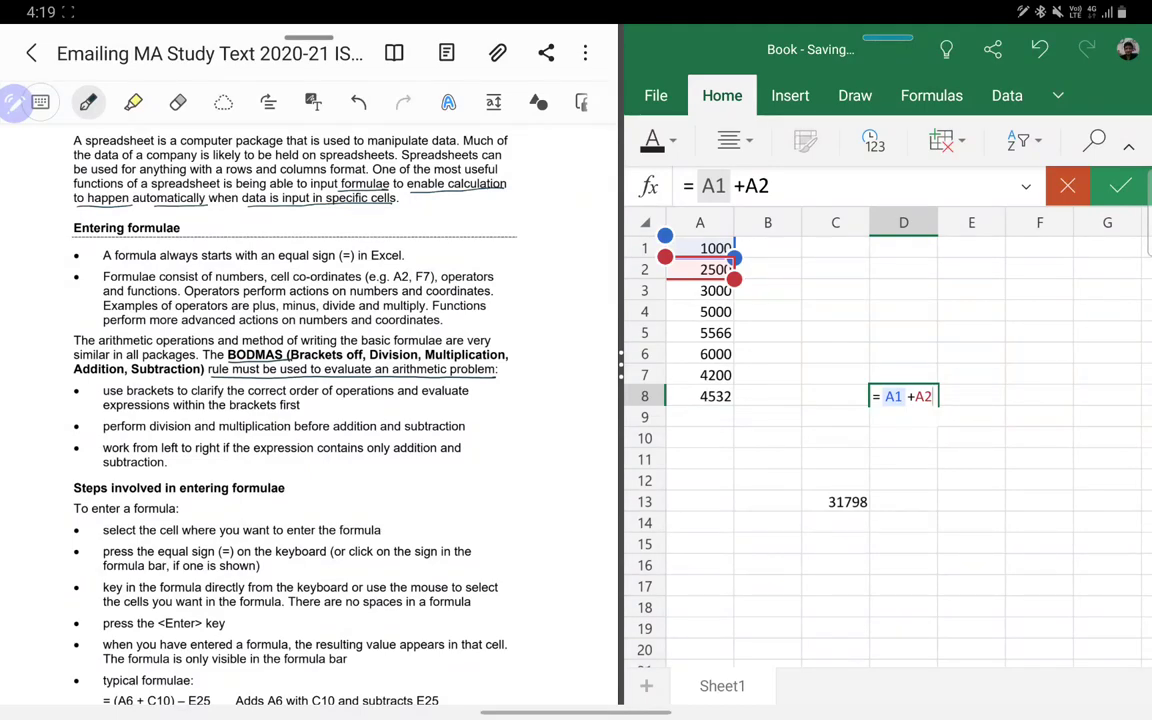
type("*")
left_click(700, 290)
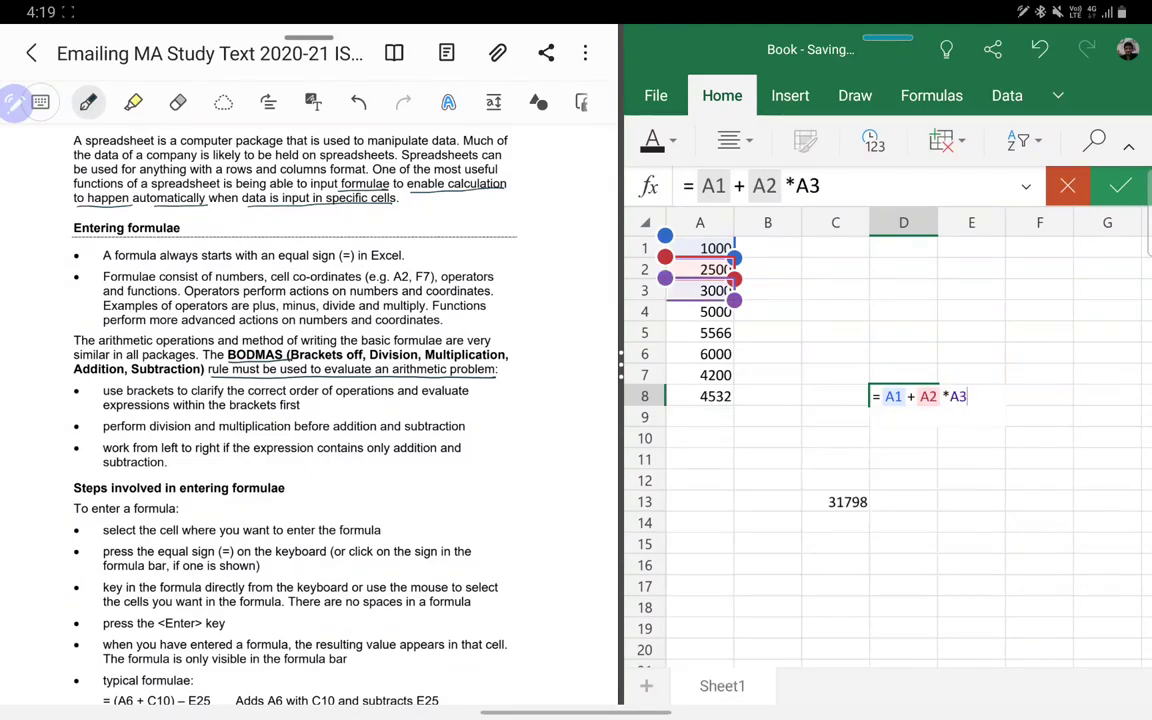
type("+")
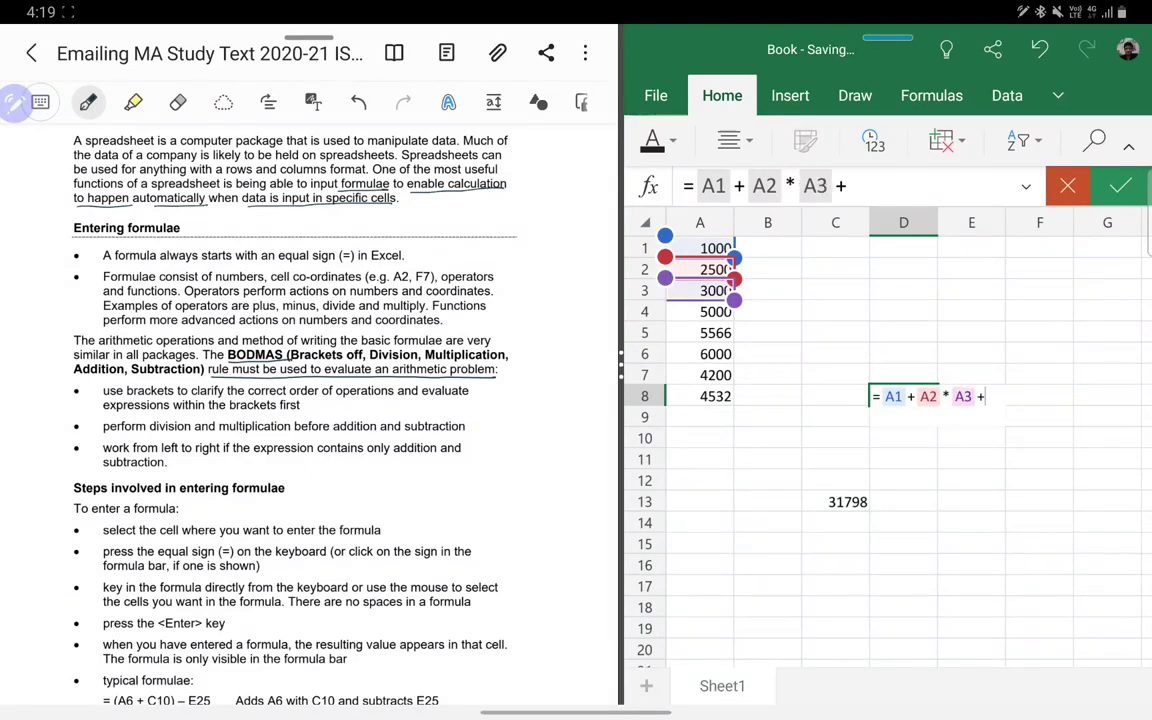
type("A4")
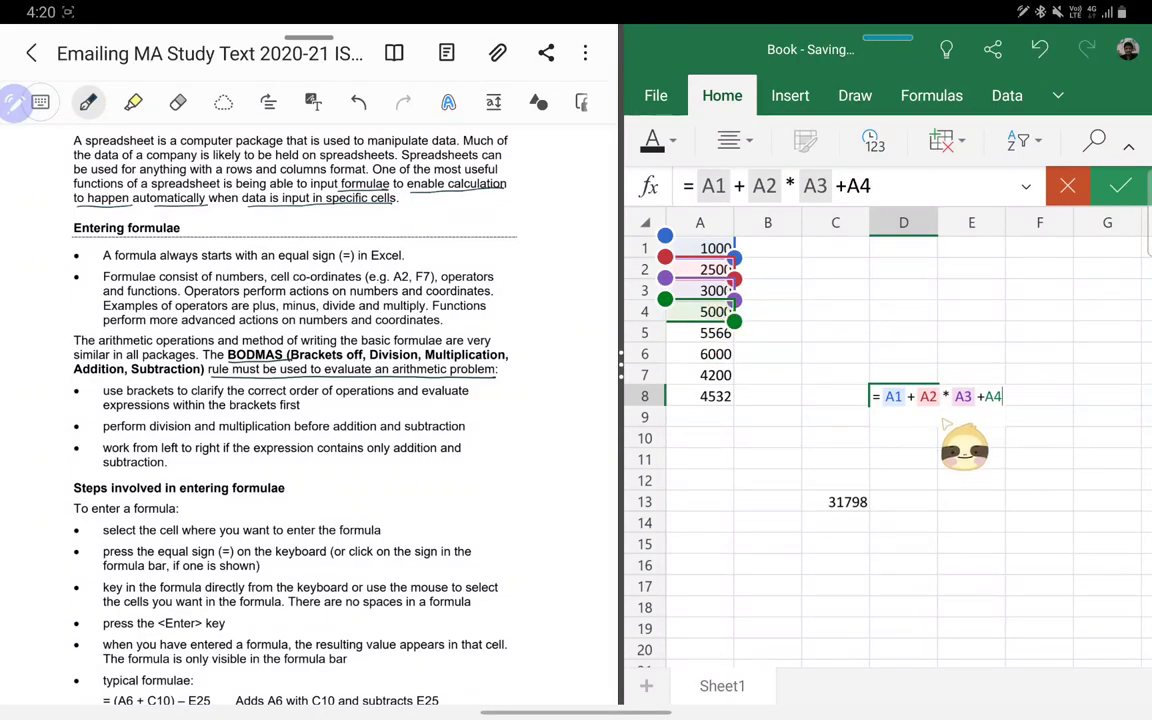
key("Return")
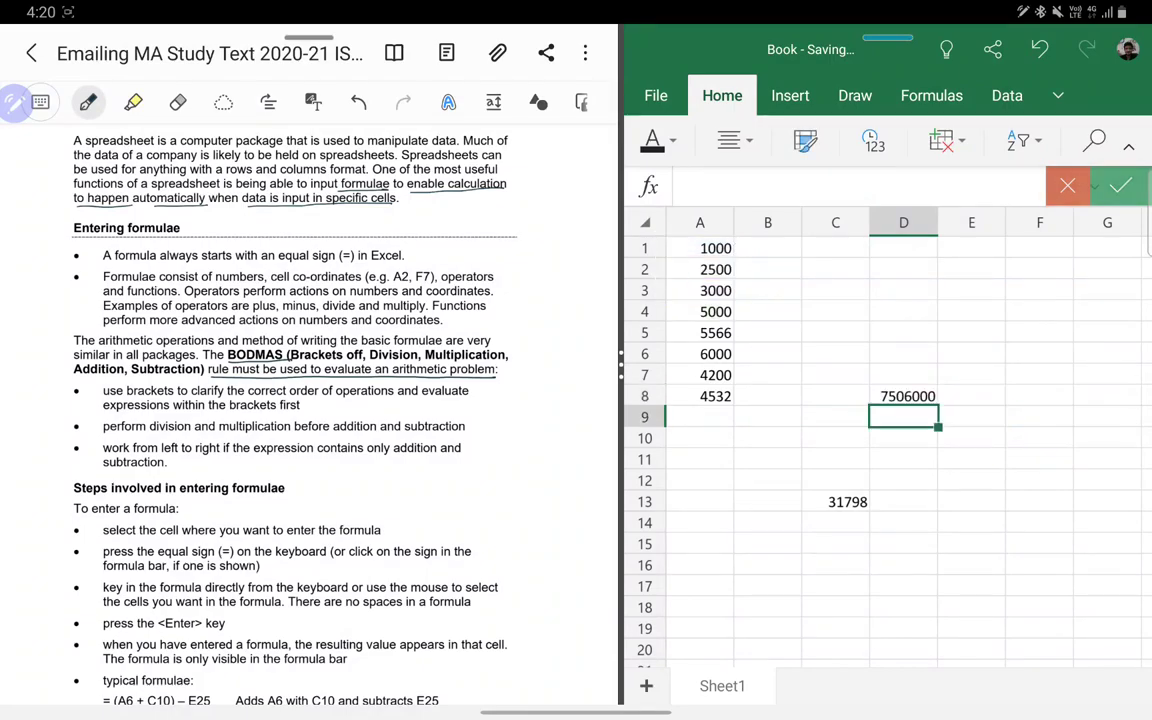
left_click(903, 396)
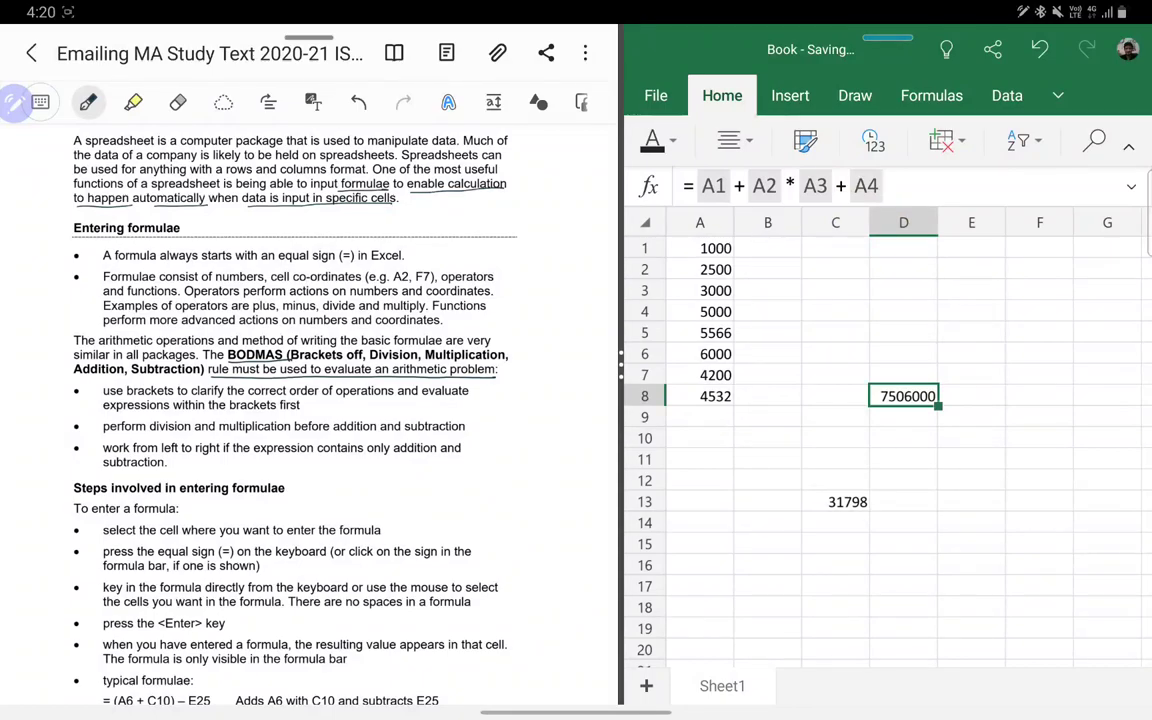
Step: Add brackets to D8's formula so it reads =(A1+A2)*(A3+A4)
left_click(764, 186)
left_click(782, 186)
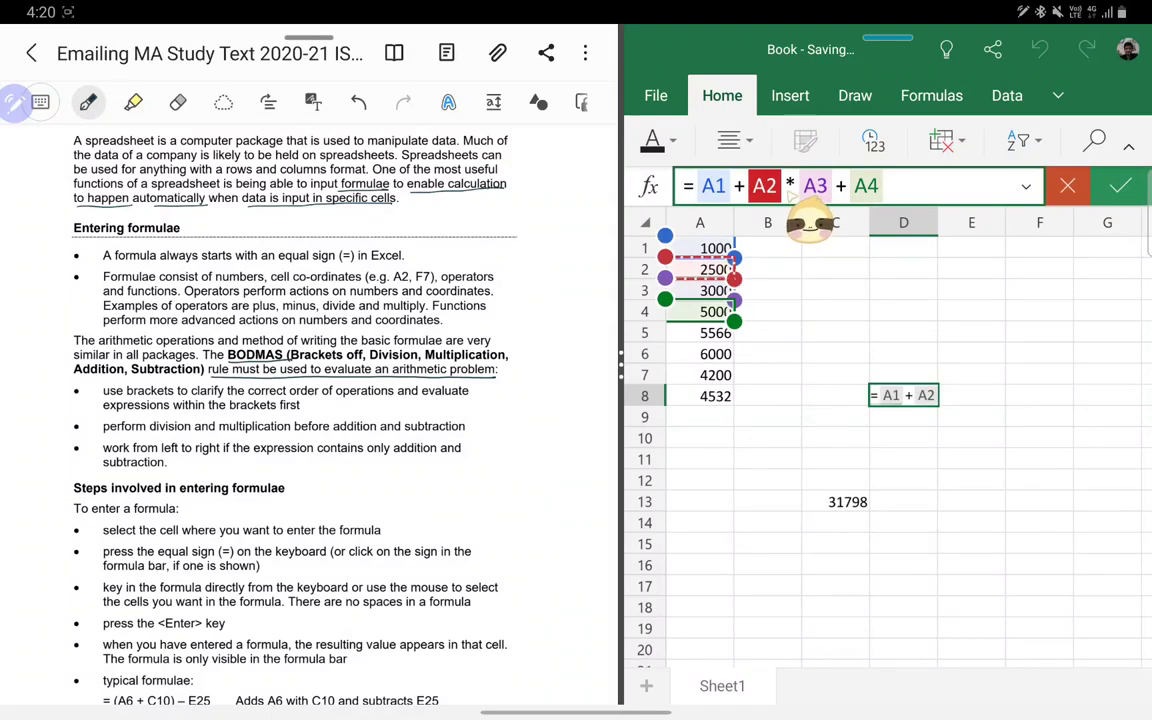
left_click(885, 395)
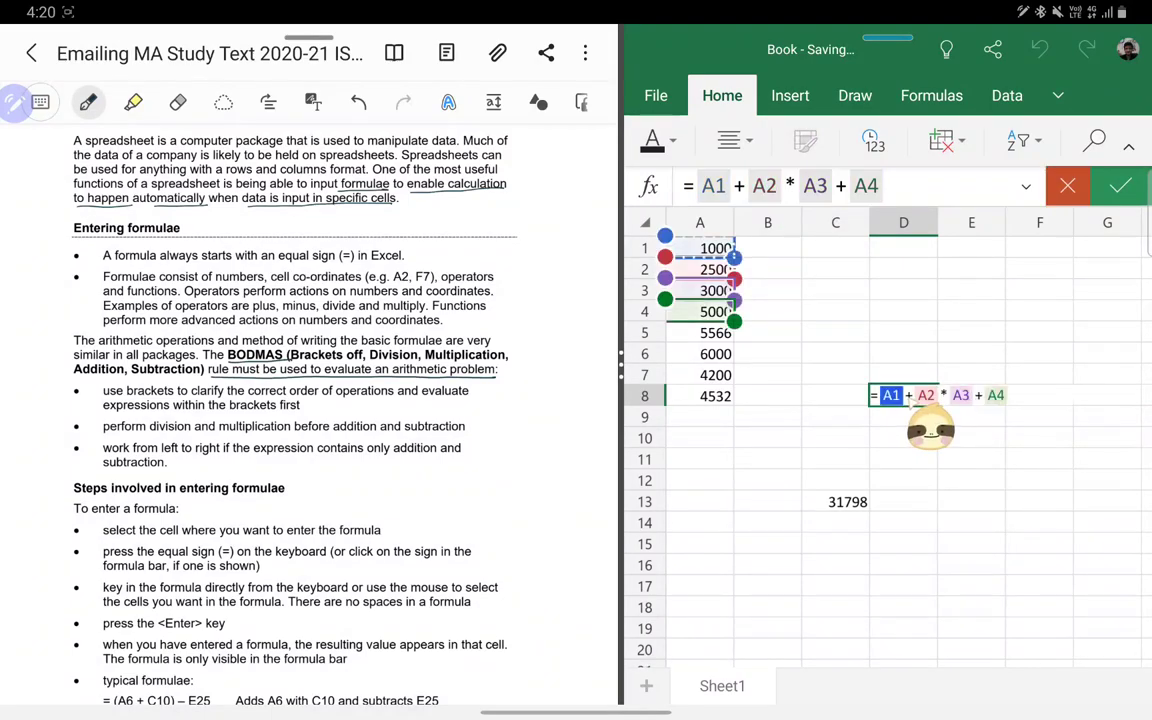
mouse_move(700, 248)
left_mouse_down()
mouse_move(836, 248)
mouse_move(700, 248)
left_mouse_up()
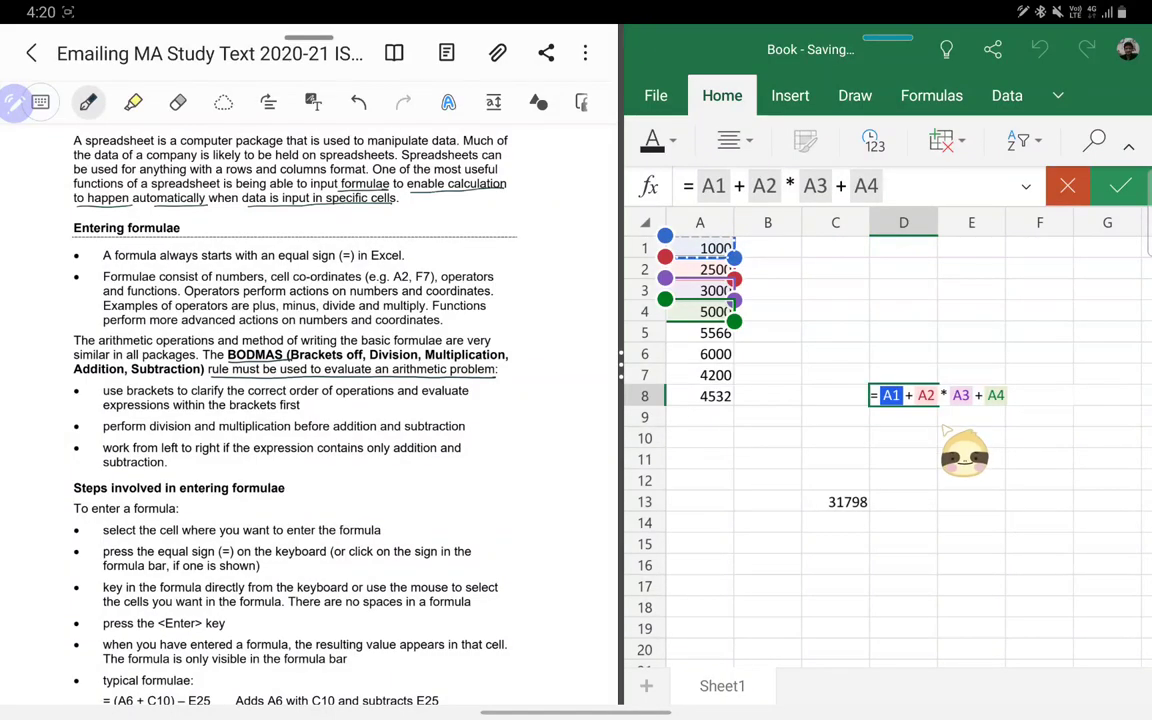
left_click(870, 400)
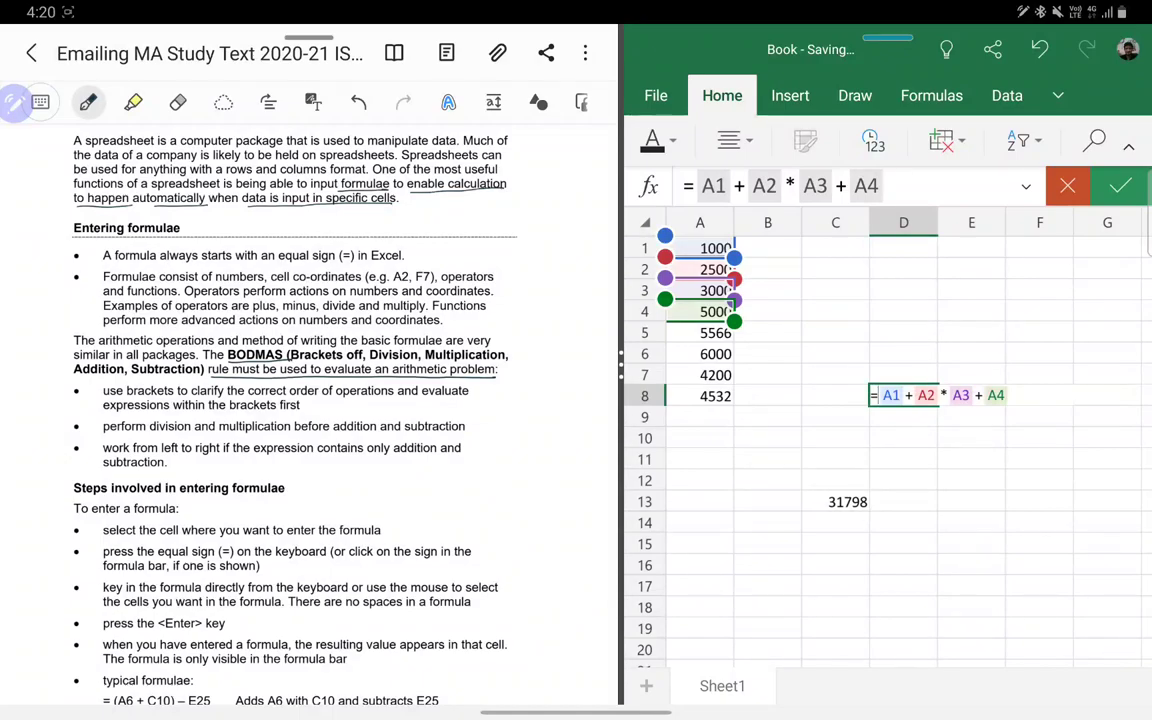
type("(")
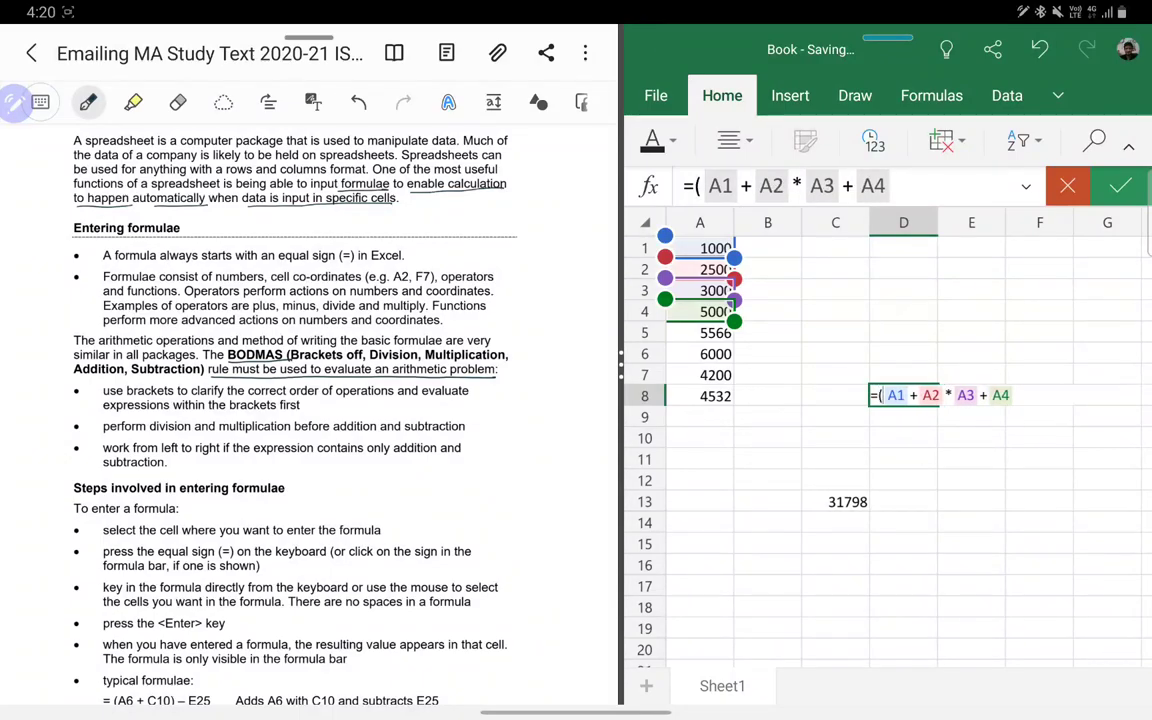
double_click(930, 395)
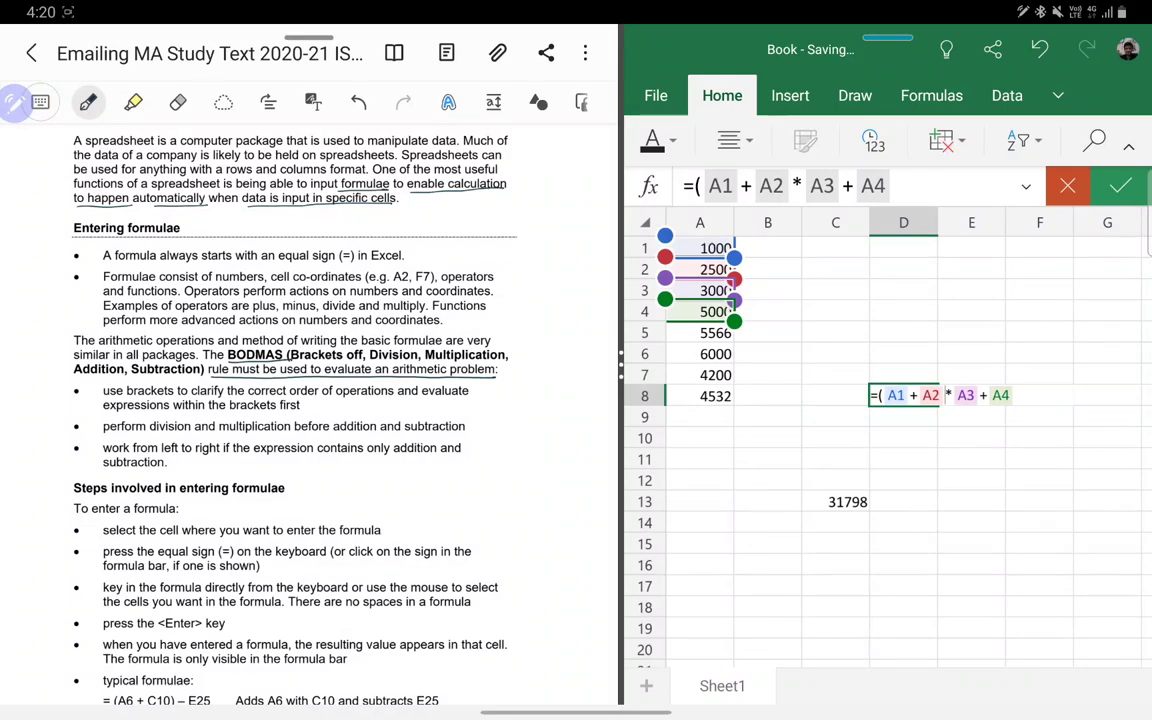
type(")")
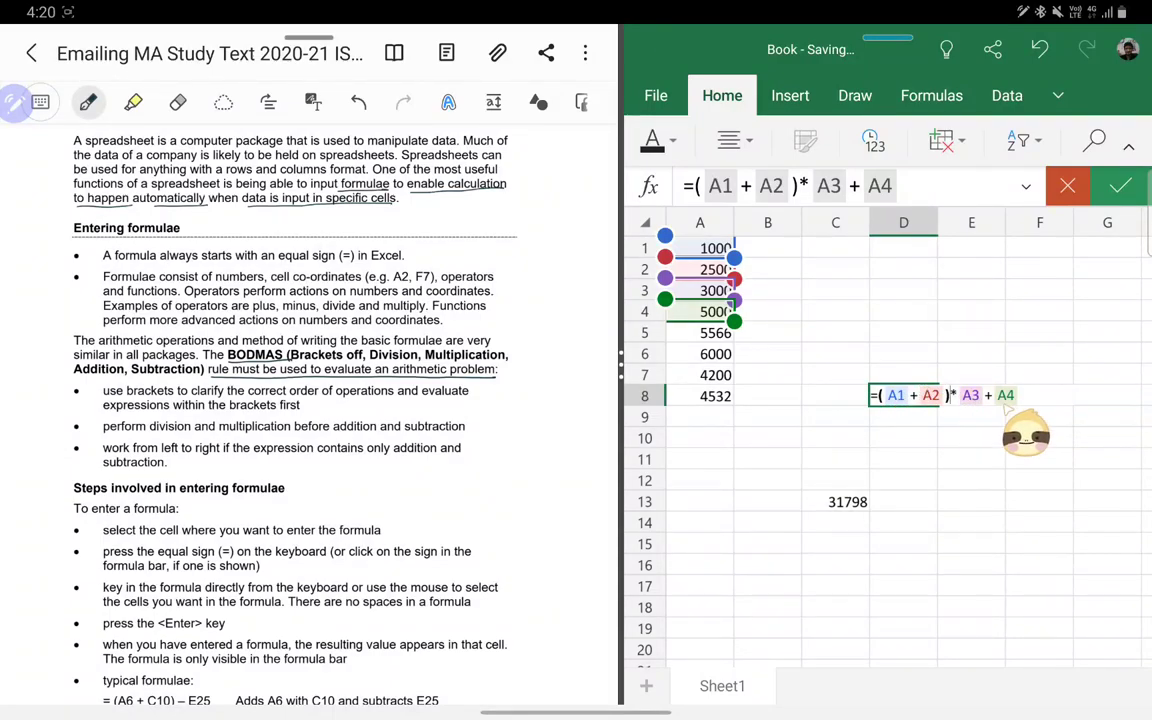
double_click(968, 396)
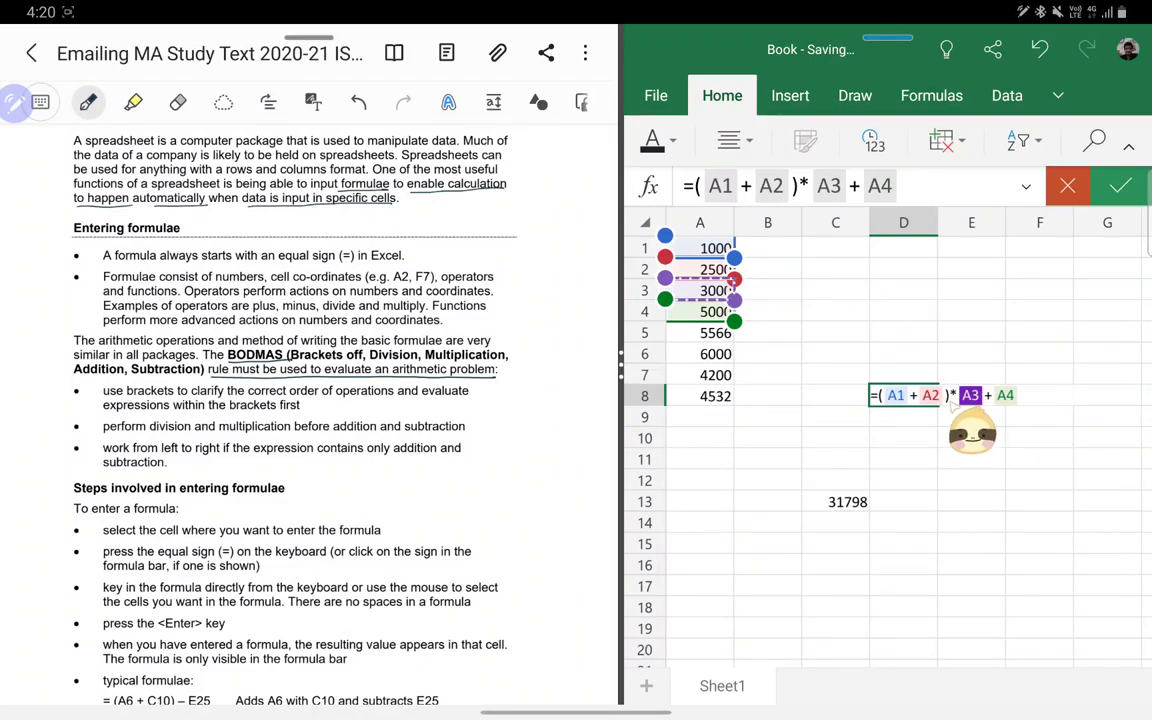
left_click(948, 396)
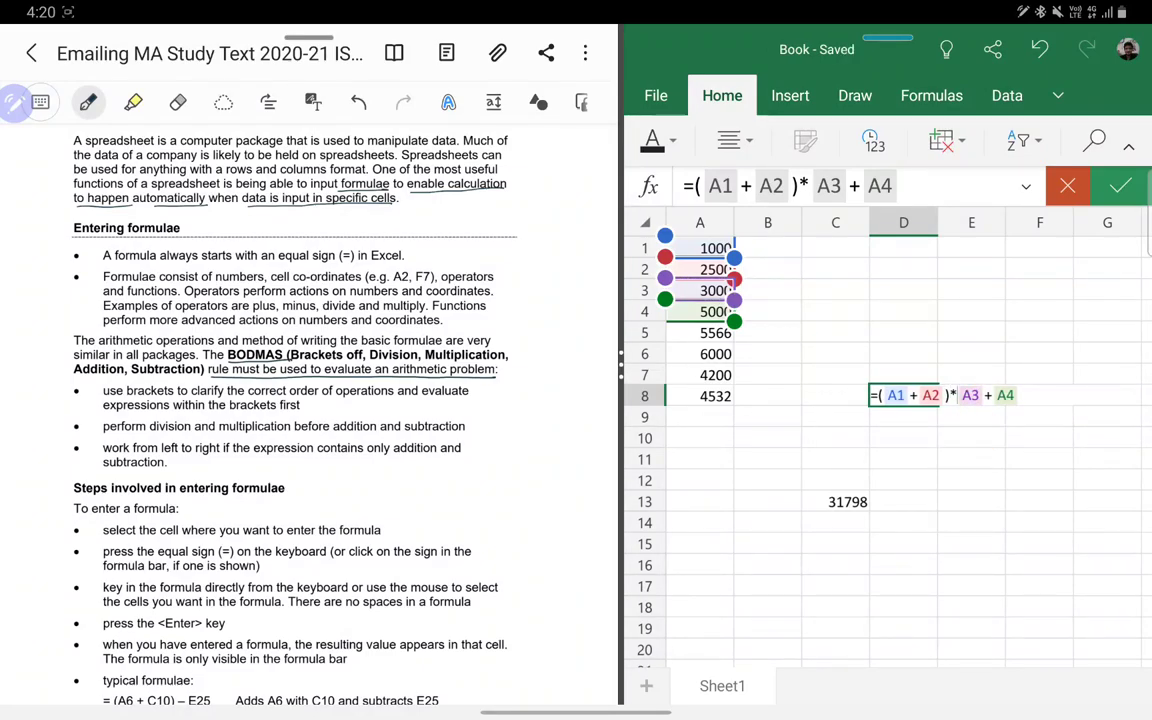
type("(")
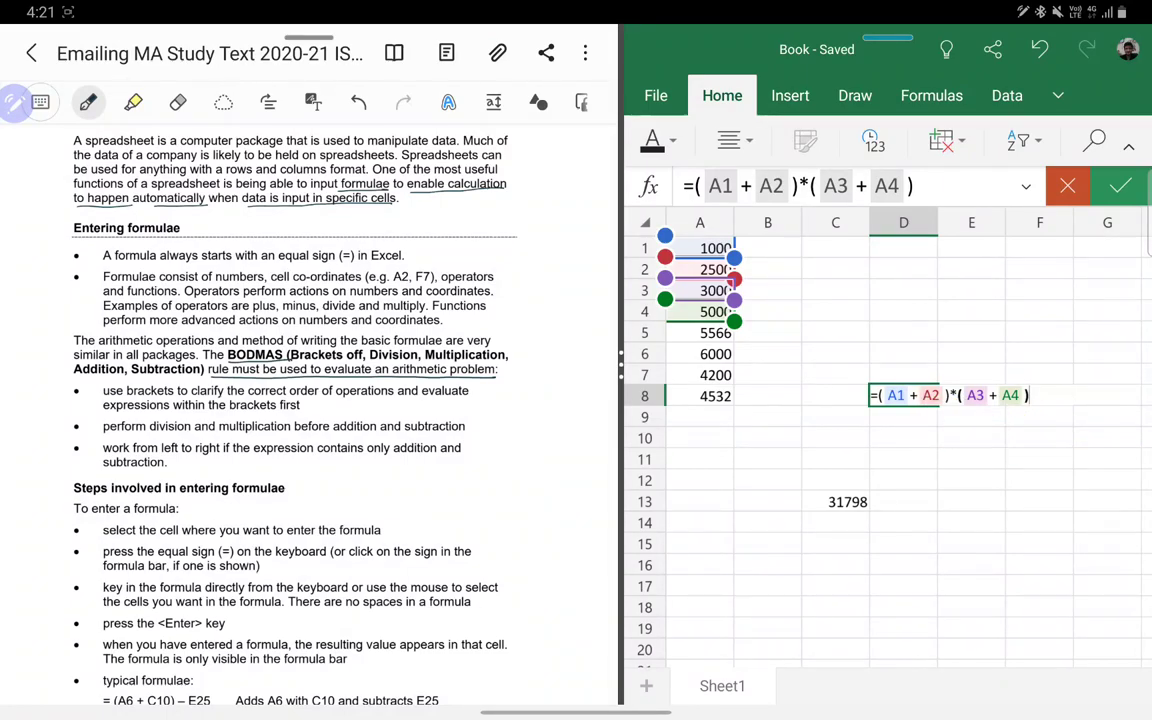
key("Return")
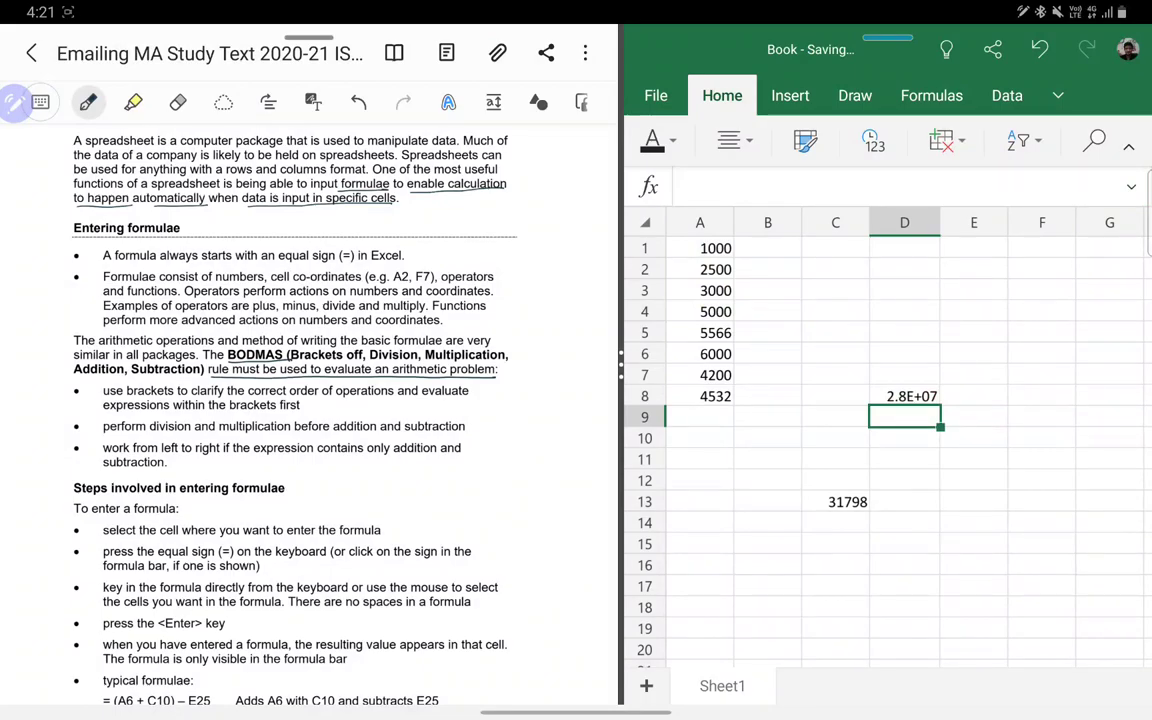
Step: Widen column D so 28000000 shows in full, then bring up the Calculator app
left_click(904, 396)
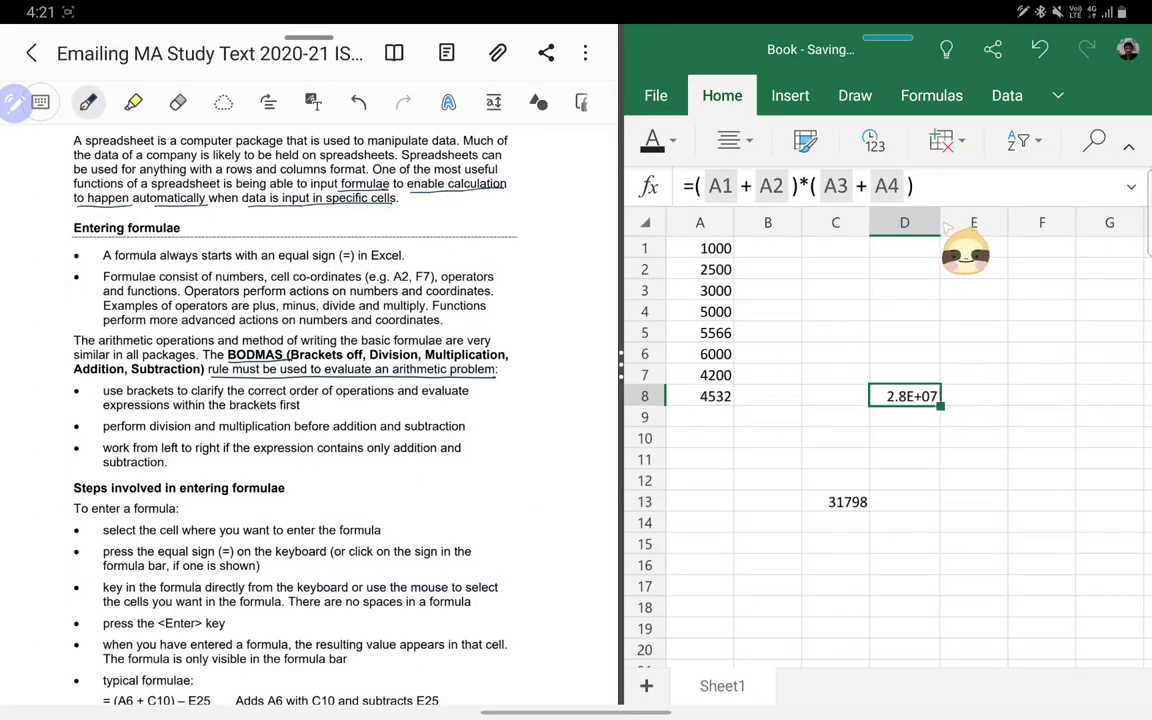
left_click(904, 222)
left_click_drag(937, 222, 979, 222)
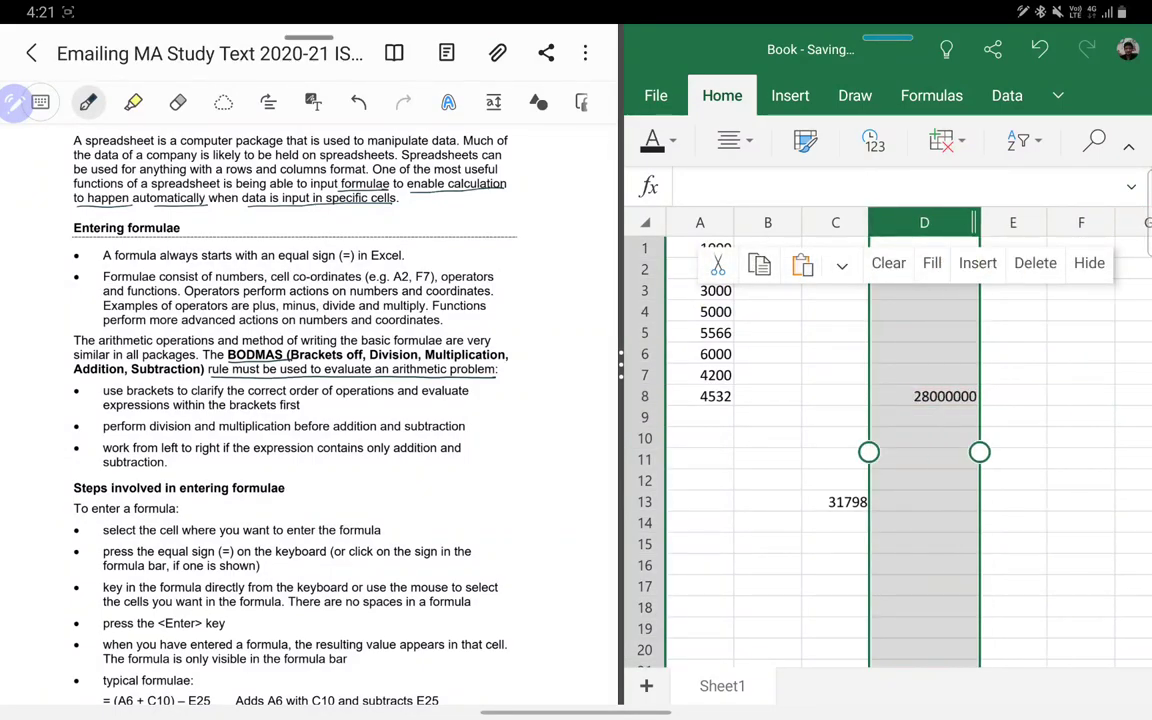
left_click(1013, 438)
left_click(924, 396)
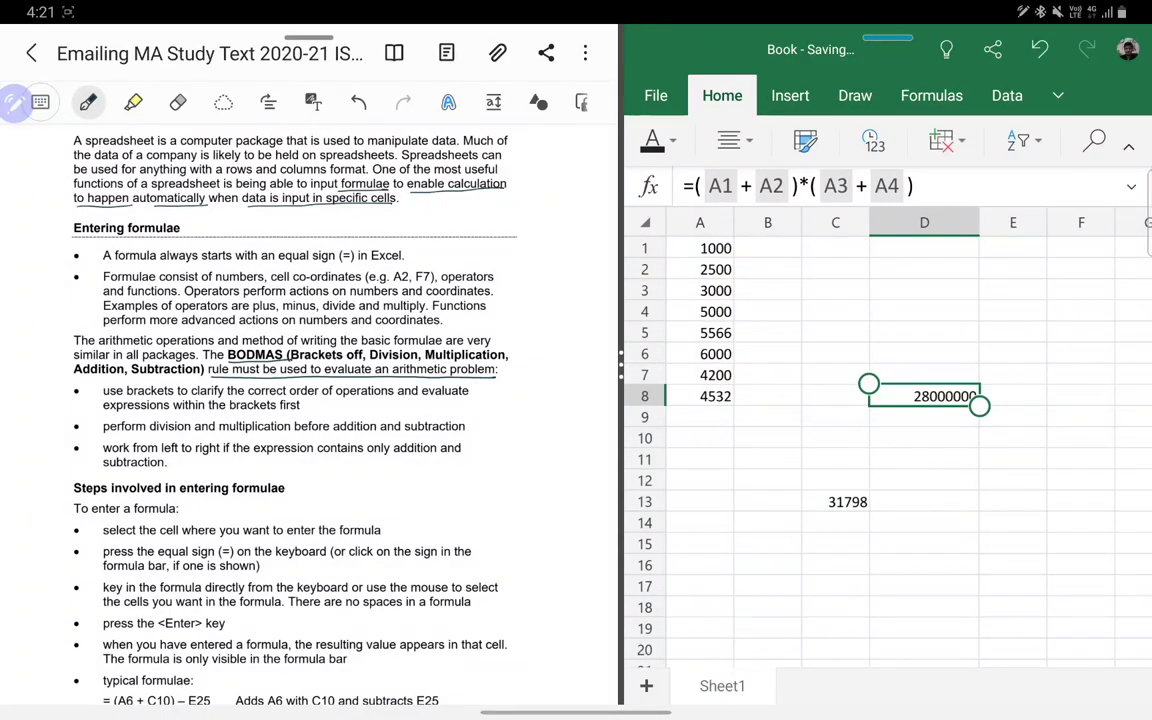
left_click_drag(1148, 240, 1000, 240)
left_click_drag(1050, 515, 955, 470)
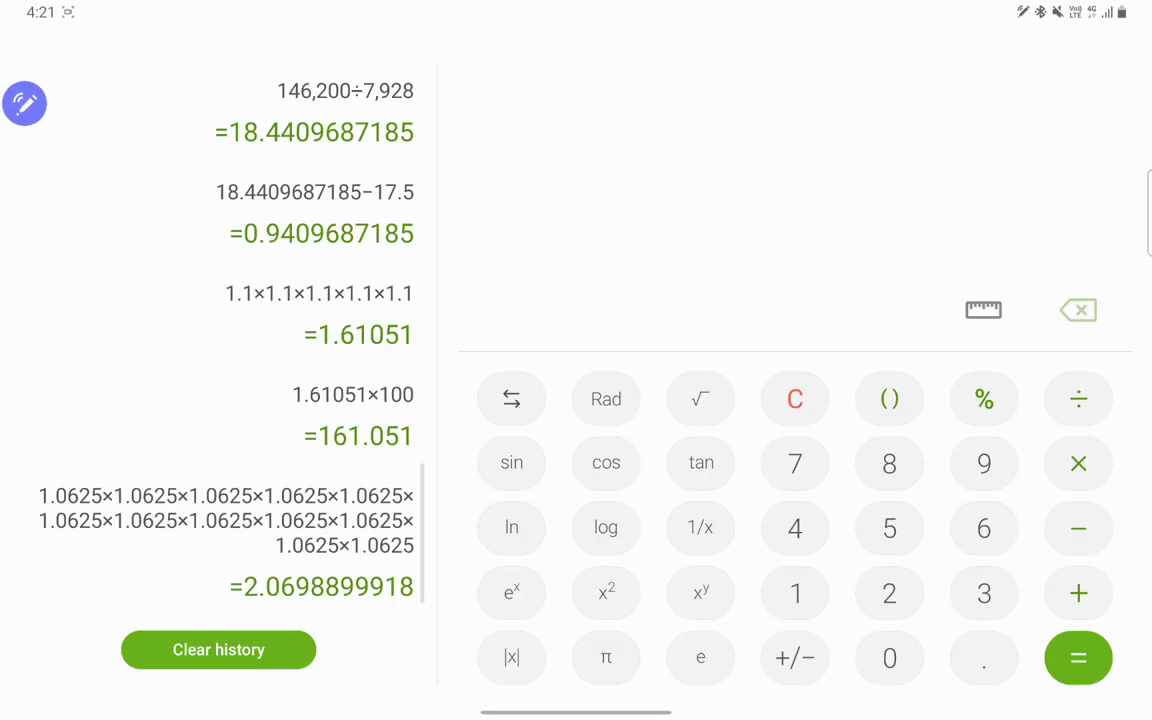
Step: Calculate 3500×8000 = 28,000,000 in Calculator, then close the Calculator app
type("3500*8000")
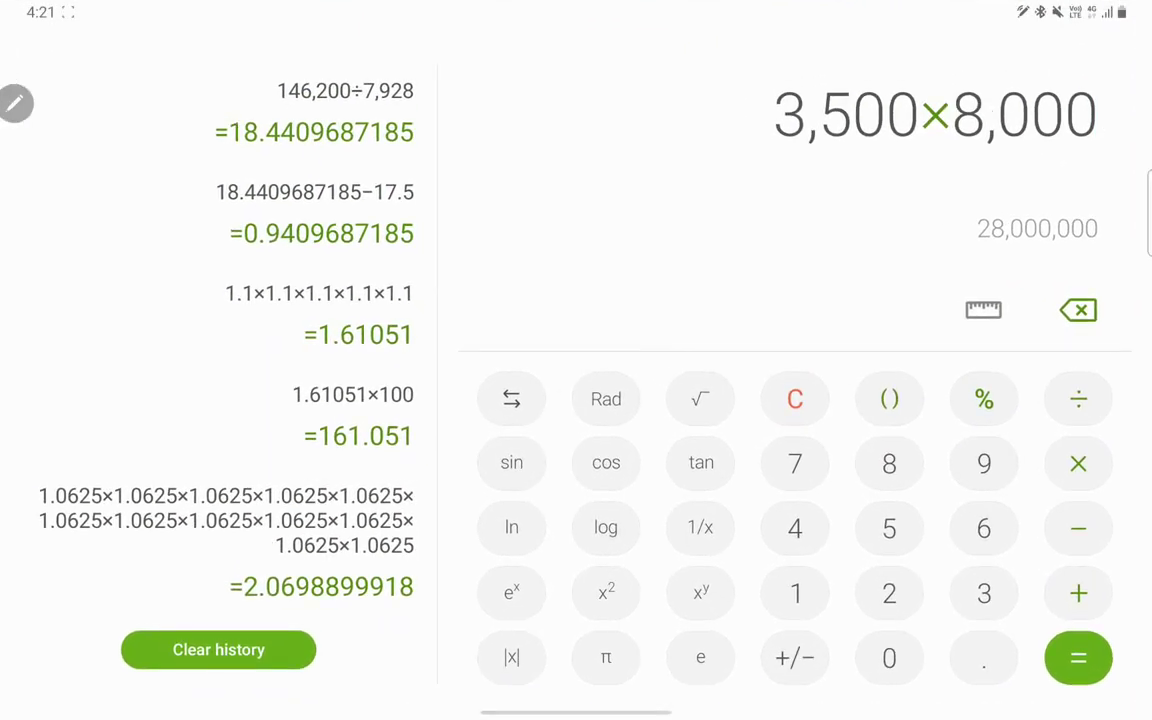
left_click_drag(576, 712, 576, 450)
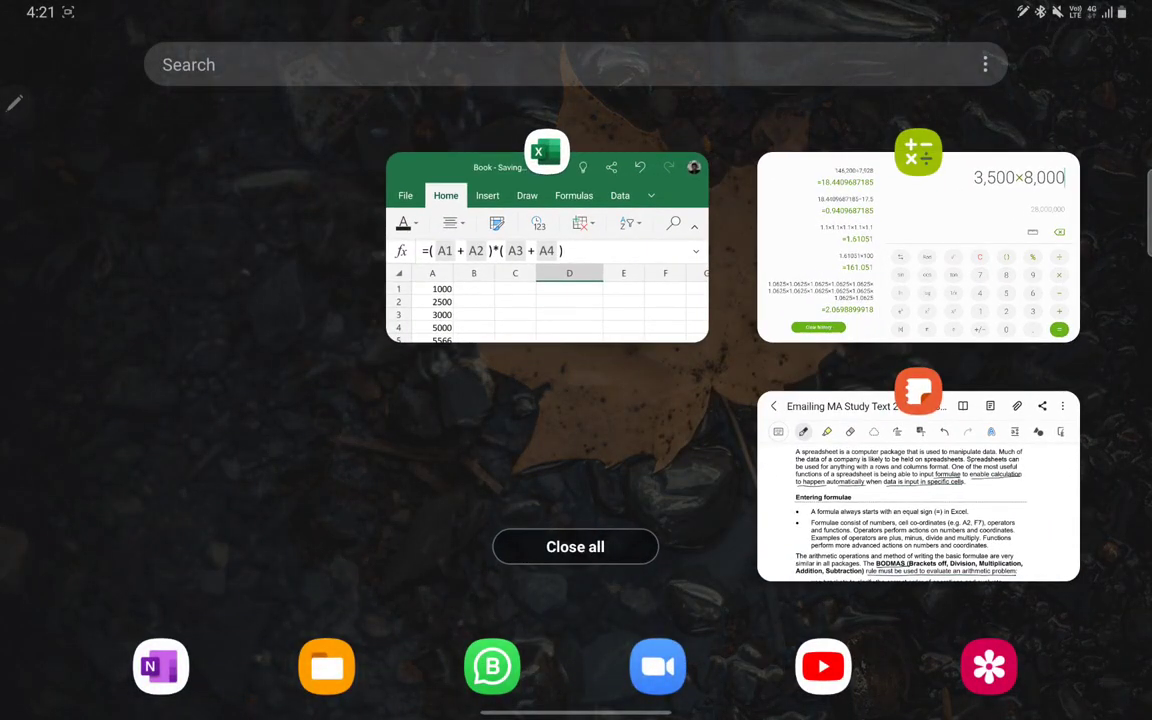
left_click_drag(918, 250, 918, 30)
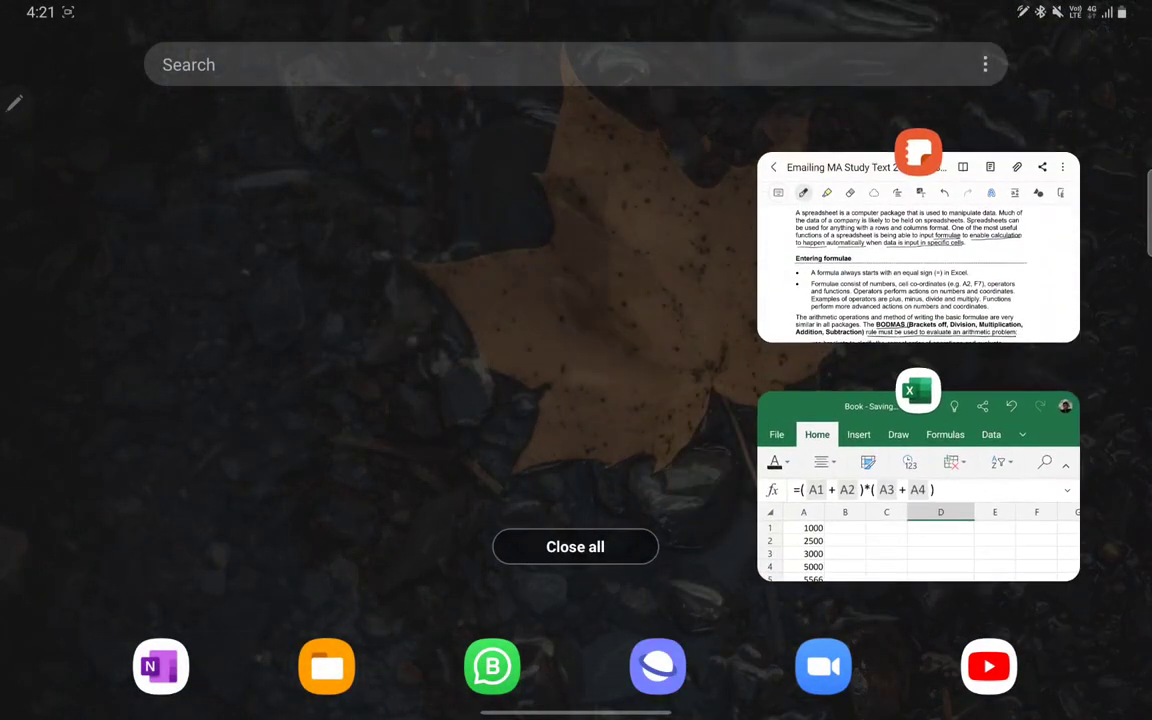
Step: Show Excel beside the study PDF in split screen view
left_click(918, 260)
scroll(576, 400, "down", 2)
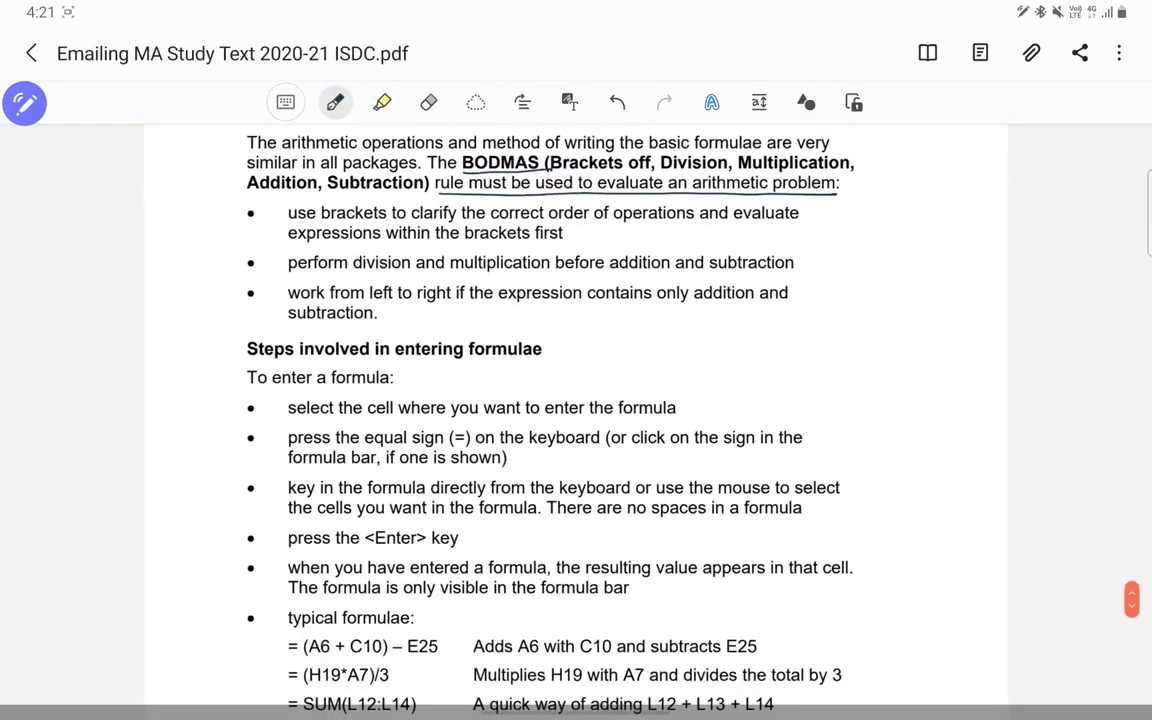
left_click_drag(576, 715, 576, 480)
left_click(913, 158)
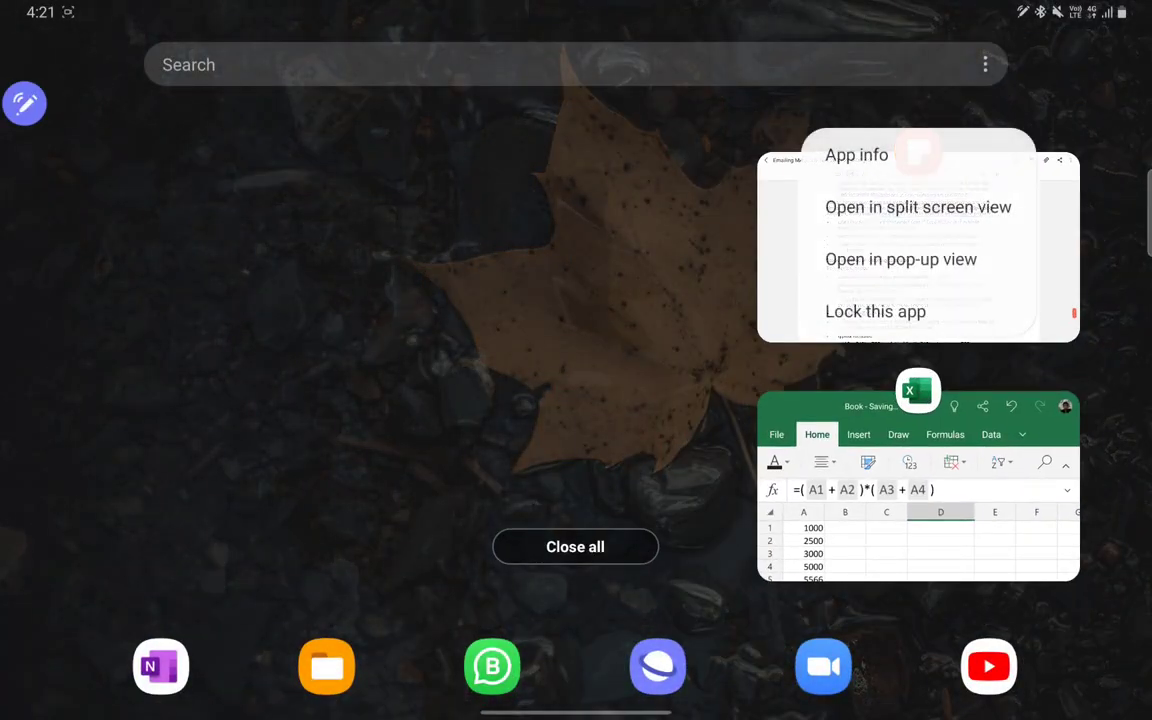
left_click(918, 207)
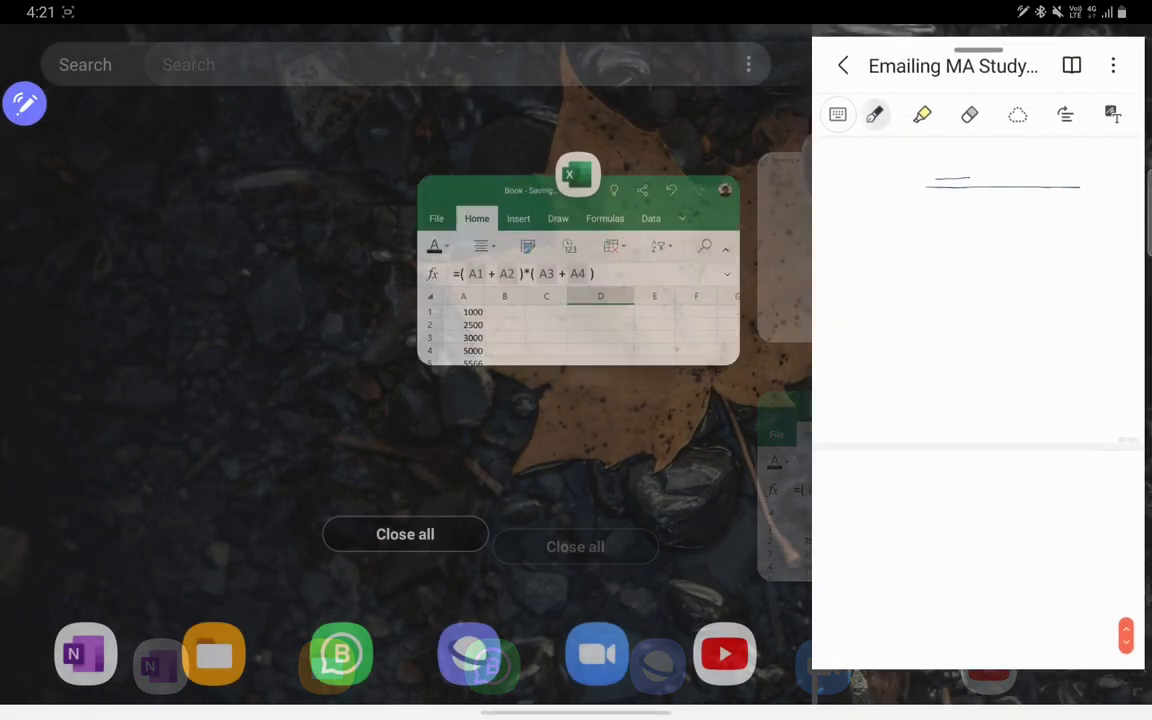
left_click(578, 240)
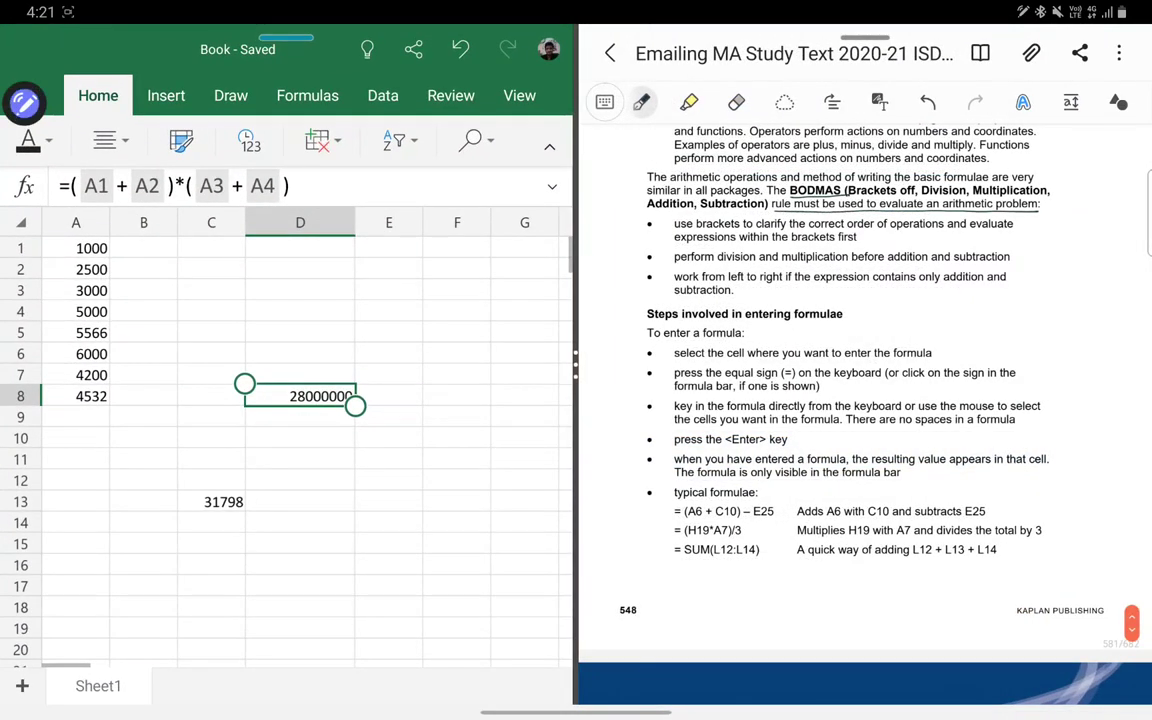
Step: Move the study PDF to the left and widen it, then confirm D8's formula showing 28000000
left_click(577, 323)
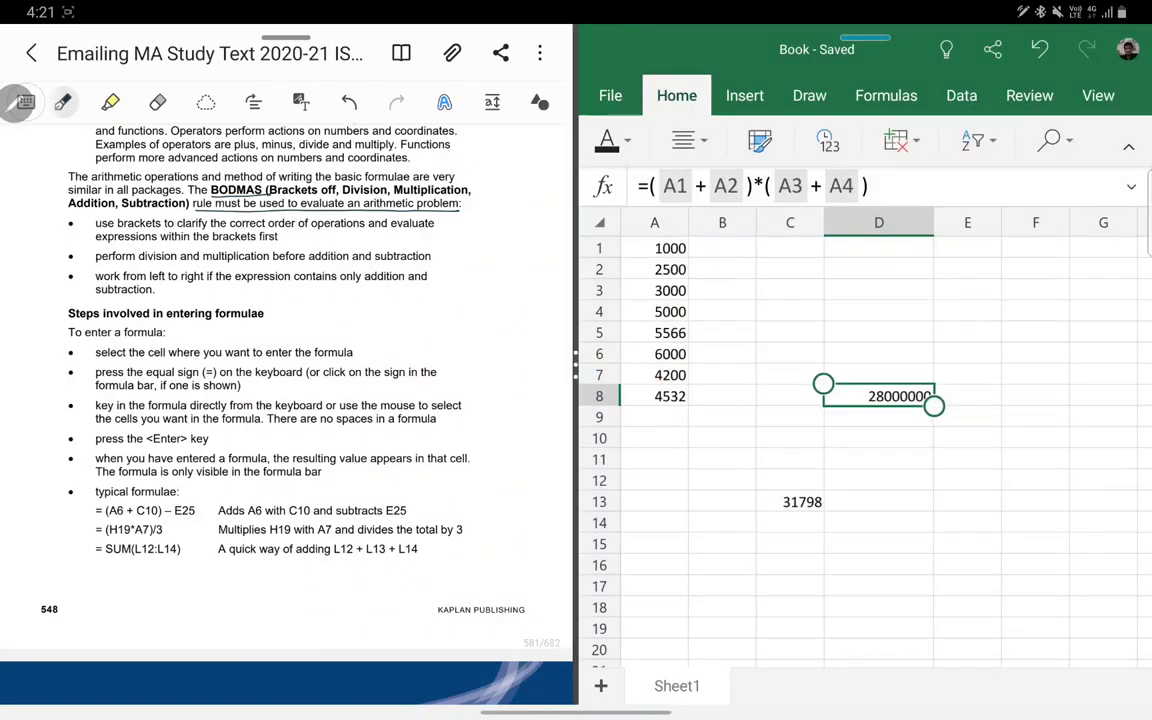
left_click_drag(577, 363, 622, 363)
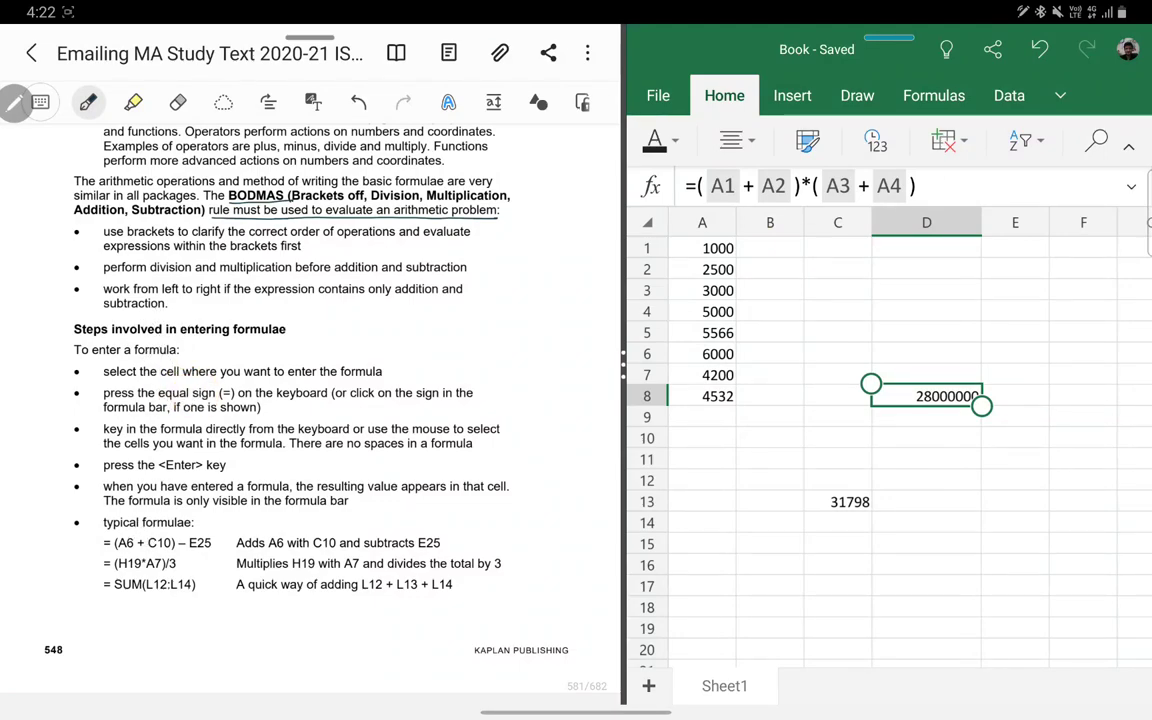
left_click_drag(279, 367, 300, 364)
key("Return")
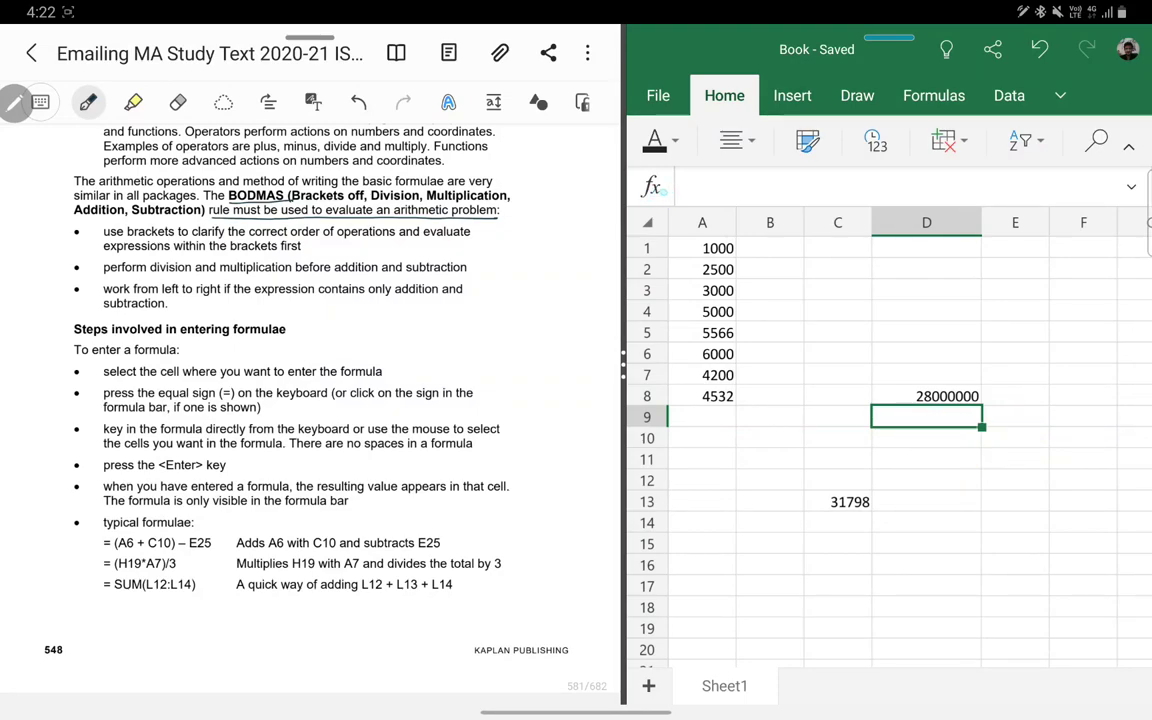
Step: Abandon the D9 and D10 entries and start =sum( in cell D11
left_click(738, 188)
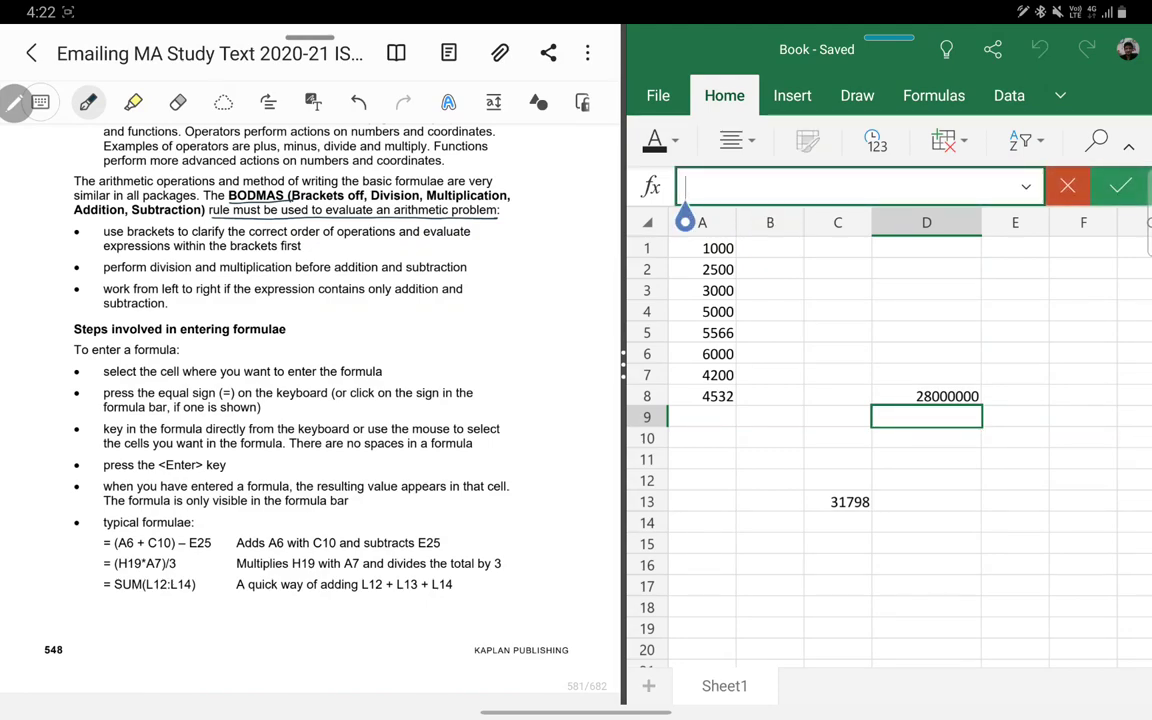
type("989")
left_click(710, 269)
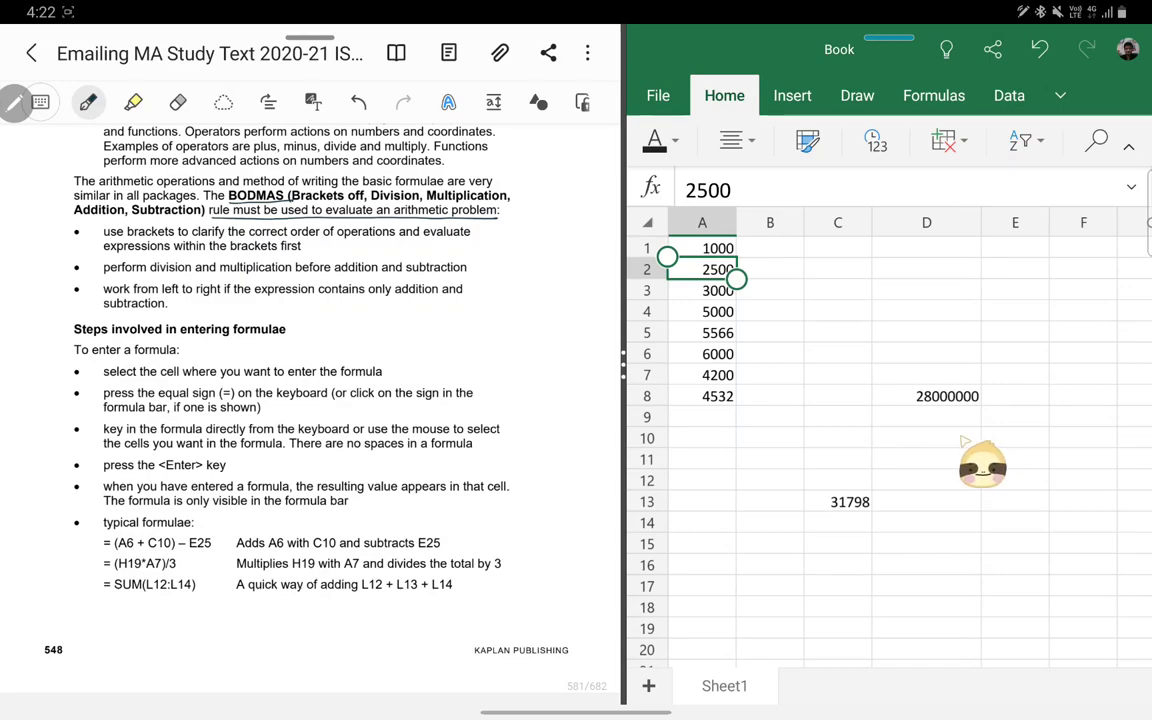
left_click(926, 438)
left_click(652, 187)
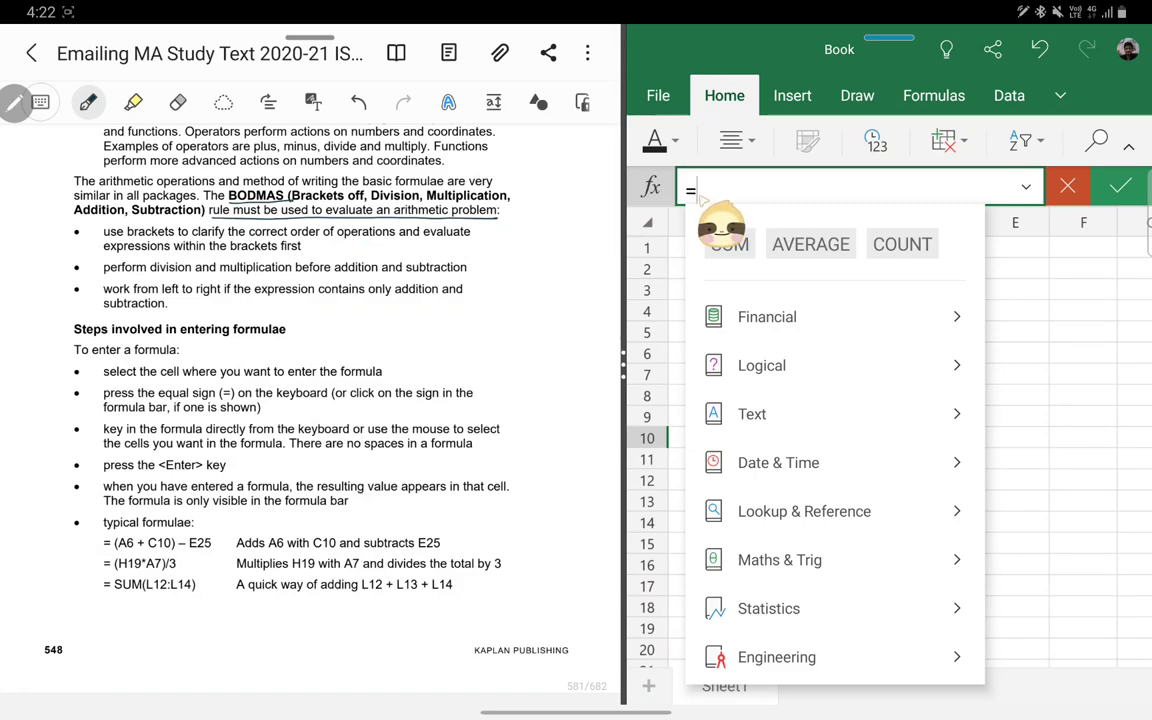
left_click(1067, 187)
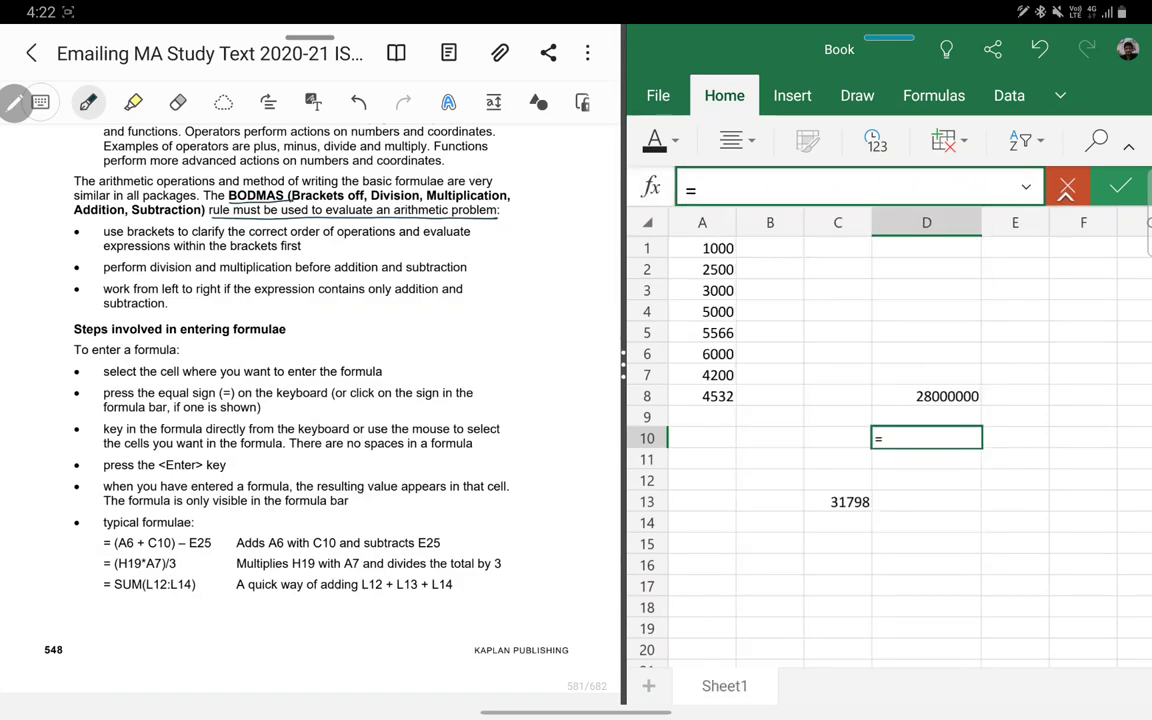
left_click(880, 459)
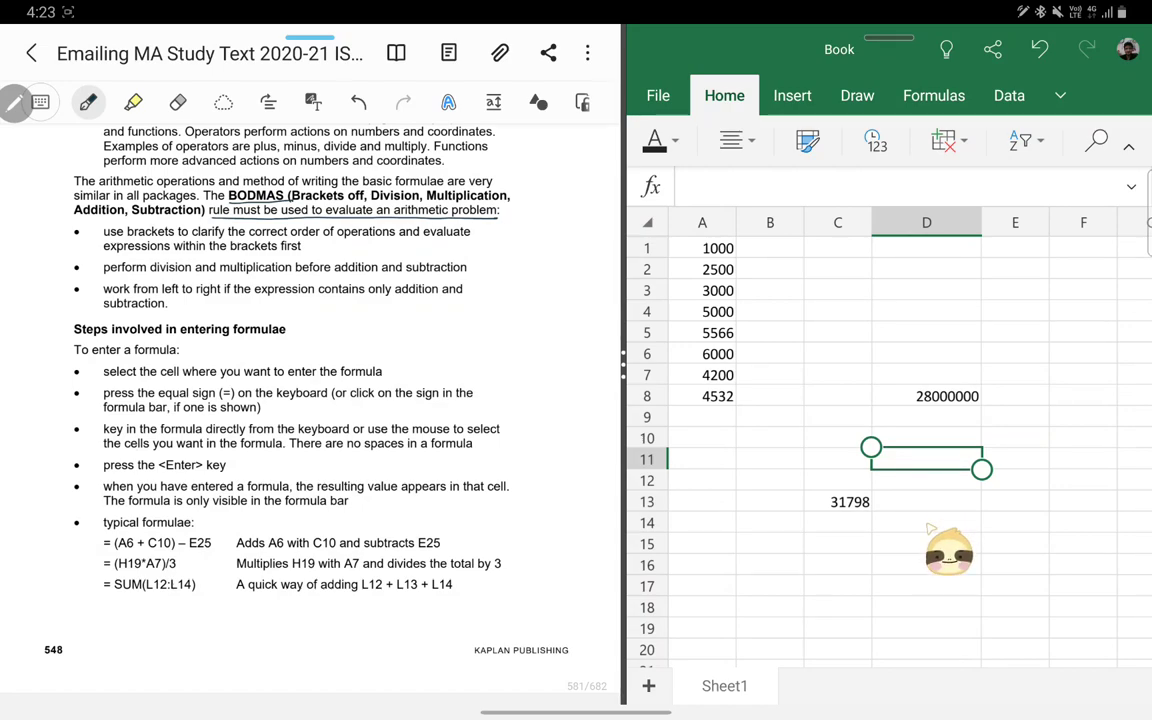
type("=")
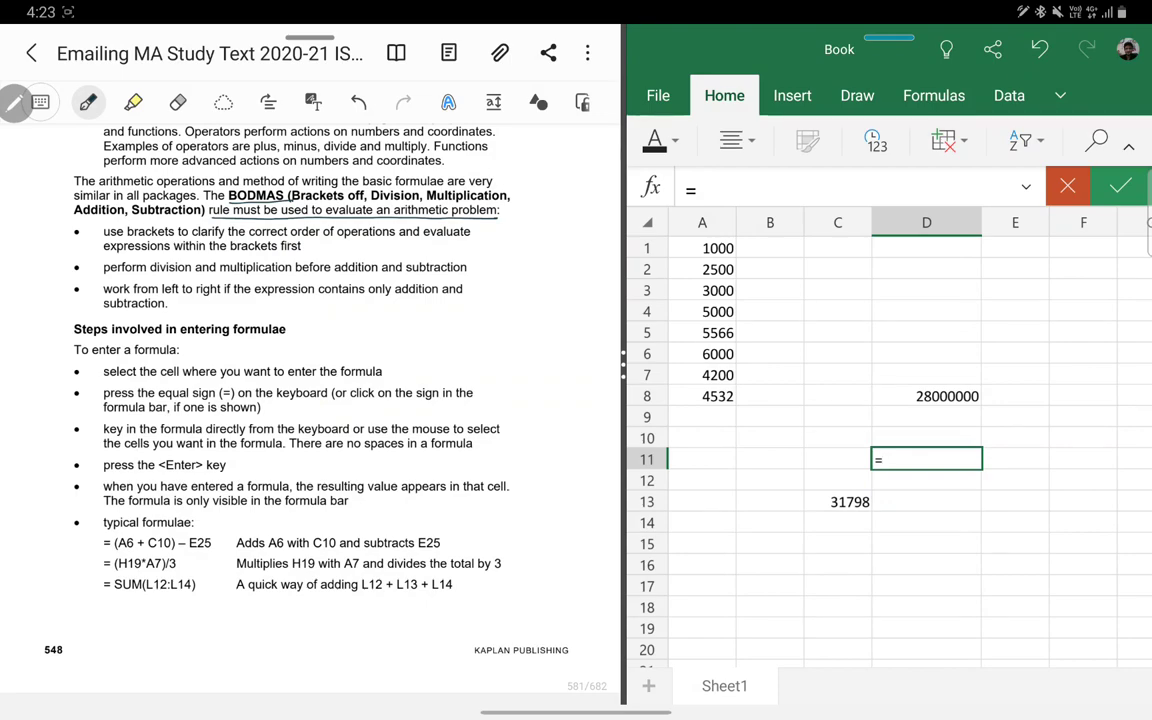
type("sum(")
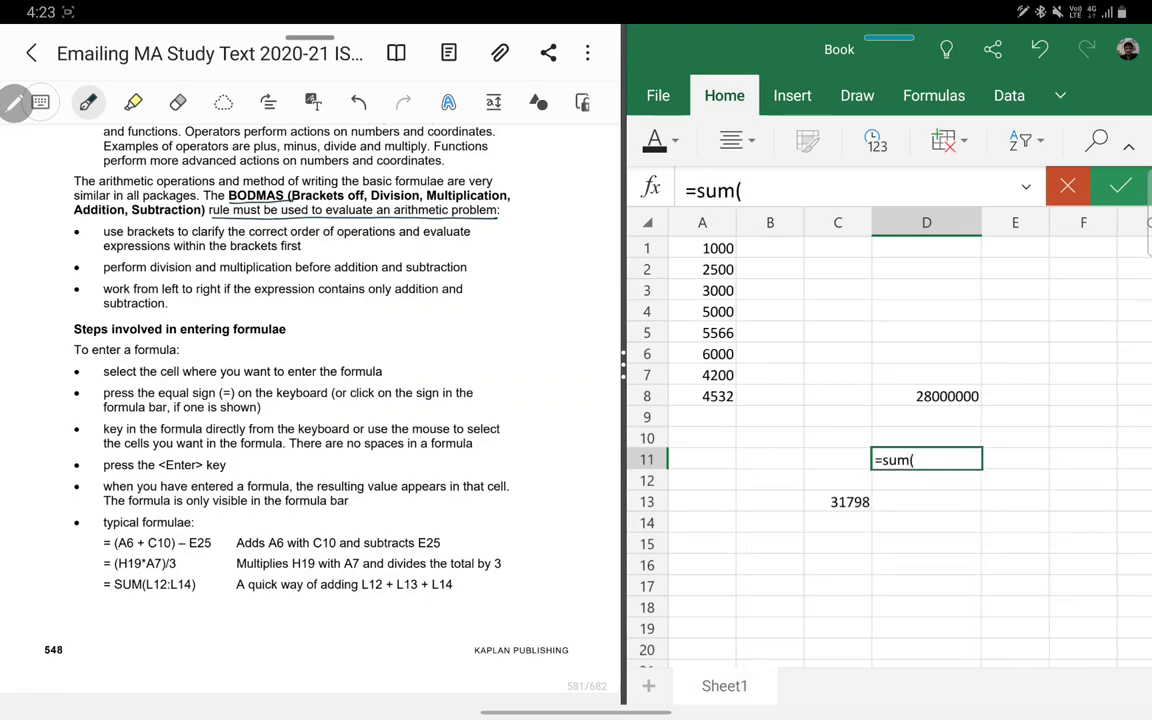
Step: Extend D11's formula to =sum(A1:A8, then switch to the recent-apps overview
left_click(712, 249)
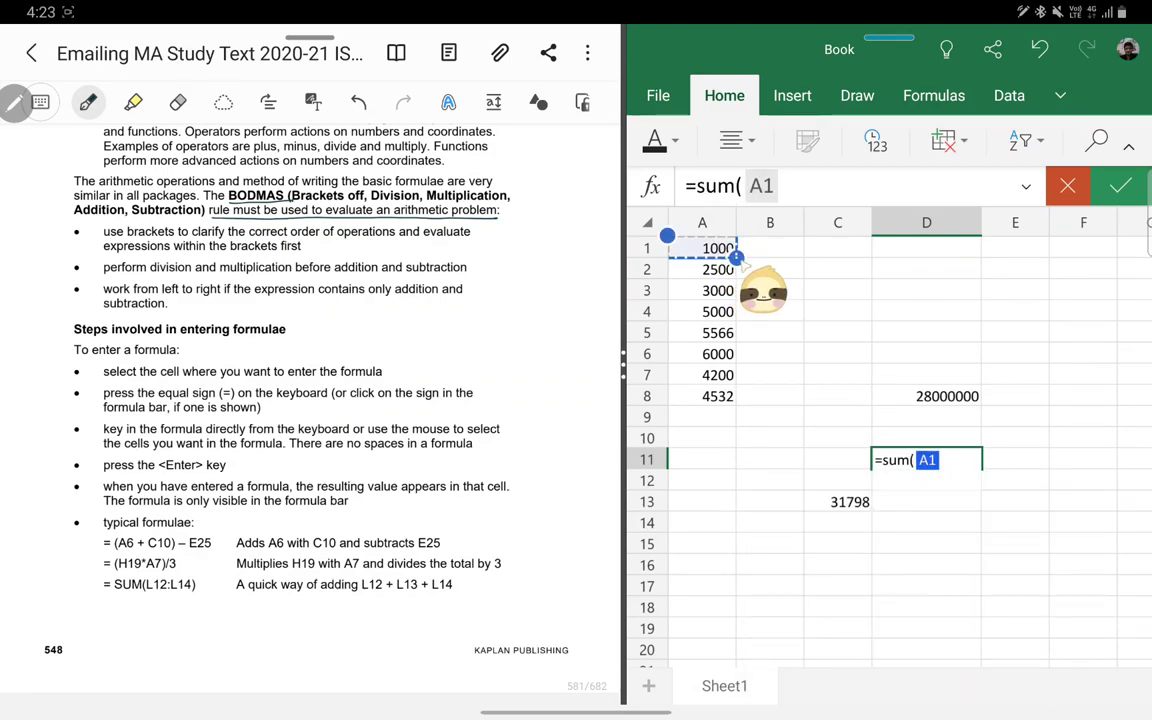
left_click_drag(737, 258, 737, 405)
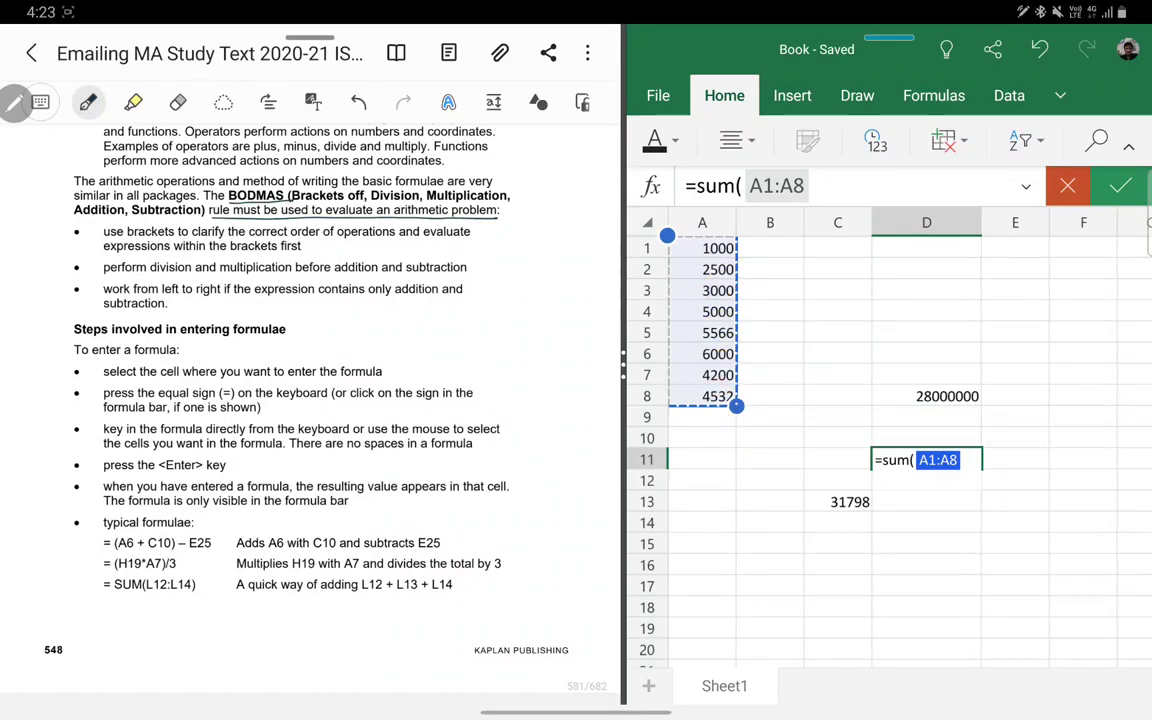
left_click_drag(576, 712, 576, 420)
left_click_drag(576, 712, 576, 480)
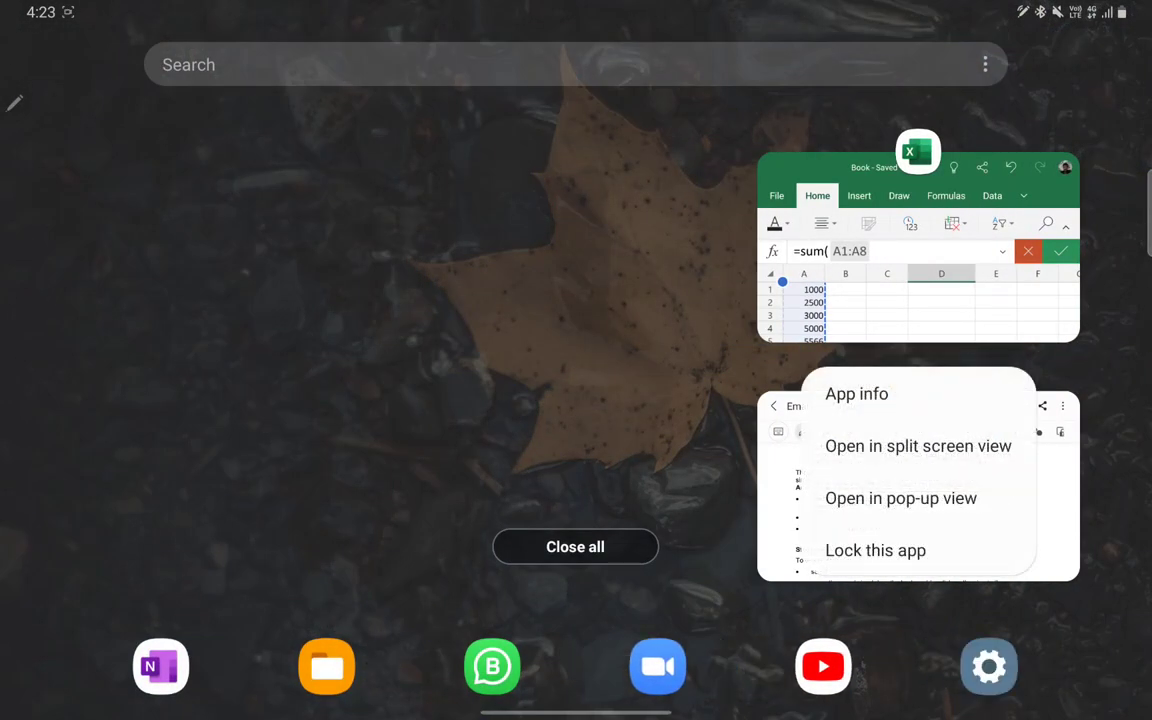
Step: Restore Excel beside the PDF, clear the unfinished formula in D11, and widen the PDF pane
left_click(918, 446)
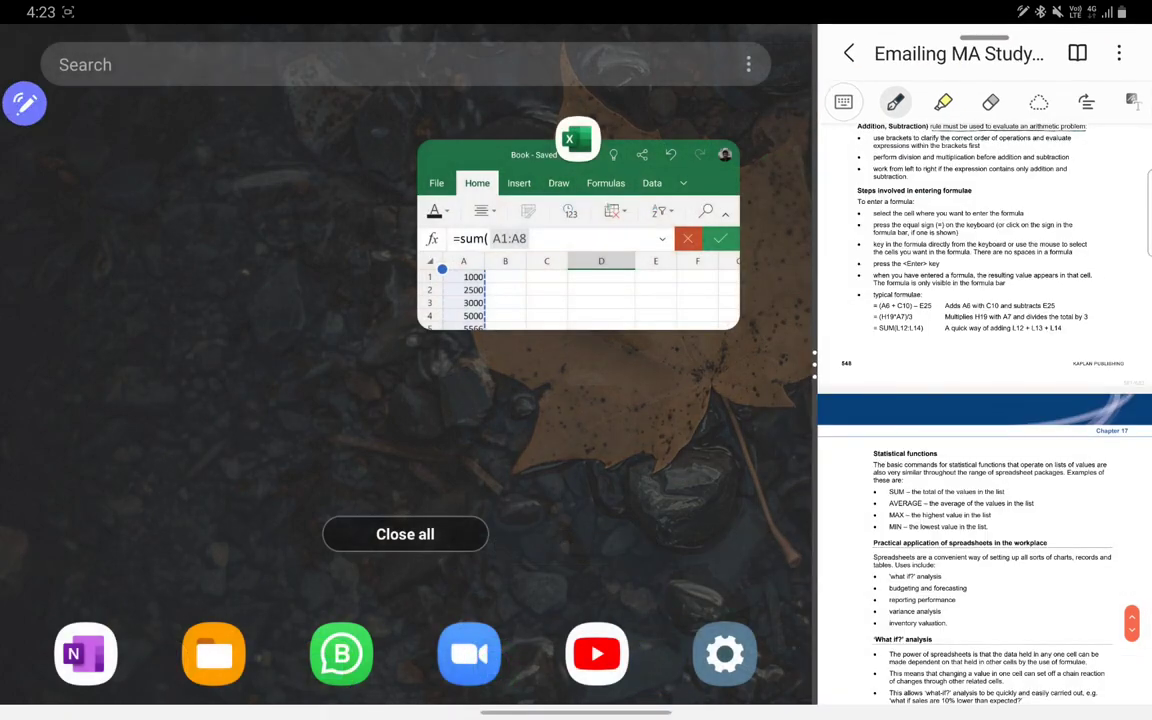
left_click(578, 235)
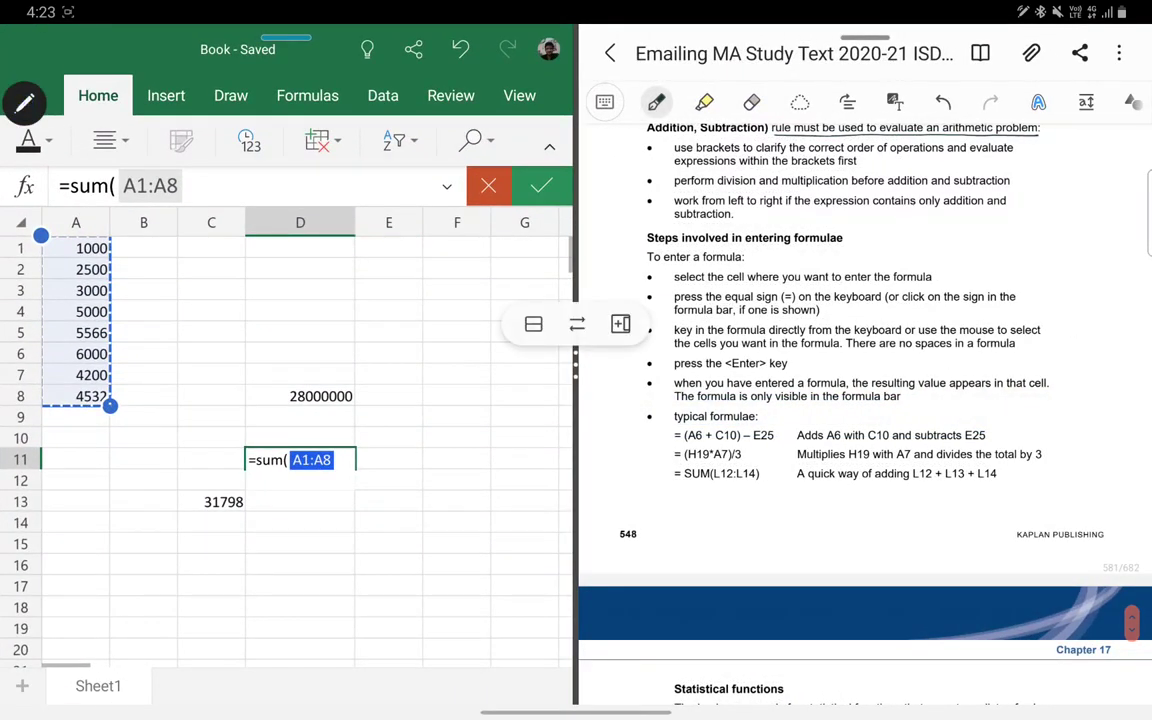
double_click(578, 365)
left_click(967, 544)
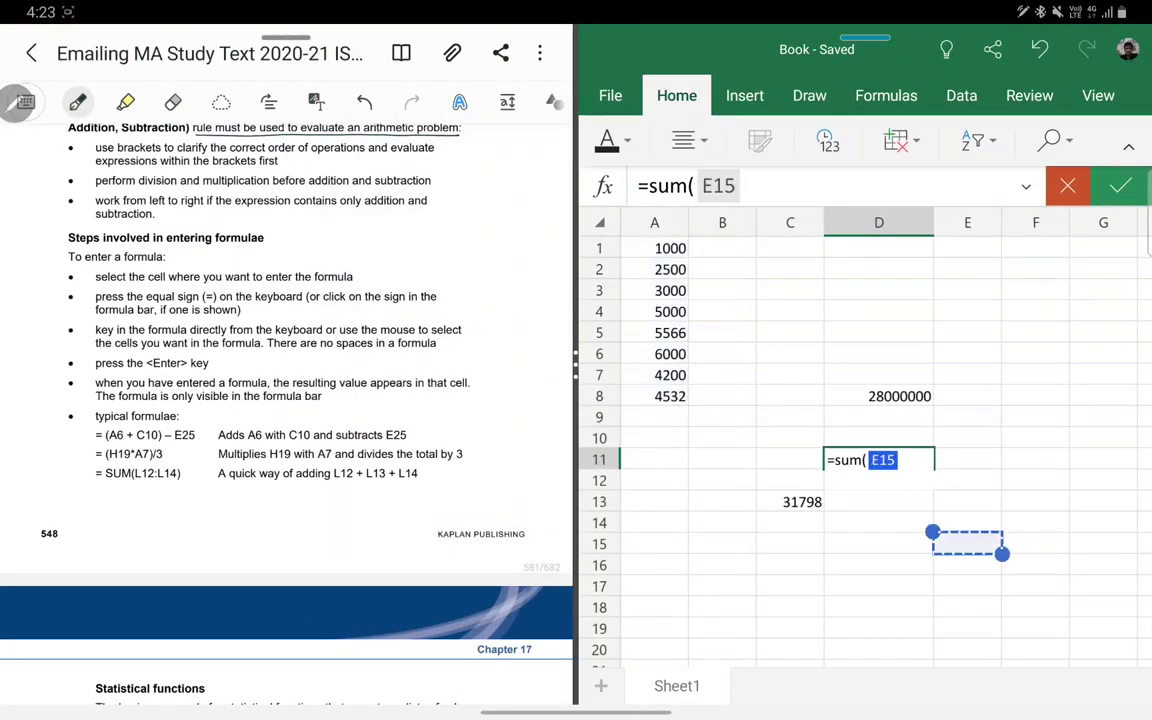
key("BackSpace")
key("BackSpace")
key("BackSpace")
key("BackSpace")
key("BackSpace")
key("BackSpace")
left_click(900, 447)
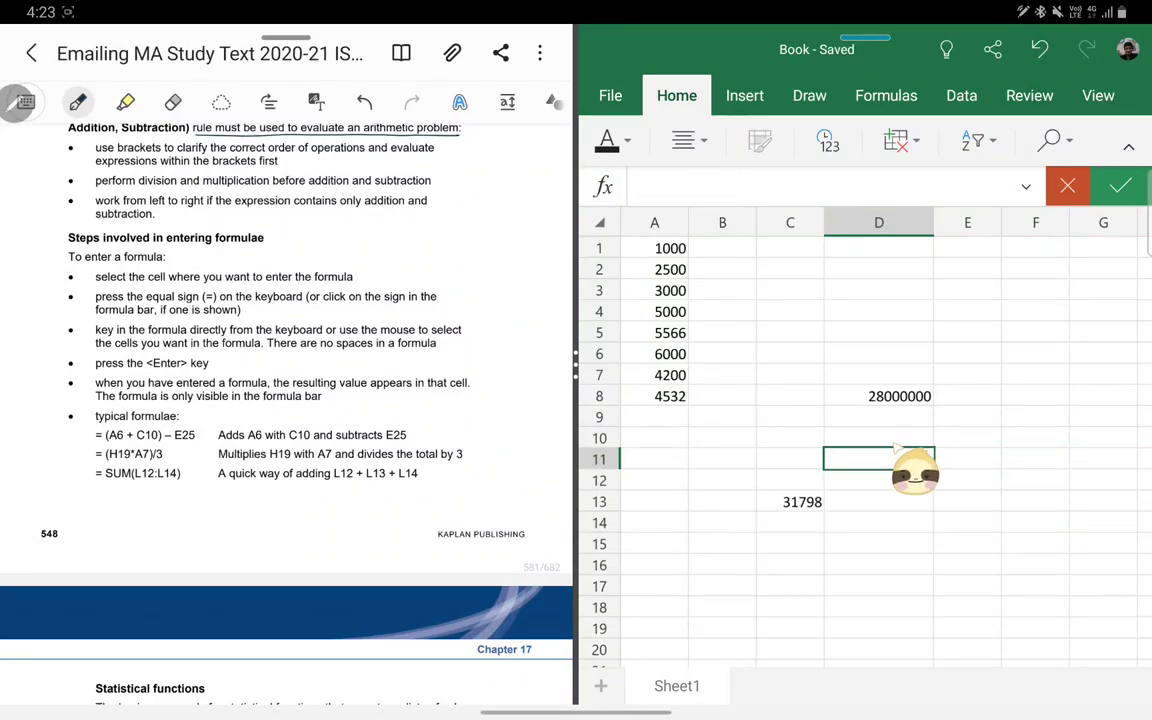
left_click_drag(576, 365, 665, 365)
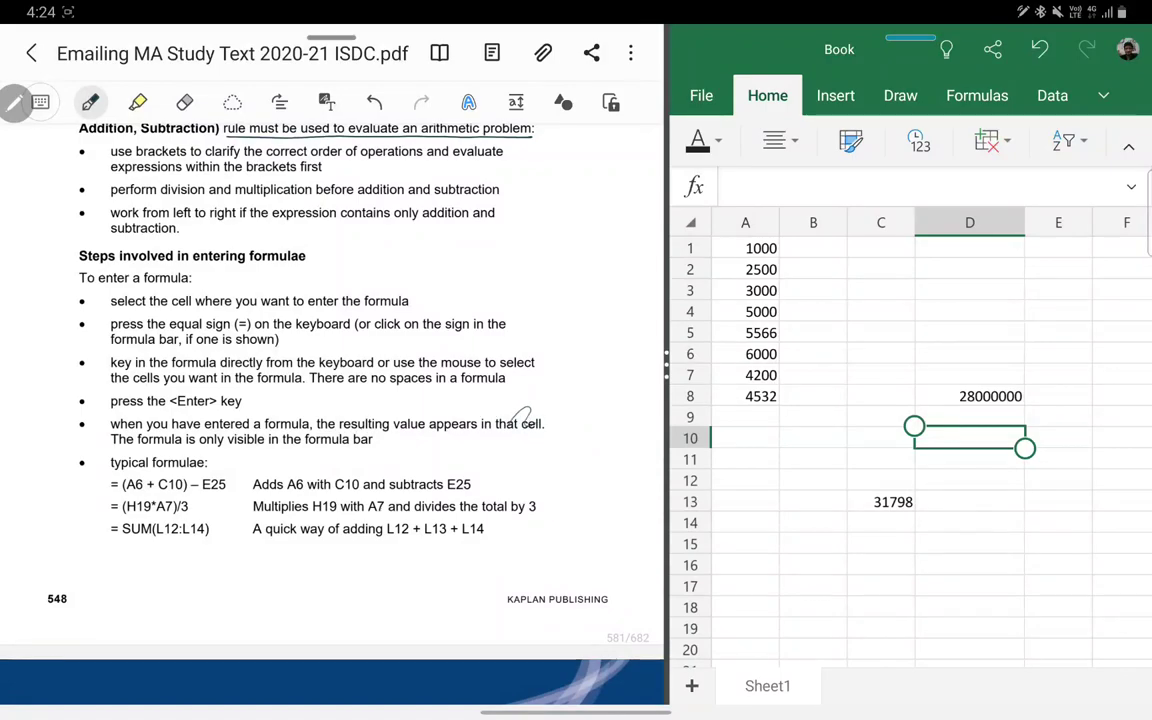
double_click(900, 505)
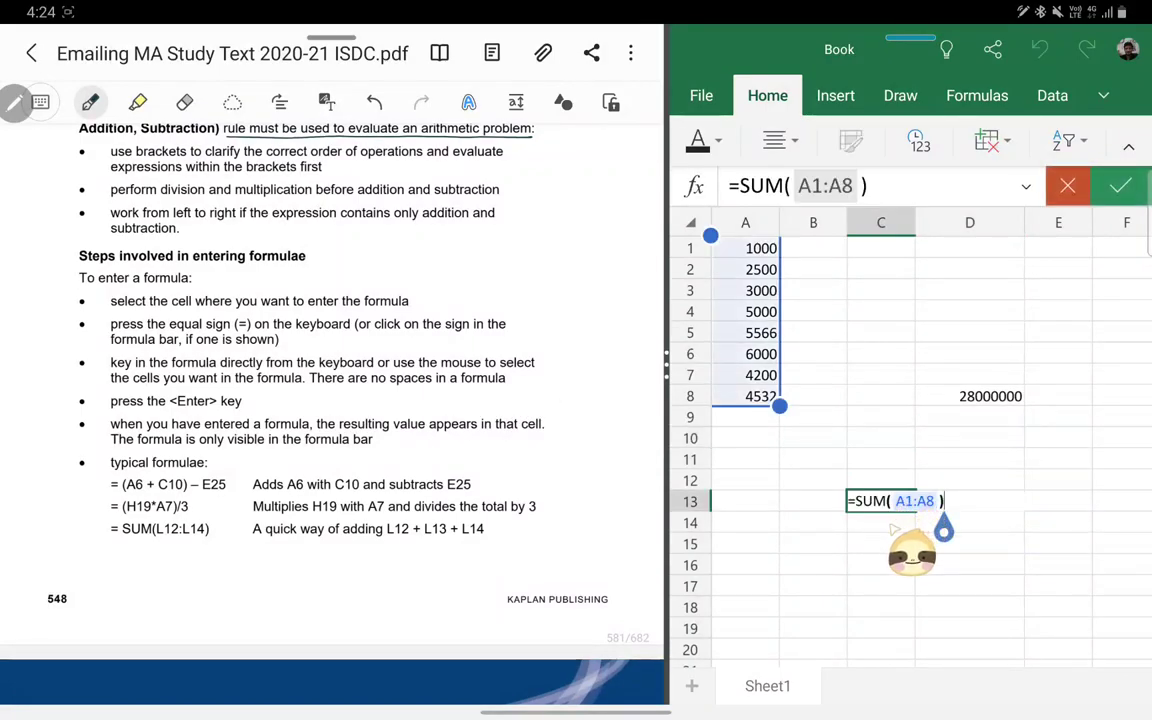
left_click(970, 544)
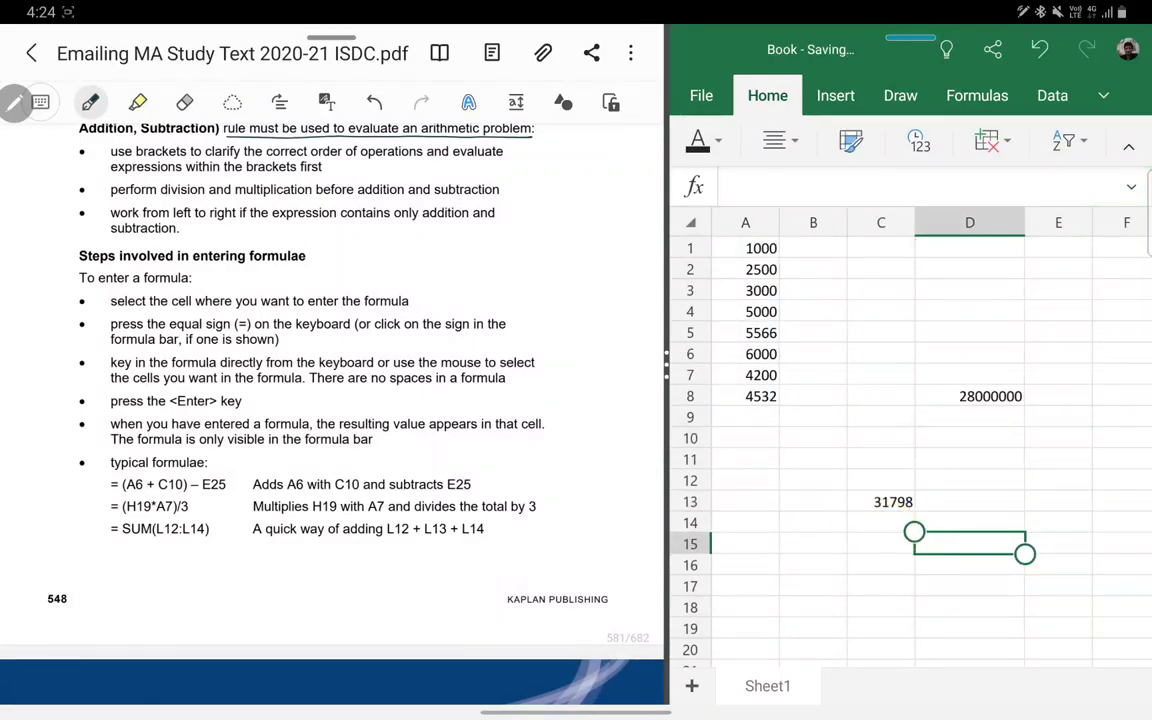
left_click_drag(236, 409, 256, 400)
mouse_move(193, 490)
left_mouse_down()
mouse_move(205, 506)
mouse_move(174, 465)
left_mouse_up()
mouse_move(178, 492)
left_mouse_down()
mouse_move(186, 510)
mouse_move(216, 497)
left_mouse_up()
left_click_drag(326, 482, 313, 508)
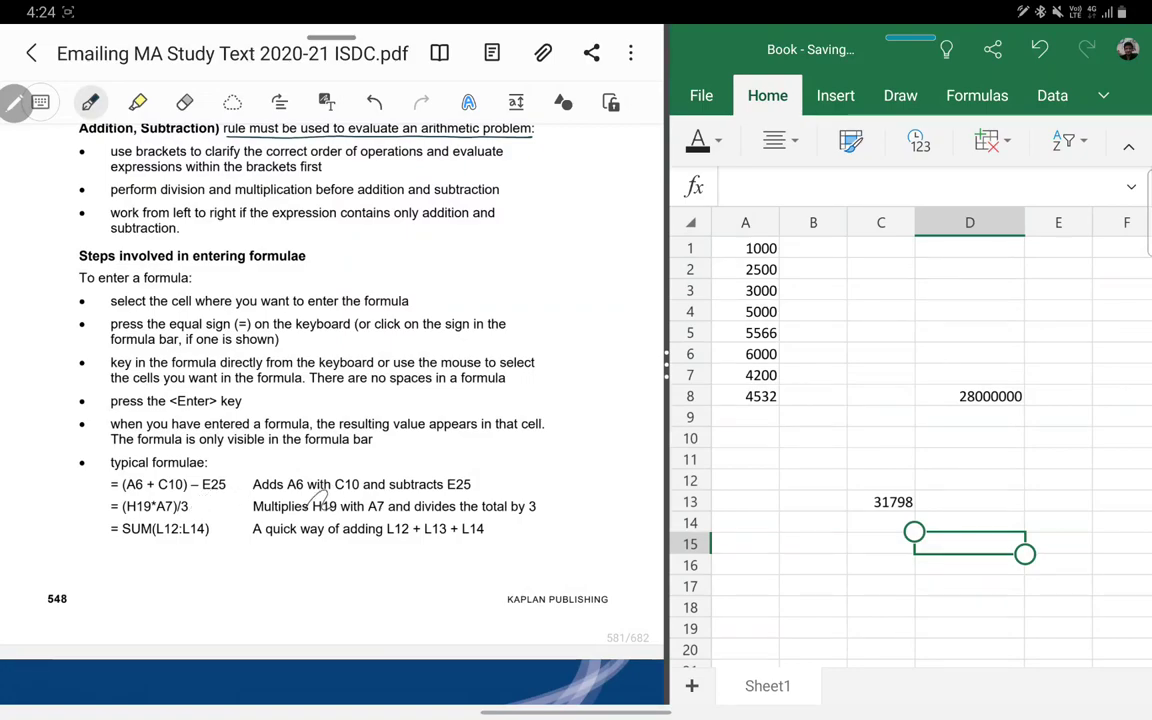
left_click_drag(192, 518, 173, 532)
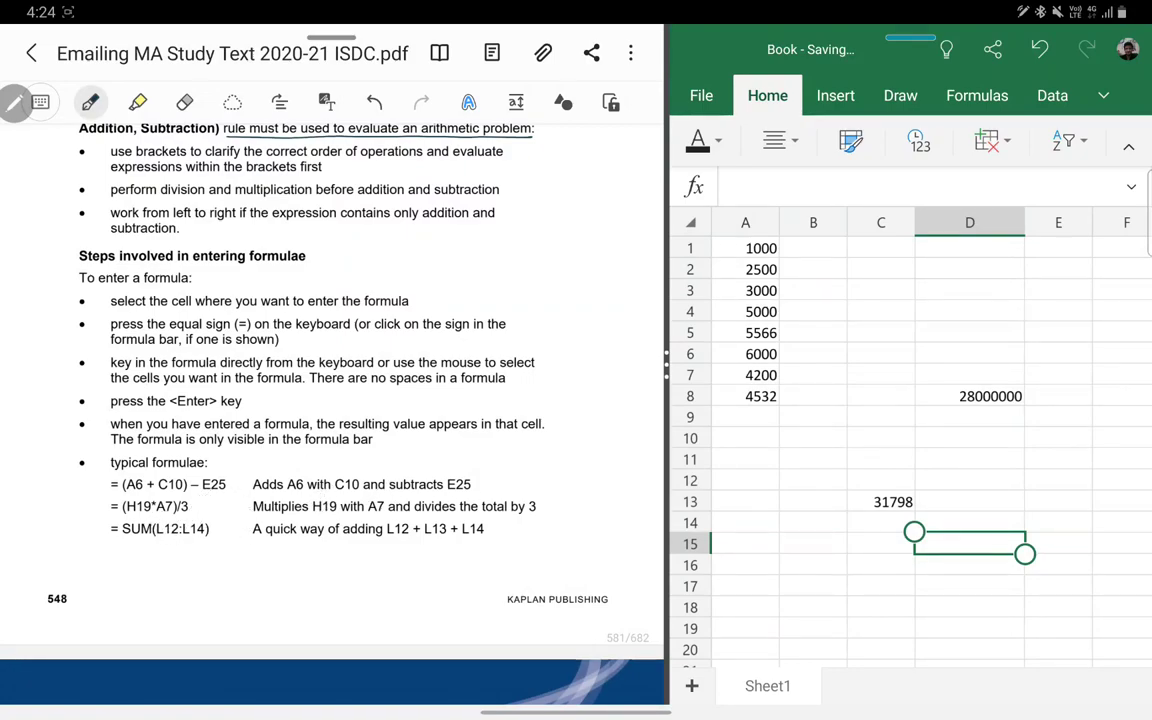
Step: Mark the equal-sign step and tick the SUM, AVERAGE, MAX and MIN bullets in the notes
scroll(332, 350, "down", 2)
left_click_drag(189, 300, 215, 284)
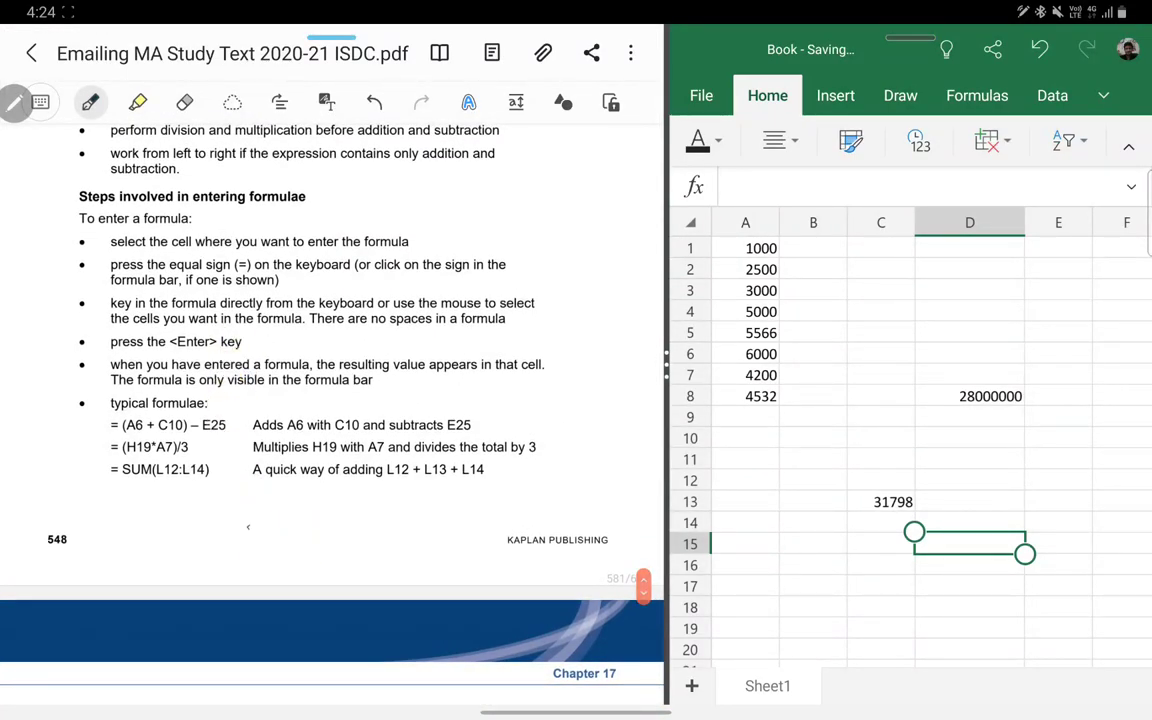
scroll(332, 400, "down", 10)
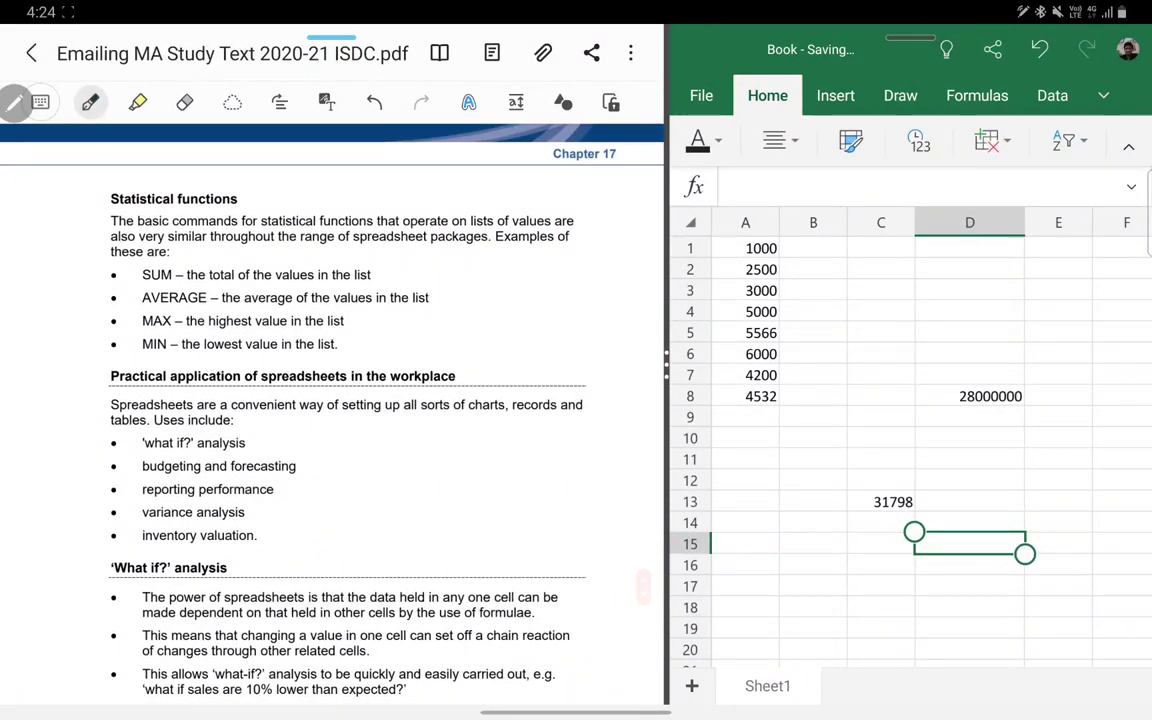
mouse_move(75, 280)
left_mouse_down()
mouse_move(96, 272)
mouse_move(90, 323)
left_mouse_up()
left_click(77, 353)
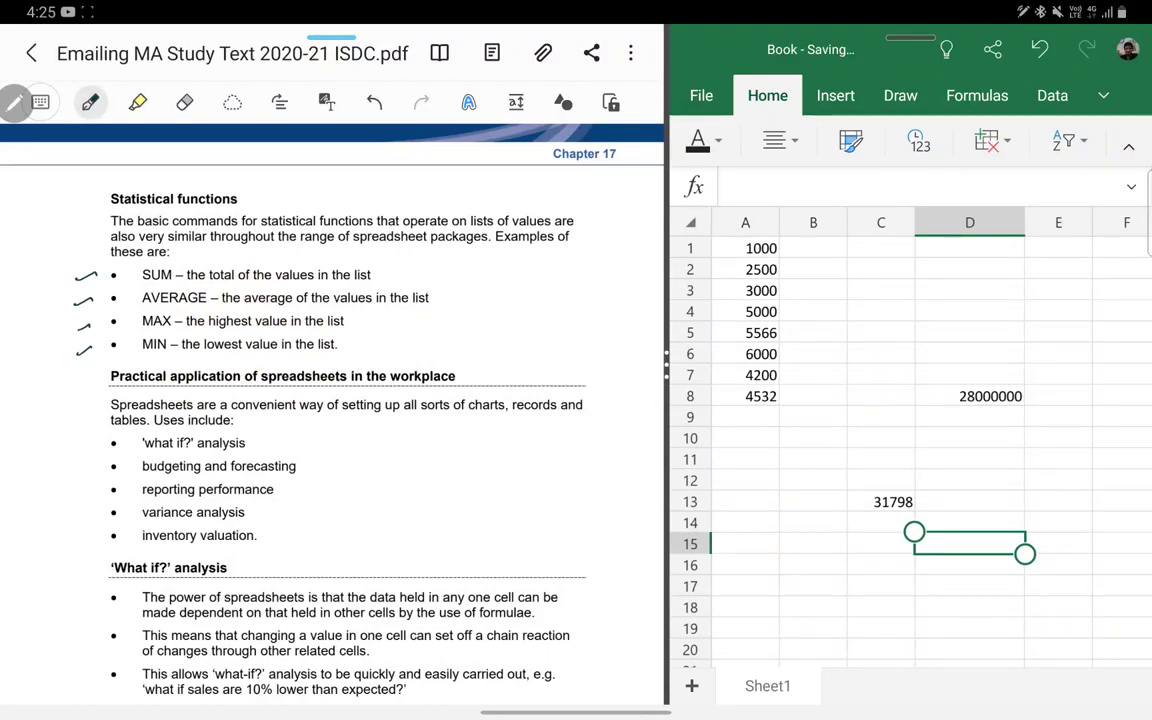
left_click(813, 502)
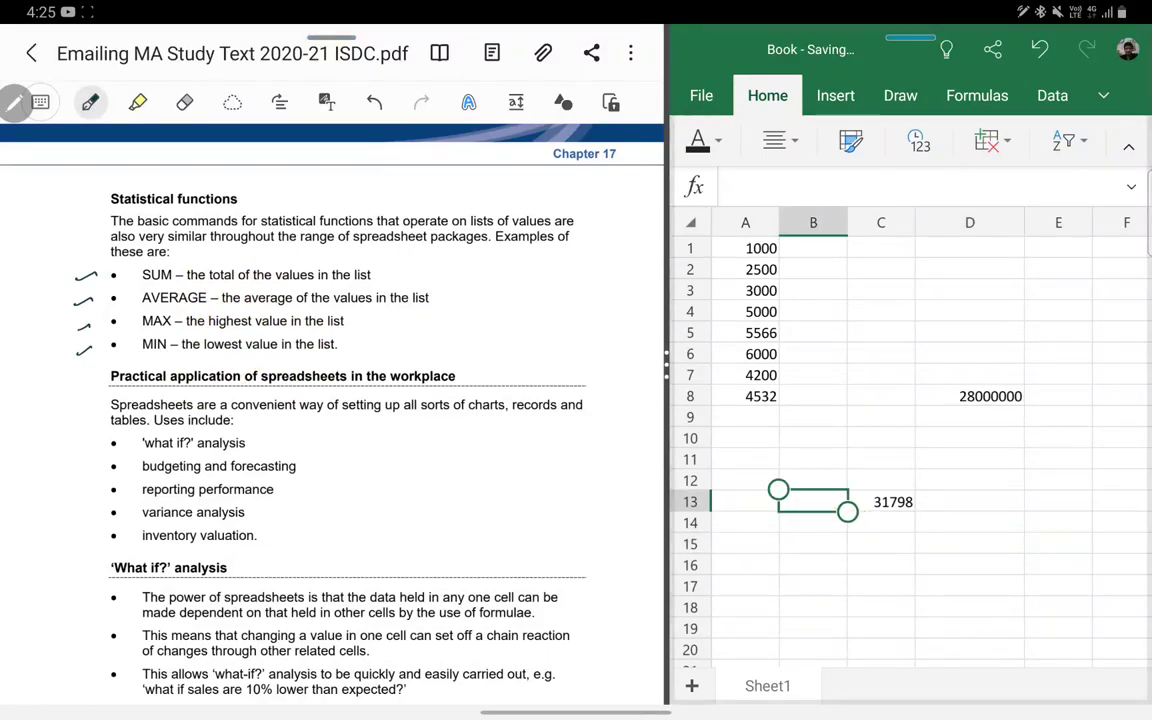
Step: Enter the labels SUM, AVERAGE, MAX and MIN down cells B13 to B16
type("SUM")
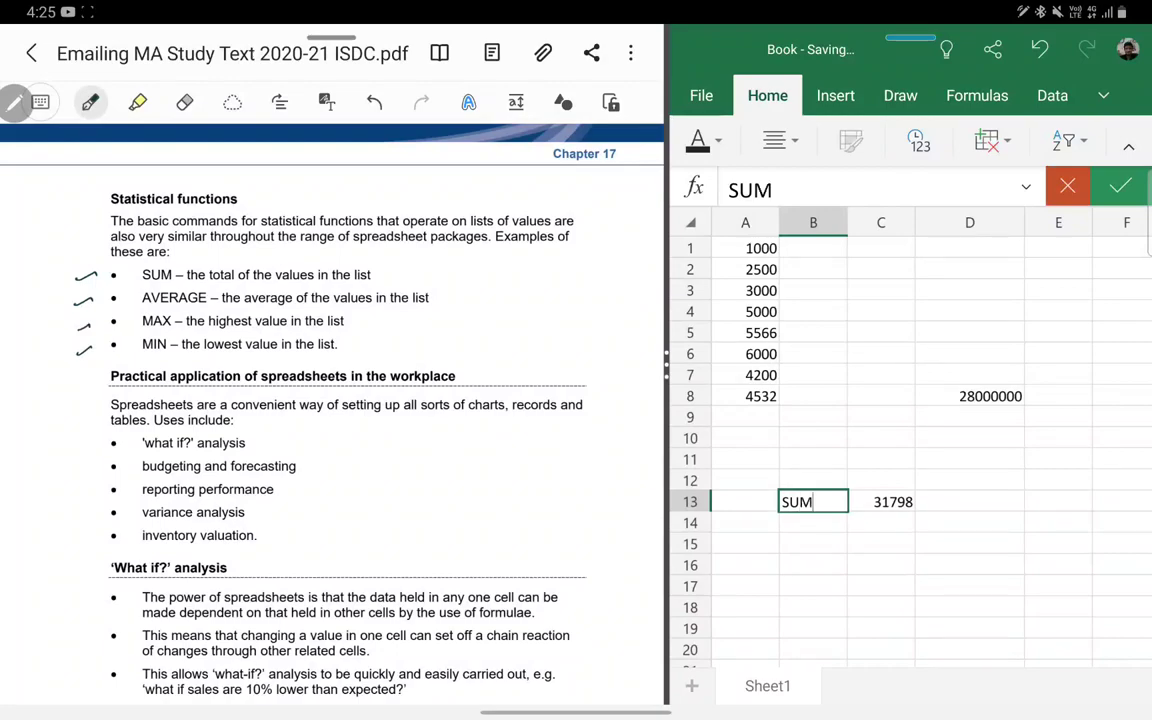
key("Return")
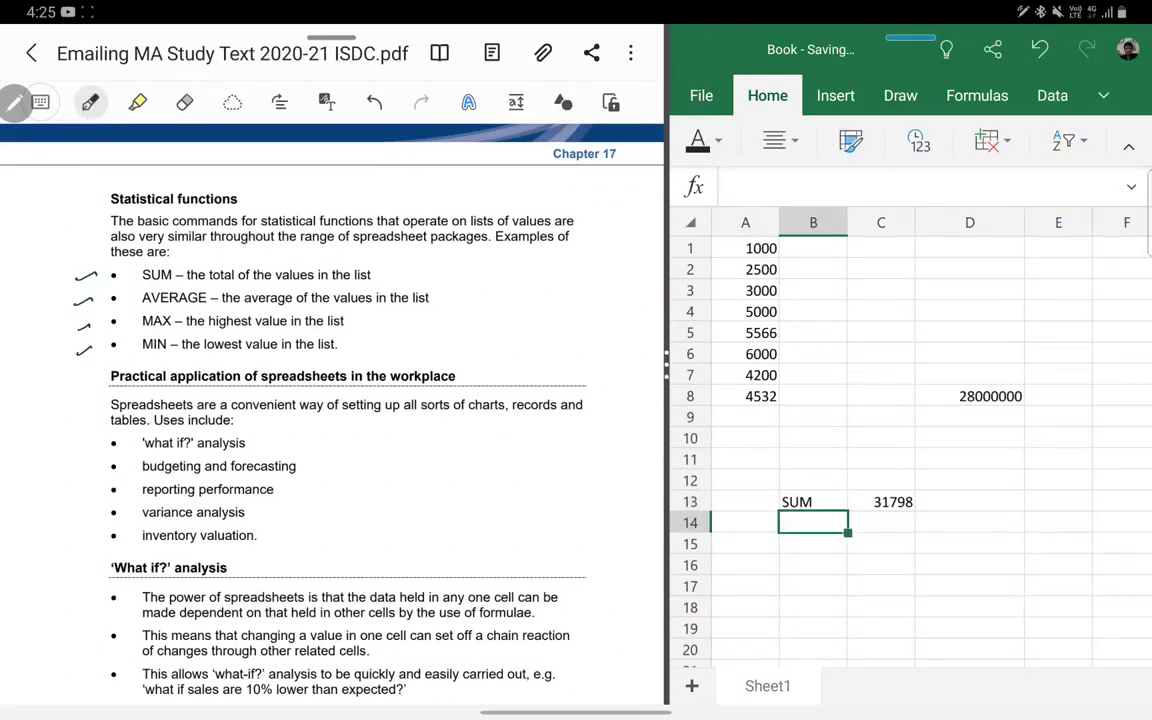
type("Average")
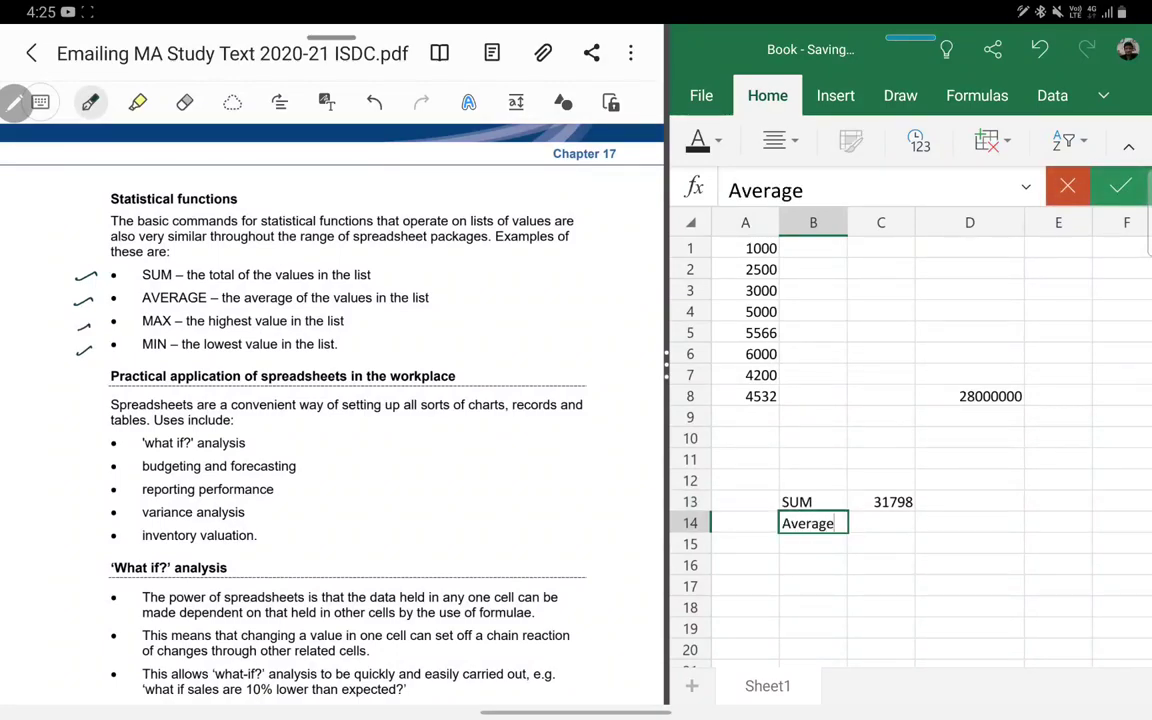
key("BackSpace")
key("BackSpace")
key("BackSpace")
type("AV")
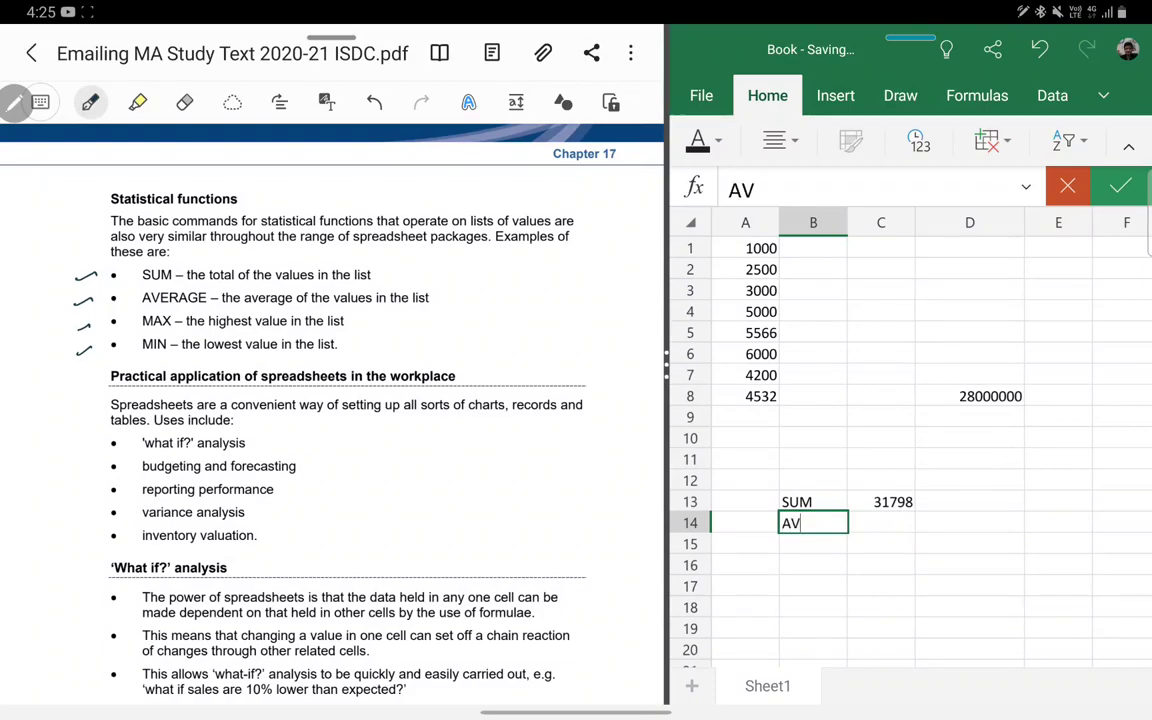
type("ERAGE")
key("Return")
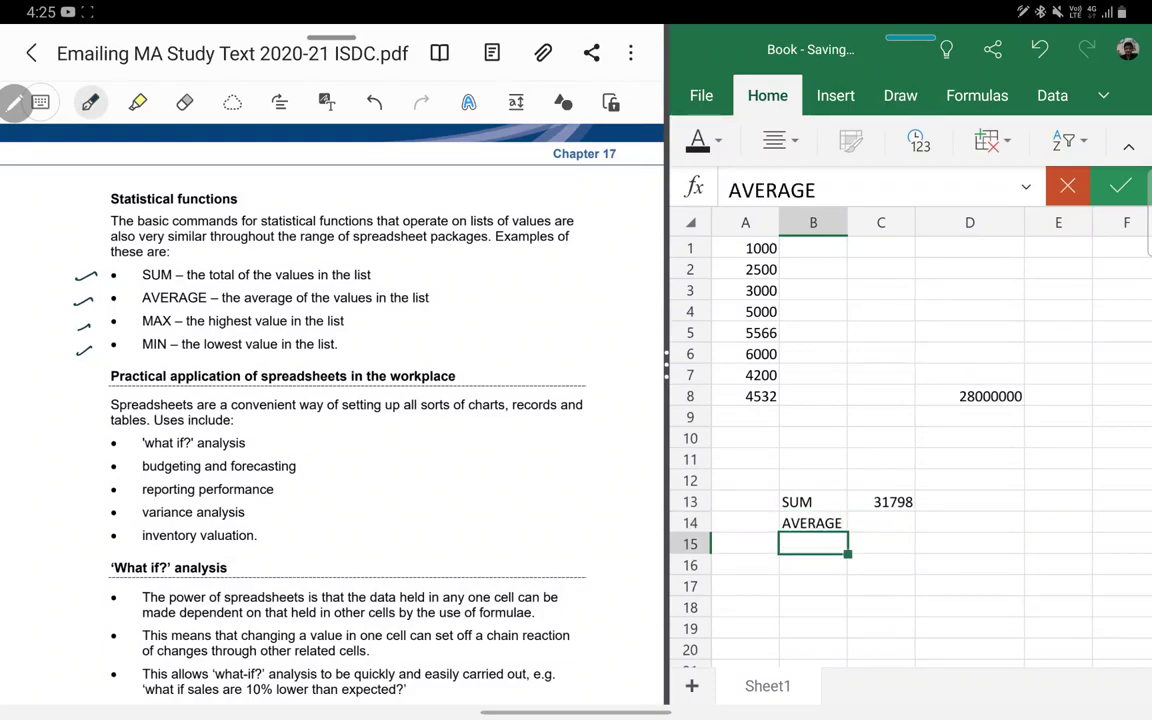
type("MAX")
key("Return")
type("MIN")
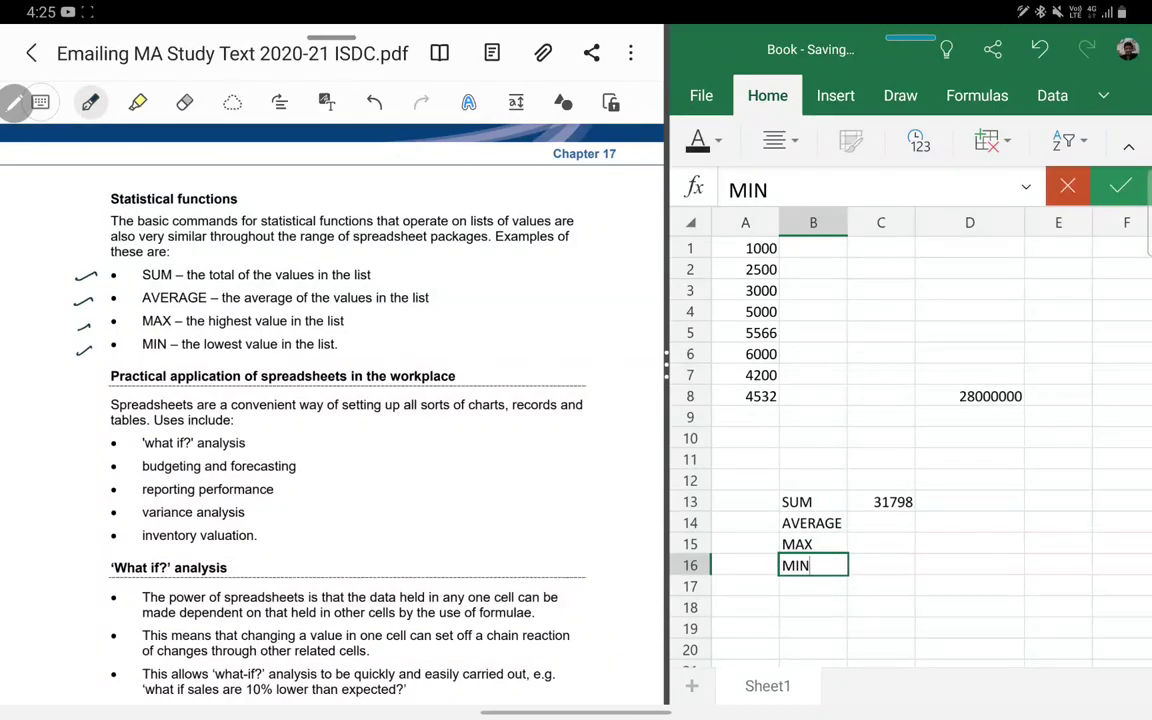
key("Return")
left_click(812, 523)
left_click(880, 523)
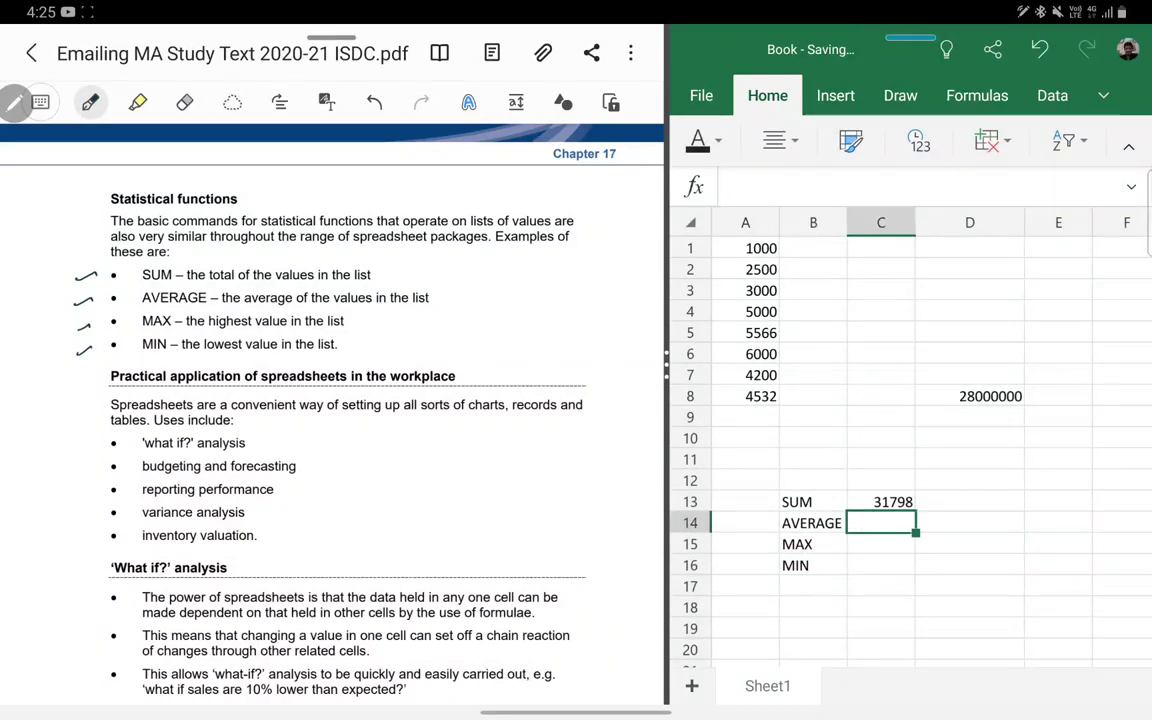
Step: Enter =AVERAGE(A1:A8) in C14, returning 3974.75, and check its formula
type("=")
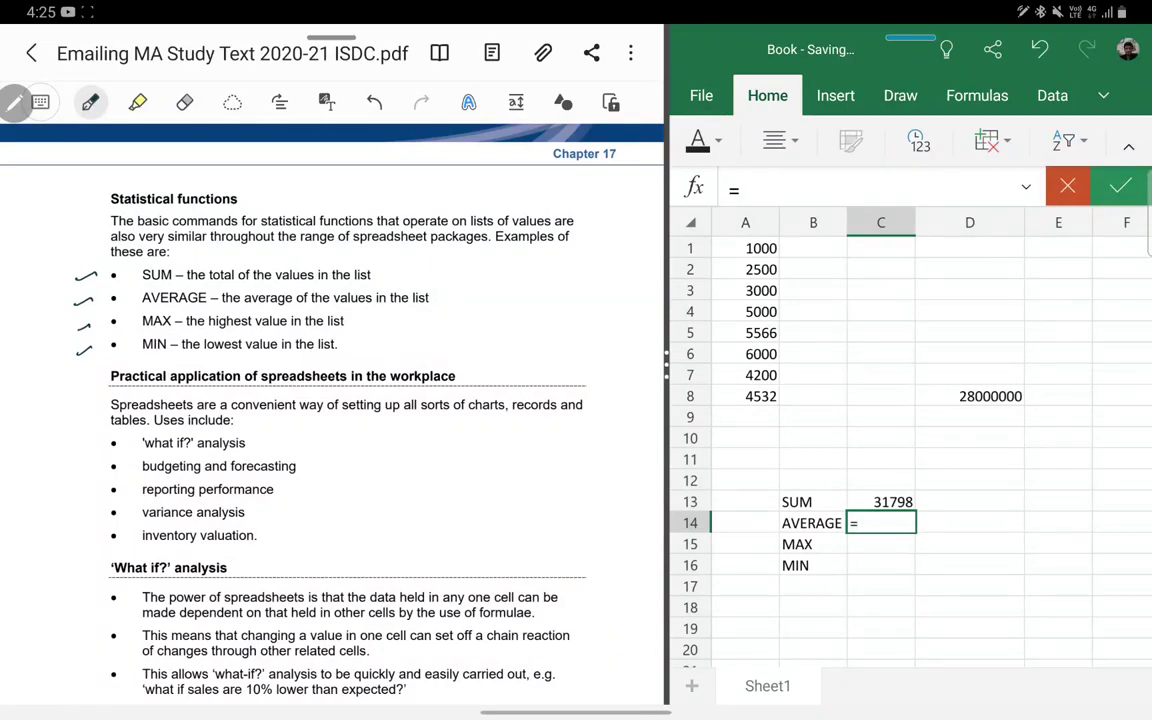
type("Average")
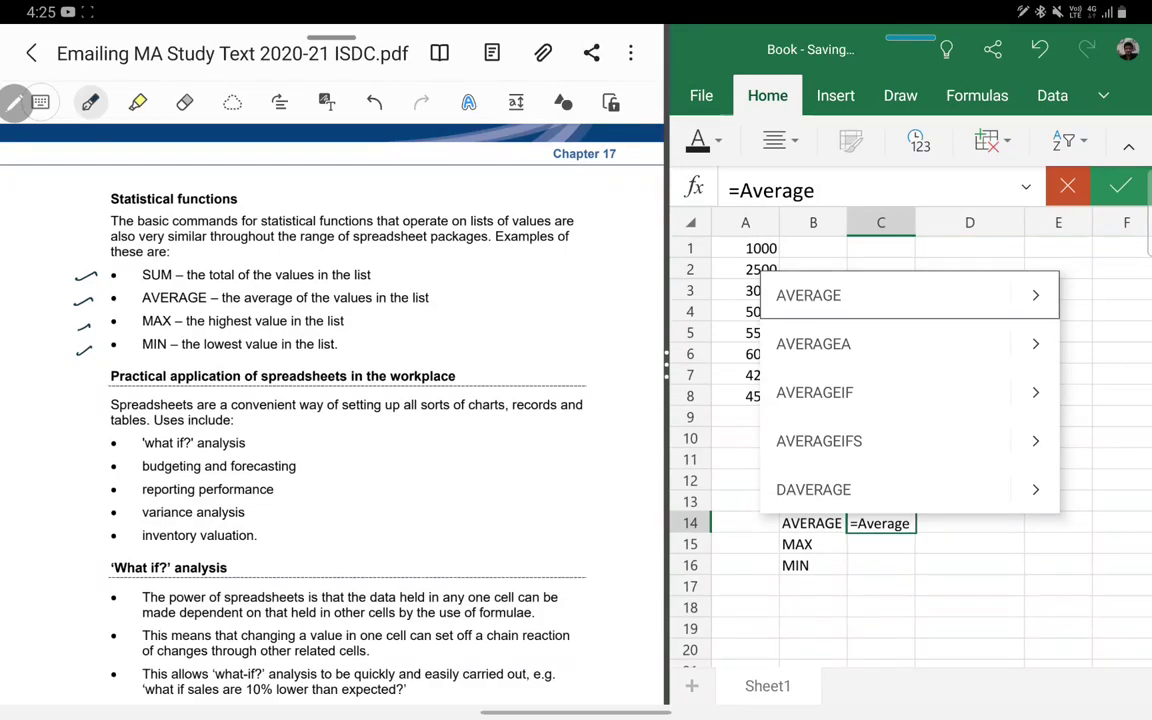
type("(A")
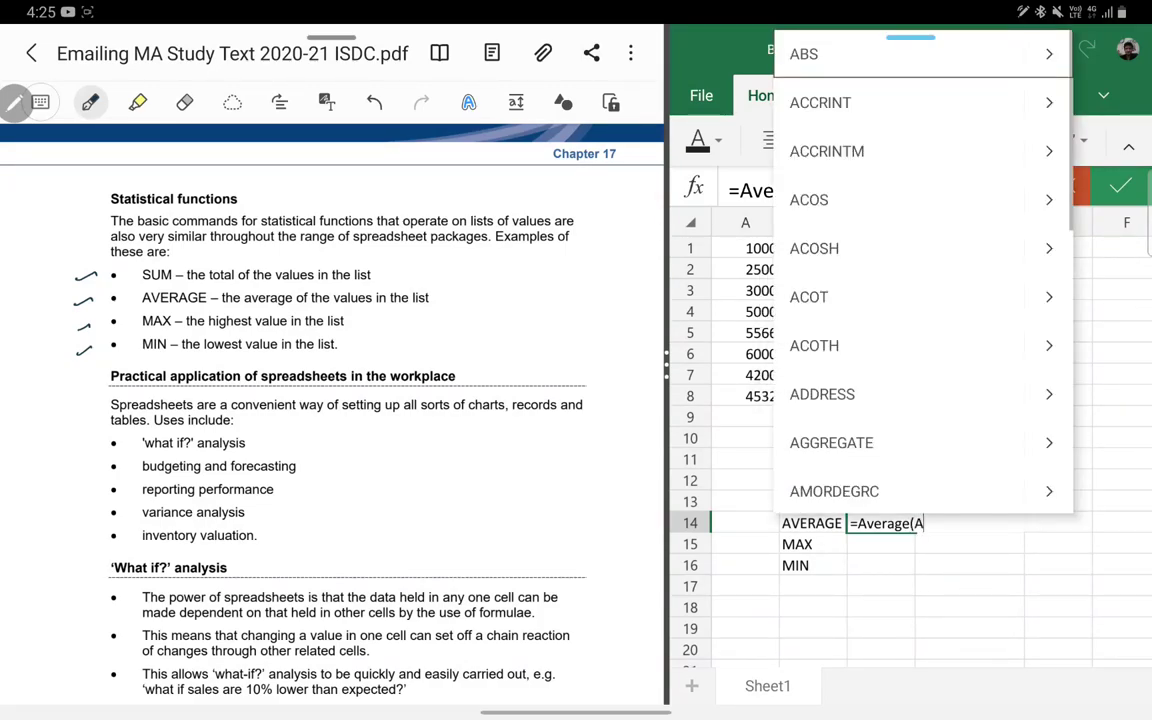
left_click(745, 248)
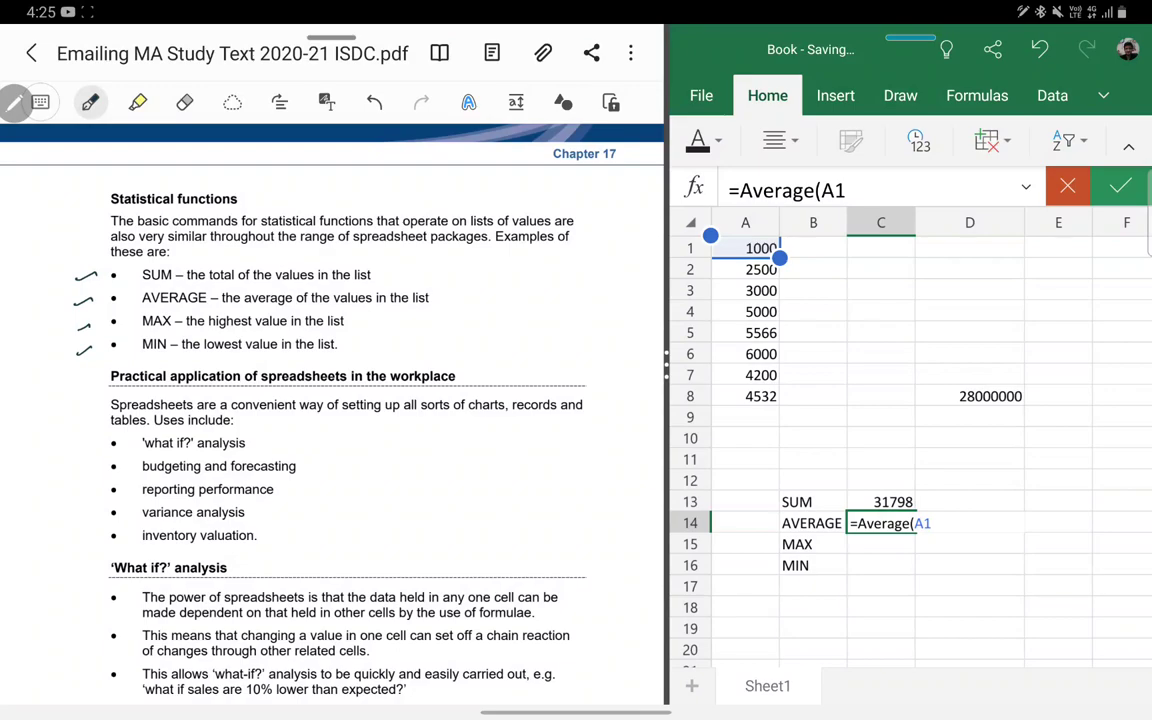
type(":")
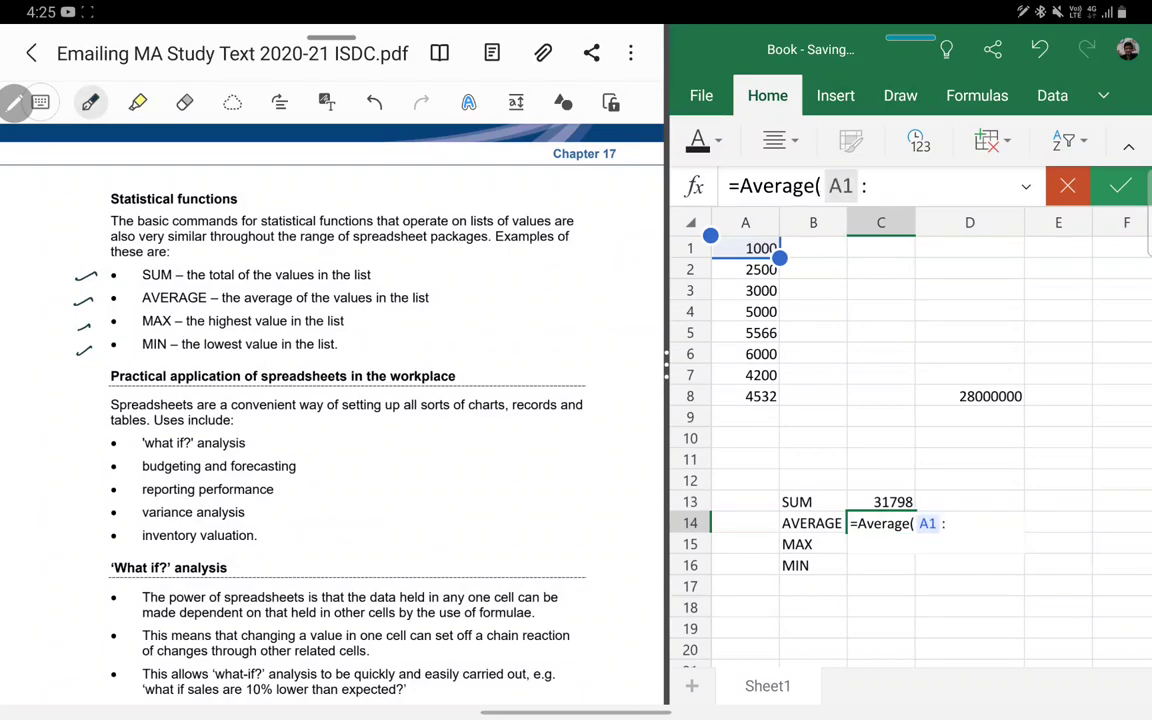
type("A")
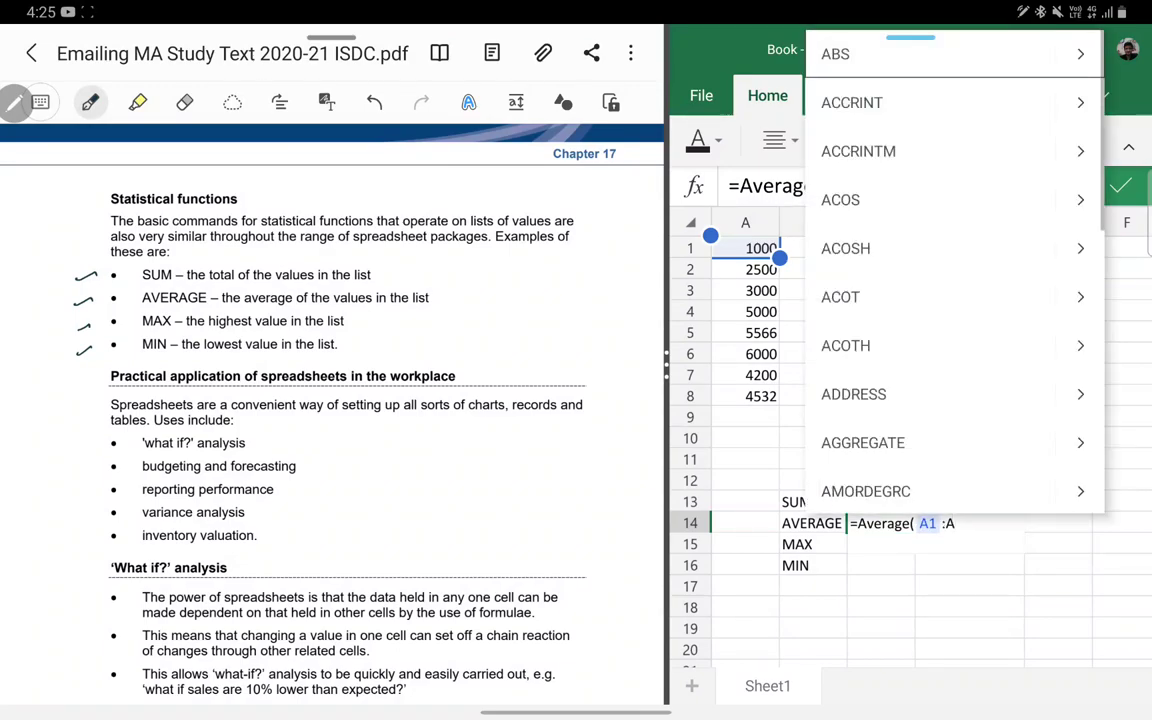
type("8 )")
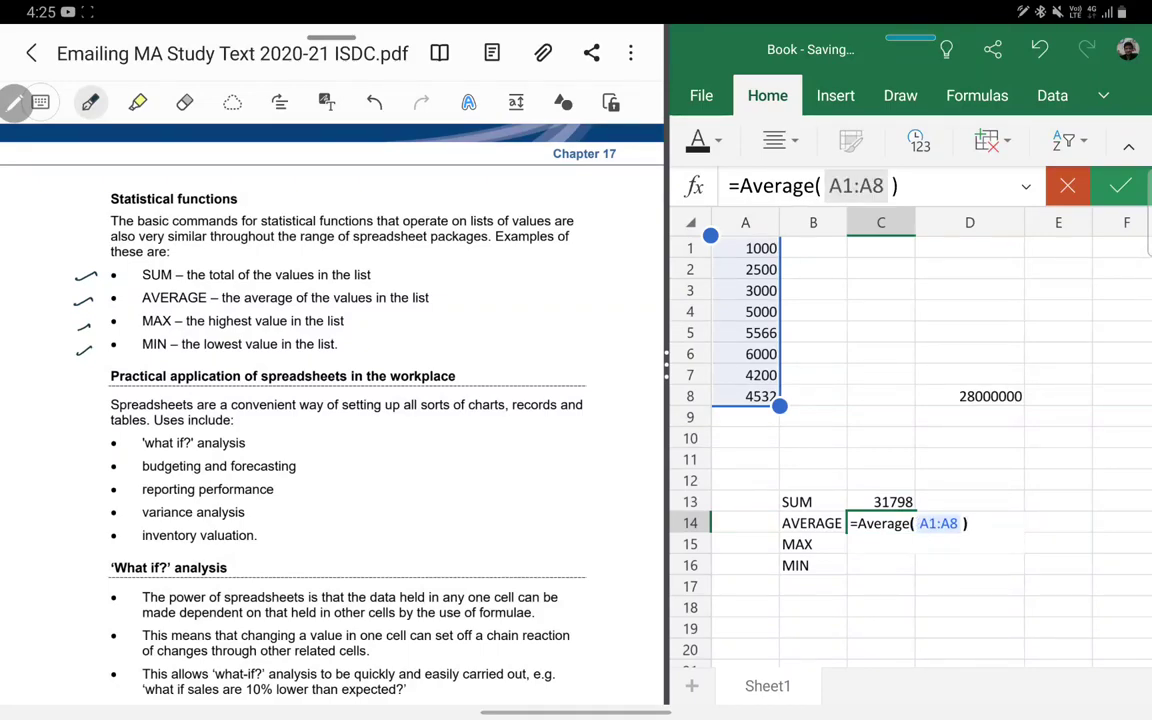
left_click(969, 586)
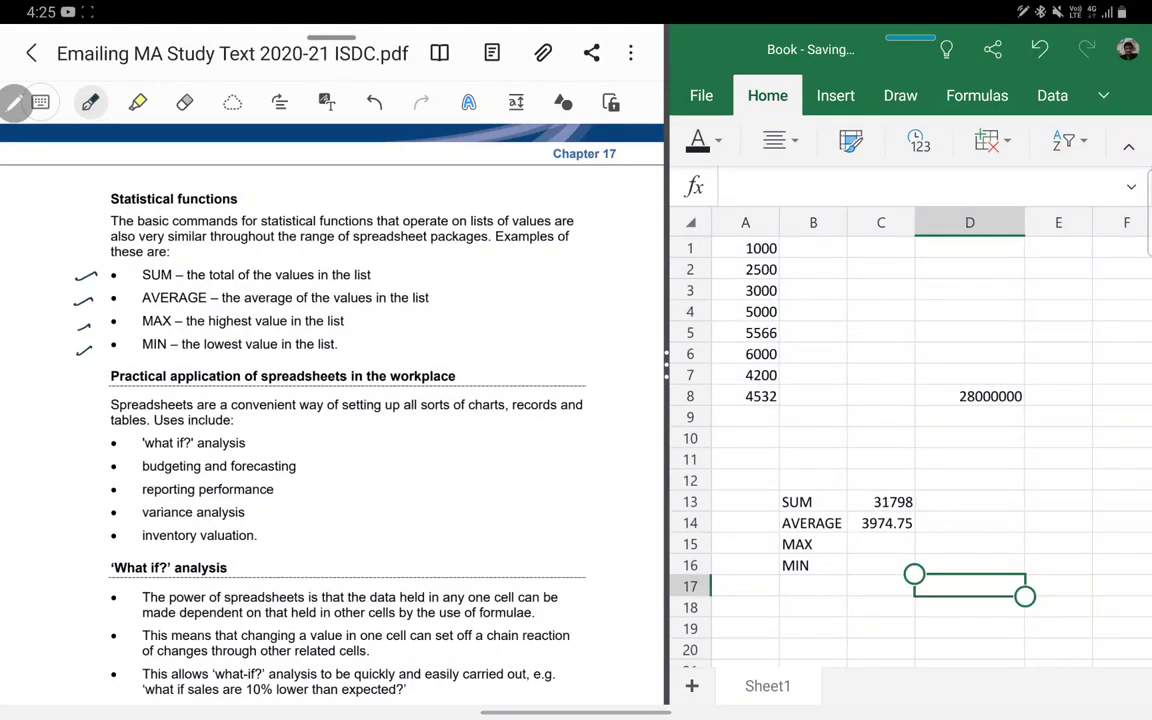
left_click(880, 523)
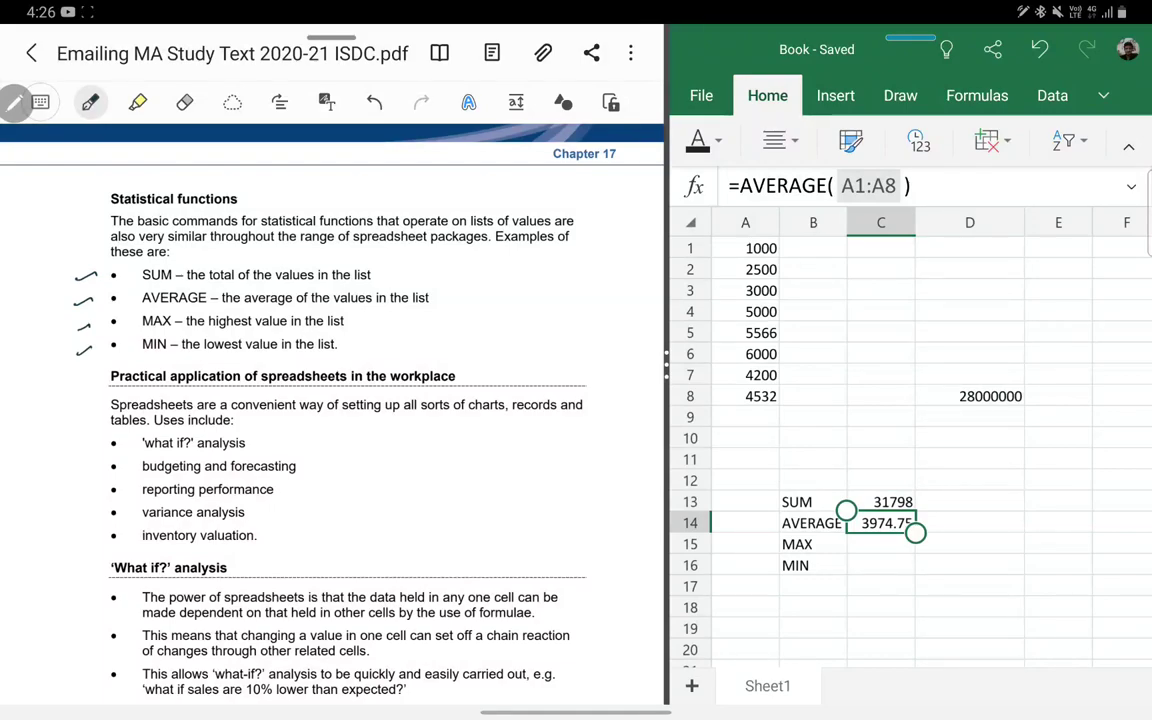
left_click(969, 523)
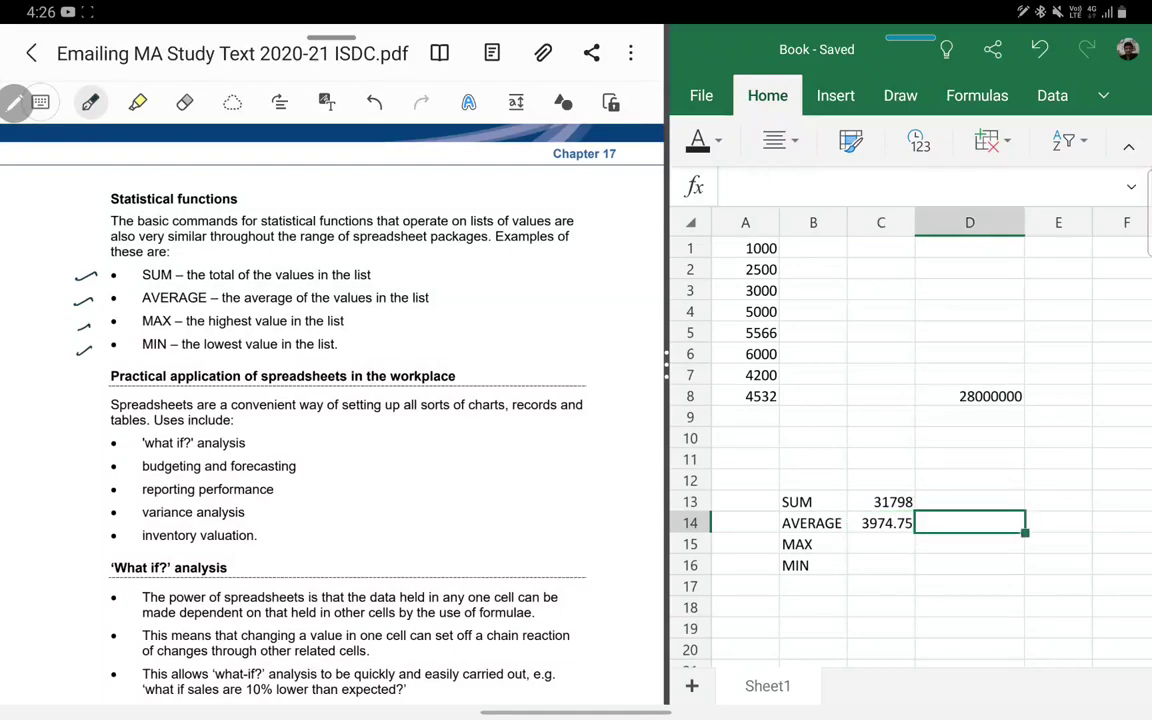
left_click(969, 502)
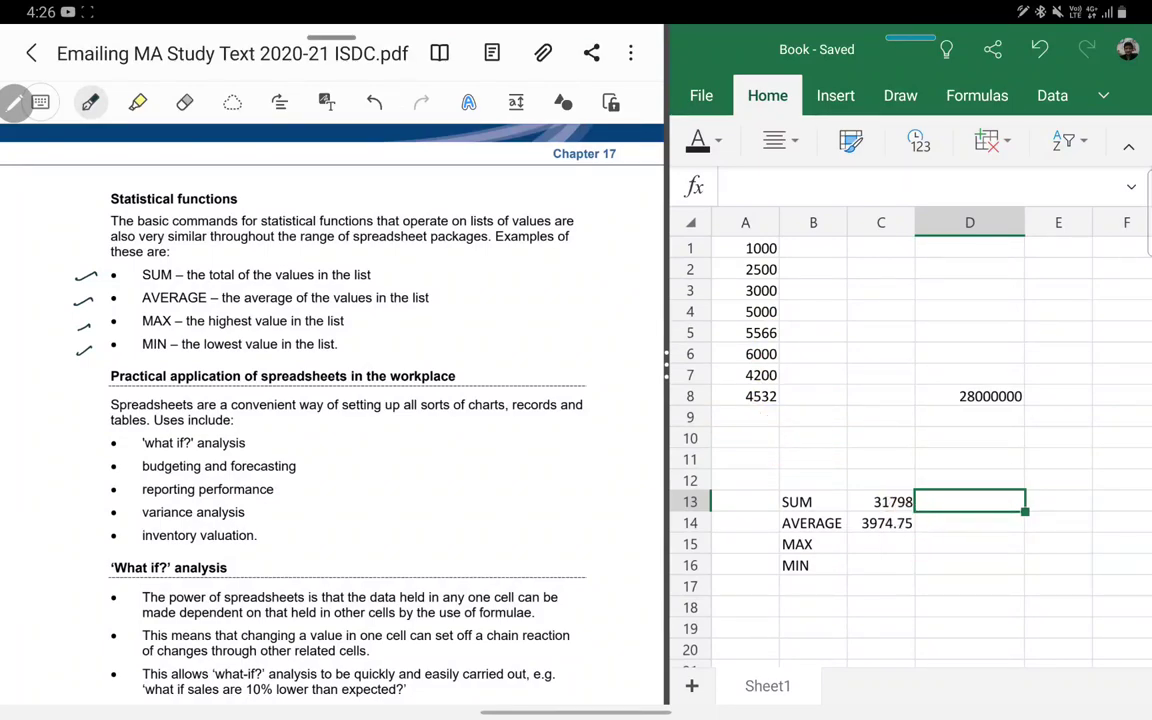
type("=")
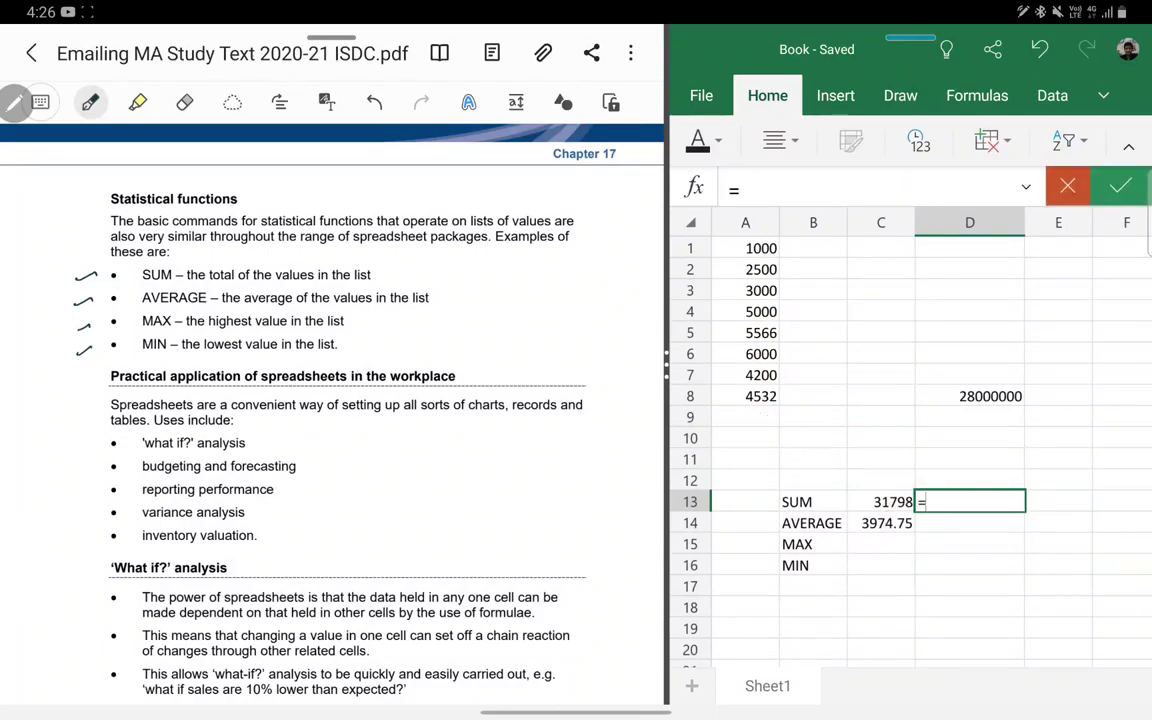
left_click(880, 501)
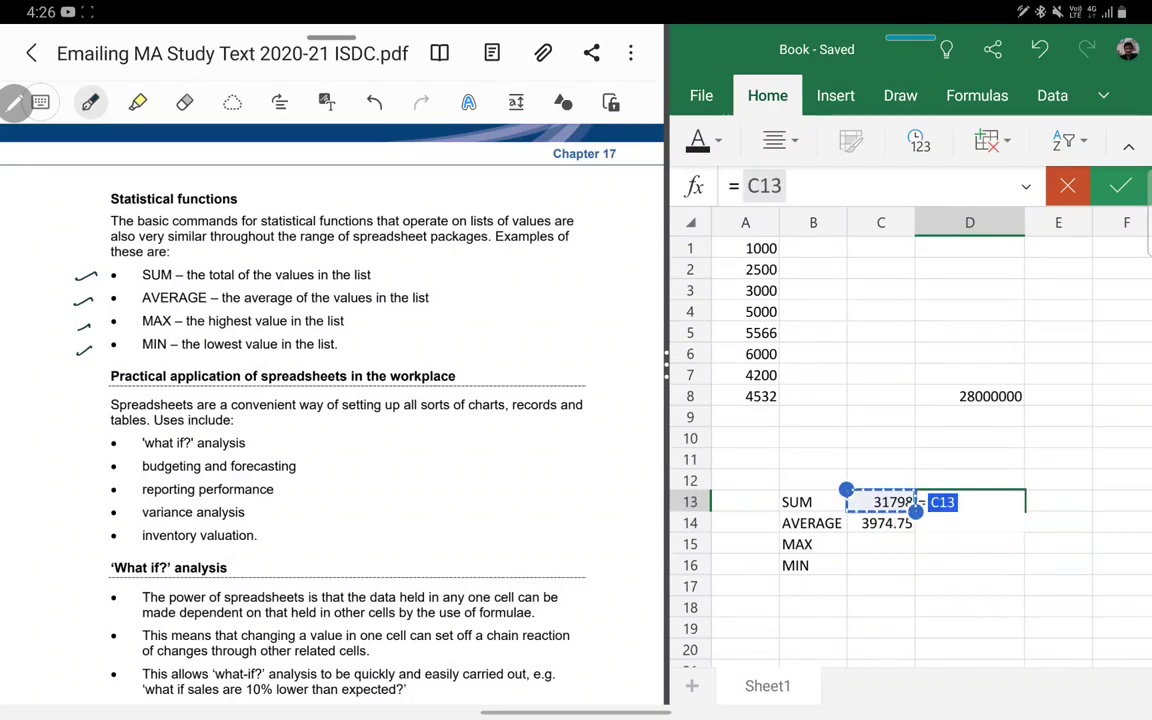
type(" /")
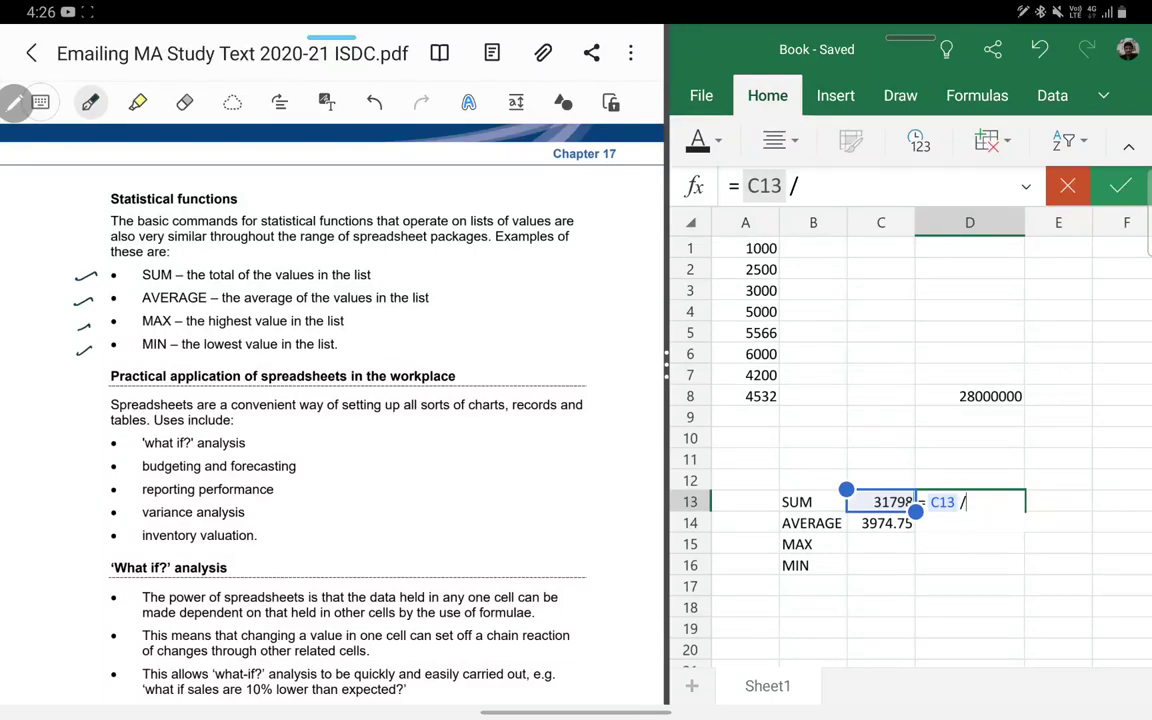
type("8")
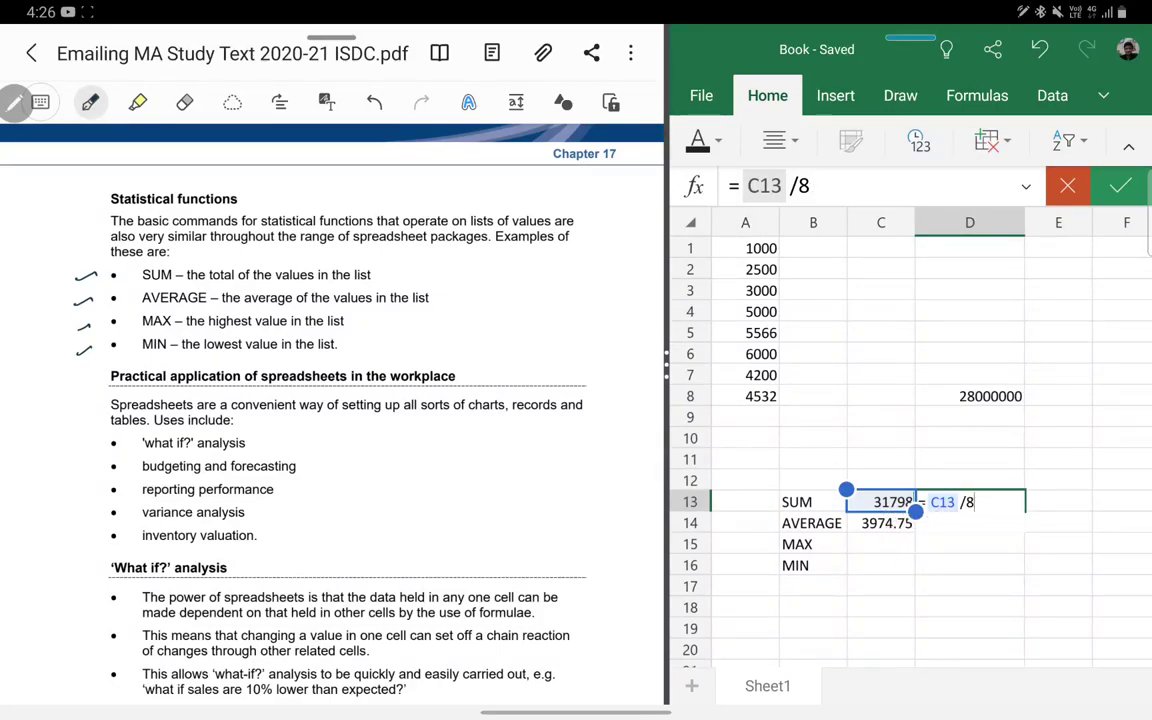
key("Return")
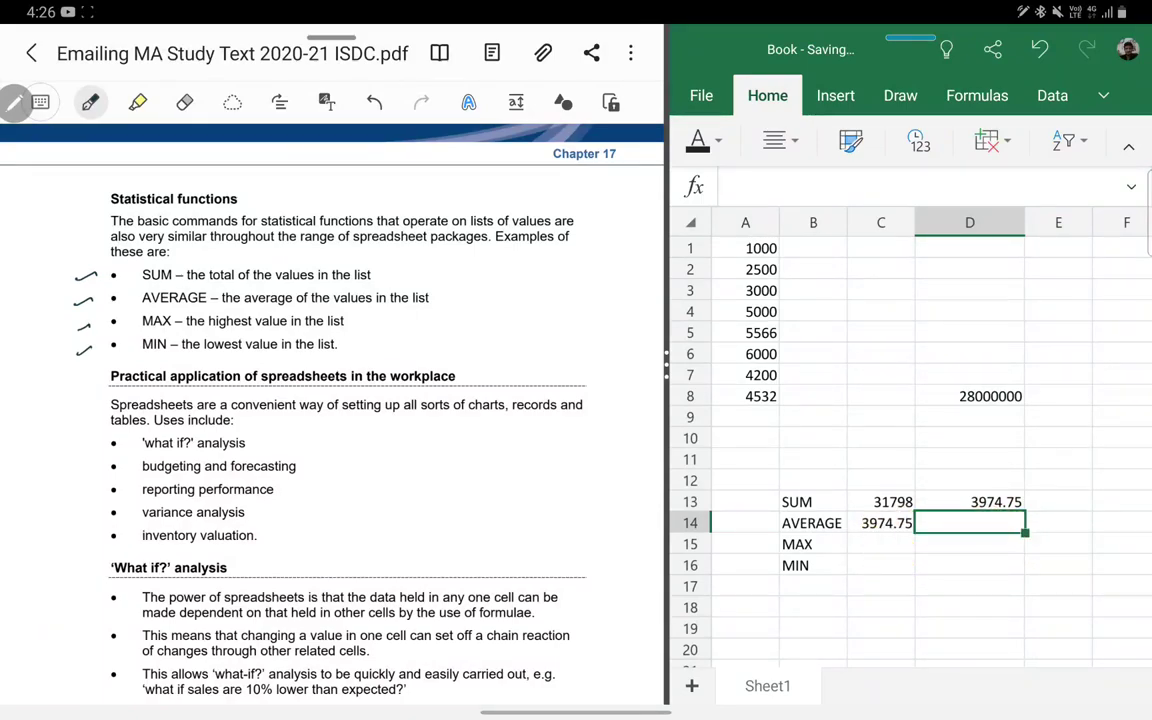
left_click(969, 502)
key("BackSpace")
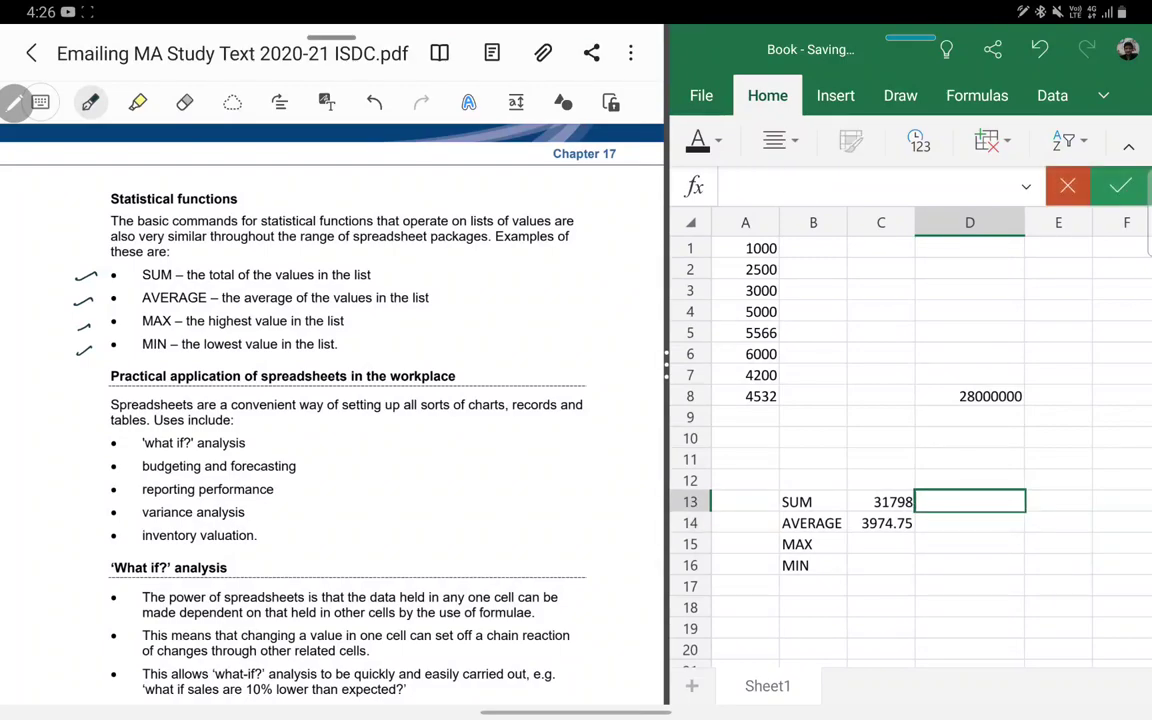
key("Return")
left_click(880, 544)
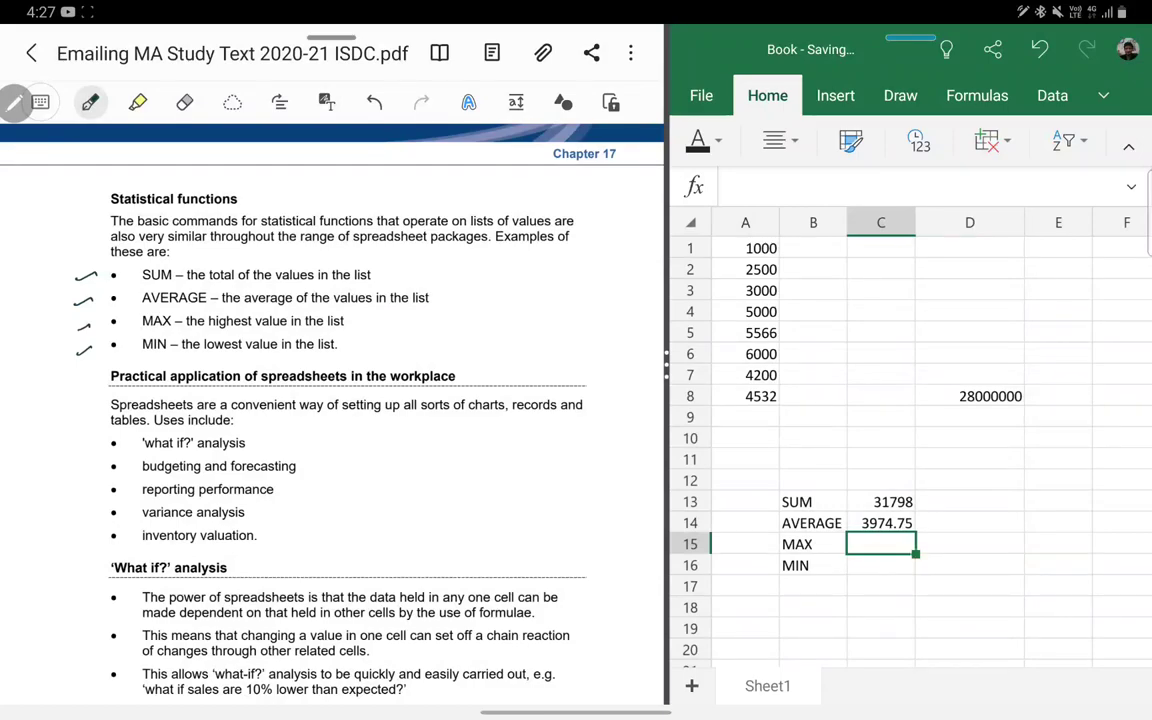
Step: Enter =MAX(A1:A8) in C15 giving 6000 and =MIN(A1:A8) in C16 giving 1000
type("=")
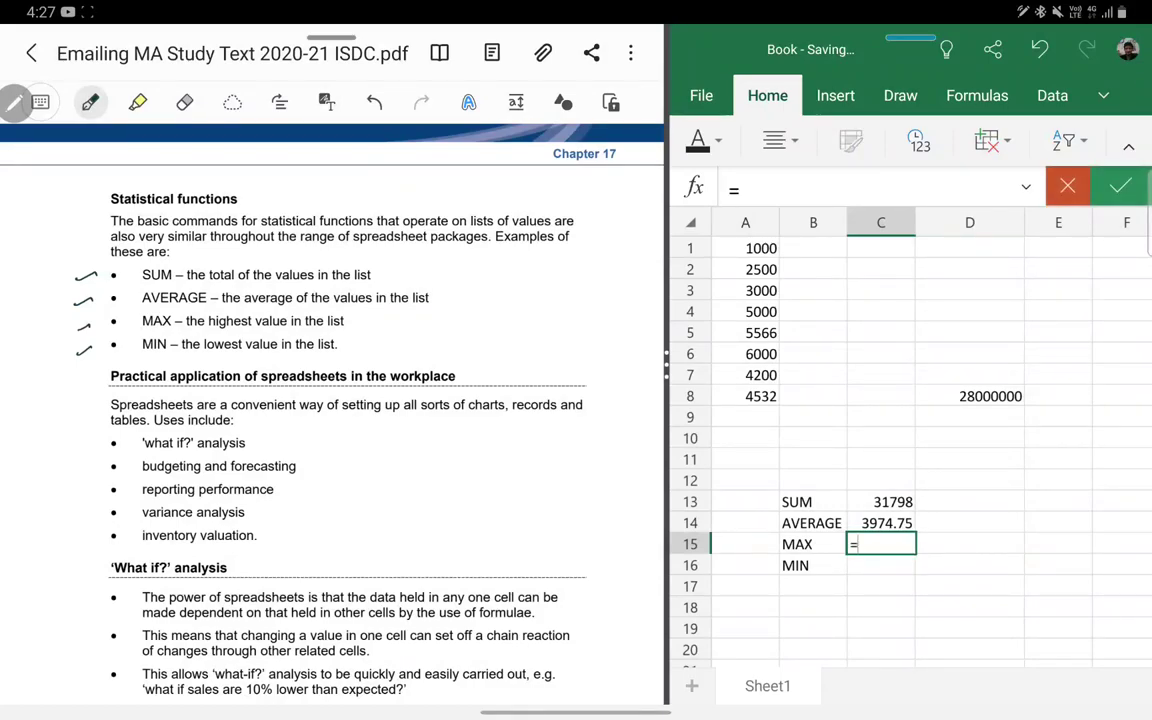
type("max( ")
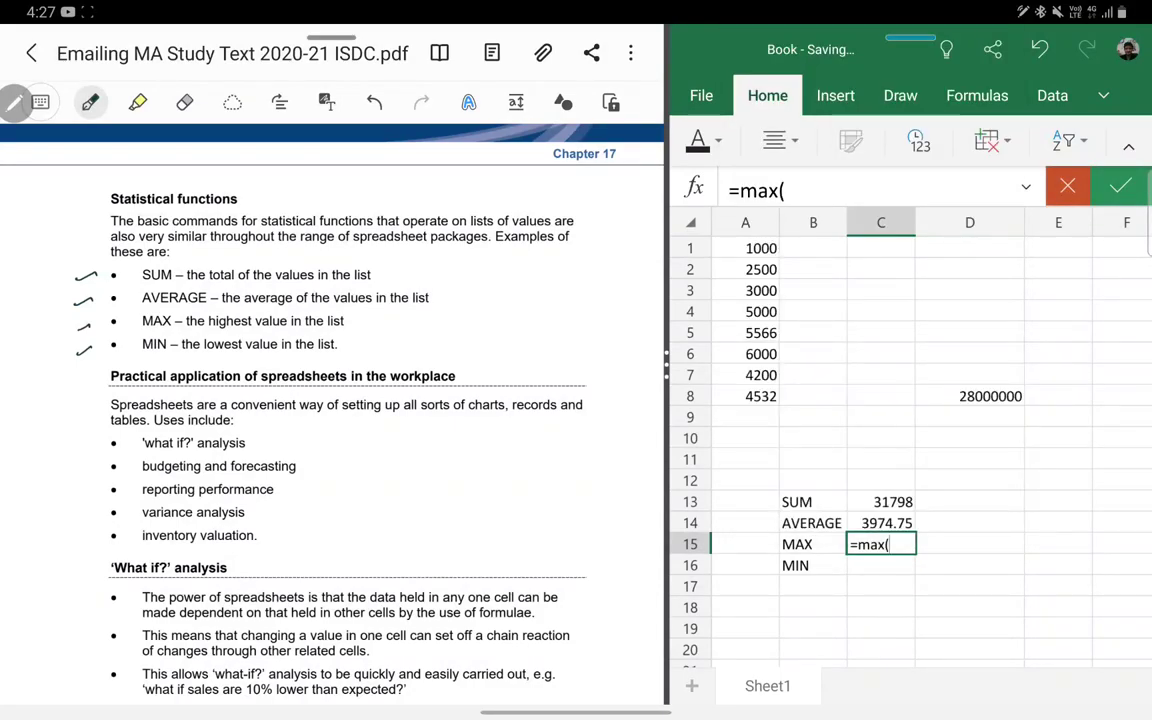
type("A1:")
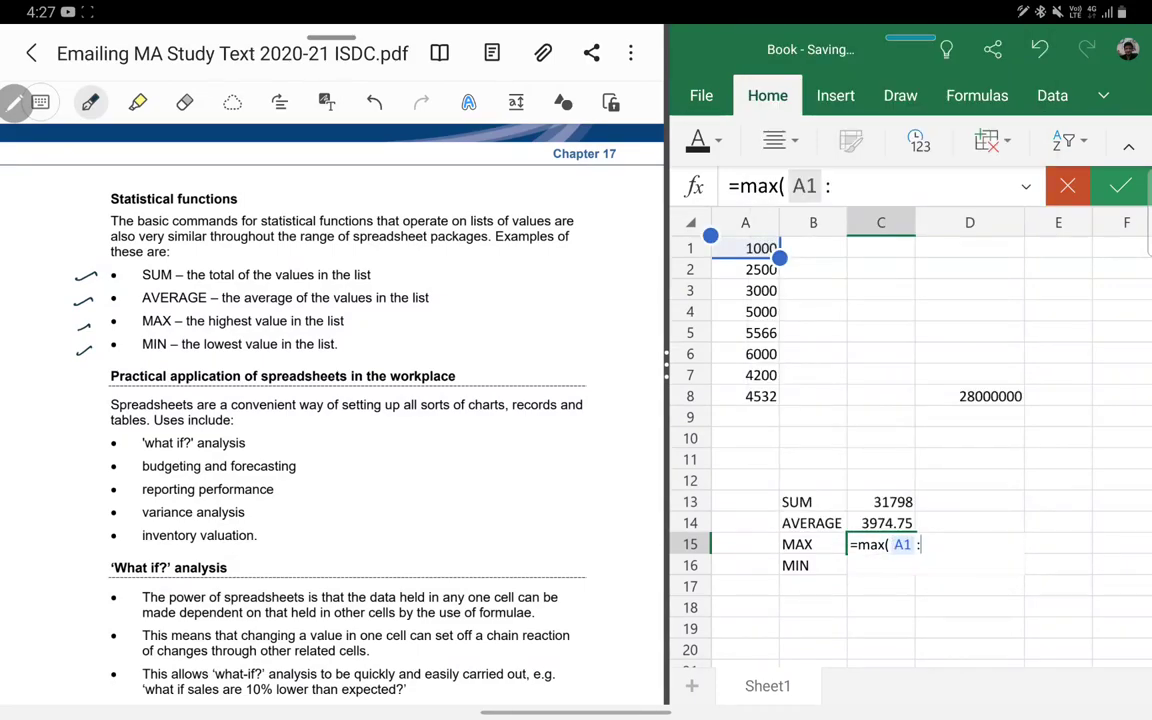
type("A8 )")
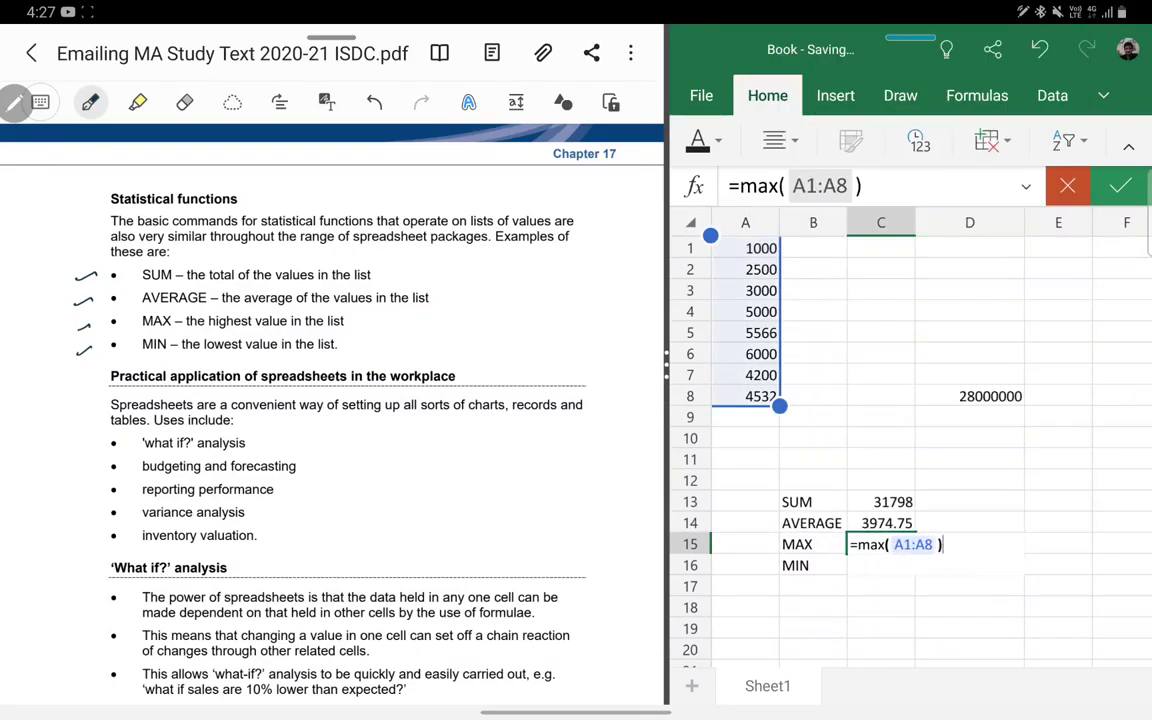
key("Return")
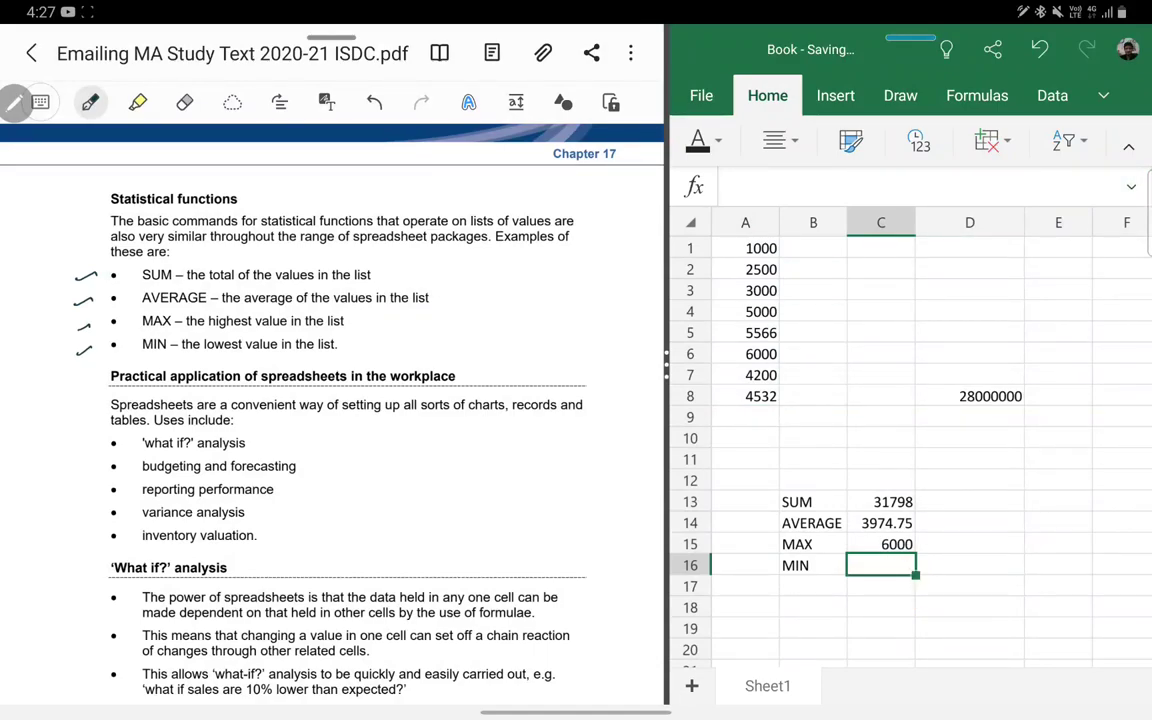
type("=min(A")
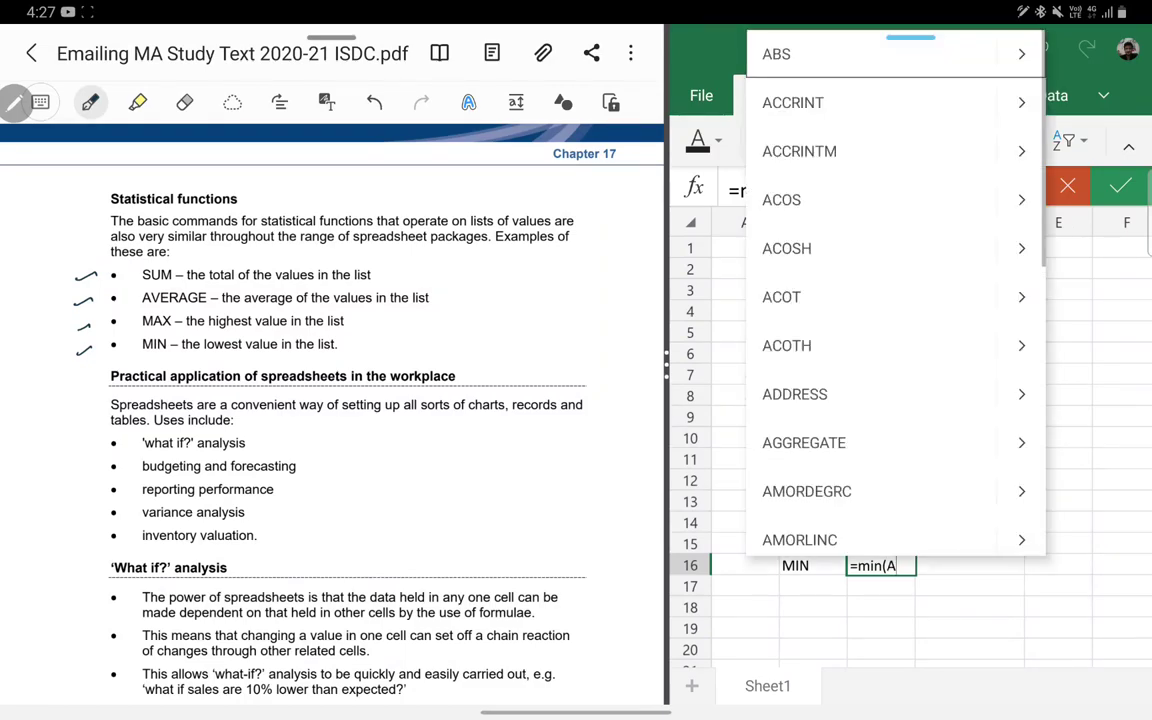
left_click(745, 248)
type(":A")
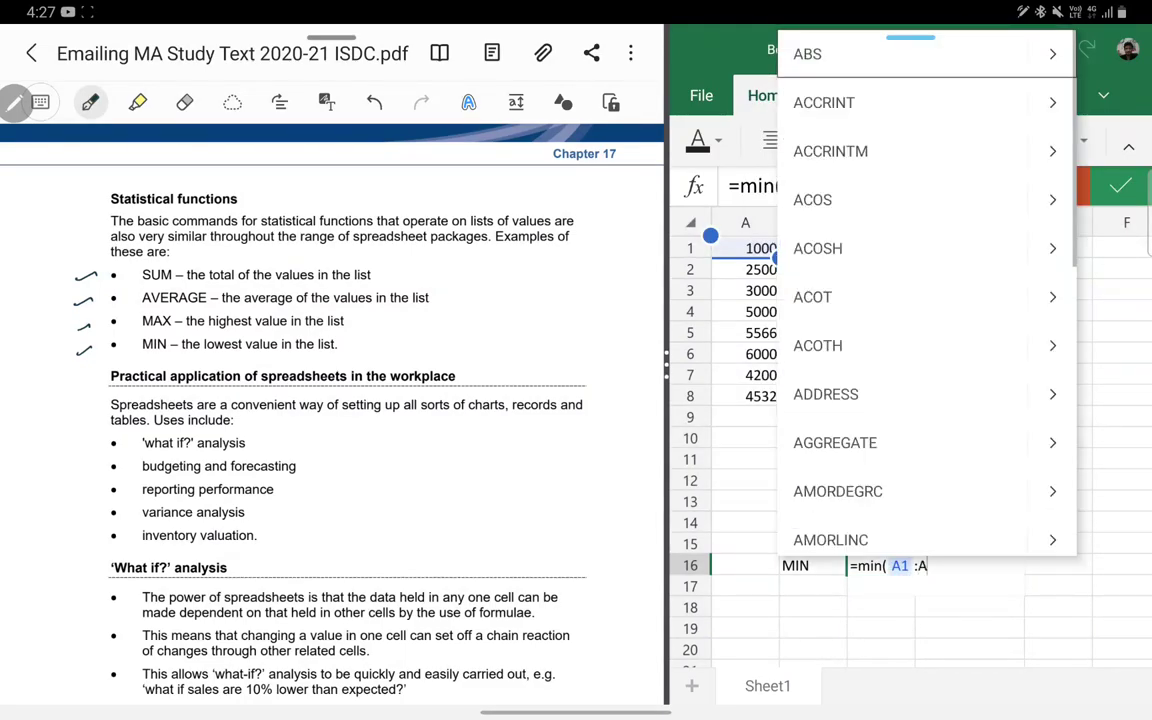
type("8 )")
key("Return")
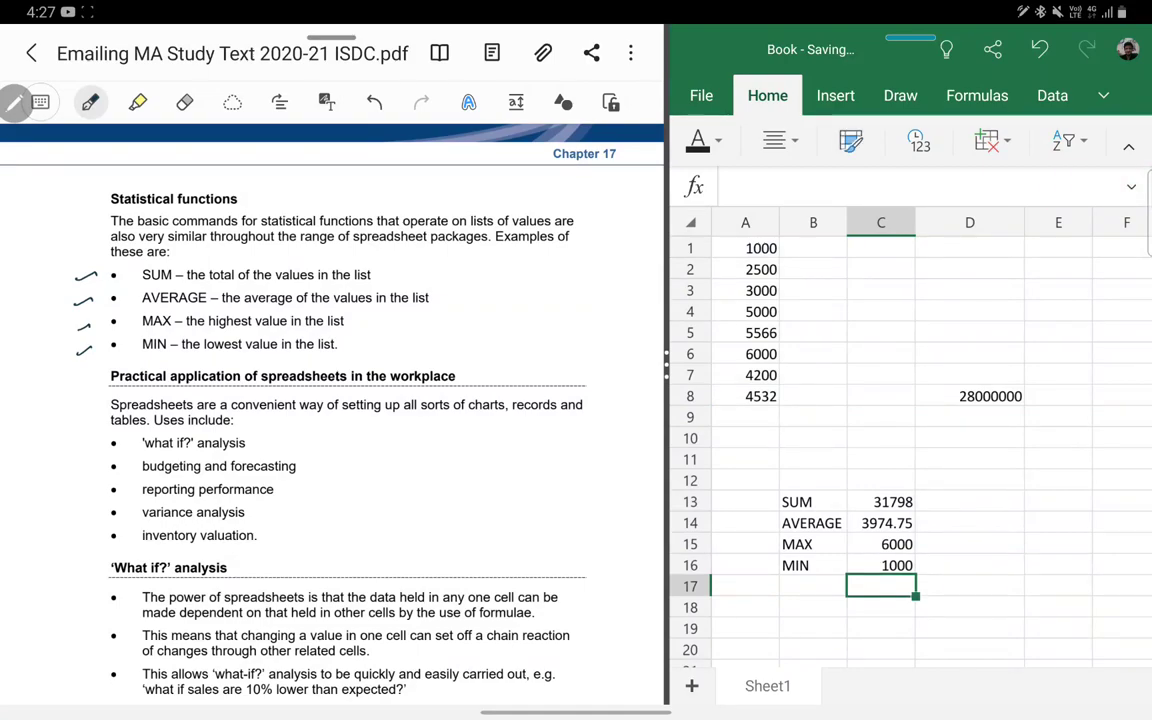
Step: Replace the 5000 in A4 with 9500
key("Left")
key("Left")
key("Up")
key("Up")
key("Up")
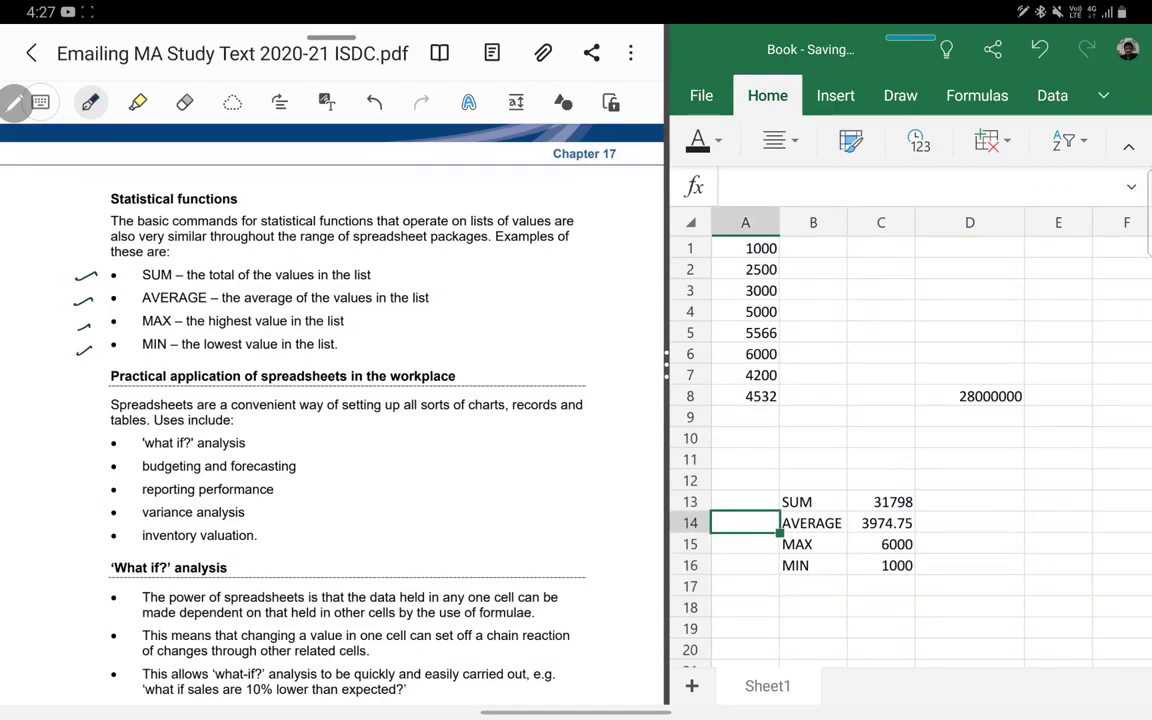
key("Up")
key("Up")
key("Up")
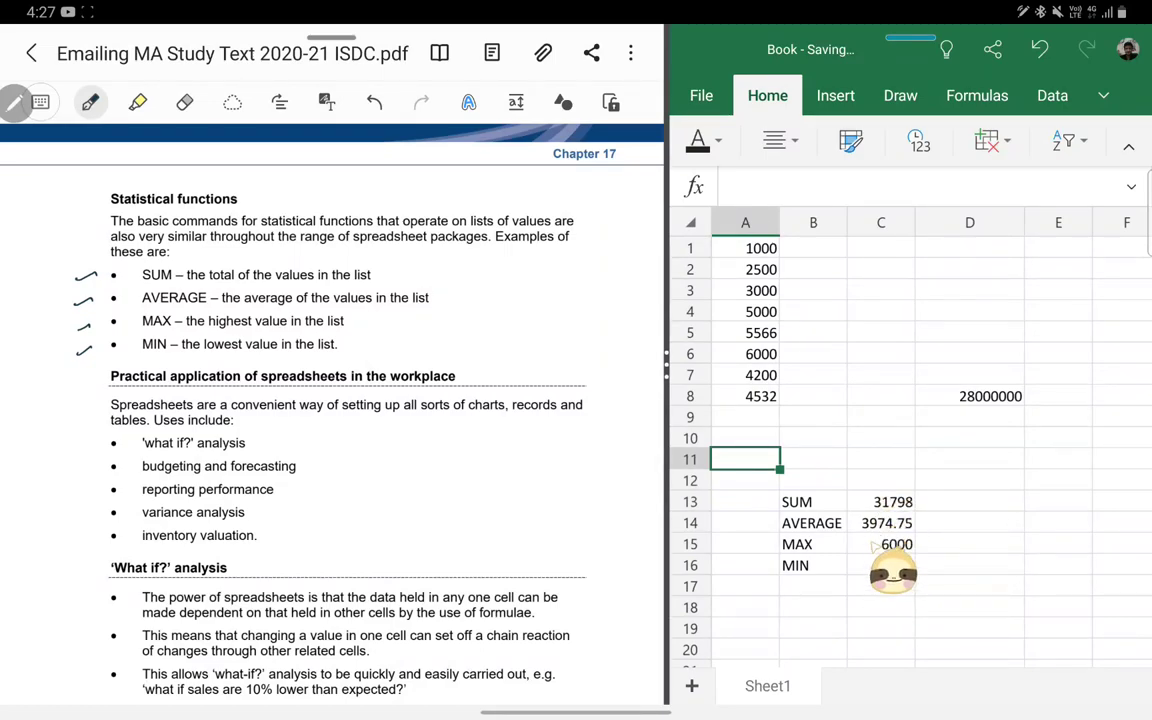
key("Up")
key("Up")
key("Up")
key("Up")
key("Up")
key("Up")
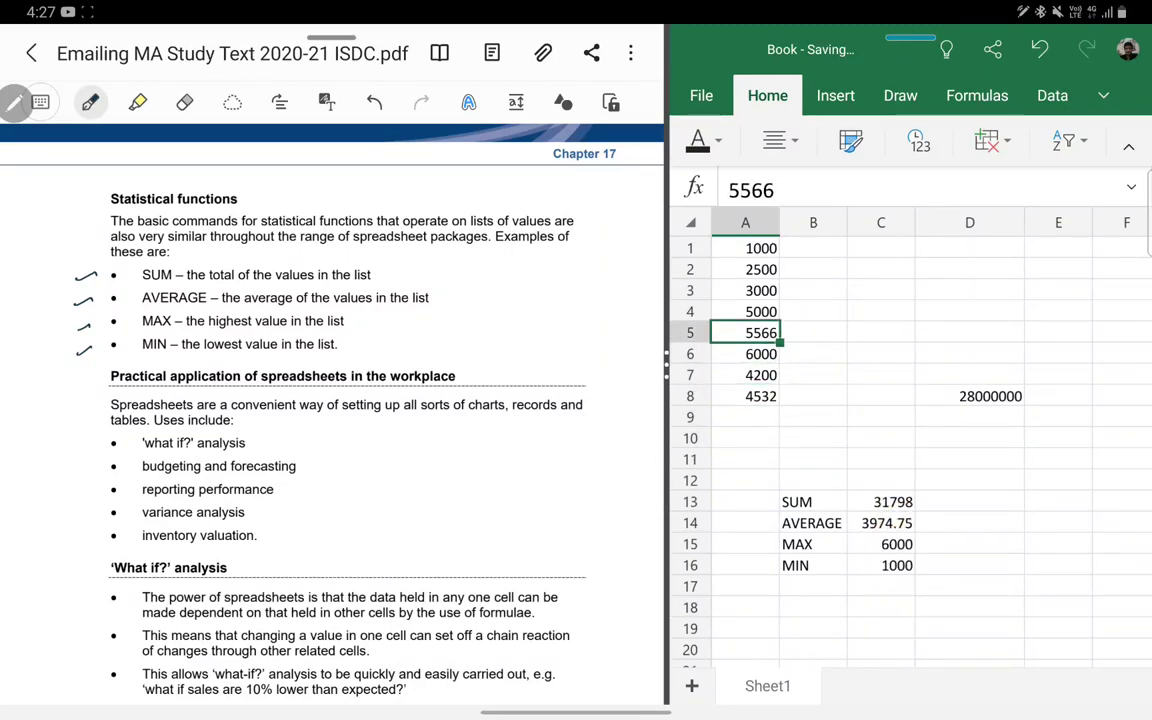
key("Up")
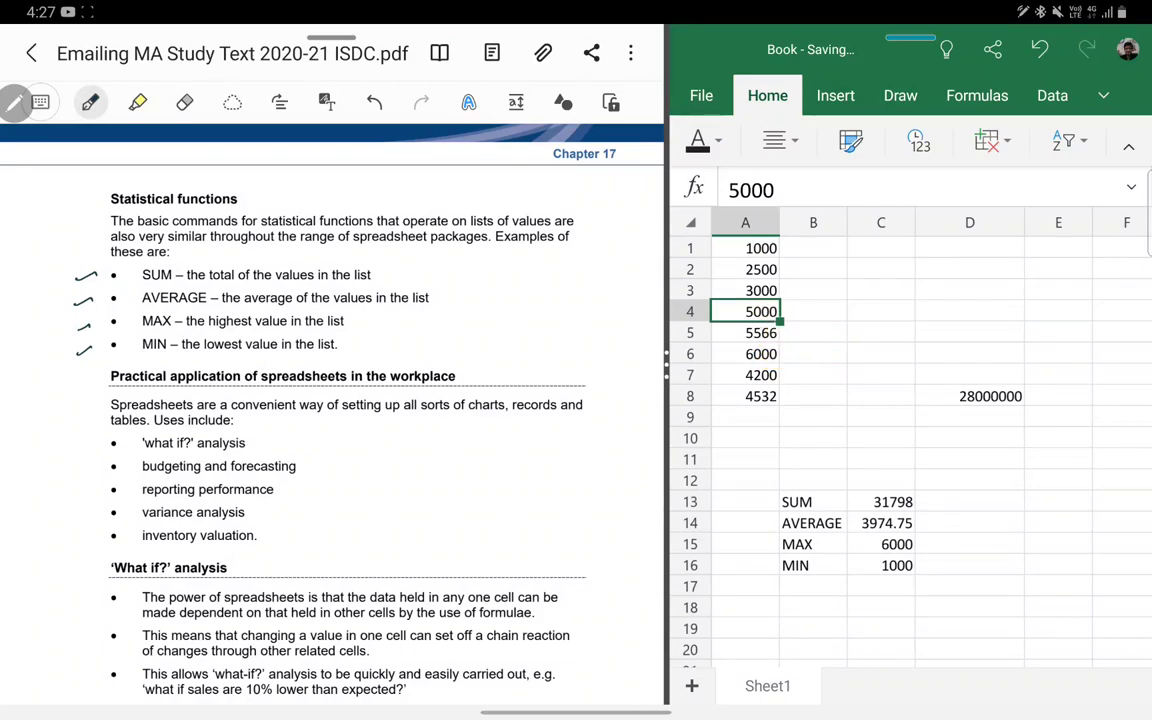
type("9500")
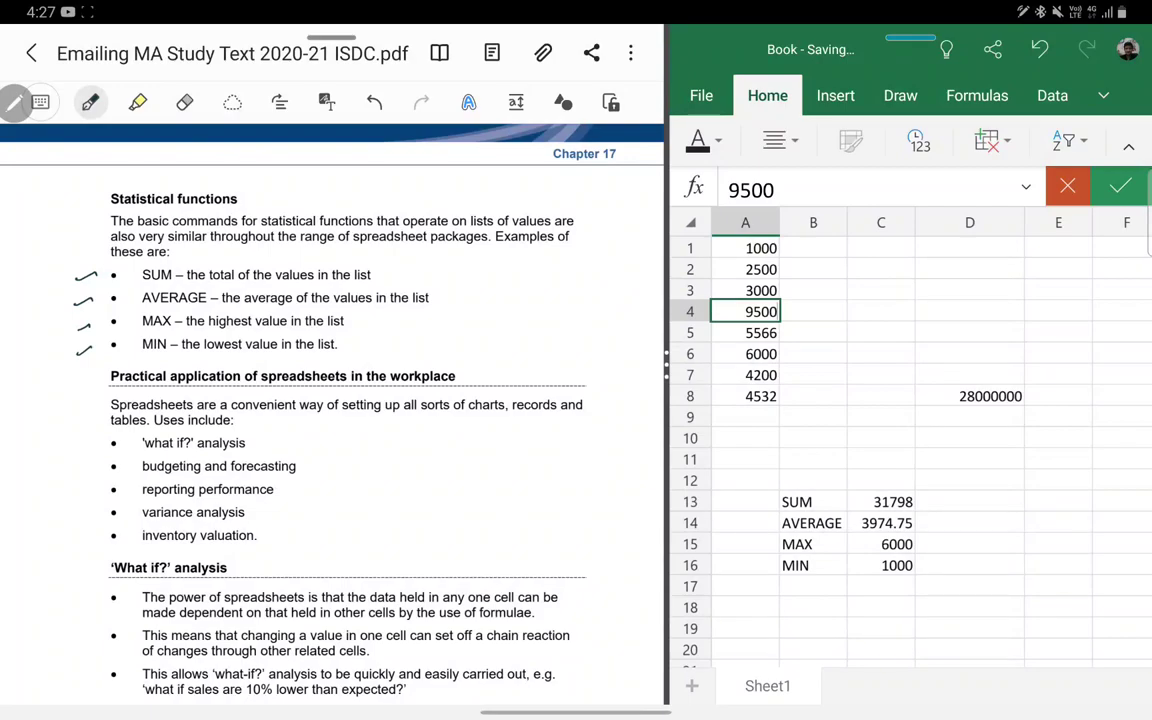
key("Return")
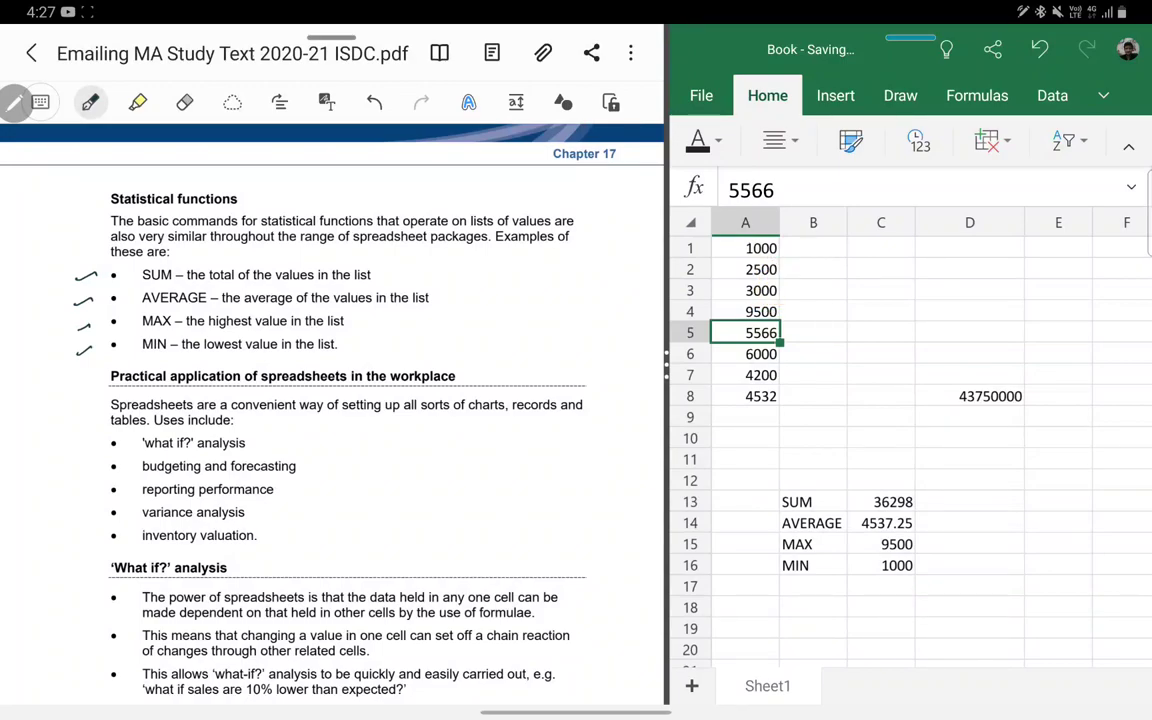
Step: Replace the 6000 in A6 with 800, so MIN becomes 800 and SUM 31098
left_click(745, 354)
type("800")
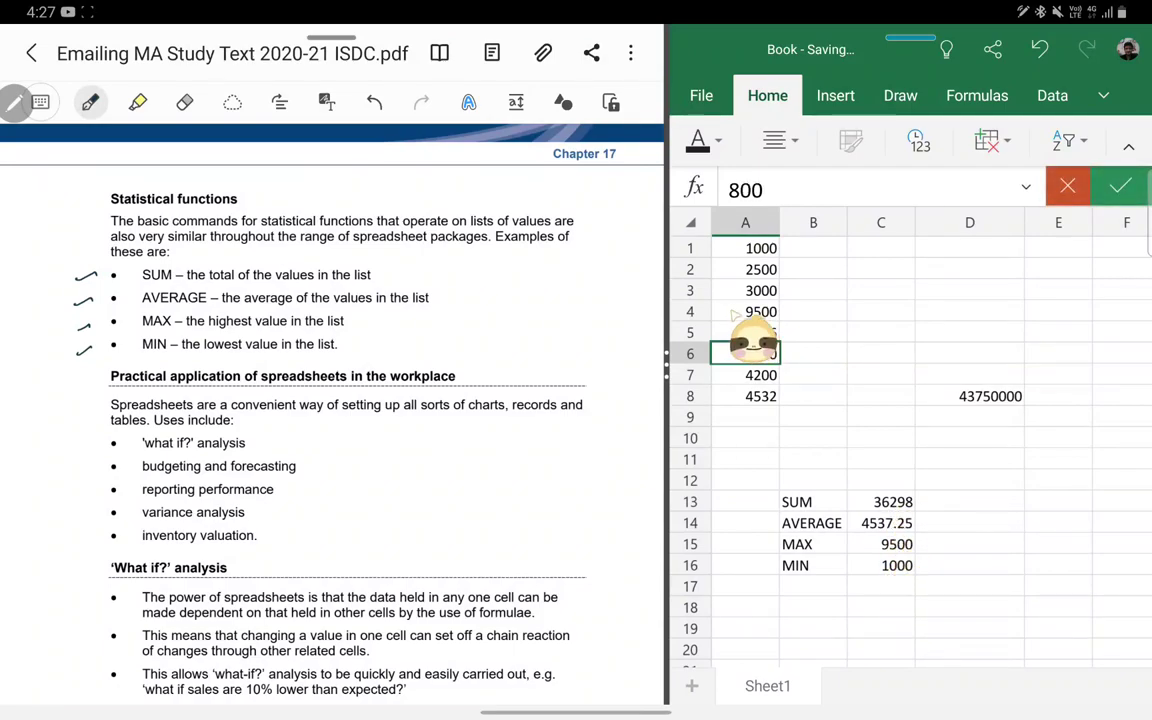
left_click(745, 375)
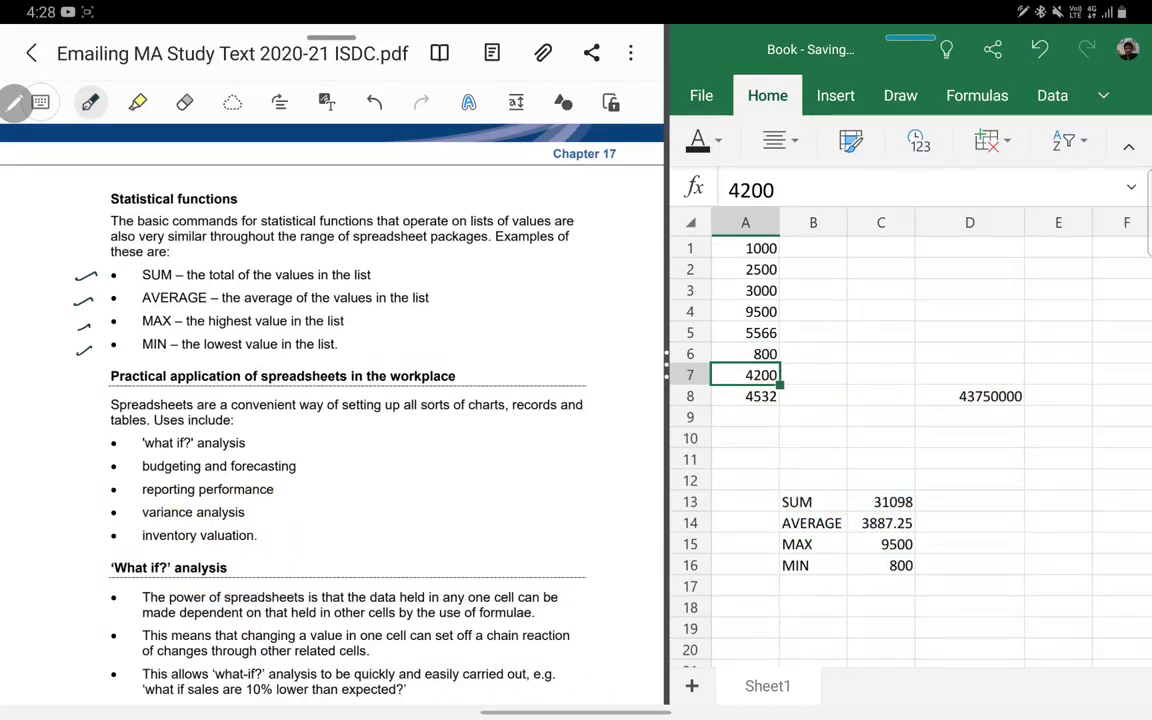
left_click(813, 374)
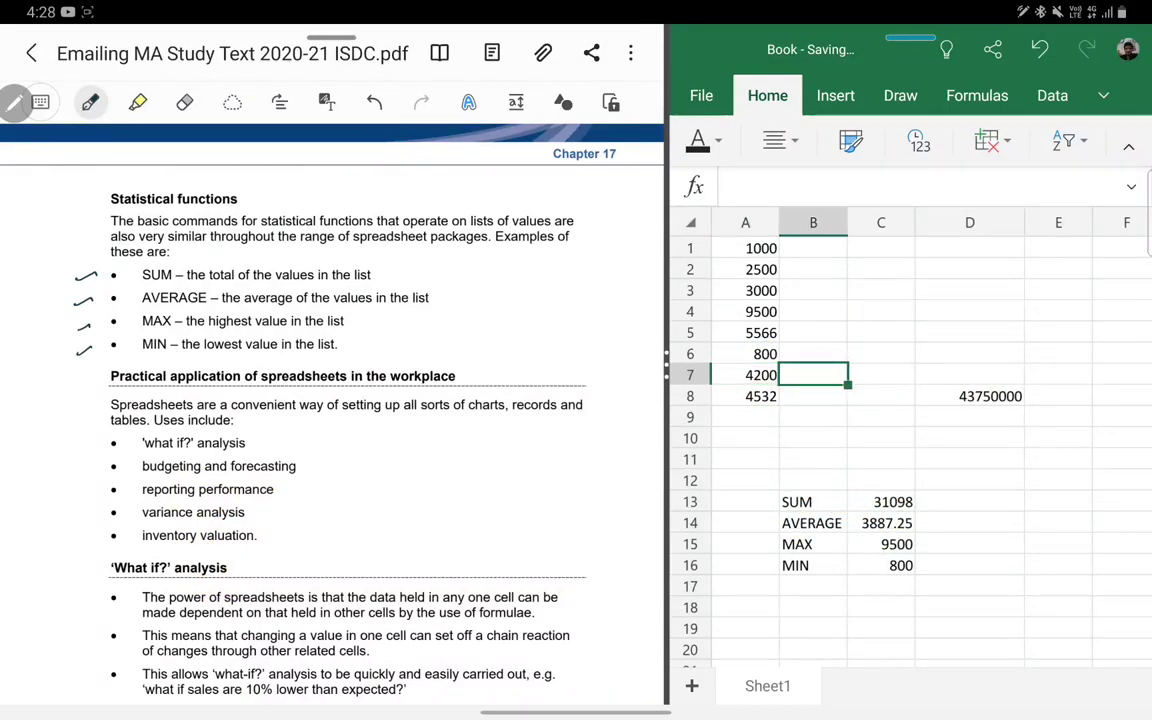
Step: Enter the increased-total formula =A1+(A1*5%) in B1
key("Up")
key("Up")
key("Up")
key("Up")
key("Up")
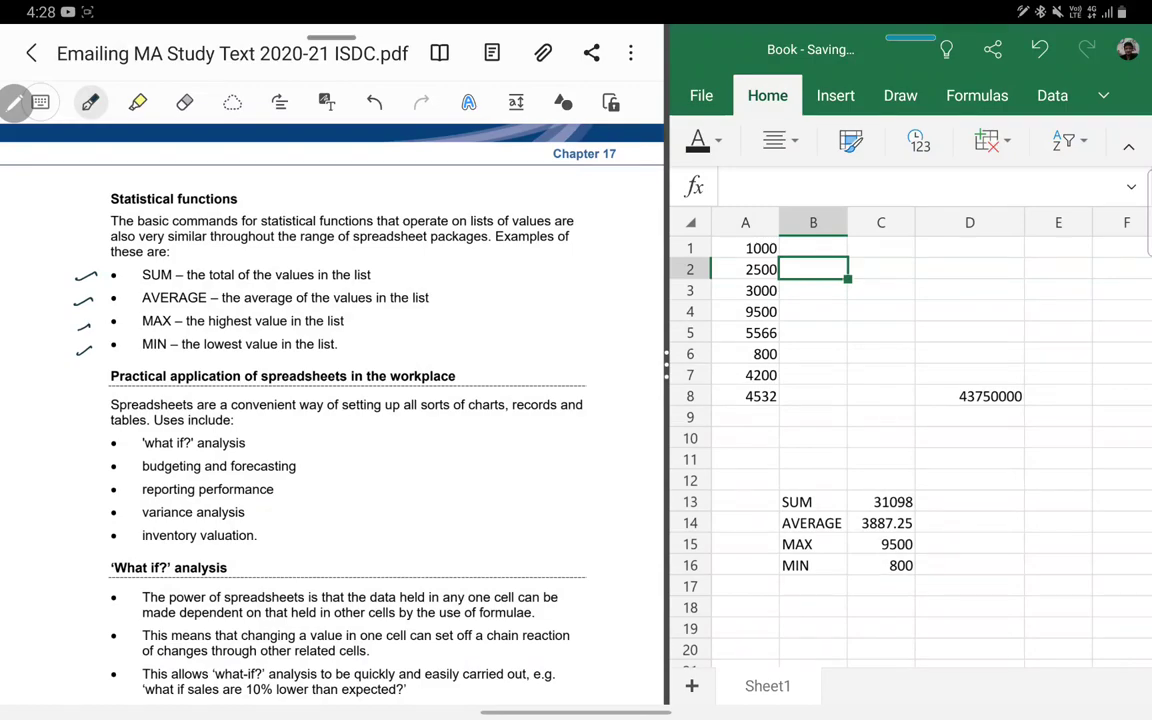
key("Up")
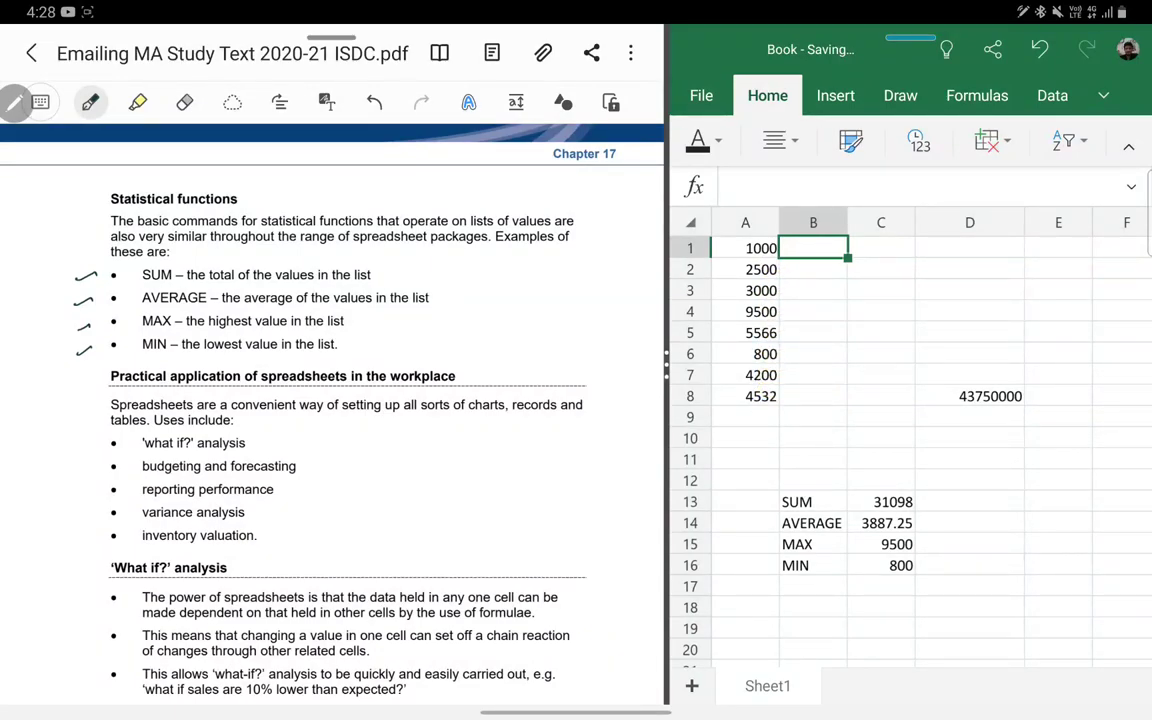
type("=")
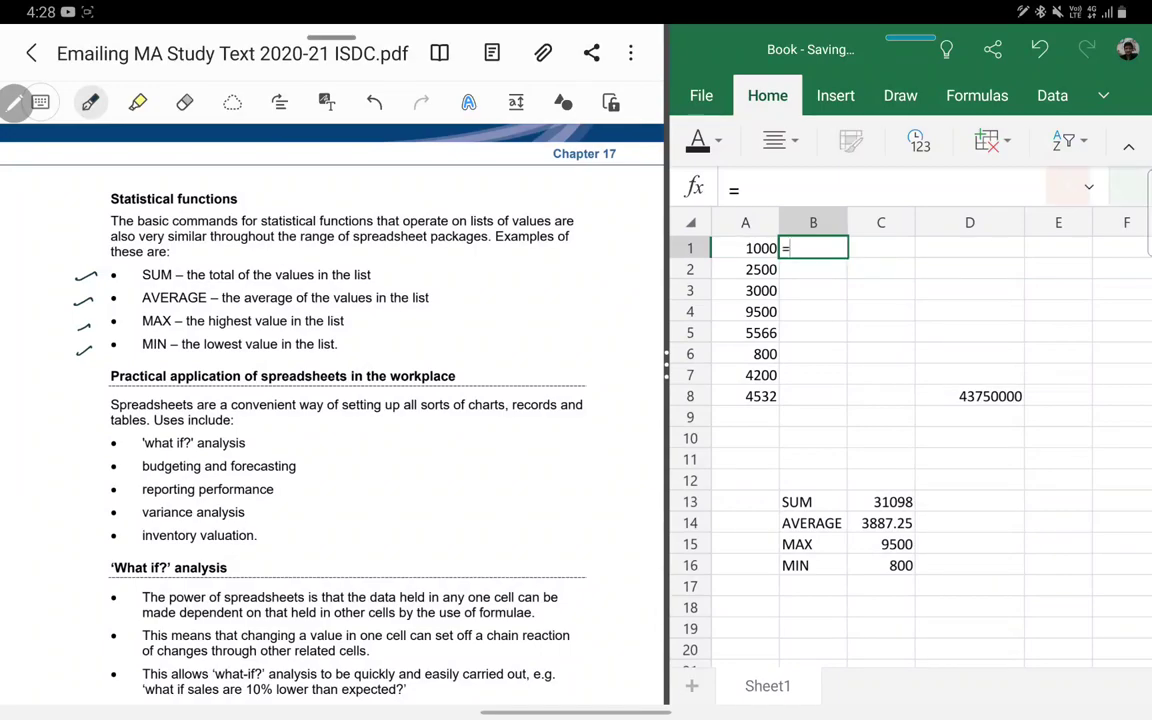
left_click(745, 248)
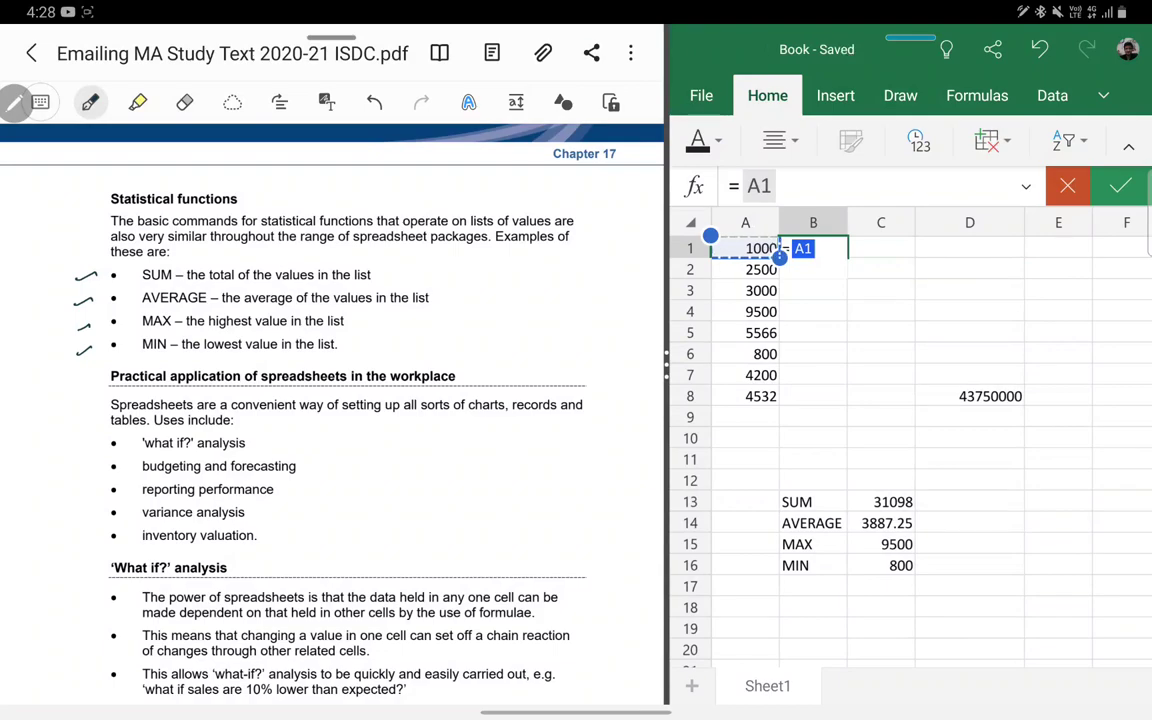
type(" +(")
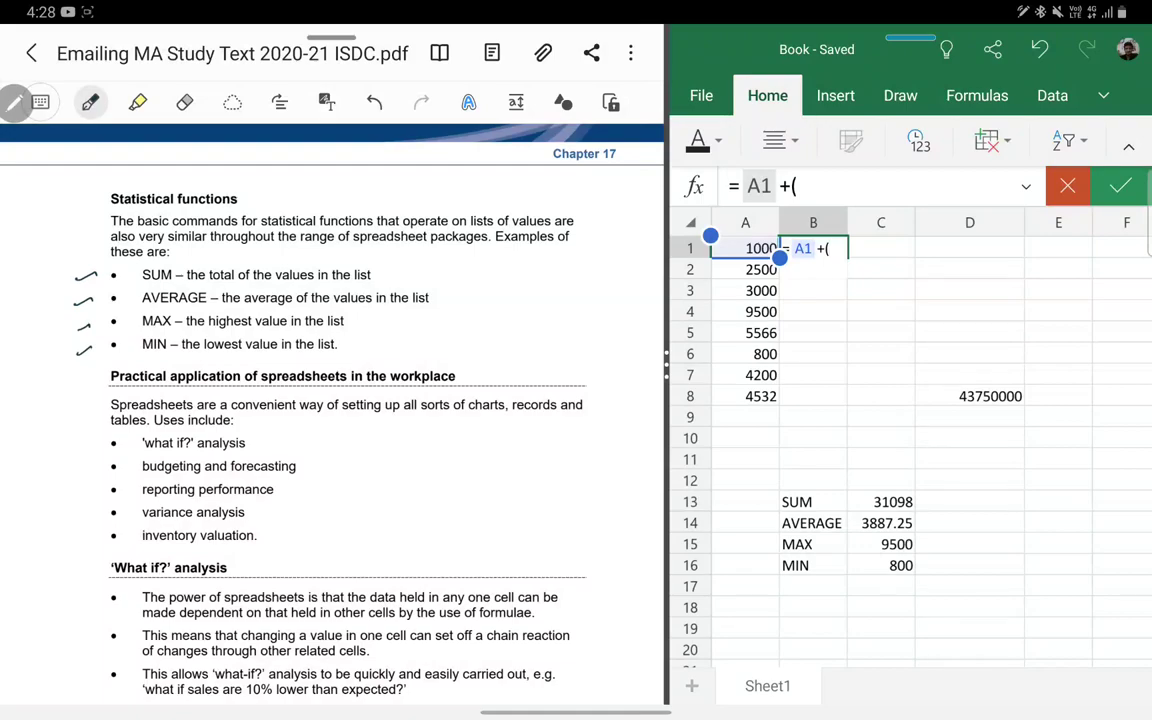
left_click(745, 248)
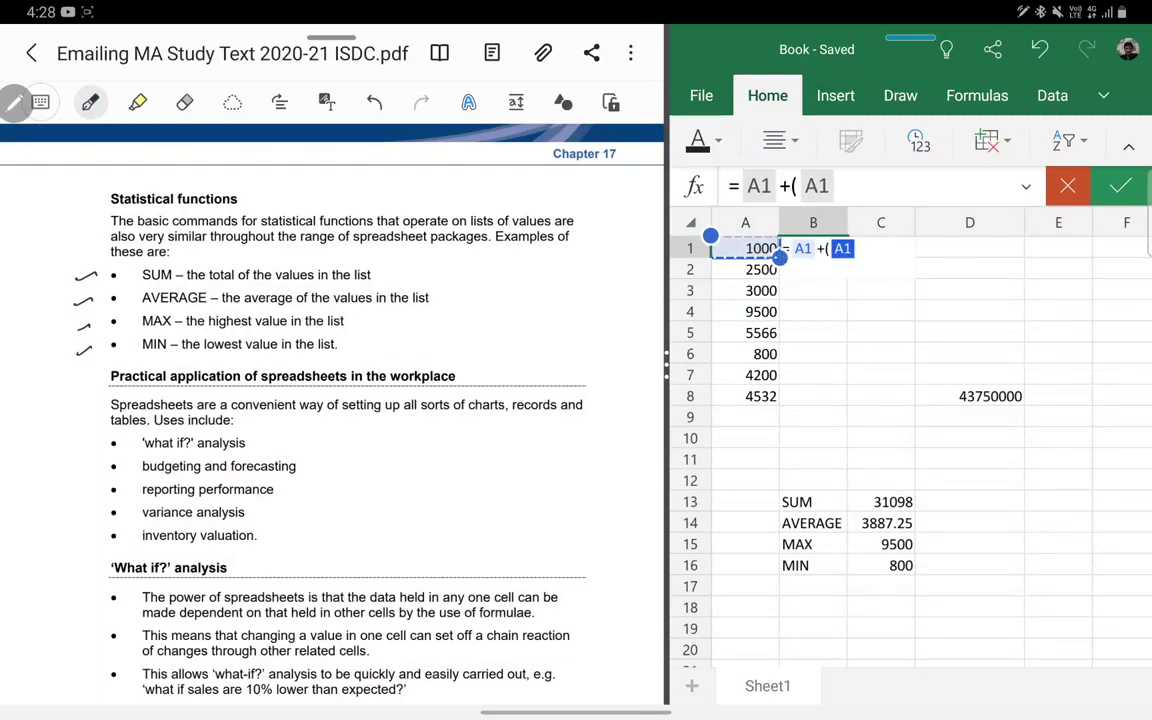
type("*")
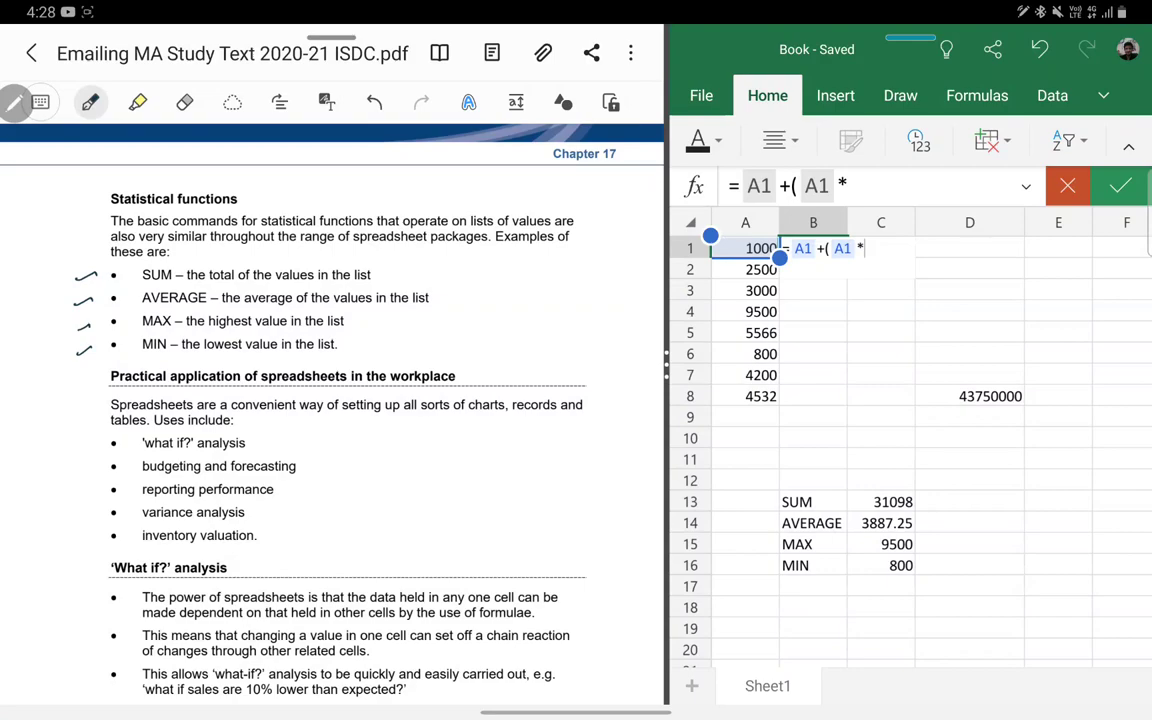
type("5%")
type(")")
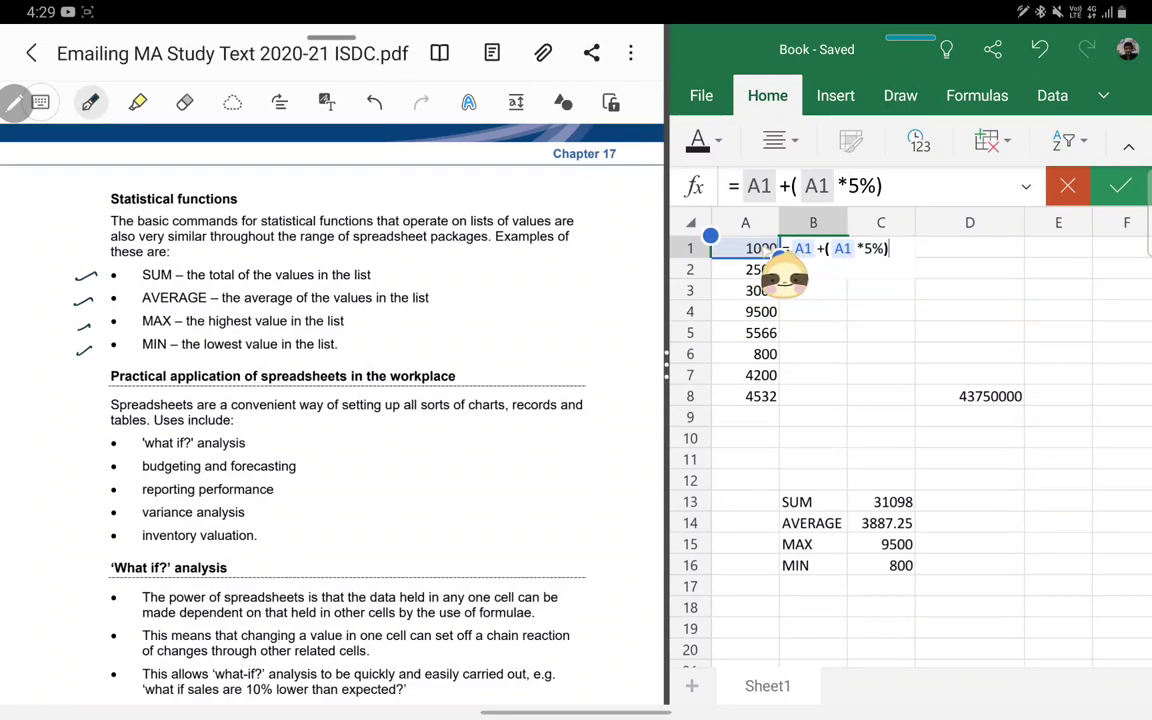
key("Return")
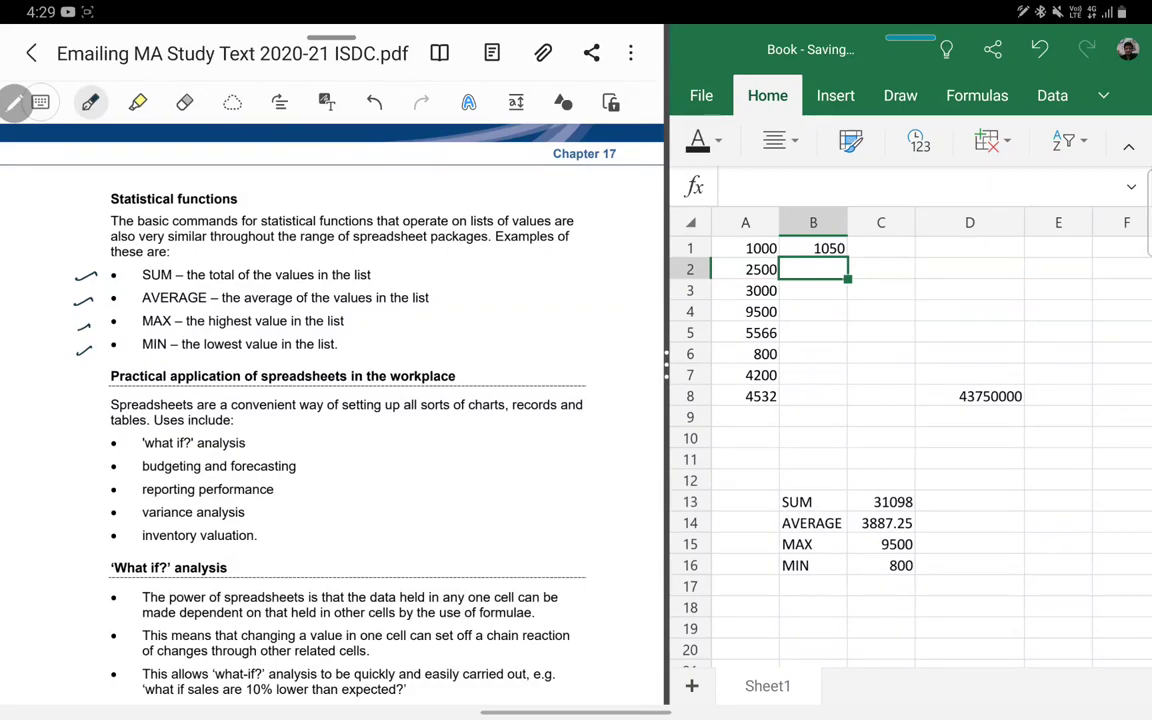
Step: Replace B1's formula with =A1*5% so it shows 50
left_click(813, 248)
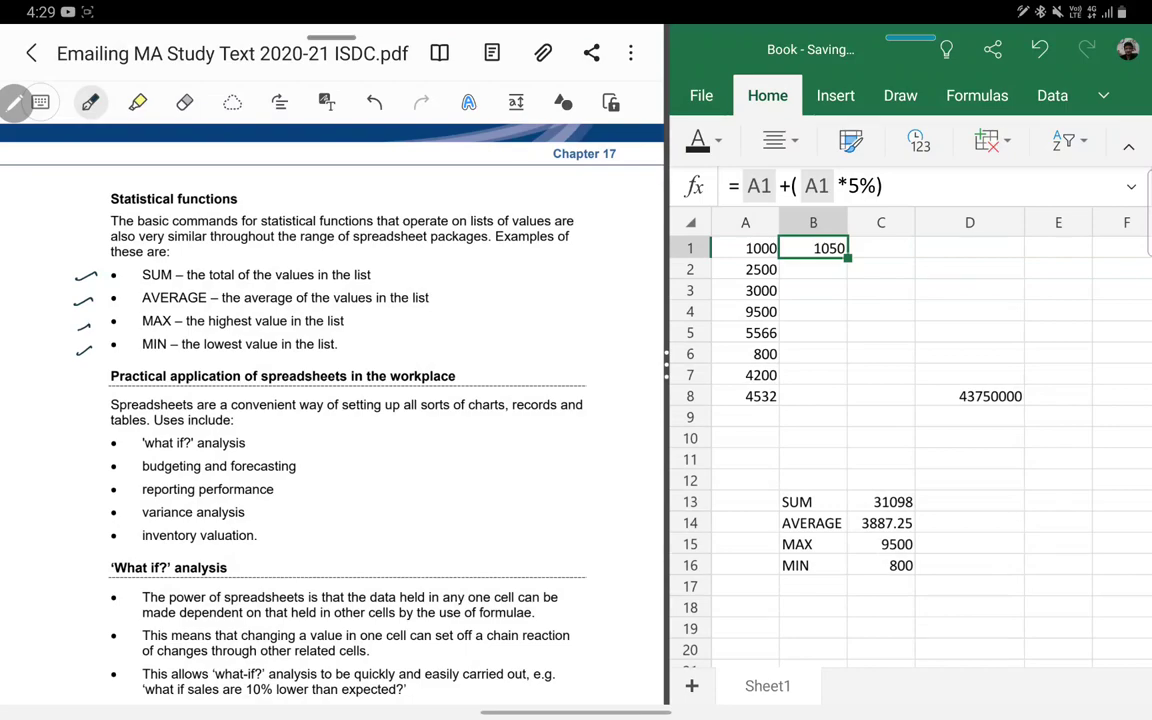
key("BackSpace")
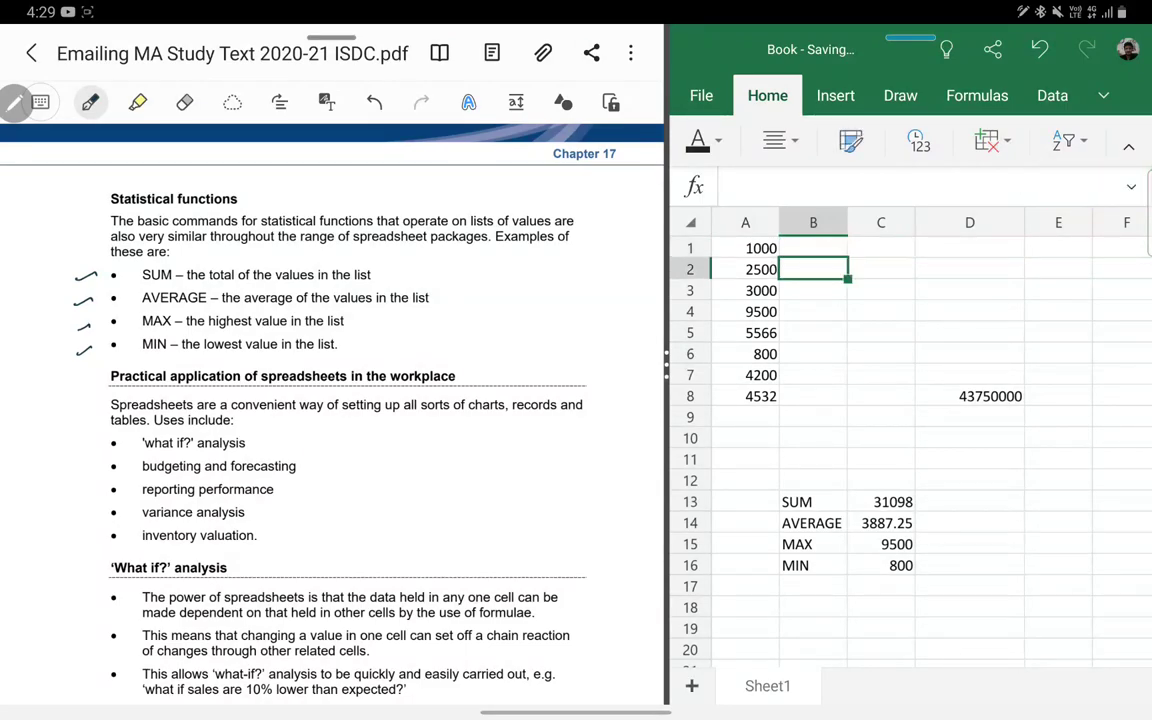
key("Return")
type("= ")
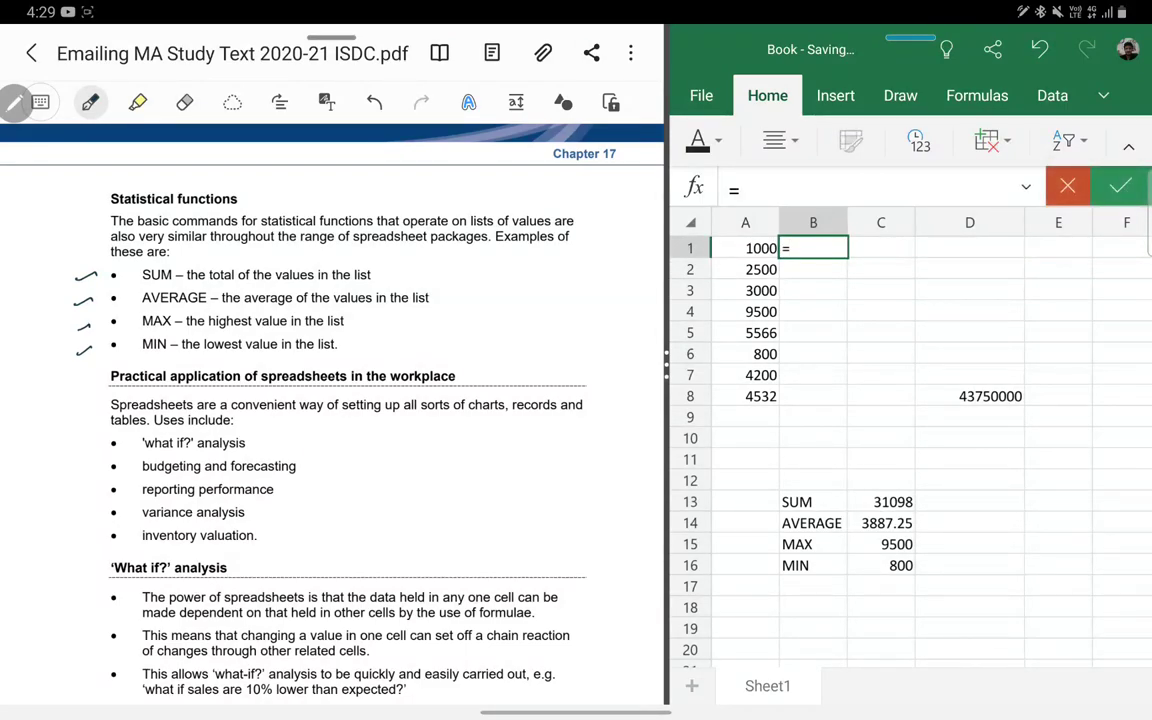
type("A1 ")
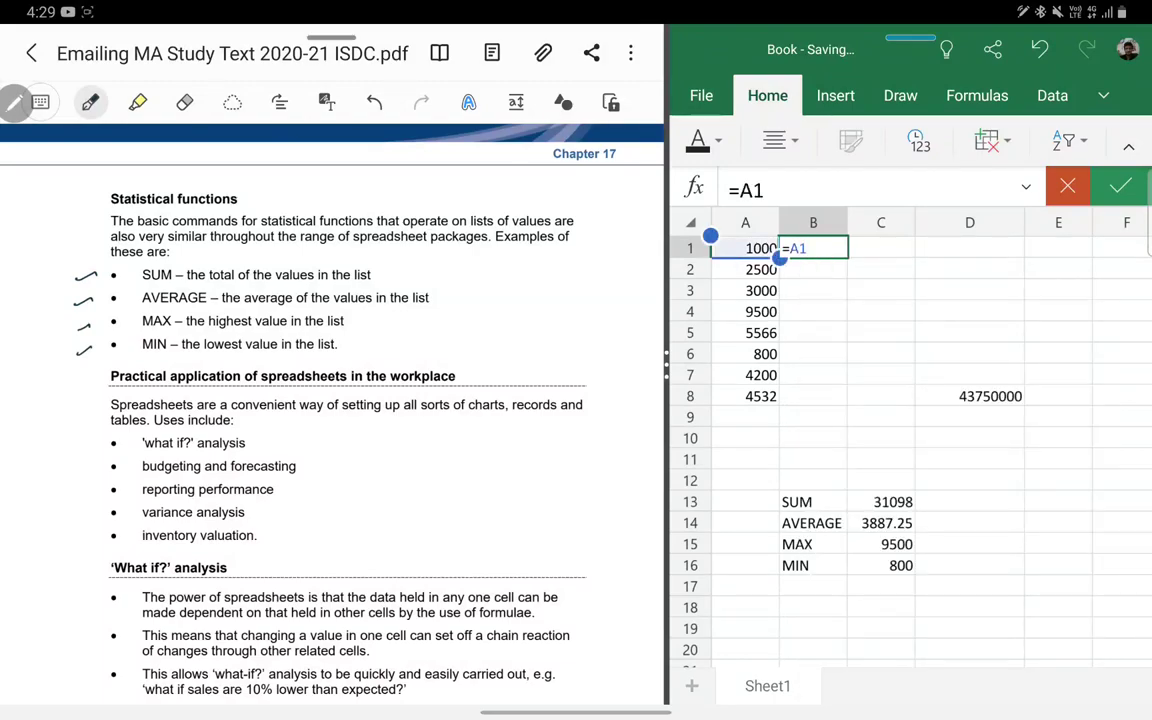
type("*")
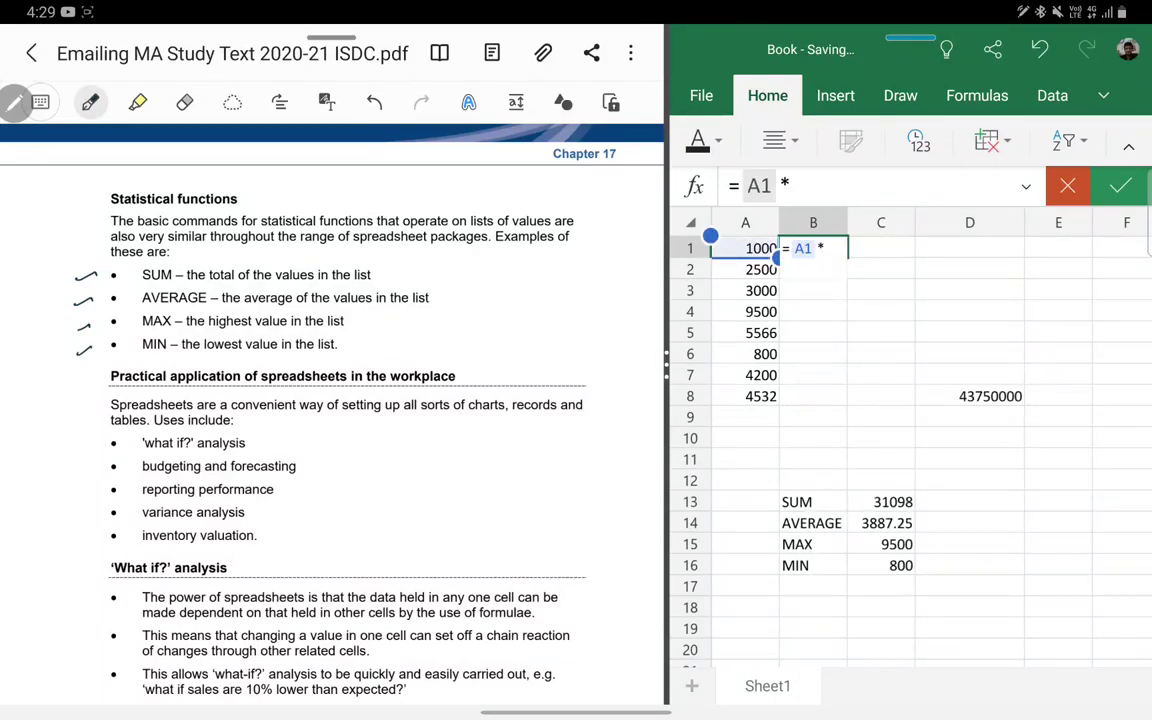
type("5%")
key("Return")
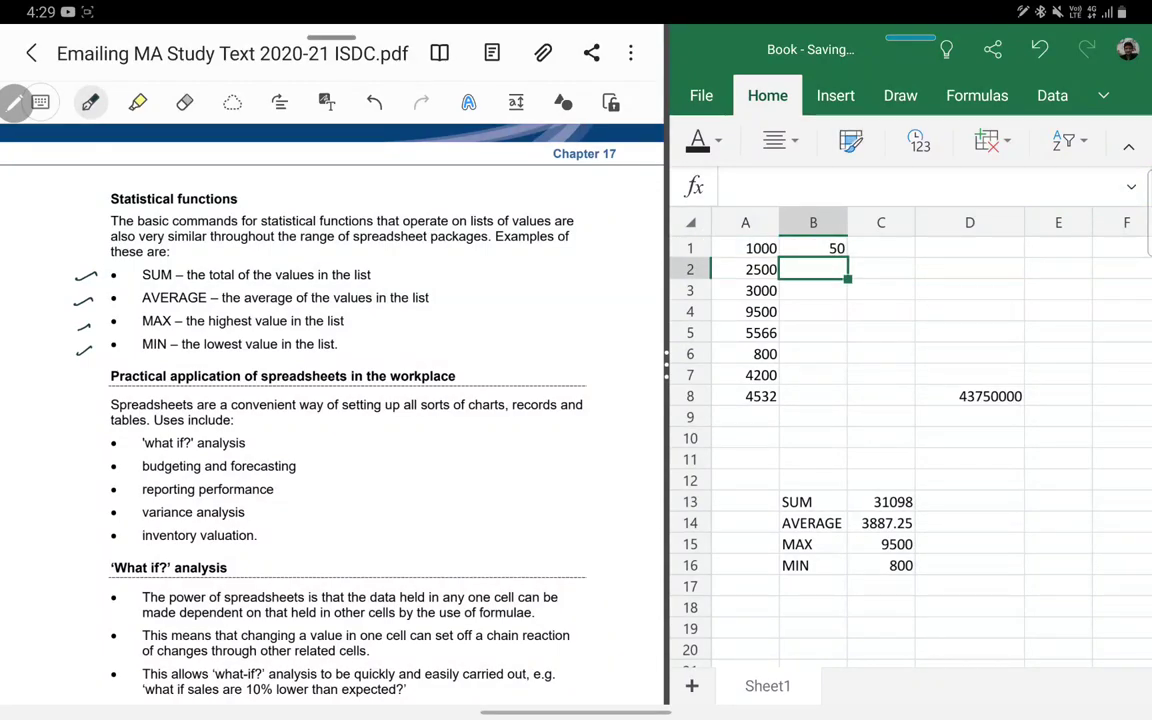
left_click(880, 248)
Step: Enter =A1+B1 in C1 to show 1050, then select B1:C1 for copying
type("= ")
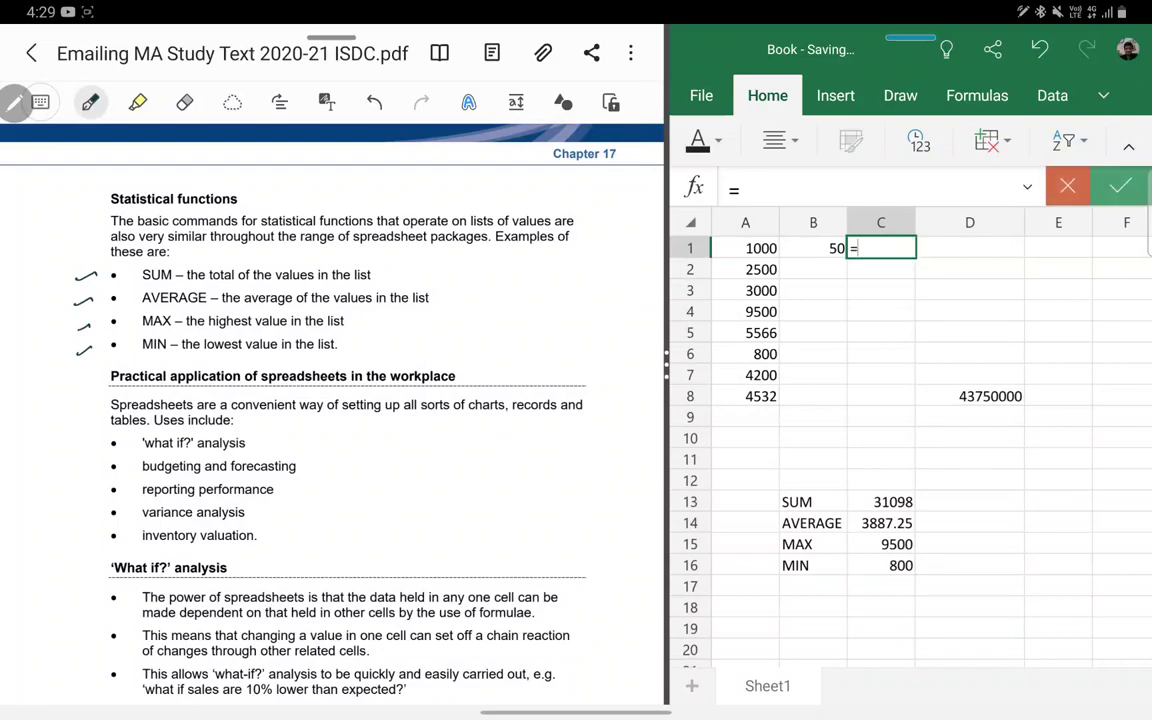
type("A1 ")
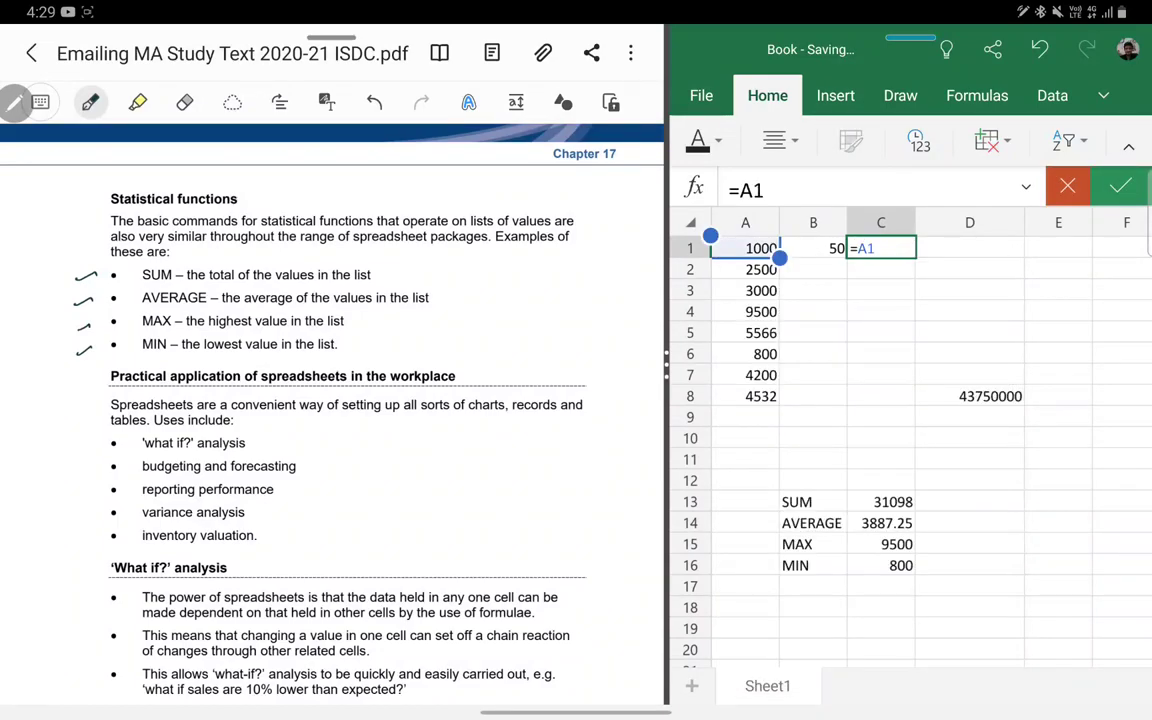
type("+")
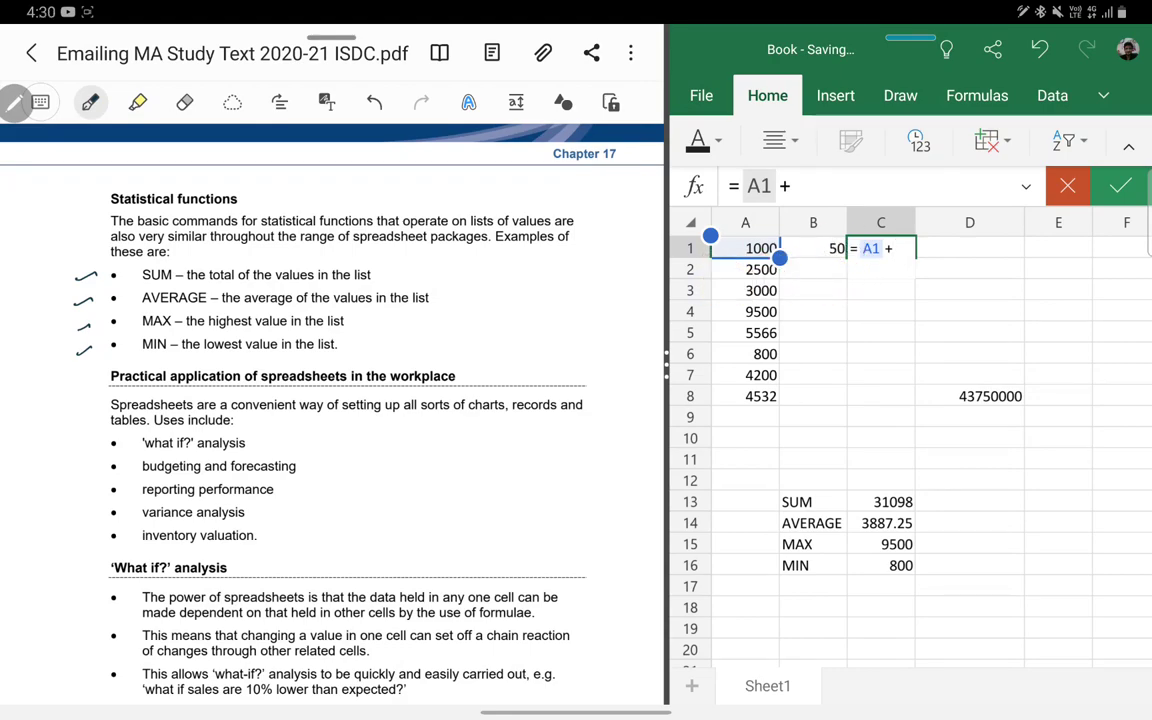
type("B1")
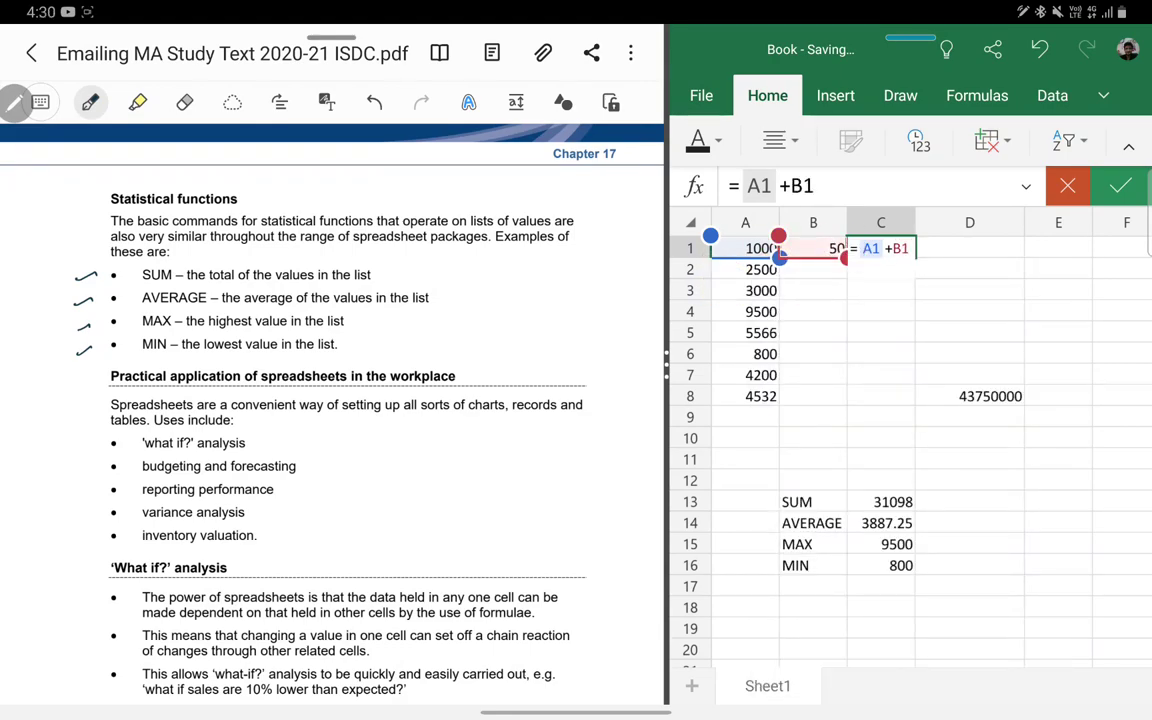
key("Return")
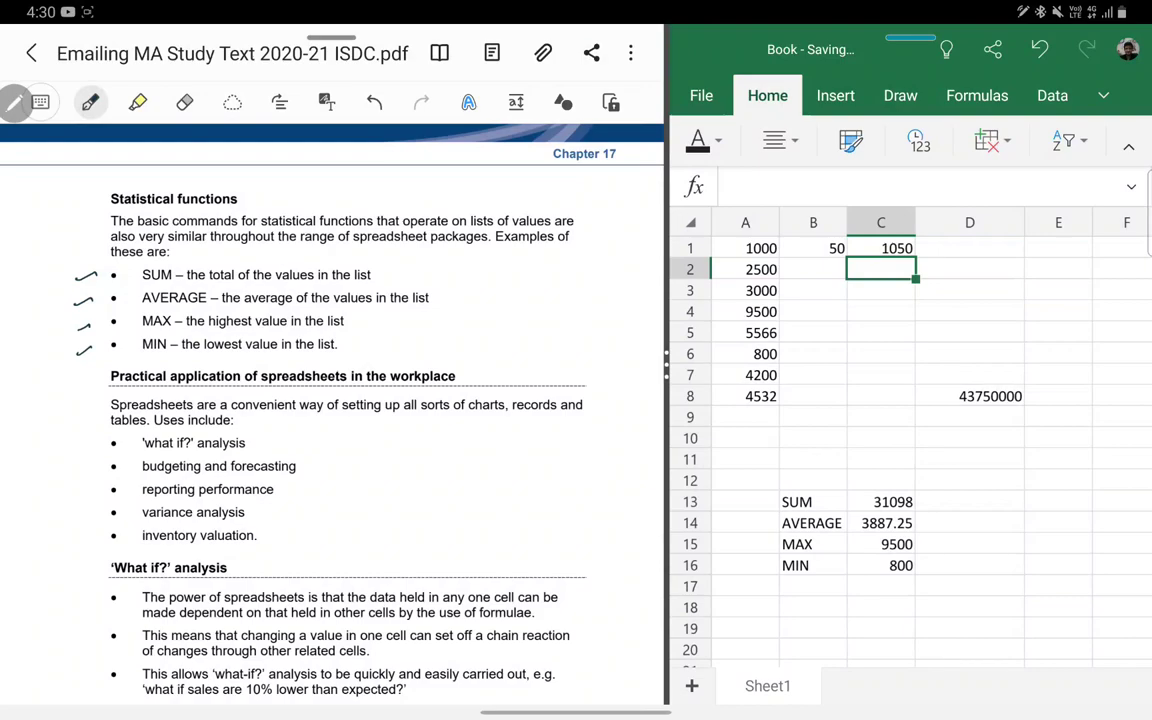
left_click(870, 288)
left_click(813, 248)
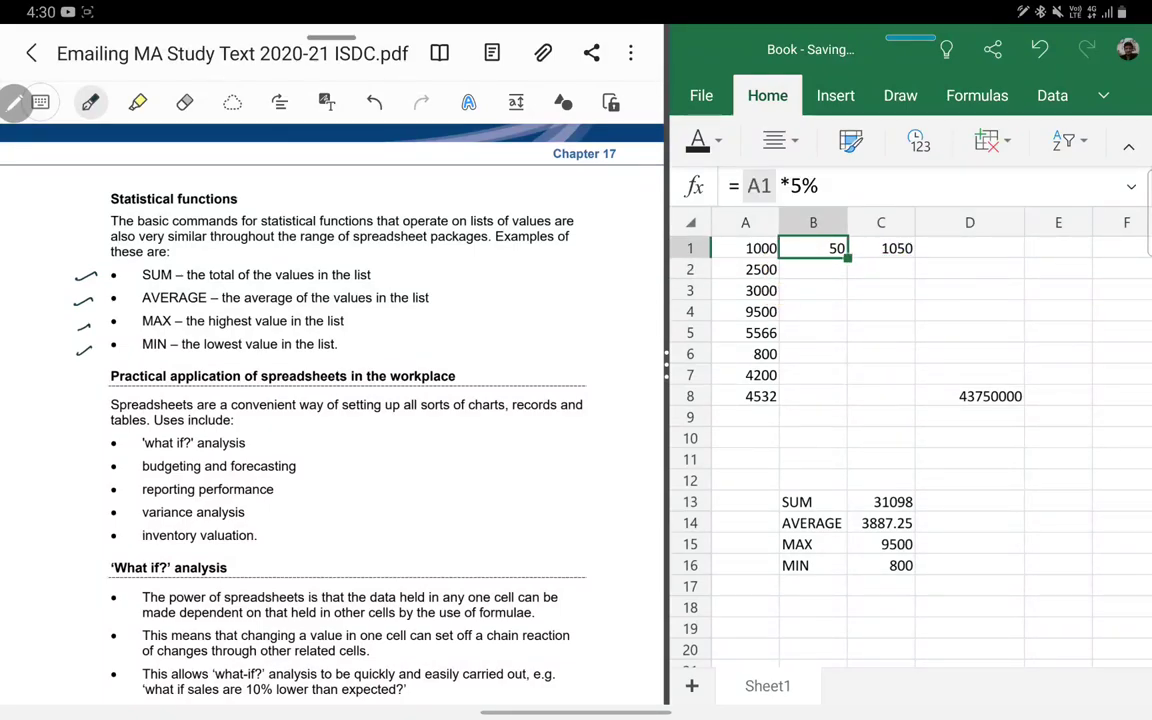
key("shift+Right")
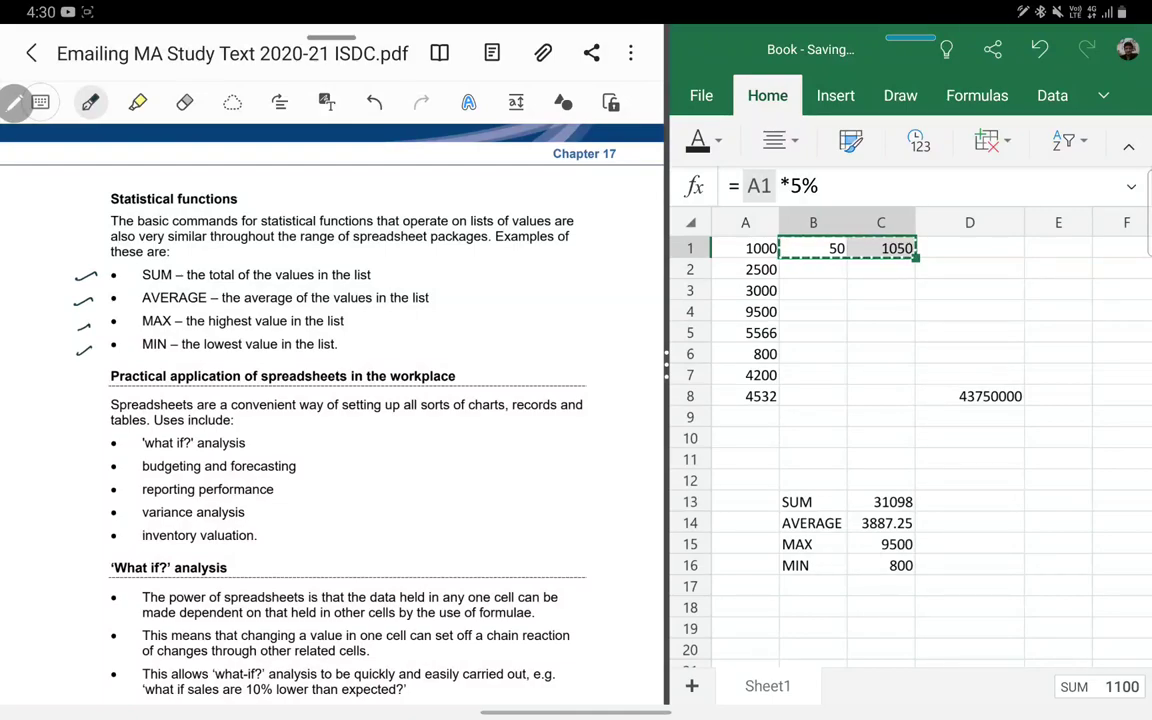
Step: Paste the row 1 formulas into B2:C8, e.g. 125 and 2625 in row 2
left_click(813, 269)
left_click_drag(847, 279, 847, 406)
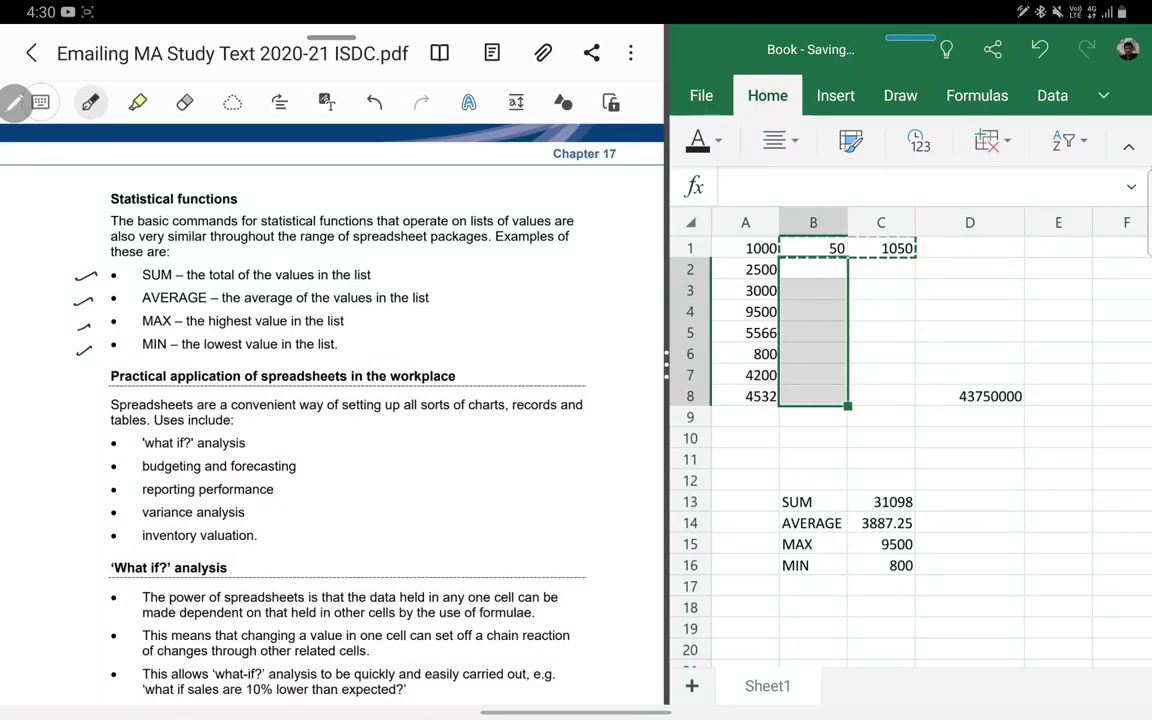
key("ctrl+v")
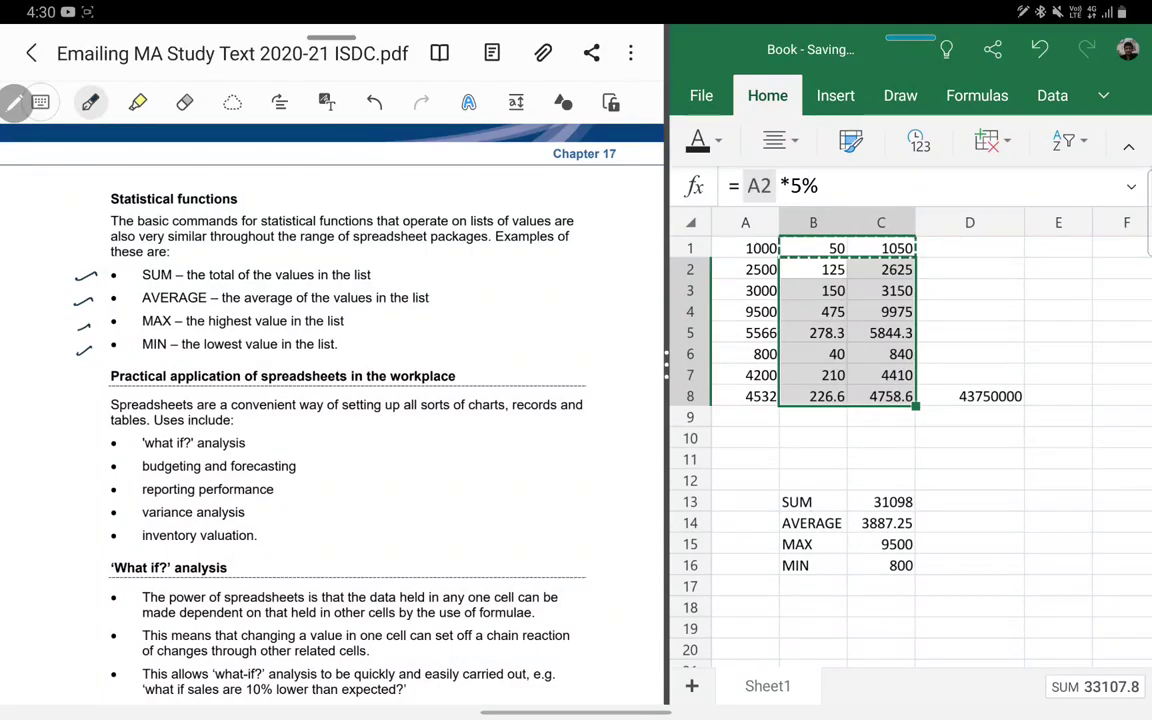
Step: Check the copied 5% and total formulas in columns B and C against row 1
left_click(881, 269)
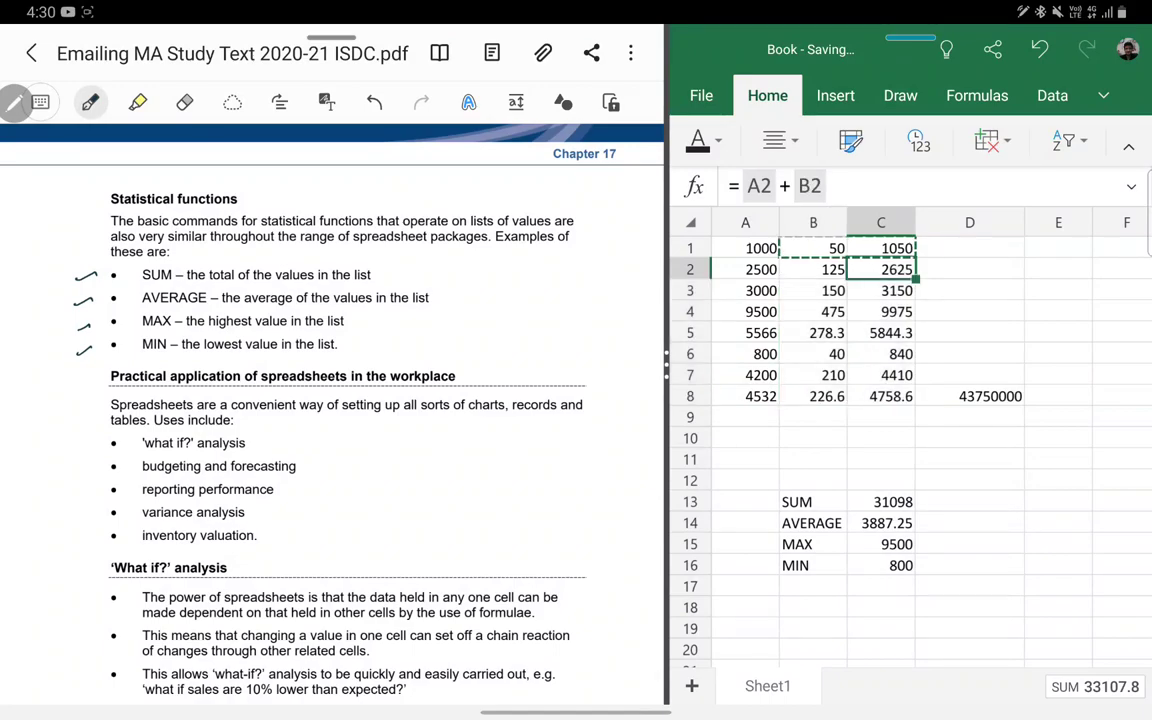
left_click(813, 269)
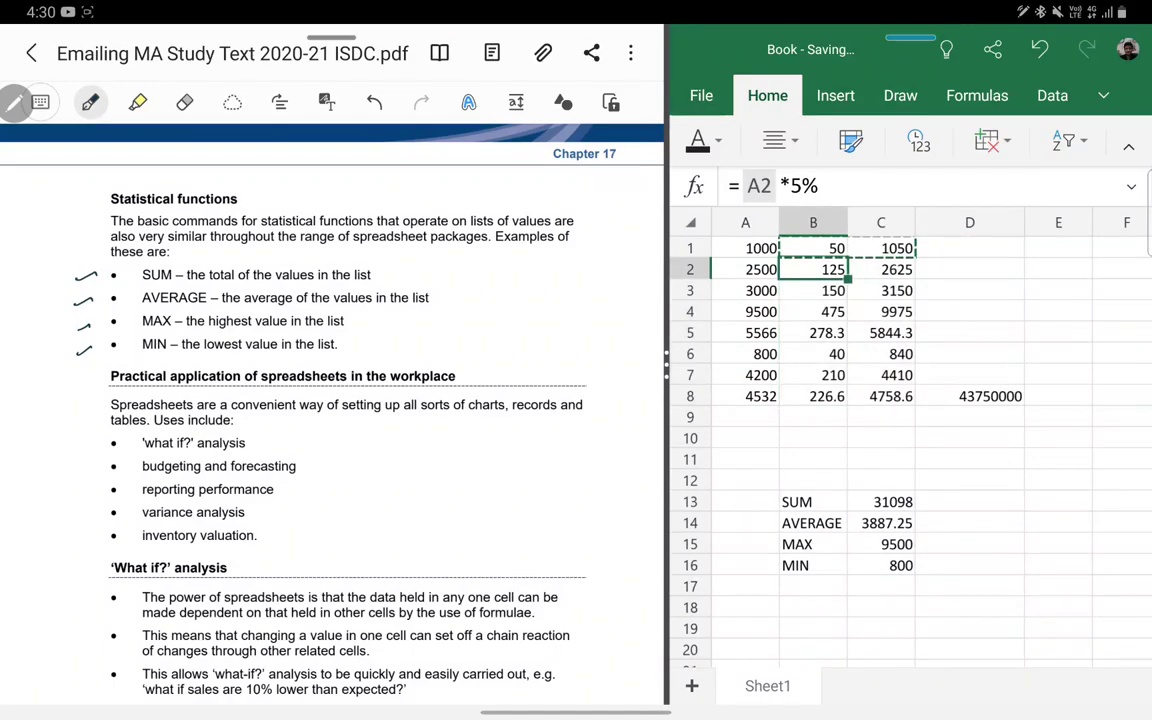
left_click(813, 248)
left_click(881, 248)
left_click(881, 311)
left_click(881, 375)
left_click(881, 396)
left_click(881, 354)
left_click(881, 311)
left_click(881, 248)
left_click(881, 269)
left_click(881, 333)
left_click(881, 396)
left_click(881, 375)
left_click(881, 333)
left_click(881, 290)
left_click(881, 248)
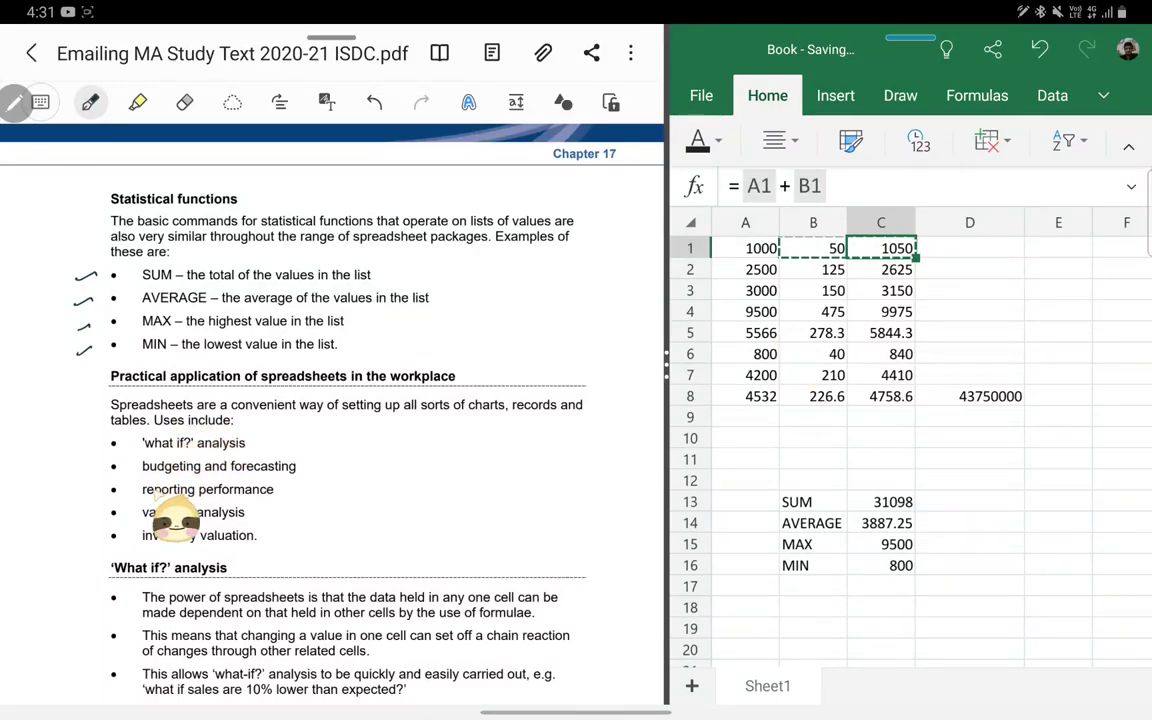
Step: Underline 'that', 'use of formulae', 'changing a value in one cell' and the chain-reaction phrase
scroll(330, 410, "down", 2)
scroll(330, 400, "down", 2)
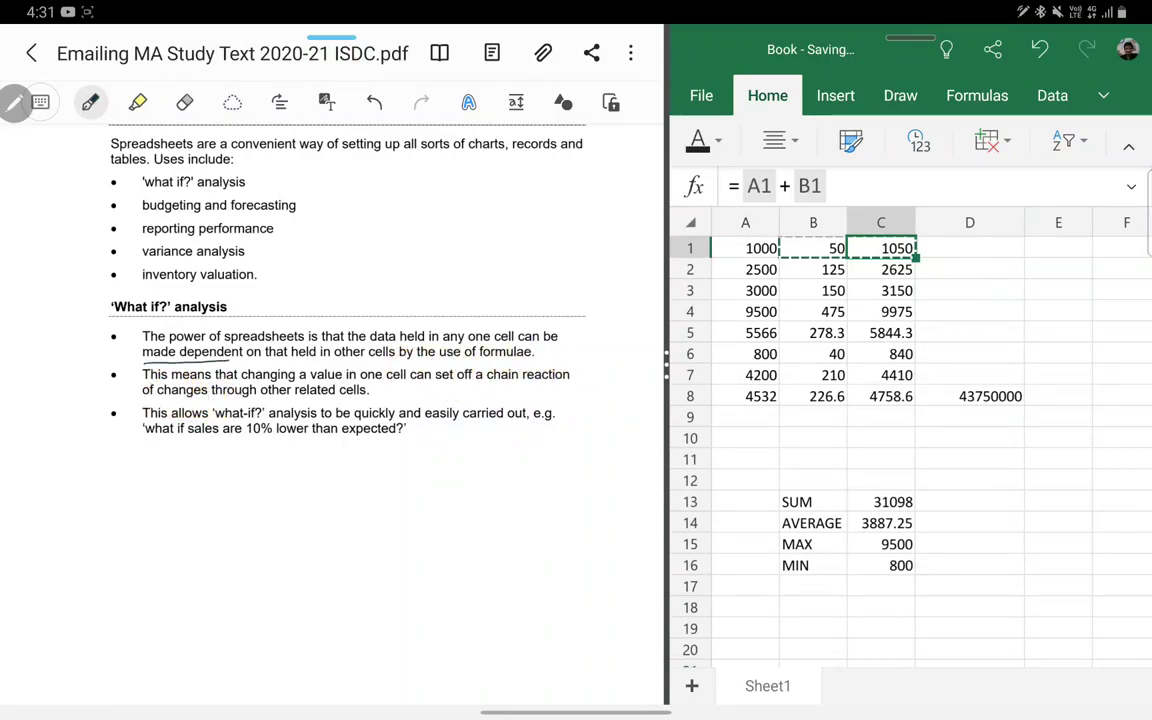
left_click_drag(265, 358, 290, 358)
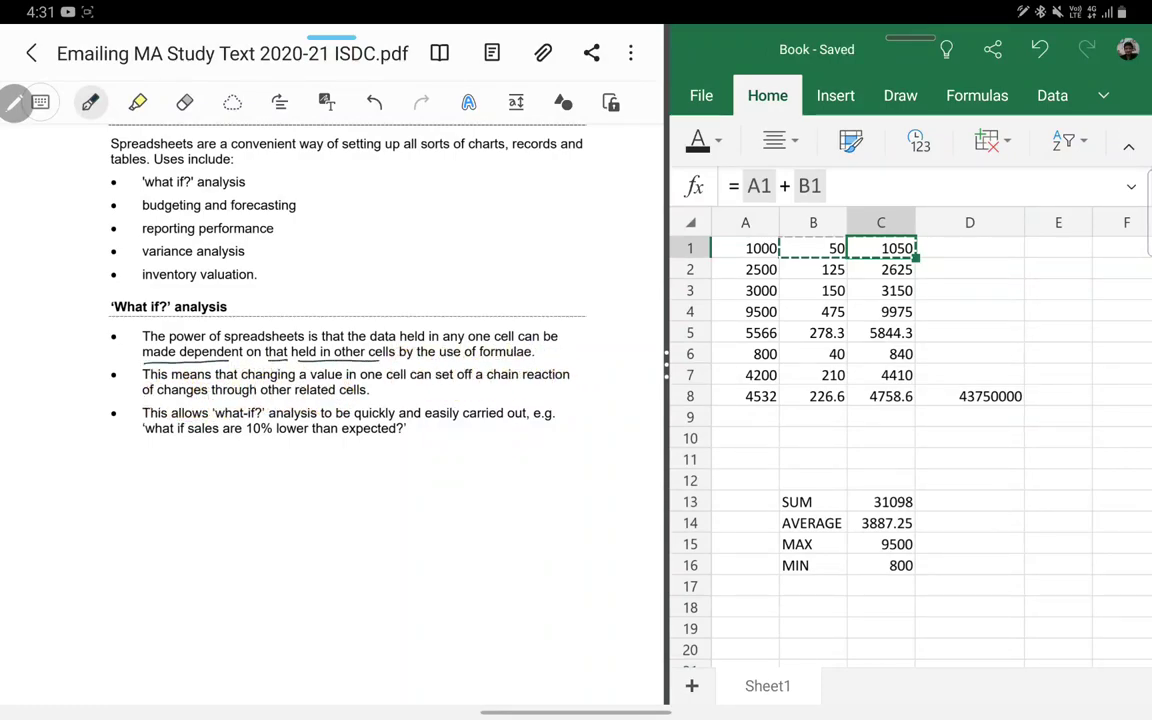
left_click_drag(437, 358, 532, 358)
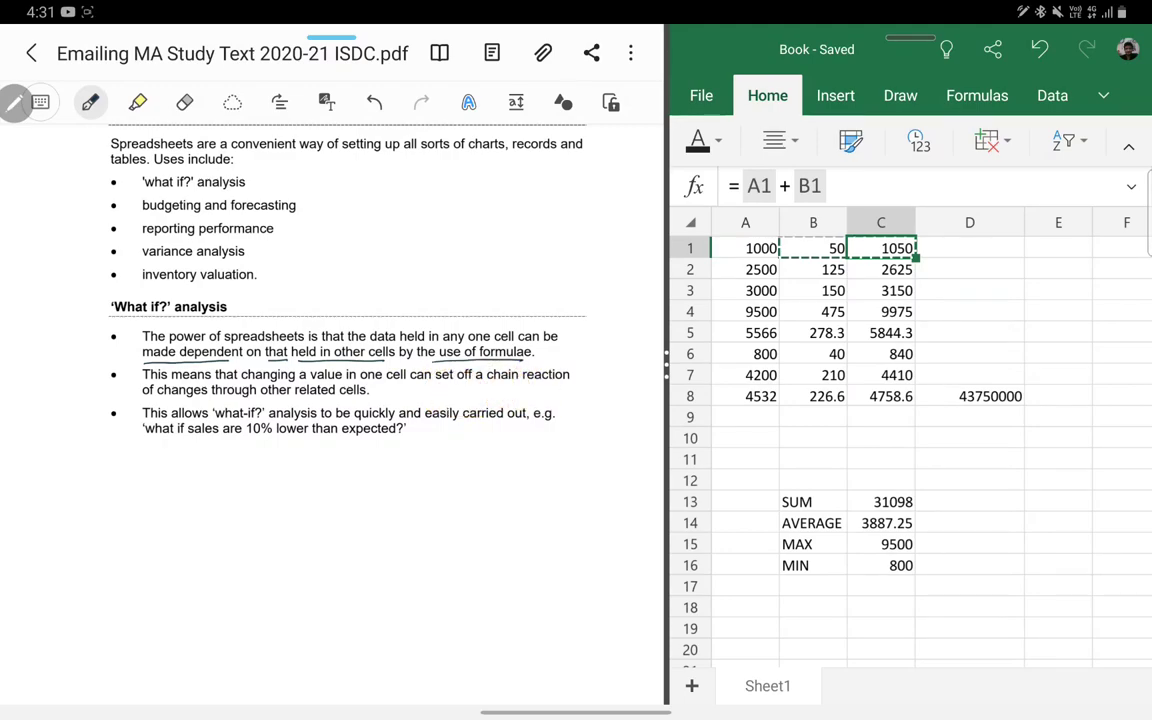
left_click(880, 502)
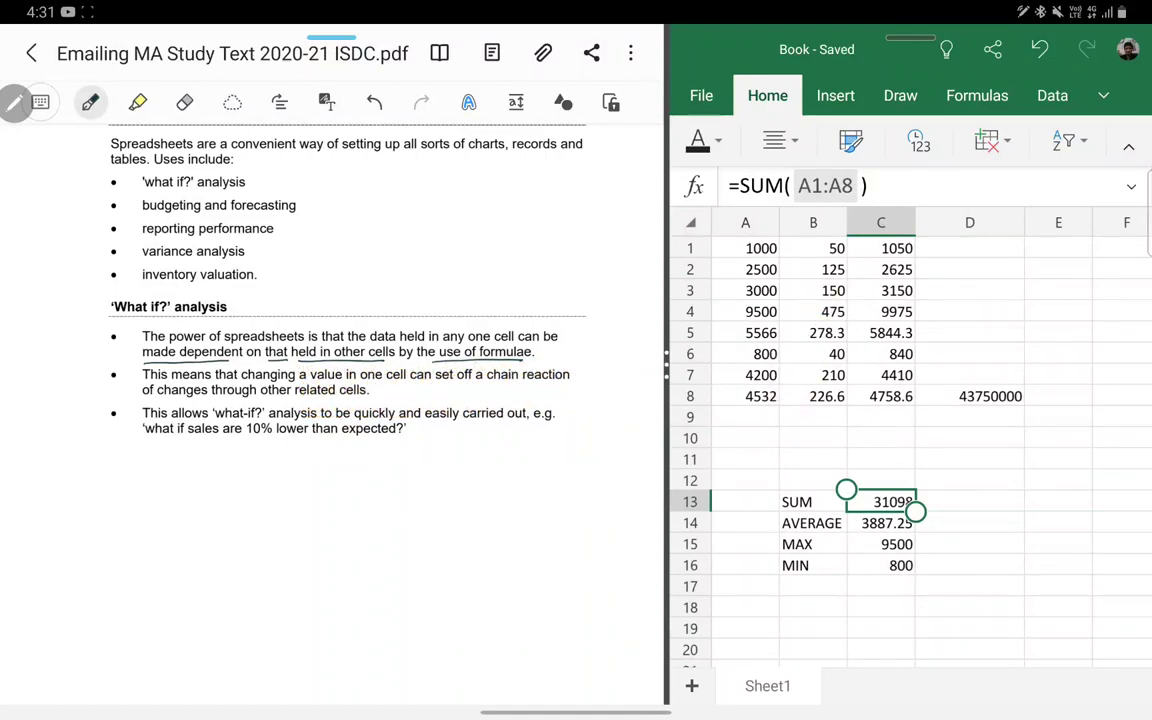
left_click_drag(241, 380, 405, 379)
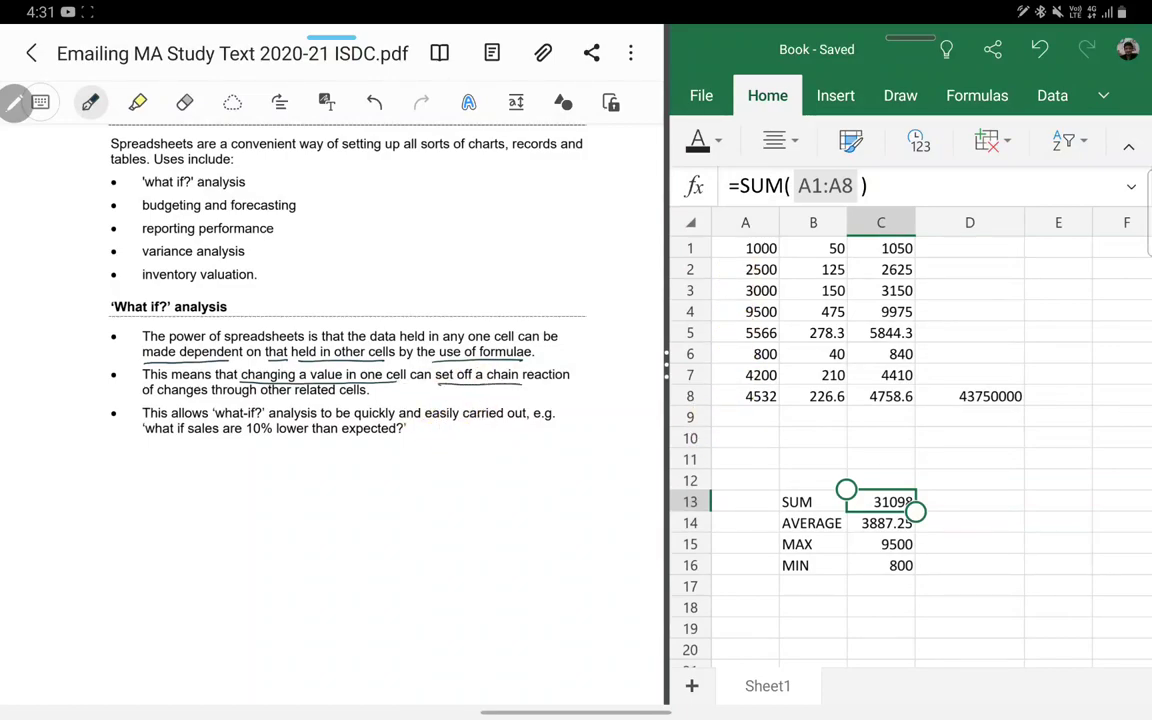
left_click_drag(157, 397, 367, 397)
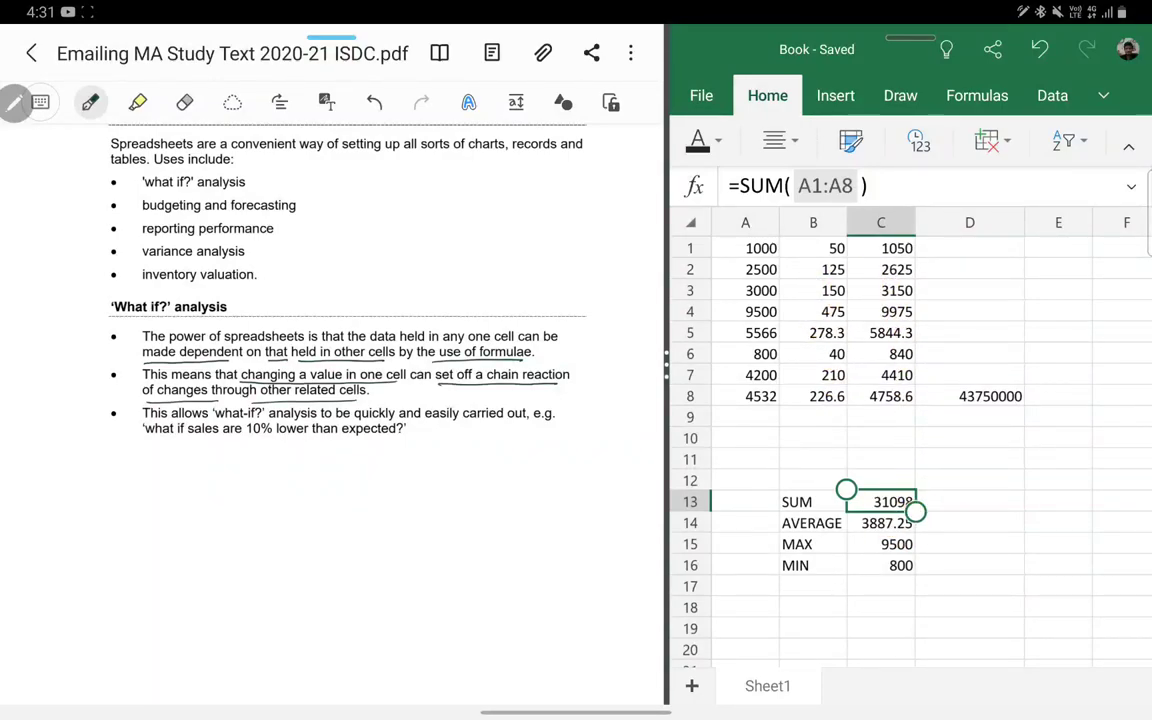
left_click(755, 311)
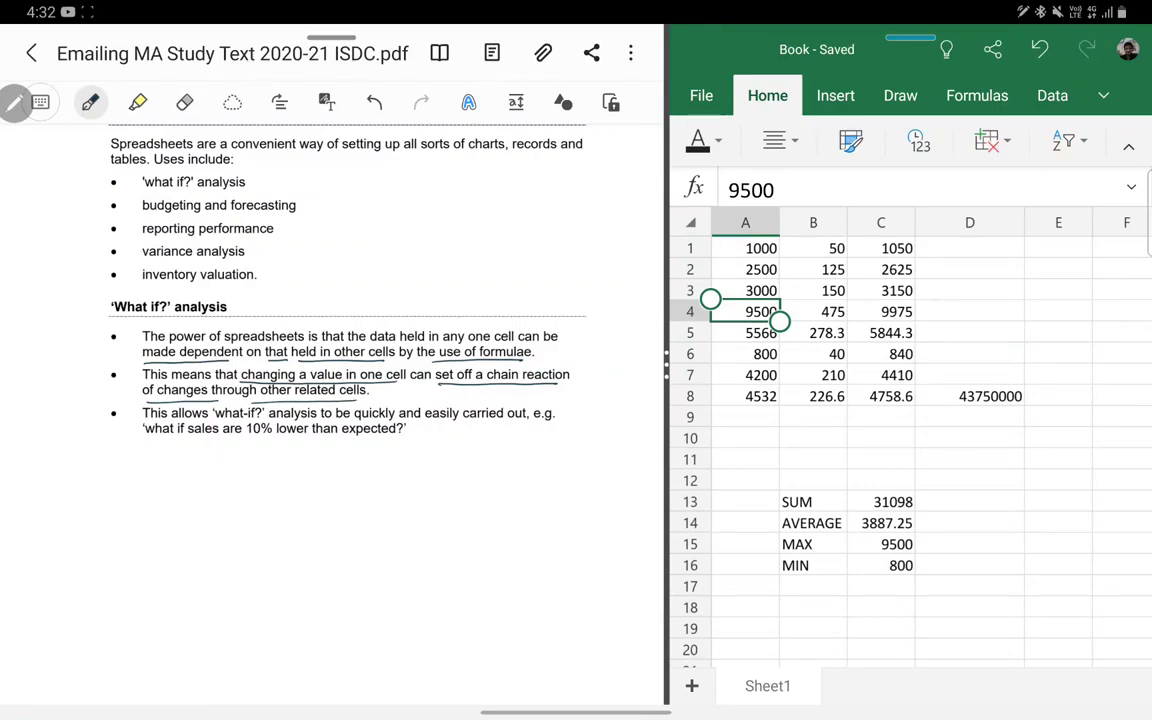
Step: Set A4 to 15590, then underline 'quickly and easily carried out', 'what if' and 'than expected'
type("155")
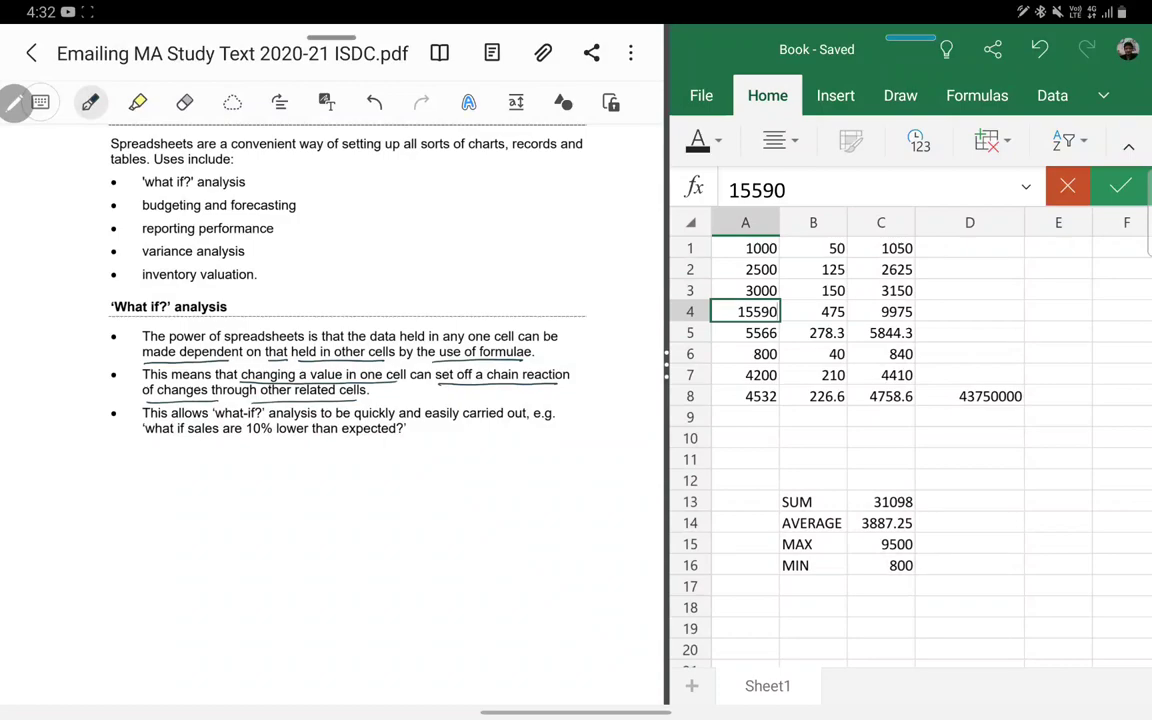
key("Return")
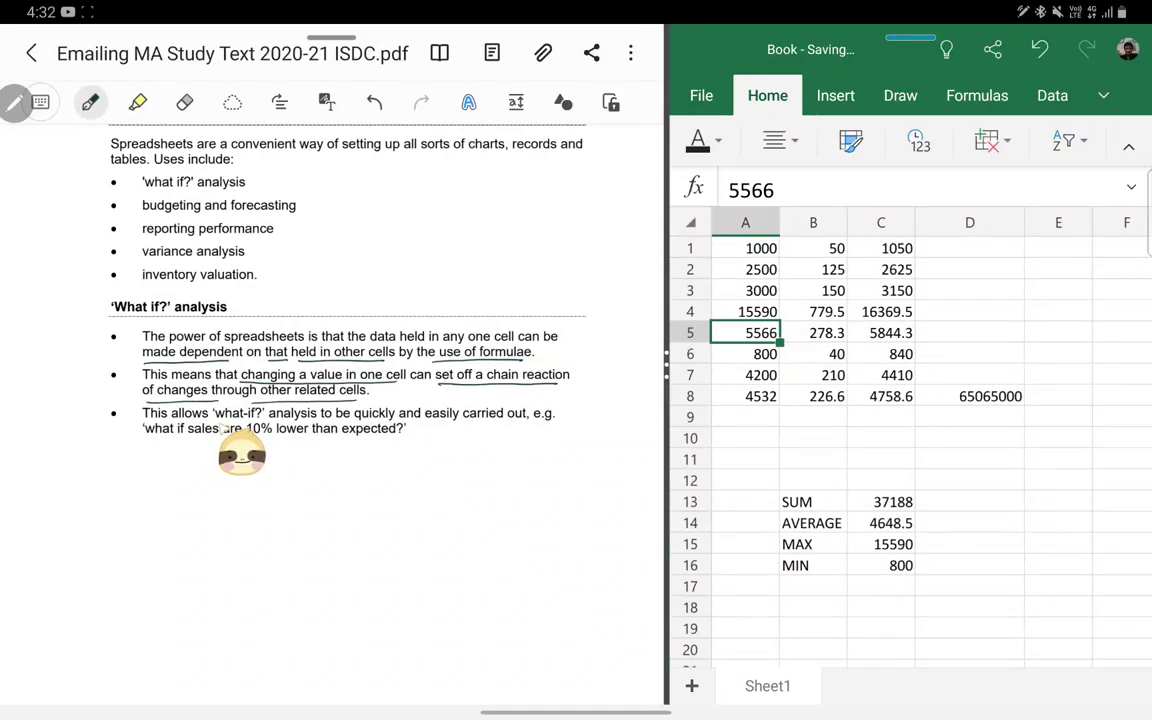
left_click_drag(336, 421, 521, 420)
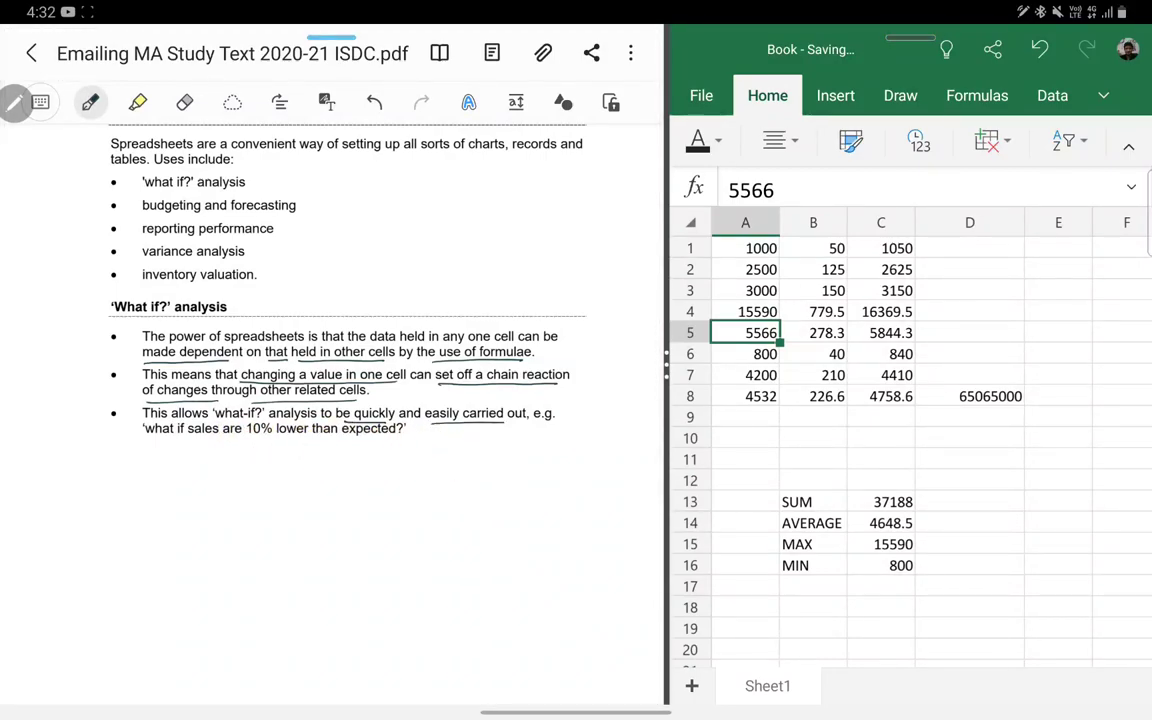
left_click_drag(146, 437, 190, 436)
left_click_drag(266, 422, 398, 436)
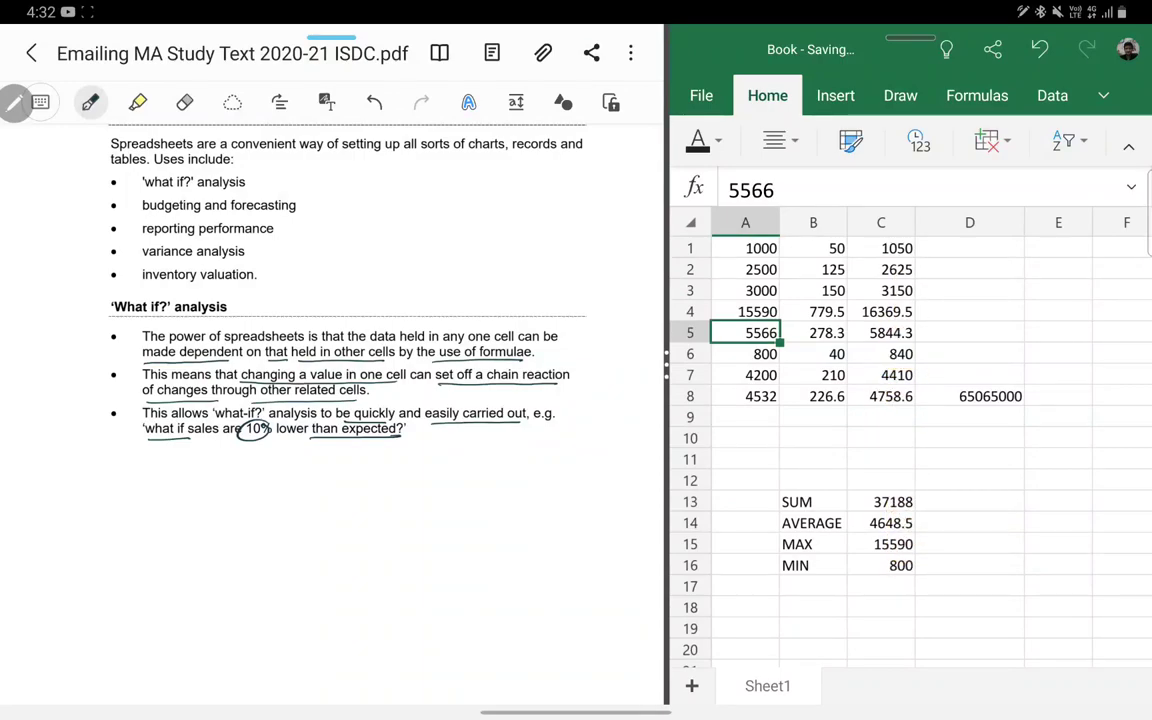
left_click_drag(770, 337, 758, 337)
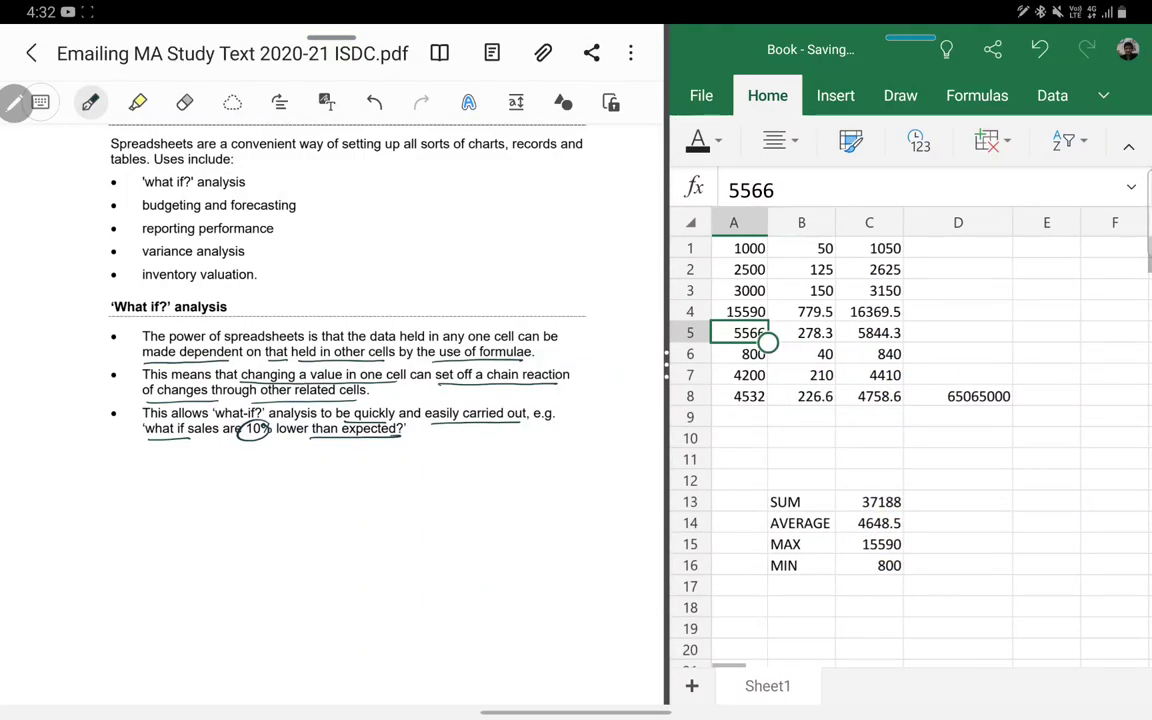
Step: Copy C13:C16 into E13:E16, giving 39047.4, 4880.93, 16369.5 and 840
left_click(869, 501)
left_click_drag(913, 513, 915, 573)
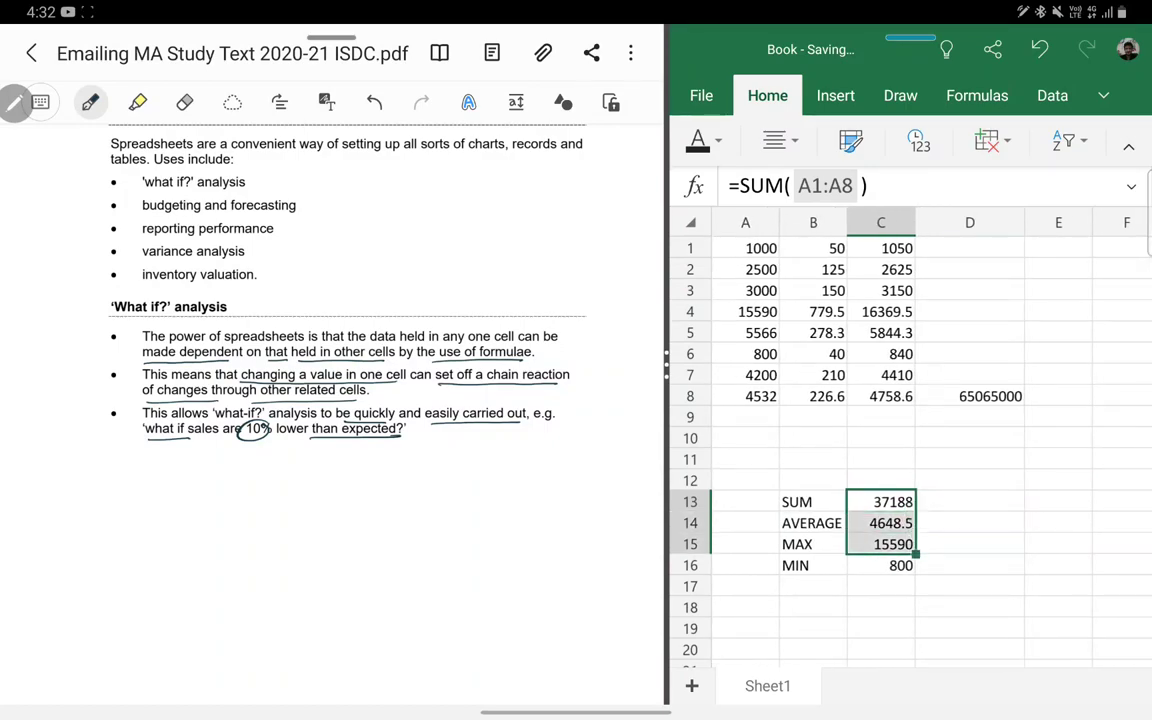
left_click(1058, 501)
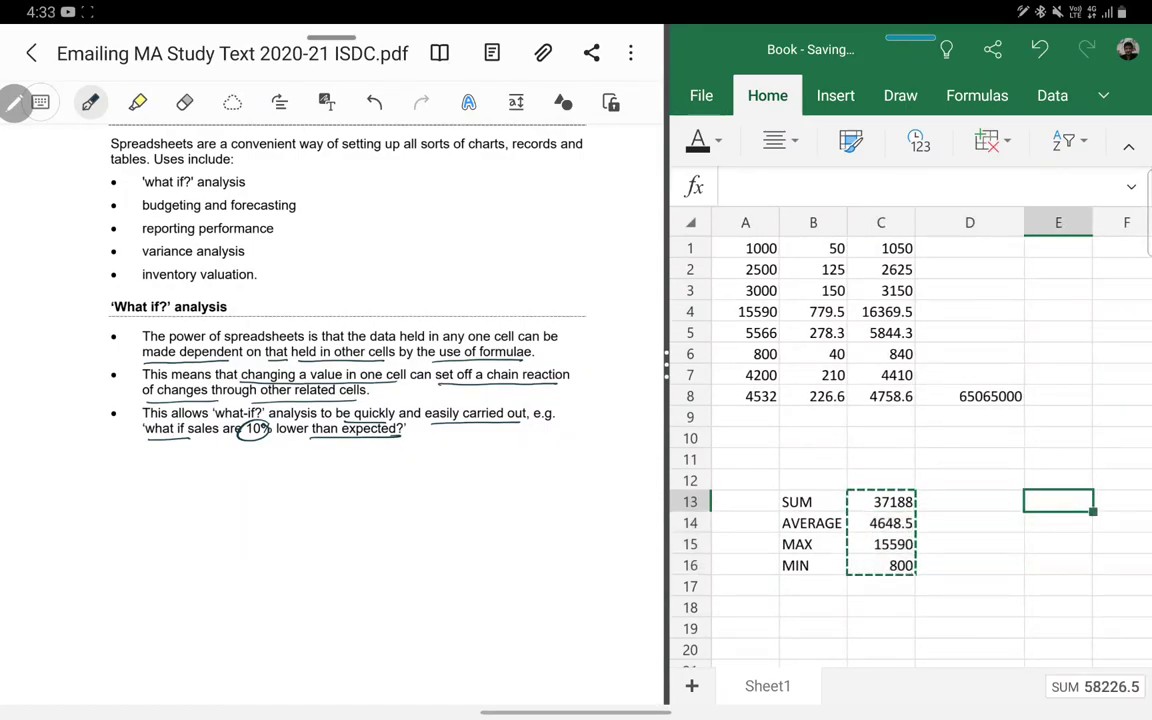
type("39047.4 4880.93 16369.5 840")
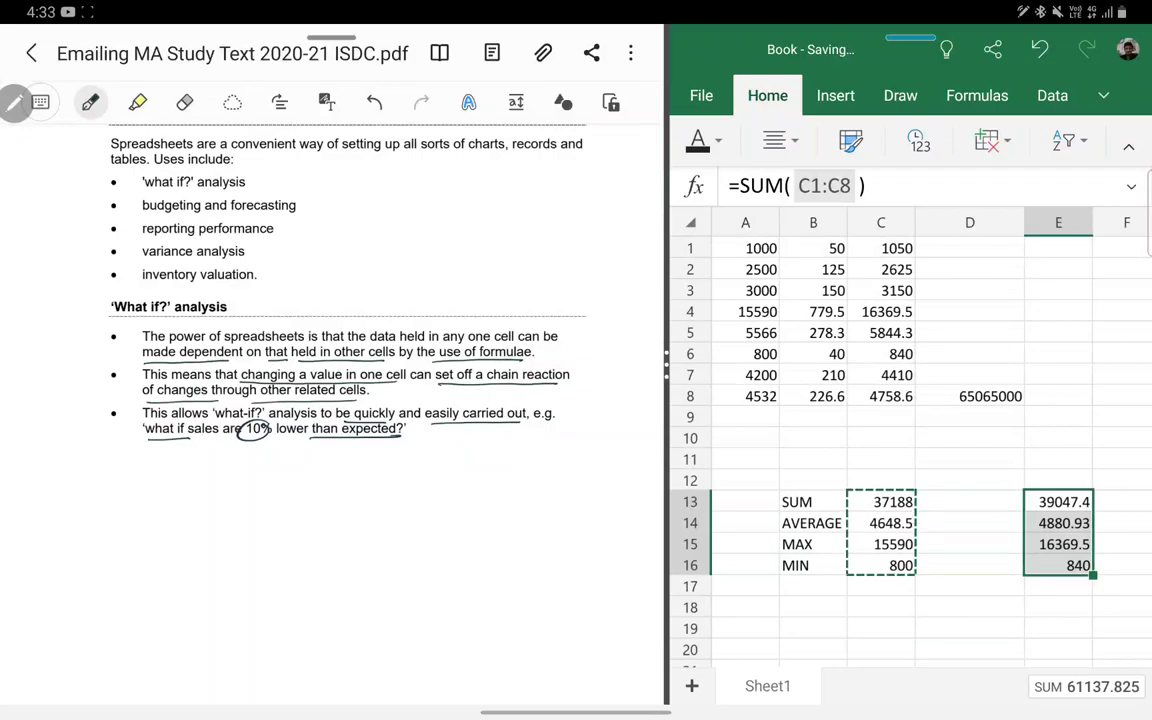
left_click(970, 565)
left_click(1058, 501)
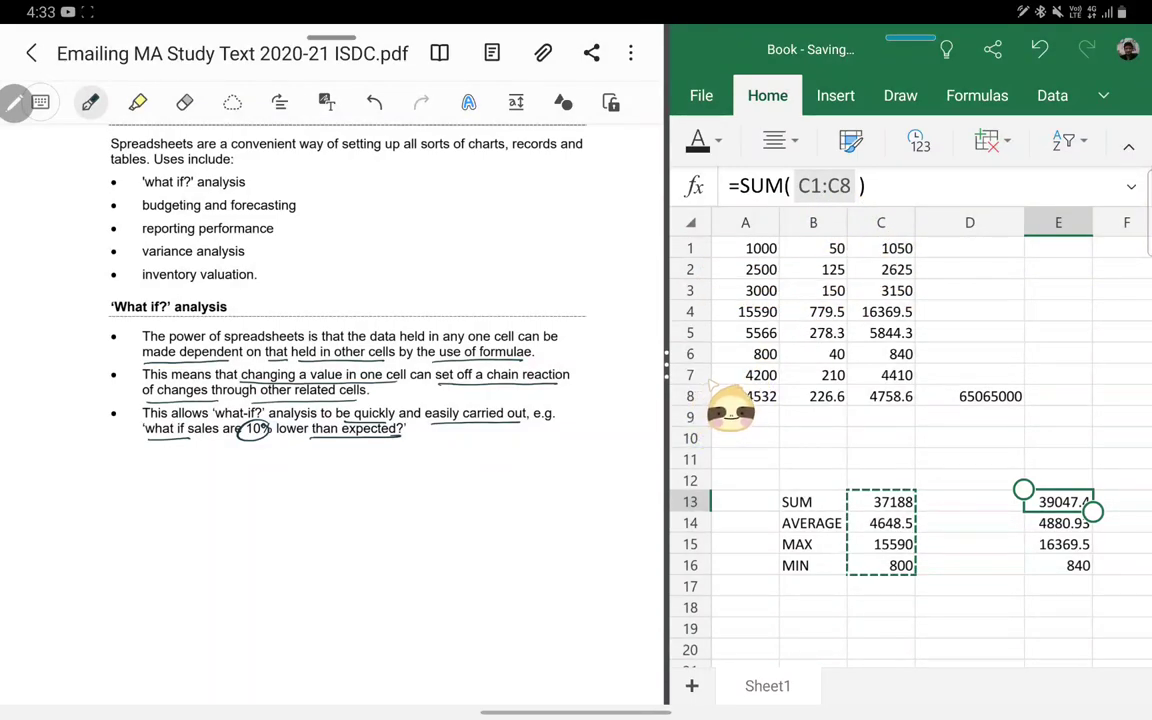
left_click(970, 587)
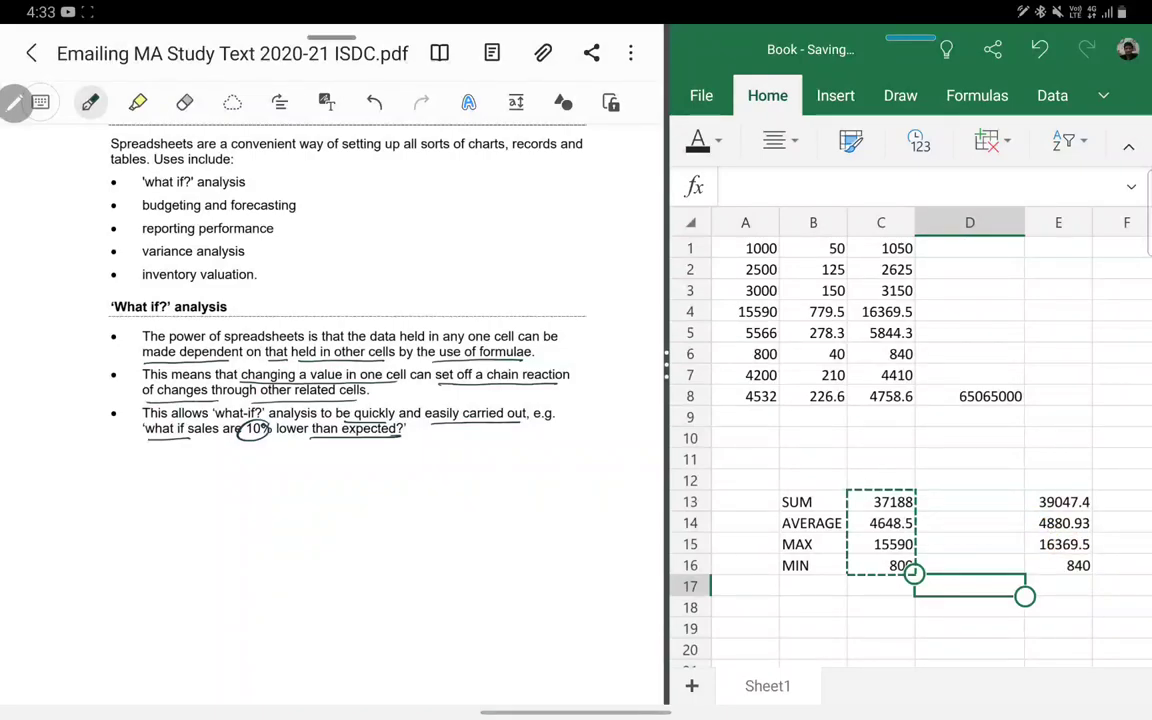
Step: Change B4's formula to =A4*10%, returning 1559 and lifting C4 to 17149
left_click(813, 312)
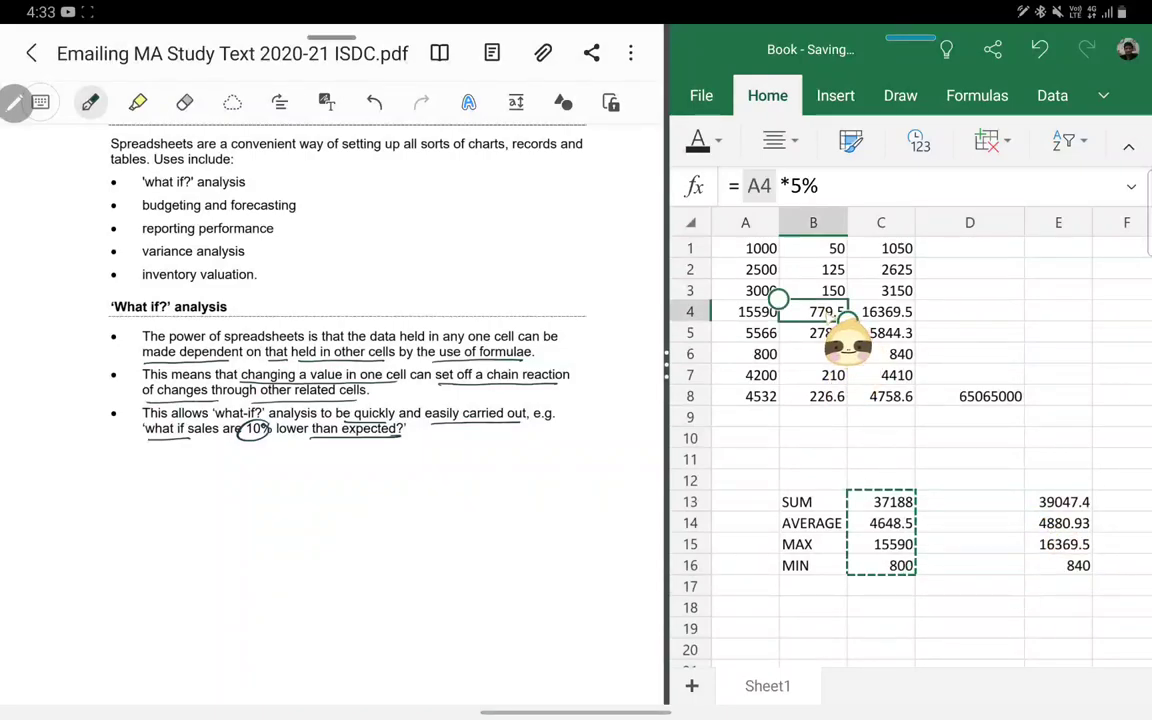
left_click(803, 186)
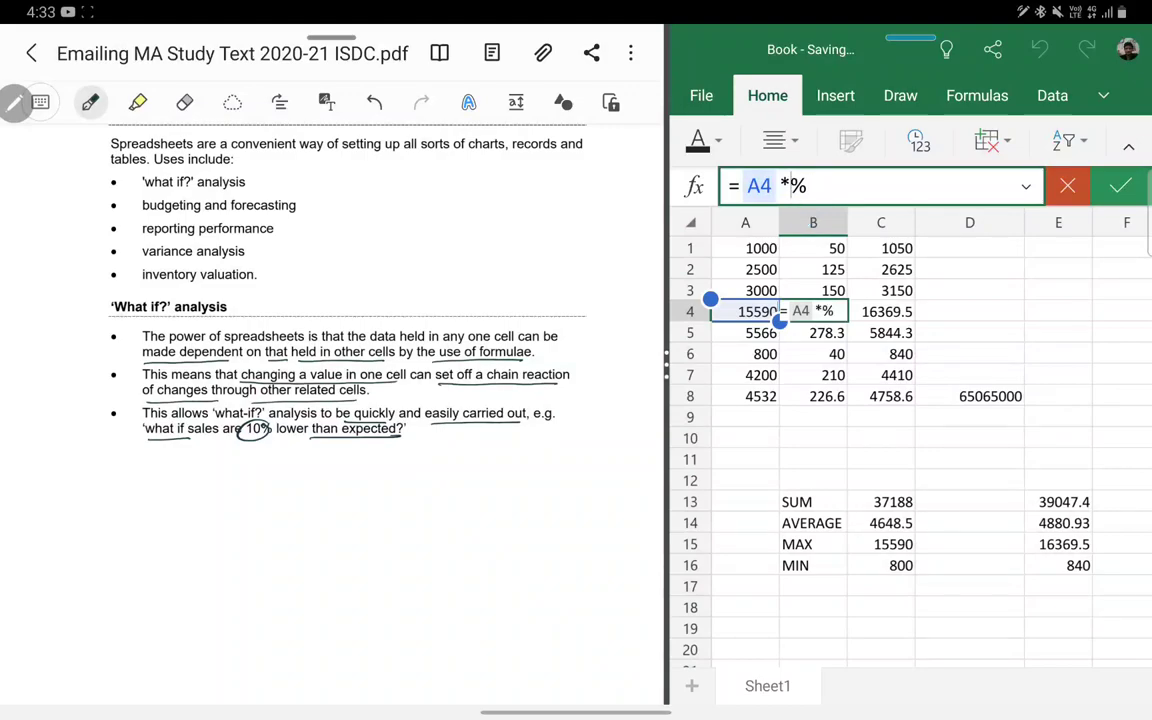
type("10")
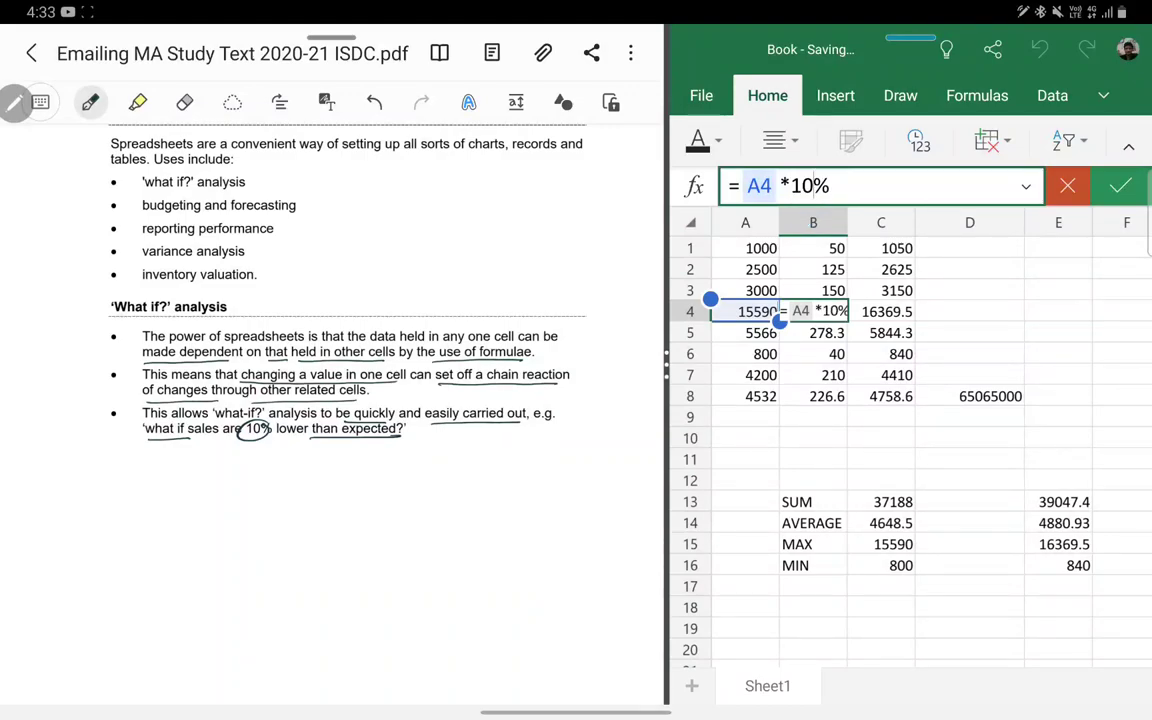
key("Return")
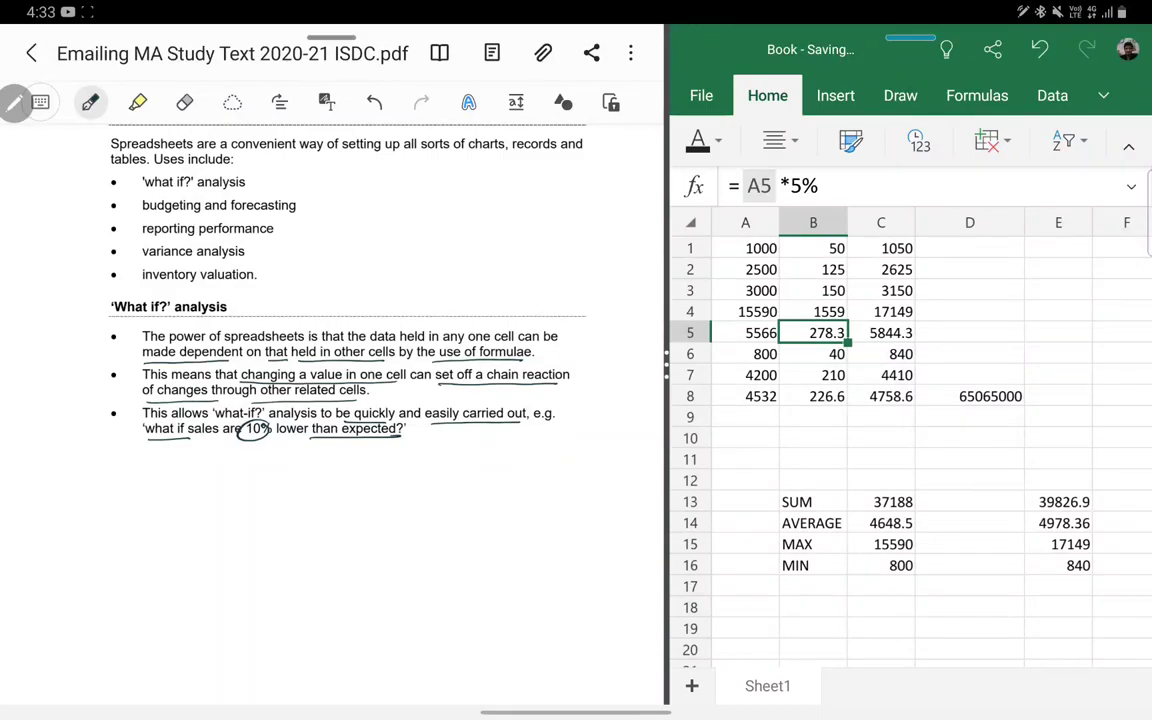
Step: Scroll down to the Budgeting and forecasting page with the revised cash flow forecast
scroll(330, 400, "down", 10)
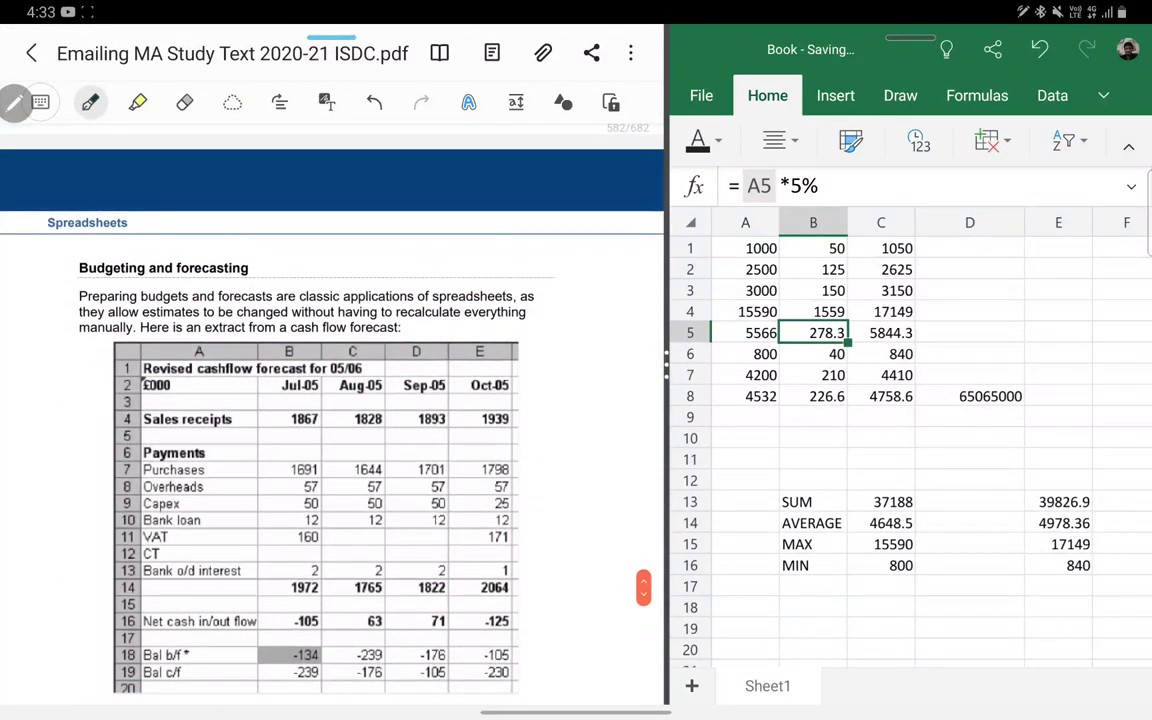
scroll(330, 400, "down", 2)
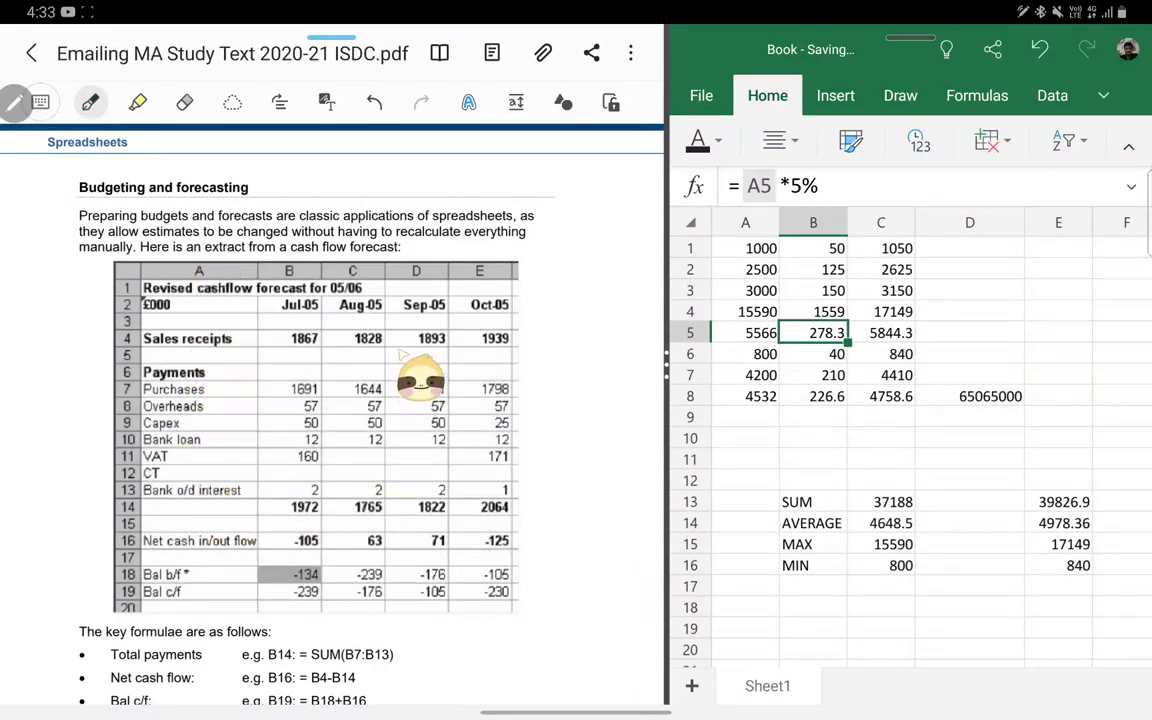
scroll(212, 354, "down", 1)
scroll(220, 300, "down", 1)
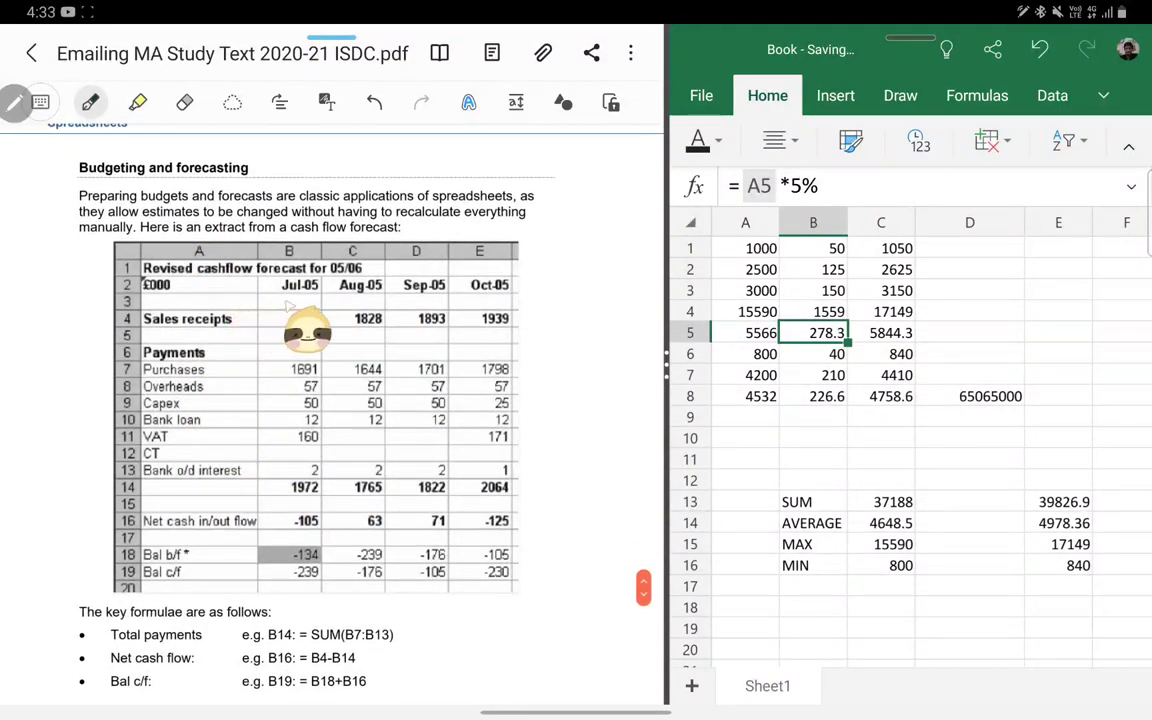
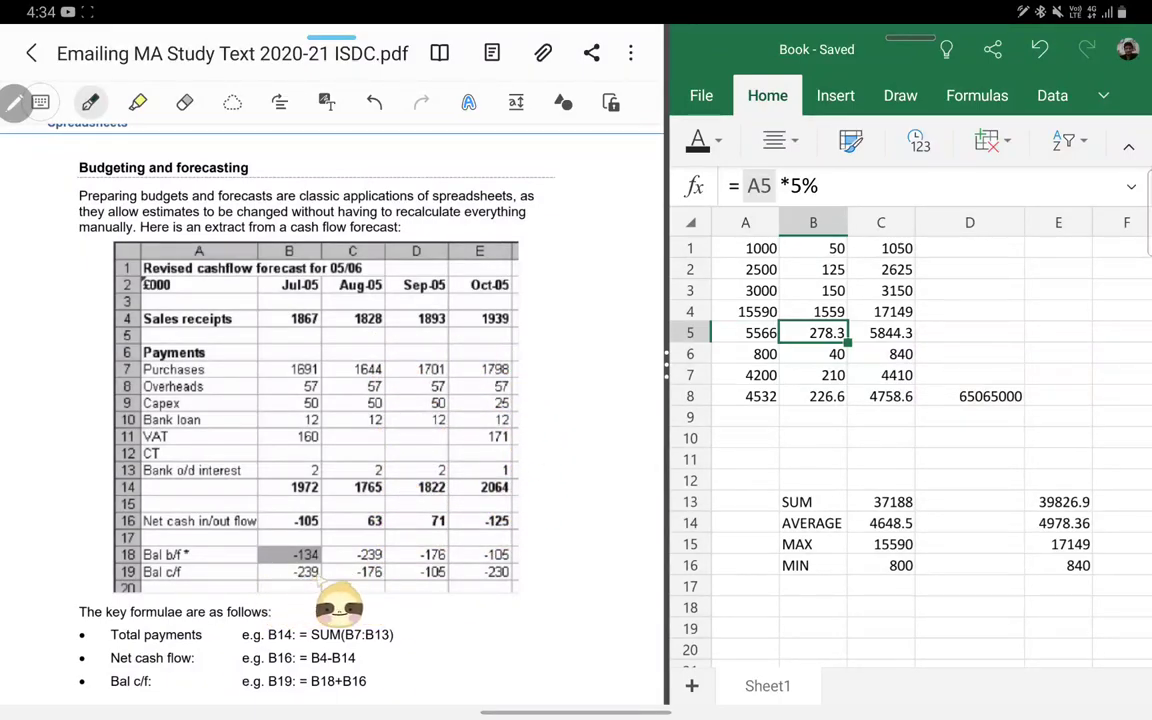
Step: Mark the -239 closing balance in row 19 and underline B19 in the Bal c/f formula line
scroll(320, 400, "down", 1)
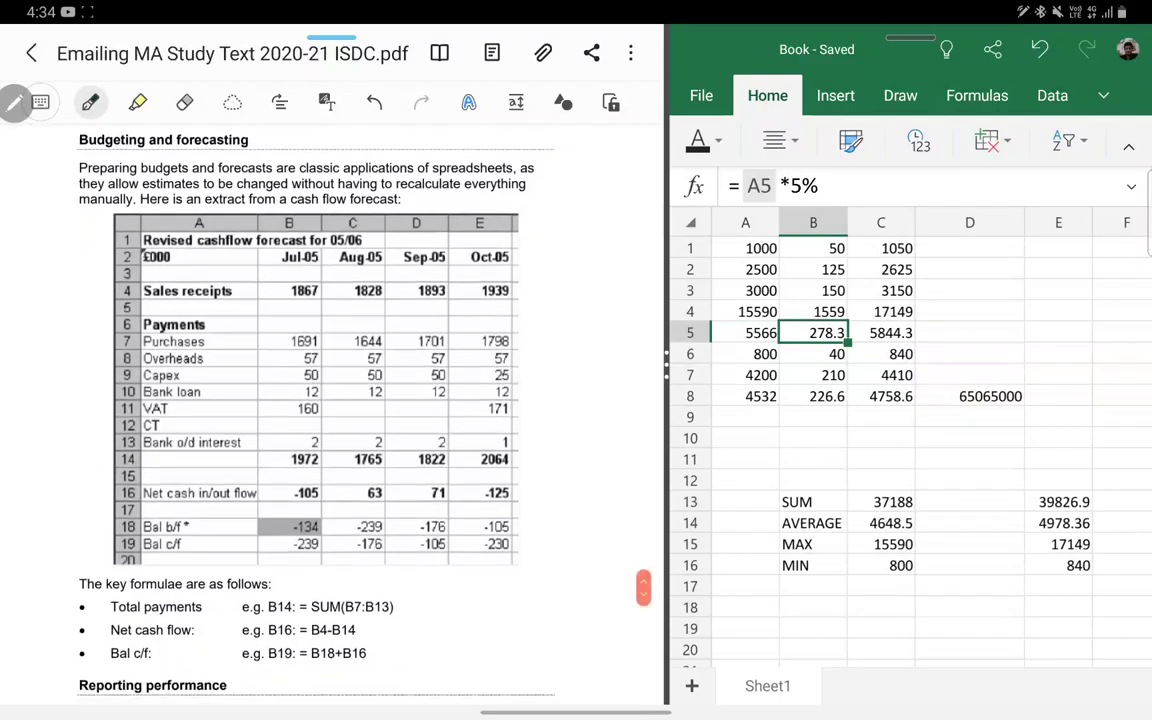
scroll(320, 400, "down", 1)
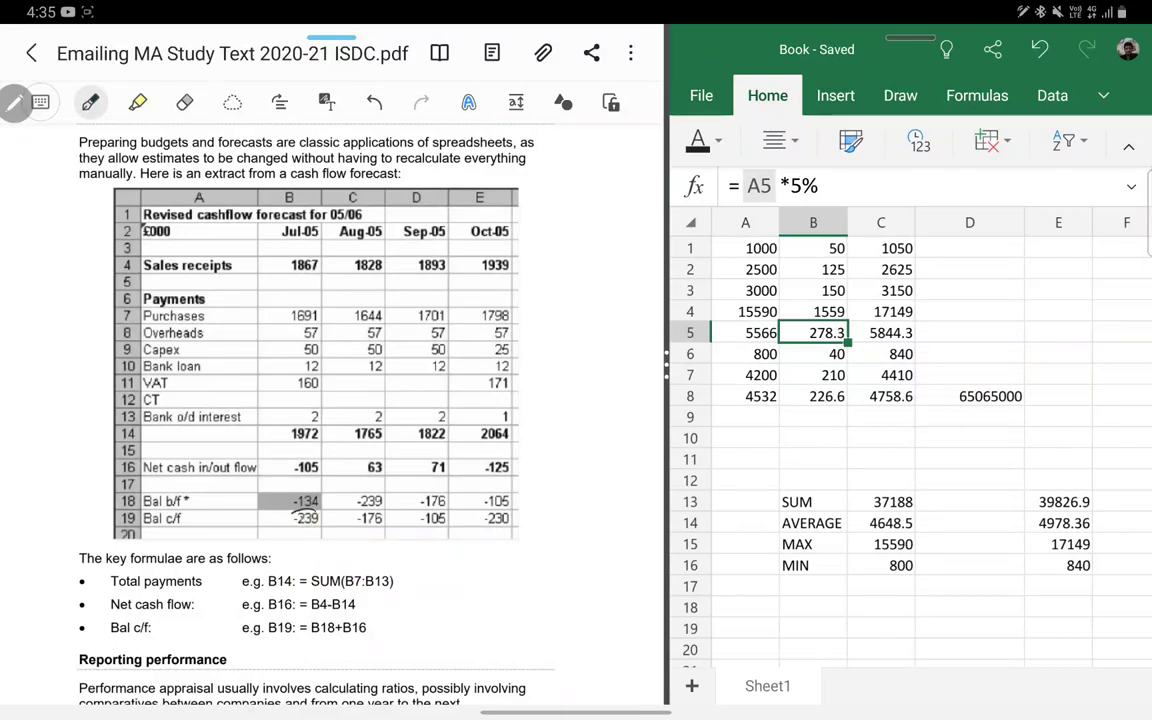
left_click_drag(268, 634, 293, 629)
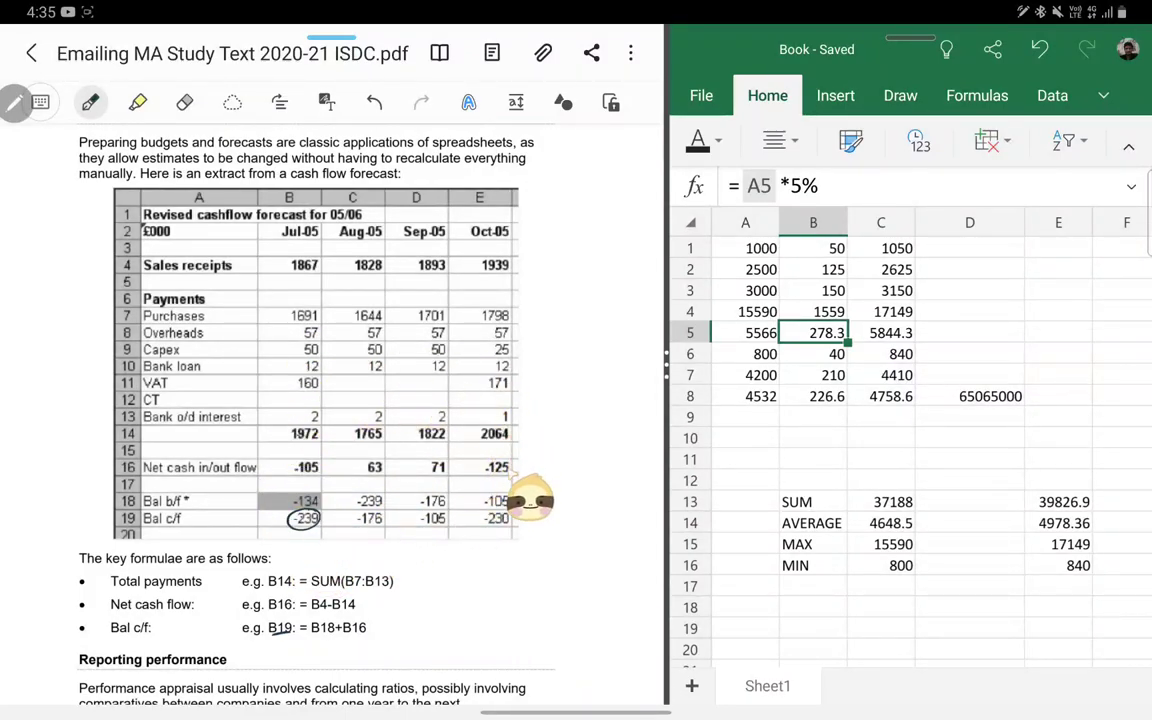
scroll(330, 380, "up", 1)
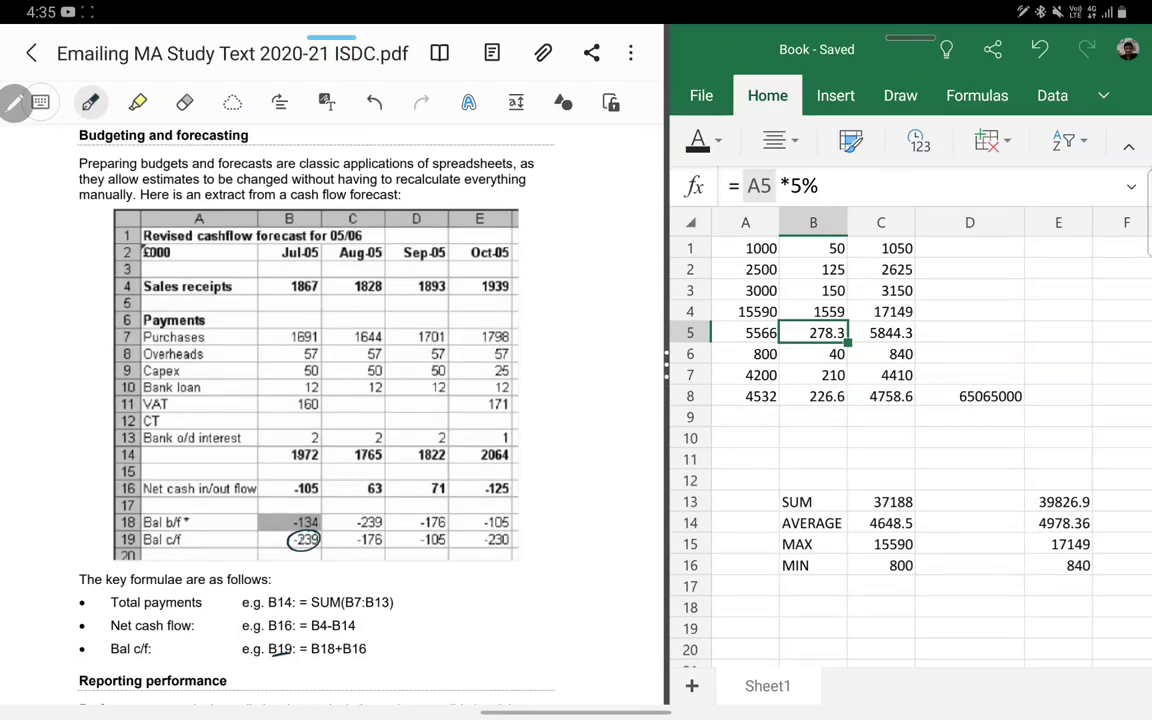
scroll(330, 400, "down", 10)
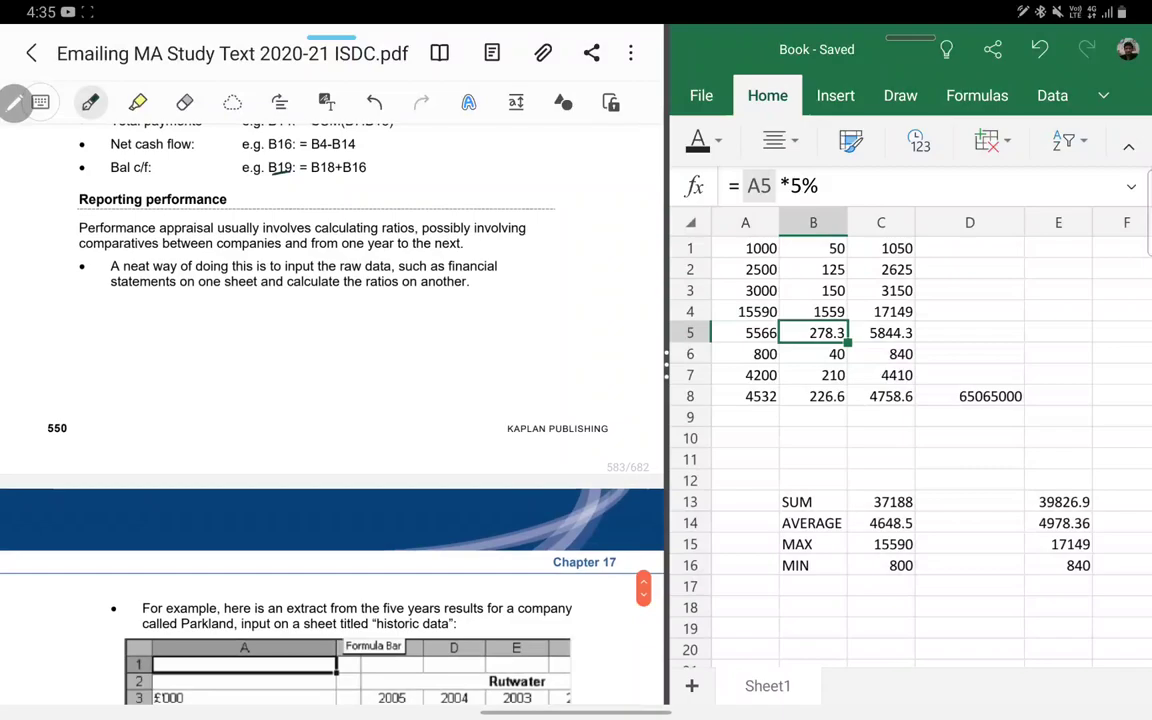
Step: Underline 'ratios' and 'possibly involving comparatives' in the Reporting performance paragraph
scroll(330, 400, "up", 5)
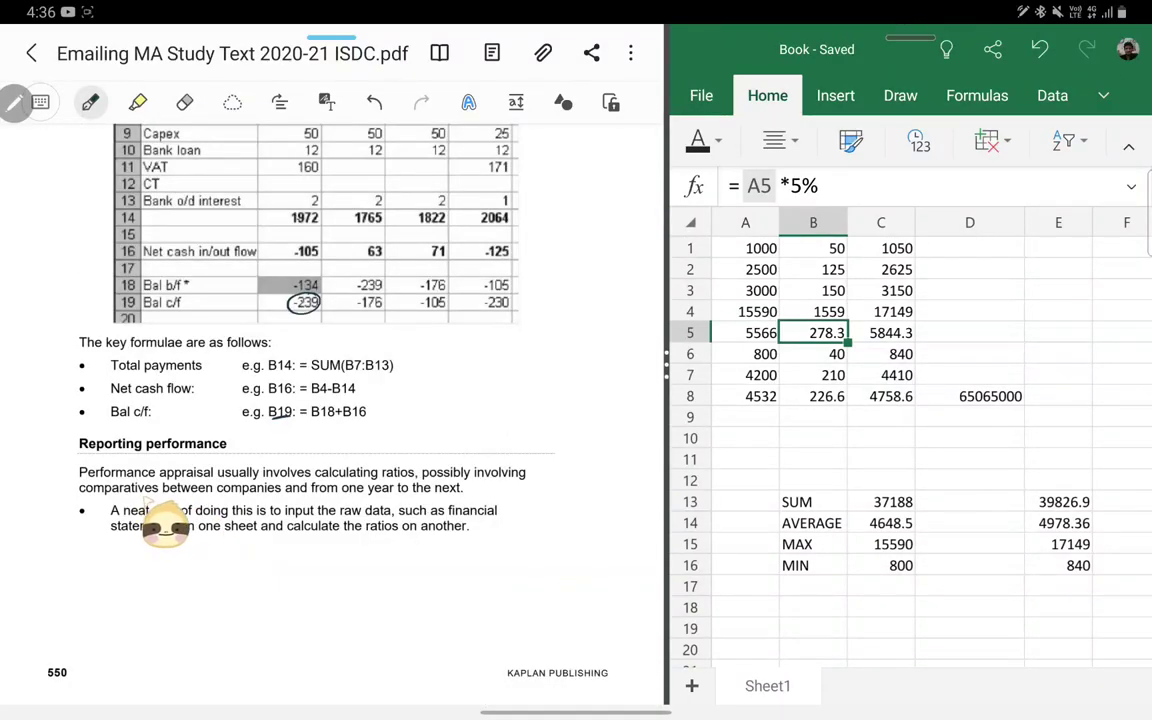
left_click_drag(381, 478, 526, 479)
left_click_drag(79, 495, 412, 496)
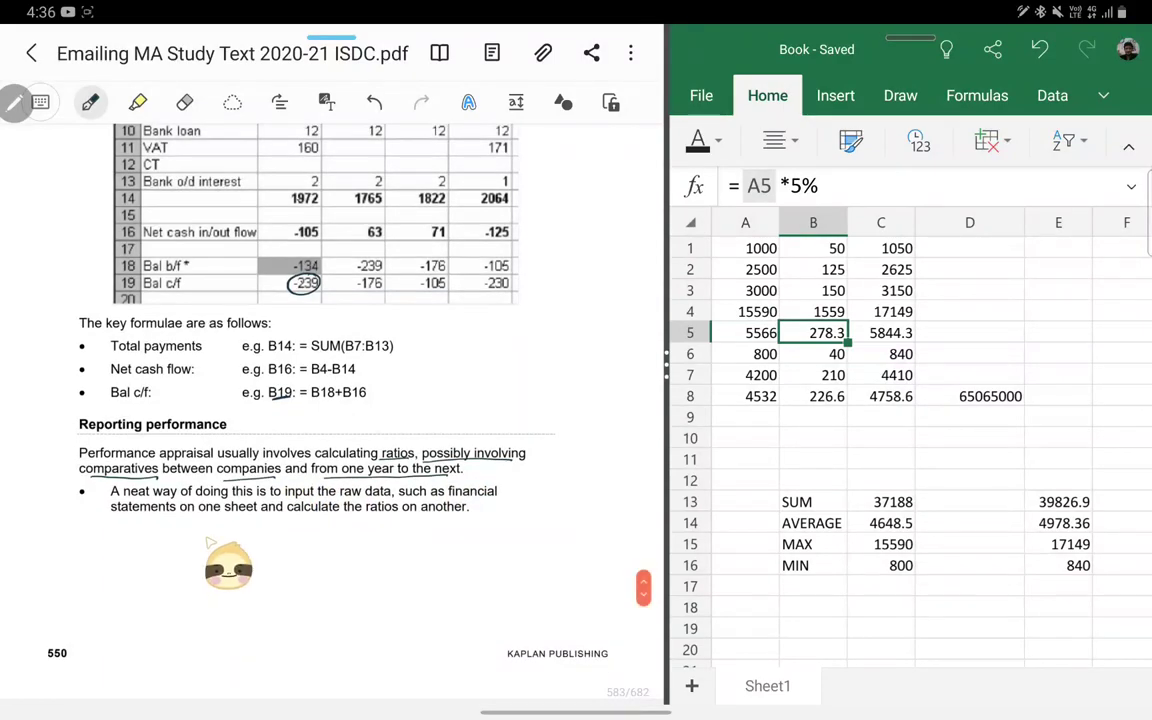
scroll(210, 490, "down", 2)
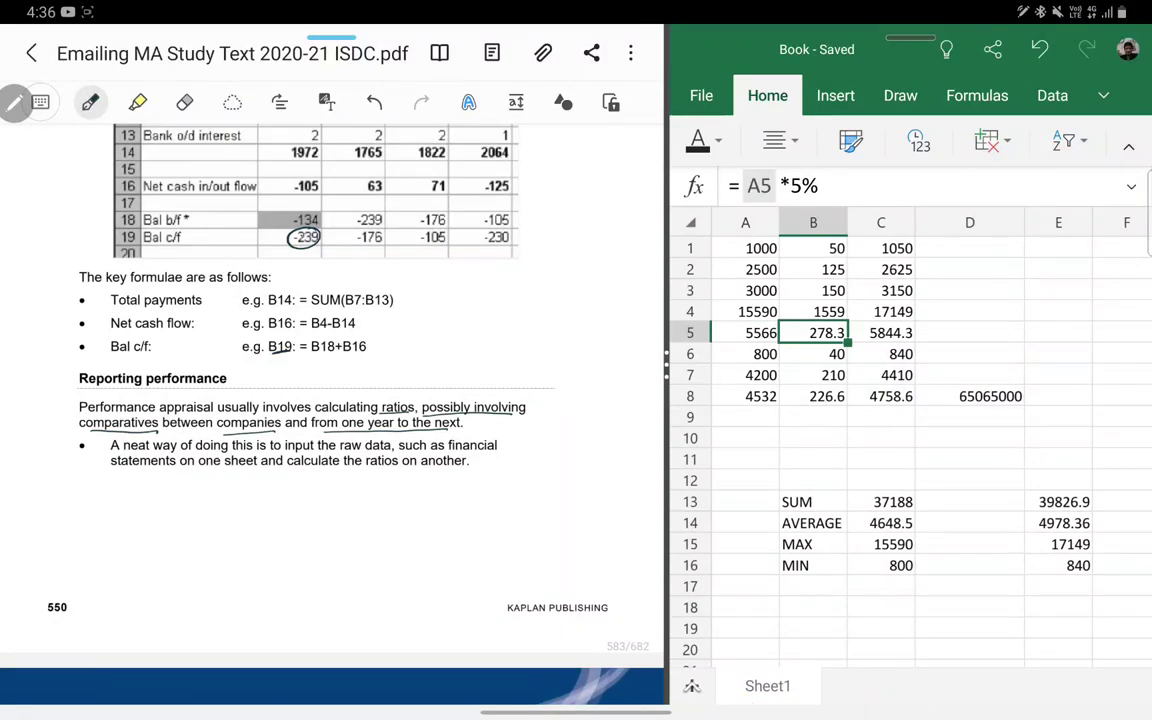
Step: Add Sheet2 and enter a formula in its A1 that references Sheet1's cell A1
left_click(691, 686)
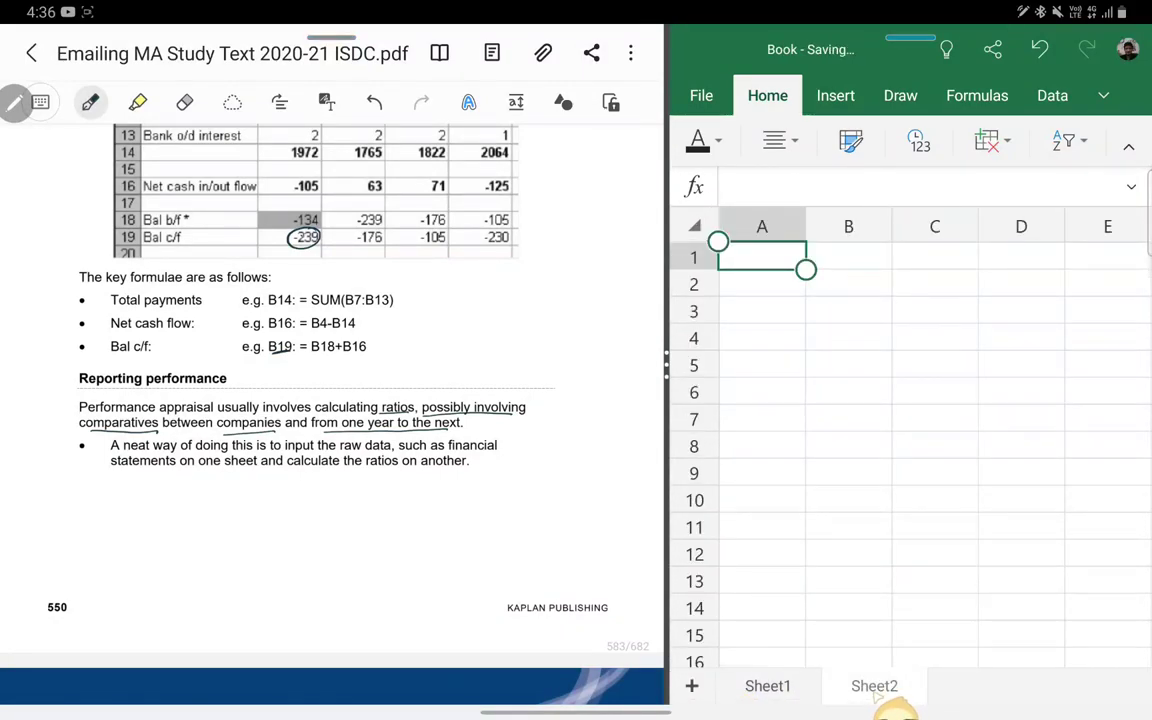
left_click(775, 688)
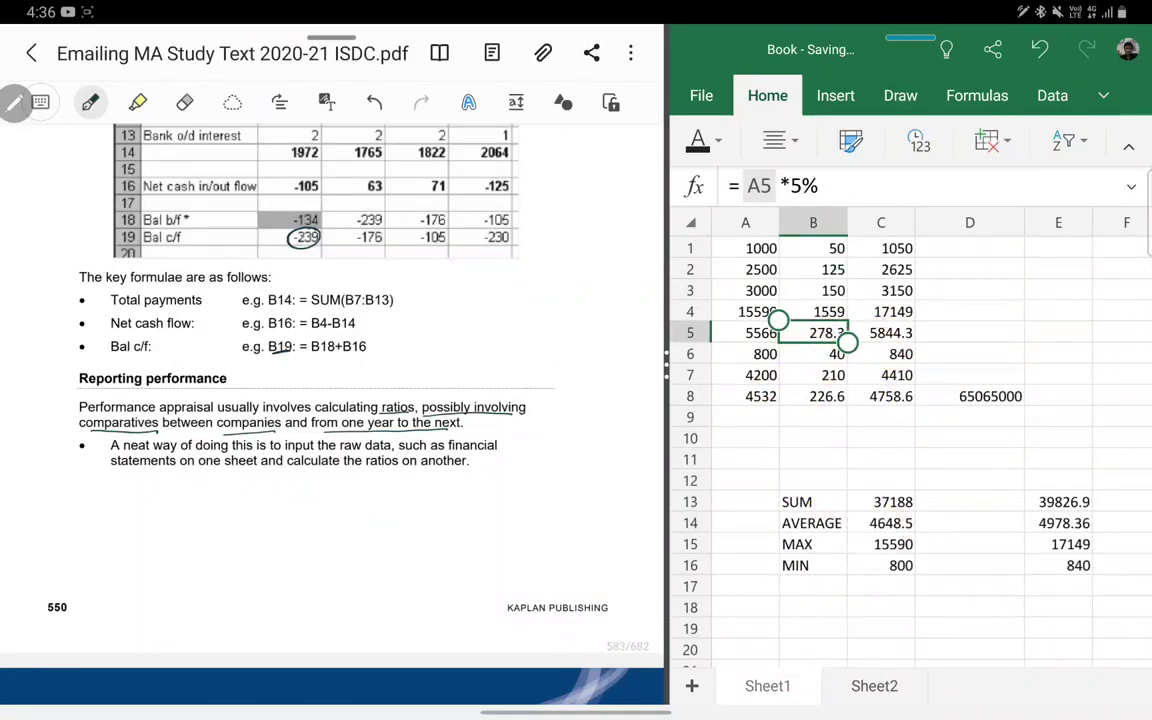
left_click(874, 686)
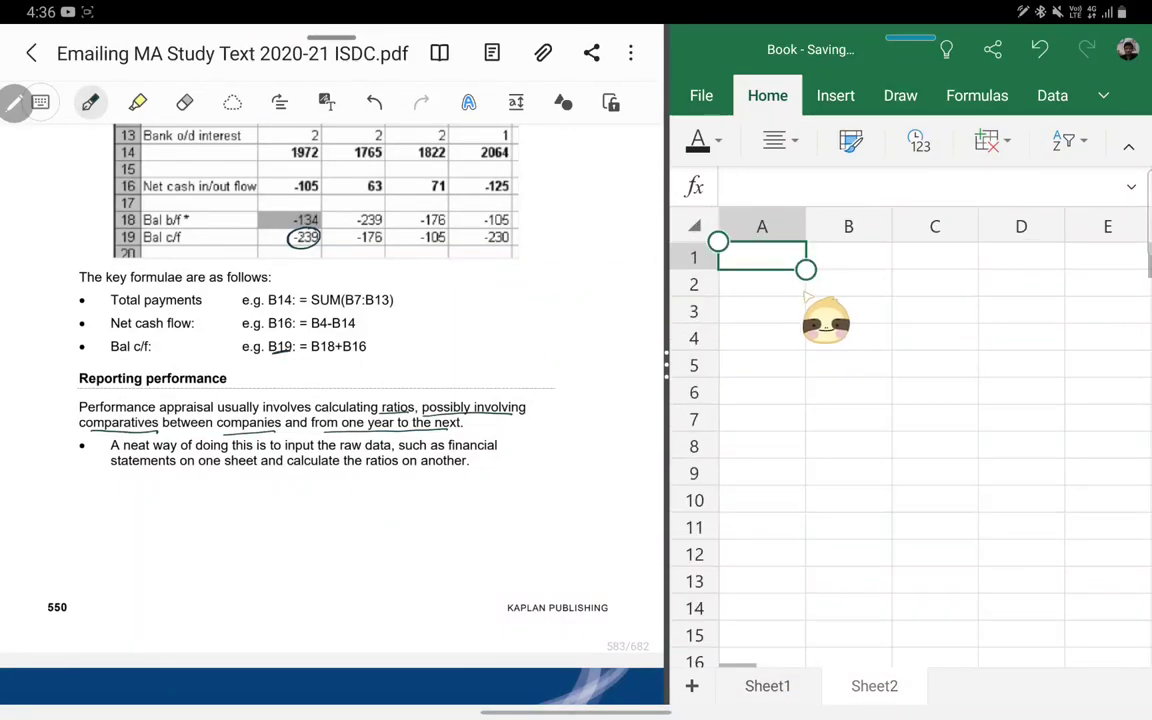
scroll(910, 440, "down", 5)
type("=")
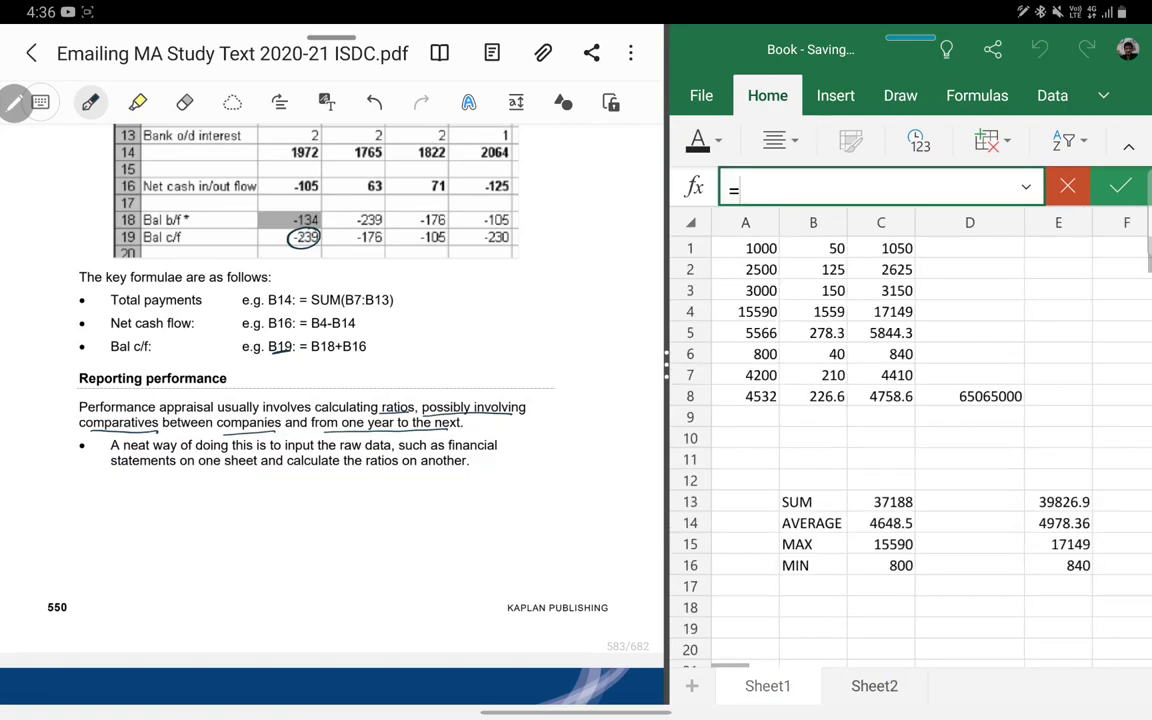
left_click(750, 248)
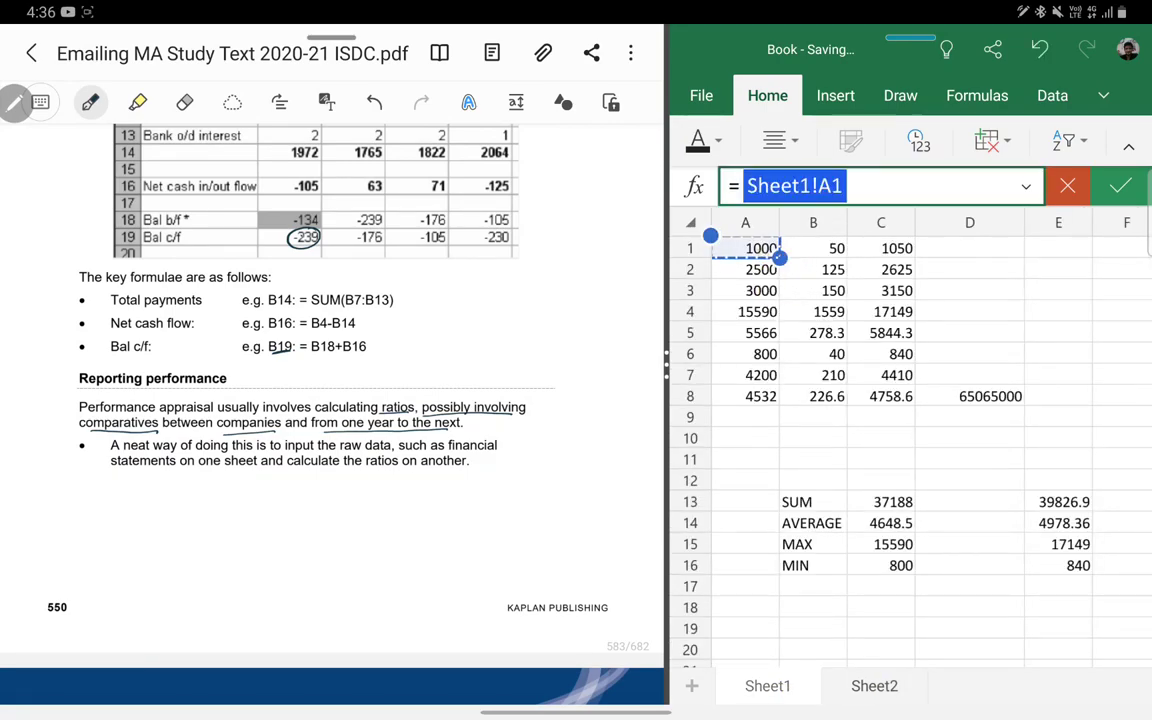
key("Return")
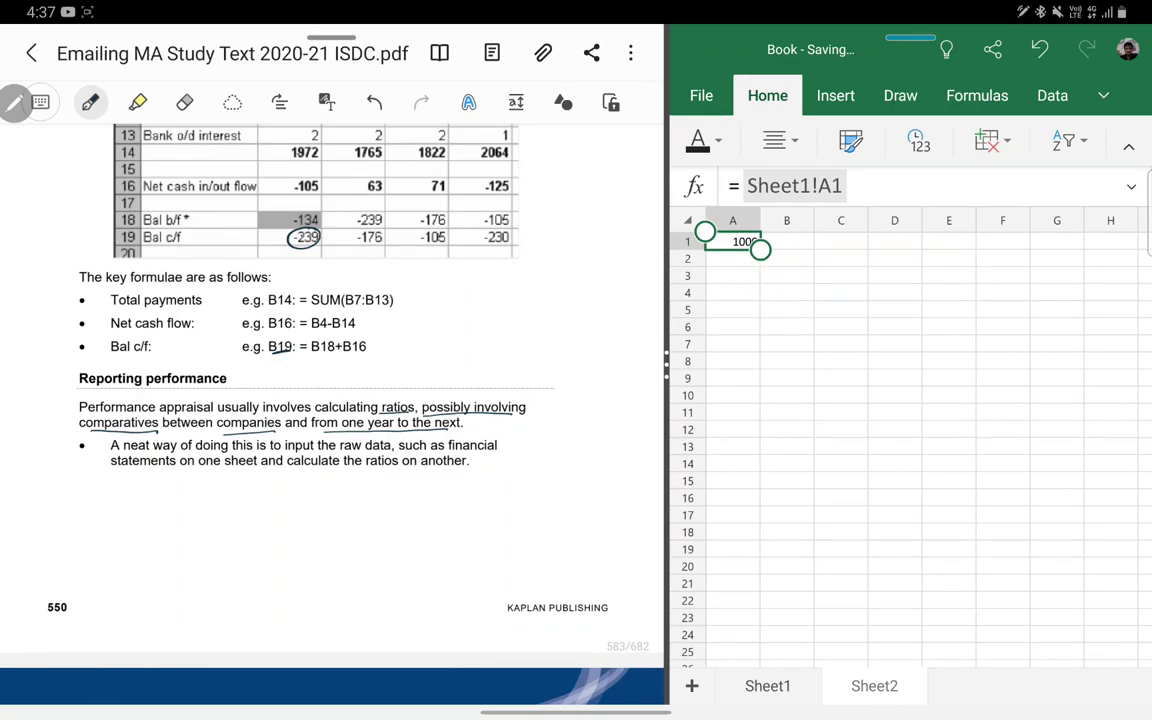
key("Return")
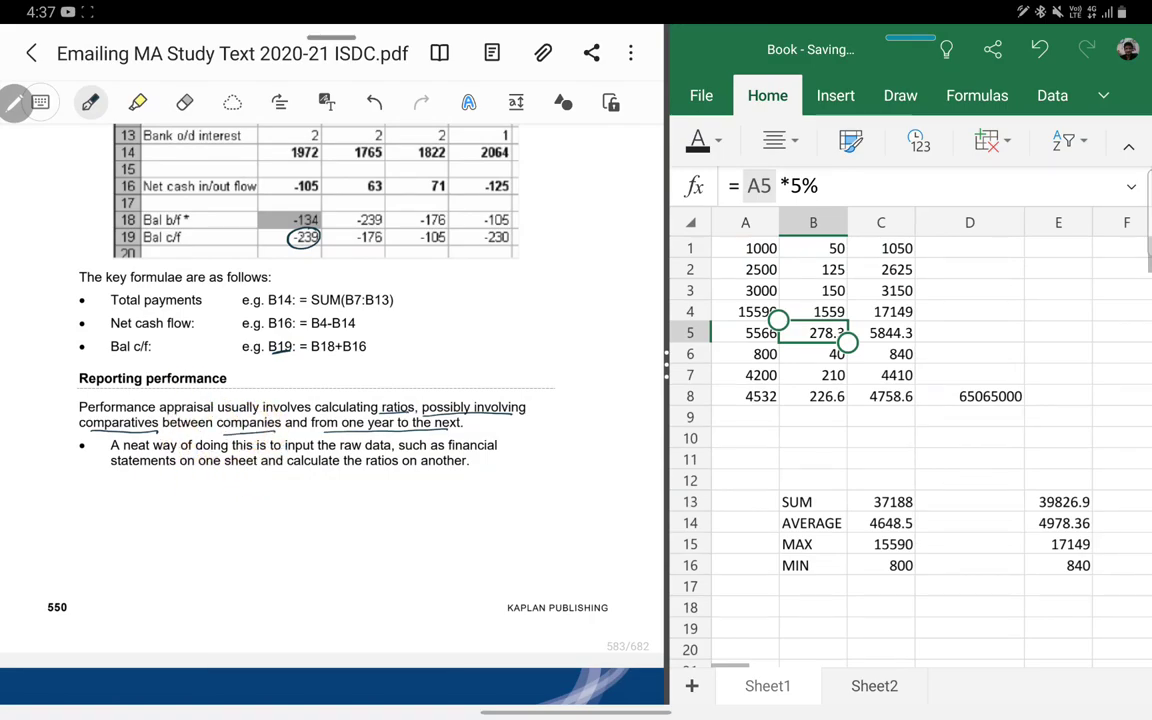
scroll(300, 380, "down", 10)
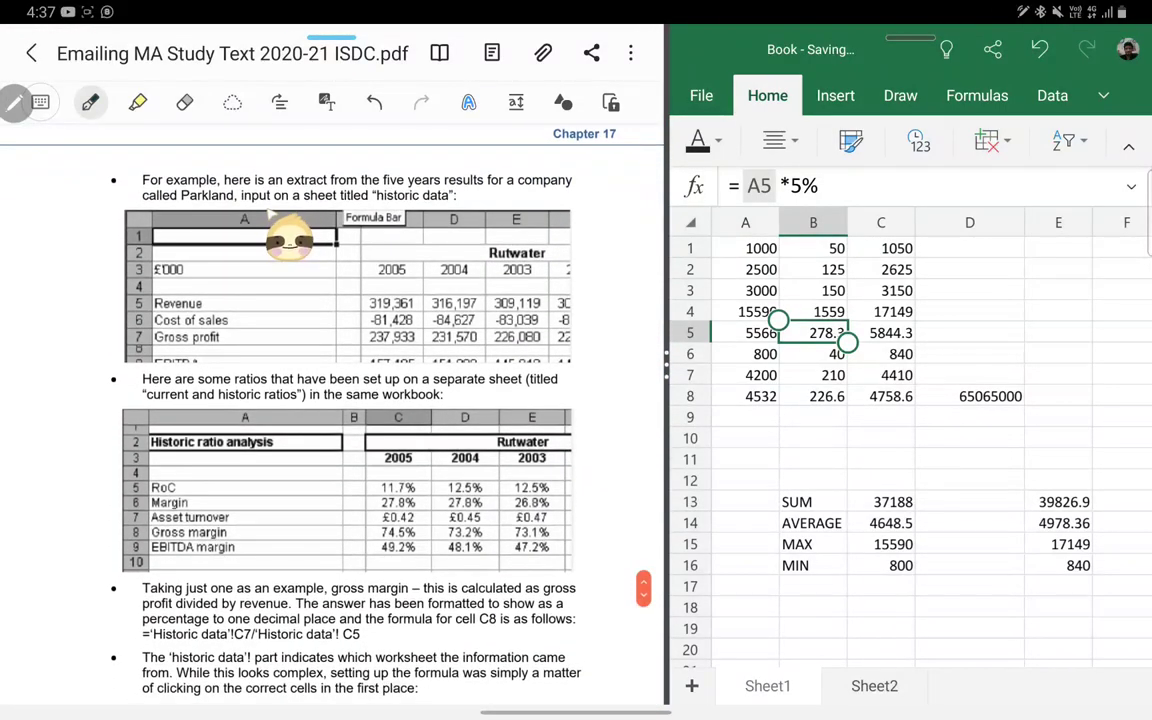
Step: Dismiss the message notification and circle the '!' after 'historic data' in the PDF
left_click_drag(425, 170, 495, 175)
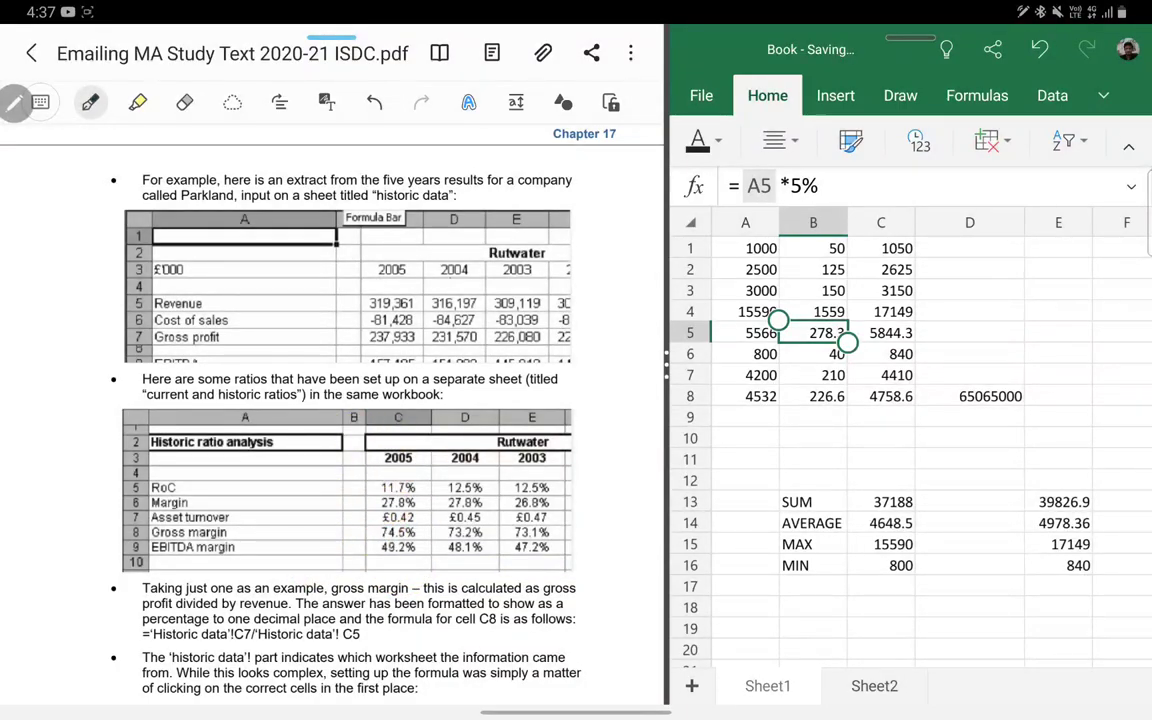
scroll(330, 400, "down", 2)
scroll(330, 400, "down", 2)
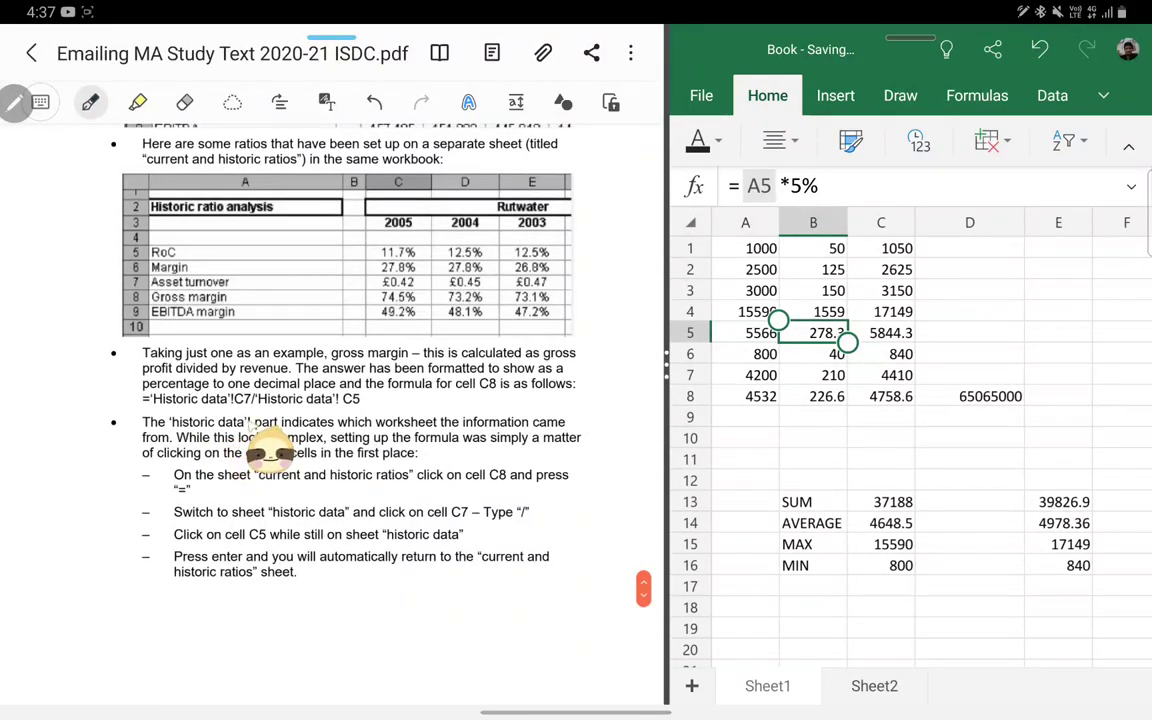
left_click_drag(251, 414, 246, 425)
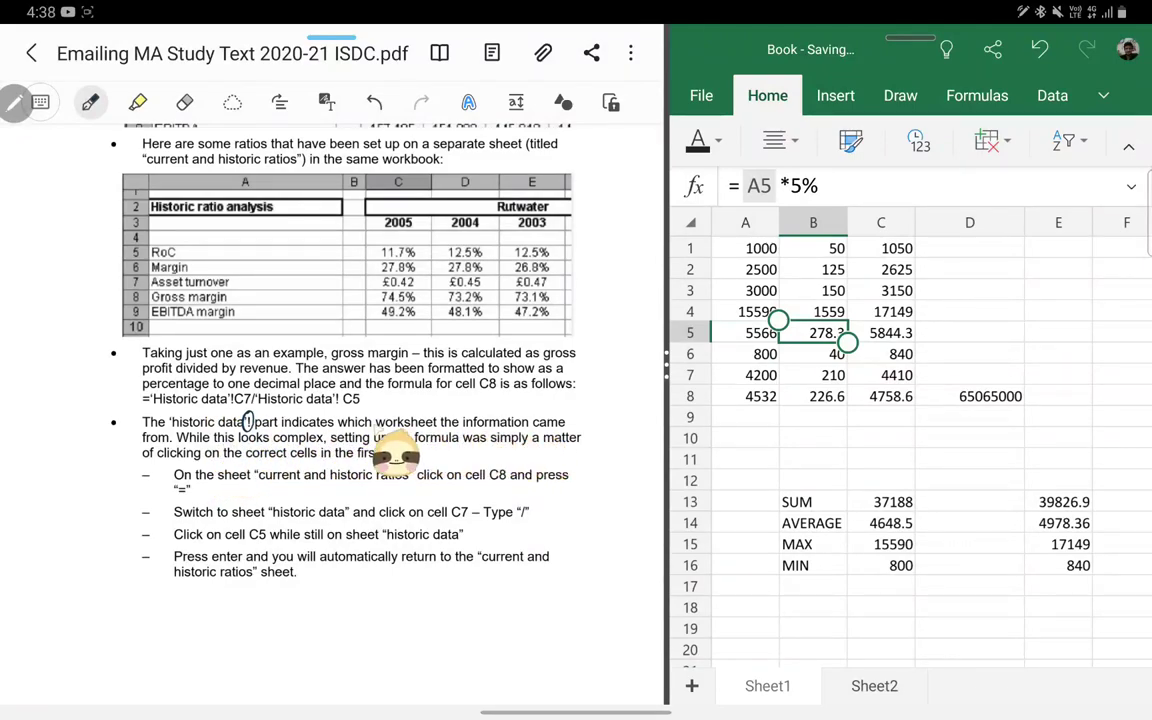
left_click(874, 686)
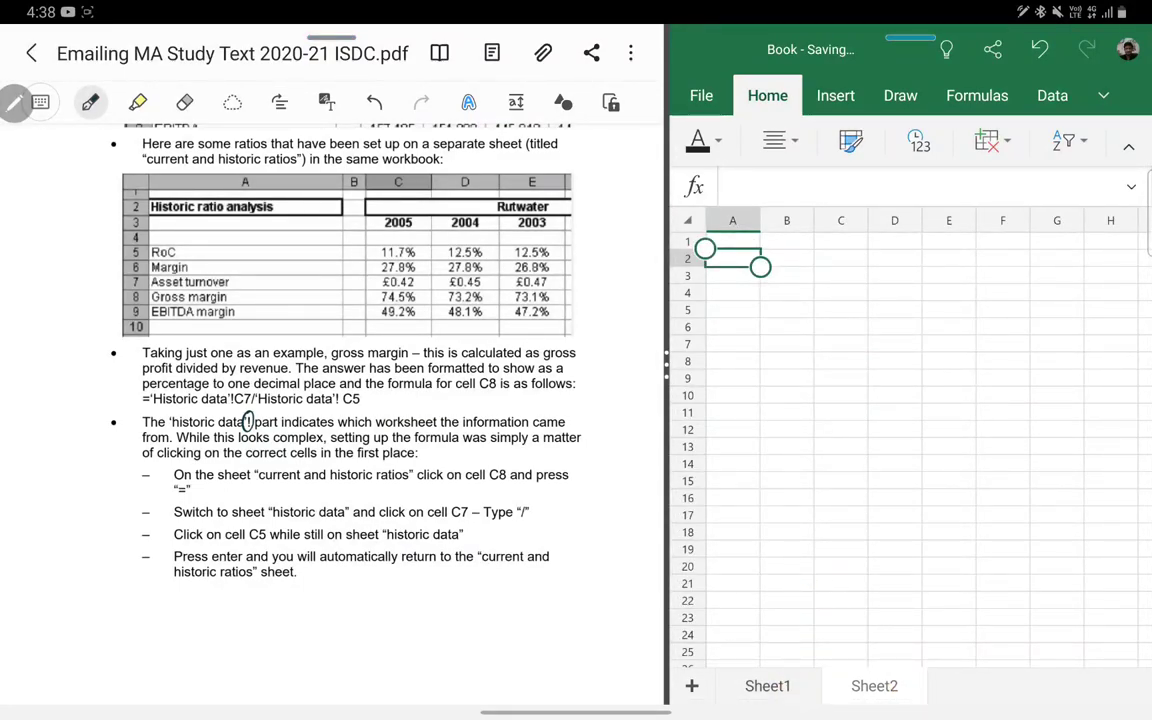
Step: Enter =Sheet1!A5 in Sheet2's A2 so it shows 5566, then check the formula
type("=Sheet1!A5")
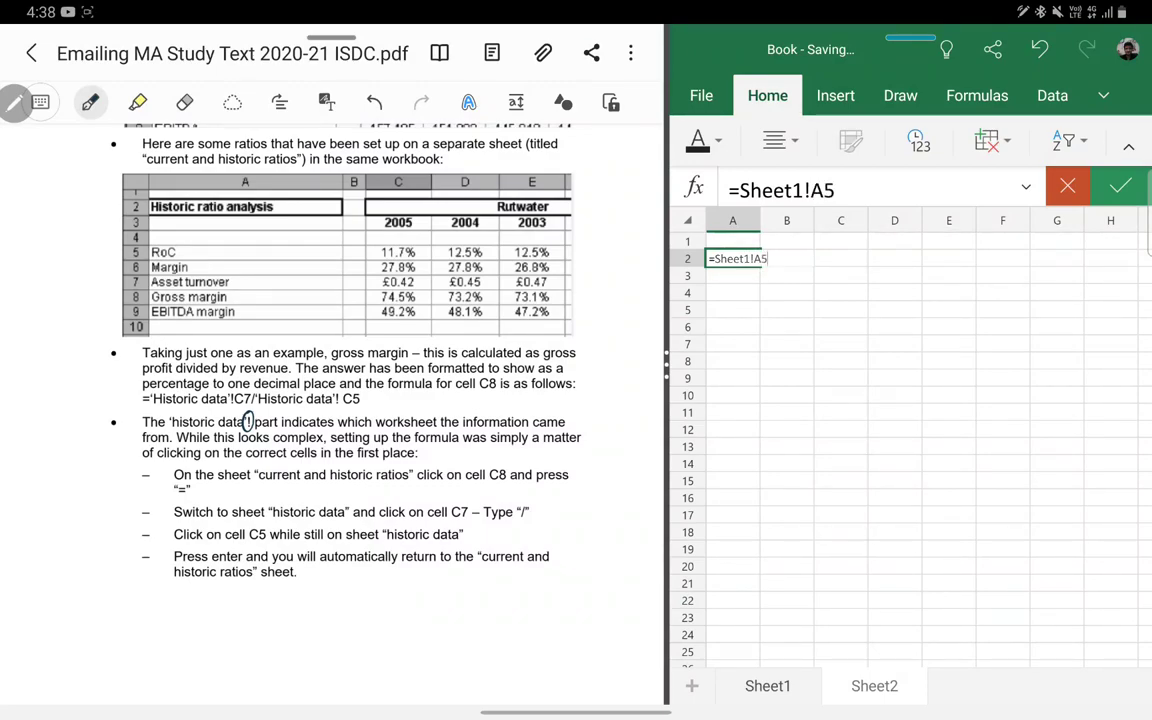
key("Return")
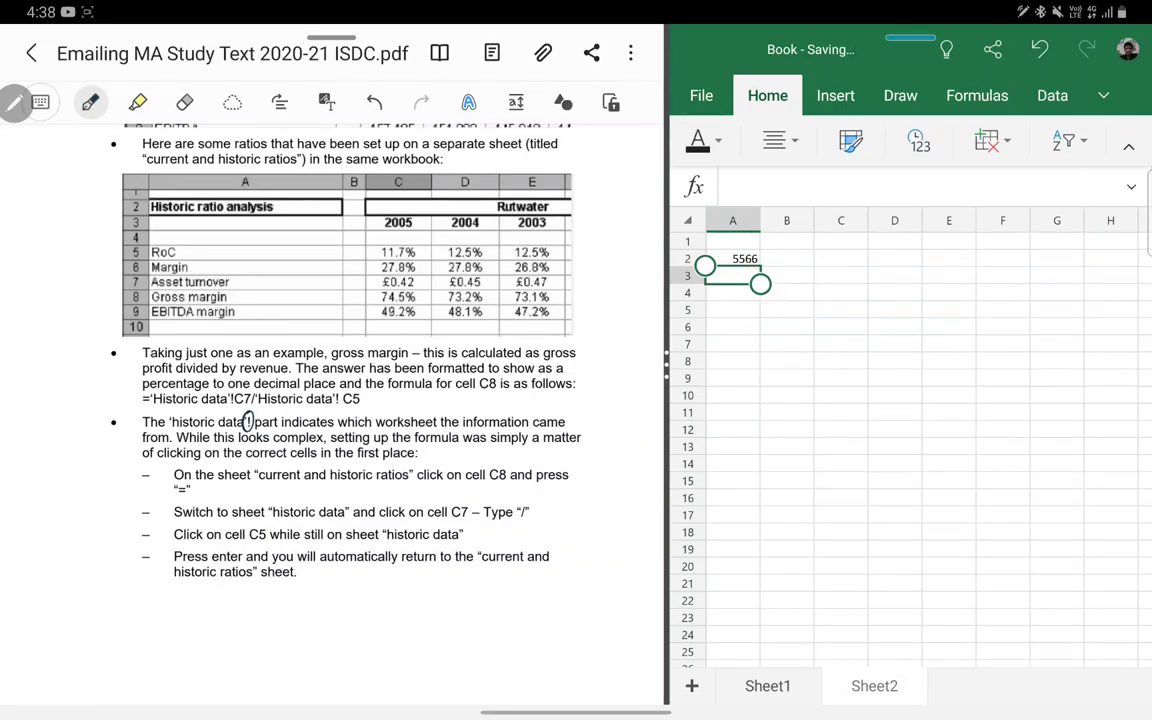
left_click(732, 259)
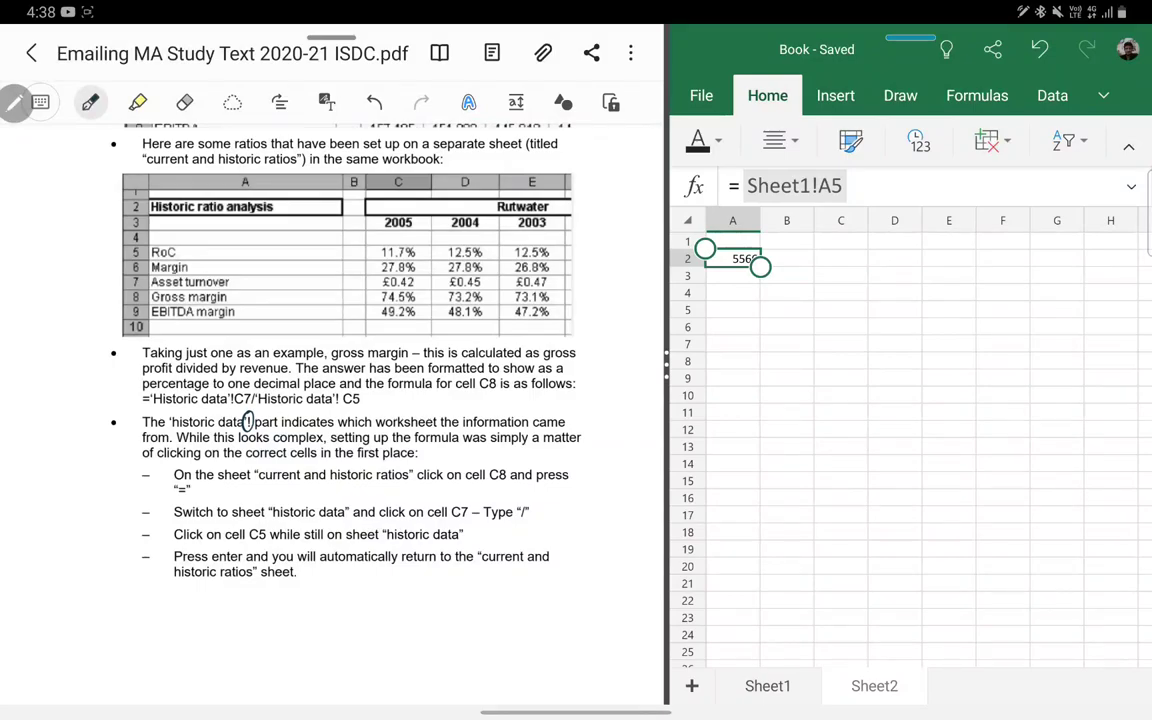
Step: Scroll the PDF to Variance analysis and return to Sheet1, selecting B4 and then D8
scroll(247, 421, "down", 10)
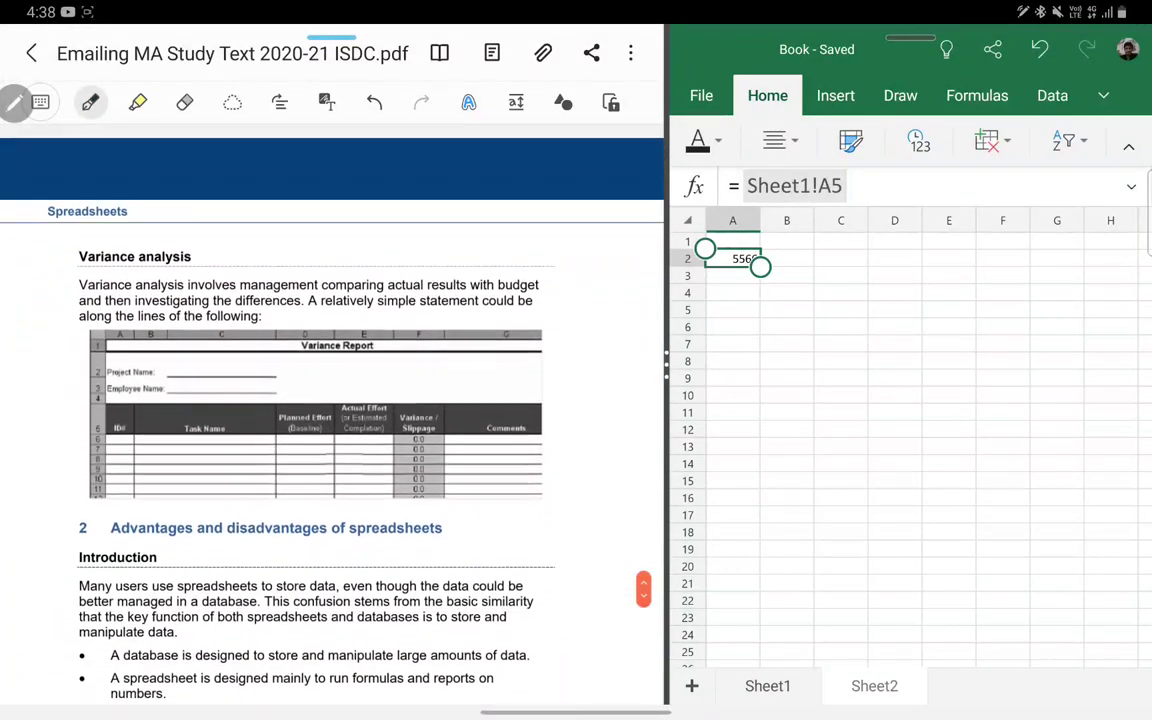
scroll(300, 420, "down", 1)
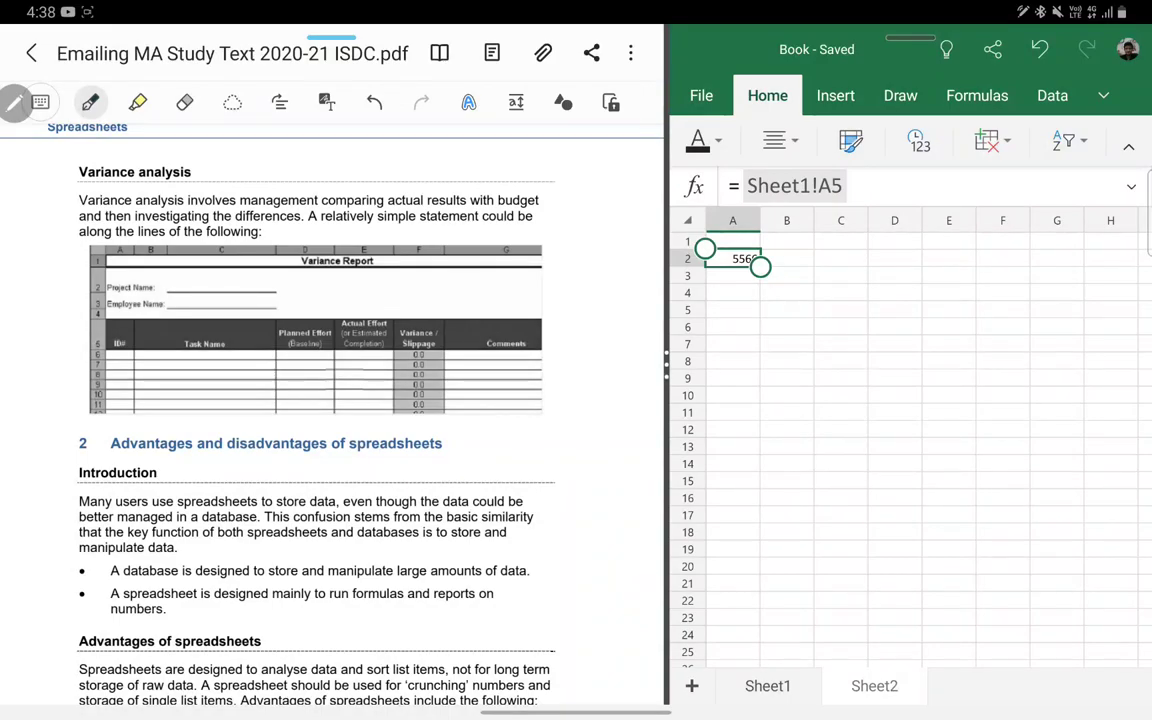
left_click(790, 698)
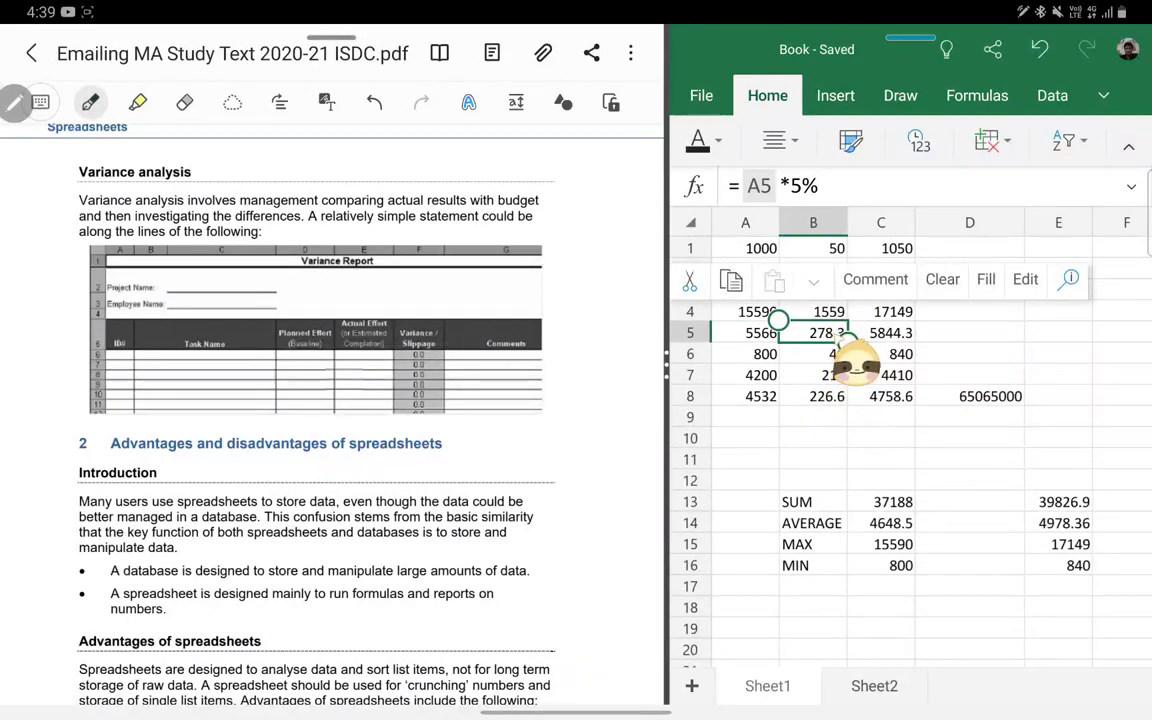
left_click(813, 311)
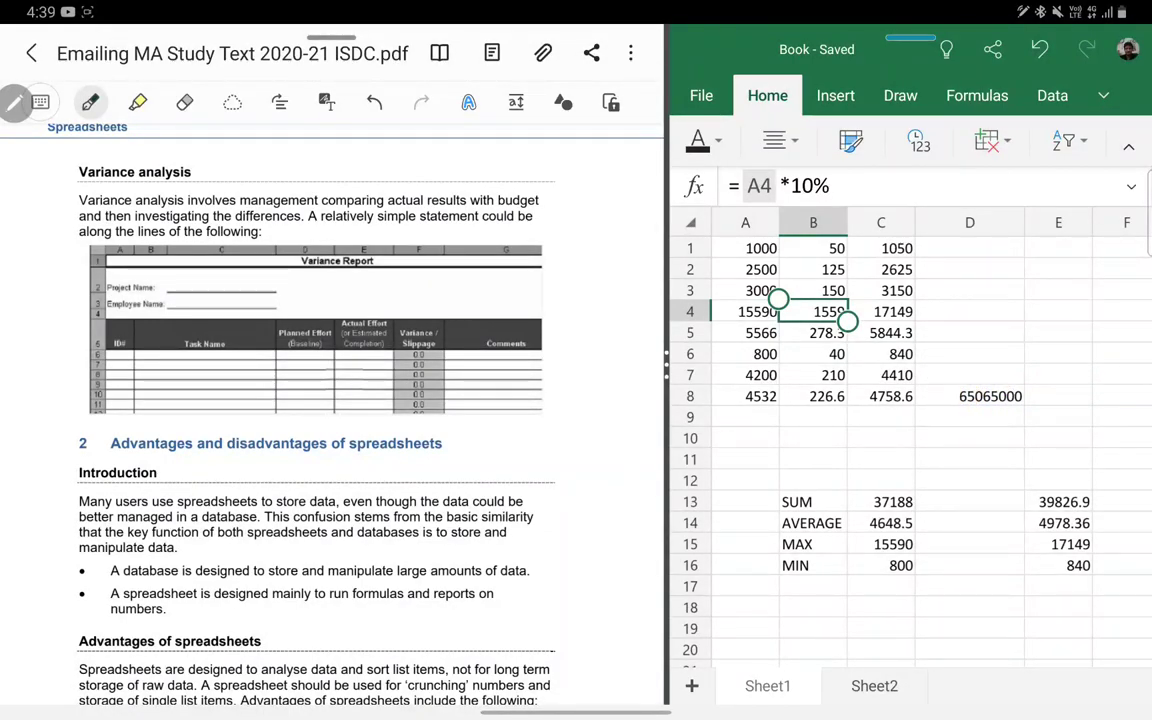
left_click(969, 396)
Step: Clear the 65065000 entry from D8 and inspect the column C formulas
key("BackSpace")
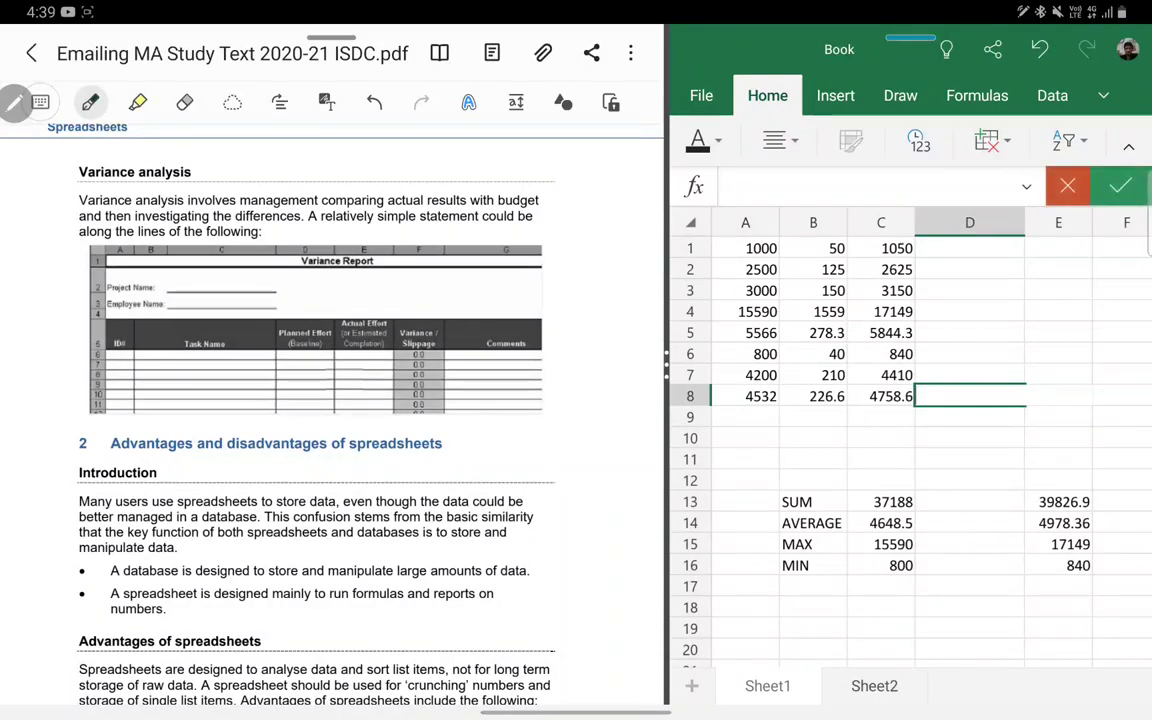
key("Return")
key("Up")
key("Up")
key("Up")
key("Up")
key("Up")
key("Up")
key("Up")
key("Up")
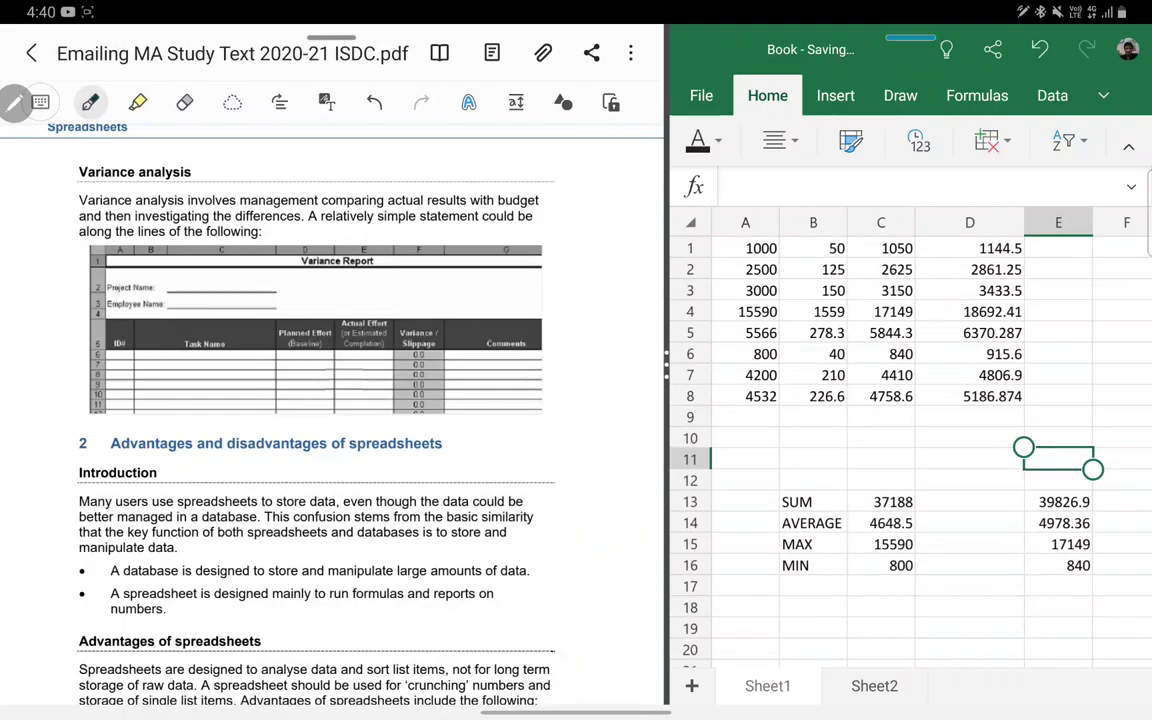
key("Left")
key("Up")
key("Up")
key("Up")
key("Up")
key("Up")
key("Up")
key("Left")
key("Up")
key("Up")
key("Up")
key("Up")
key("Down")
key("Down")
key("Down")
key("Down")
key("Down")
key("Down")
key("Down")
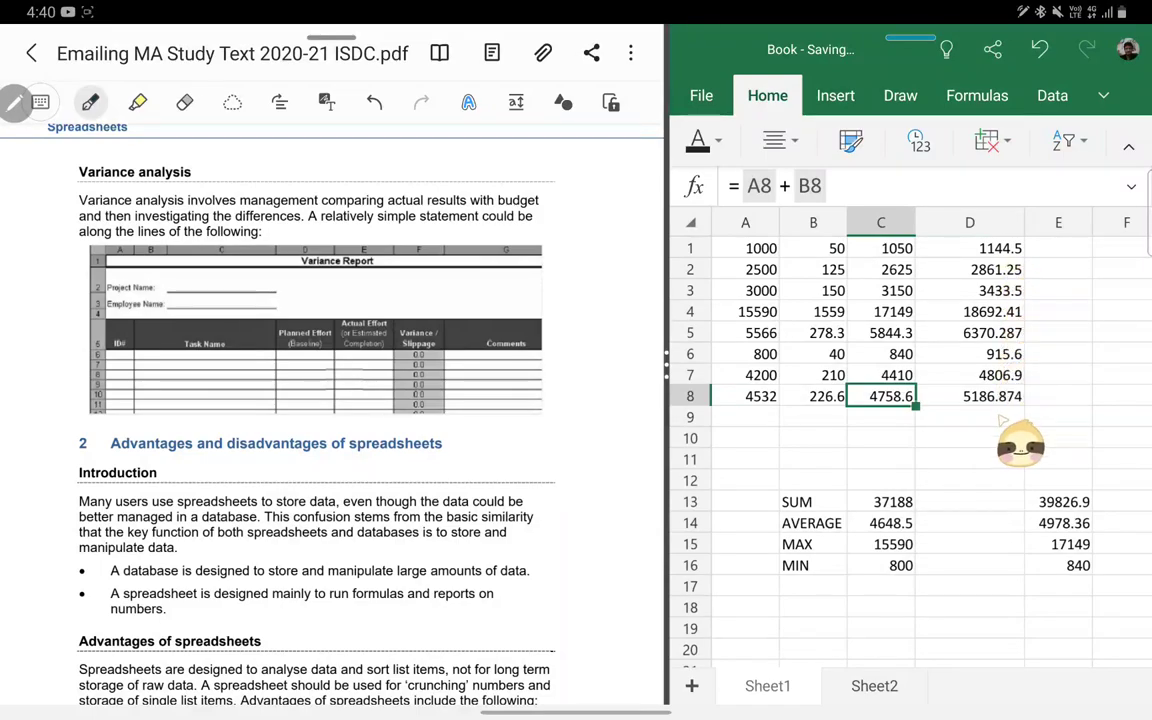
Step: Move to cell F1 and start the formula = D1 -C1
key("Right")
key("Right")
key("Up")
key("Up")
key("Up")
key("Up")
key("Up")
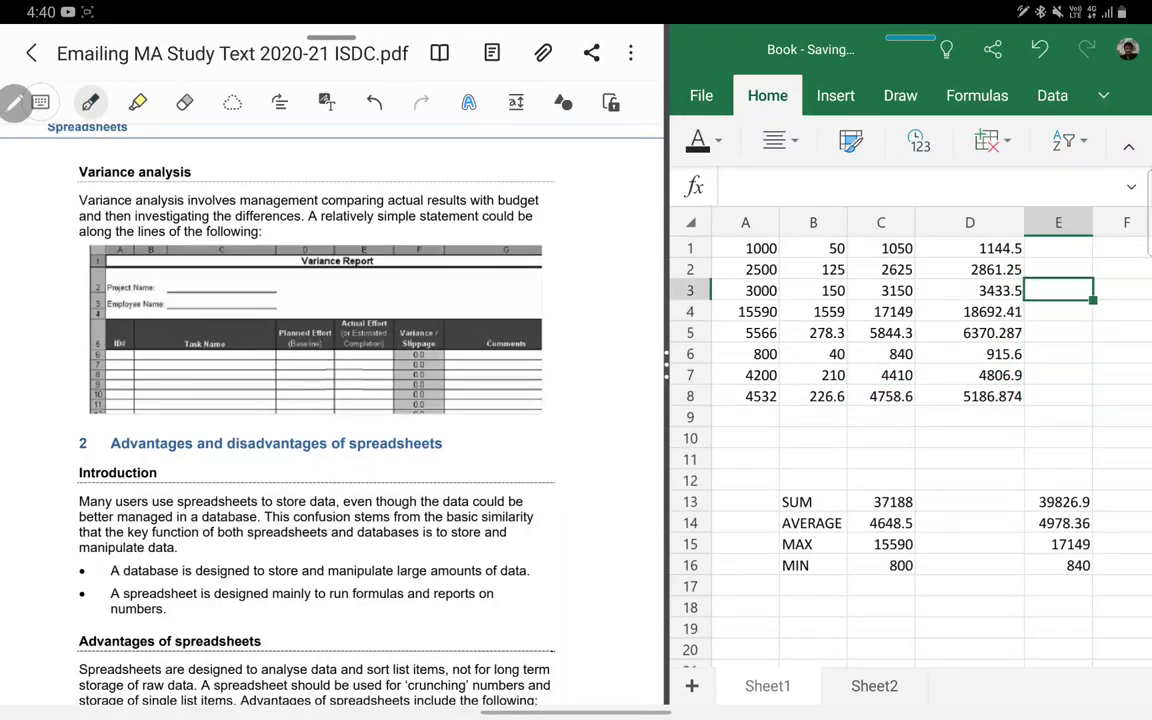
key("Right")
key("Up")
key("Up")
type("= ")
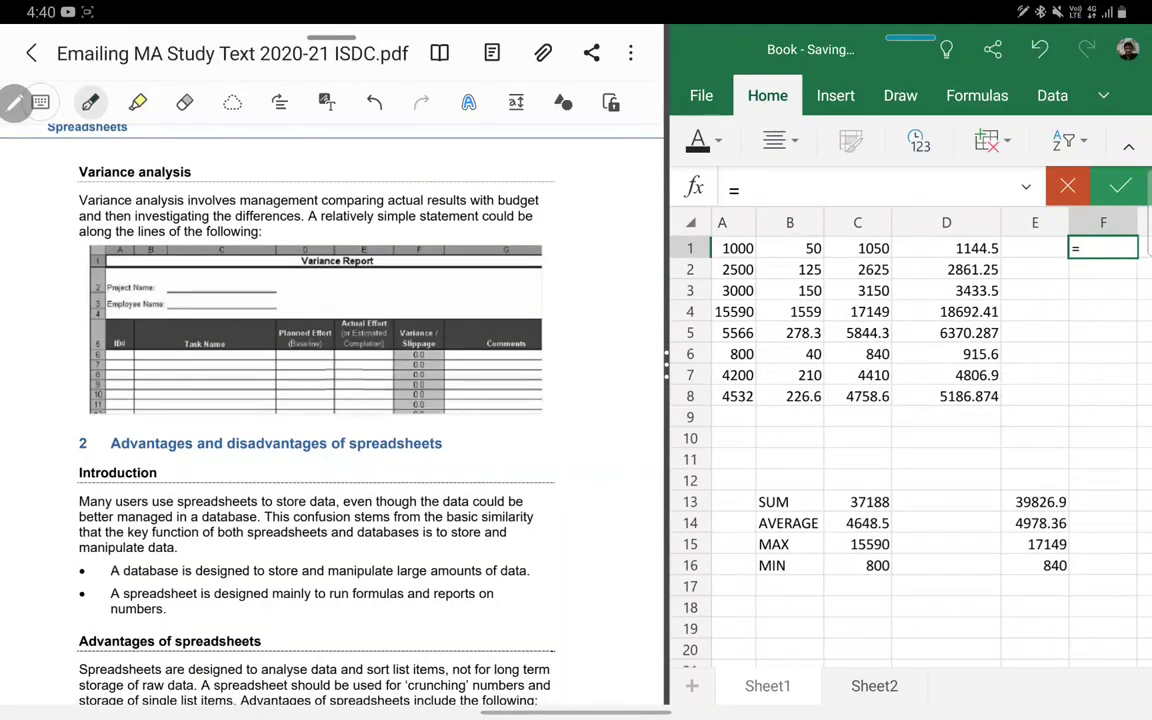
type("D1 -C")
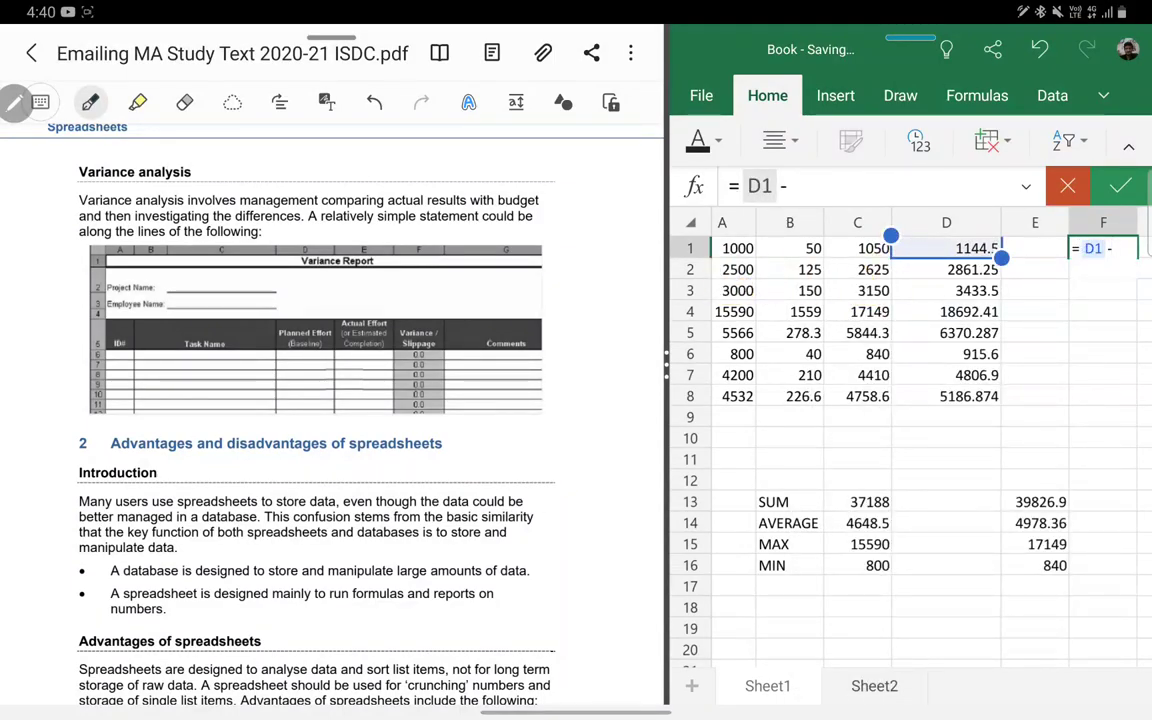
type("1")
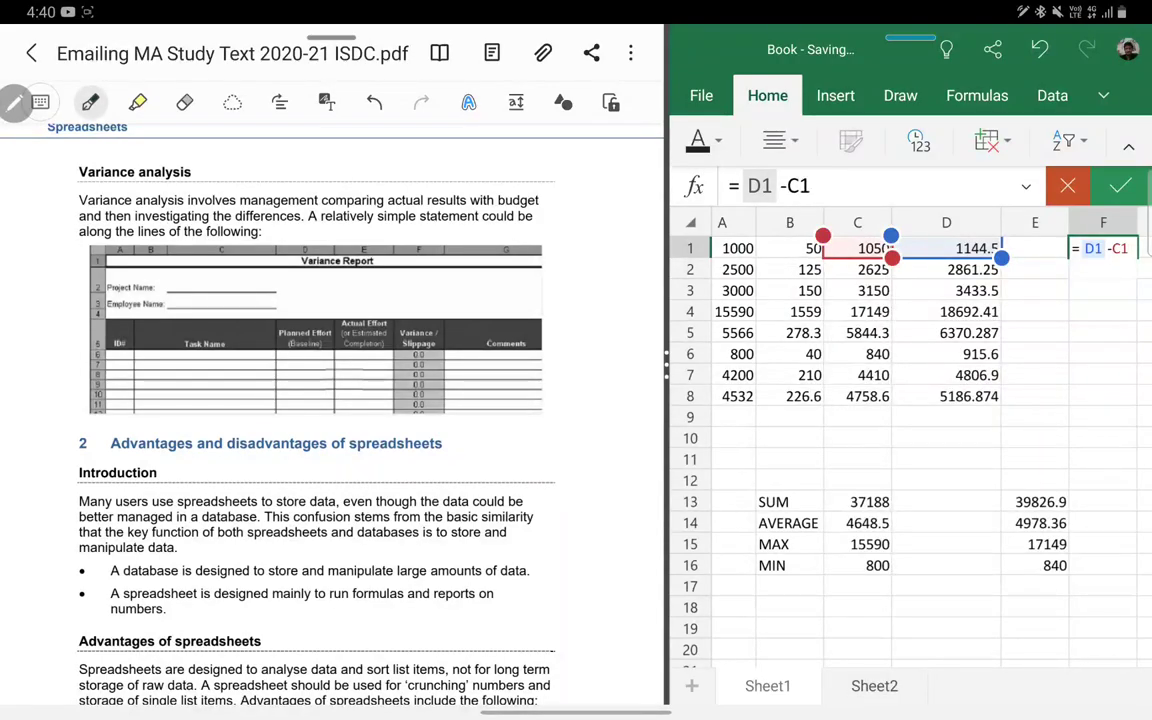
Step: Enter =D1-C1 in F1 and paste it down F2:F8 as D-minus-C variances
key("Return")
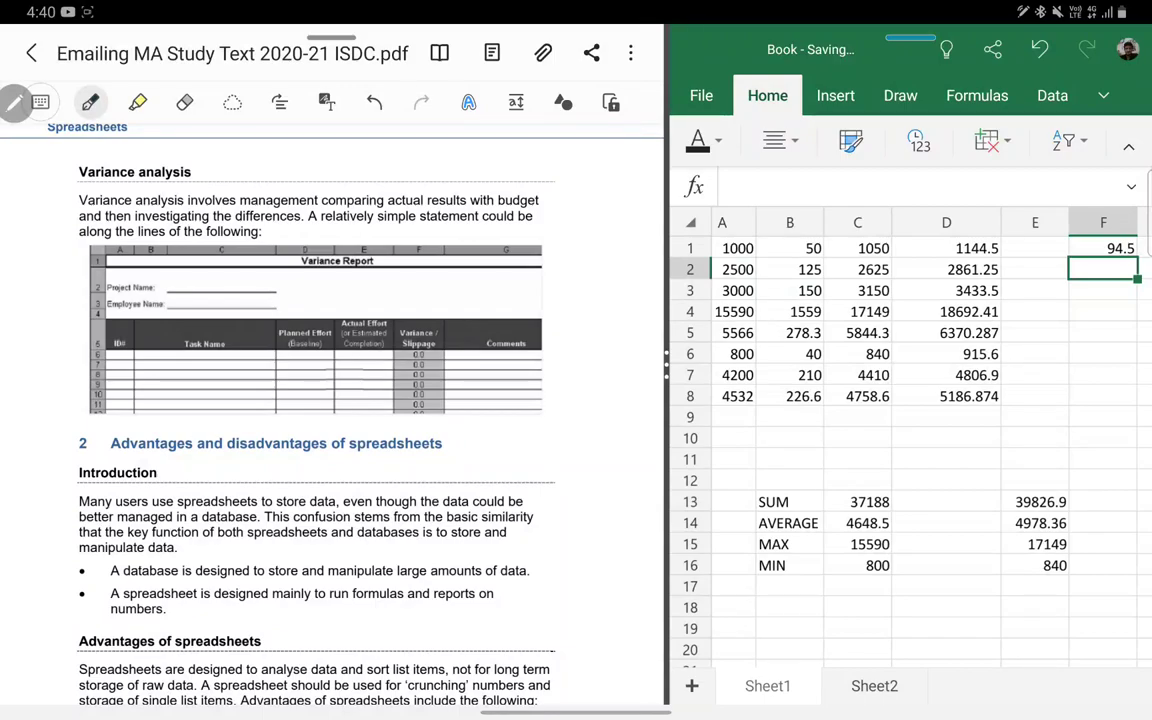
left_click(1103, 248)
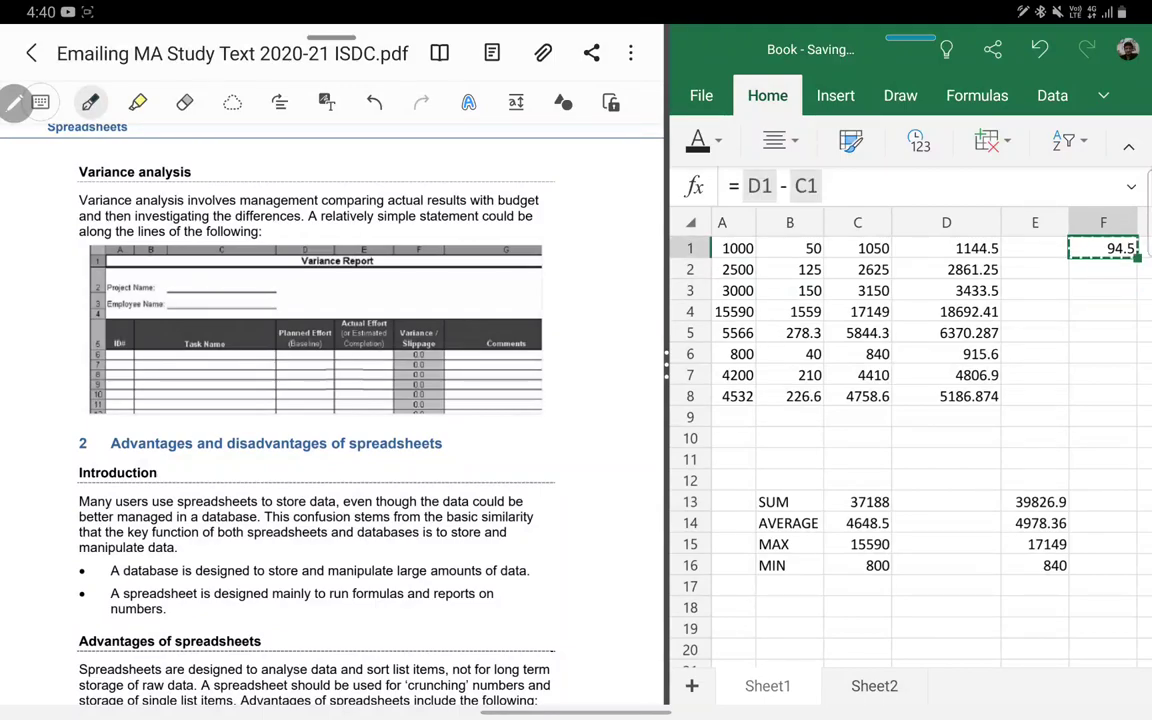
left_click(1103, 269)
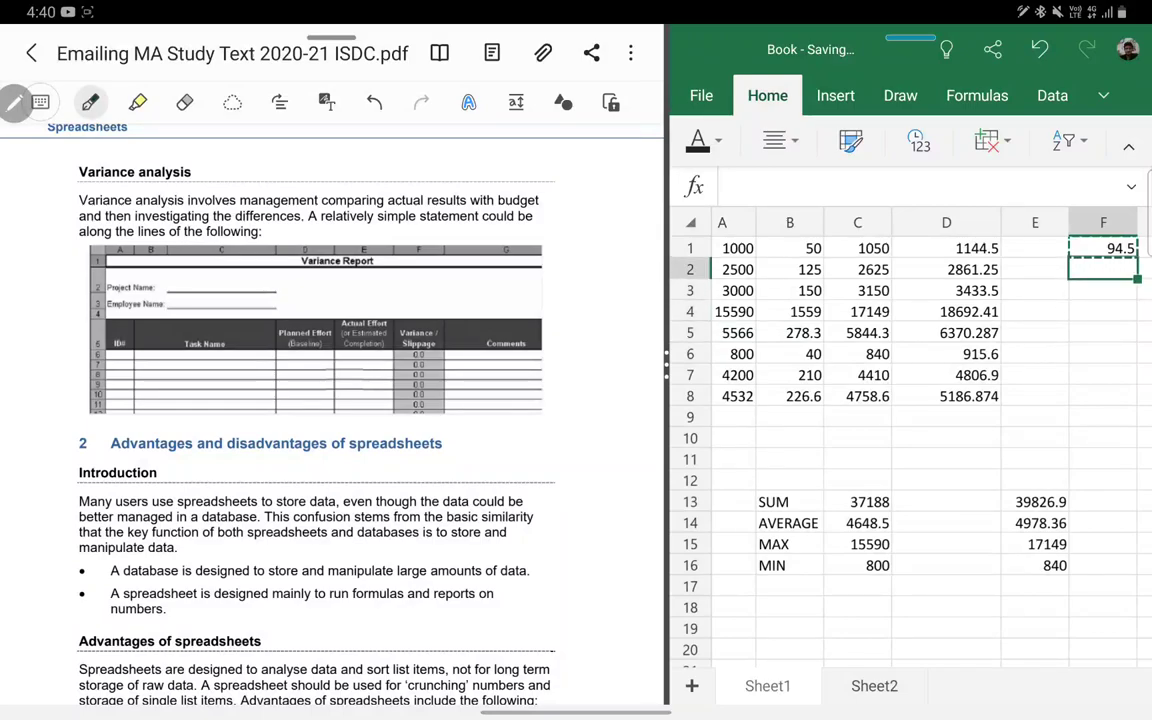
left_click_drag(1137, 279, 1137, 405)
type("236.25 283.5 1543.41 525.987 75.6 396.9 428.274")
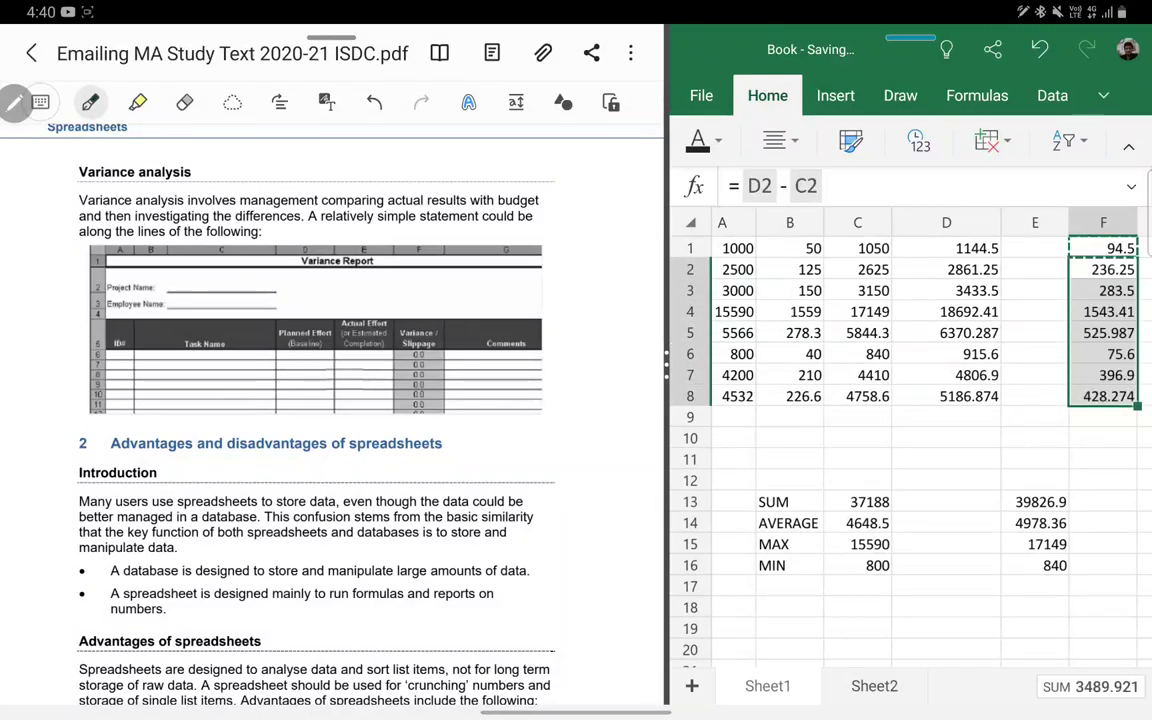
Step: Change D2 to 1234 so F2 recalculates to -1391
key("Right")
key("Left")
key("Left")
key("Left")
key("Left")
key("Up")
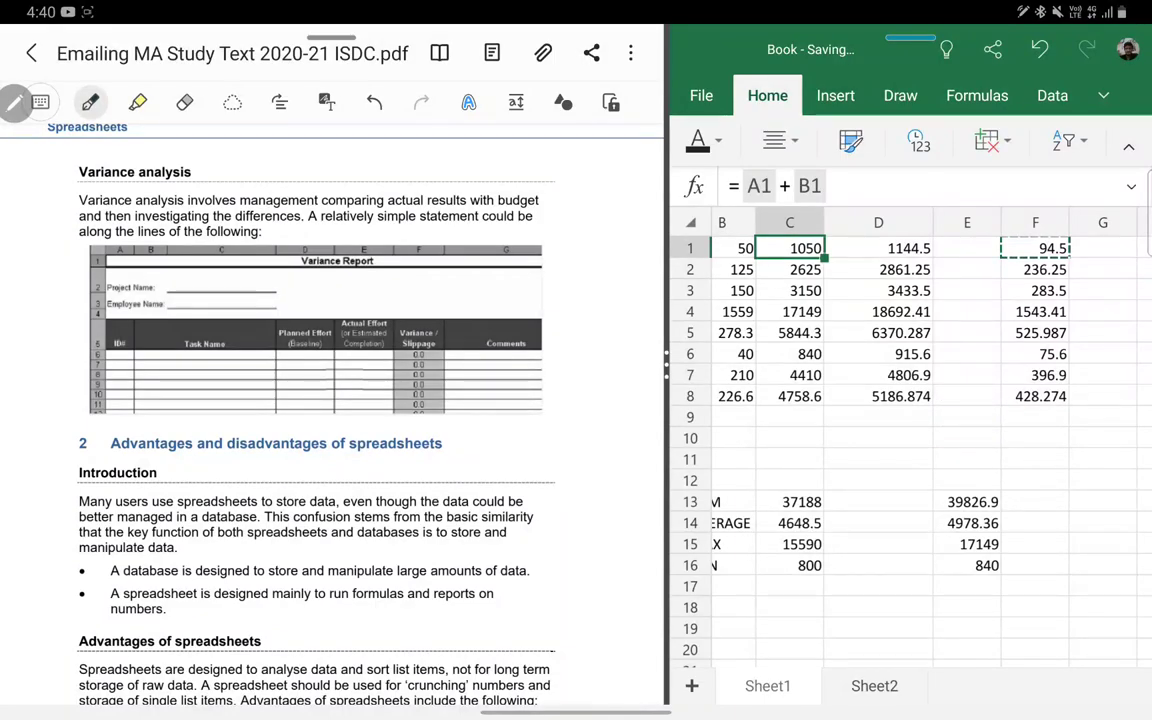
key("Right")
key("Right")
key("Left")
key("Down")
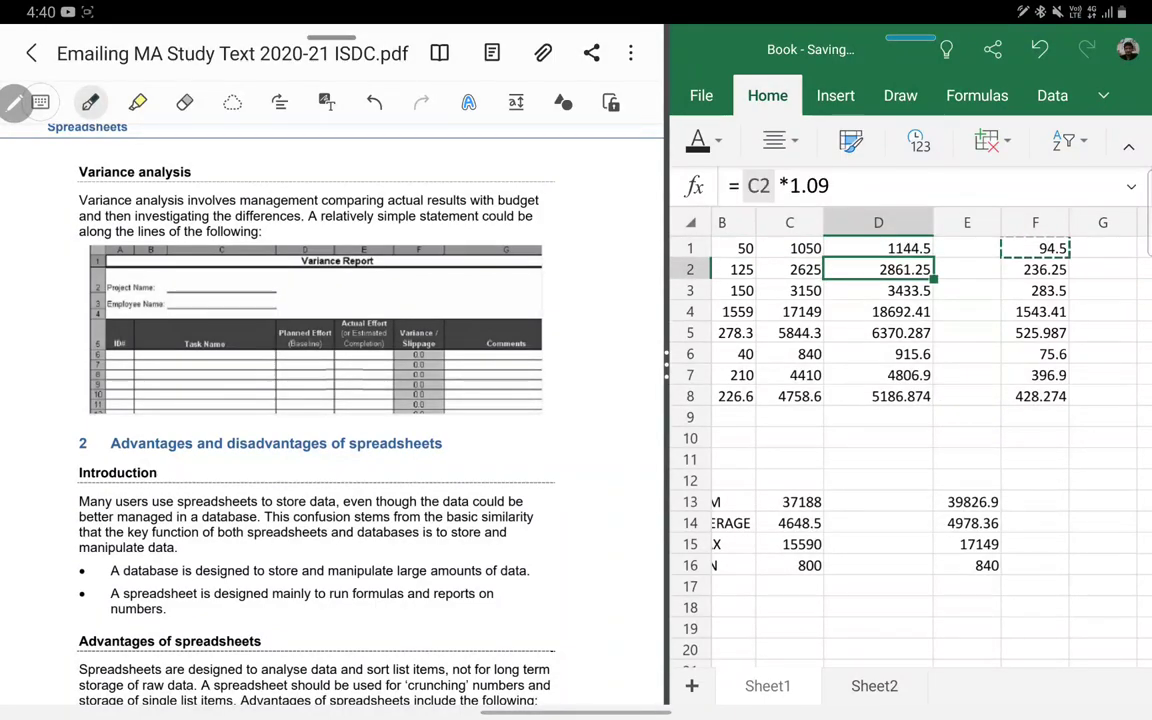
type("1234")
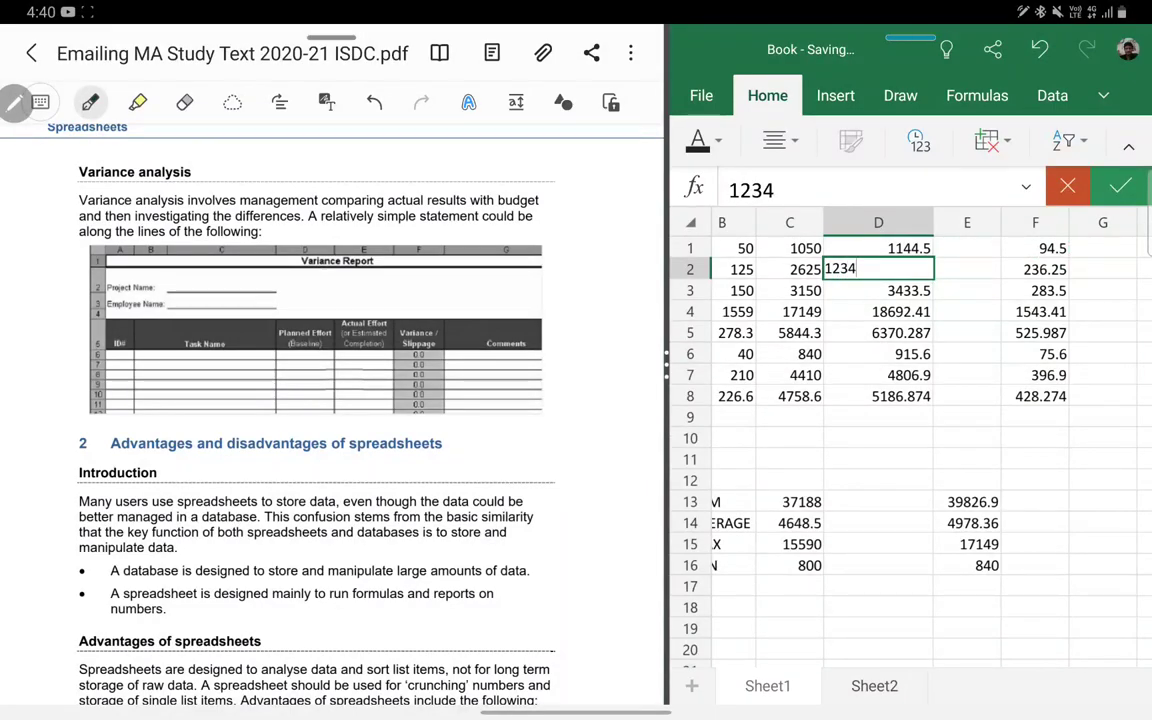
key("Return")
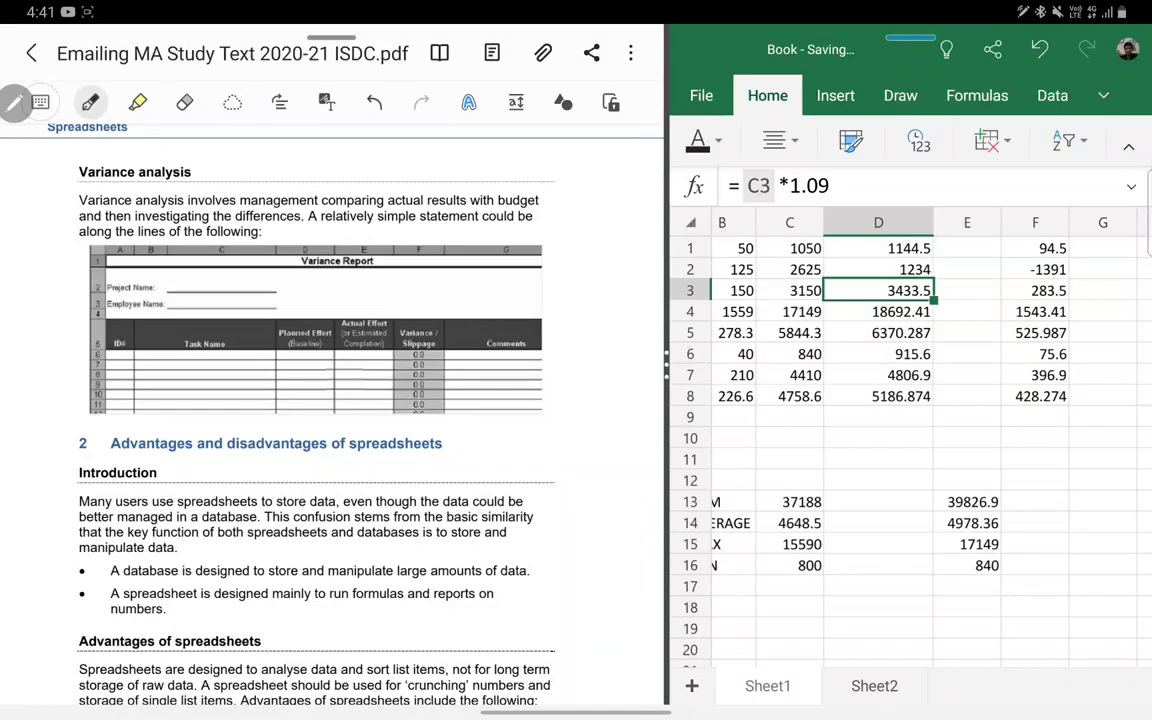
Step: Widen the PDF pane and scroll down to the Advantages of spreadsheets section
left_click_drag(666, 370, 822, 362)
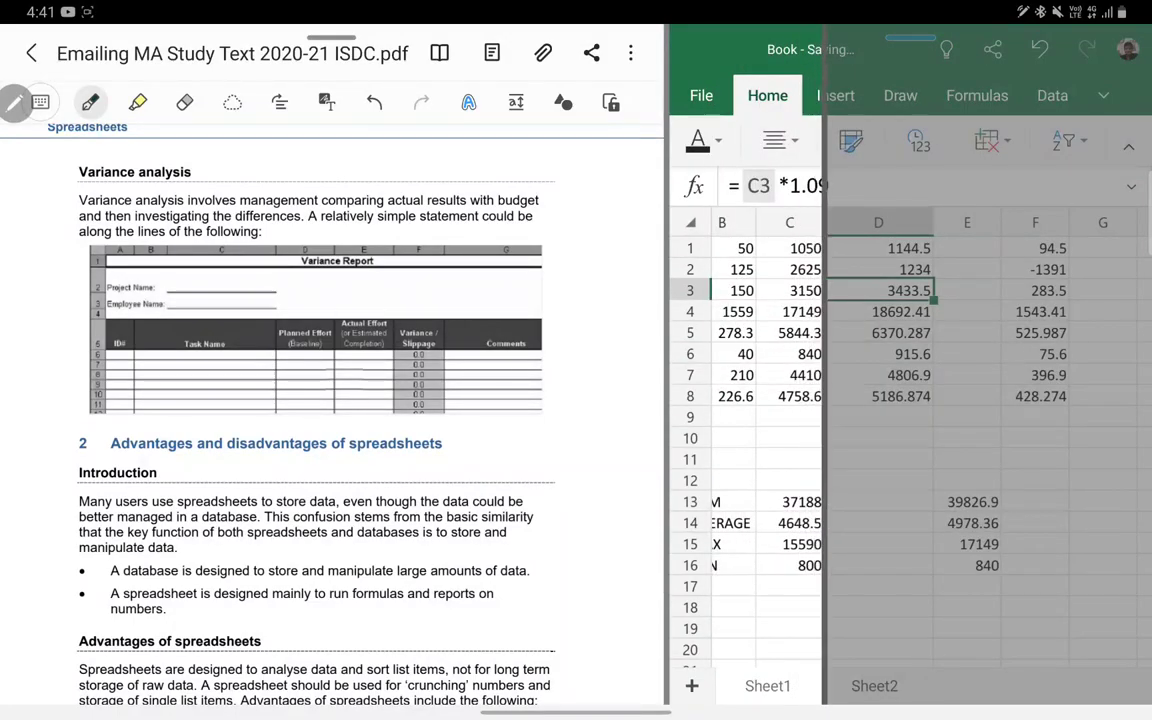
scroll(400, 400, "down", 5)
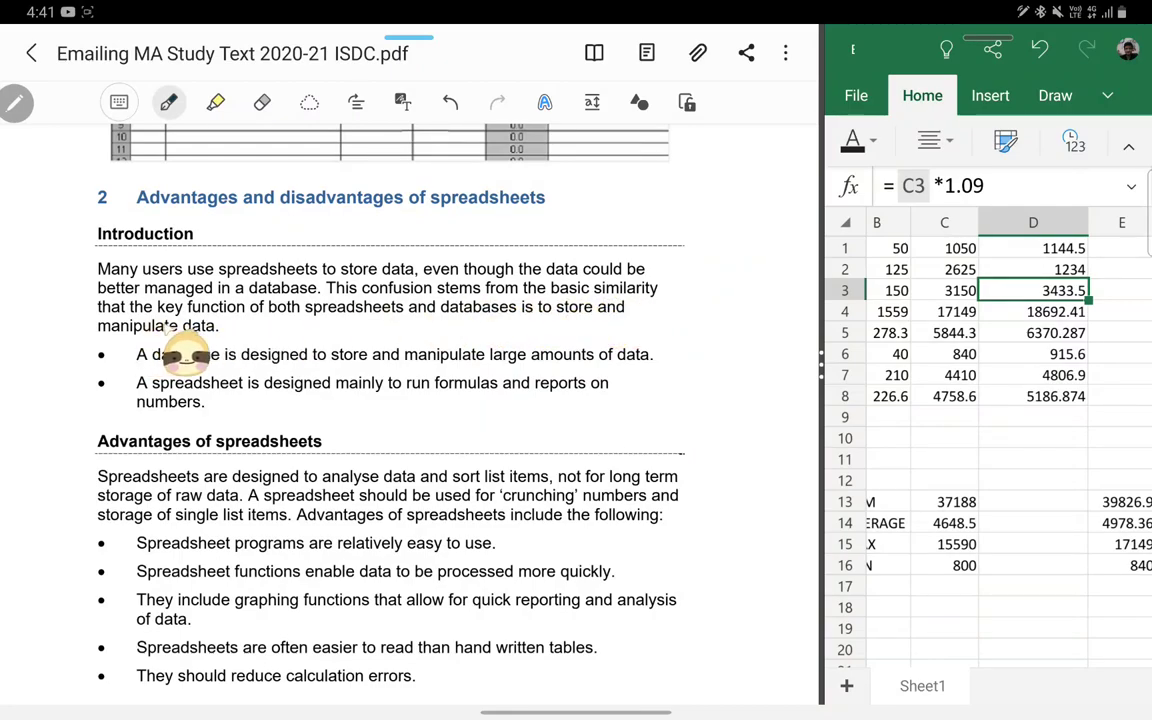
scroll(390, 400, "down", 1)
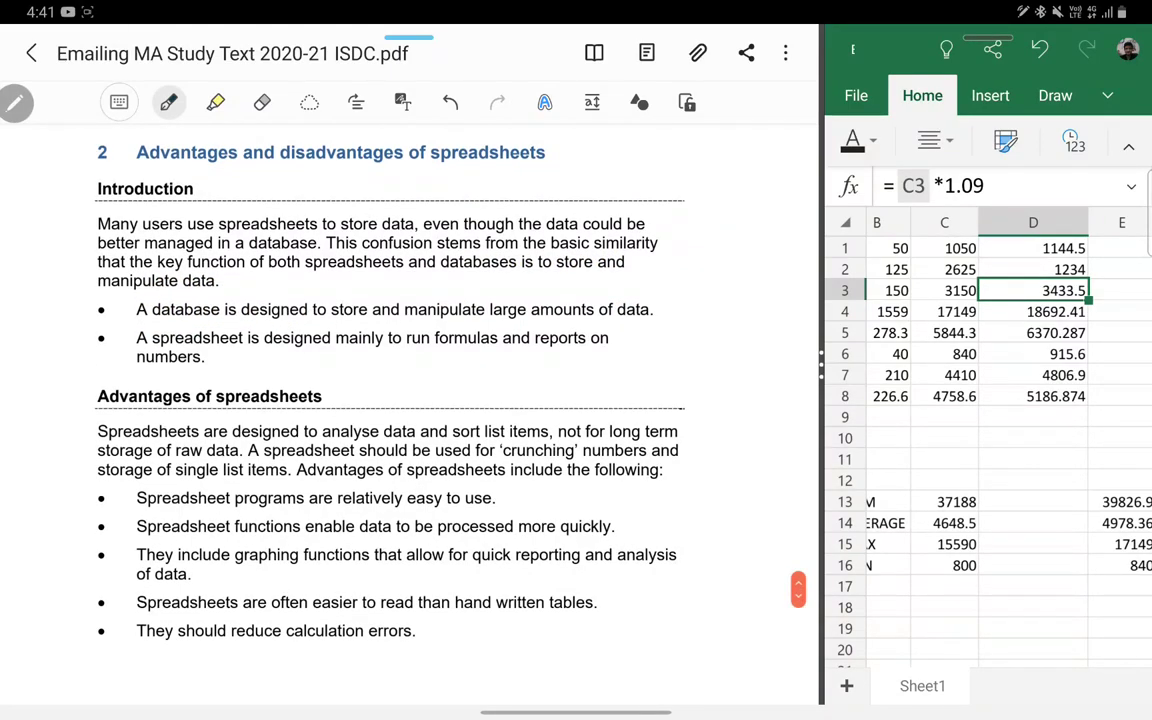
scroll(390, 400, "down", 1)
scroll(390, 400, "down", 3)
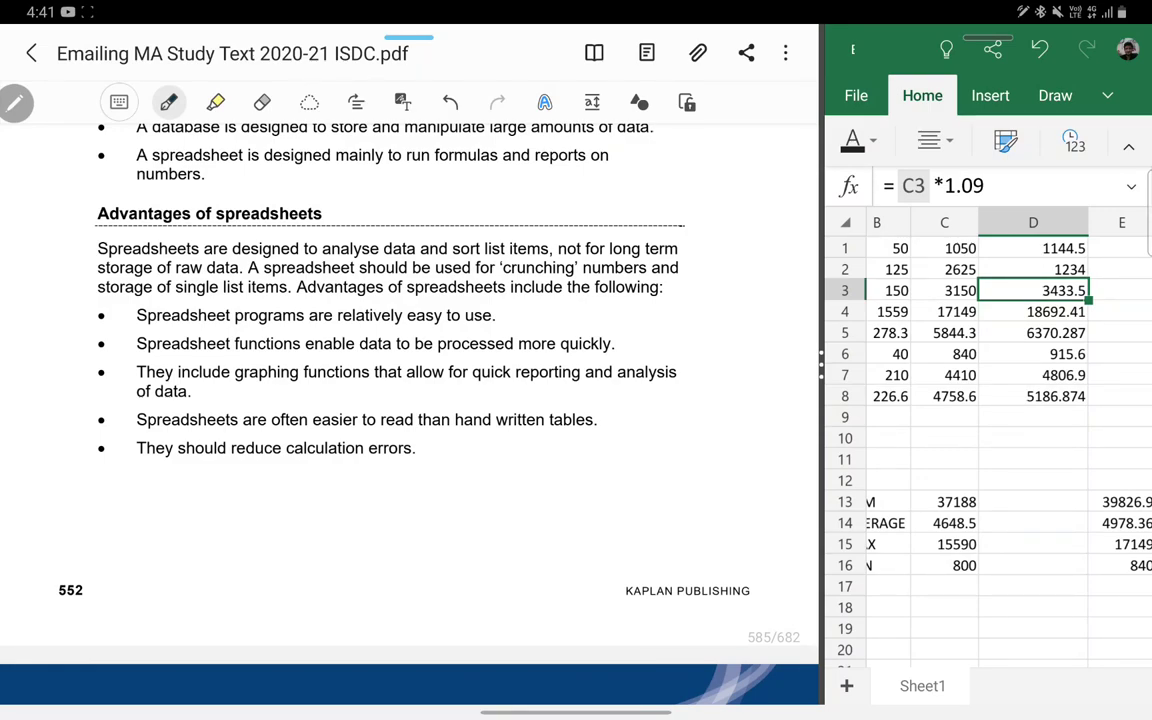
Step: Underline 'storage of single list items', 'relatively easy to use' and 'processed more quickly'
scroll(922, 686, "right", 2)
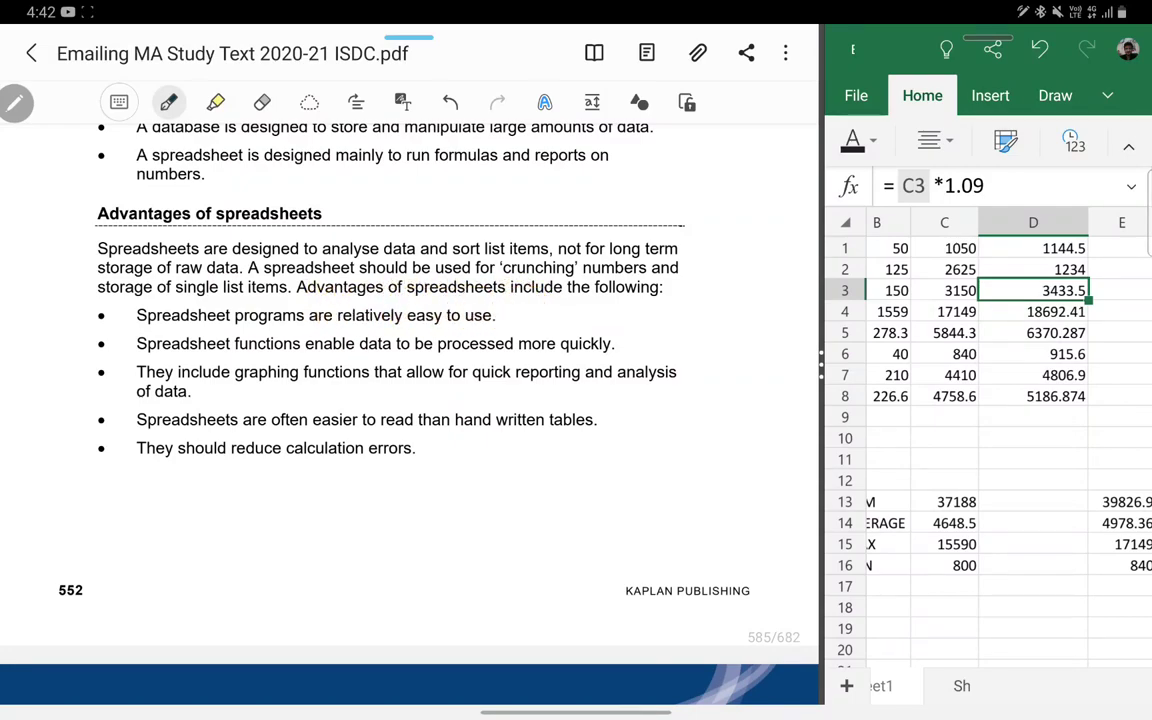
left_click_drag(110, 294, 218, 289)
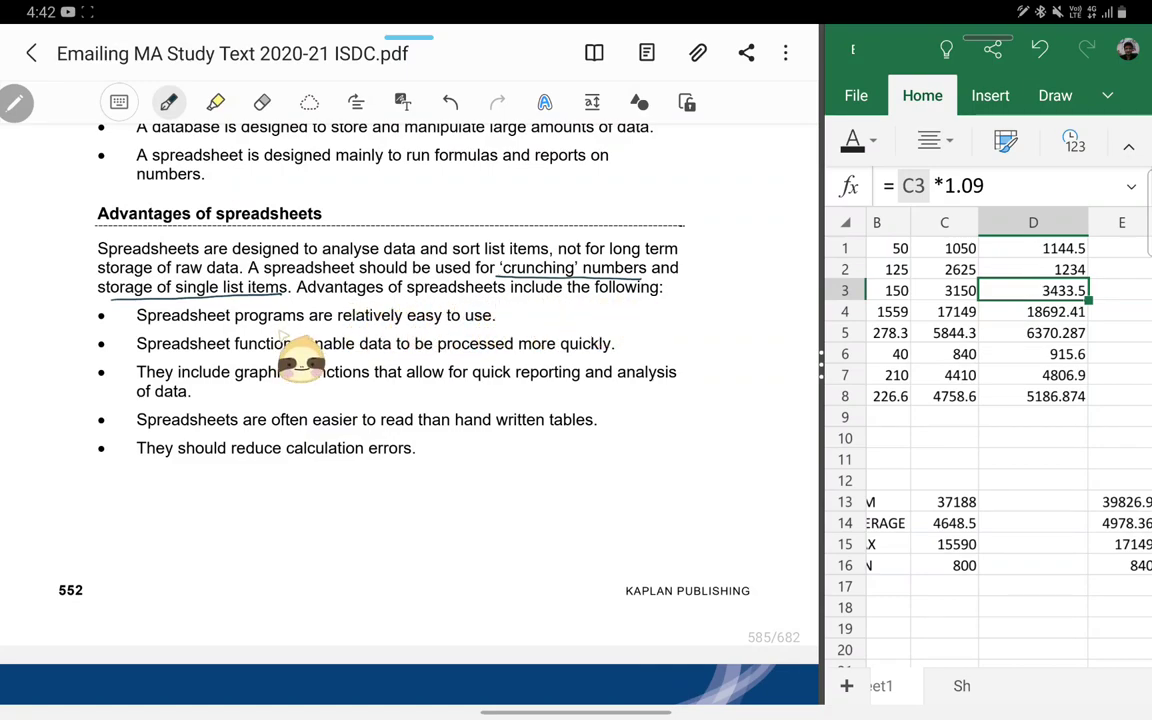
left_click_drag(337, 322, 494, 322)
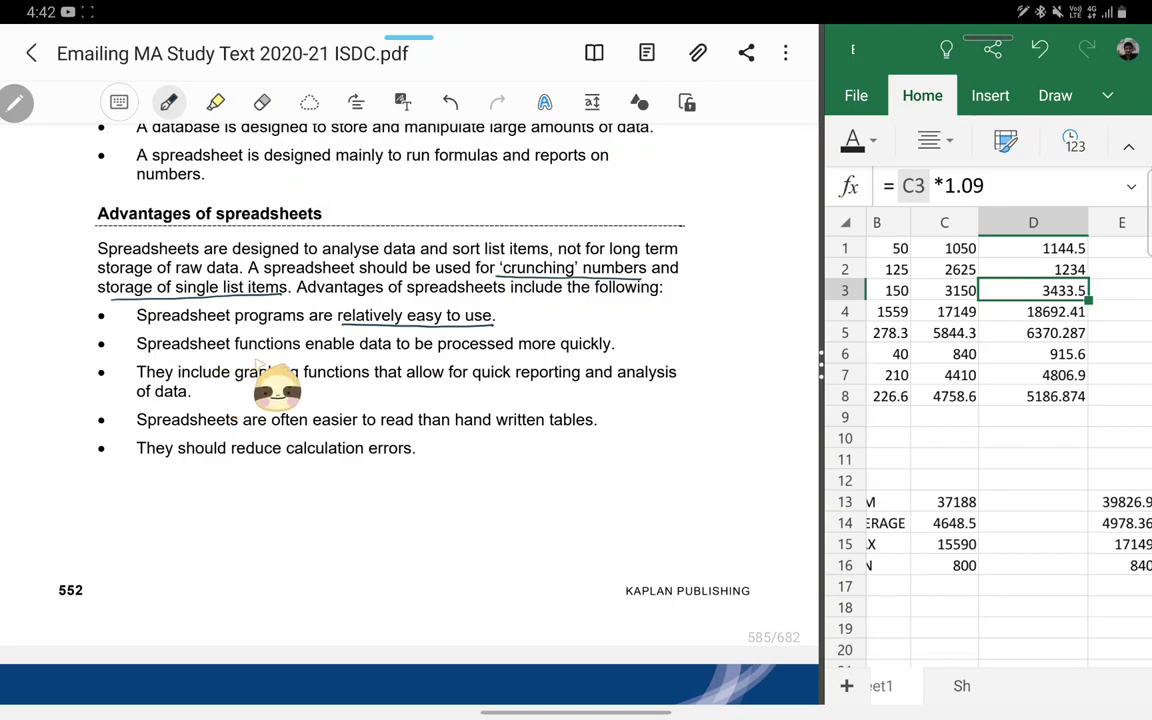
left_click_drag(396, 350, 614, 350)
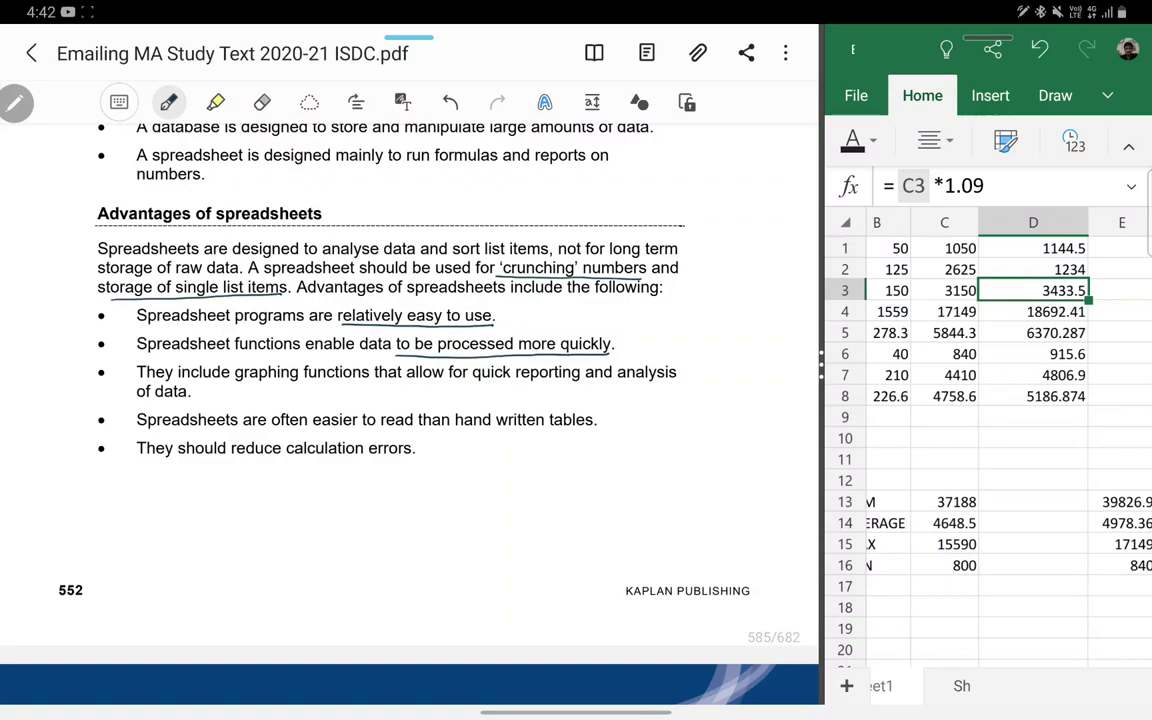
Step: Narrow Excel's column D
left_click(1033, 222)
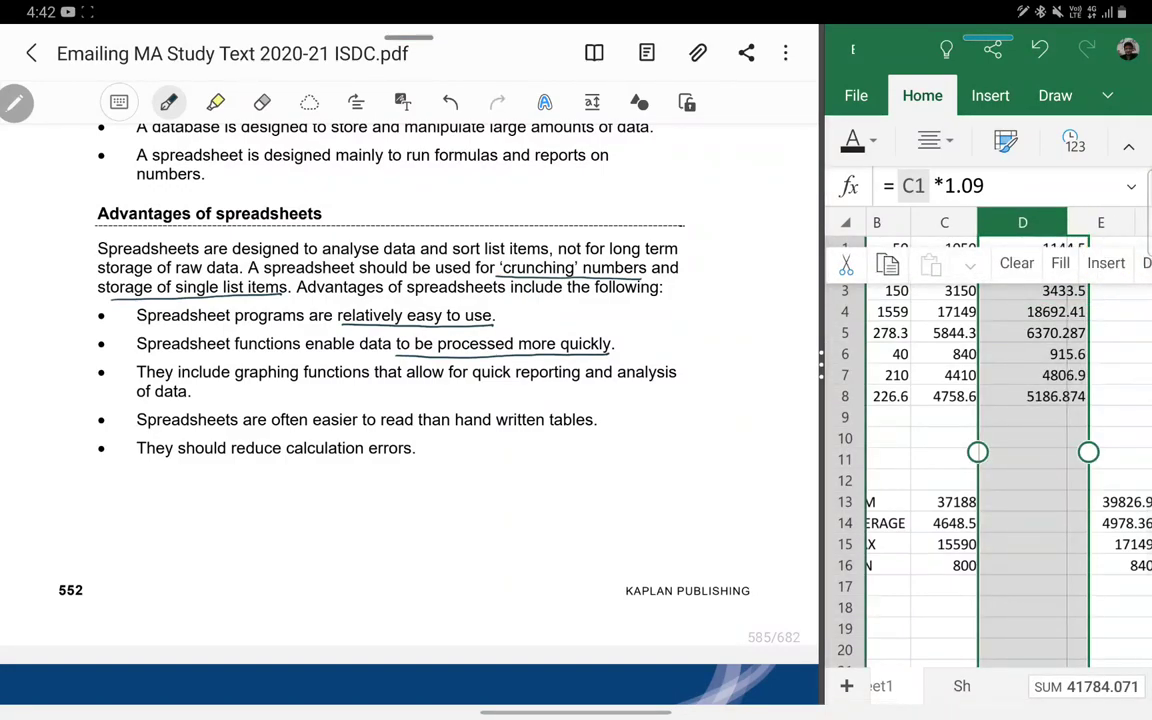
left_click_drag(1089, 222, 1059, 222)
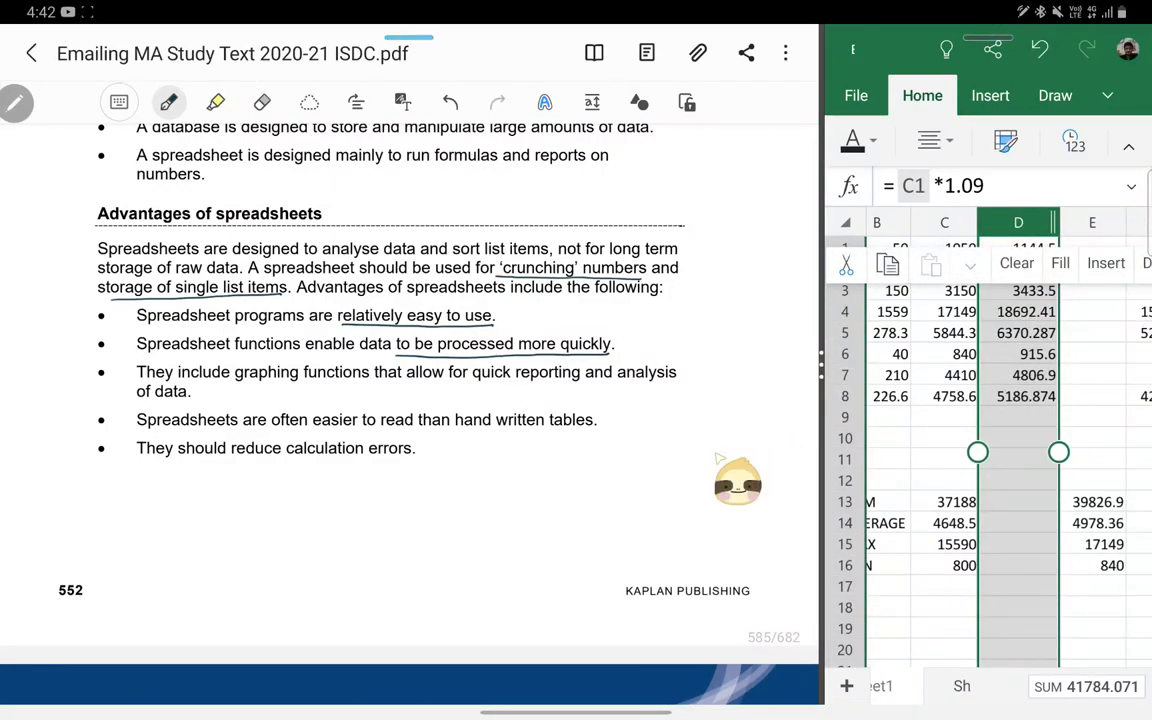
left_click(944, 459)
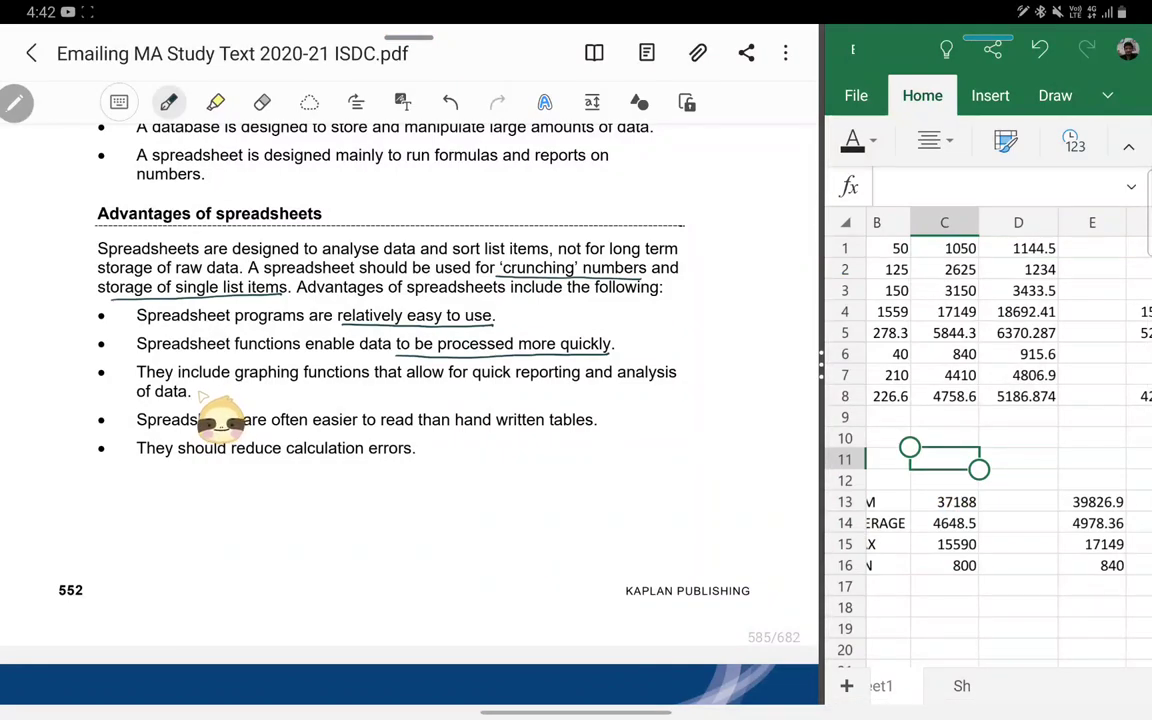
Step: Underline 'graphing functions', 'quick reporting', 'hand written tables' and 'reduce calculation errors'
left_click_drag(234, 379, 369, 379)
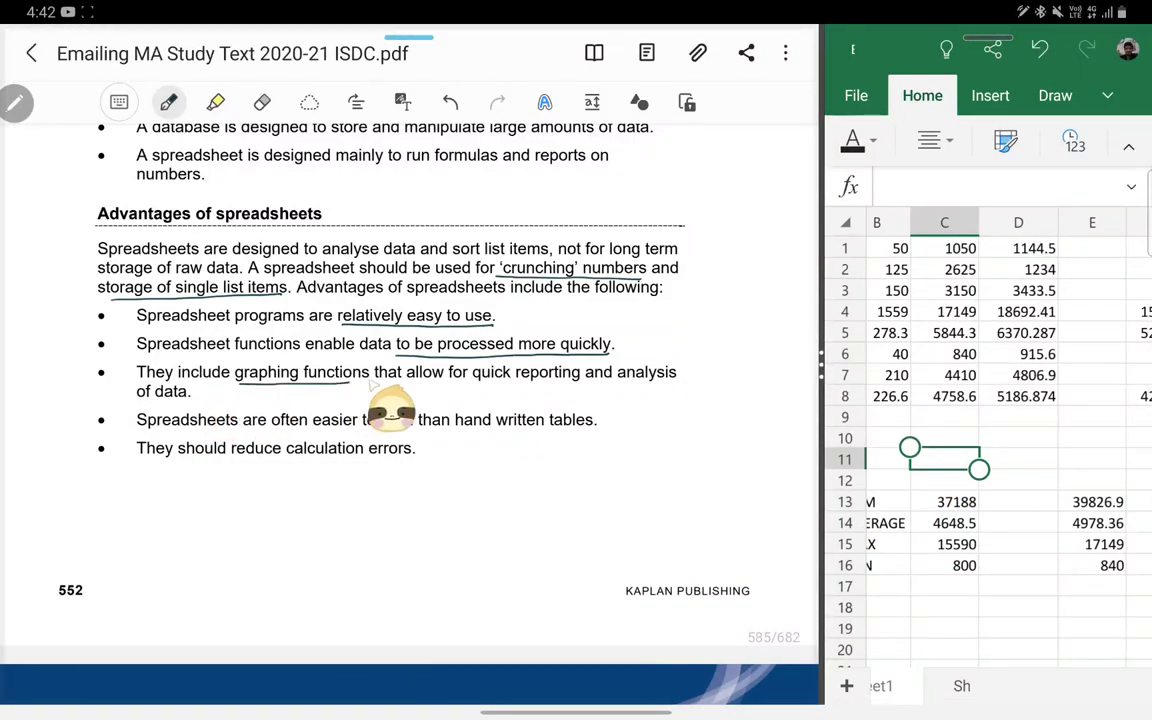
left_click_drag(448, 379, 585, 382)
left_click_drag(136, 398, 188, 398)
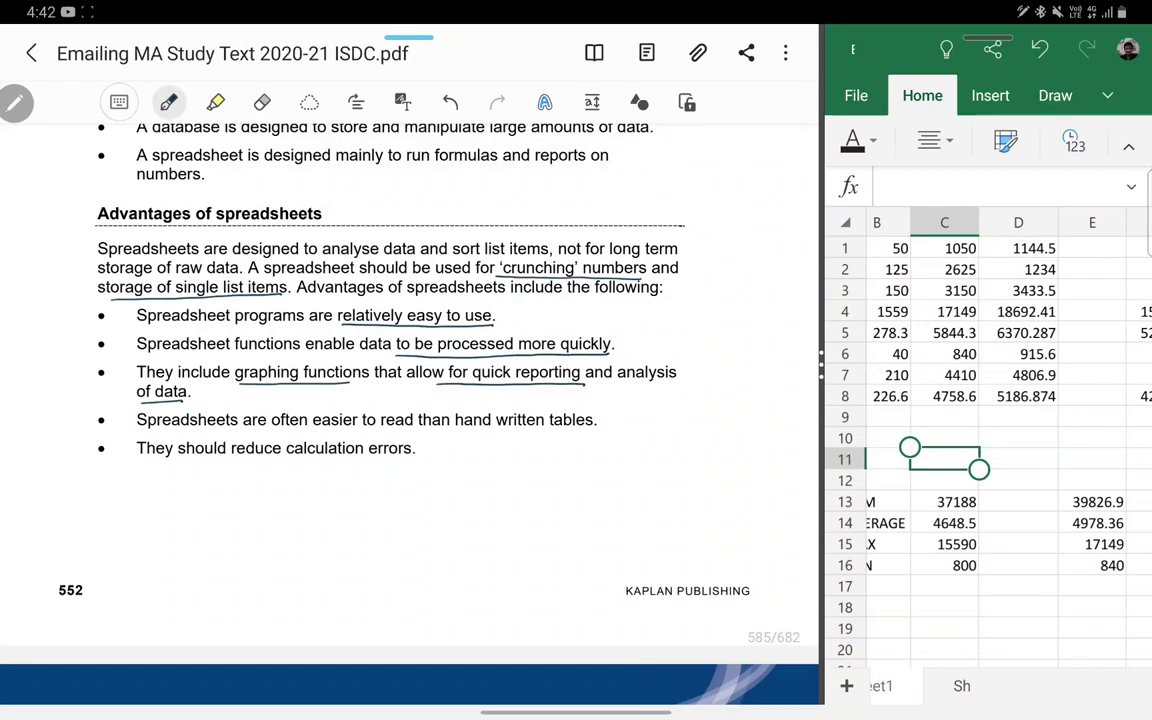
left_click(273, 430)
left_click_drag(464, 428, 585, 427)
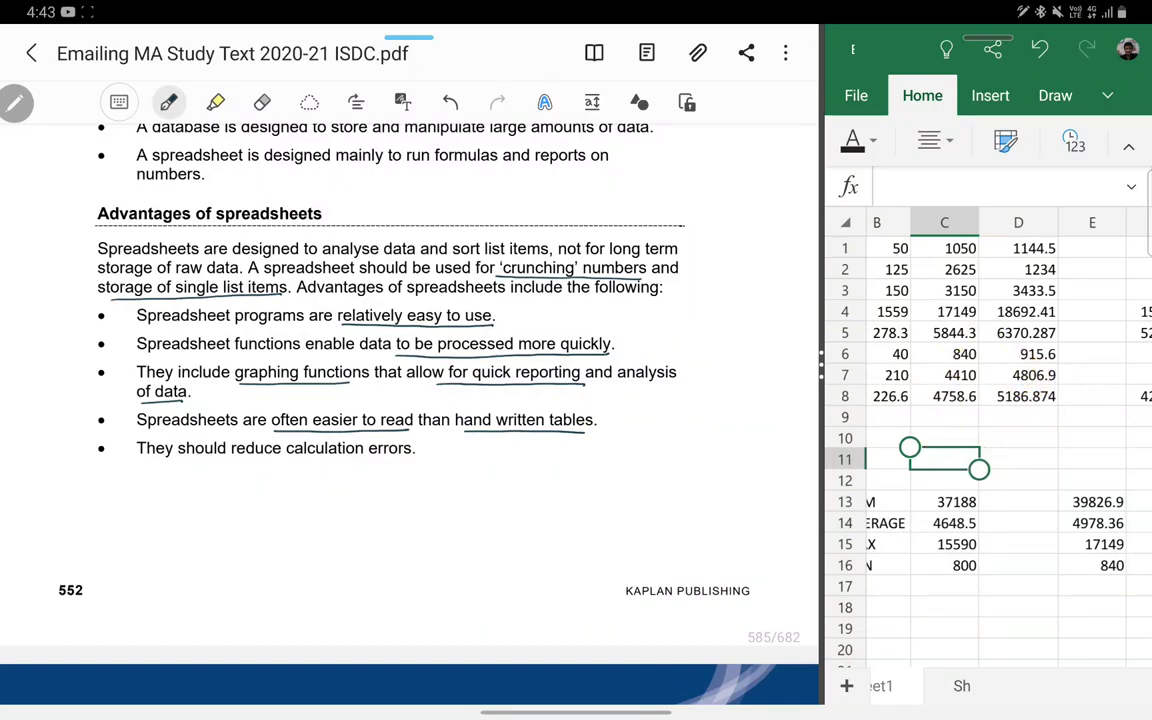
left_click_drag(231, 457, 412, 456)
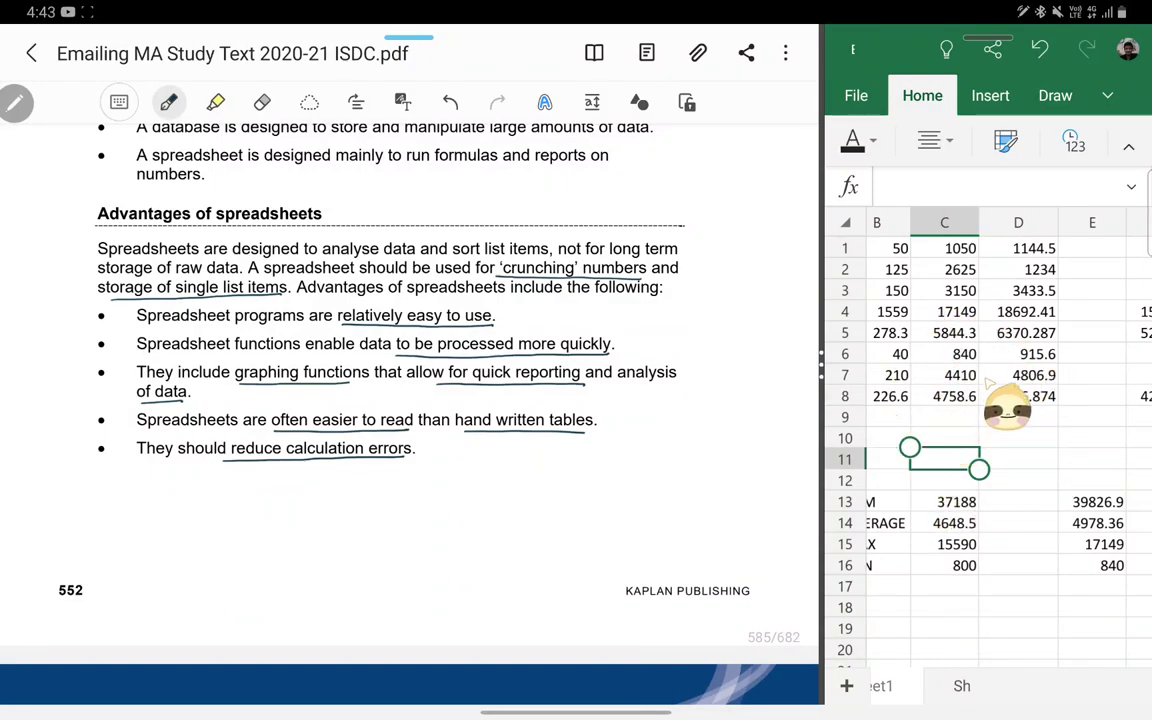
left_click(944, 333)
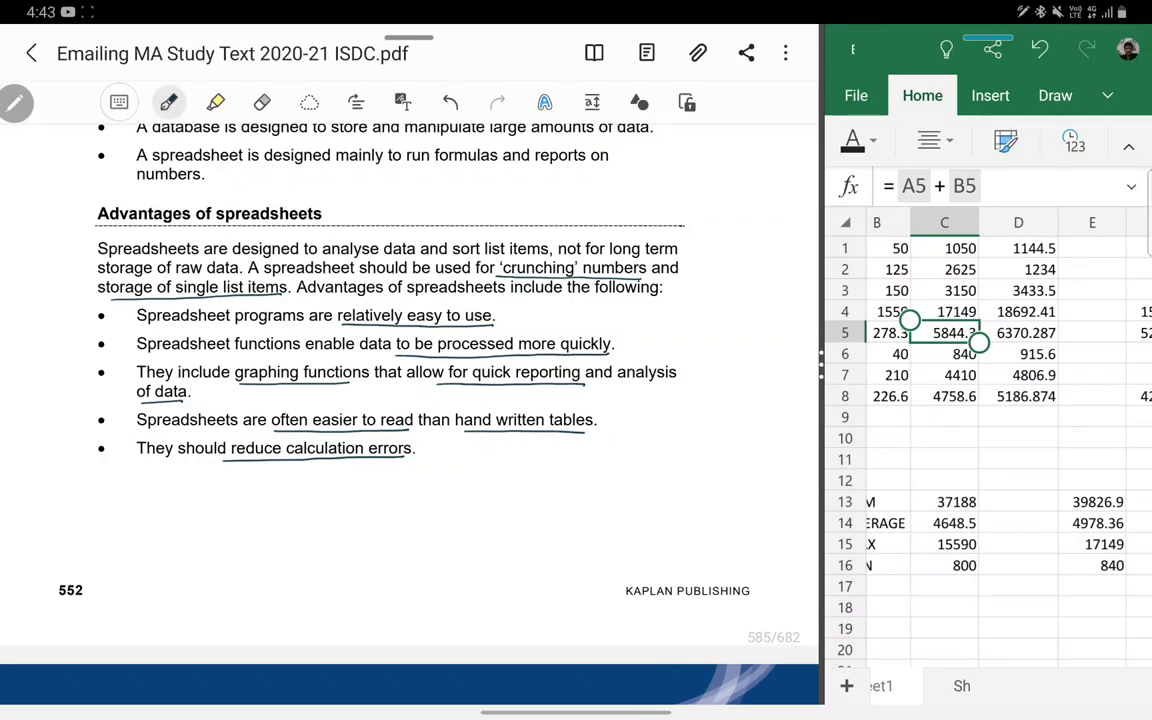
Step: Underline 'over and maintain it in separate', 'files' and 'not able to identify data input errors' in the PDF
scroll(410, 400, "down", 5)
scroll(410, 400, "down", 5)
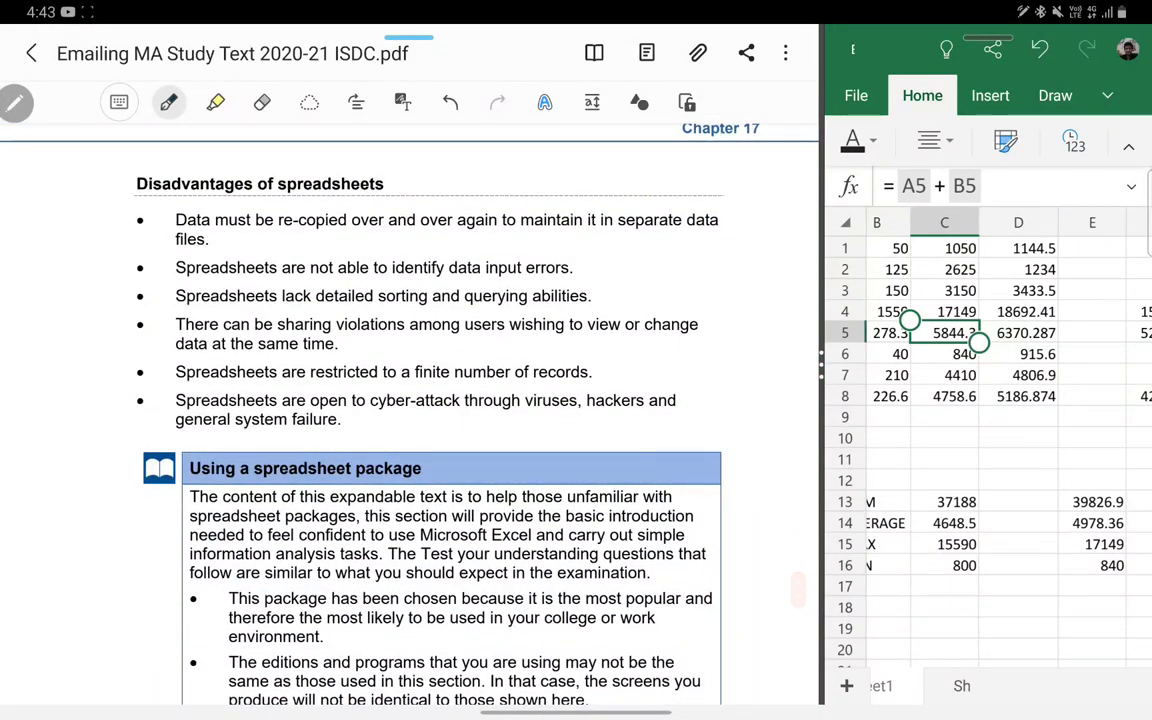
left_click_drag(368, 232, 463, 231)
left_click_drag(545, 232, 682, 232)
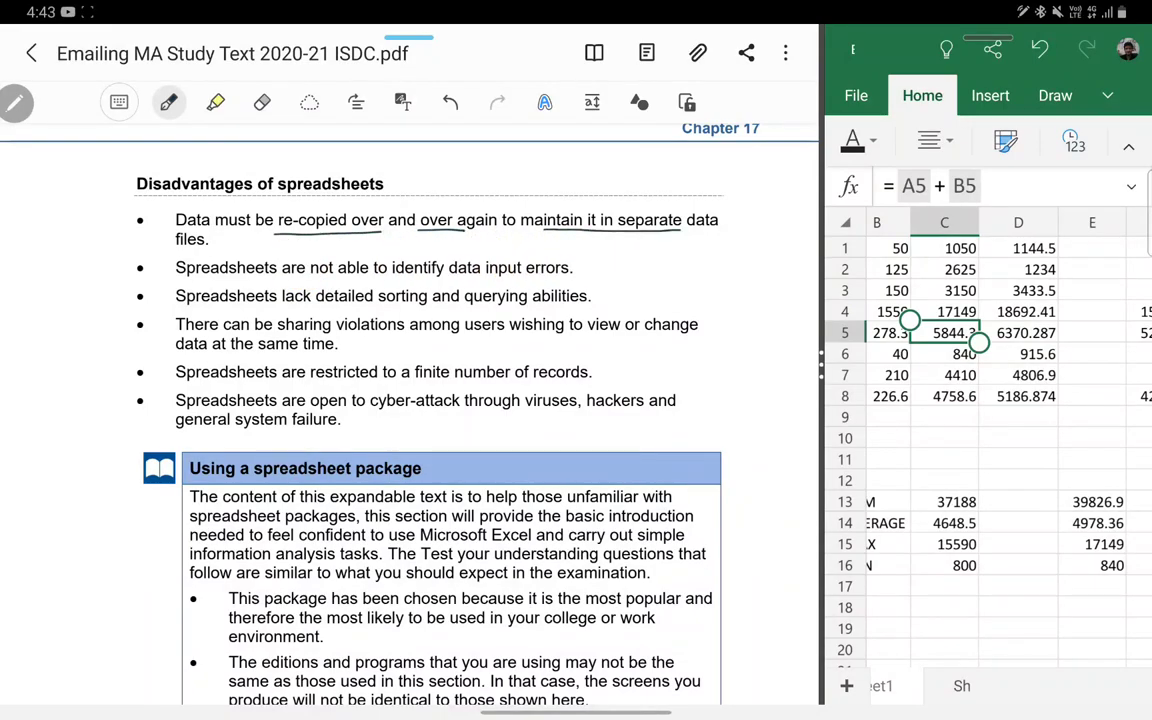
left_click_drag(176, 248, 207, 248)
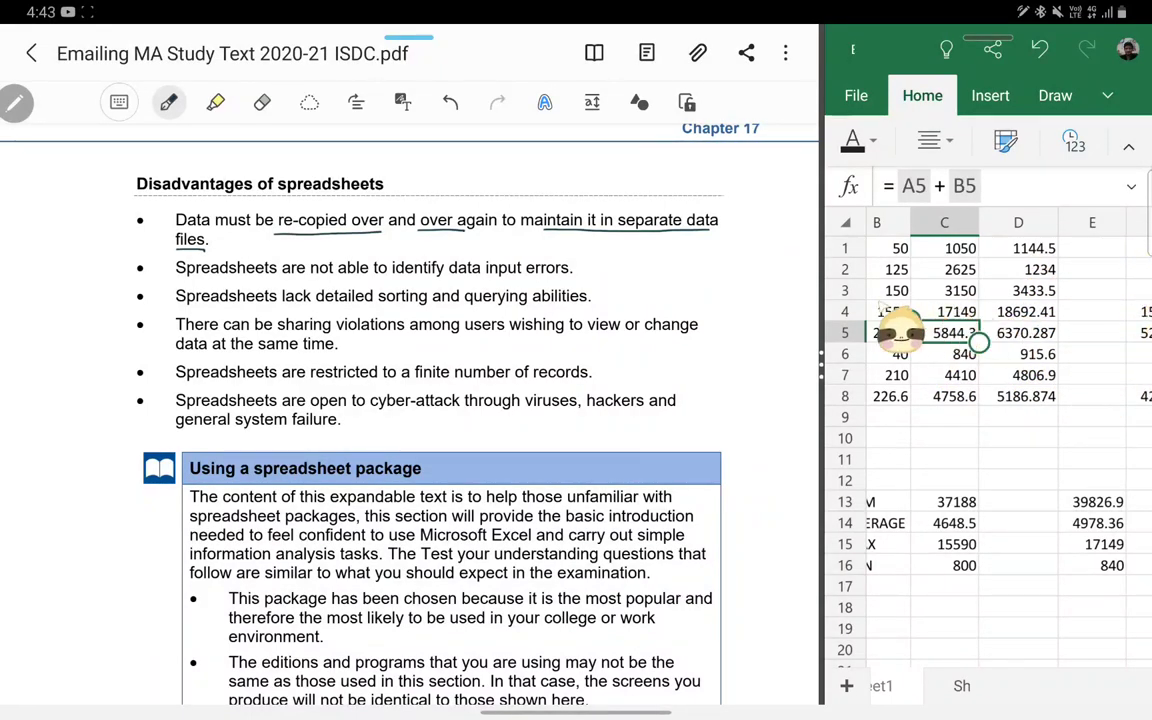
scroll(990, 400, "right", 5)
scroll(990, 400, "left", 5)
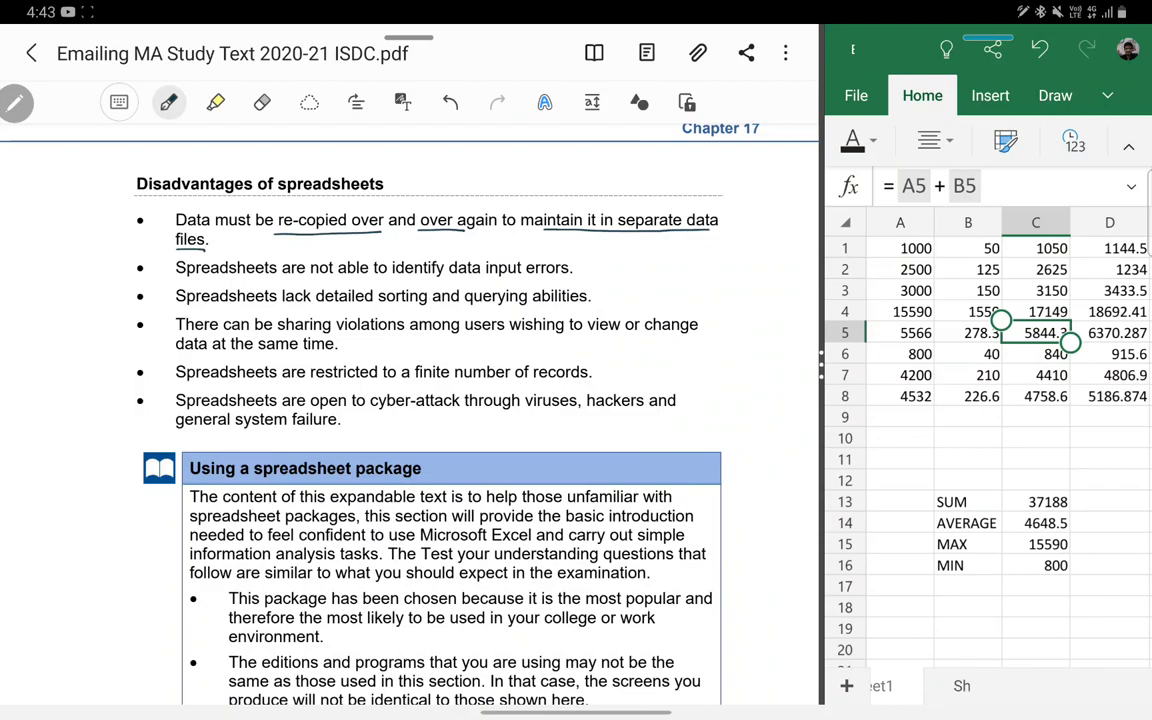
left_click_drag(310, 276, 570, 274)
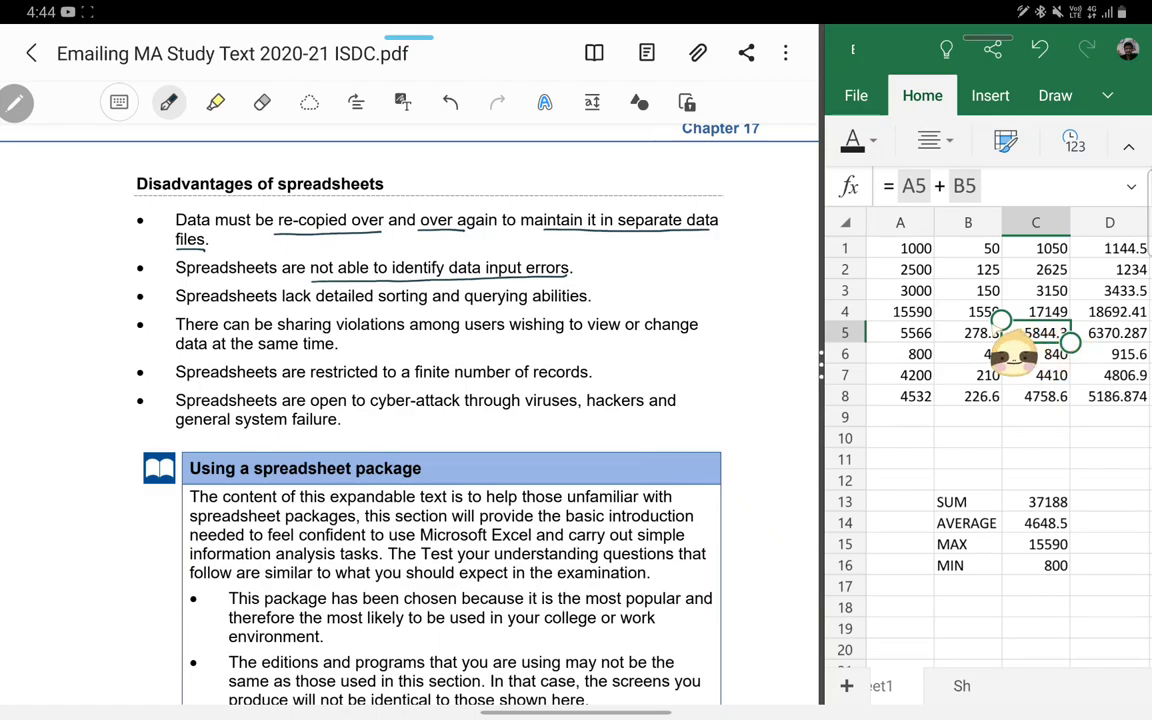
Step: Review the column B and C formulas in Excel, then underline 'detailed sorting' in the PDF
left_click(1035, 311)
left_click(968, 311)
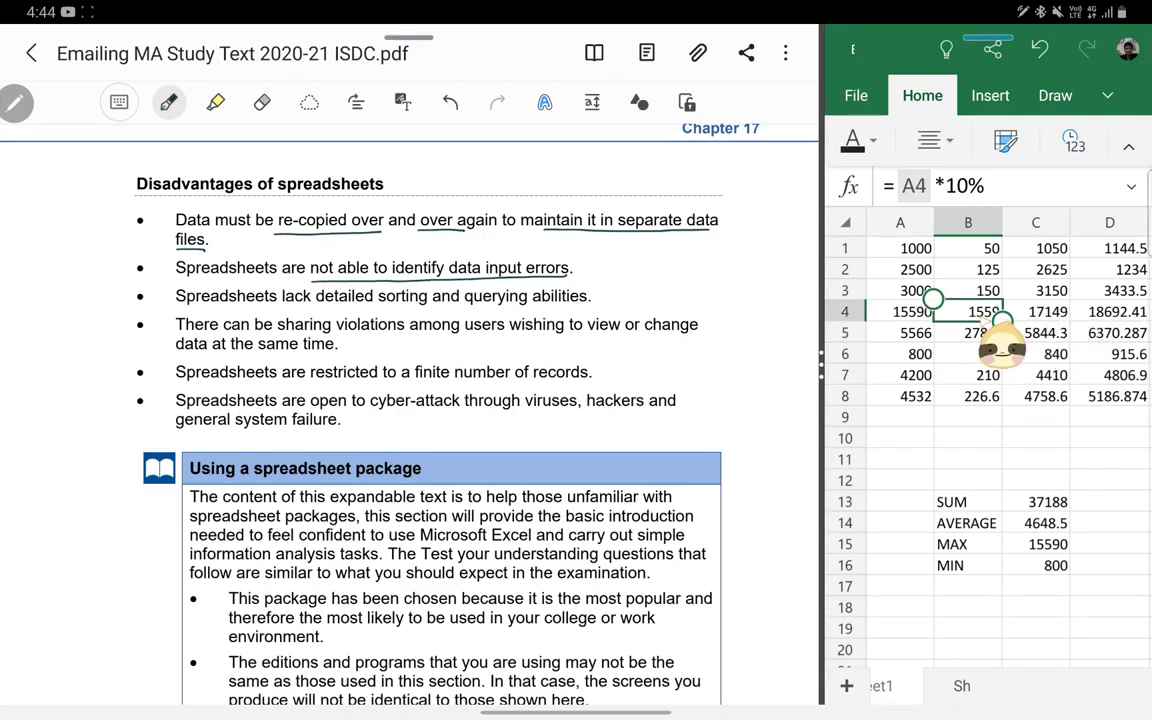
left_click(968, 248)
left_click(968, 269)
left_click(968, 290)
left_click(968, 332)
left_click(968, 332)
left_click(968, 375)
left_click(968, 396)
left_click(968, 311)
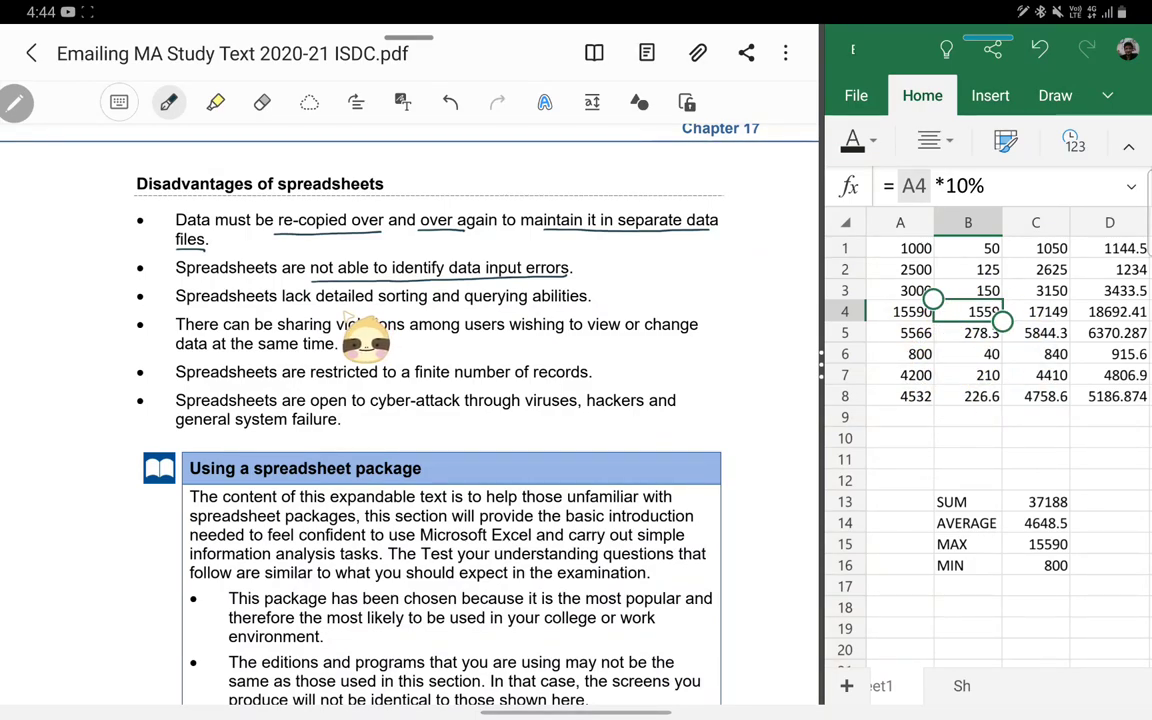
left_click_drag(316, 308, 476, 307)
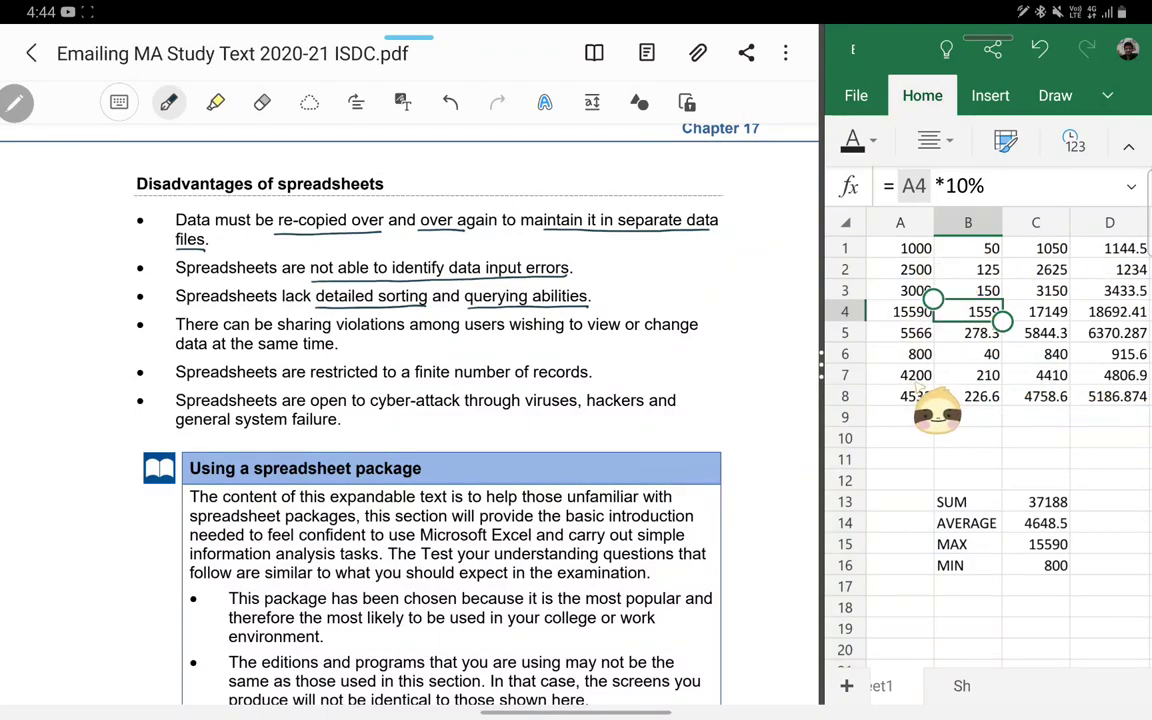
left_click(905, 248)
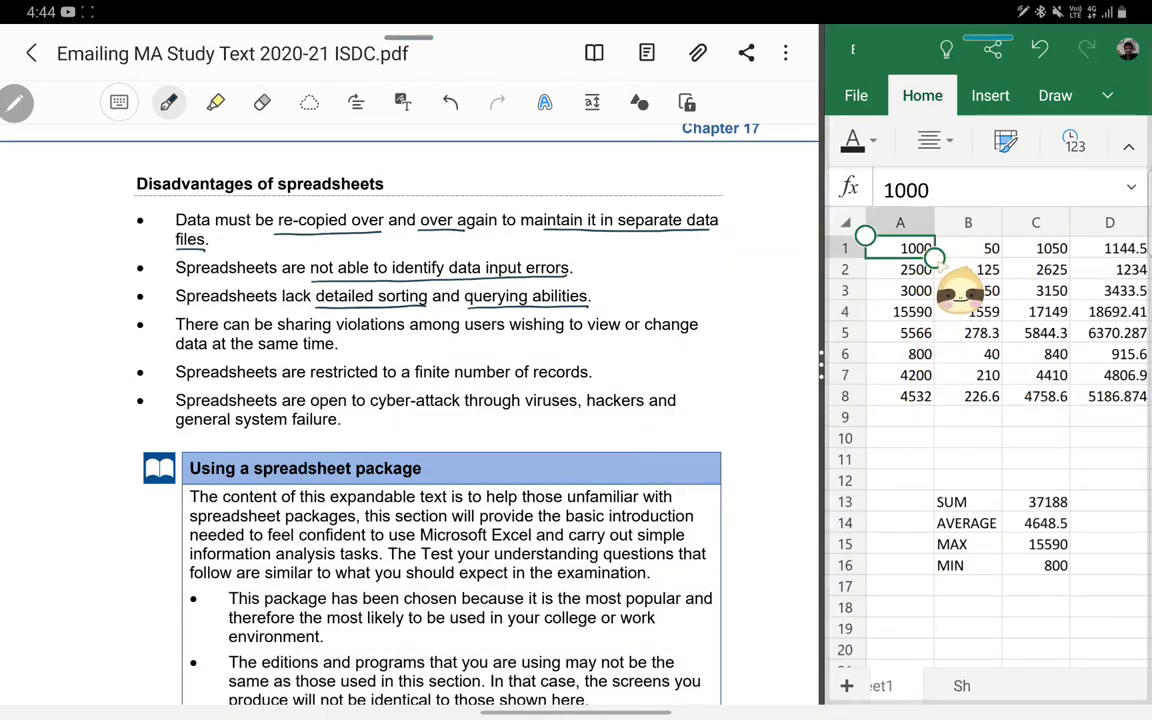
Step: Select A1:A8, widen the Excel pane, and browse the ribbon tabs back to Home
left_click_drag(934, 258, 934, 405)
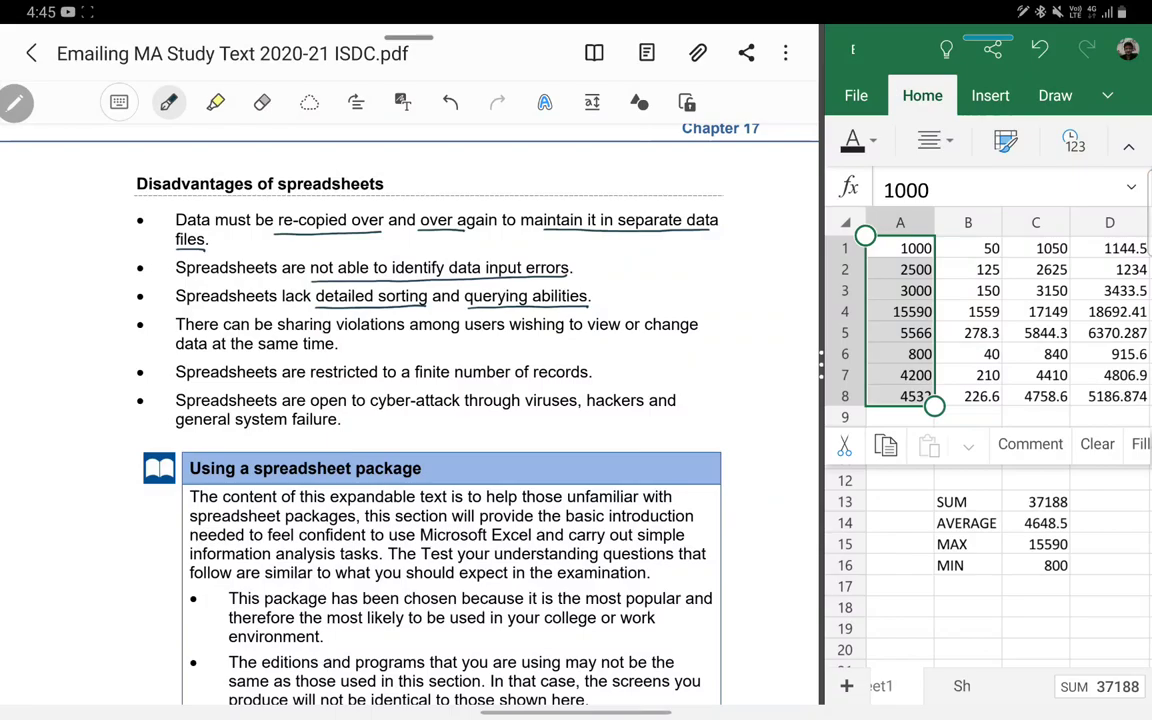
left_click_drag(820, 360, 437, 360)
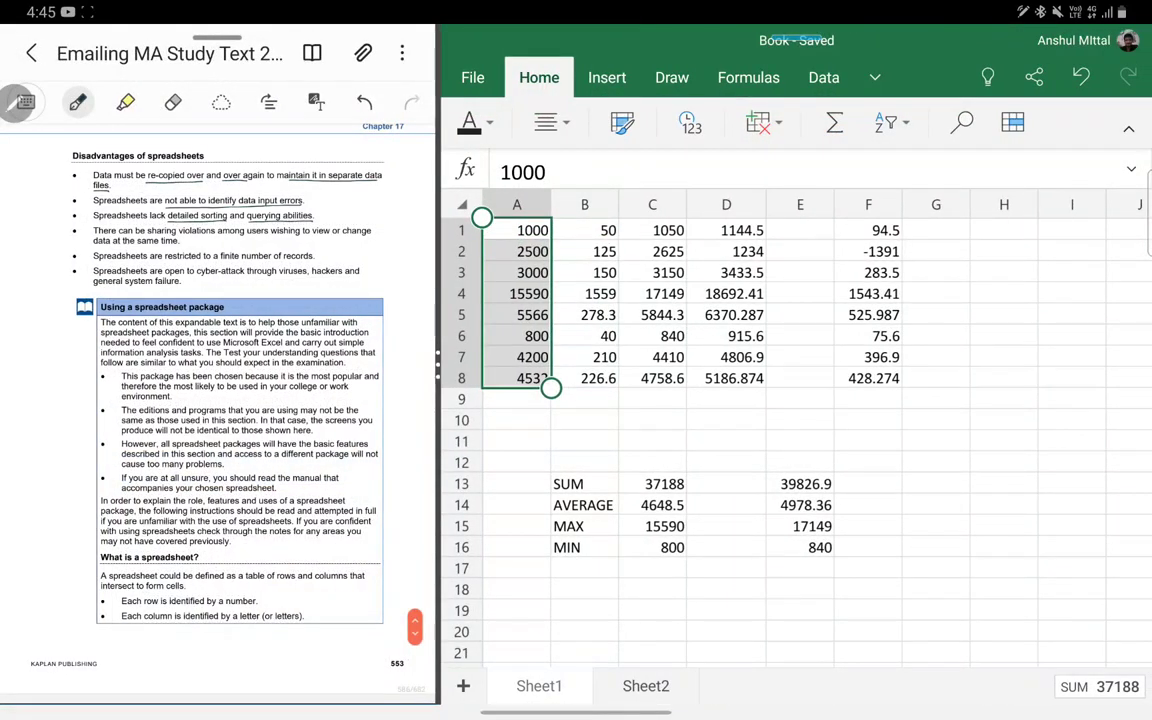
left_click(824, 77)
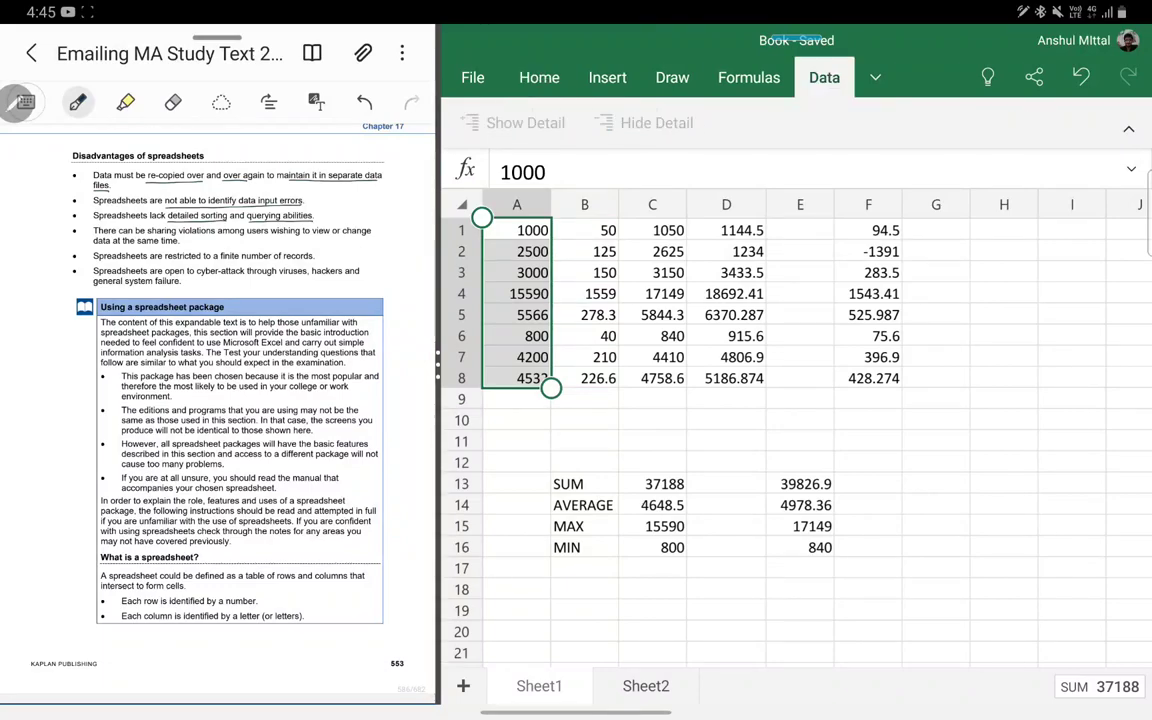
left_click(874, 78)
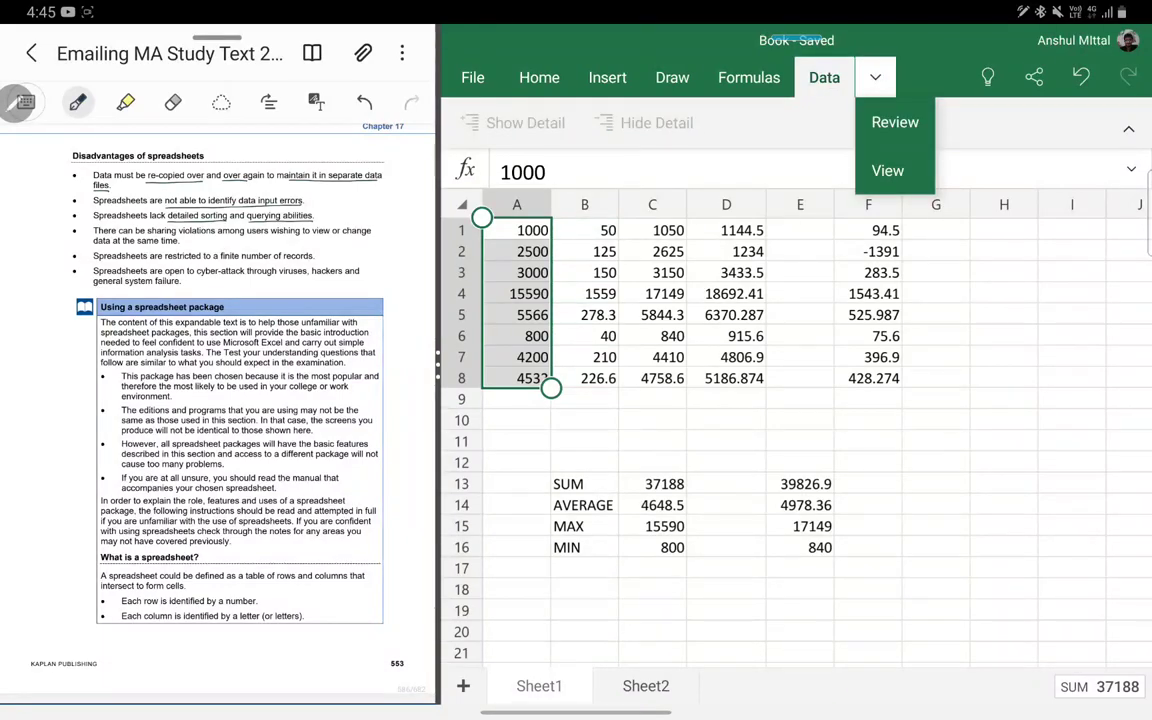
left_click(760, 80)
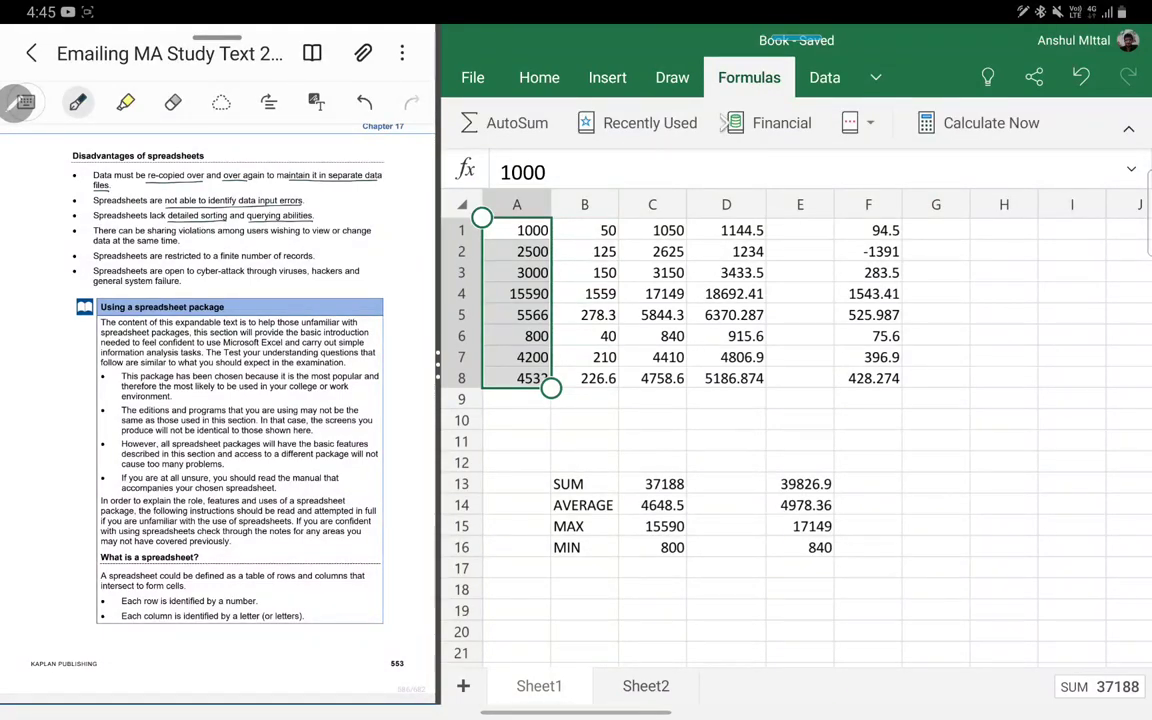
left_click(673, 78)
left_click(607, 77)
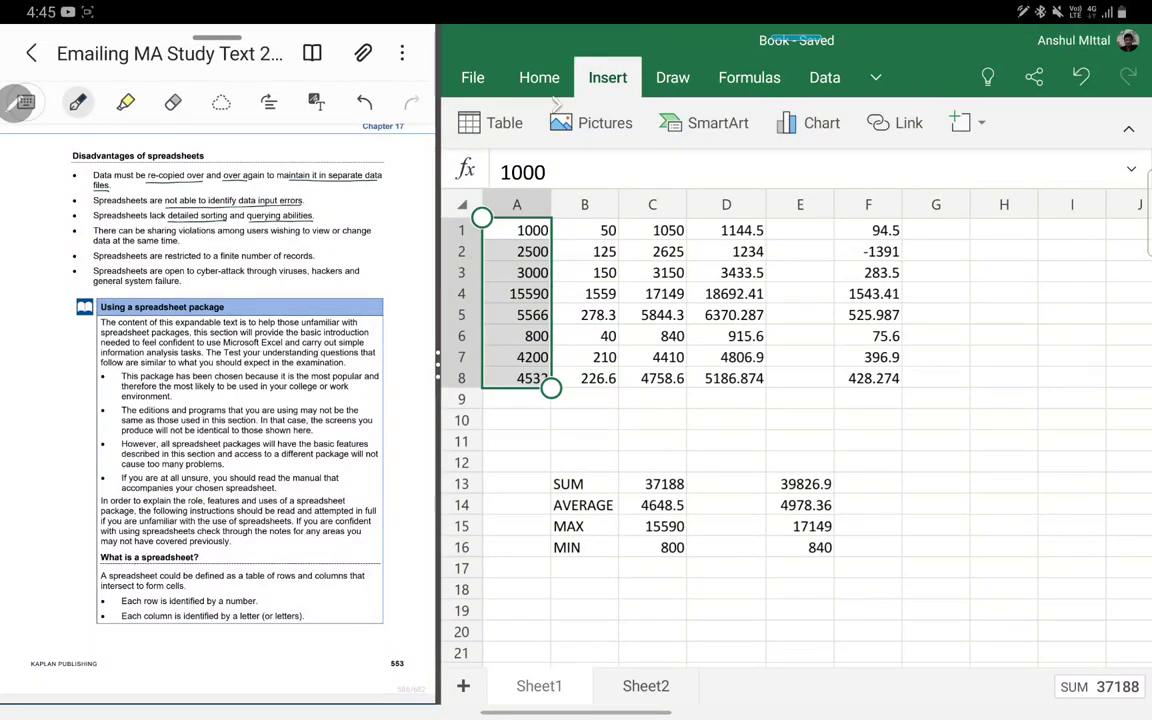
left_click(539, 77)
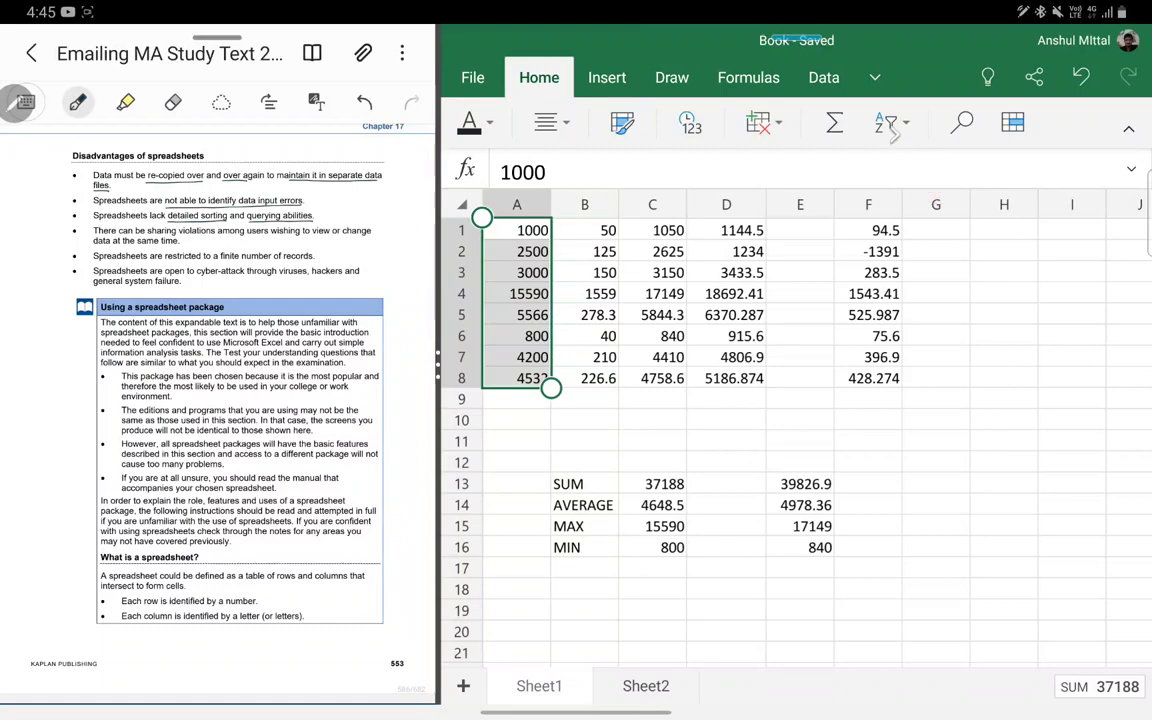
Step: Sort the rows ascending by column A so 800 comes first
left_click(893, 123)
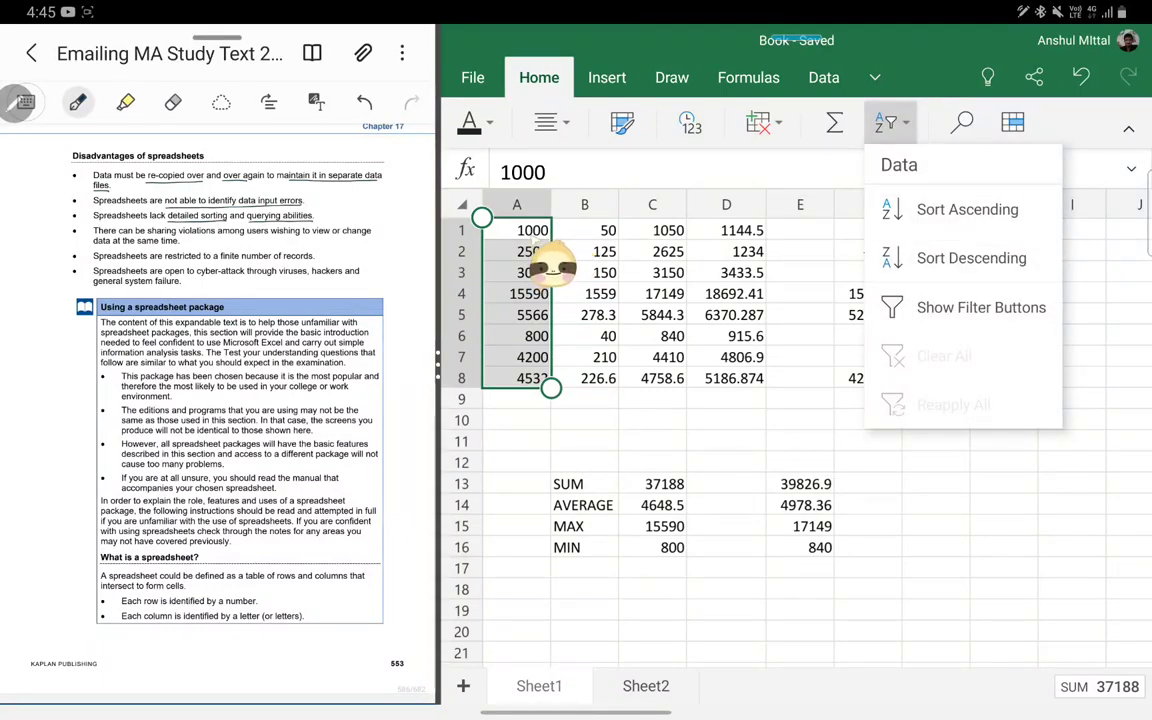
left_click(967, 209)
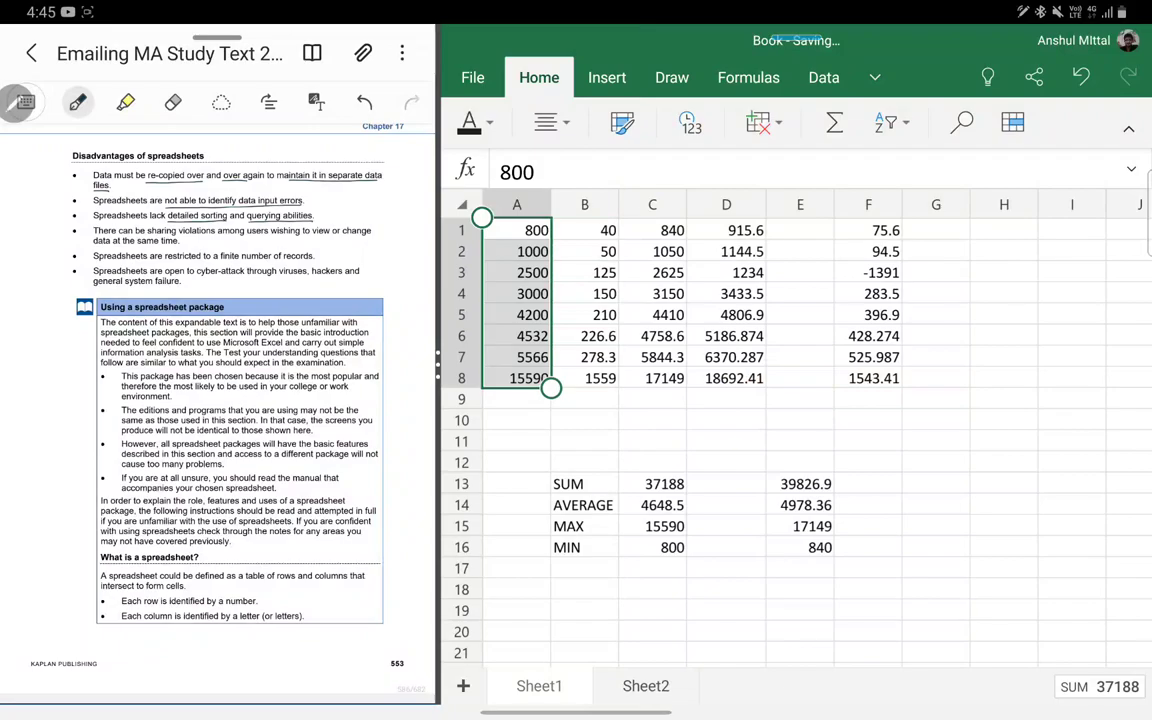
left_click(715, 398)
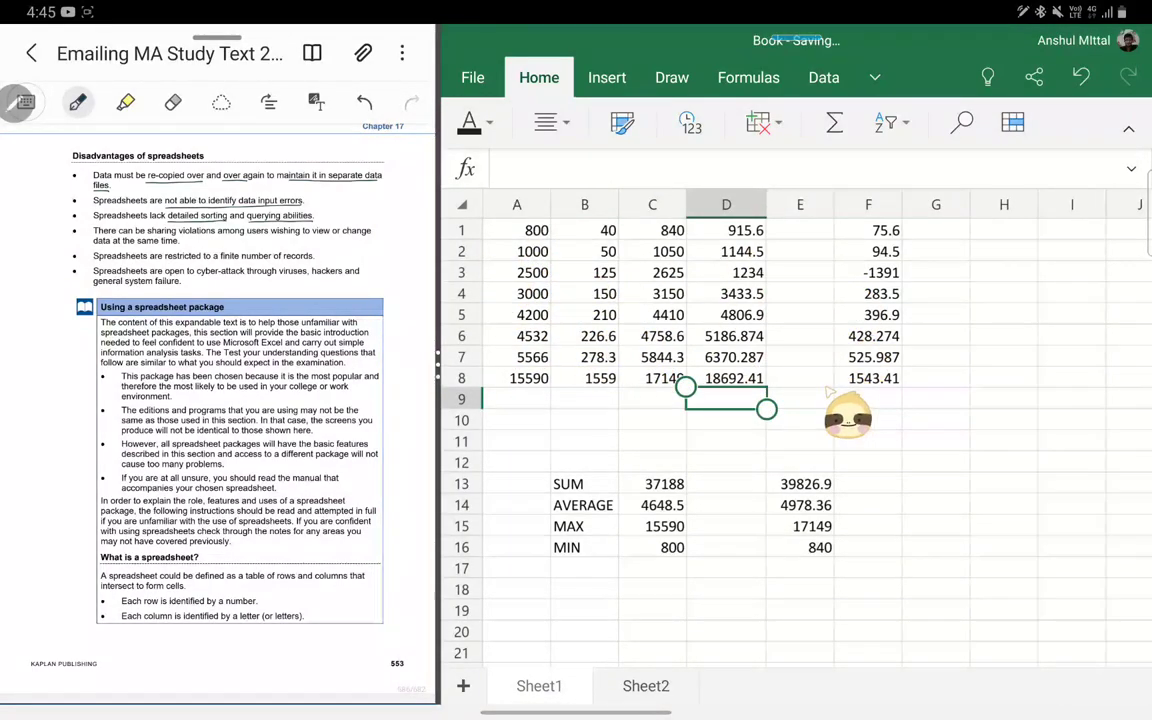
Step: Check column F's difference formulas, select F1:F8 and dismiss Sort & Filter without sorting
left_click(868, 230)
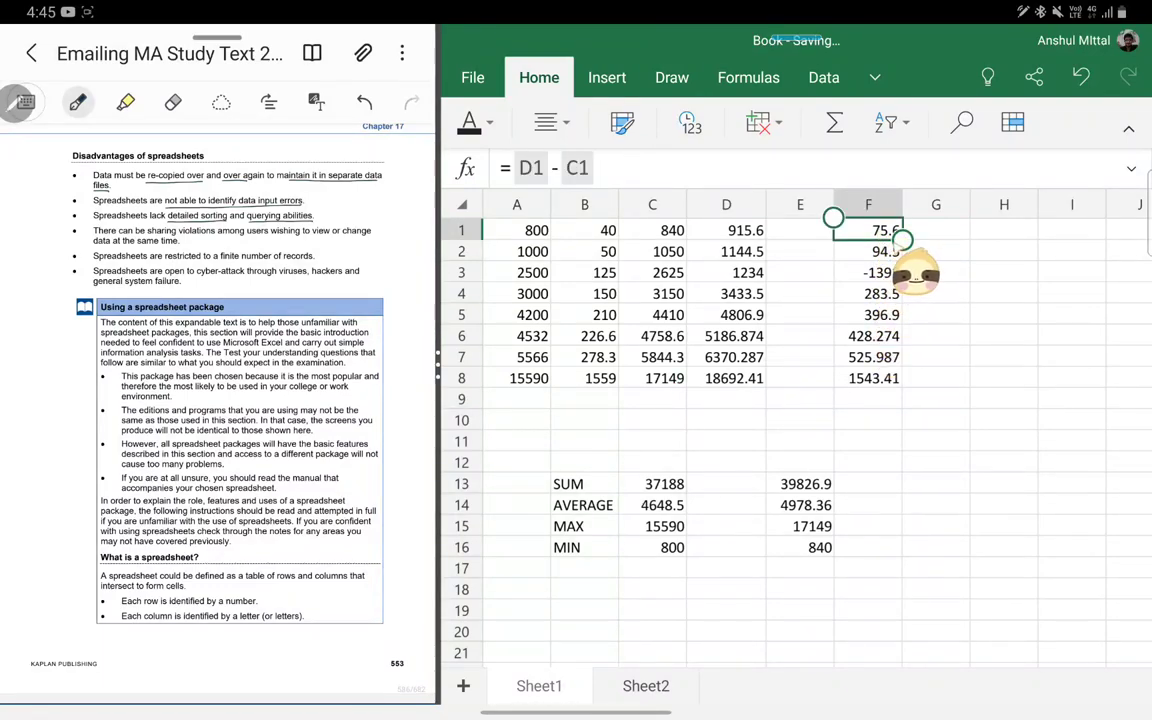
left_click(868, 230)
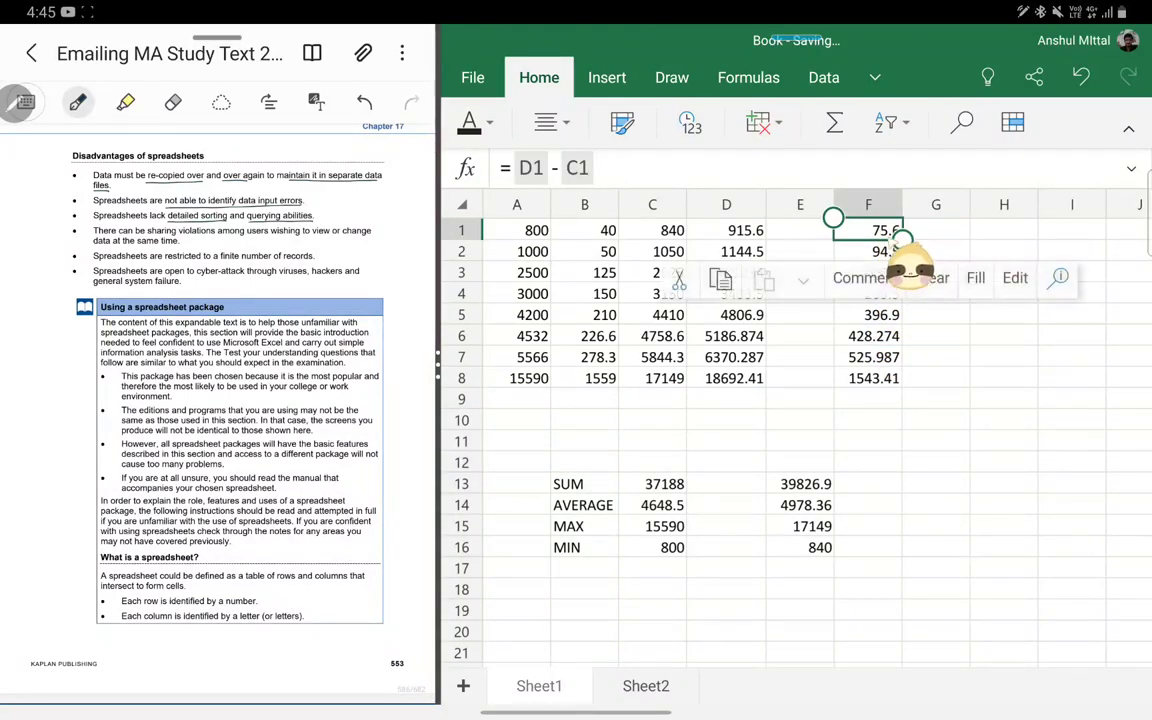
left_click(868, 357)
left_click(868, 230)
left_click_drag(902, 240, 902, 388)
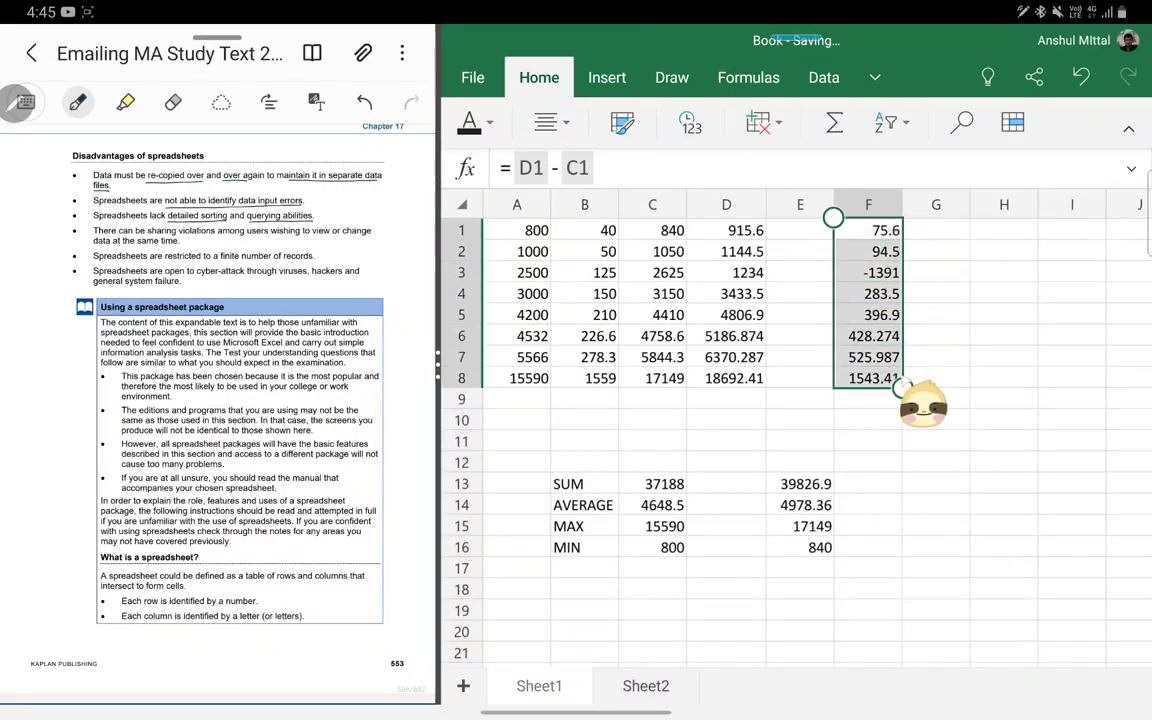
left_click(890, 122)
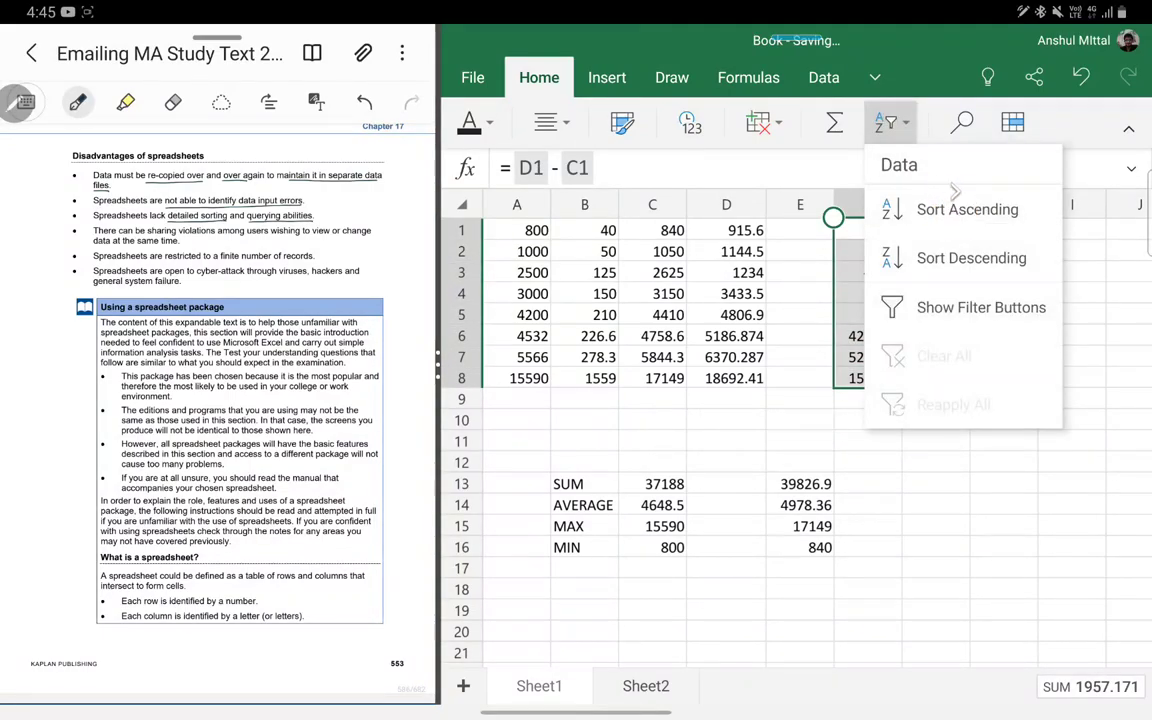
left_click(965, 210)
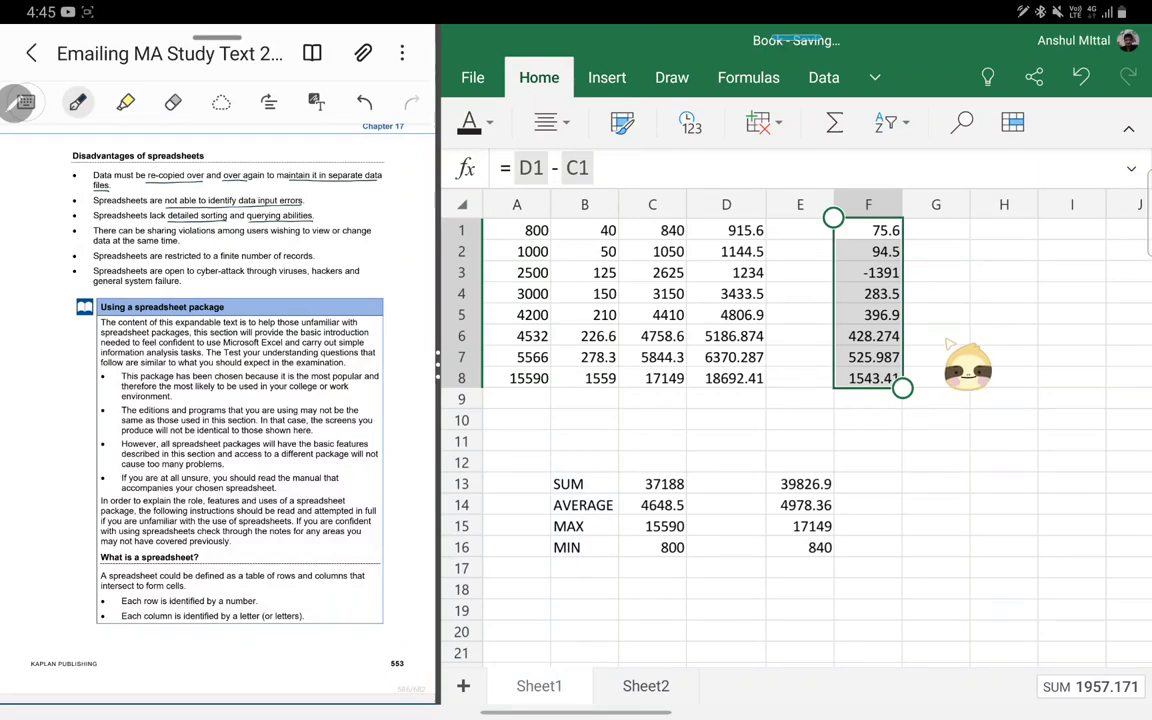
left_click(936, 336)
left_click_drag(868, 230, 868, 378)
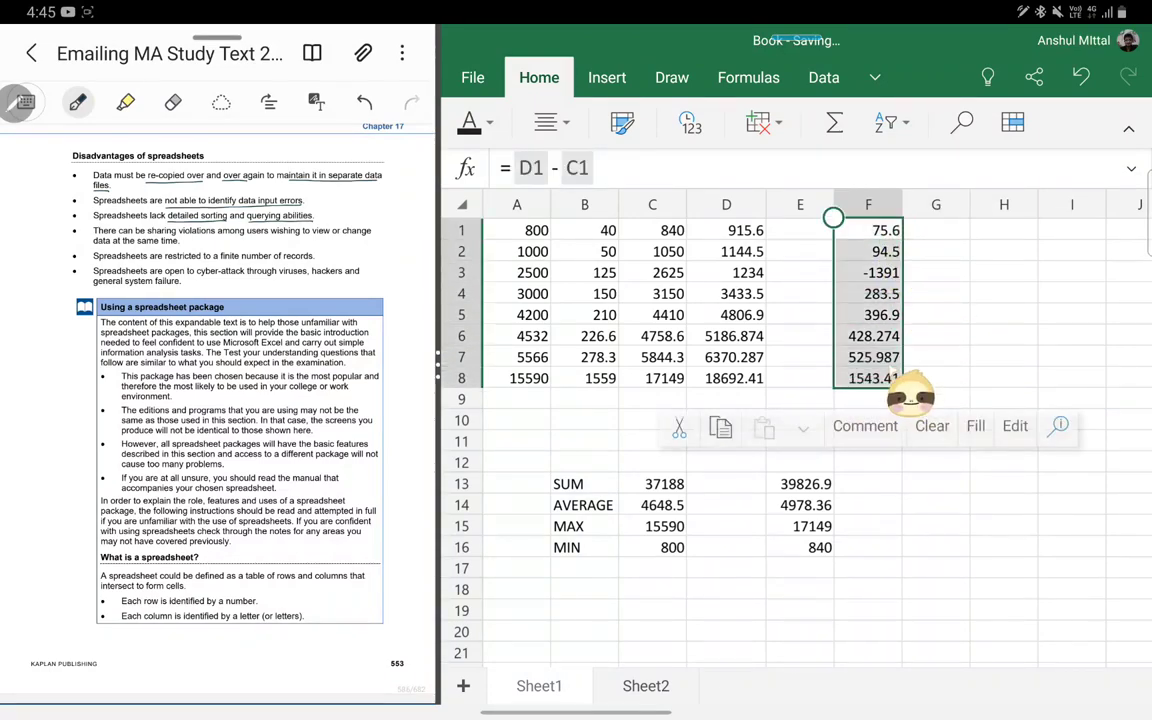
left_click(887, 122)
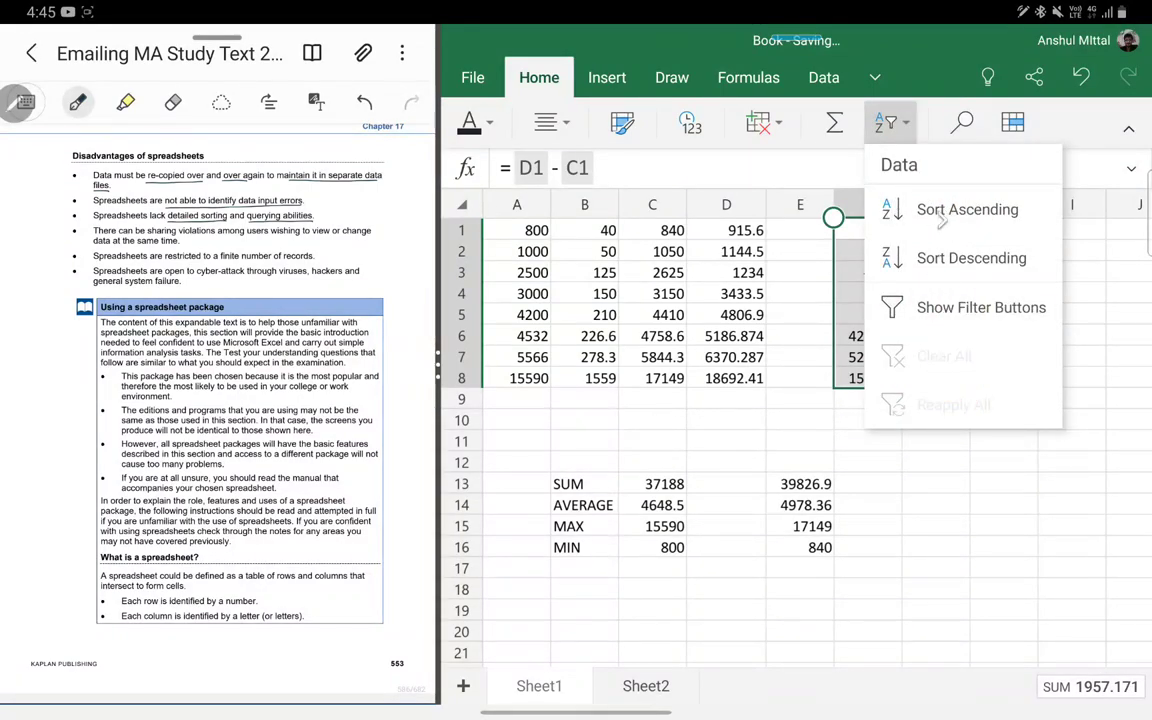
left_click(946, 209)
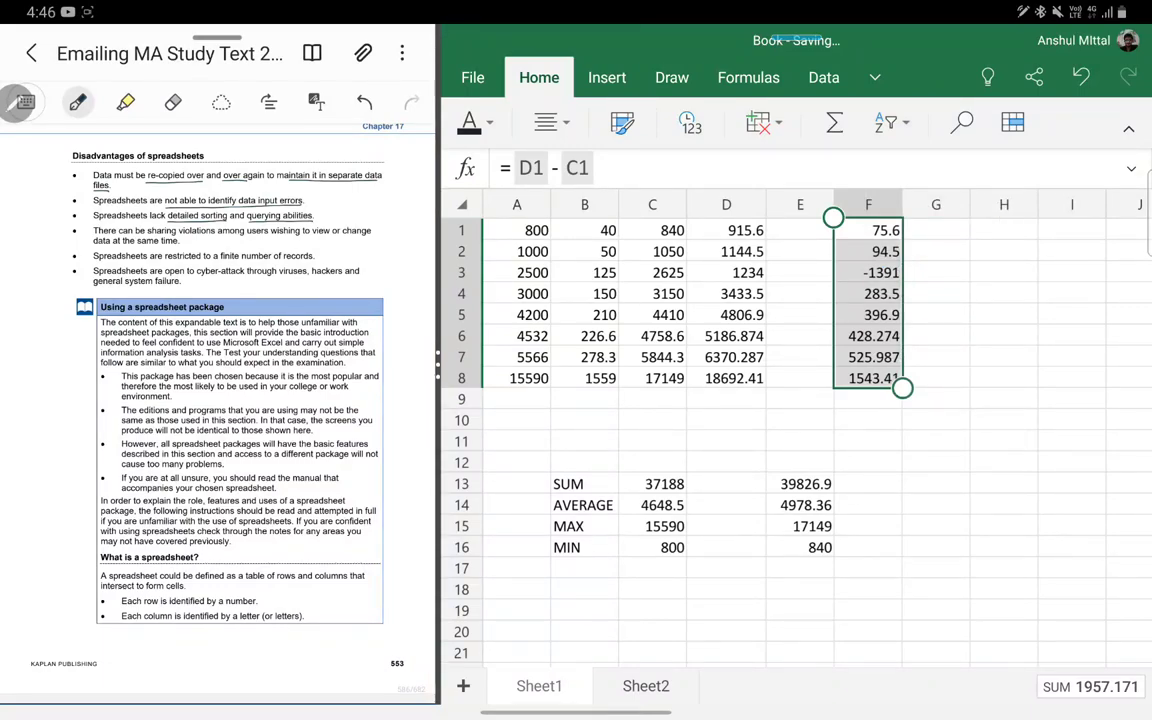
left_click(946, 422)
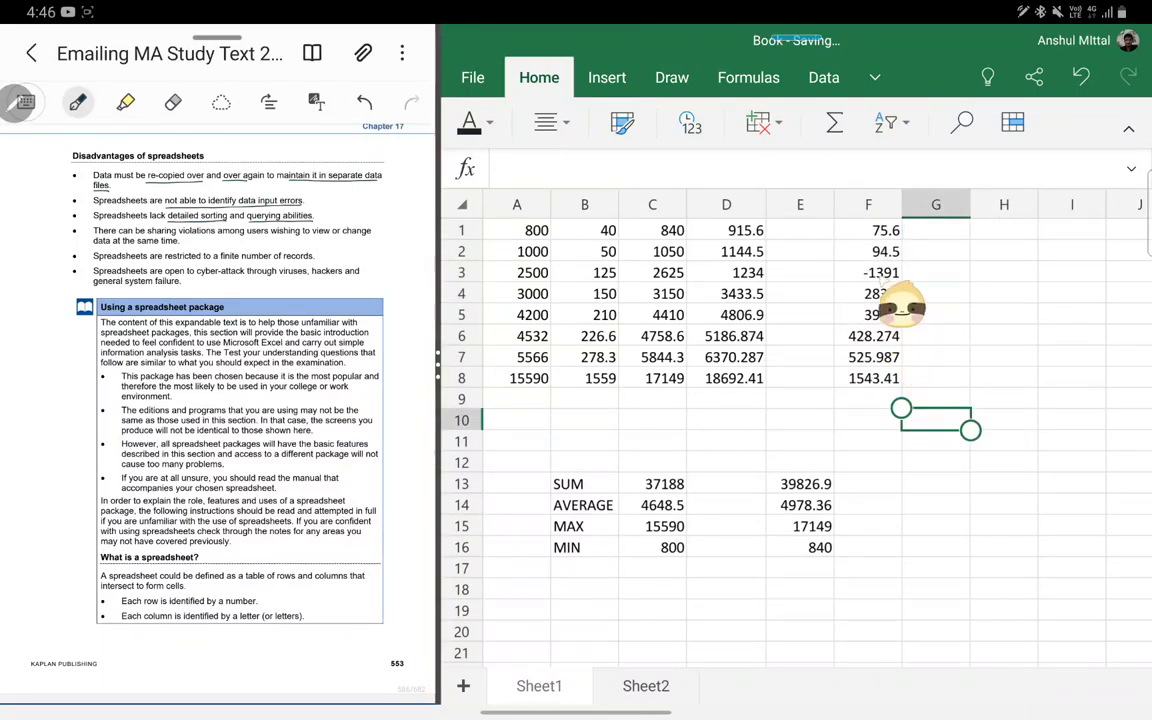
Step: Reselect F1:F8 and again close Sort & Filter unsorted, then pick cell A2
left_click(880, 231)
left_click_drag(902, 241, 902, 388)
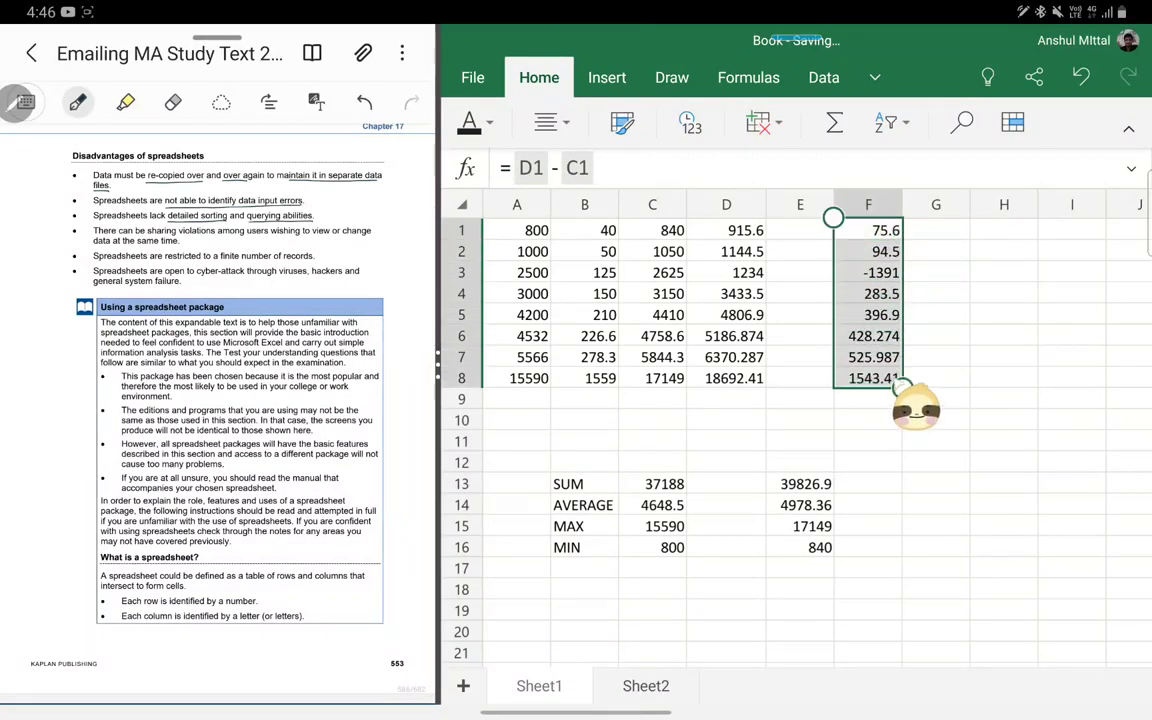
left_click(887, 122)
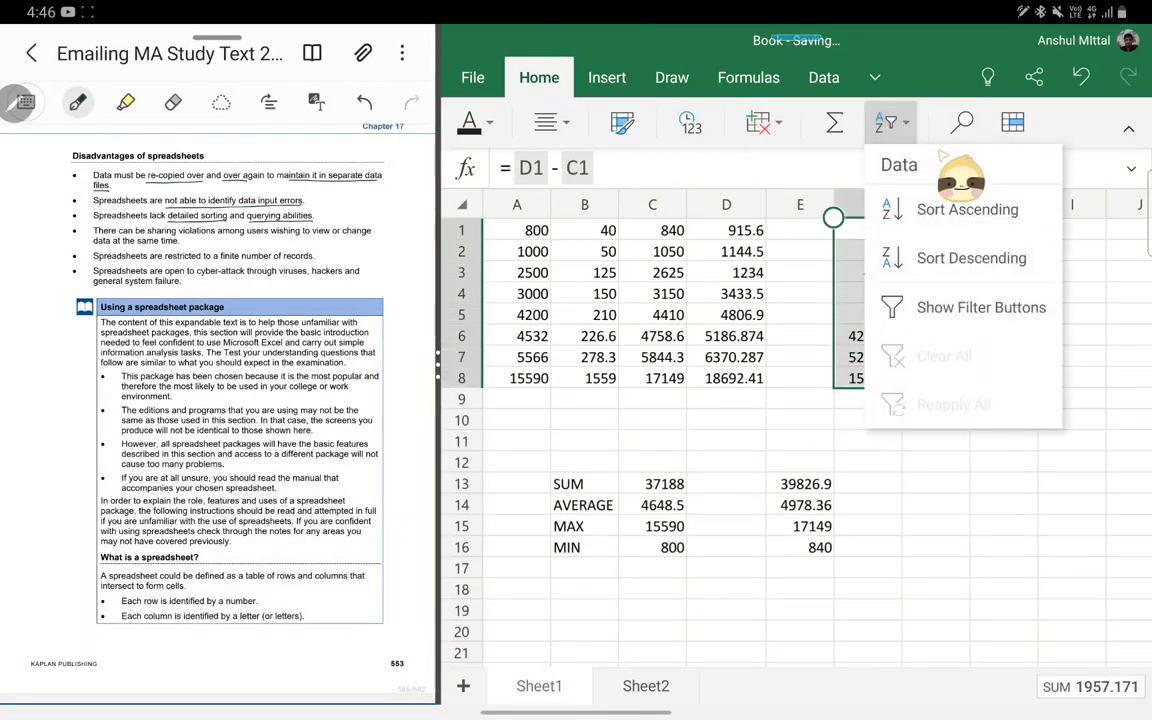
left_click(975, 258)
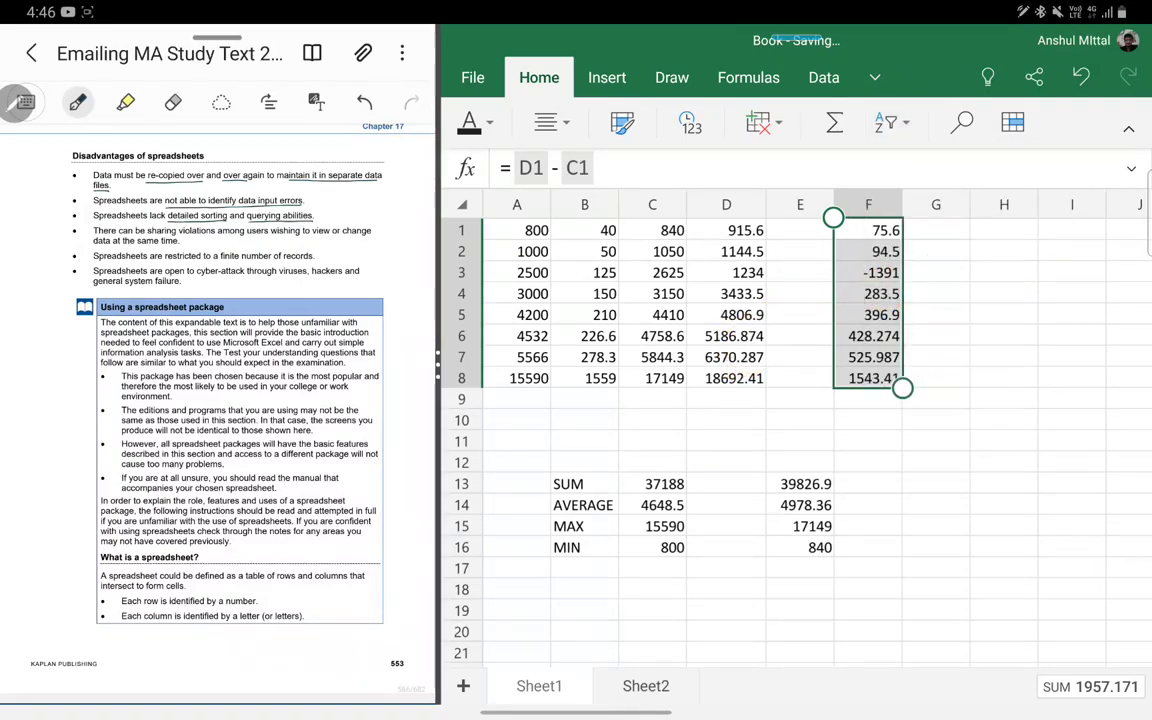
left_click(652, 378)
left_click(726, 293)
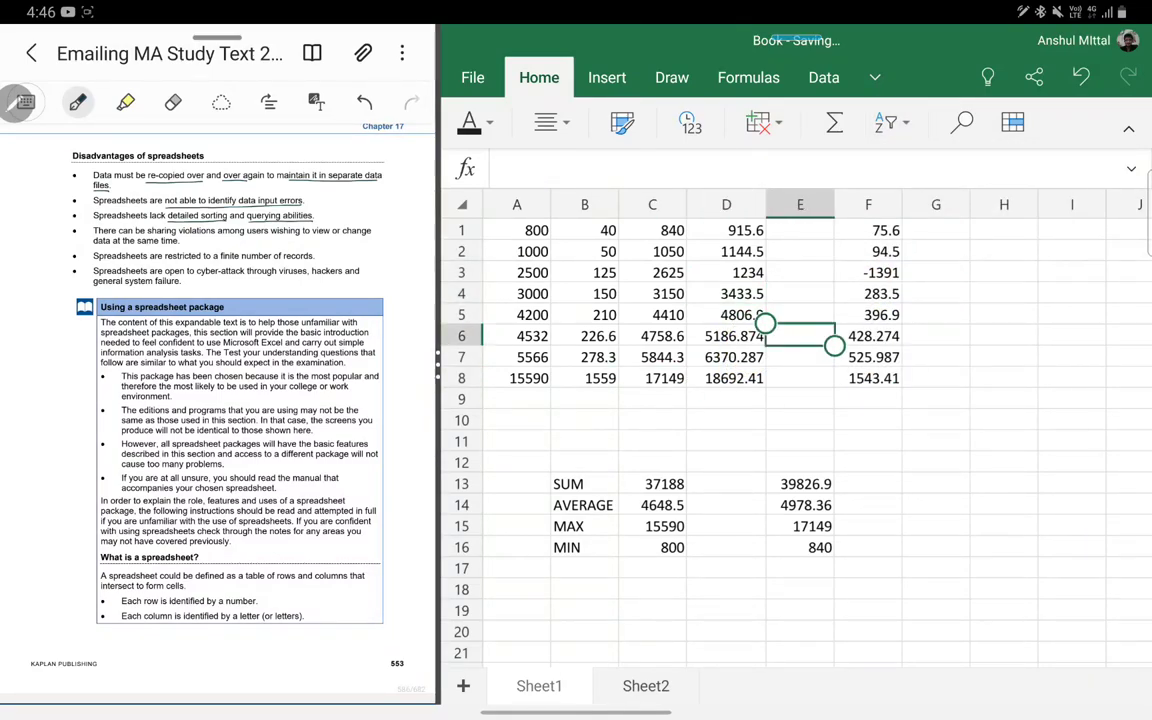
left_click(868, 230)
mouse_move(902, 241)
left_mouse_down()
mouse_move(902, 409)
mouse_move(902, 388)
left_mouse_up()
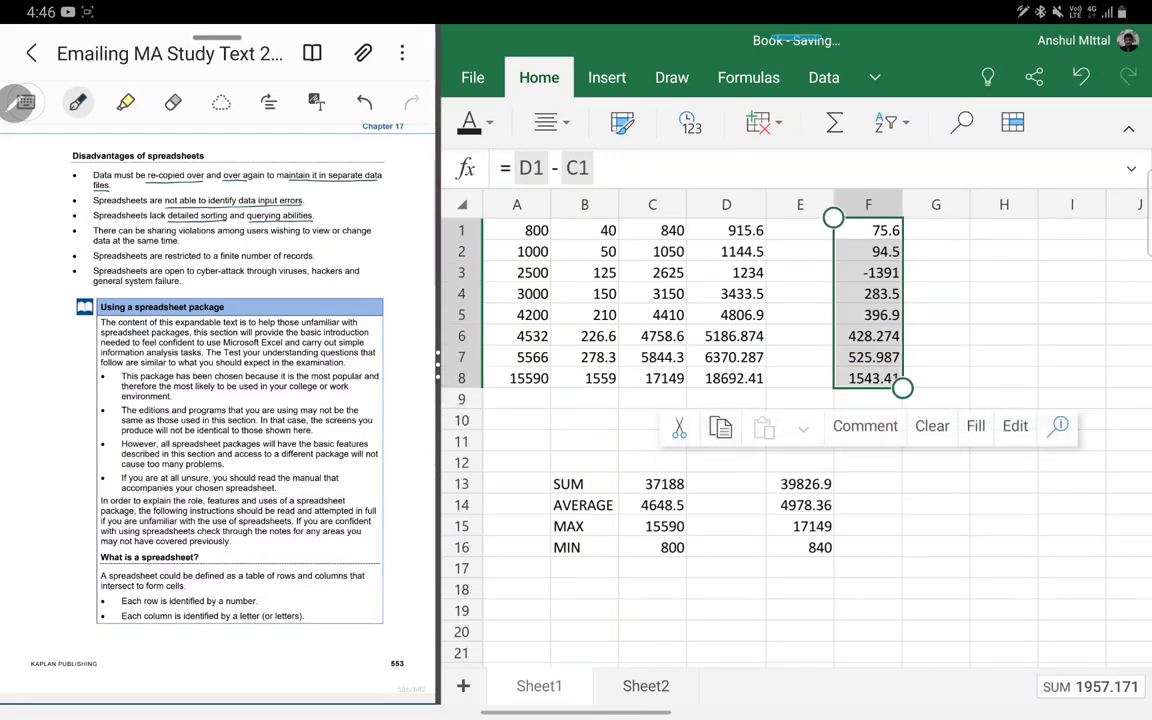
left_click(890, 122)
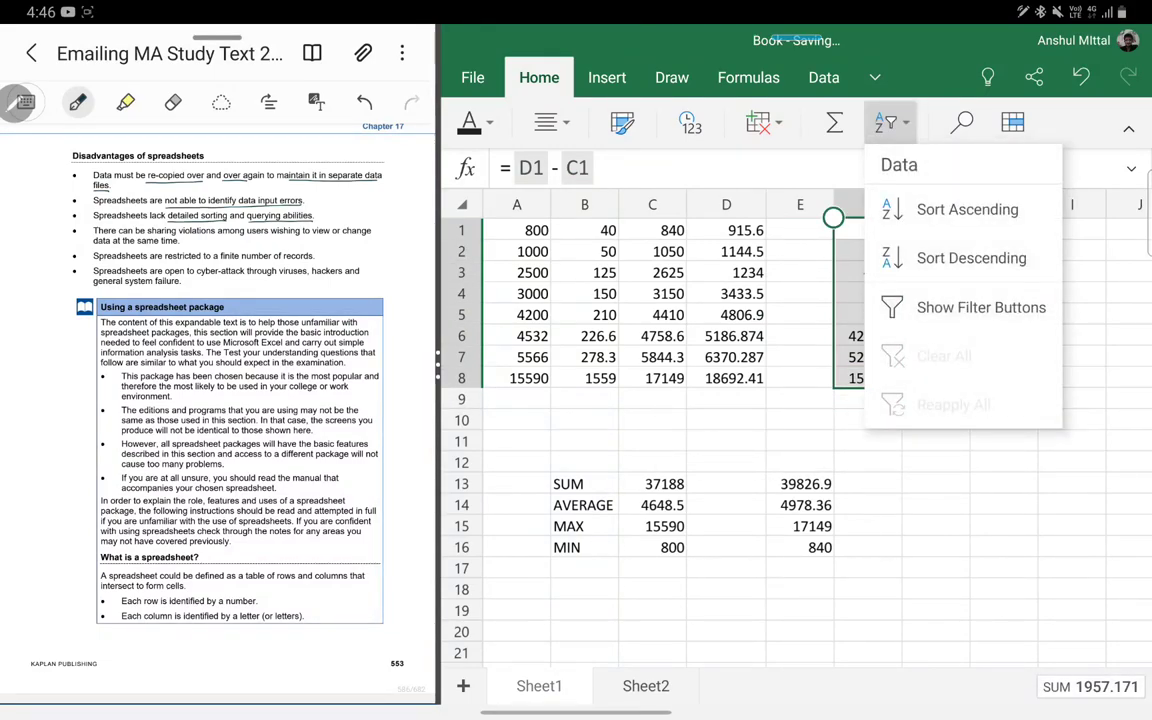
left_click(890, 122)
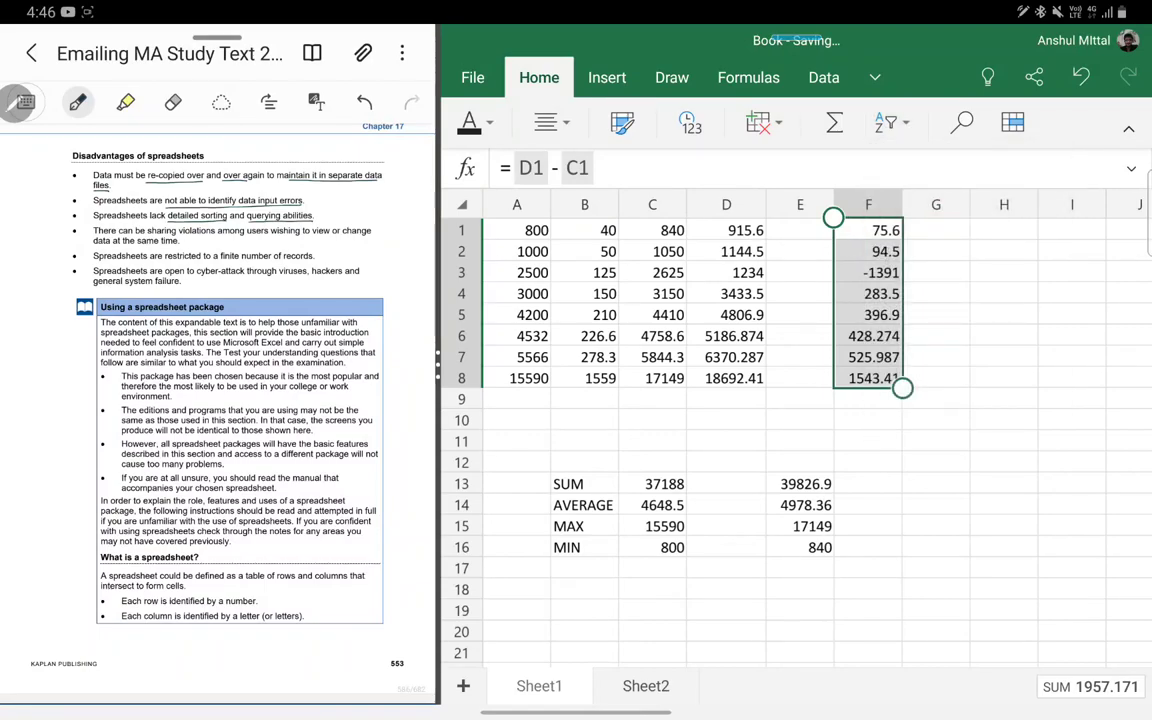
left_click(800, 314)
left_click(517, 251)
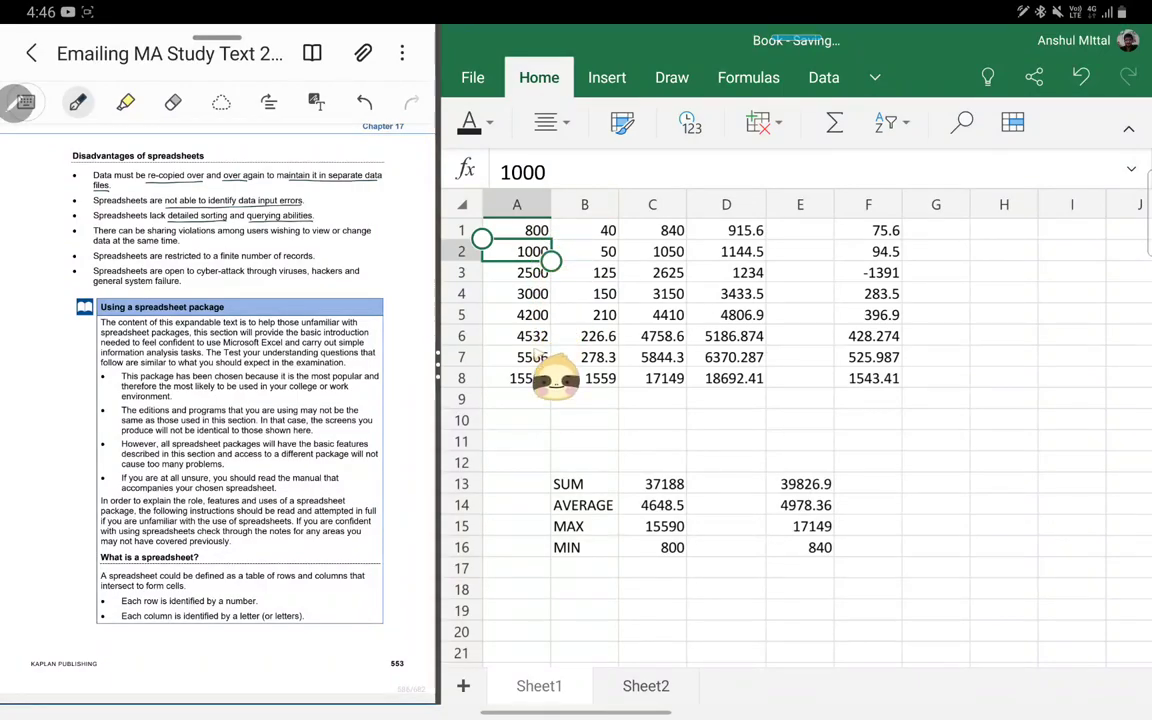
Step: Point out A1 (800) and A8 (15590), then widen the PDF pane to most of the screen
left_click(530, 230)
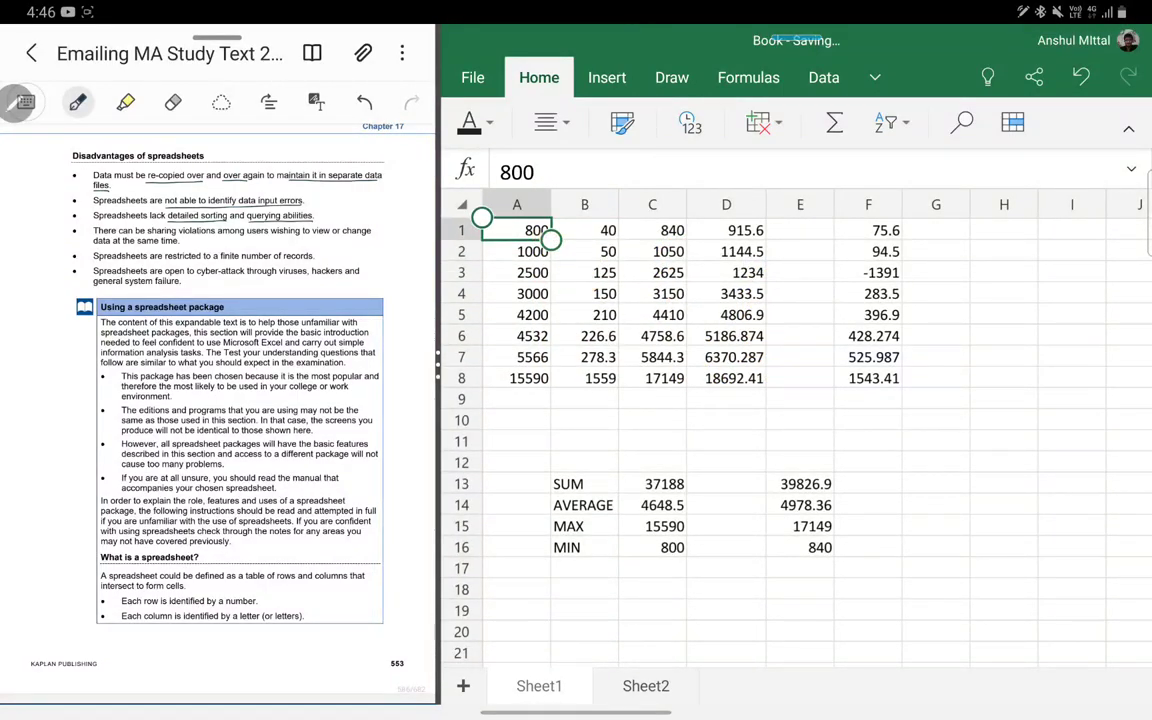
left_click(520, 378)
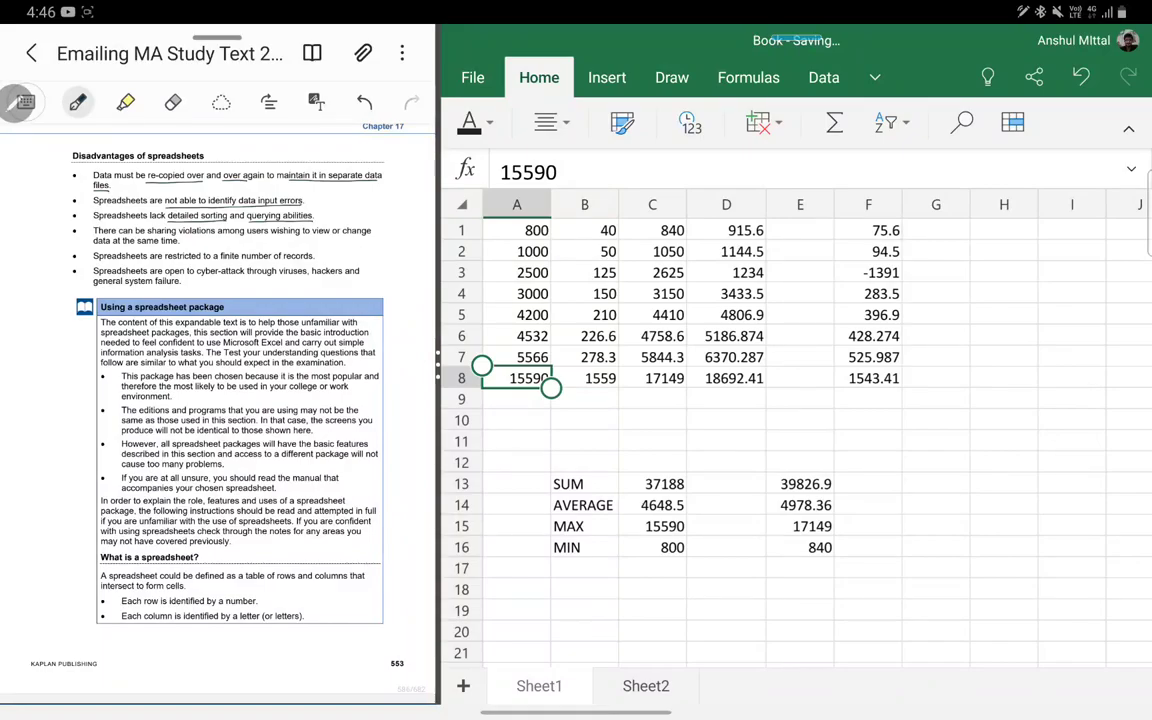
left_click_drag(438, 357, 840, 357)
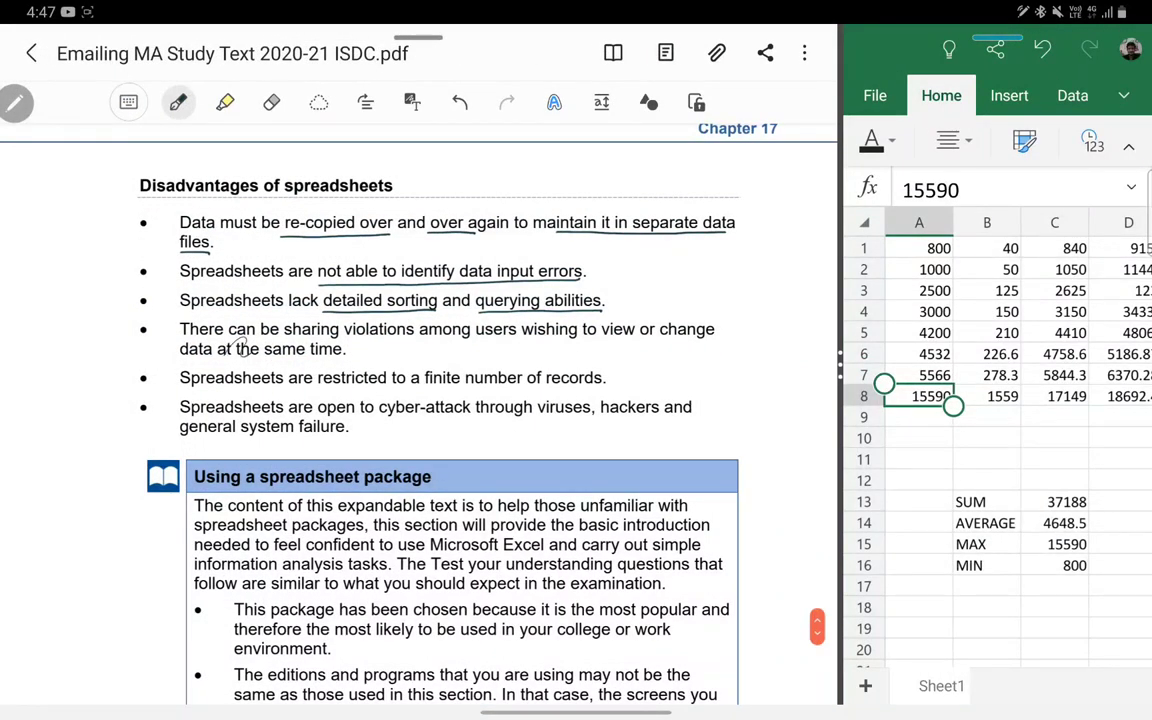
Step: Underline 'sharing violations among users', 'to view' and 'data at the same time' in the PDF
left_click_drag(284, 338, 414, 338)
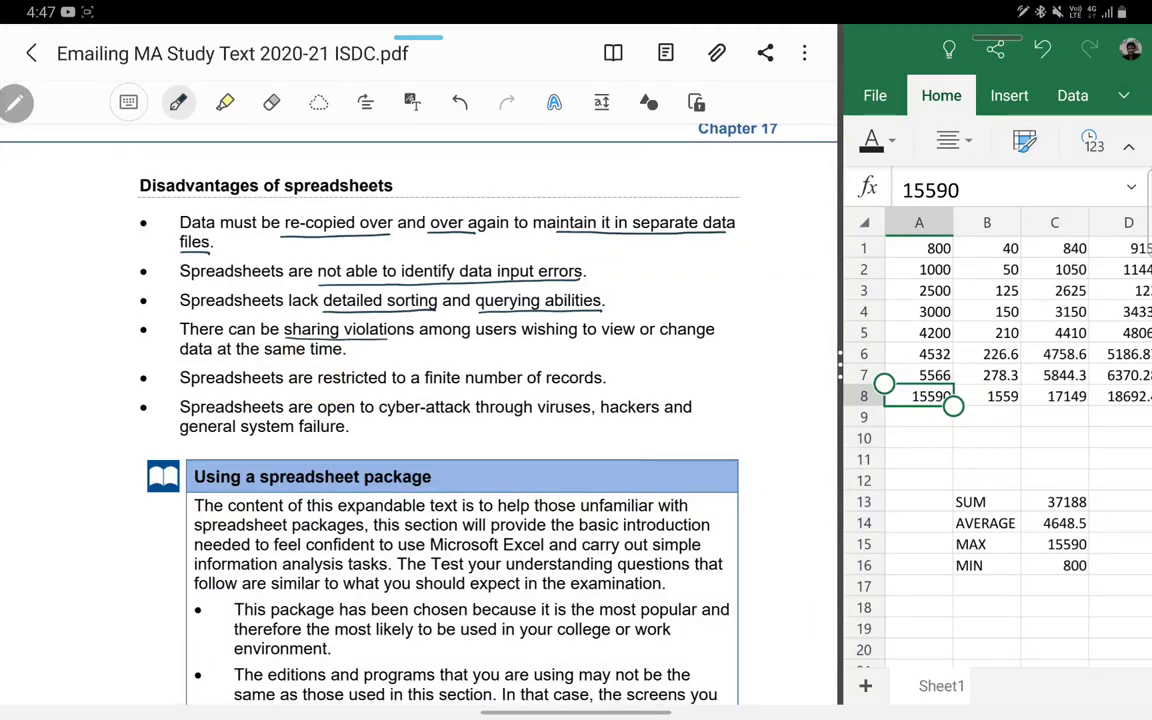
left_click_drag(585, 338, 637, 338)
left_click_drag(180, 358, 343, 358)
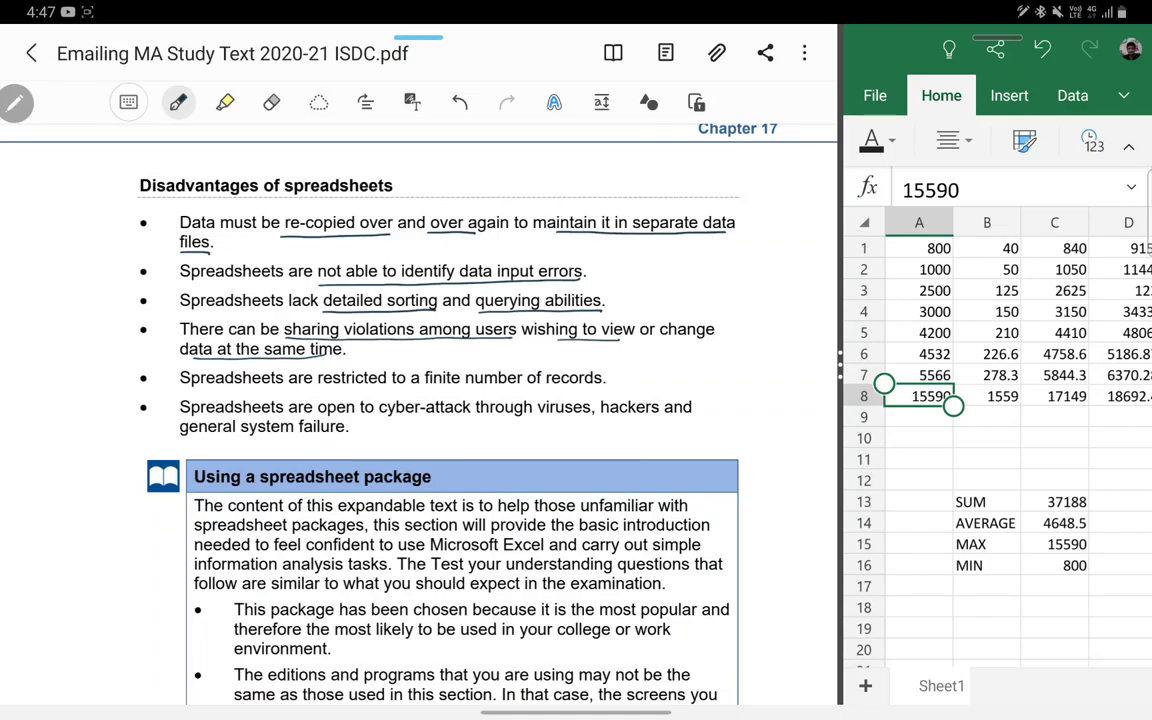
left_click(928, 440)
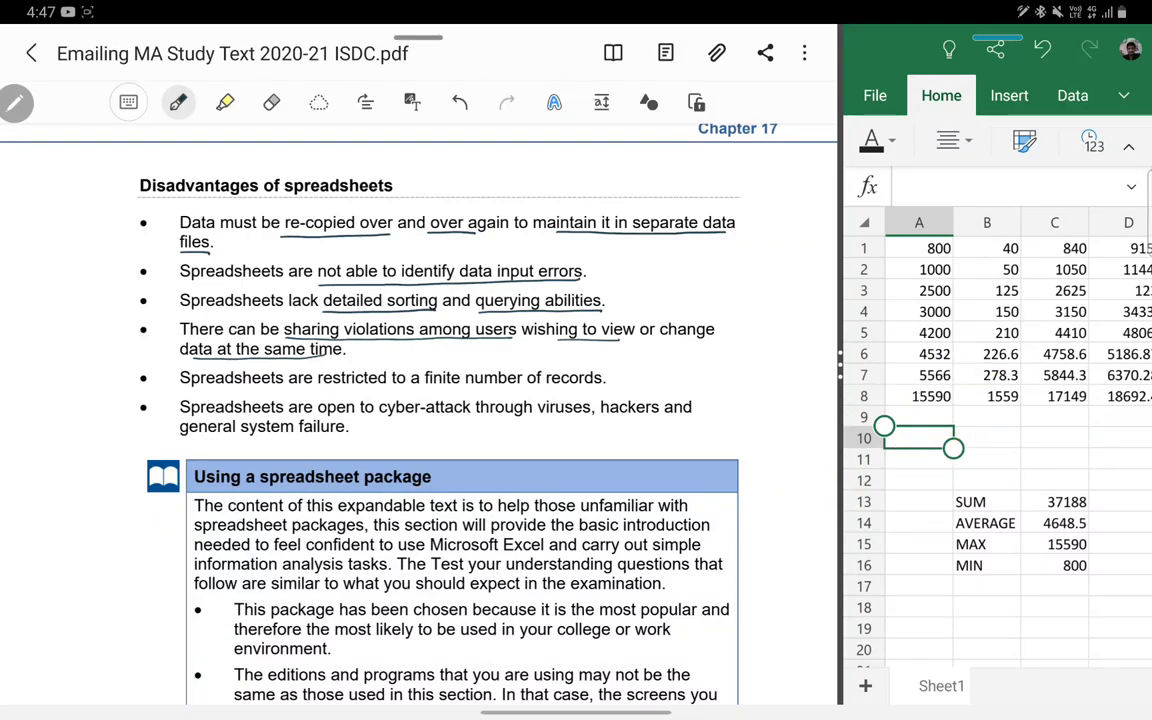
Step: Circle 'restricted to a finite number of records', then jump to Excel's last row
left_click_drag(318, 388, 607, 386)
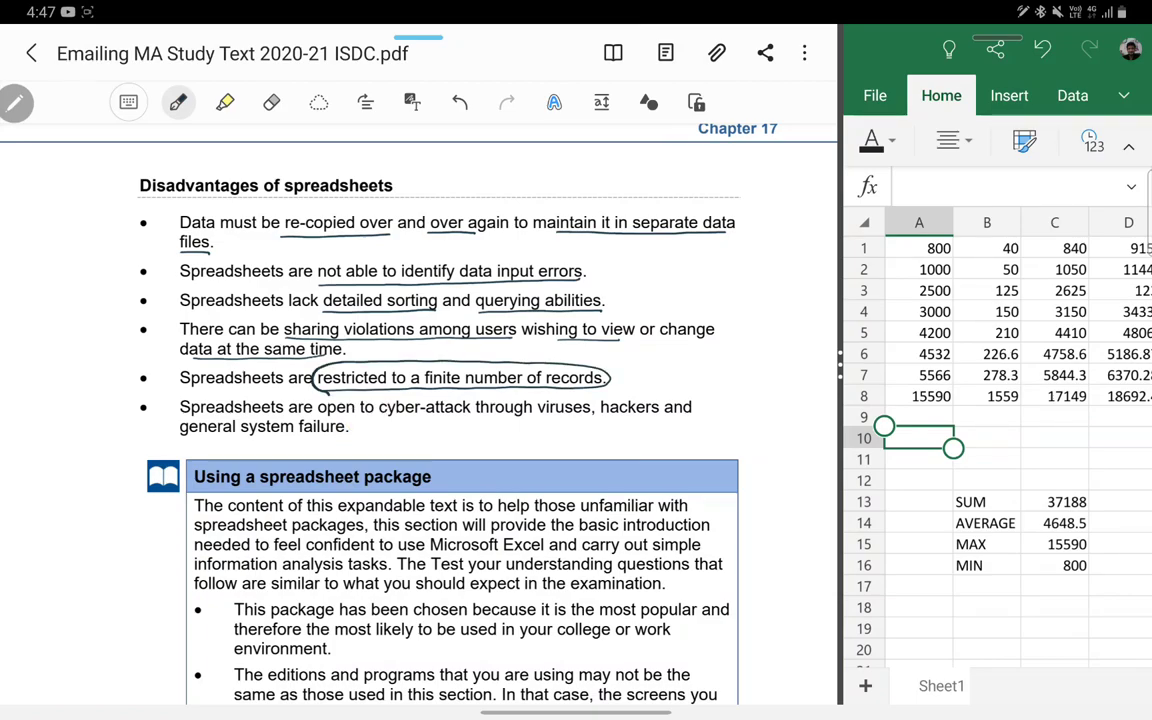
left_click(916, 607)
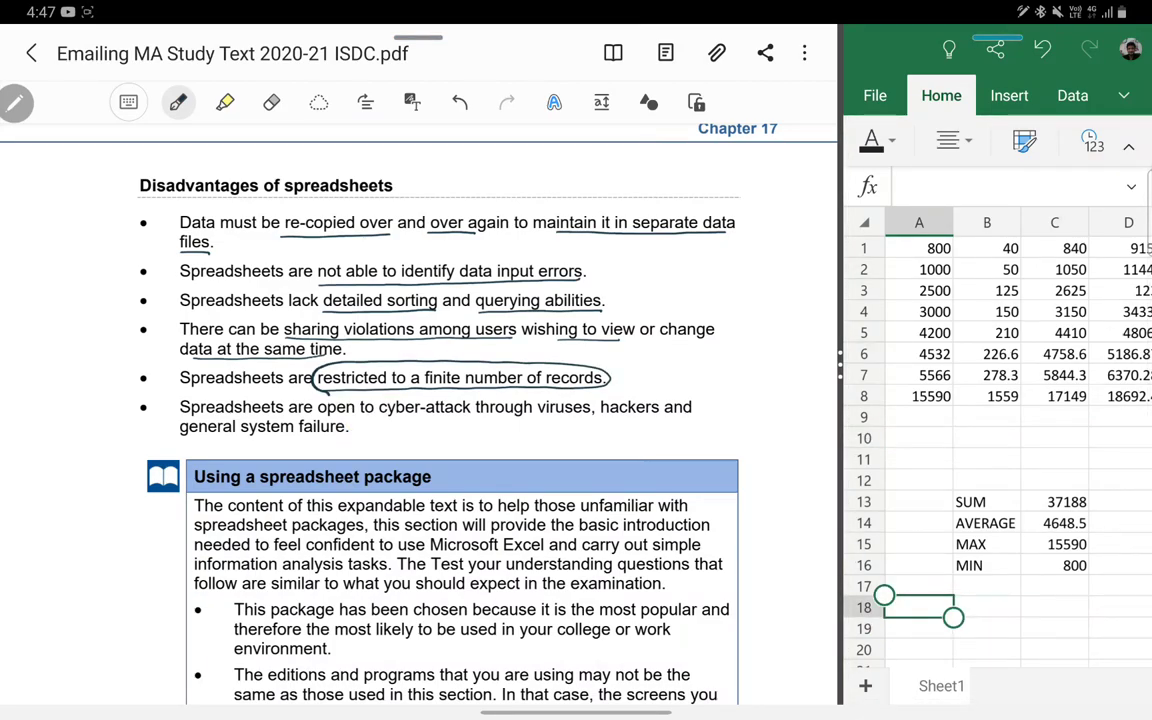
key("ctrl+Down")
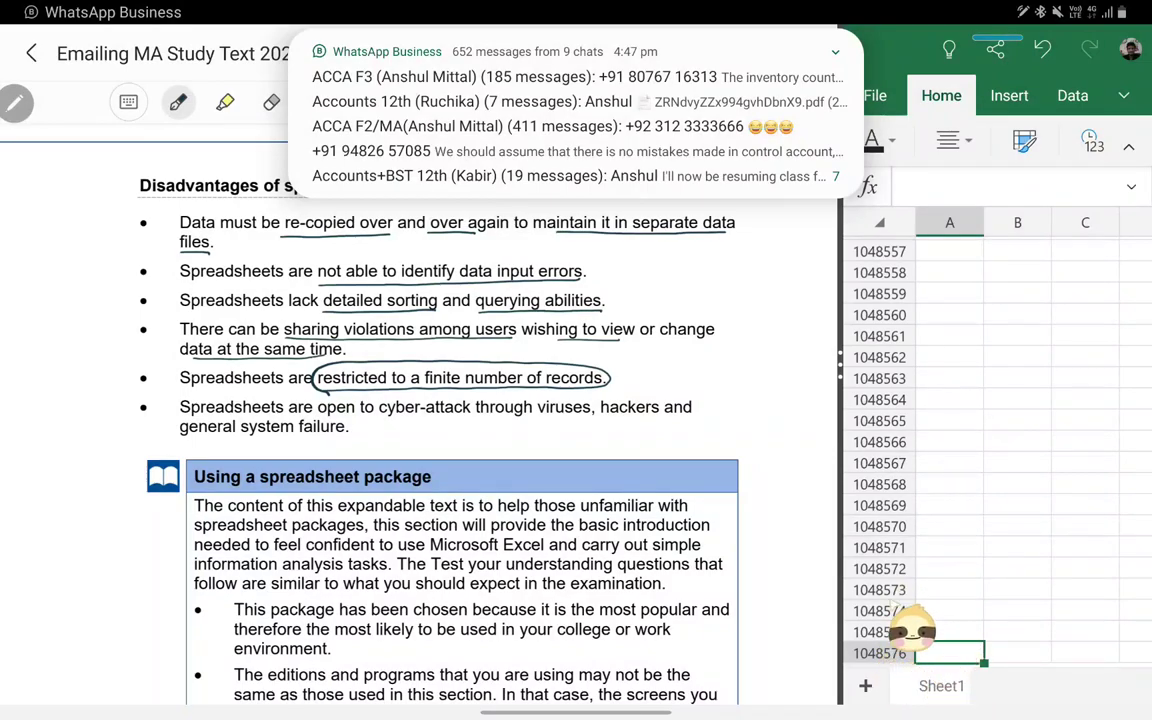
key("ctrl+Right")
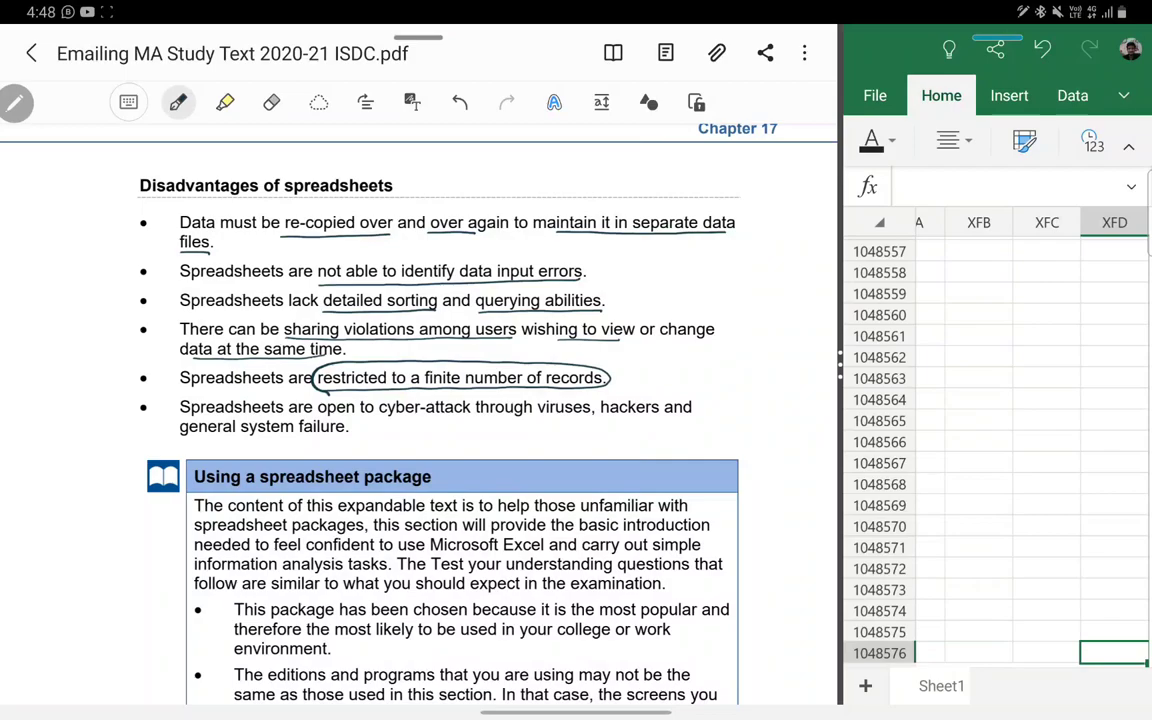
key("ctrl+Left")
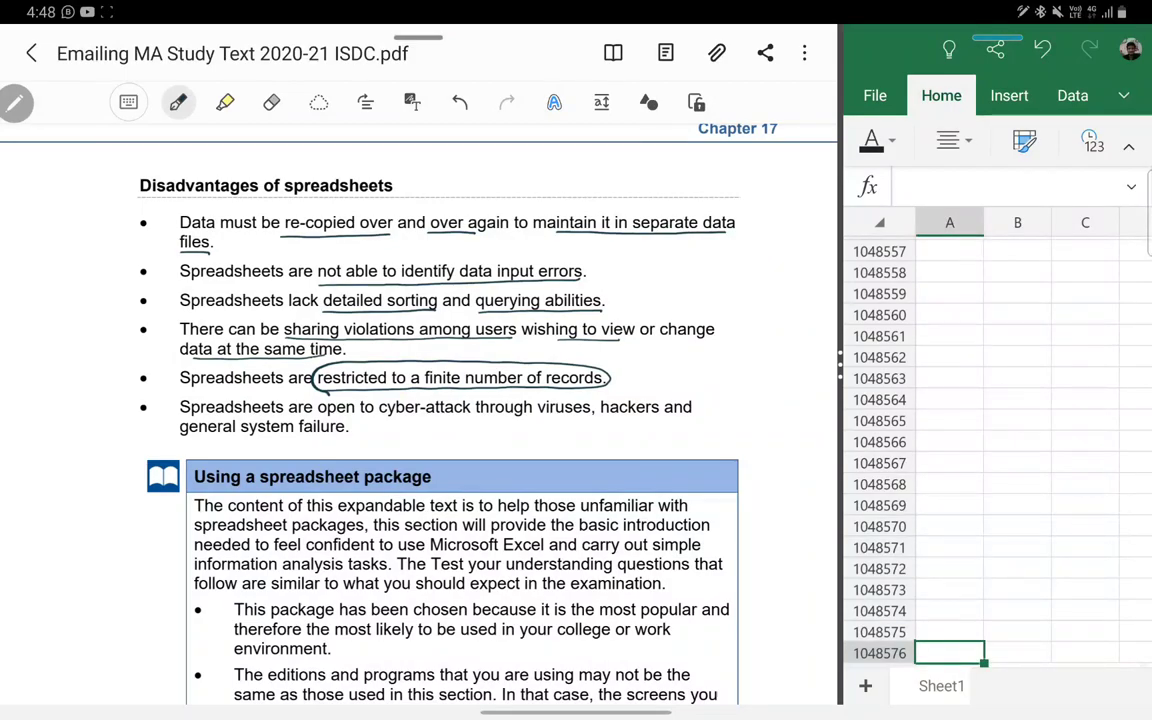
key("ctrl+Up")
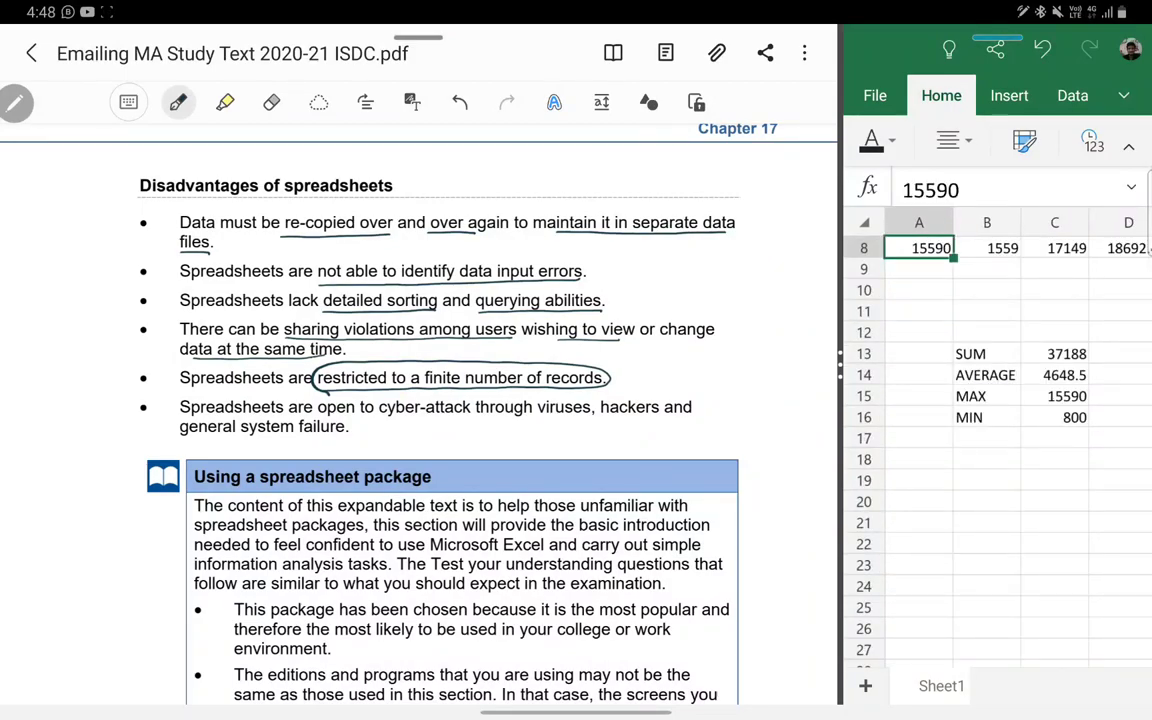
Step: Underline 'cyber-attack through', 'viruses, hackers', 'general system failure' and bracket the spreadsheet-package box
left_click_drag(378, 421, 643, 421)
left_click_drag(180, 433, 345, 433)
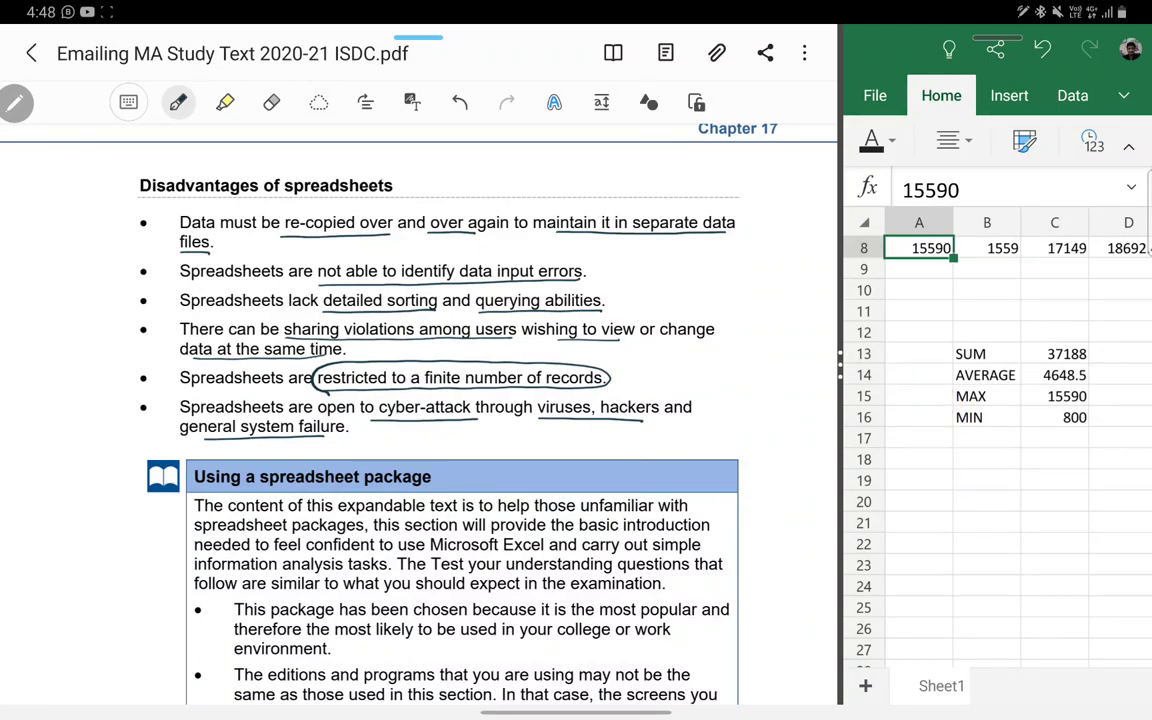
scroll(430, 400, "down", 5)
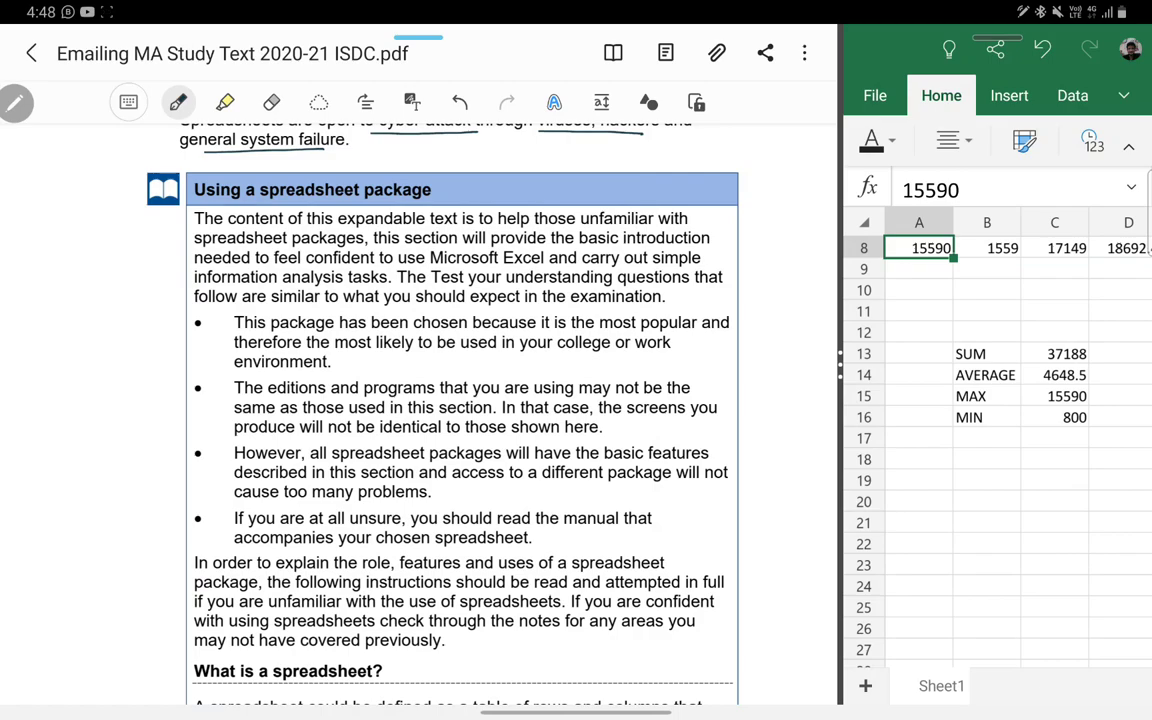
left_click_drag(126, 248, 147, 224)
left_click_drag(145, 627, 170, 655)
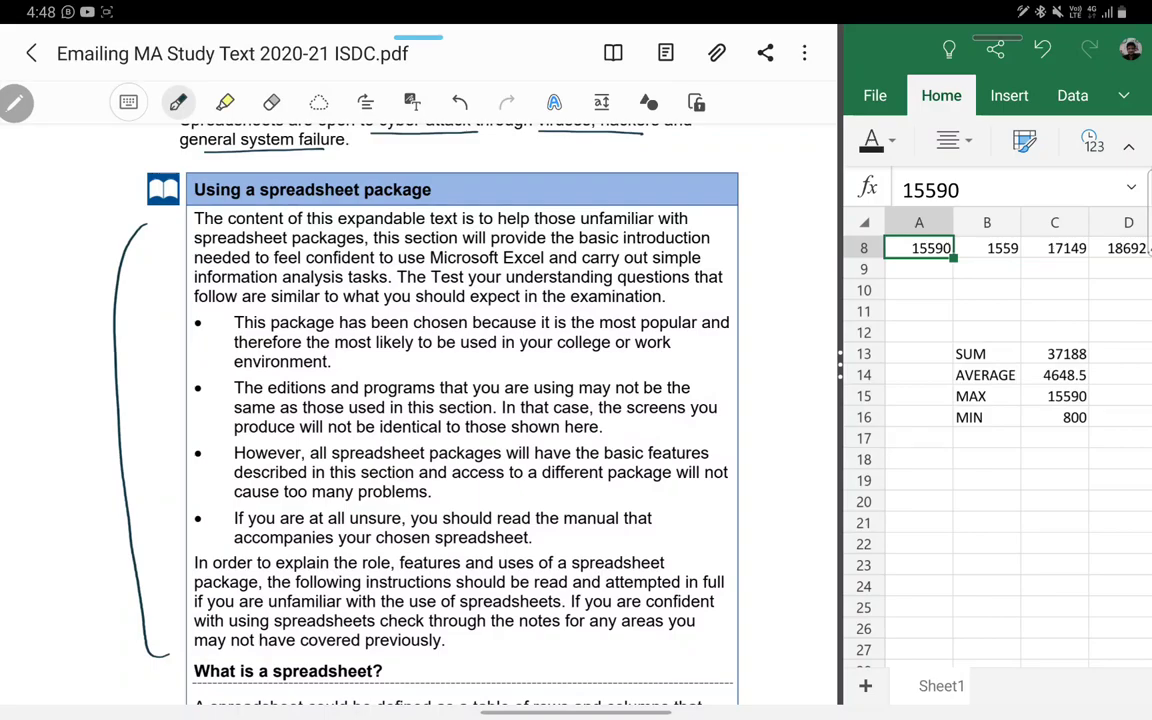
Step: Scroll to Basic spreadsheet terms and add a new blank worksheet in Excel
scroll(460, 400, "down", 5)
scroll(420, 400, "down", 3)
scroll(420, 400, "down", 3)
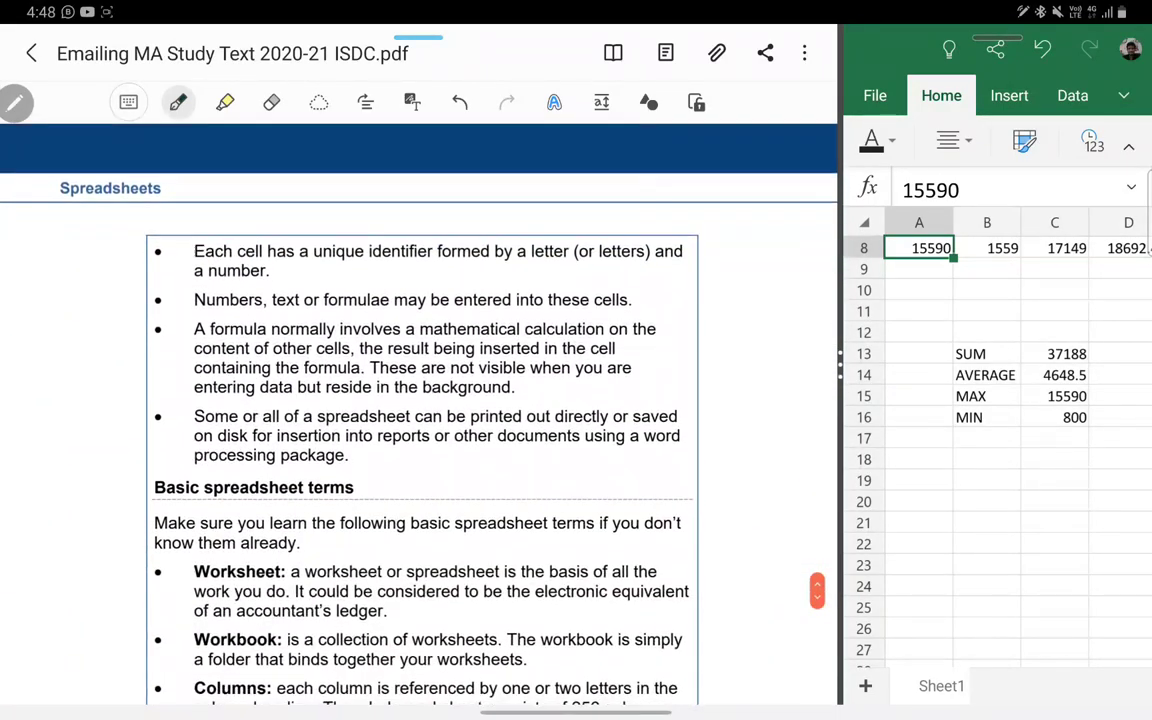
scroll(420, 400, "down", 2)
scroll(420, 400, "down", 4)
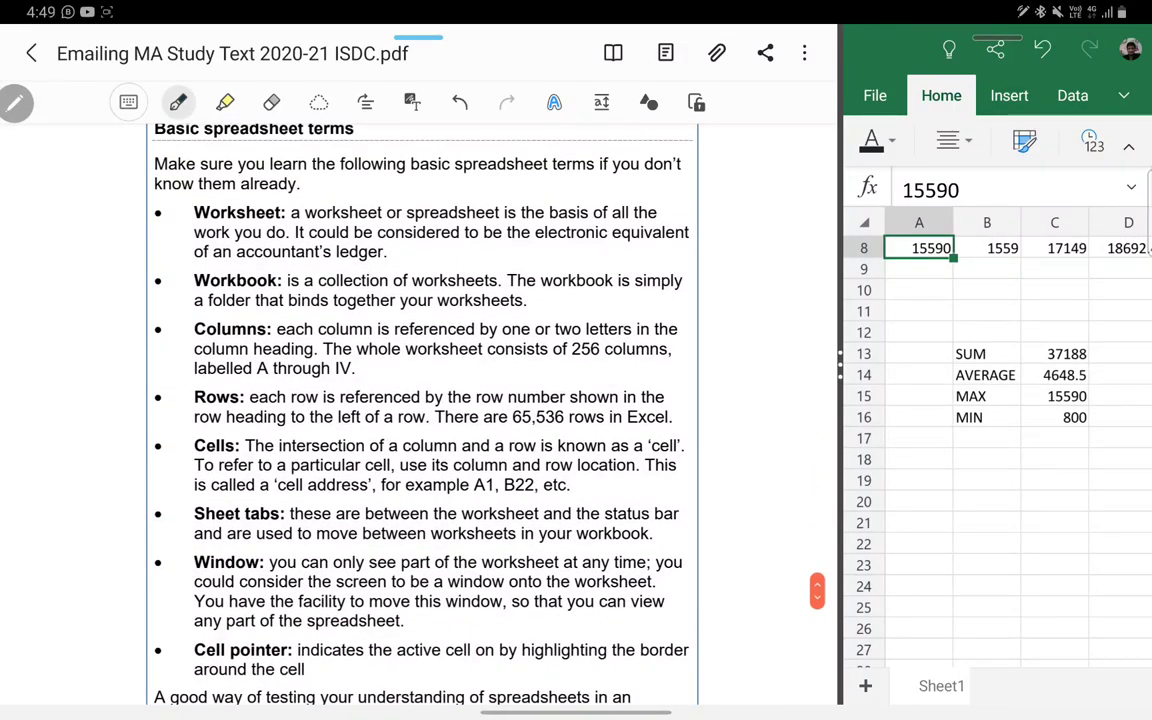
scroll(420, 400, "up", 1)
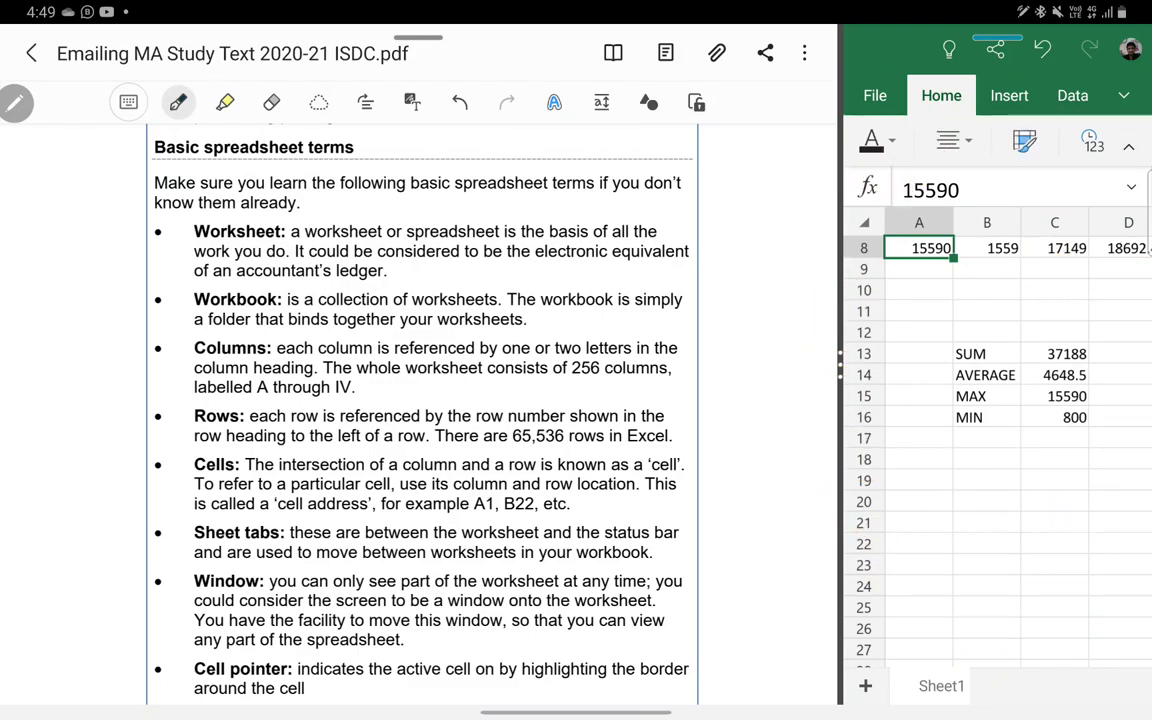
left_click(865, 686)
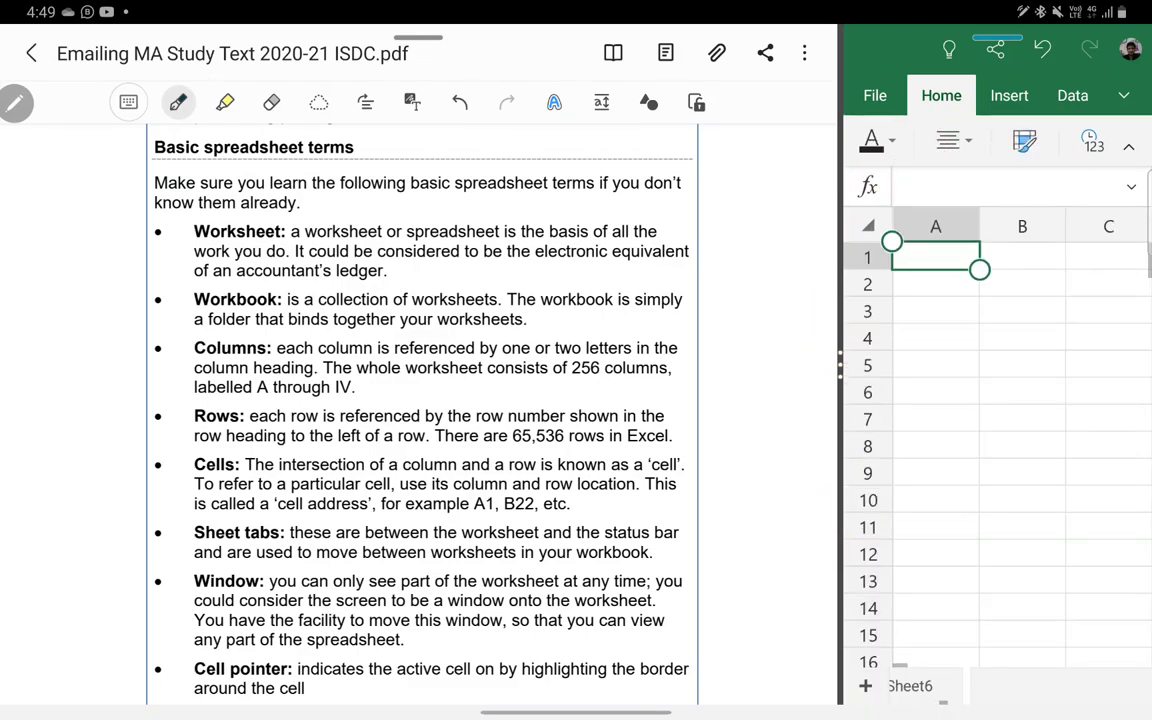
Step: On Sheet1, jump to the last column and row with Ctrl+arrows, then return to A1
scroll(920, 686, "left", 5)
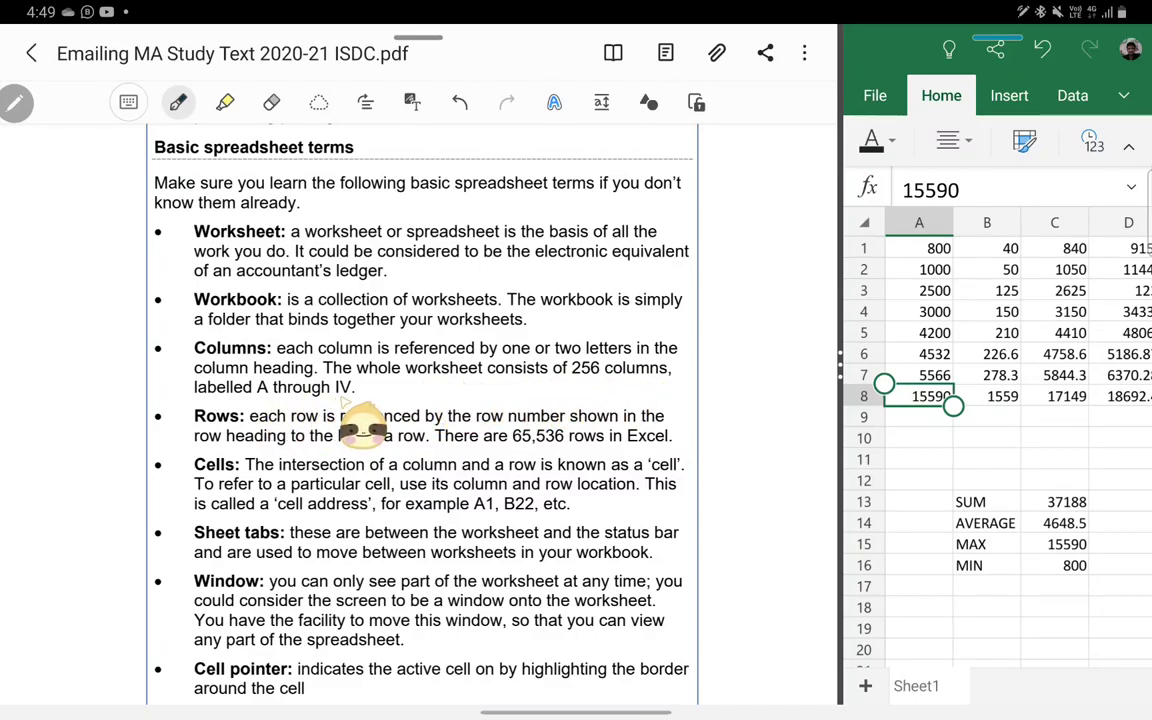
scroll(420, 400, "down", 2)
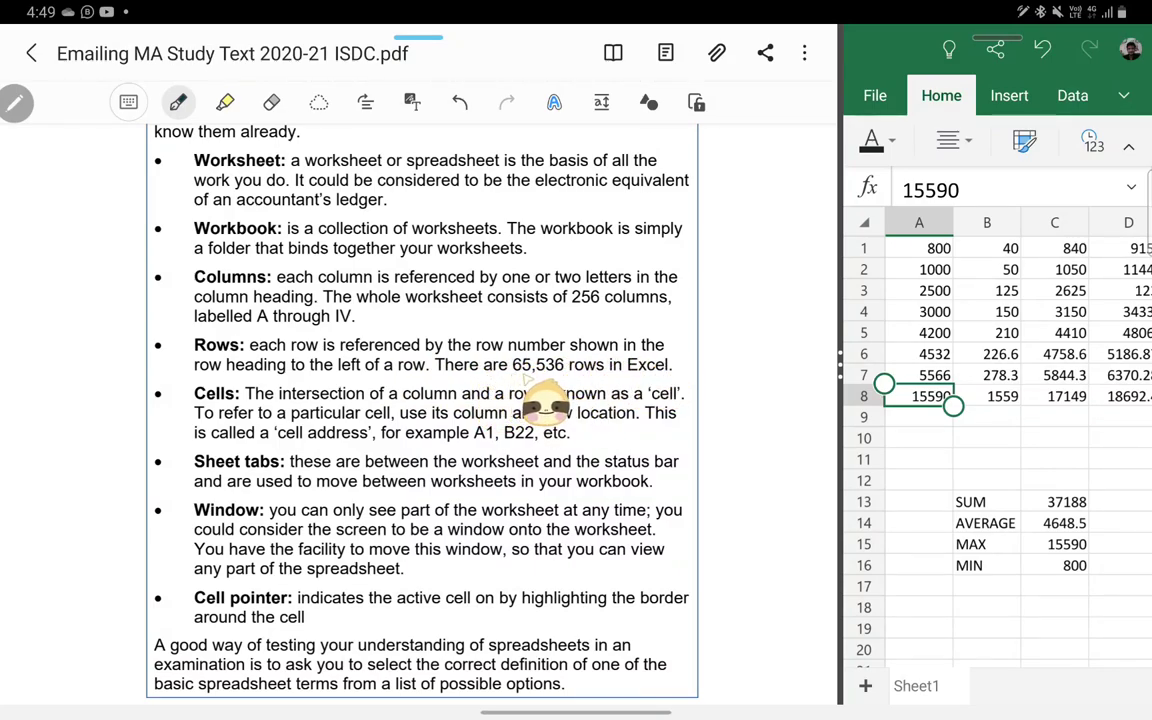
left_click(919, 480)
key("ctrl+Right")
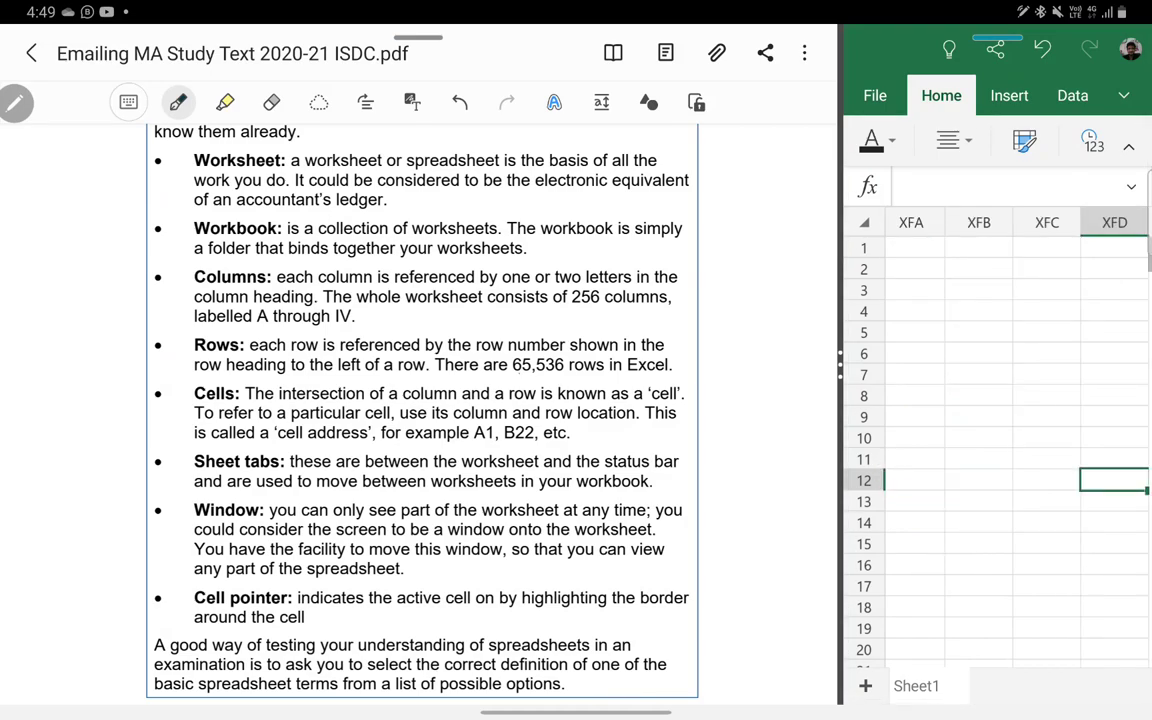
key("ctrl+Down")
key("ctrl+Up")
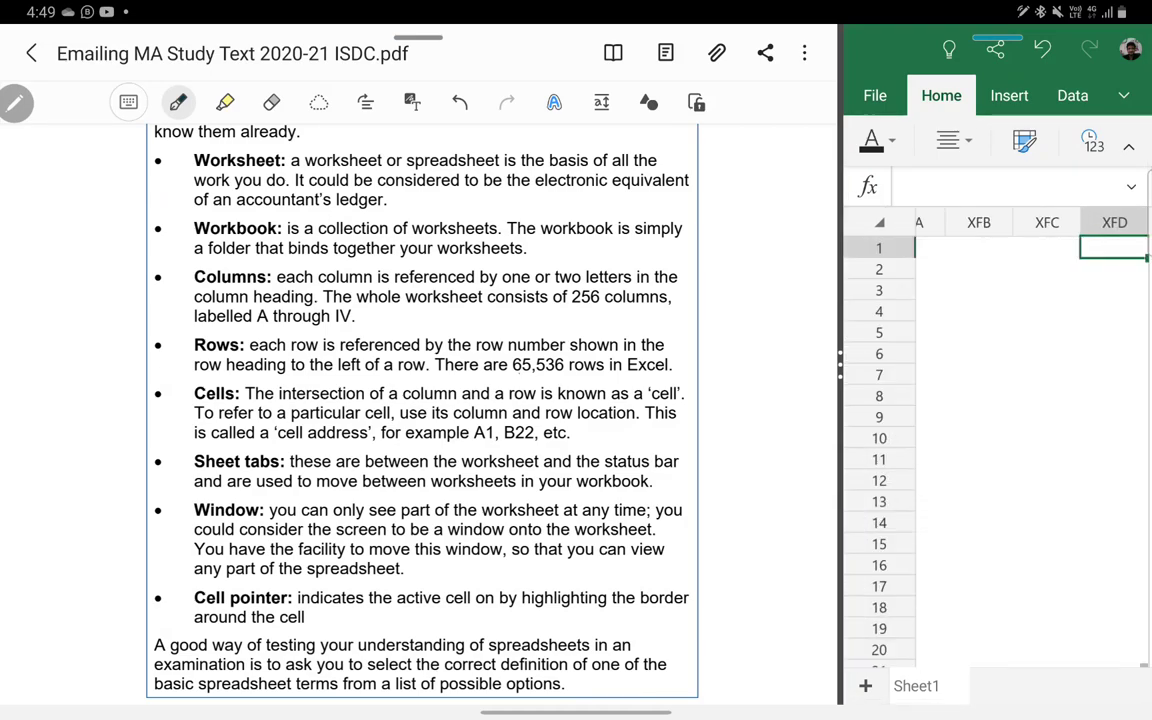
key("Left")
key("Left")
key("Left")
key("Left")
key("ctrl+Home")
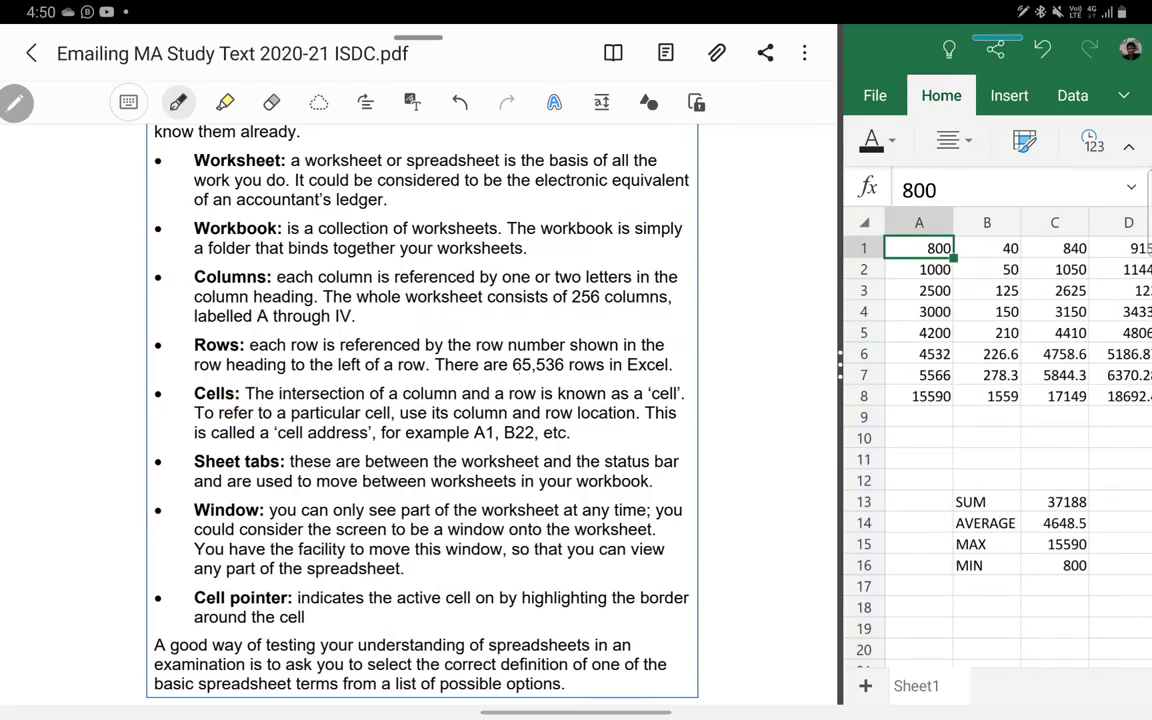
scroll(420, 400, "down", 1)
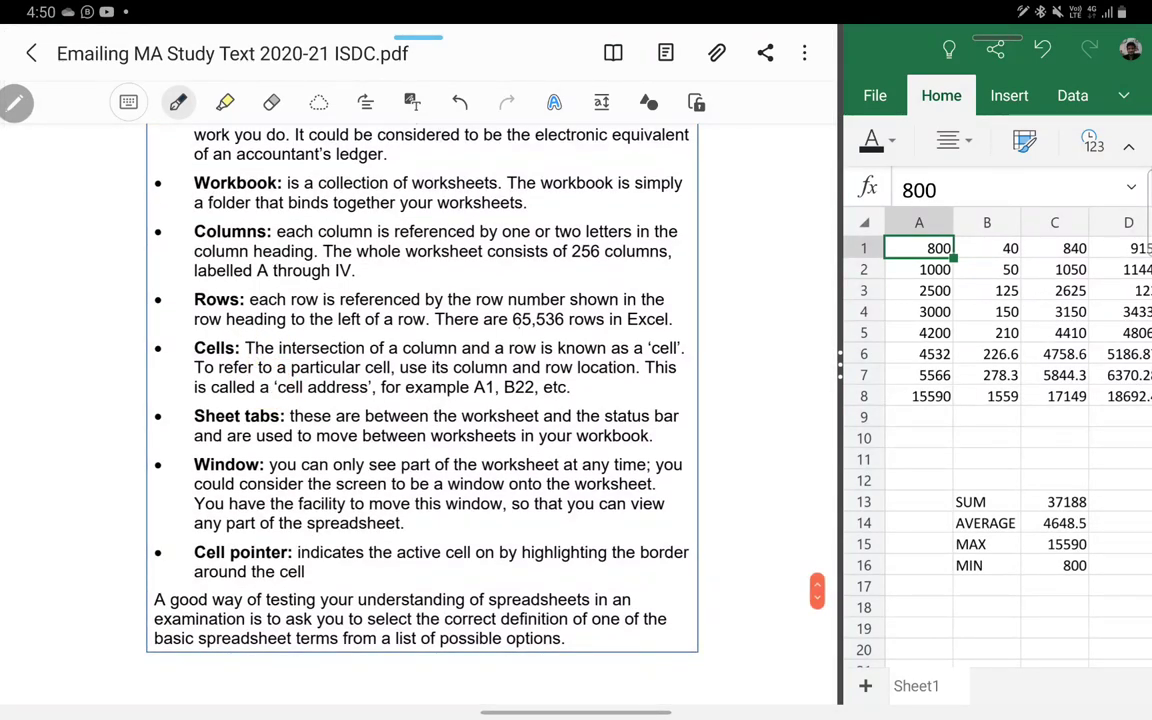
Step: Annotate the Windows Start-menu picture with 98, 2020 and 2021, and circle the 95 in the logo
left_click(1054, 438)
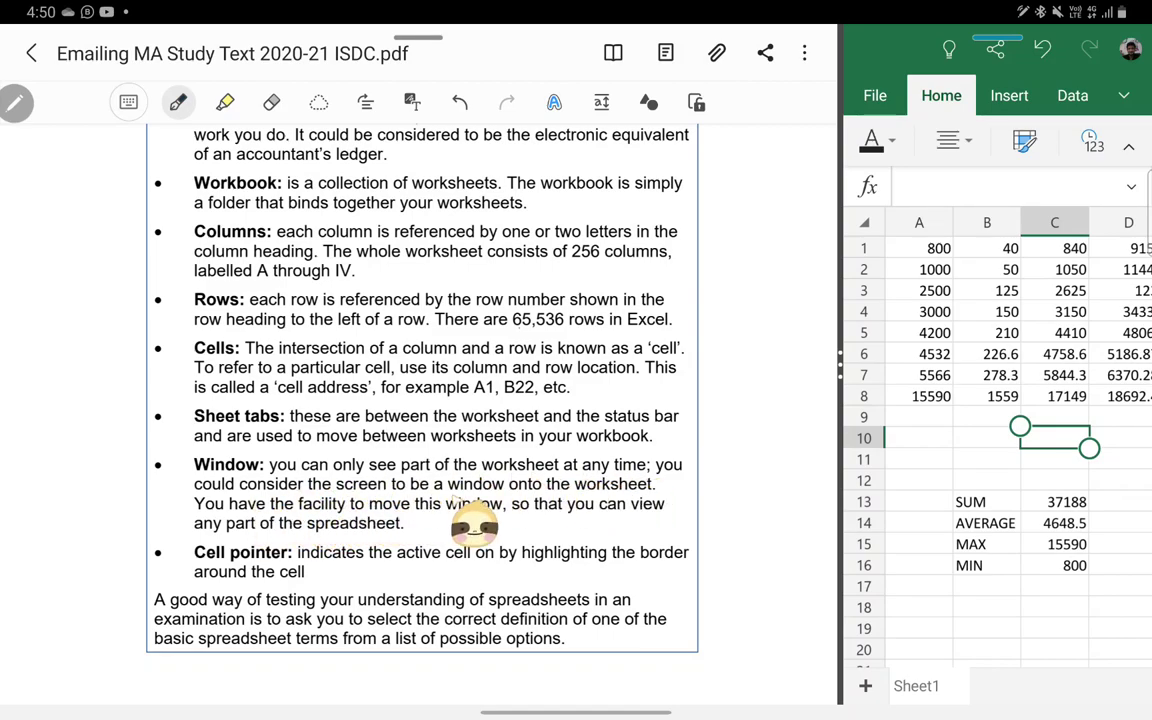
scroll(420, 400, "down", 10)
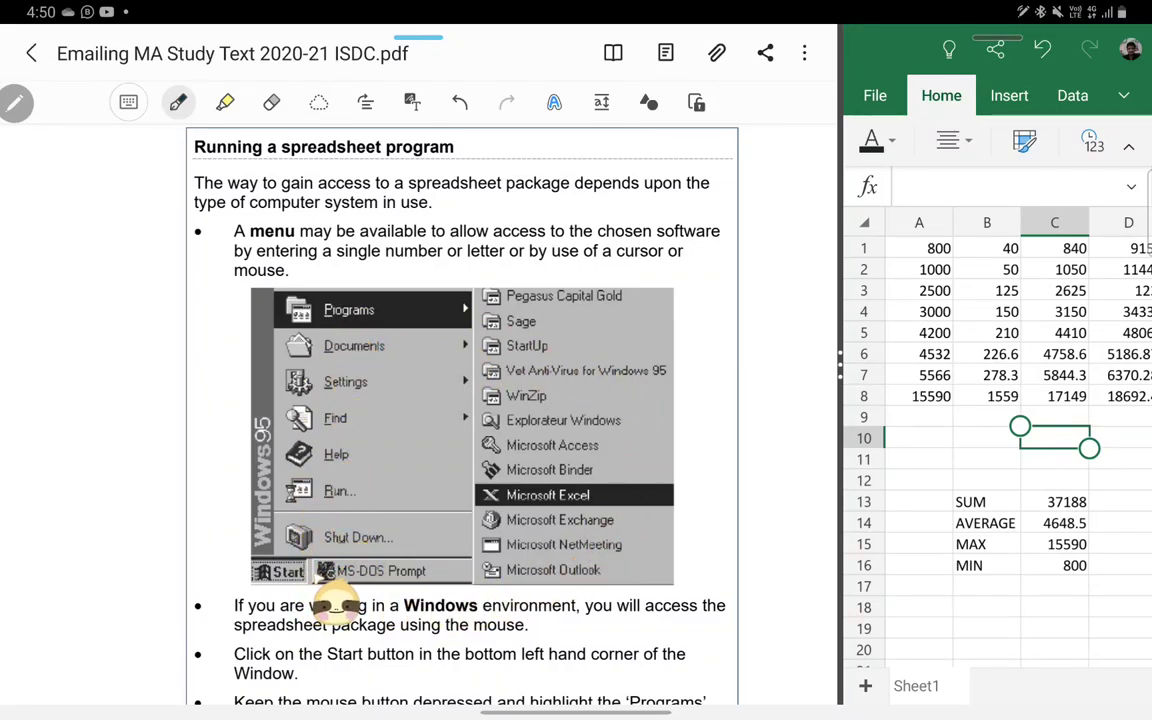
mouse_move(712, 346)
left_mouse_down()
mouse_move(711, 362)
mouse_move(723, 361)
left_mouse_up()
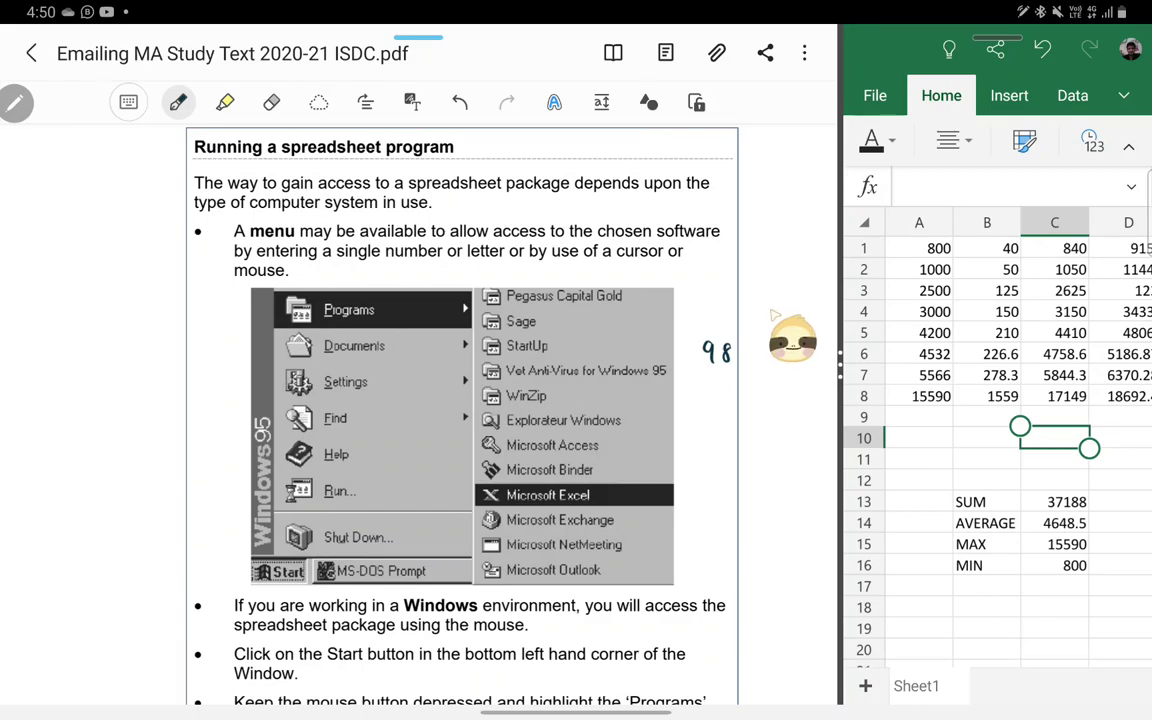
mouse_move(764, 293)
left_mouse_down()
mouse_move(787, 306)
mouse_move(772, 284)
left_mouse_up()
left_click(759, 341)
mouse_move(787, 342)
left_mouse_down()
mouse_move(800, 357)
mouse_move(763, 349)
mouse_move(770, 372)
left_mouse_up()
left_click_drag(778, 361, 807, 373)
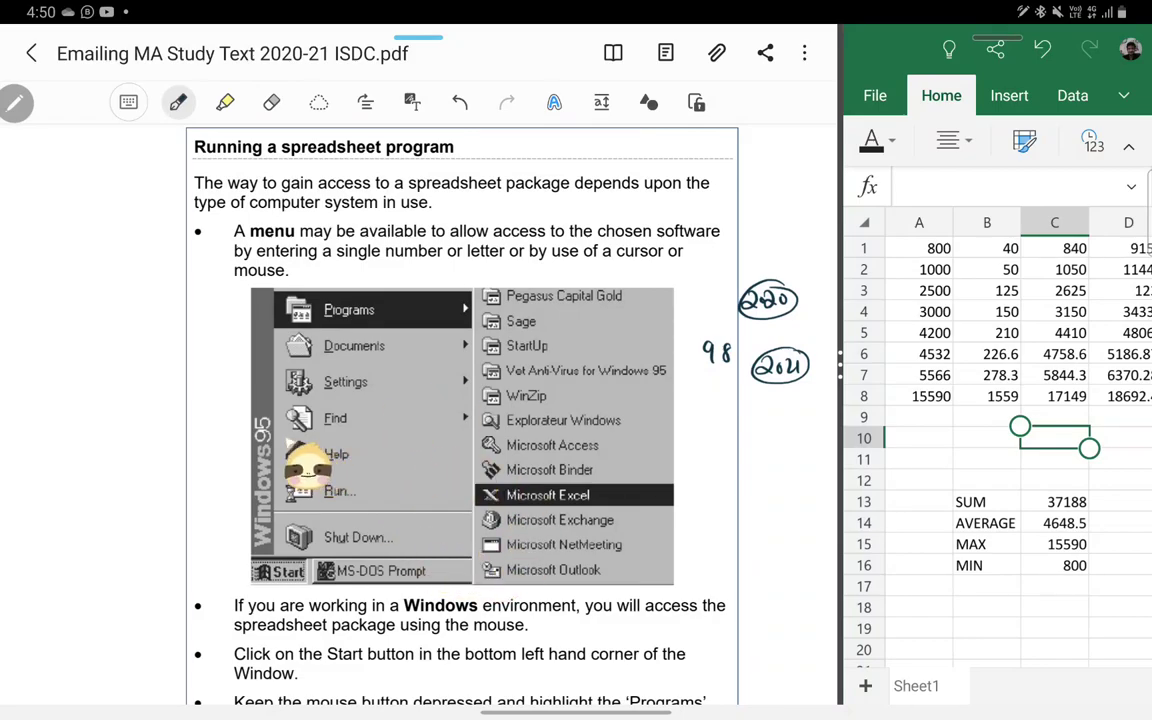
left_click_drag(268, 416, 262, 412)
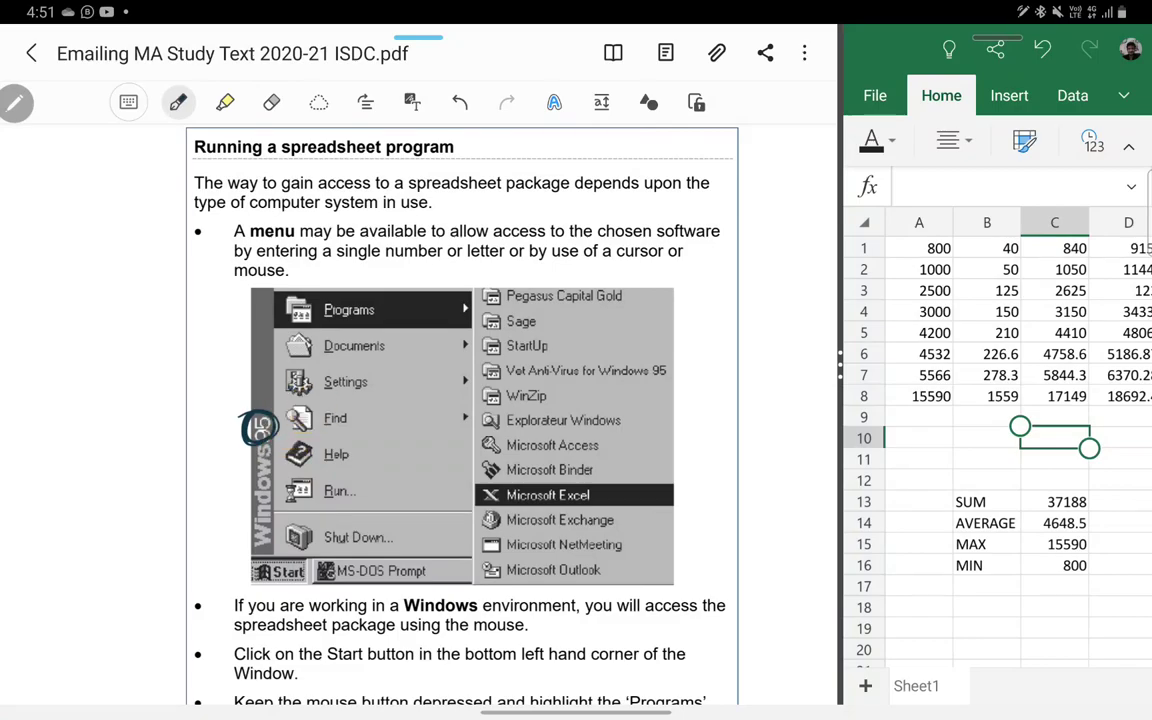
Step: Leaf down through the rest of the spreadsheet chapter
scroll(460, 400, "down", 2)
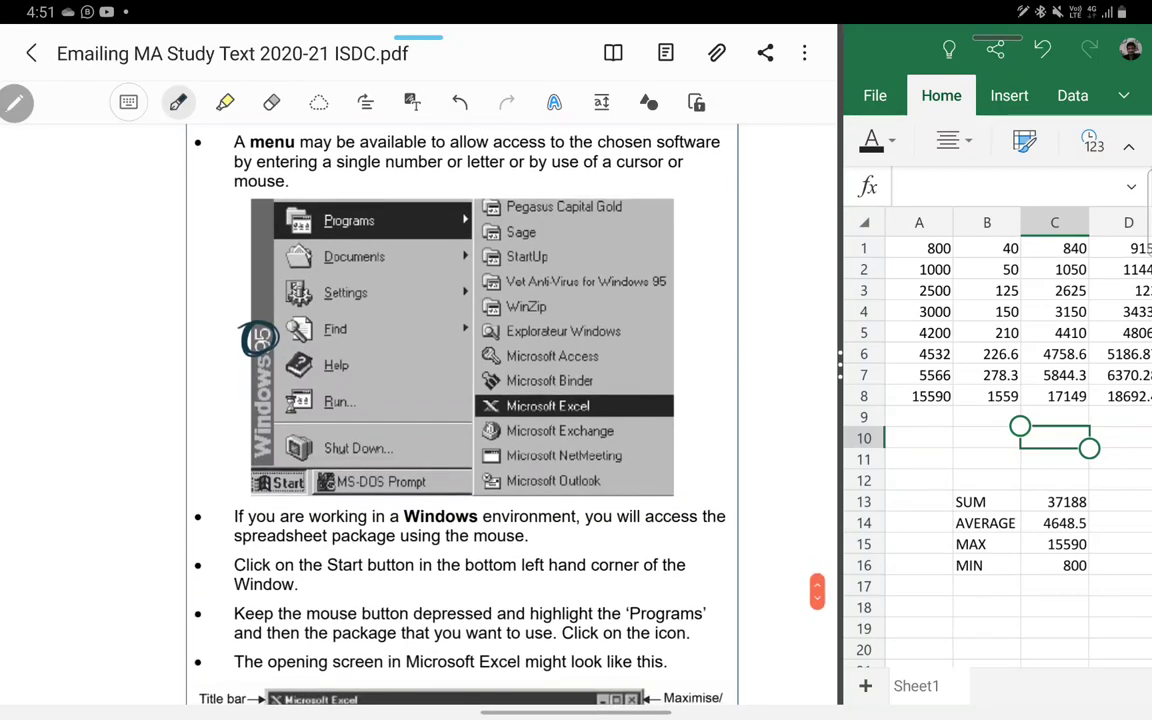
scroll(460, 400, "down", 5)
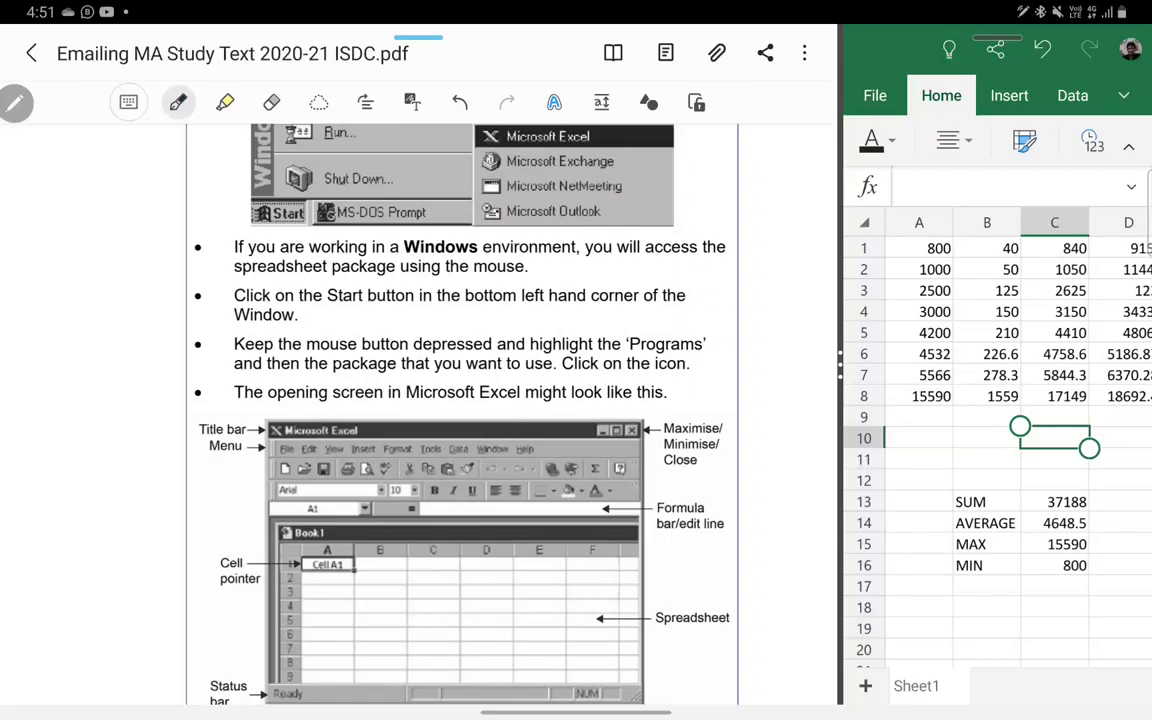
scroll(420, 400, "down", 10)
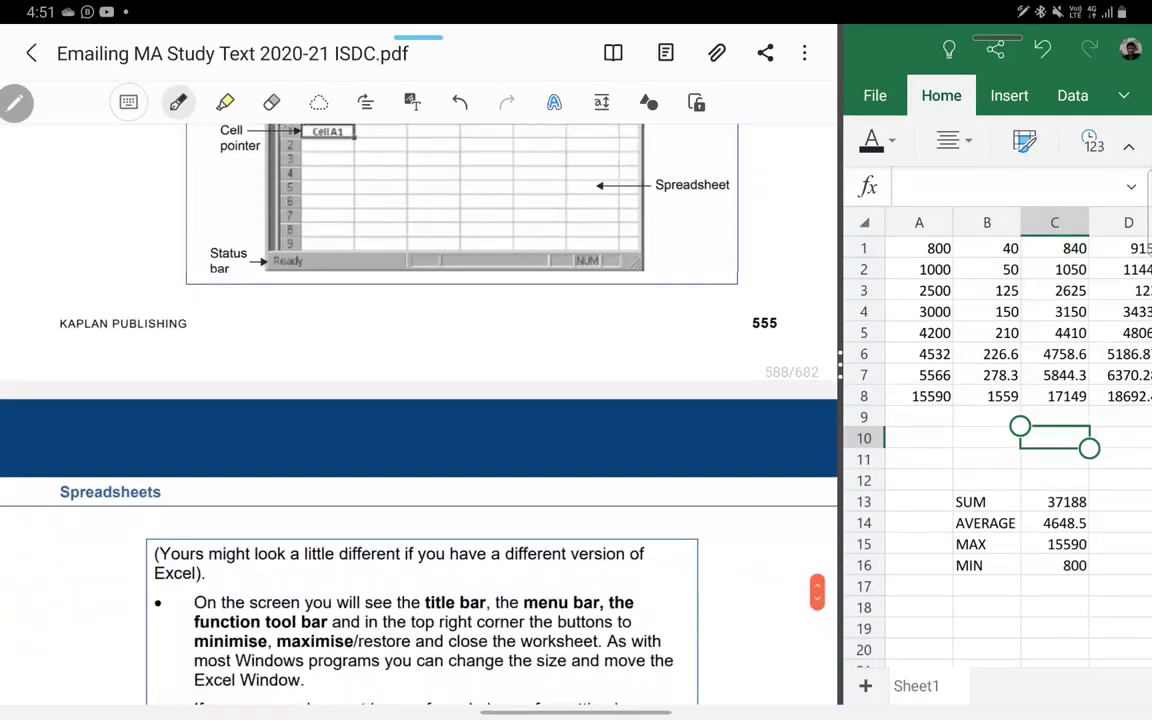
scroll(420, 400, "down", 3)
scroll(420, 400, "down", 1)
scroll(420, 400, "down", 2)
scroll(420, 400, "down", 4)
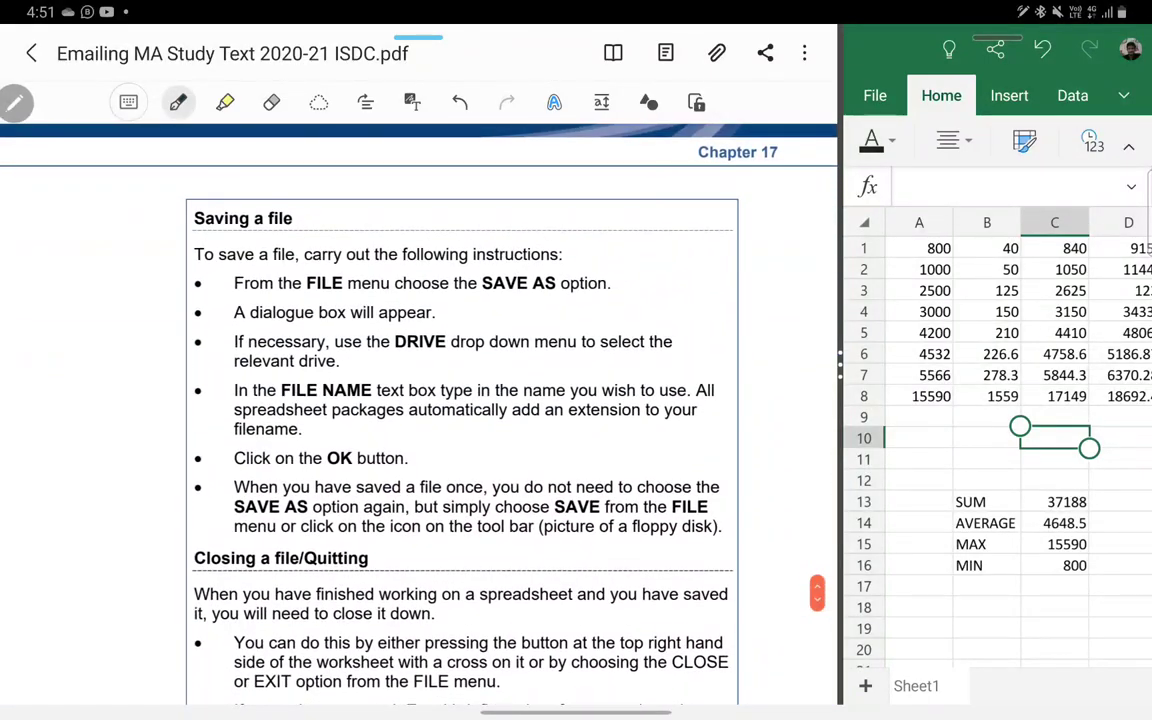
scroll(420, 400, "down", 5)
scroll(420, 400, "down", 1)
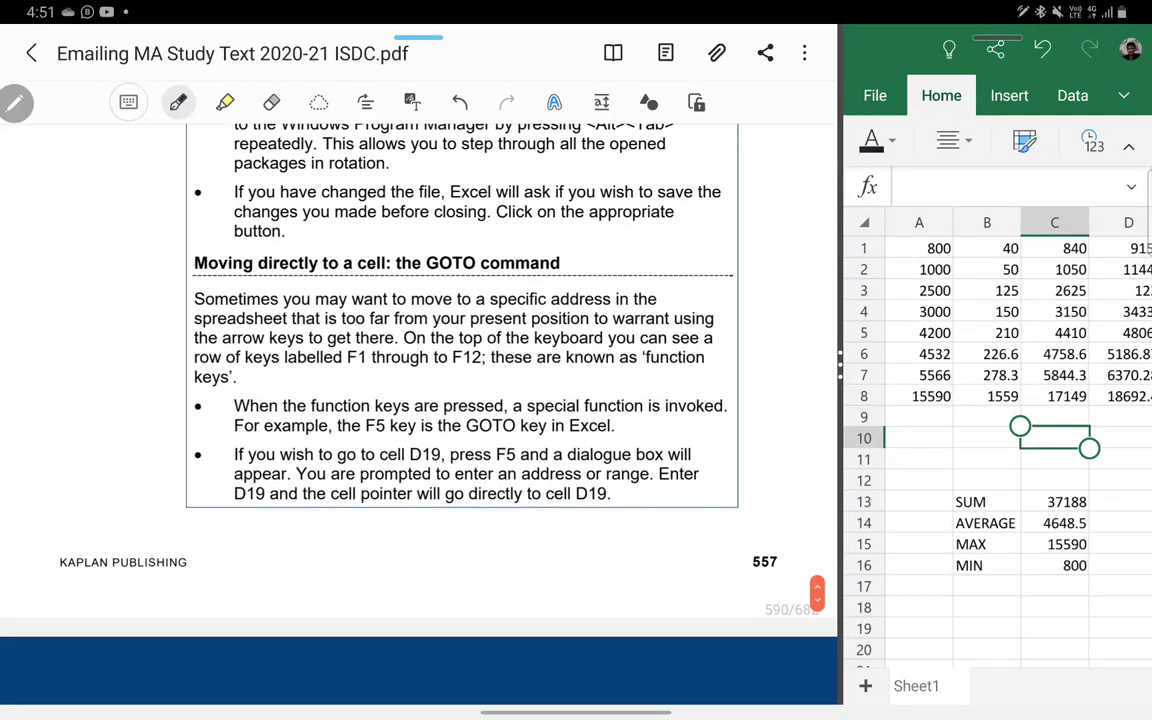
scroll(420, 400, "down", 1)
scroll(420, 400, "down", 5)
scroll(420, 400, "down", 2)
scroll(420, 400, "down", 5)
scroll(420, 400, "down", 5)
scroll(420, 400, "down", 2)
scroll(420, 400, "down", 8)
scroll(420, 400, "down", 1)
scroll(420, 400, "down", 5)
scroll(420, 400, "down", 4)
scroll(420, 400, "down", 4)
scroll(420, 400, "down", 4)
scroll(420, 400, "down", 7)
scroll(420, 400, "down", 3)
scroll(420, 400, "down", 2)
scroll(420, 400, "down", 4)
scroll(420, 400, "down", 3)
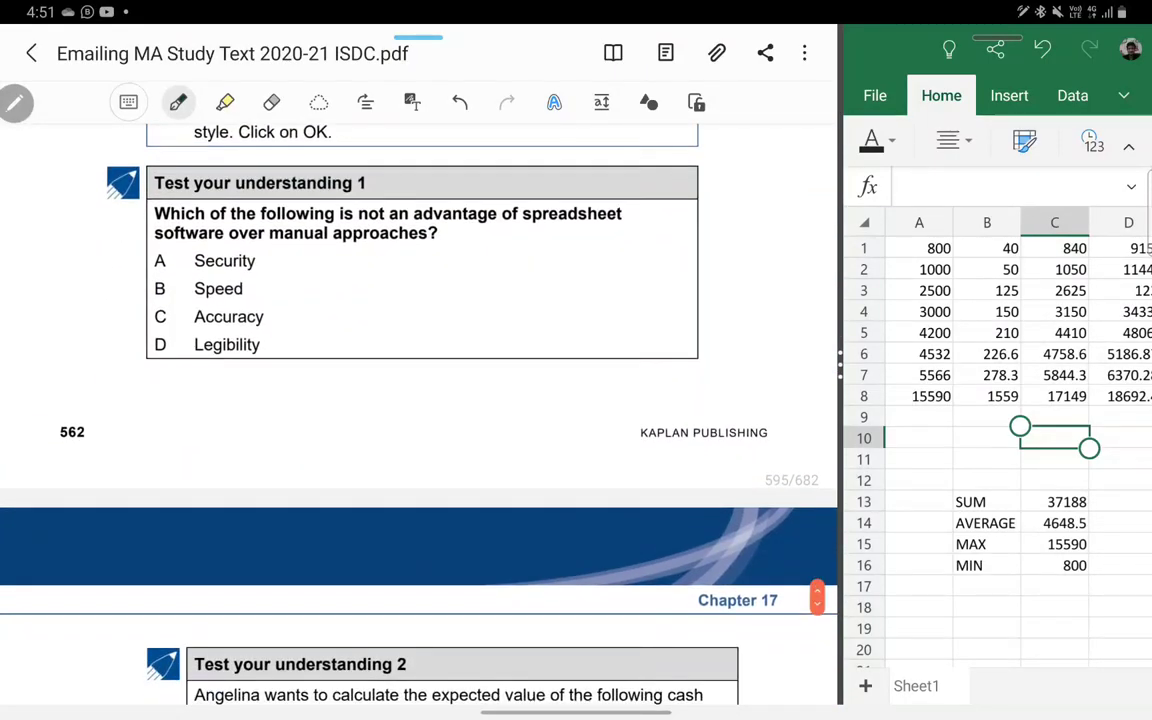
scroll(420, 400, "down", 5)
scroll(420, 400, "down", 7)
scroll(420, 400, "down", 6)
scroll(420, 400, "down", 4)
Step: Scroll back up to the 'Entering numbers' section
scroll(420, 400, "up", 6)
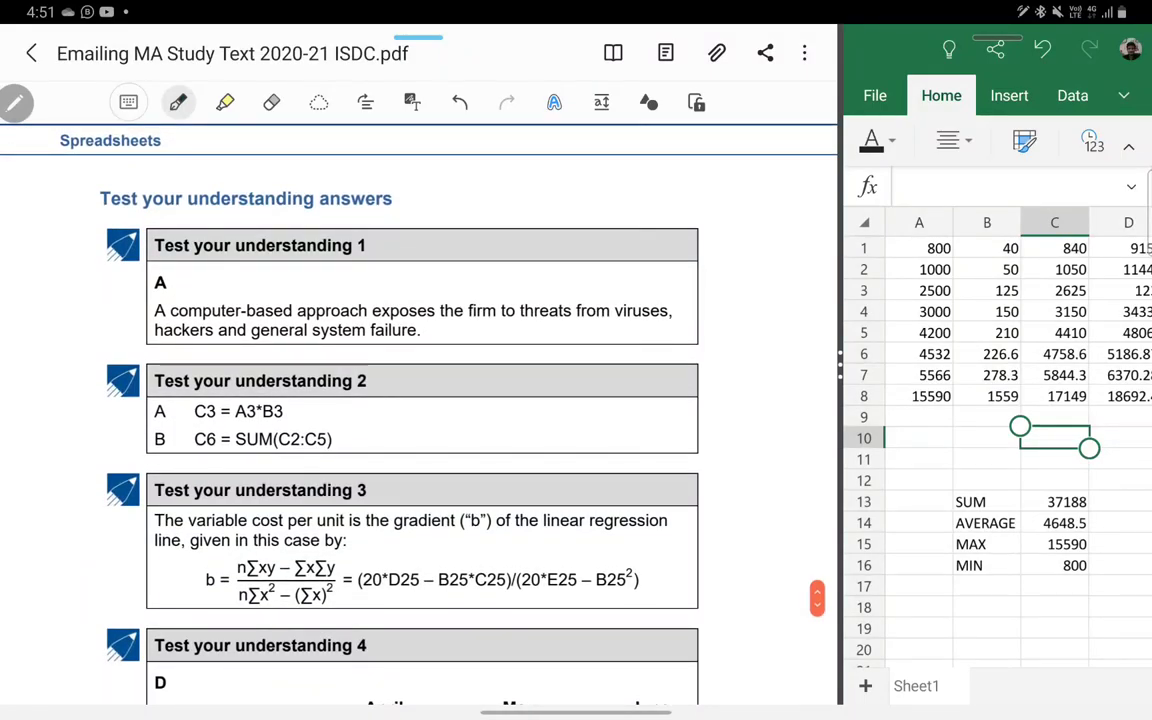
scroll(420, 400, "up", 5)
scroll(420, 400, "up", 3)
scroll(420, 400, "up", 2)
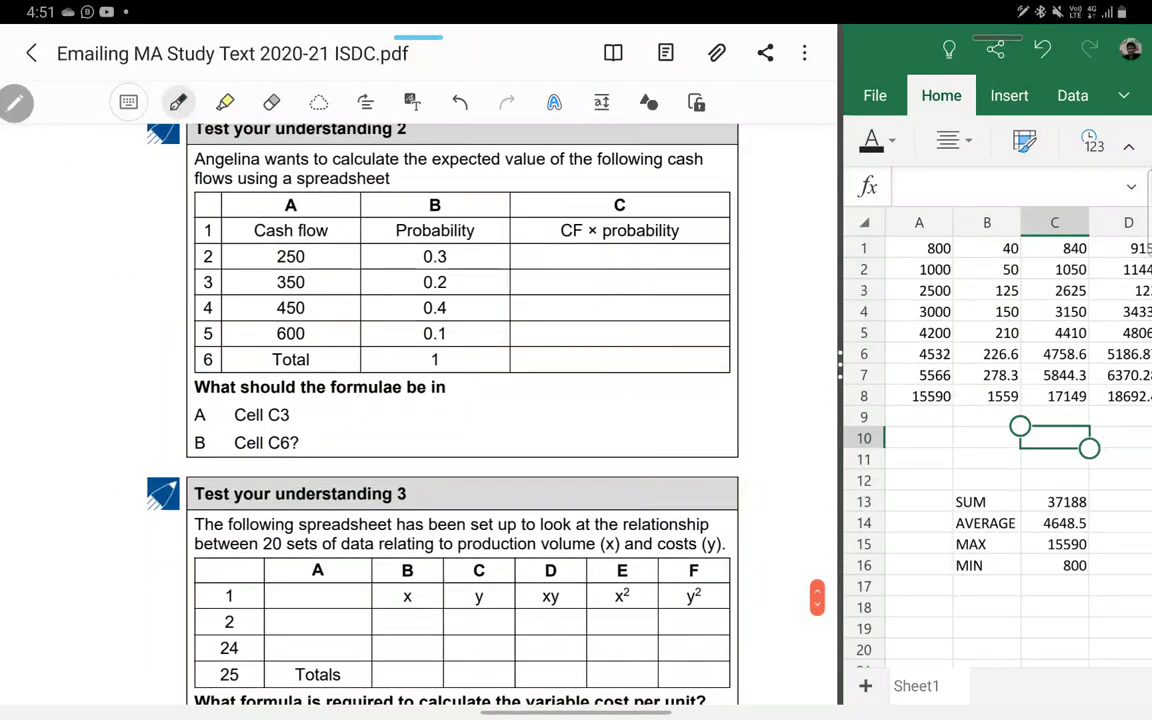
scroll(420, 400, "up", 3)
scroll(420, 400, "up", 5)
scroll(420, 400, "up", 4)
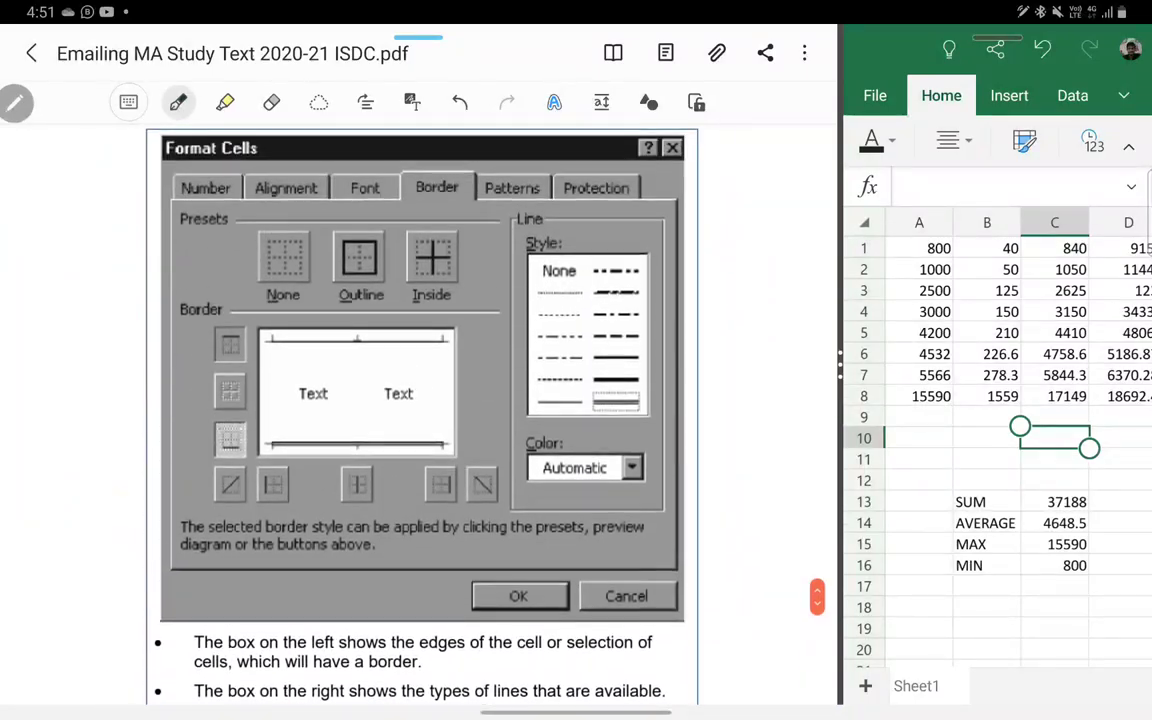
scroll(420, 400, "up", 1)
scroll(420, 400, "up", 4)
scroll(420, 400, "up", 5)
scroll(420, 400, "up", 3)
scroll(420, 400, "up", 5)
scroll(420, 400, "up", 5)
scroll(420, 400, "up", 4)
scroll(420, 400, "up", 4)
scroll(420, 400, "up", 2)
scroll(420, 400, "up", 3)
scroll(420, 400, "up", 5)
scroll(420, 400, "up", 1)
scroll(420, 400, "up", 2)
scroll(420, 400, "up", 3)
scroll(420, 400, "up", 5)
scroll(420, 400, "up", 4)
scroll(420, 400, "up", 5)
scroll(420, 400, "up", 1)
scroll(420, 400, "up", 3)
scroll(420, 400, "up", 2)
scroll(420, 400, "up", 5)
scroll(420, 400, "up", 2)
scroll(420, 400, "up", 1)
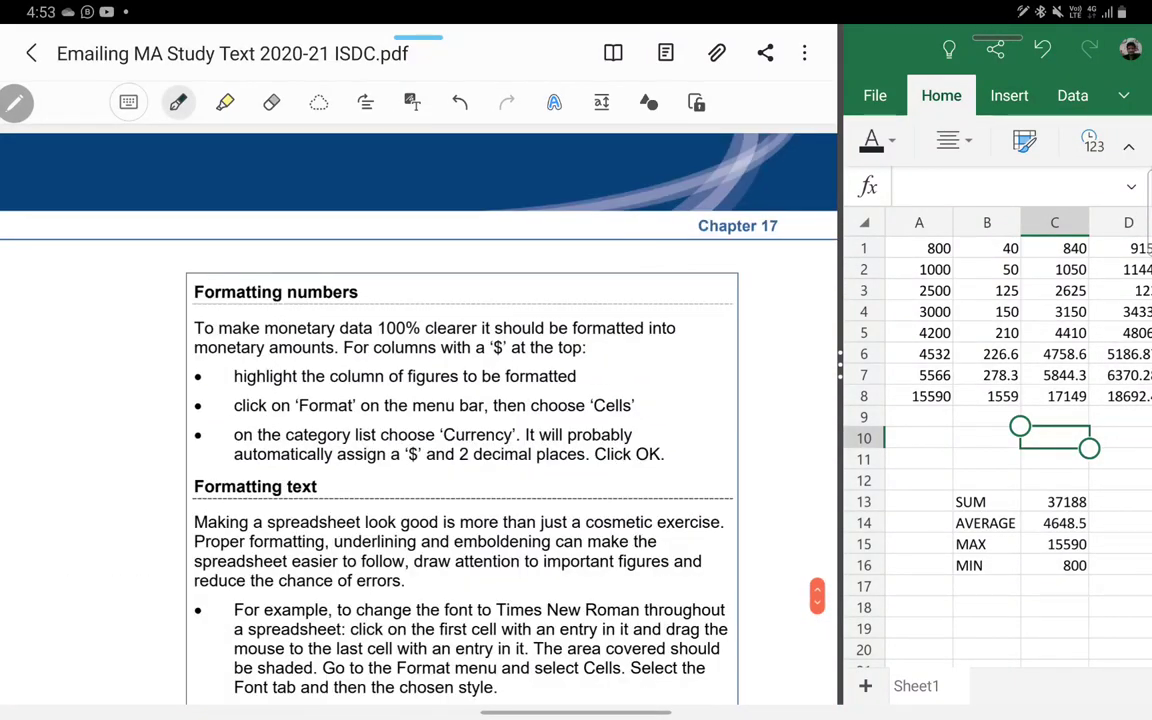
scroll(420, 400, "up", 2)
scroll(420, 400, "down", 8)
scroll(420, 400, "up", 3)
scroll(420, 400, "up", 1)
scroll(420, 400, "up", 1)
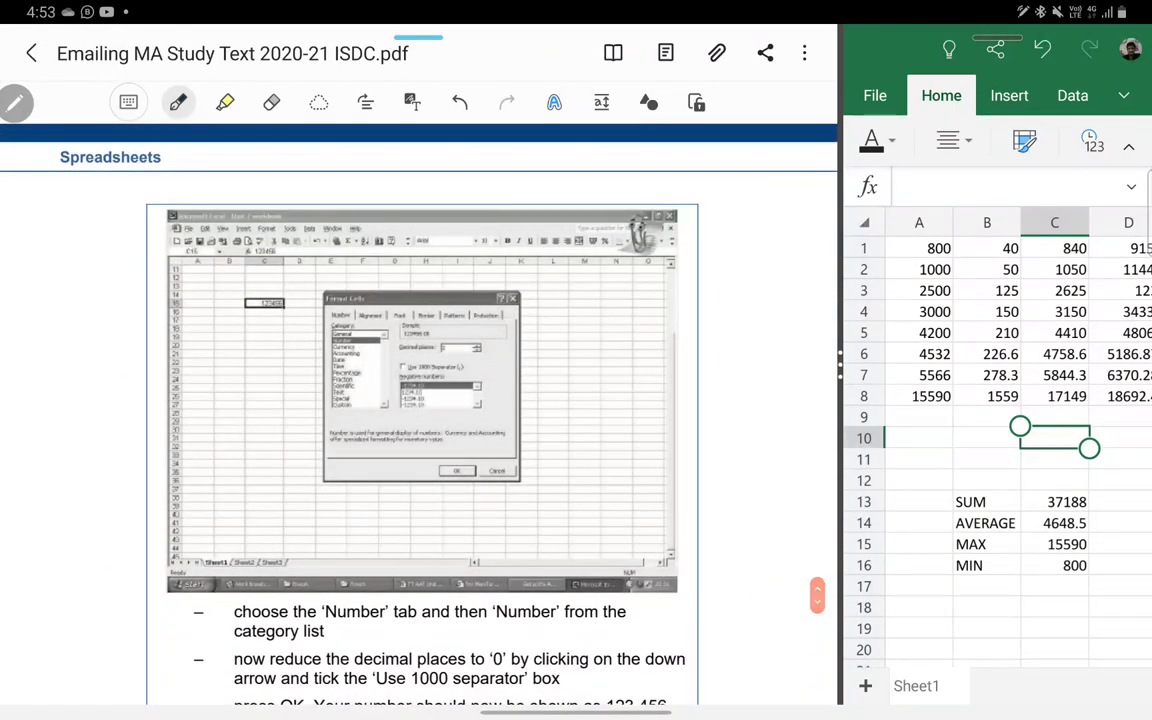
scroll(420, 400, "up", 10)
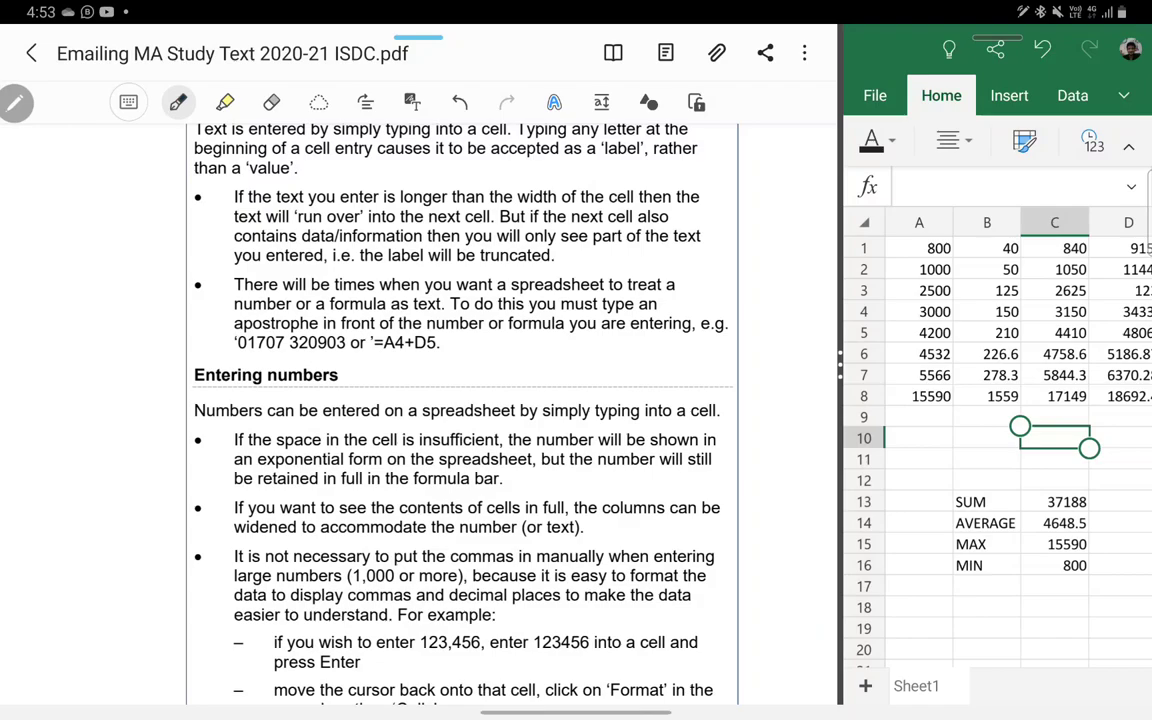
Step: Inspect =SUM(A1:A8) in C13 and =MAX(A1:A8) in C15, then bring up Test your understanding 1
left_click(1055, 502)
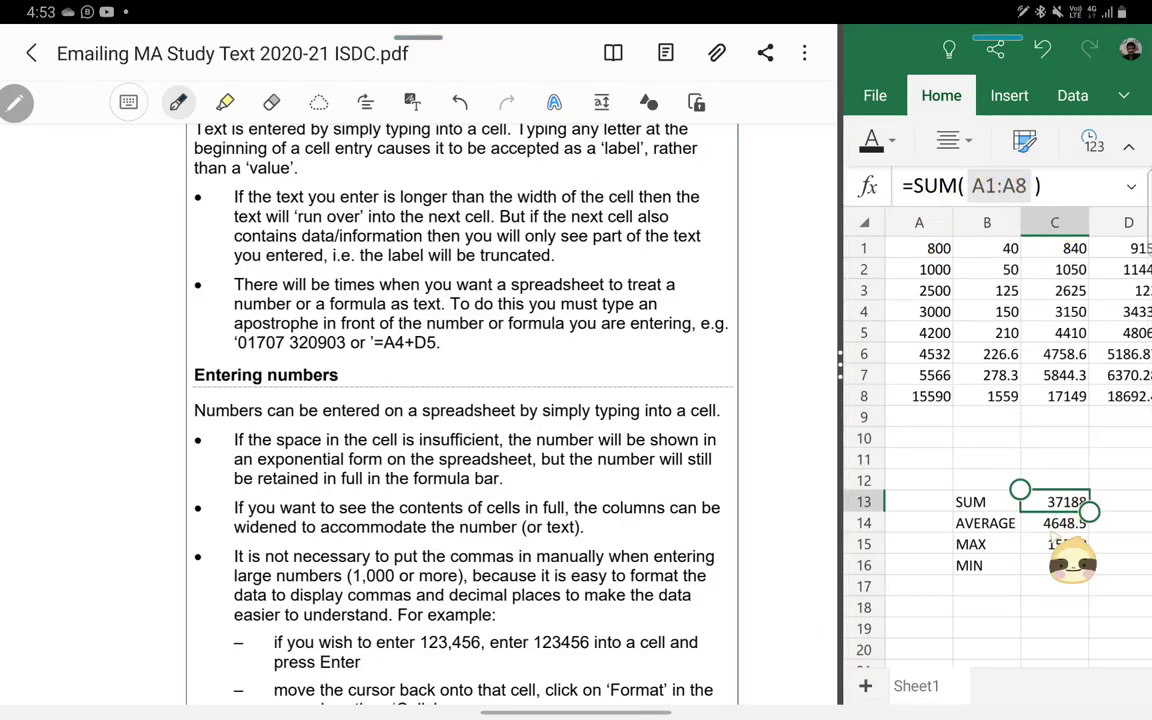
key("Down")
key("Down")
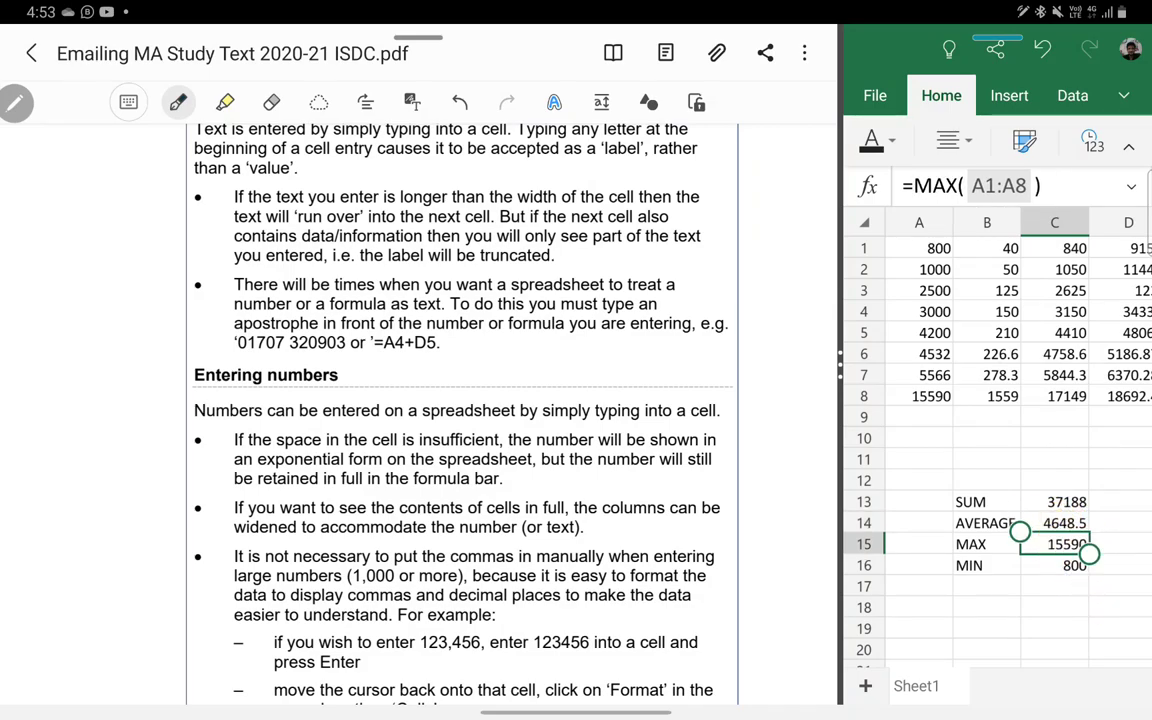
scroll(420, 400, "down", 20)
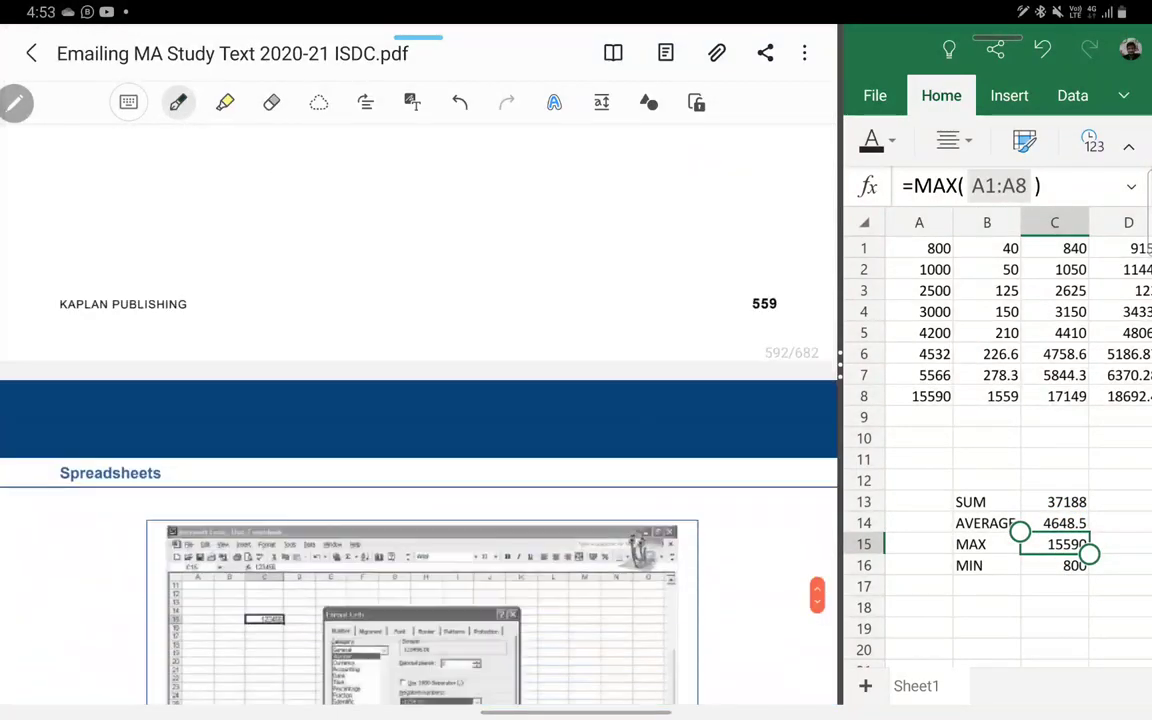
scroll(420, 400, "down", 5)
scroll(420, 400, "down", 5)
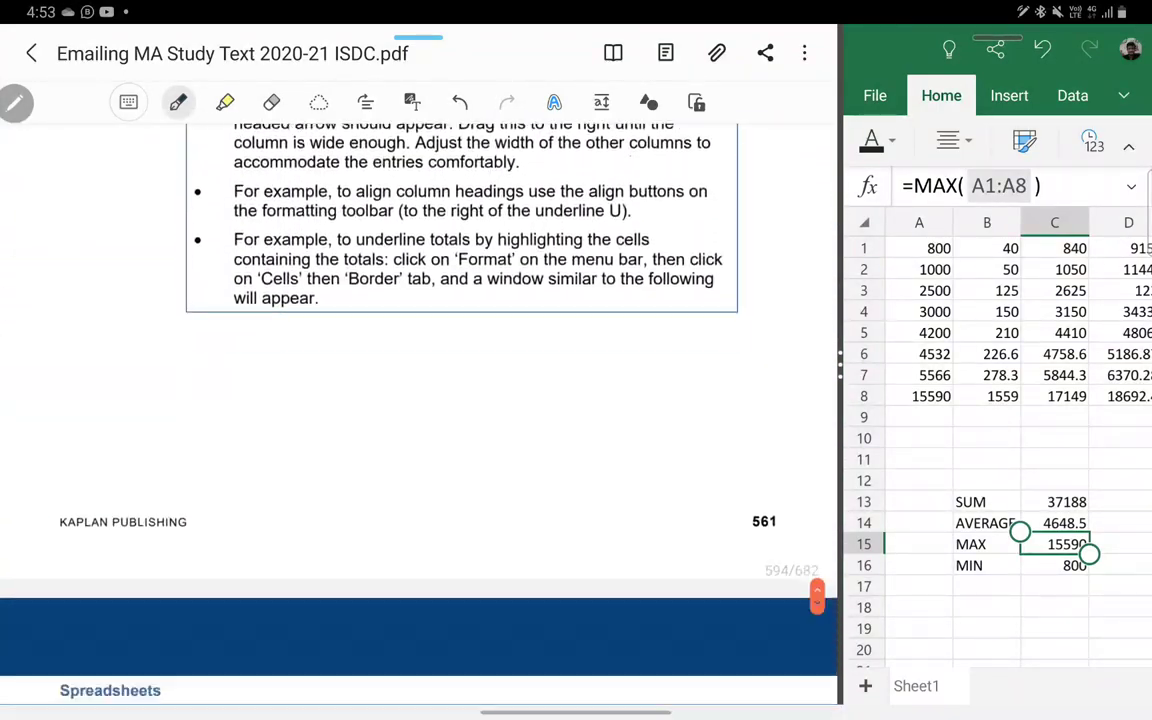
scroll(420, 400, "down", 5)
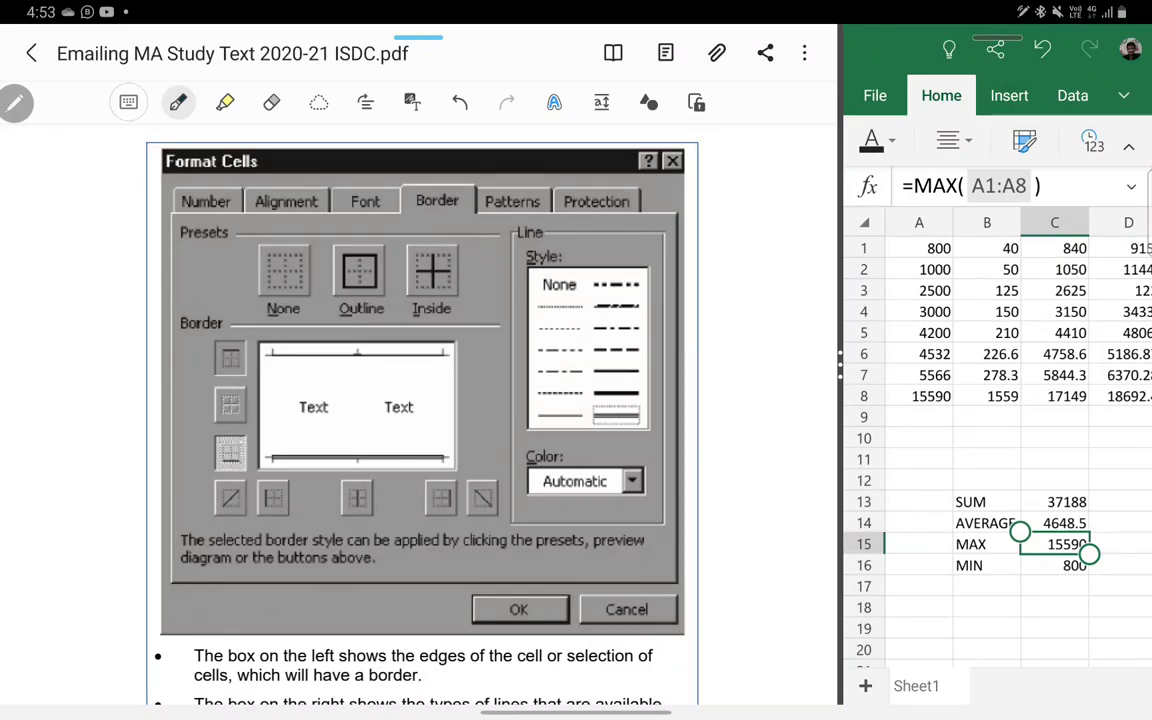
scroll(420, 400, "down", 2)
scroll(420, 400, "down", 5)
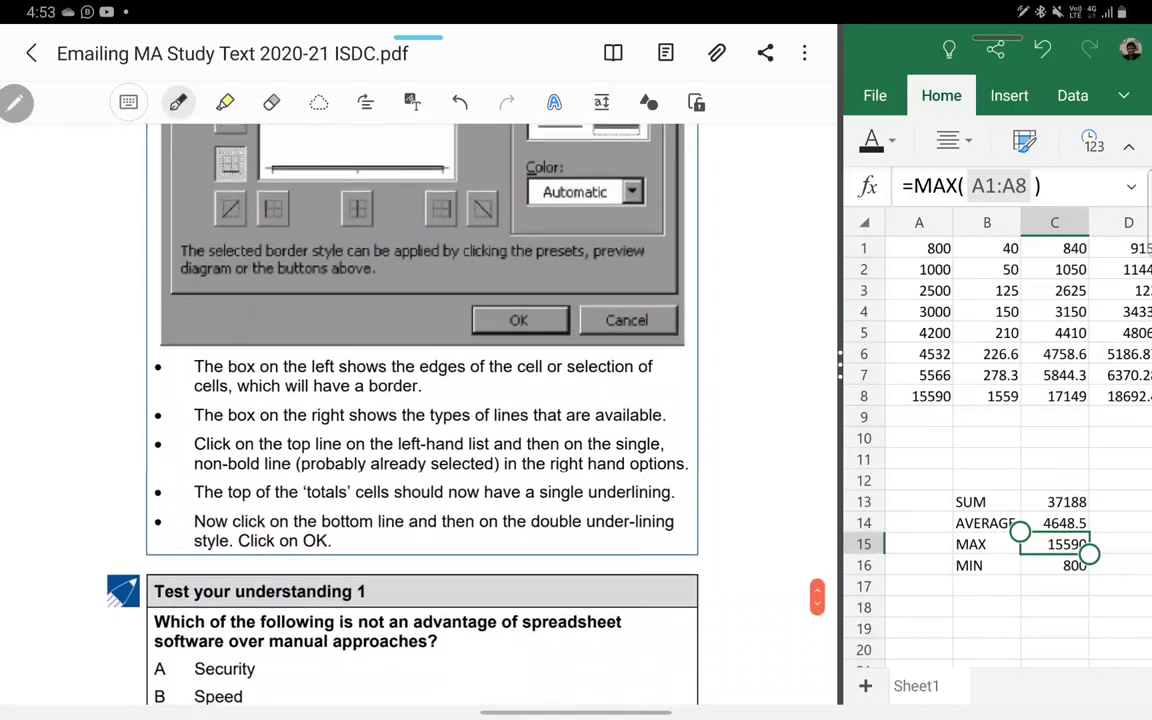
scroll(420, 400, "down", 5)
scroll(420, 400, "down", 2)
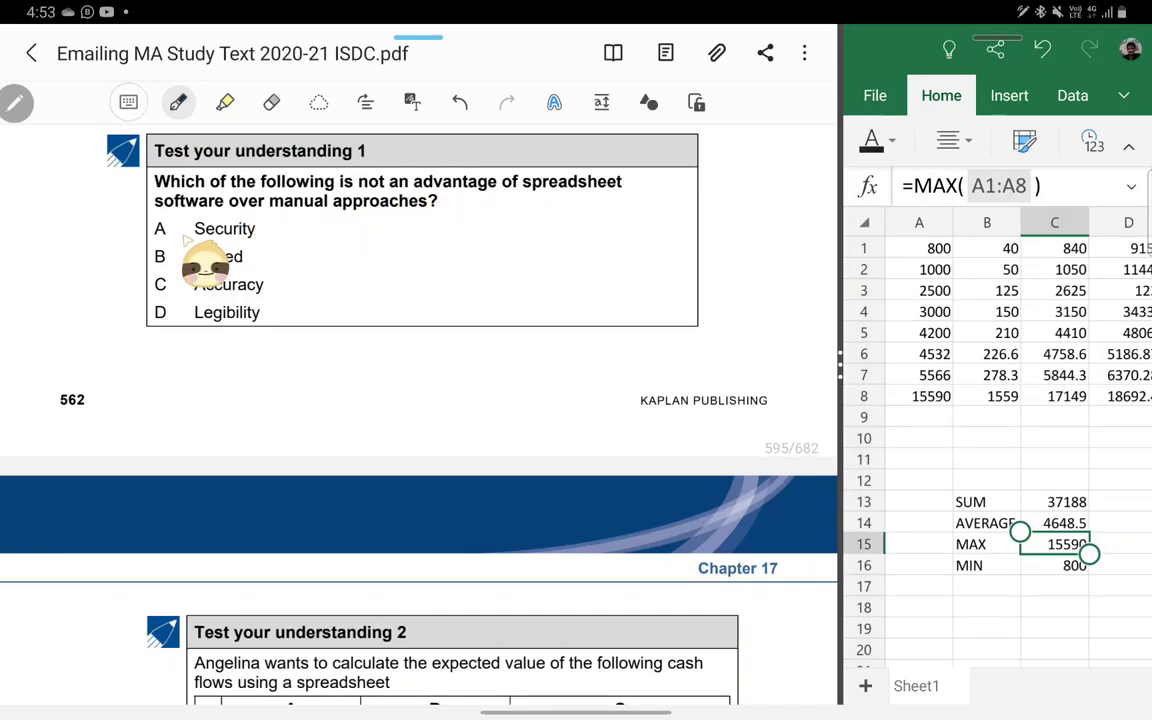
Step: Circle 'A Security' for question 1, mark beside Speed, and move on to Test your understanding 2
left_click_drag(170, 213, 173, 216)
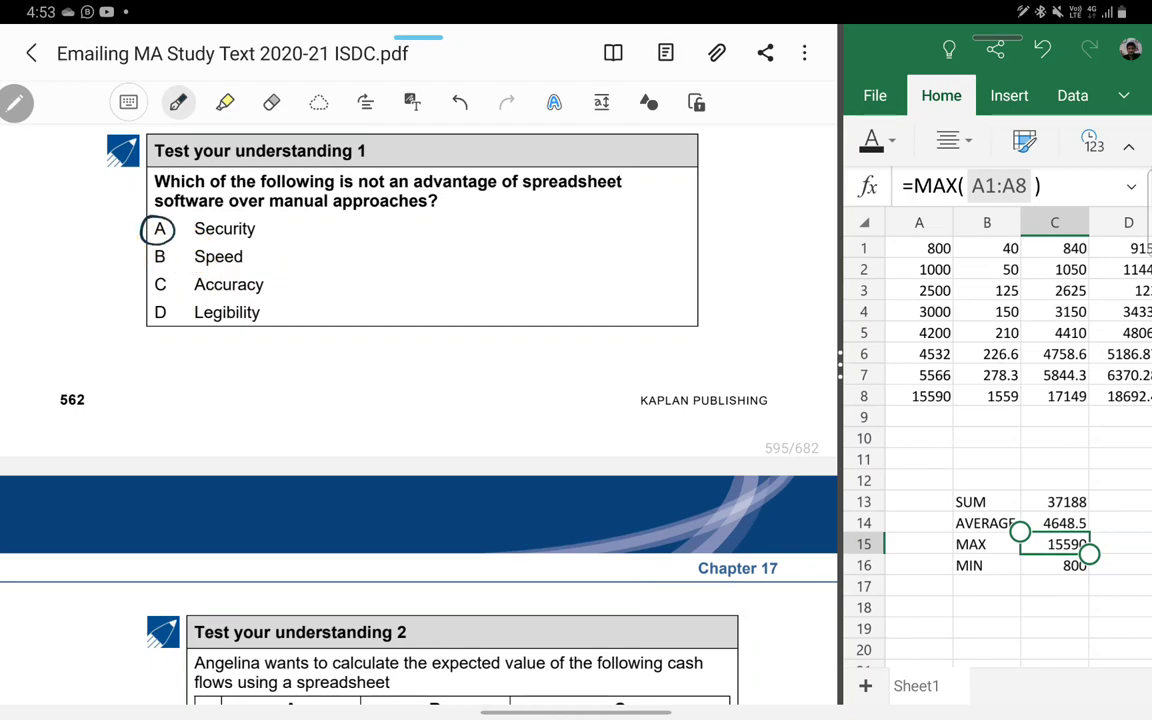
mouse_move(251, 257)
left_mouse_down()
mouse_move(278, 247)
mouse_move(286, 279)
left_mouse_up()
scroll(420, 400, "down", 5)
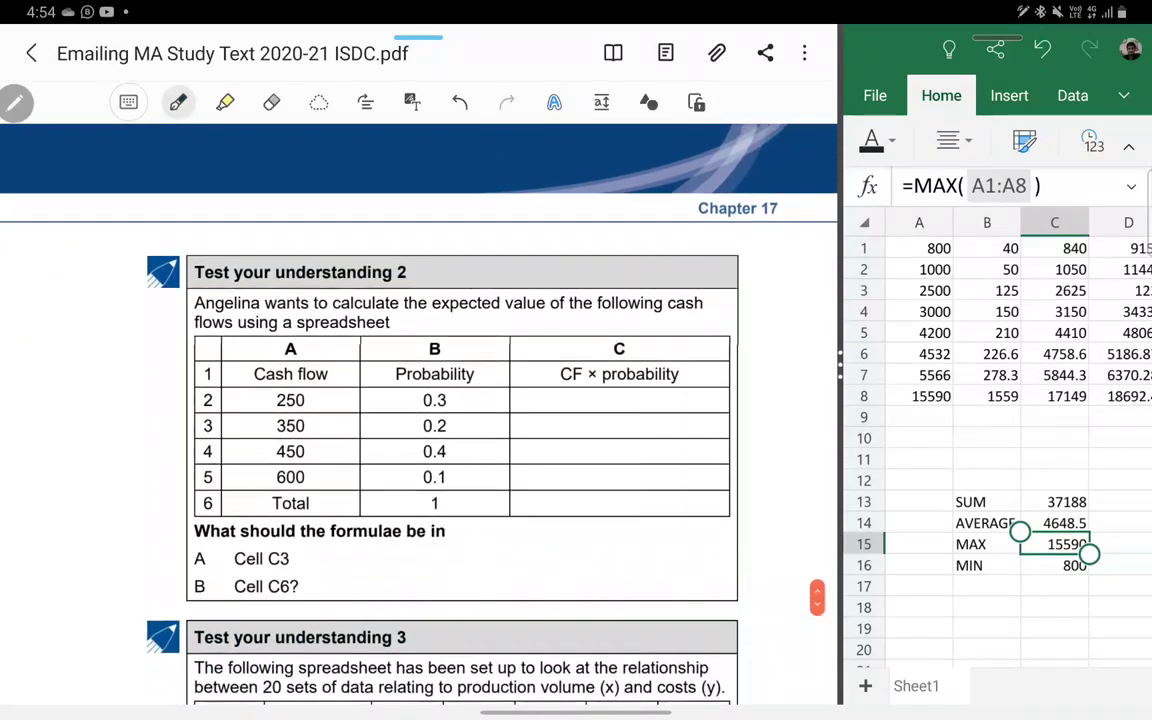
scroll(378, 400, "down", 1)
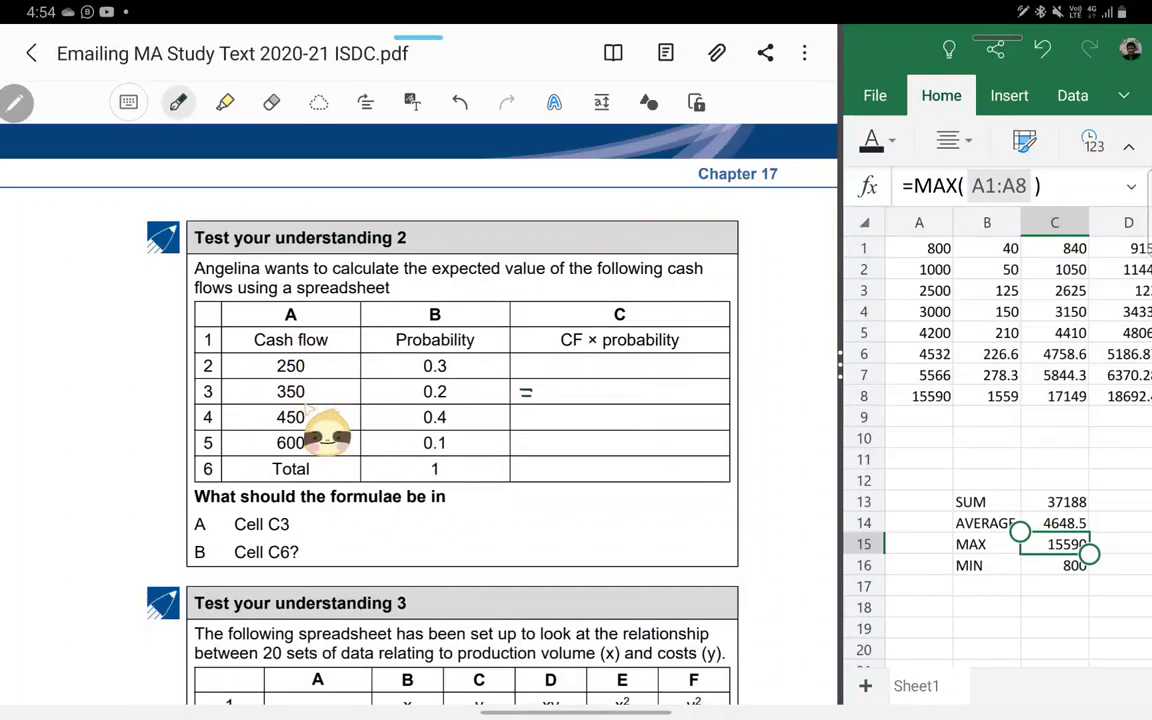
Step: Finish =A3×B3 in cell C3 and circle the 350 and 0.2 in row 3
mouse_move(546, 386)
left_mouse_down()
mouse_move(547, 399)
mouse_move(583, 398)
mouse_move(571, 398)
left_mouse_up()
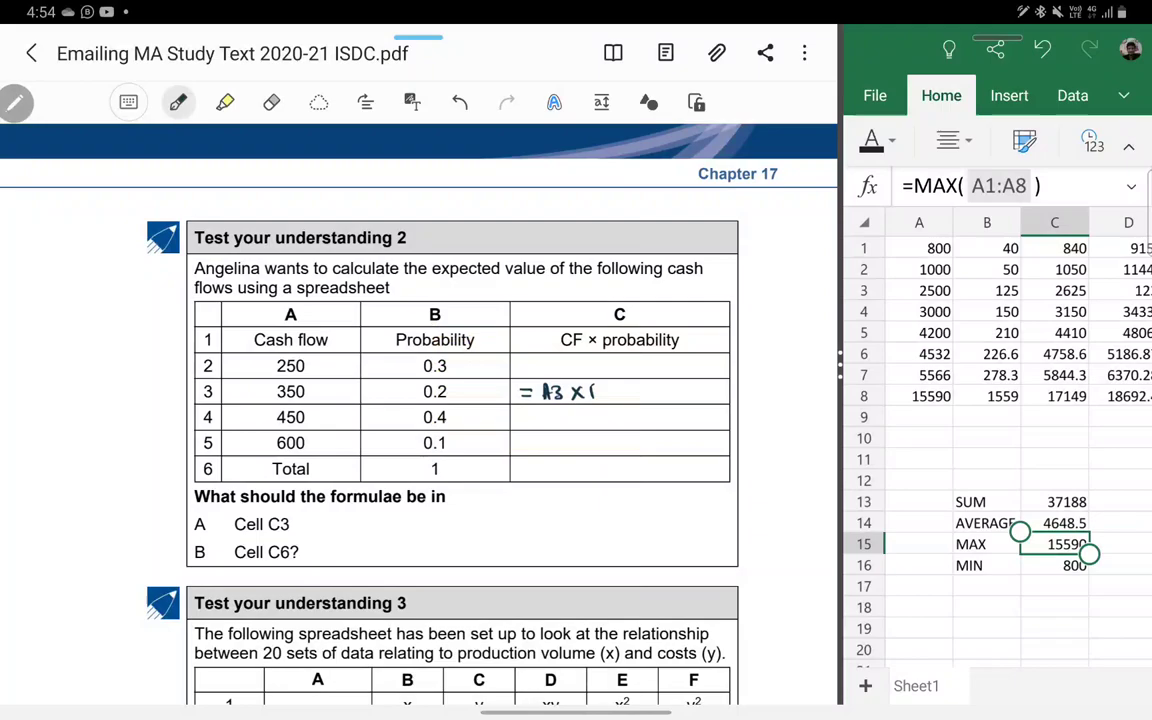
left_click(227, 395)
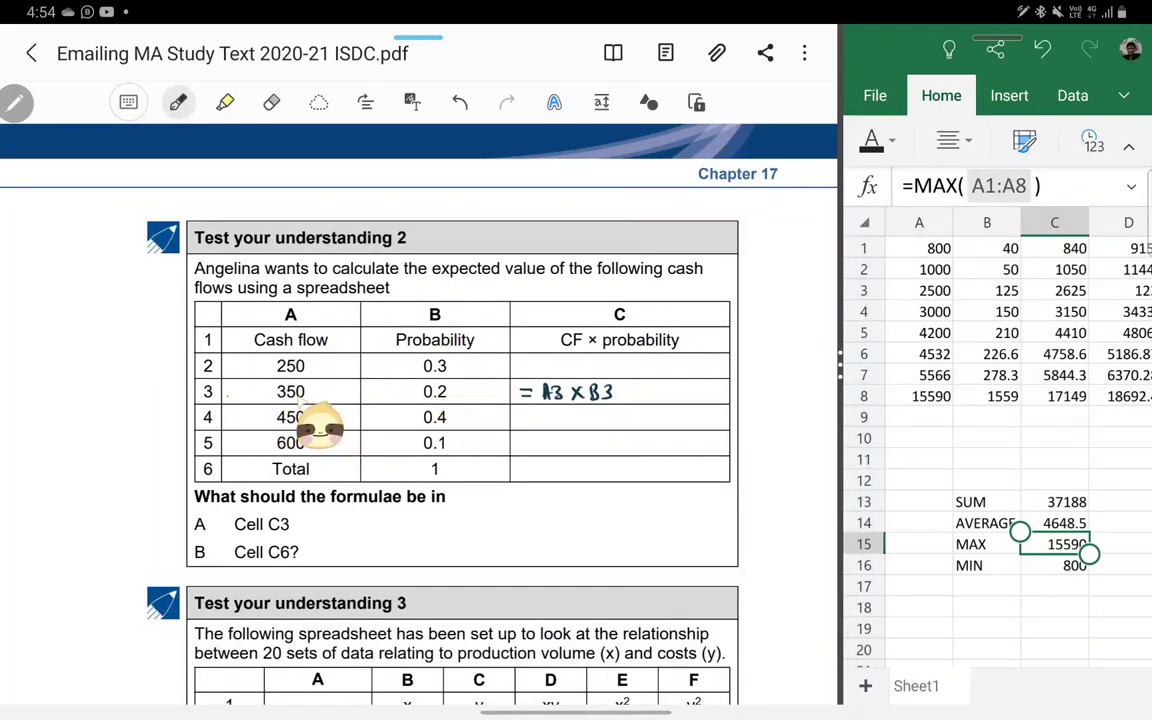
mouse_move(277, 381)
left_mouse_down()
mouse_move(302, 380)
mouse_move(253, 397)
left_mouse_up()
left_click_drag(433, 379, 422, 384)
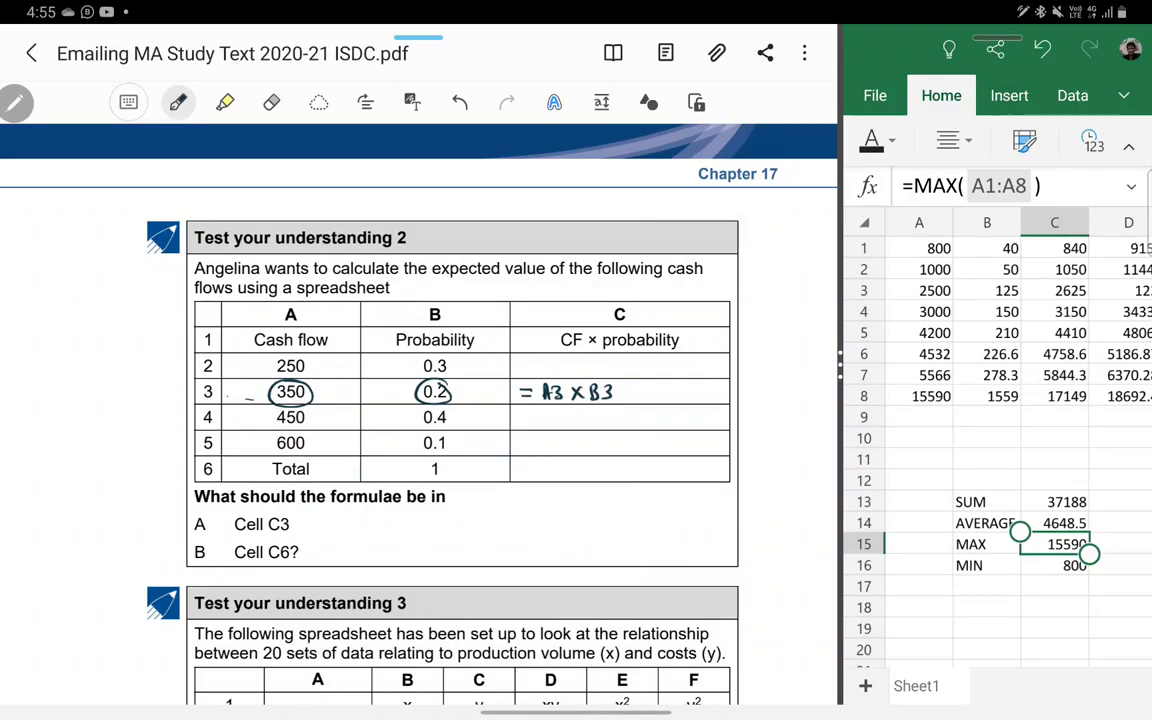
Step: Handwrite the Sum formula over column C in the Total row, then go to the answers page
mouse_move(546, 460)
left_mouse_down()
mouse_move(536, 476)
mouse_move(598, 485)
left_mouse_up()
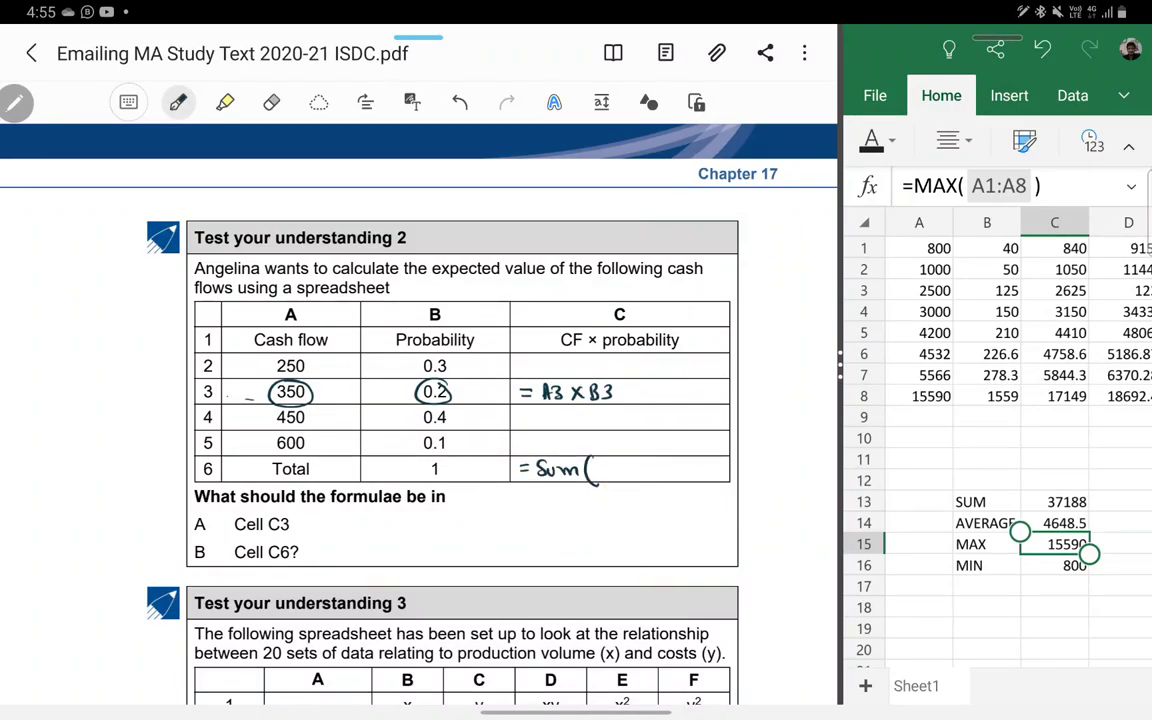
mouse_move(606, 462)
left_mouse_down()
mouse_move(604, 478)
mouse_move(628, 478)
left_mouse_up()
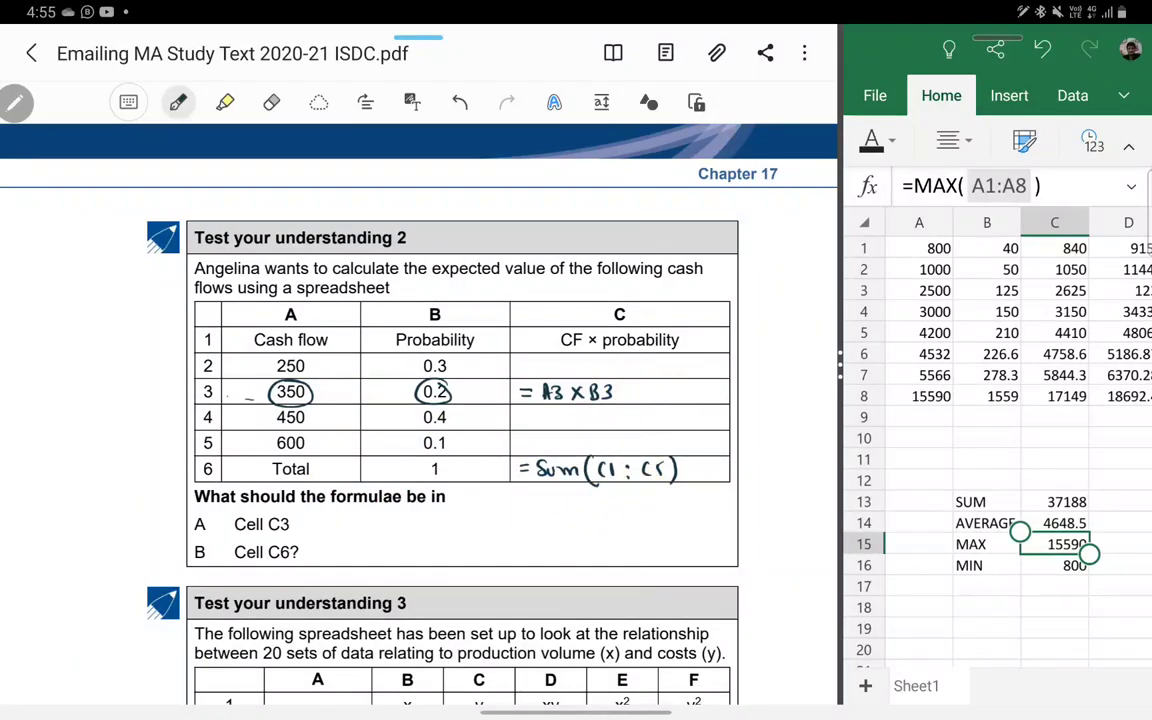
scroll(420, 400, "down", 15)
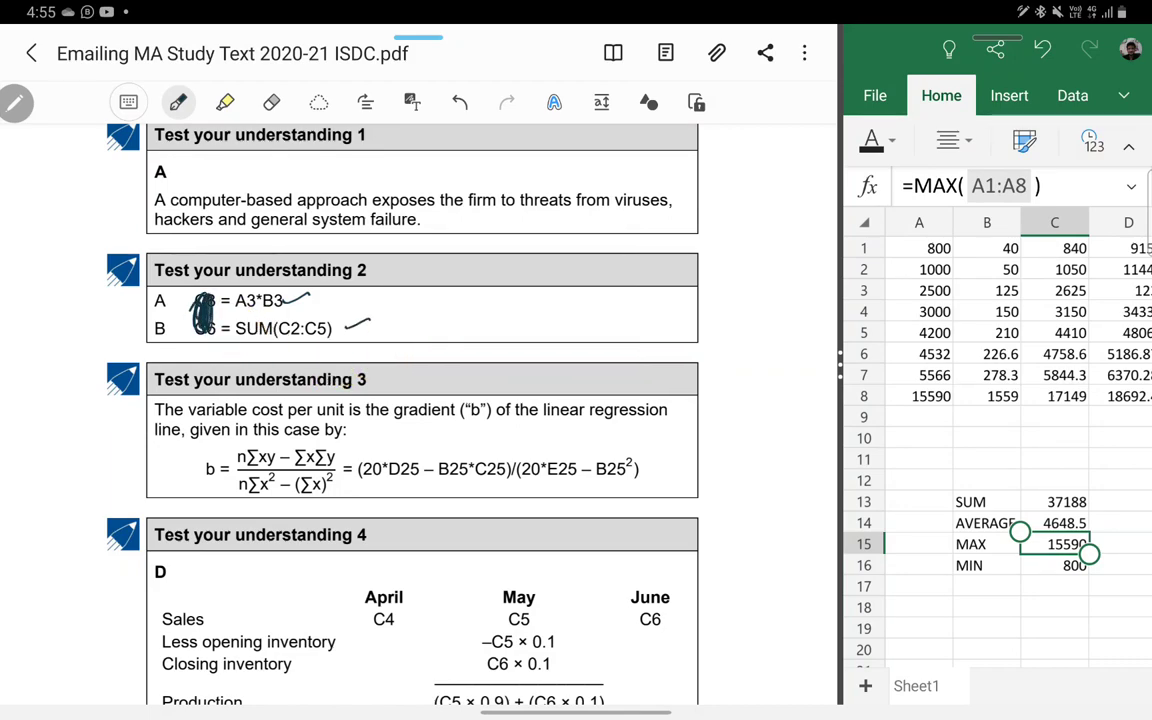
Step: Underline 'volume' in question 3 and circle the row 25 totals cells under columns B–F
scroll(420, 400, "up", 10)
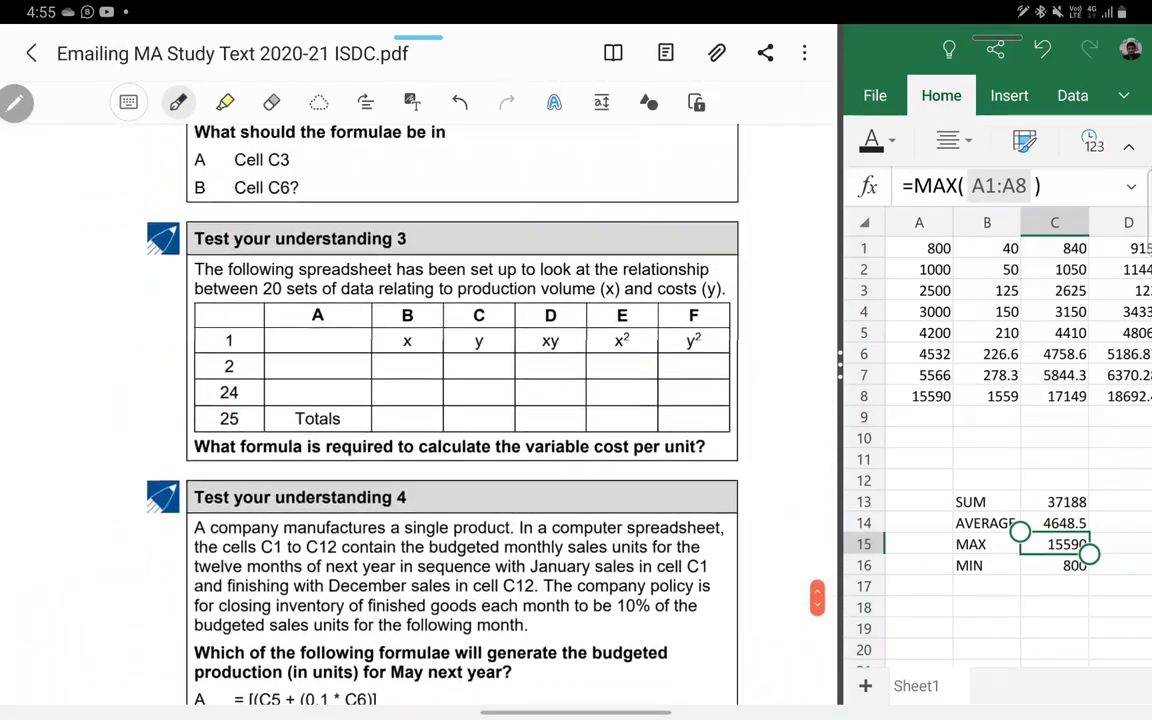
left_click_drag(415, 398, 415, 363)
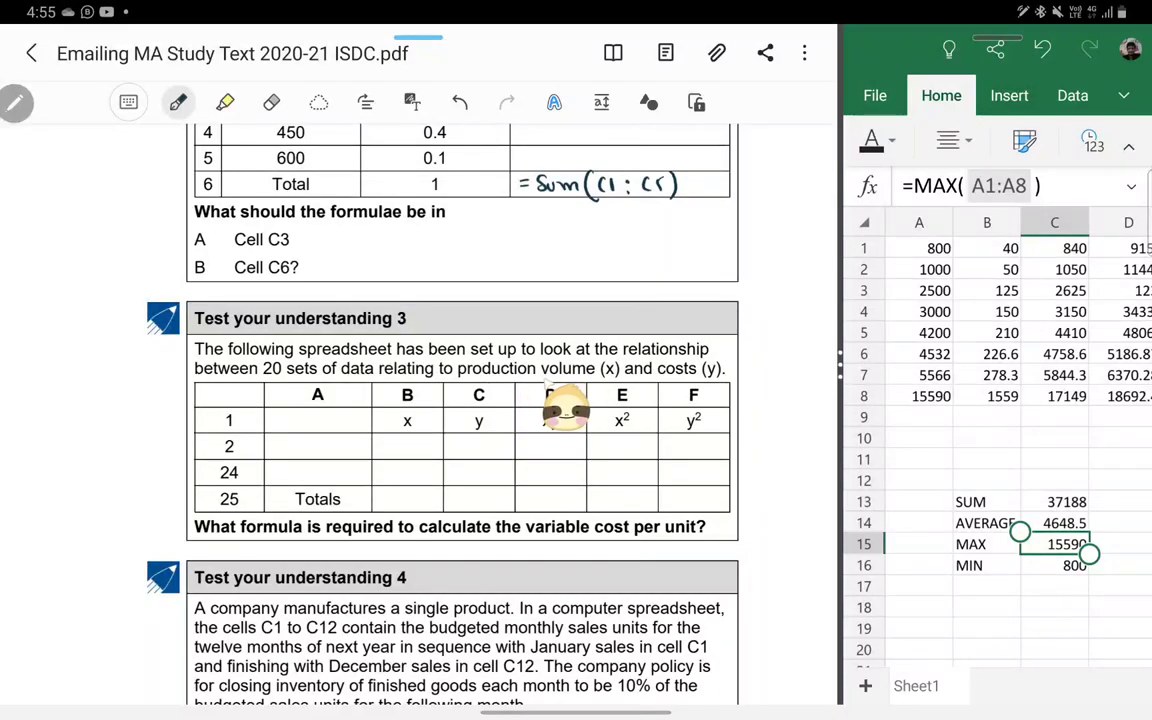
left_click_drag(541, 377, 594, 377)
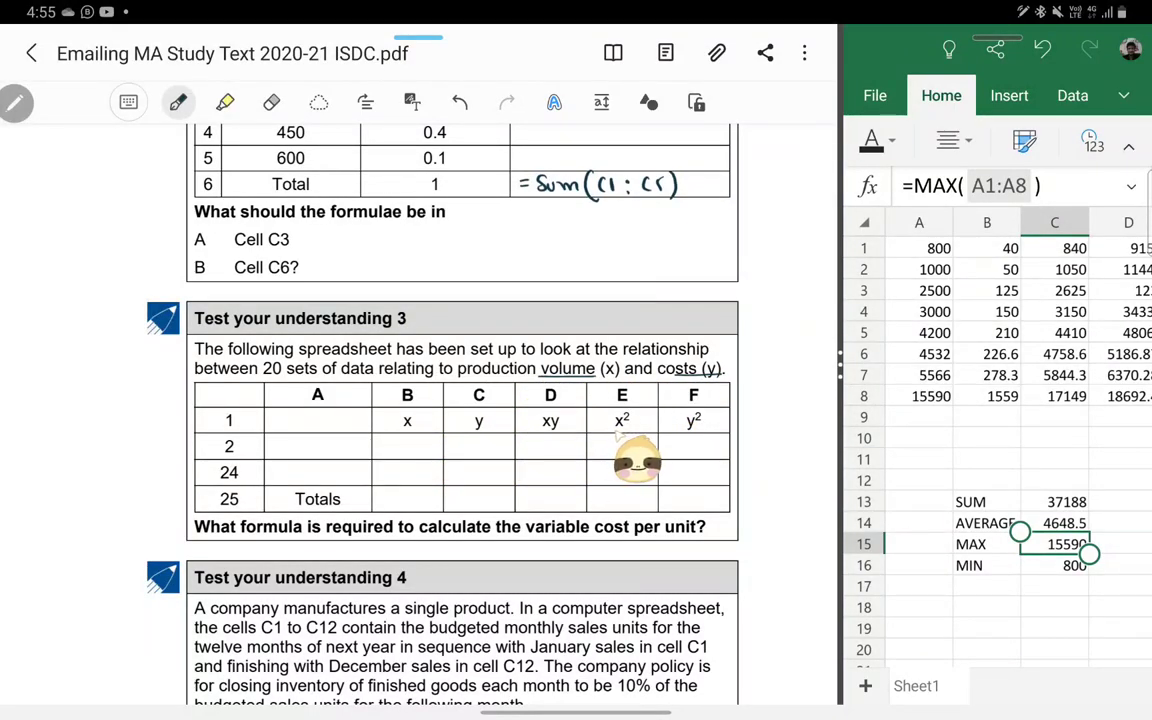
left_click_drag(400, 492, 416, 497)
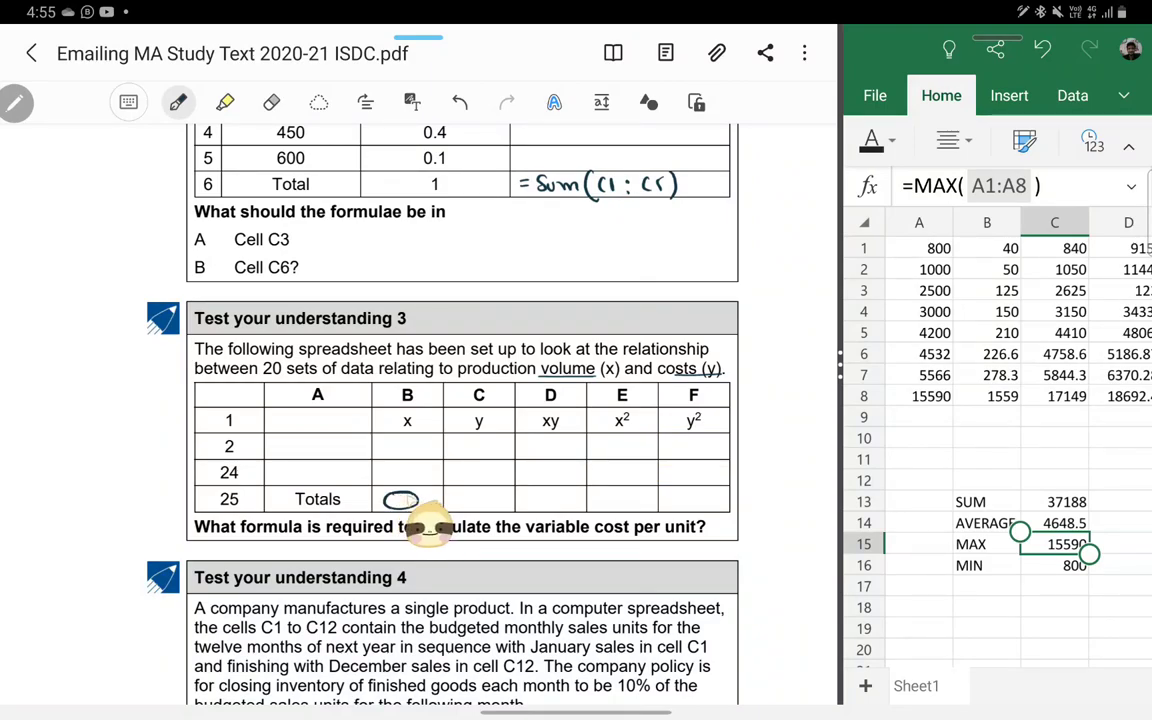
left_click_drag(557, 492, 546, 494)
left_click_drag(620, 492, 608, 494)
left_click_drag(692, 491, 684, 493)
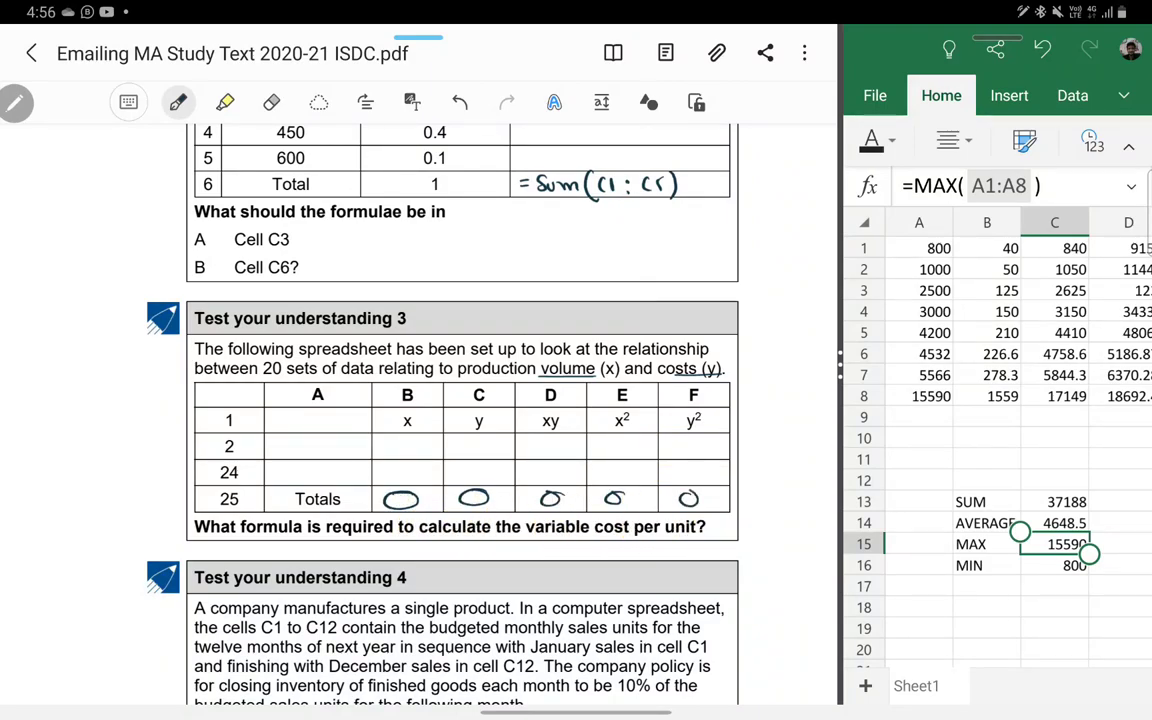
Step: Underline 'variable cost per unit' and circle the gradient formula in the answer
left_click_drag(527, 538, 607, 538)
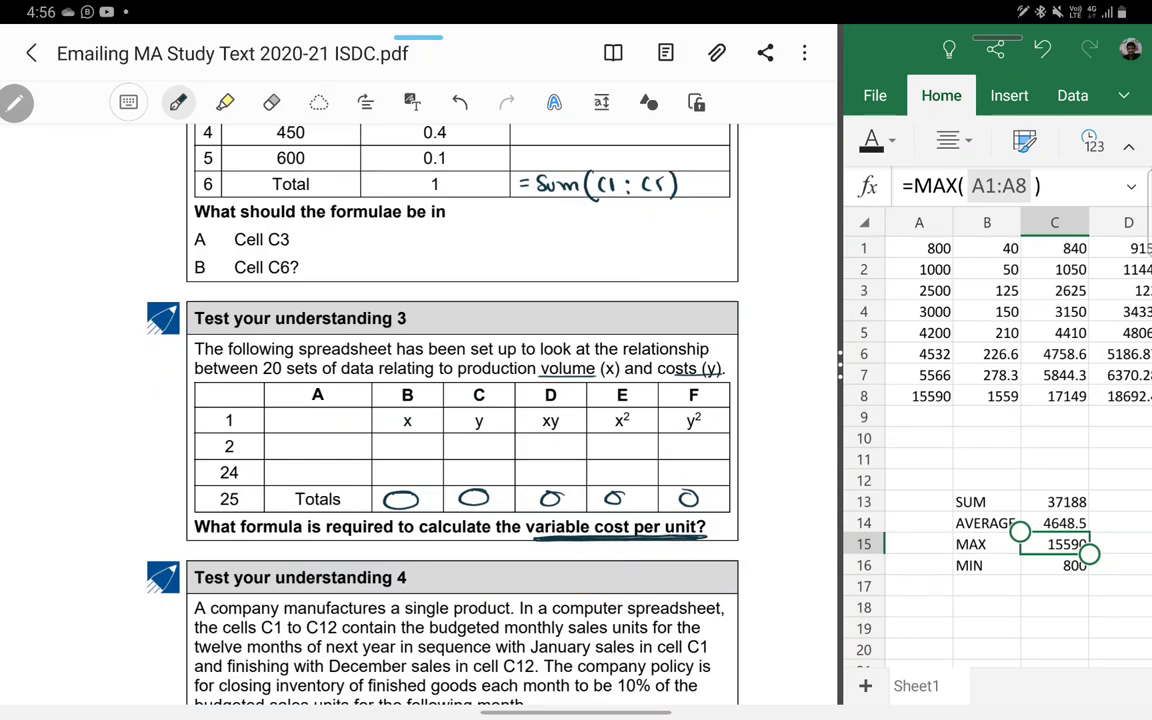
scroll(420, 400, "down", 10)
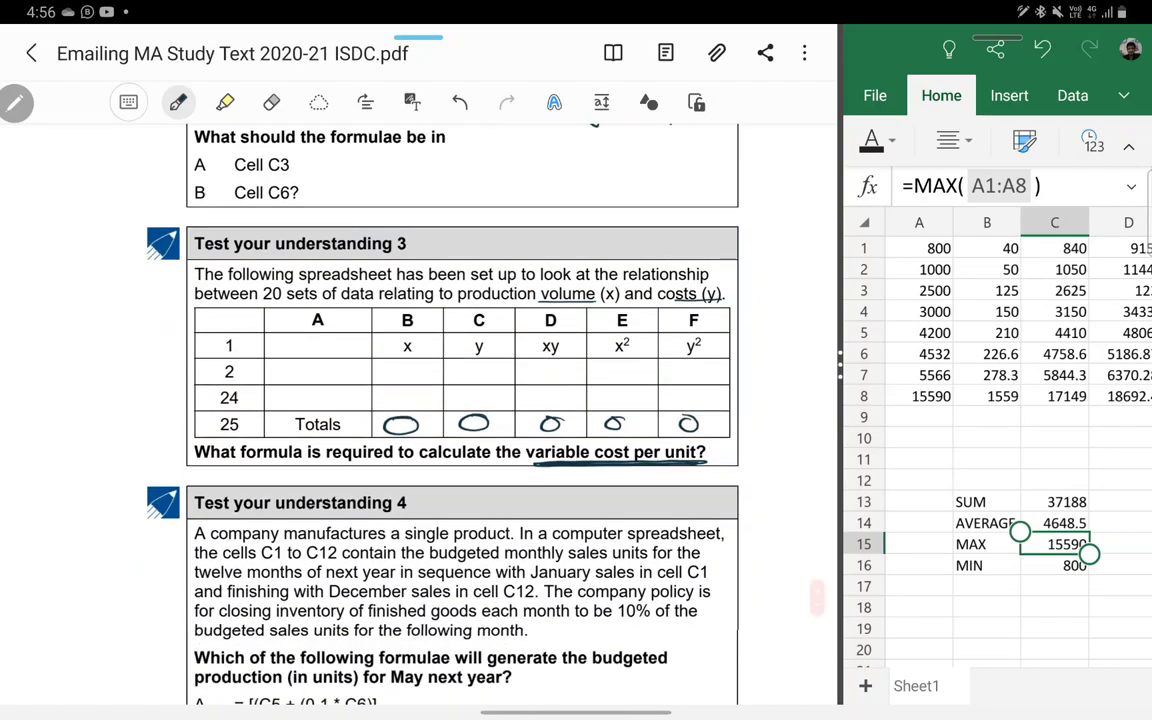
left_click_drag(236, 410, 283, 416)
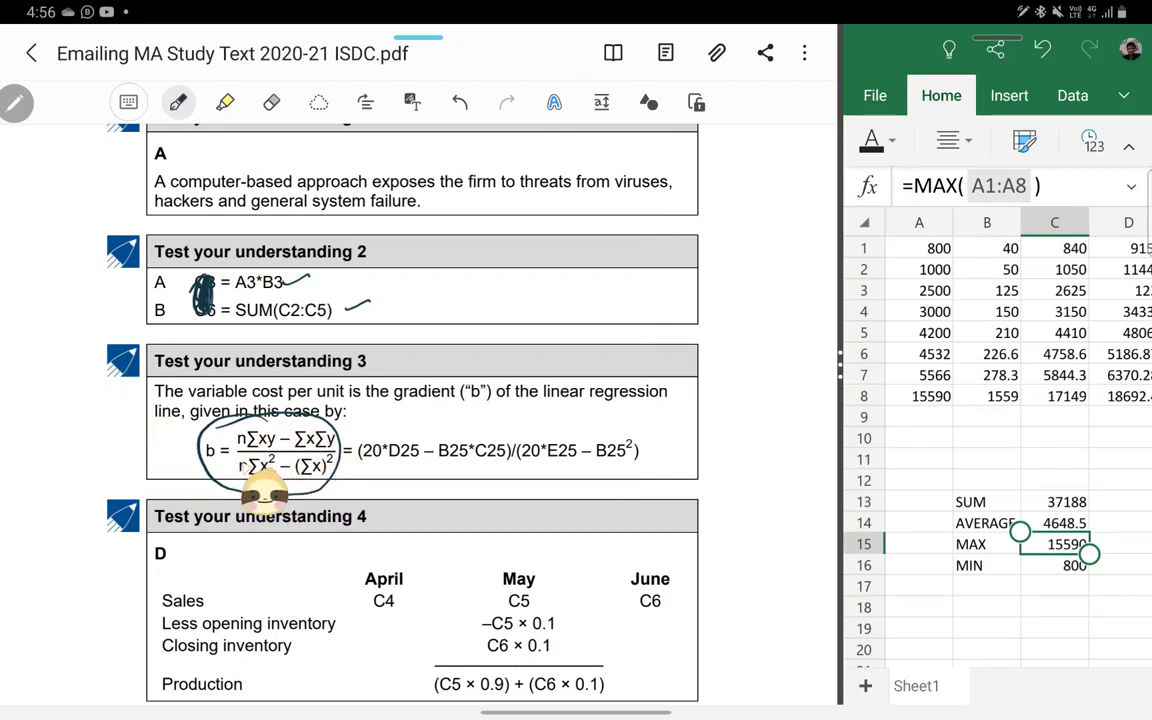
Step: Circle '20 sets' in the question 3 text
scroll(420, 400, "up", 10)
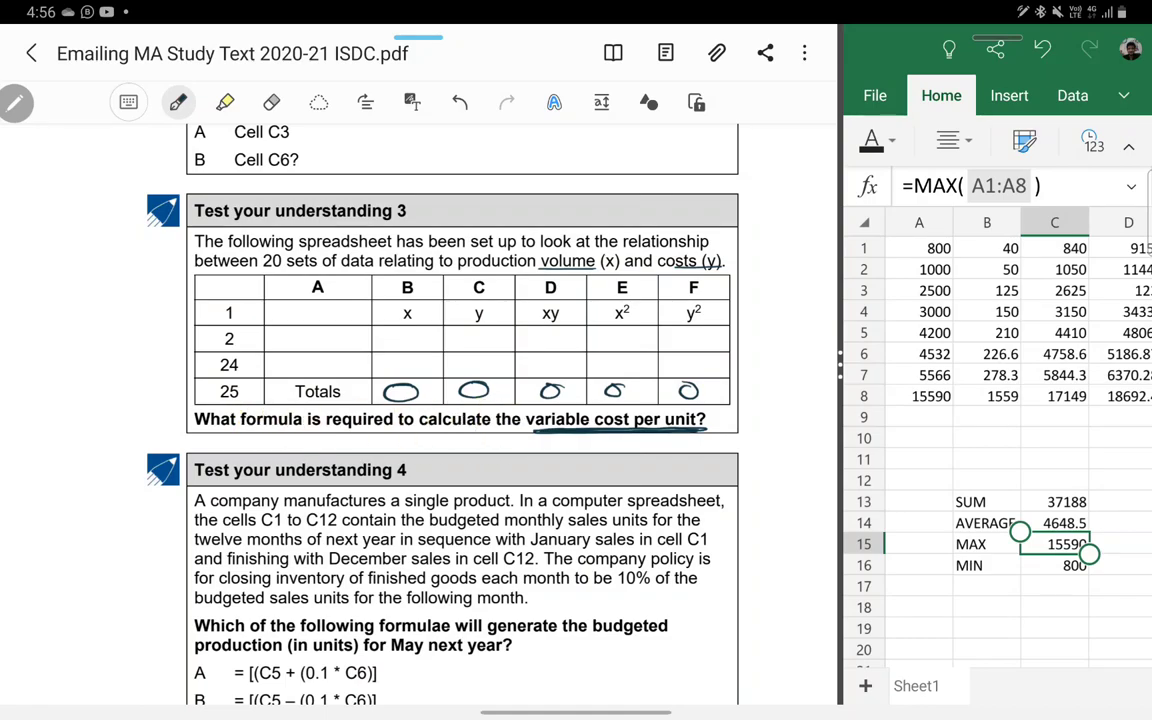
scroll(420, 400, "down", 10)
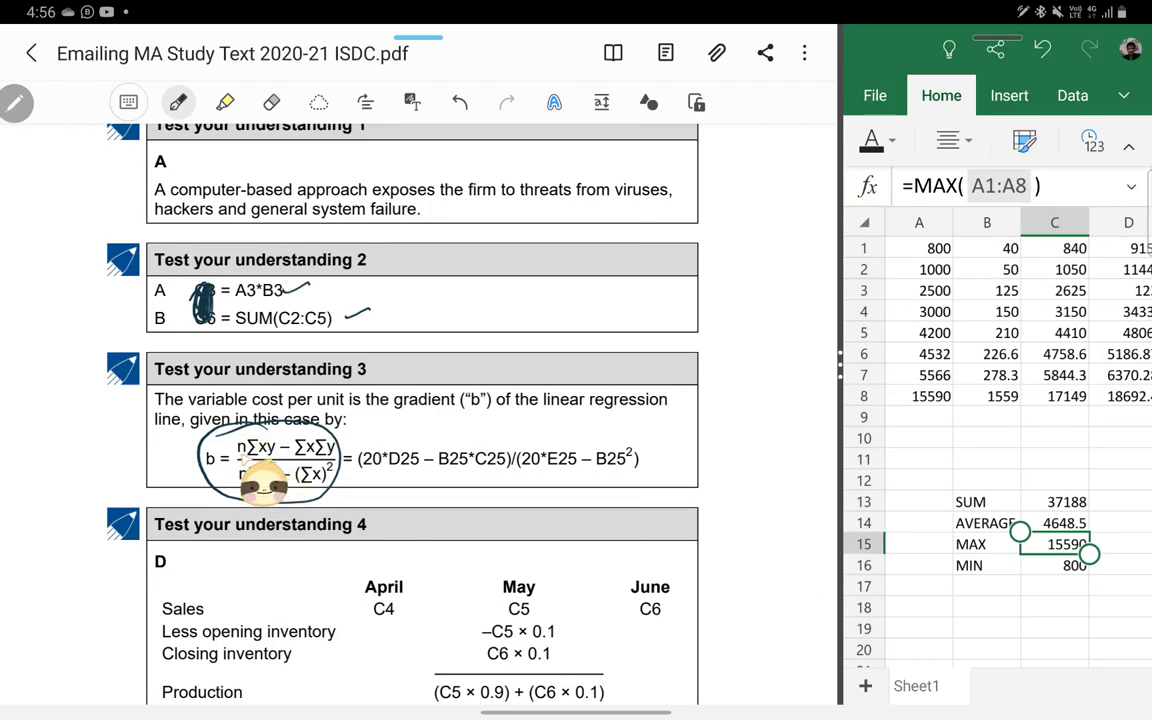
scroll(420, 400, "up", 15)
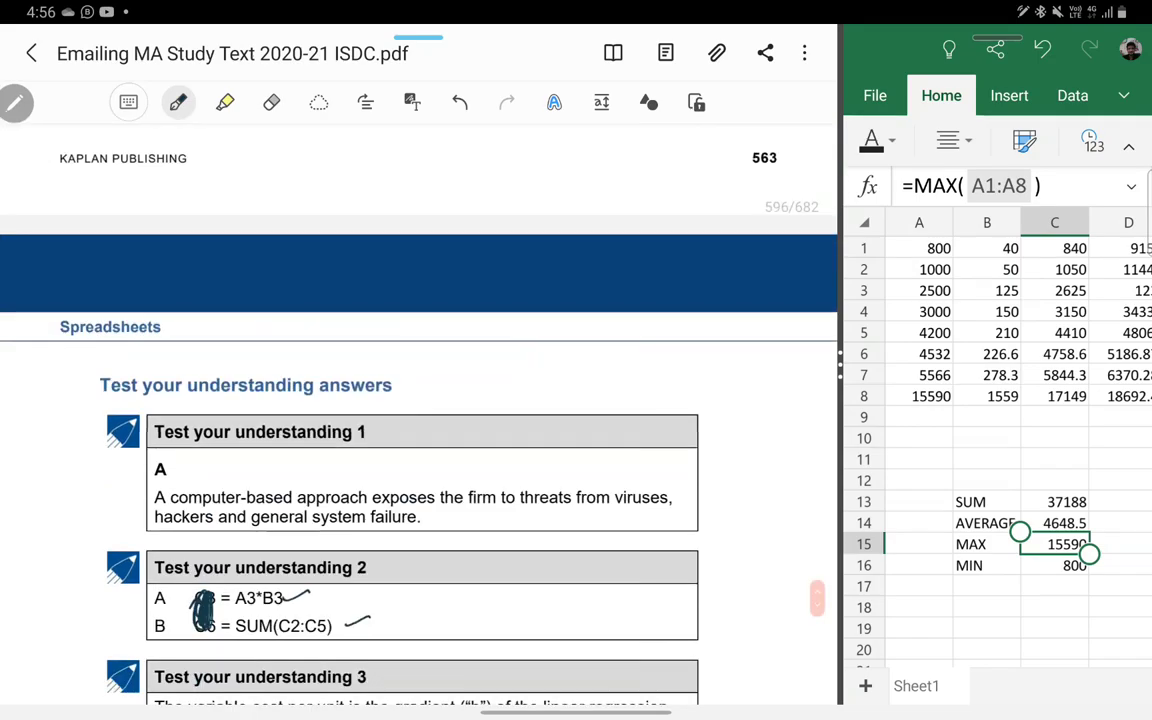
left_click_drag(298, 390, 257, 407)
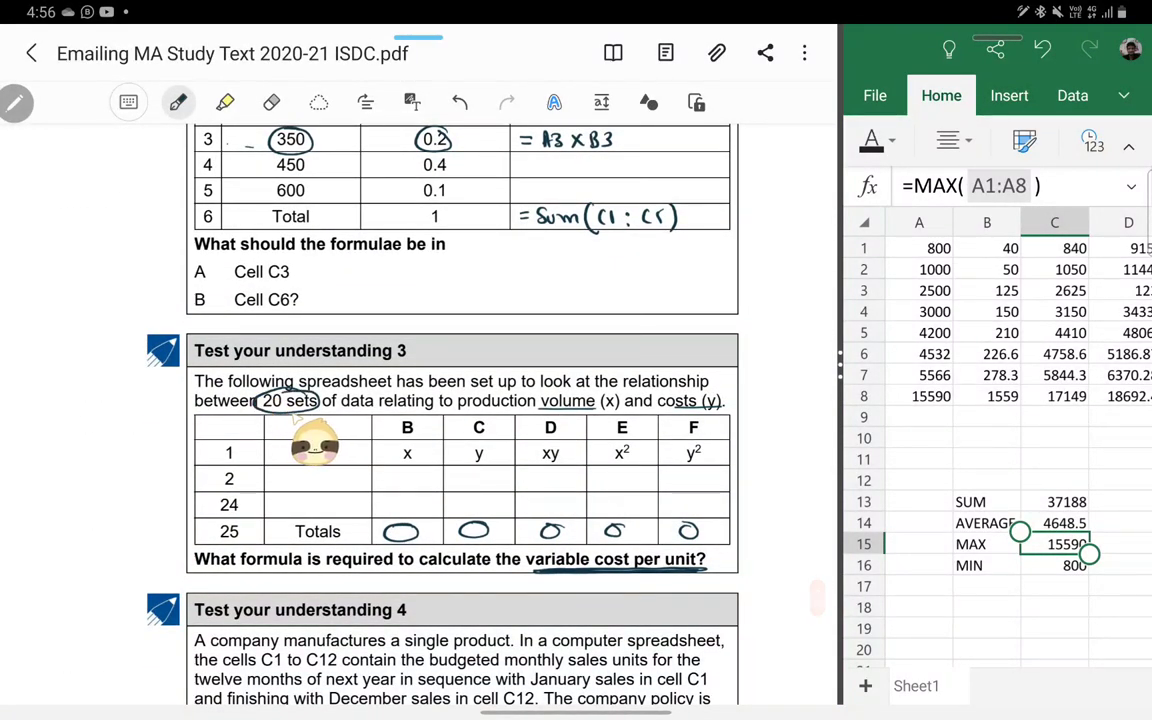
Step: Handwrite the regression gradient formula in the left margin beside question 3
scroll(420, 400, "down", 10)
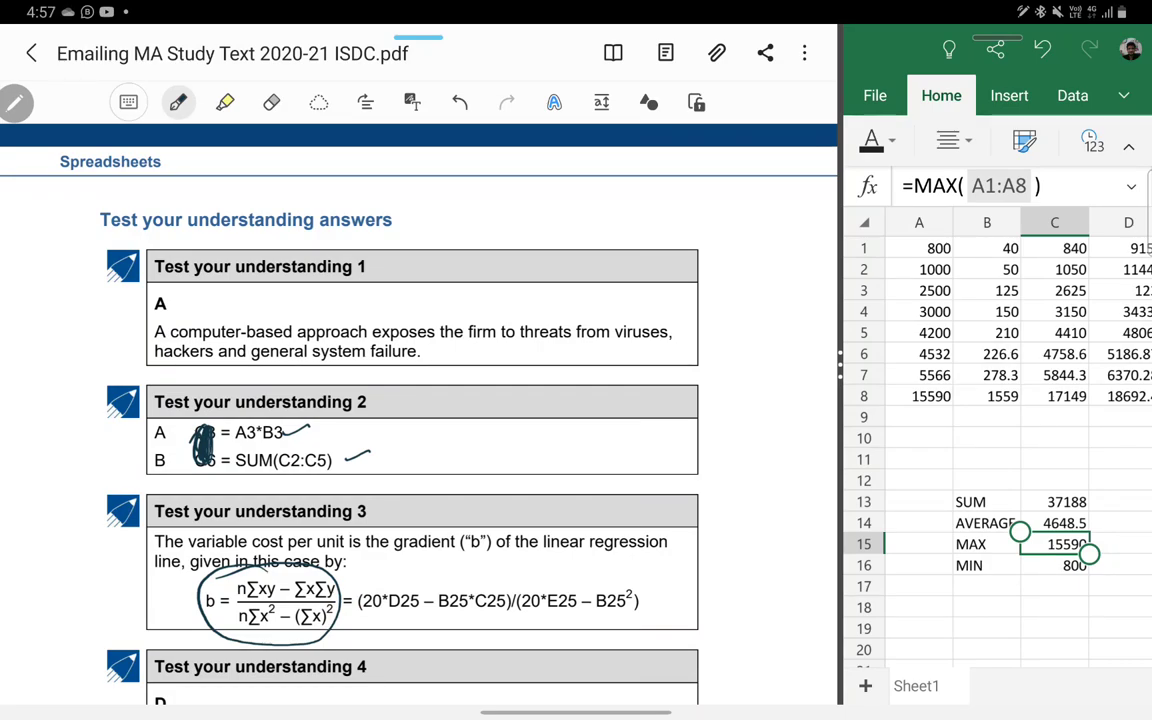
scroll(420, 400, "up", 1)
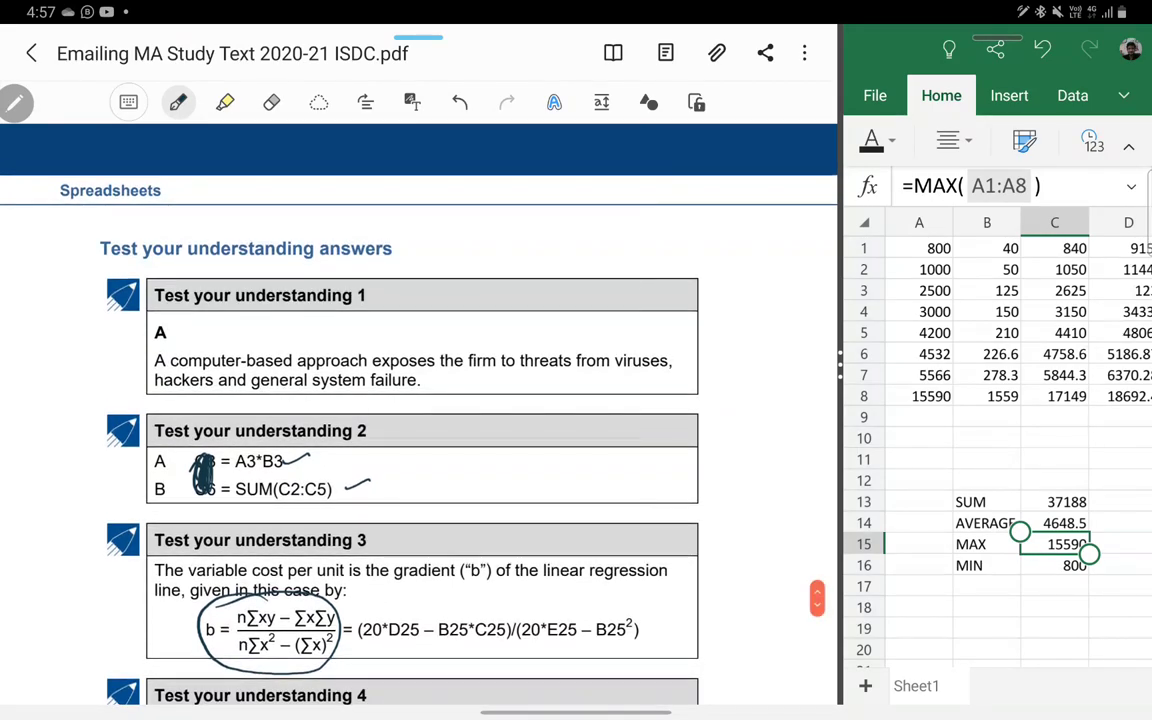
scroll(420, 400, "up", 10)
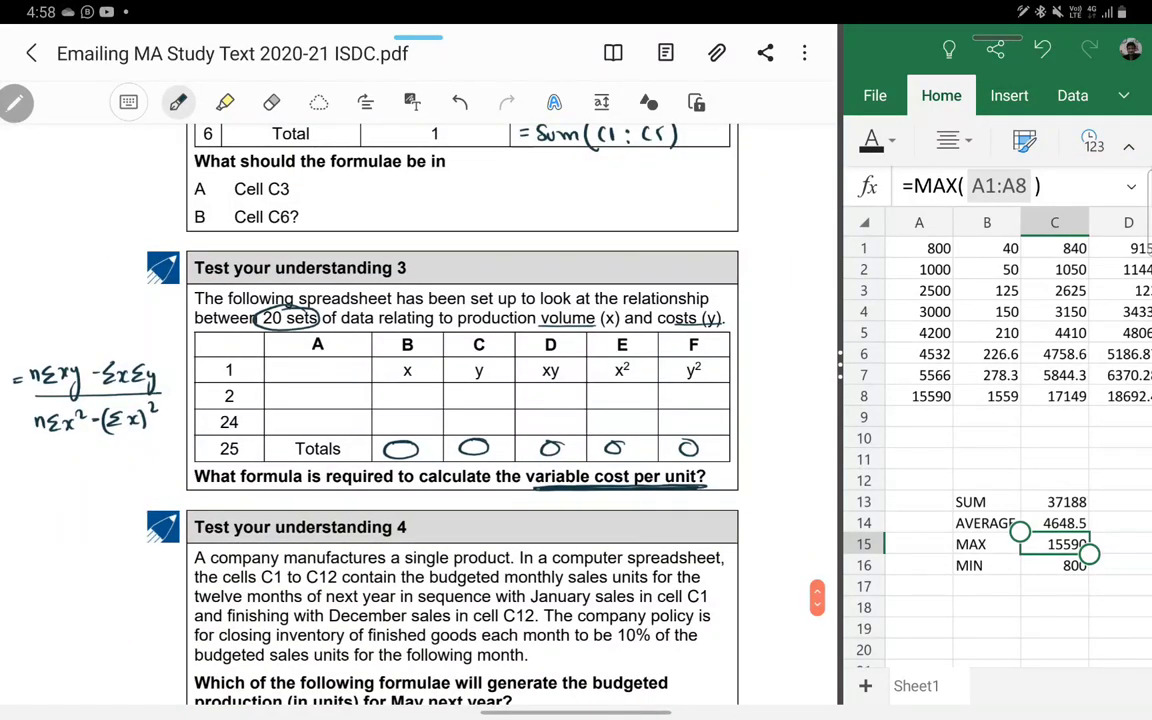
mouse_move(108, 408)
left_mouse_down()
mouse_move(105, 430)
mouse_move(124, 428)
left_mouse_up()
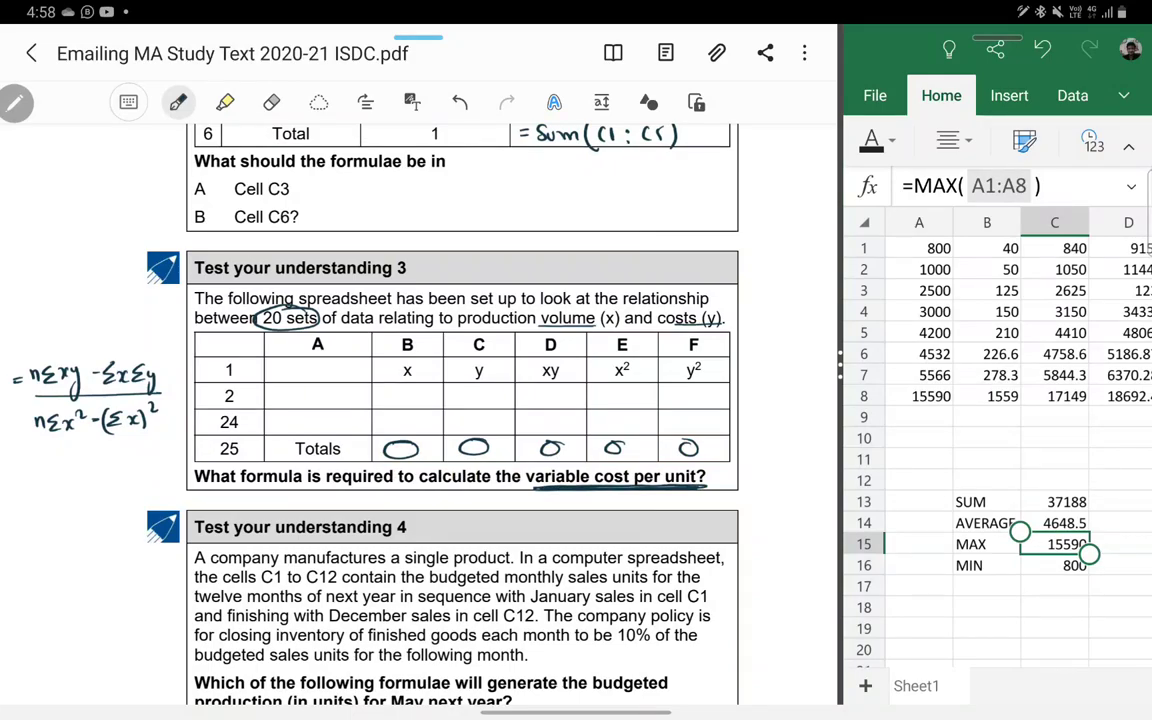
Step: Draw a bracket beside the Cell C3/C6 lines and switch the ink colour to red
scroll(460, 400, "up", 1)
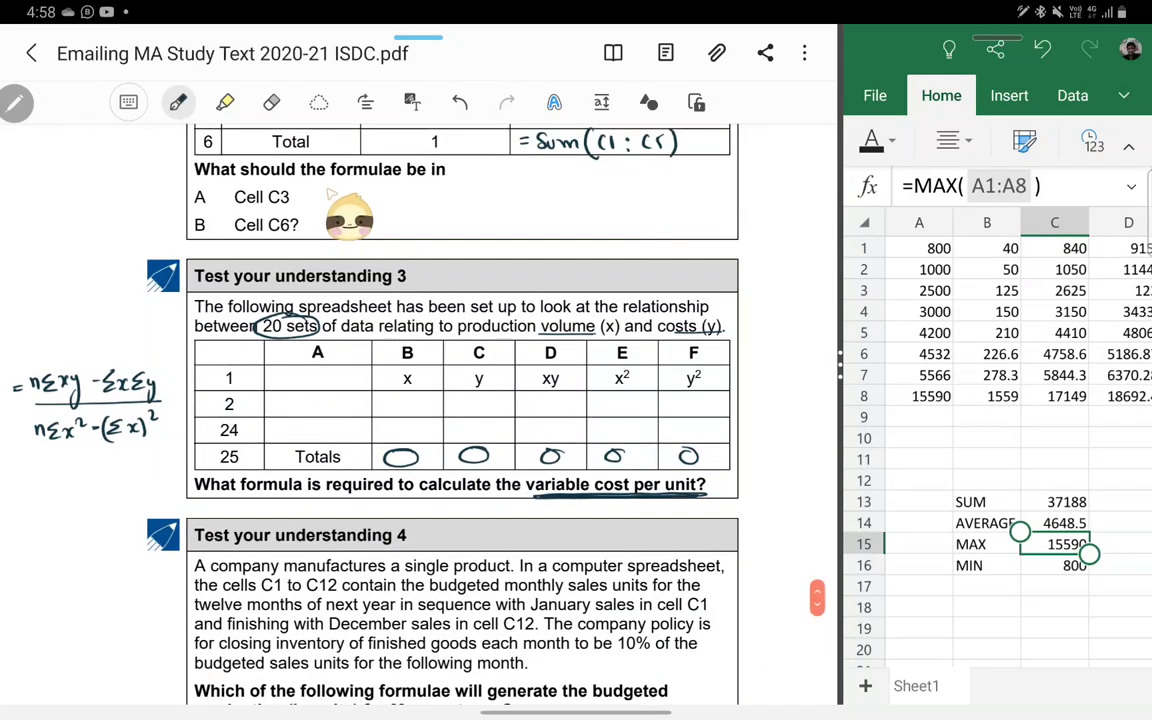
mouse_move(312, 244)
left_mouse_down()
mouse_move(345, 183)
mouse_move(334, 176)
left_mouse_up()
left_click(178, 102)
left_click(85, 398)
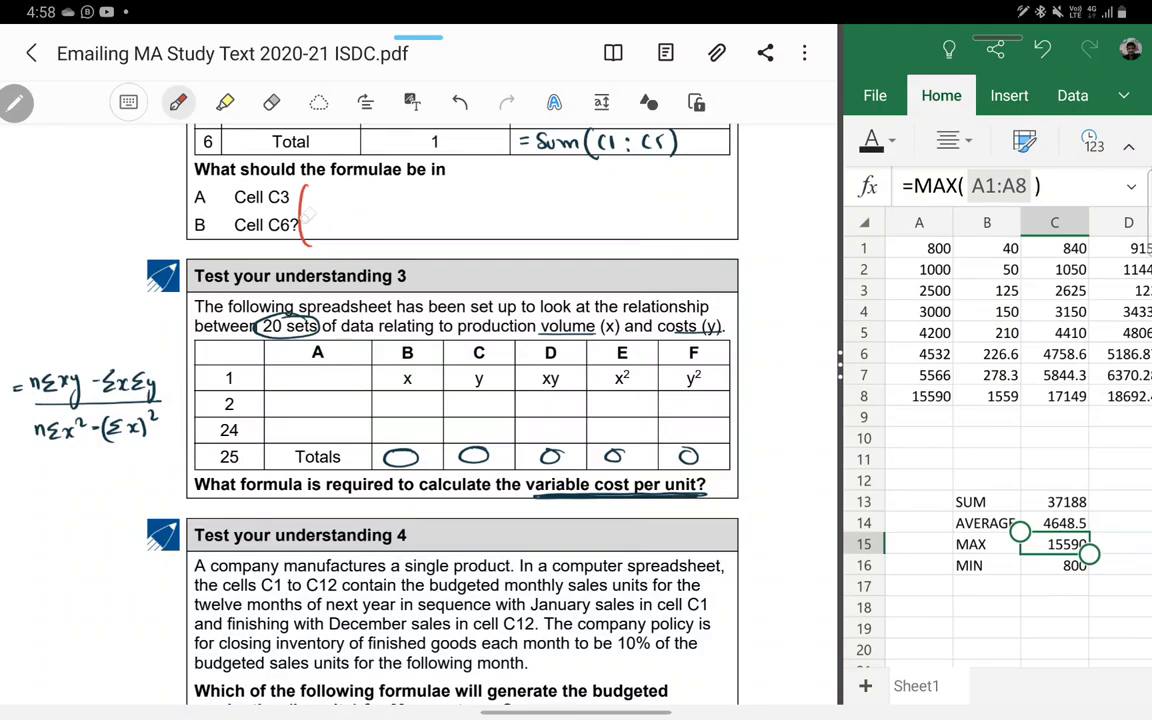
Step: Redo the opening bracket in red and write the first term (20×D25)
left_click_drag(312, 185, 305, 235)
left_click(303, 186)
left_click_drag(350, 186, 346, 217)
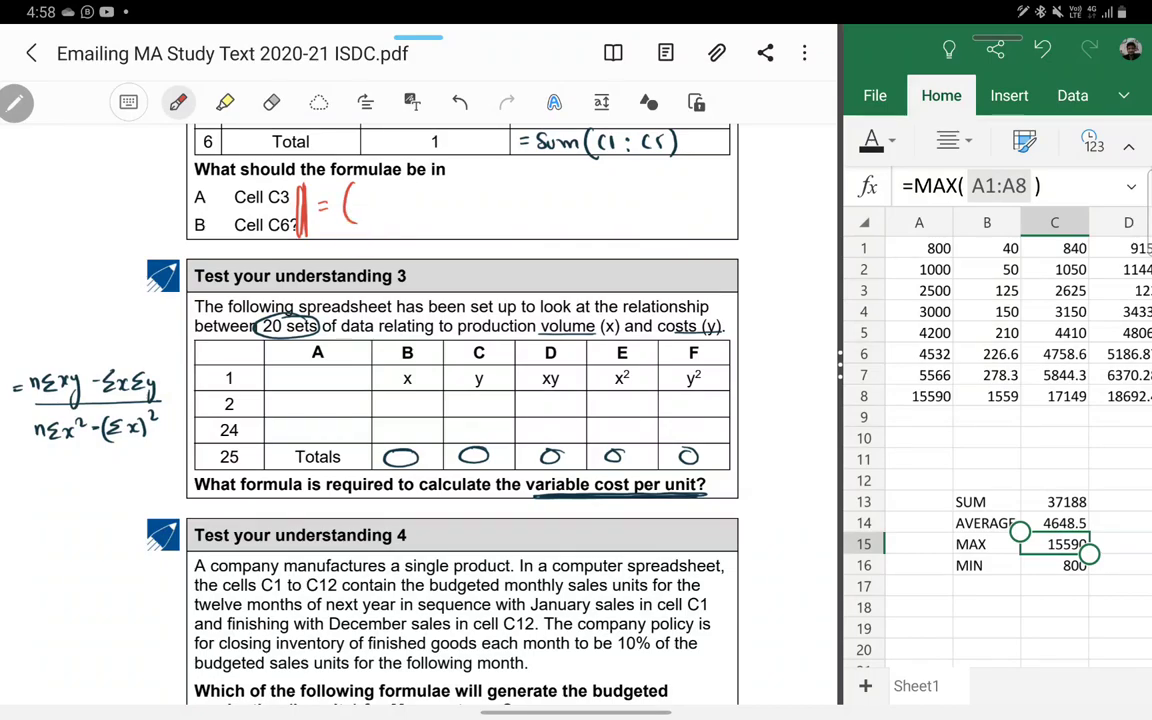
left_click_drag(350, 199, 360, 210)
left_click_drag(368, 199, 367, 200)
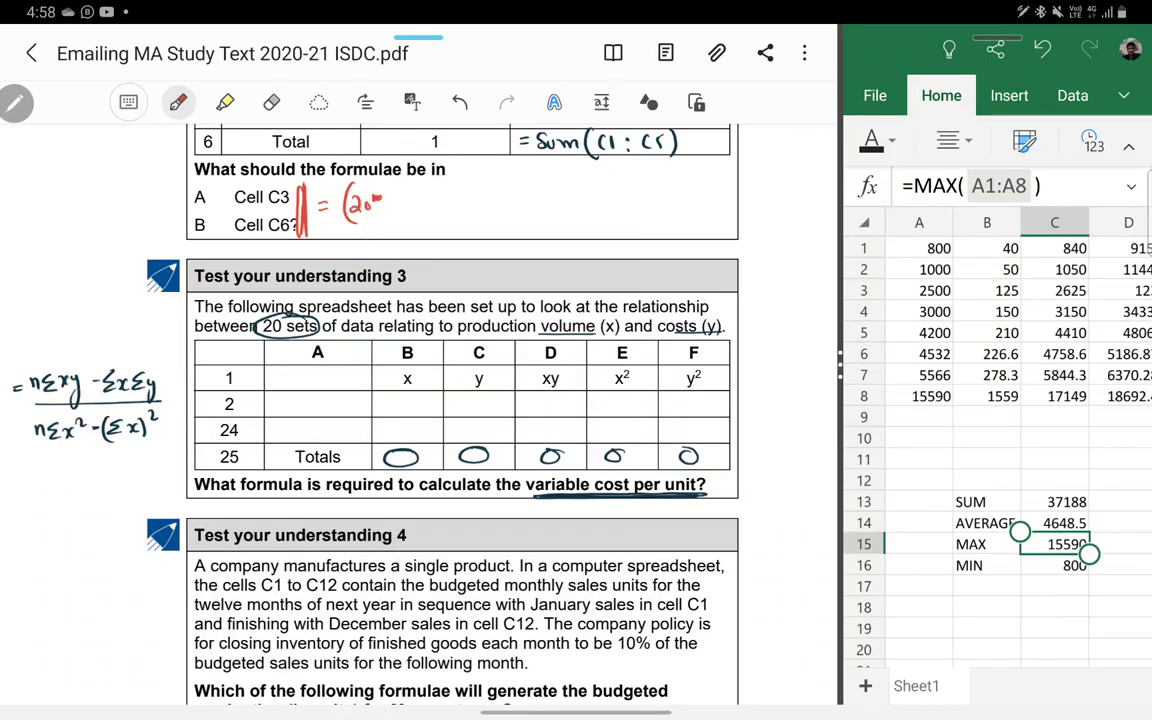
left_click_drag(381, 199, 388, 211)
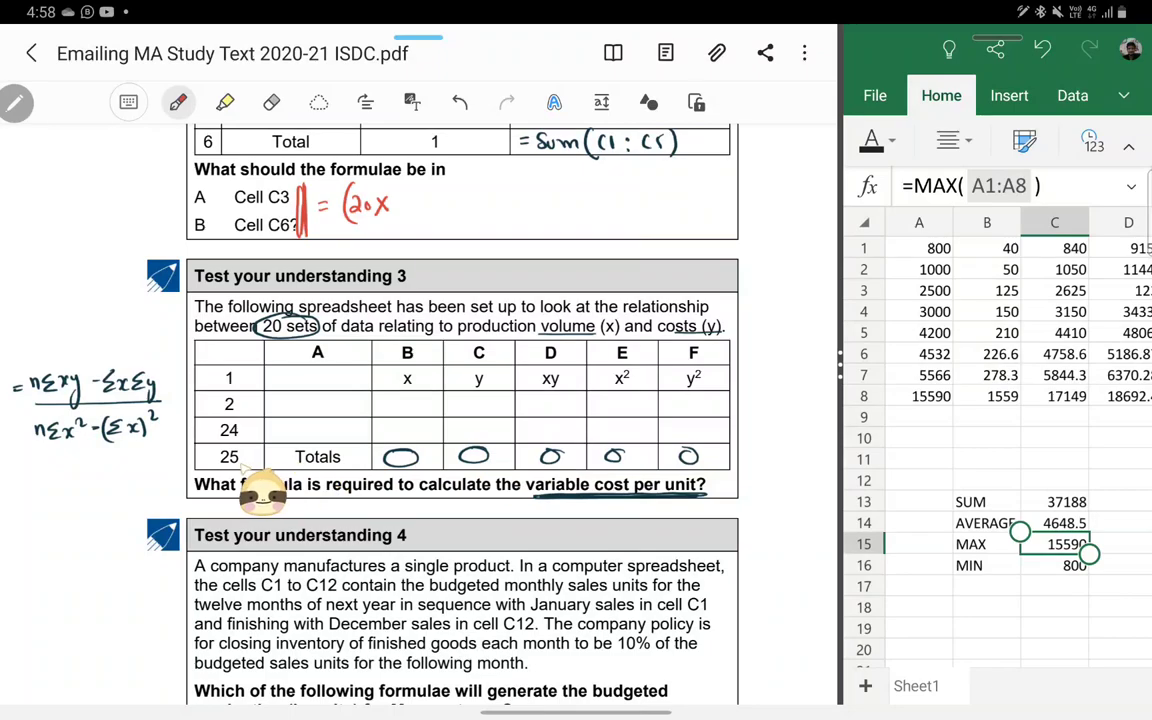
left_click_drag(395, 197, 395, 211)
mouse_move(407, 196)
left_mouse_down()
mouse_move(409, 212)
mouse_move(431, 198)
mouse_move(453, 203)
left_mouse_up()
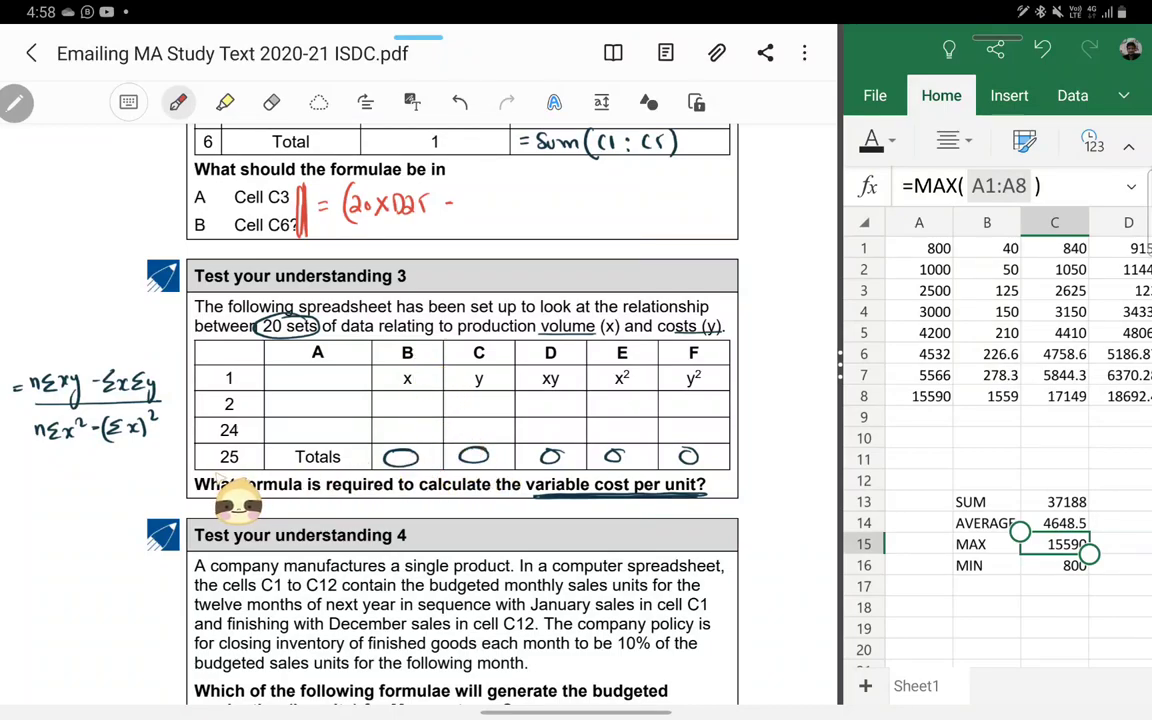
Step: Add the −(B25×C25) term and close the numerator's brackets
mouse_move(472, 196)
left_mouse_down()
mouse_move(474, 211)
mouse_move(532, 209)
left_mouse_up()
left_click_drag(536, 198, 548, 207)
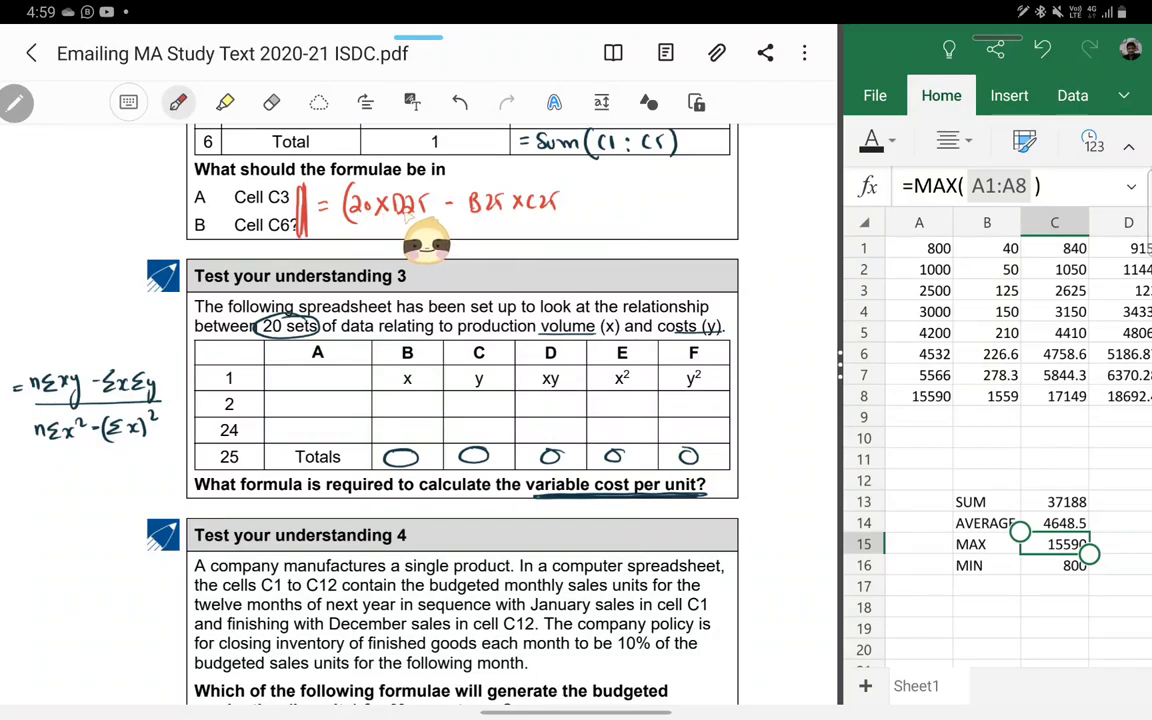
left_click_drag(465, 192, 462, 214)
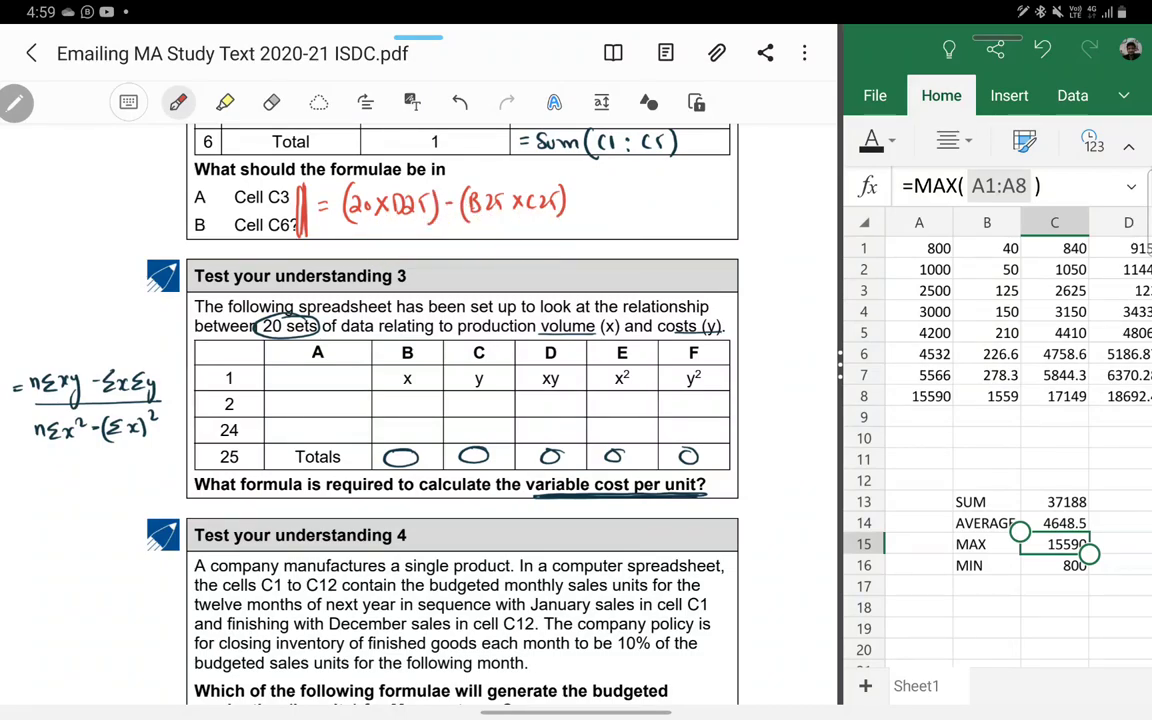
left_click_drag(566, 176, 569, 182)
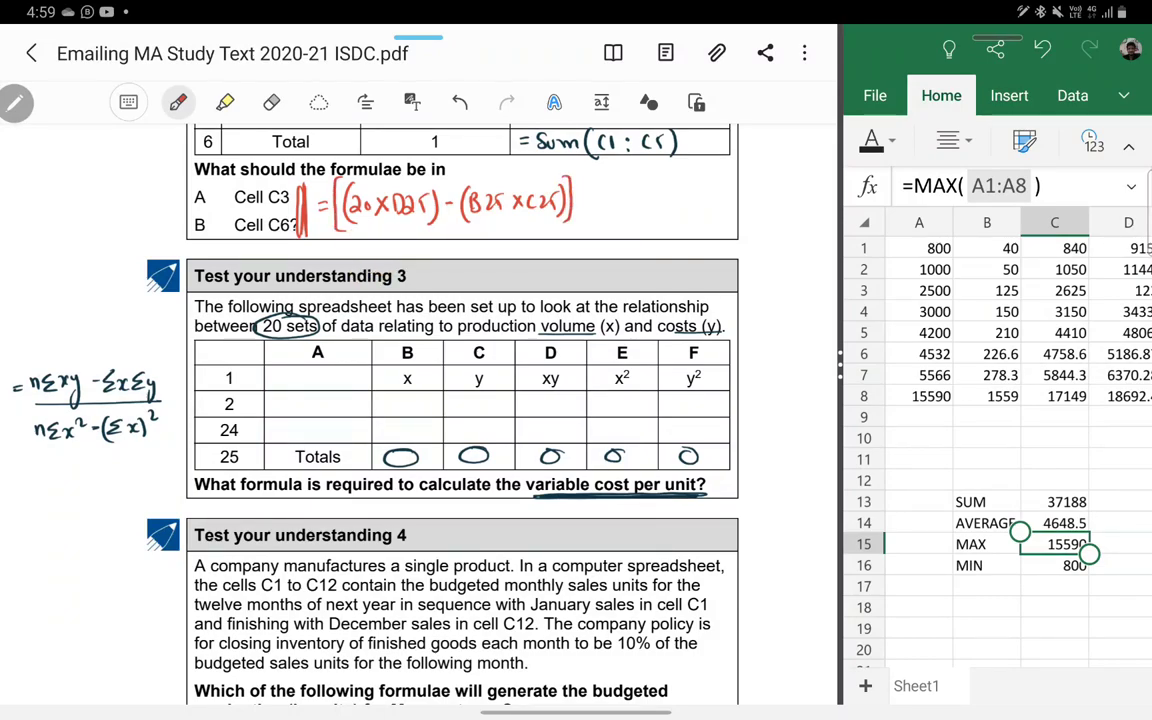
Step: After checking the answers page, add a division slash and write 20×E25 in the denominator
scroll(418, 400, "down", 15)
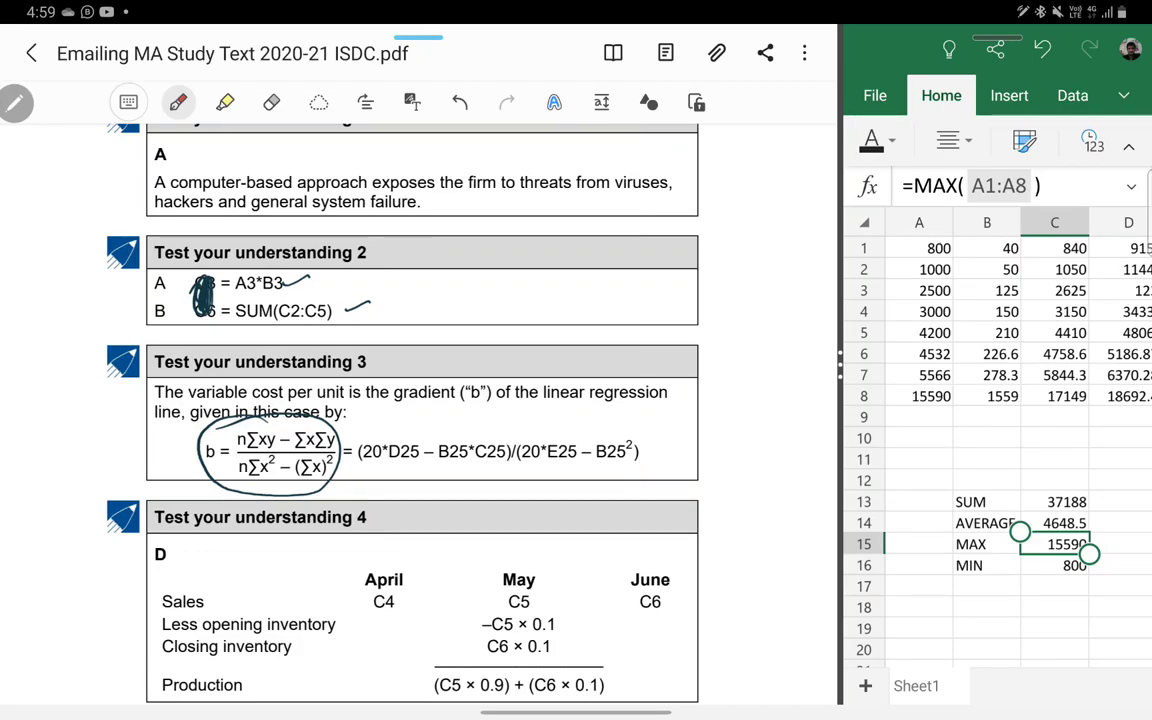
scroll(420, 400, "up", 10)
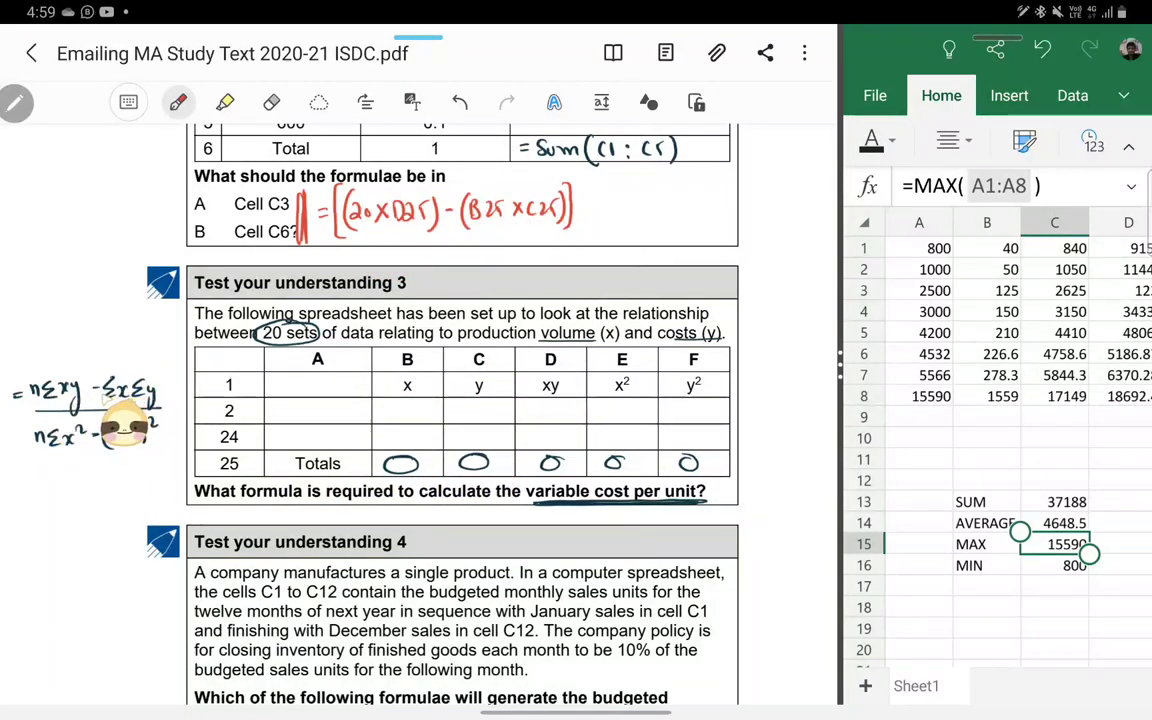
mouse_move(592, 200)
left_mouse_down()
mouse_move(586, 226)
mouse_move(606, 197)
left_mouse_up()
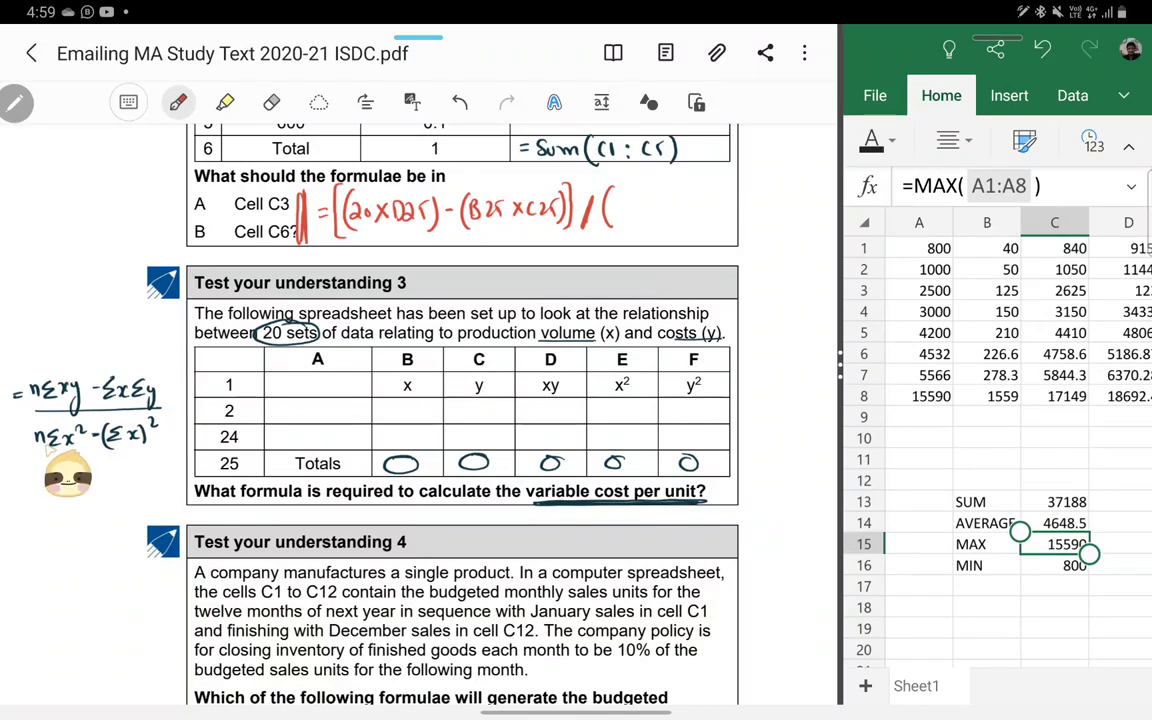
left_click_drag(612, 204, 617, 198)
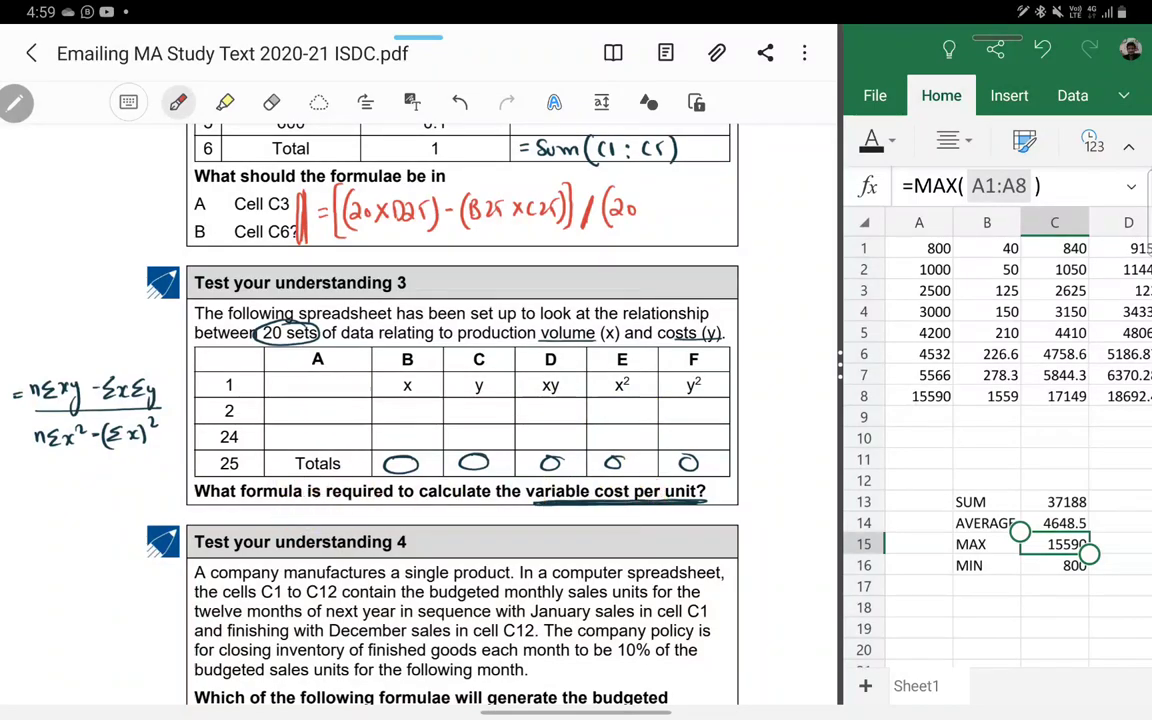
mouse_move(642, 203)
left_mouse_down()
mouse_move(700, 230)
mouse_move(722, 209)
left_mouse_up()
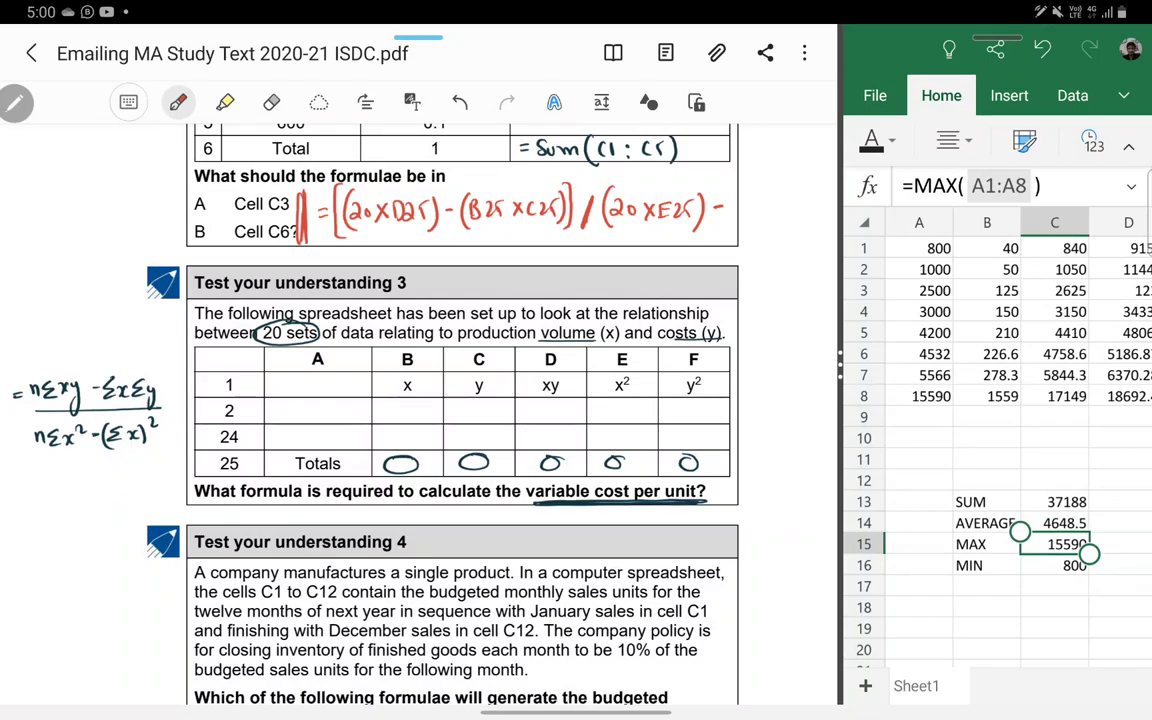
Step: Finish the −(Σx×Σx) term and wrap the denominator in square brackets
mouse_move(737, 194)
left_mouse_down()
mouse_move(734, 232)
mouse_move(810, 218)
left_mouse_up()
left_click_drag(812, 196, 813, 222)
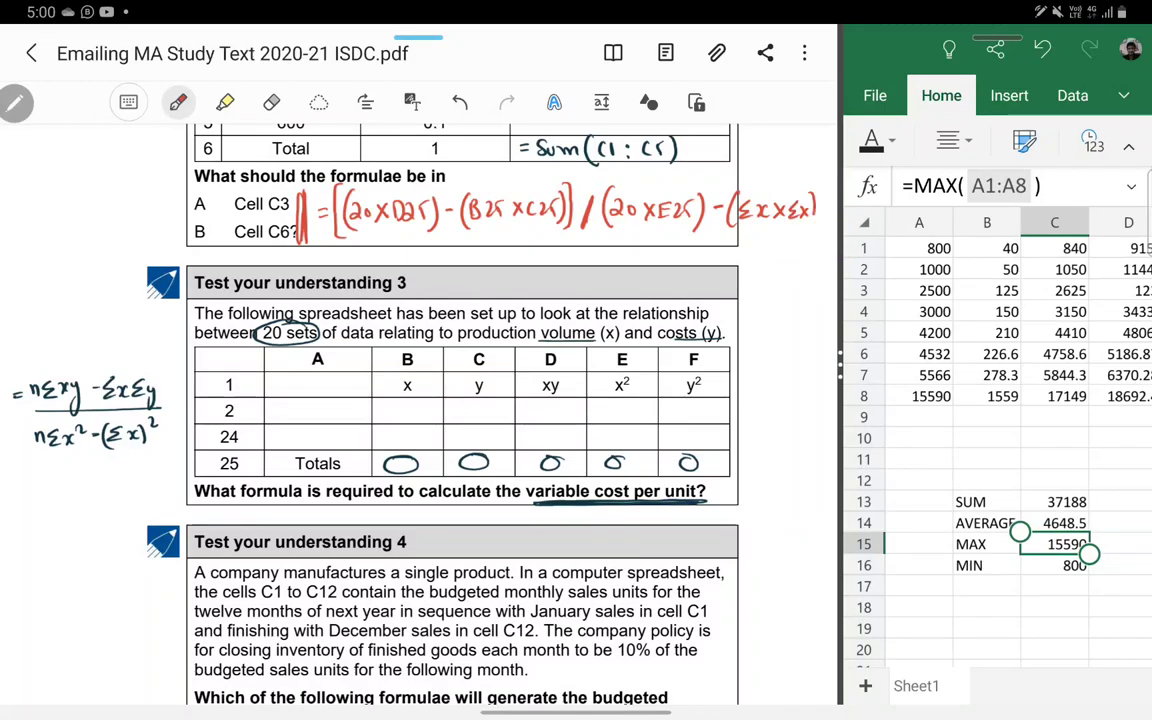
left_click_drag(606, 186, 604, 238)
left_click_drag(814, 182, 812, 229)
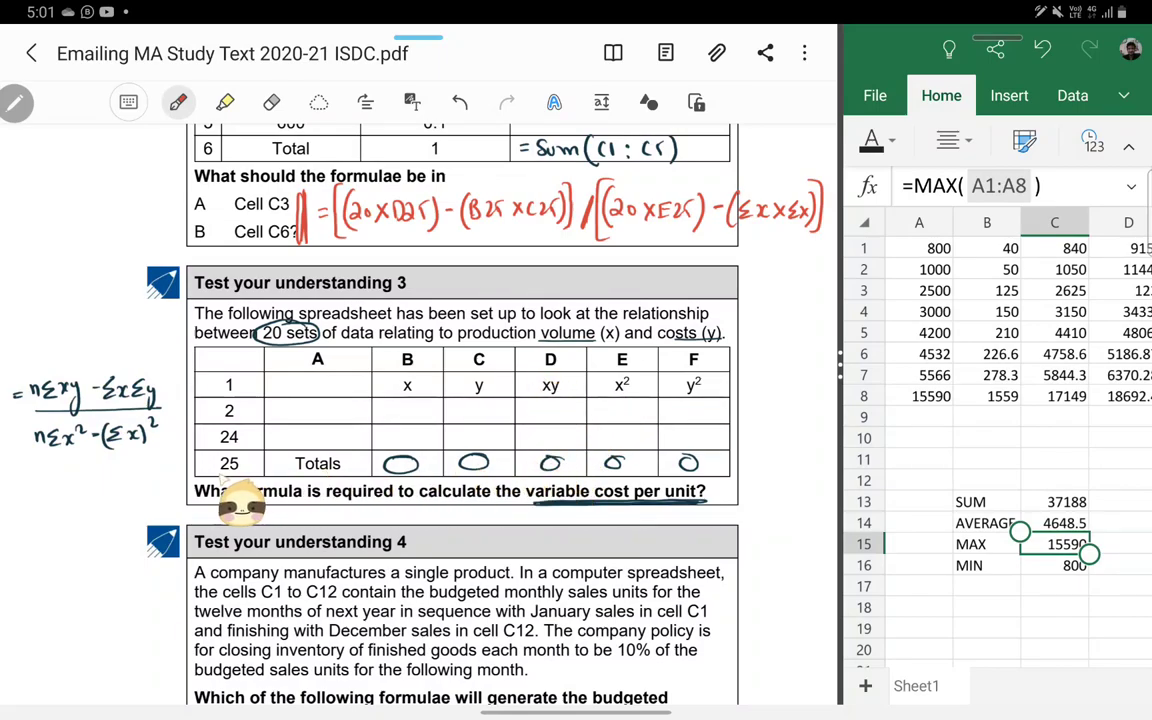
left_click_drag(92, 432, 150, 430)
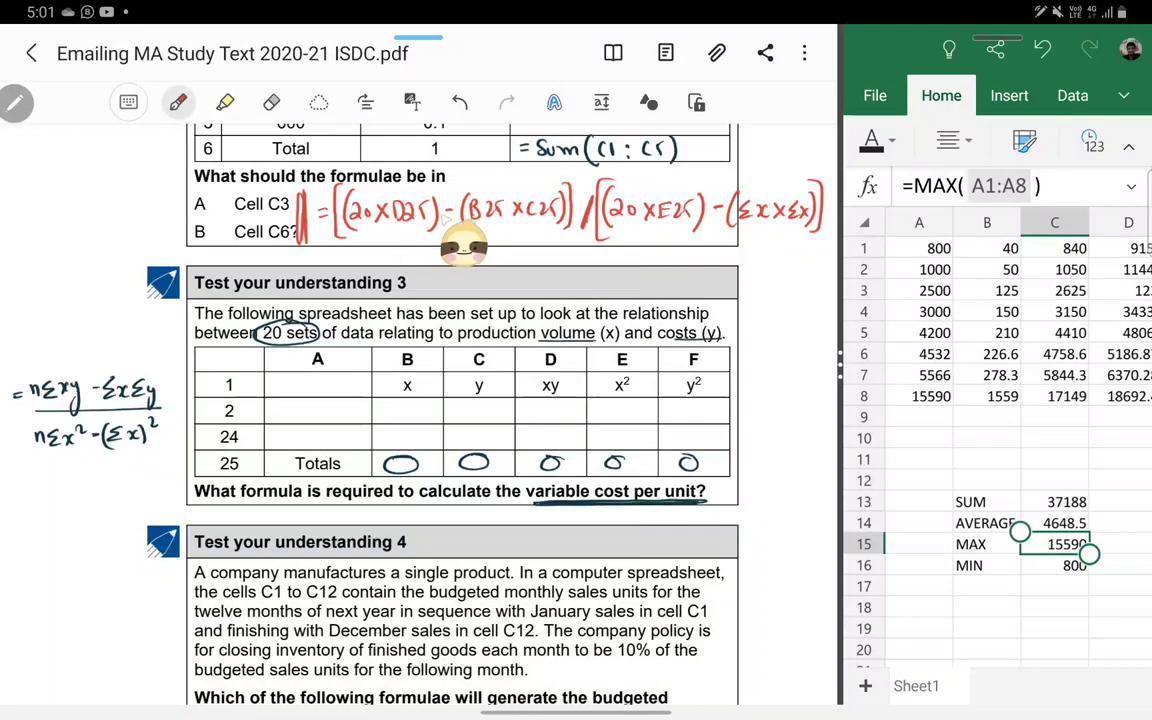
left_click_drag(606, 182, 605, 240)
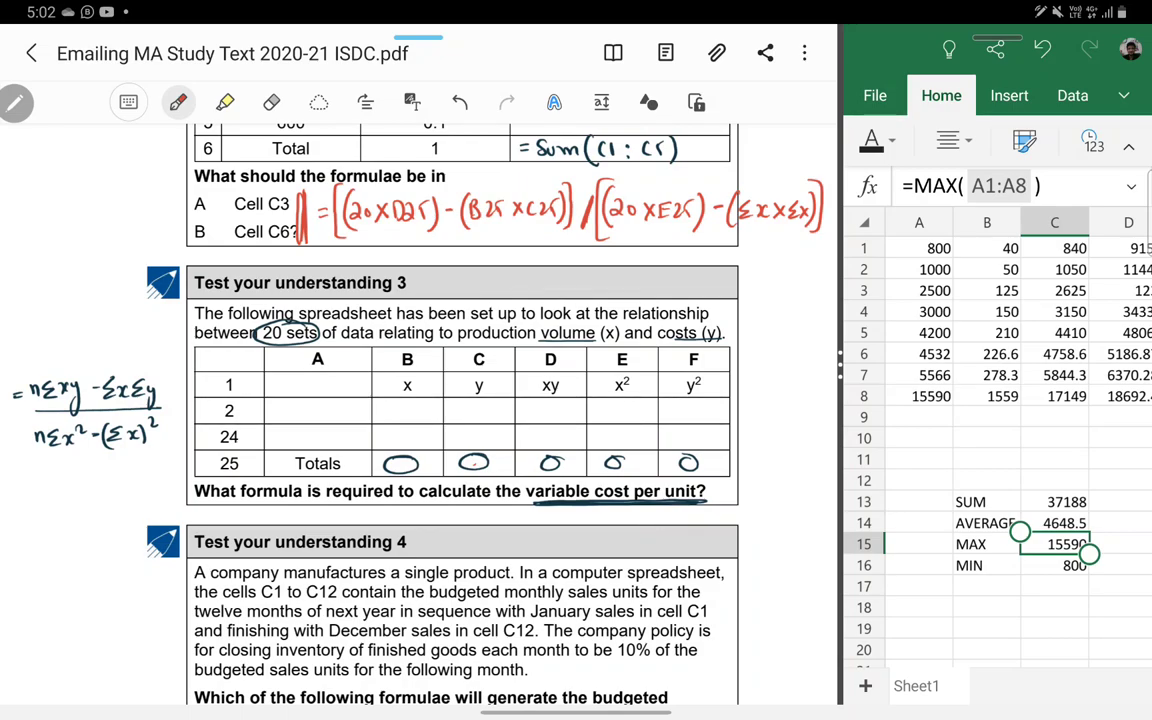
Step: Scroll the PDF in Samsung Notes to show Test your understanding 4 with its options A–D
scroll(420, 400, "down", 5)
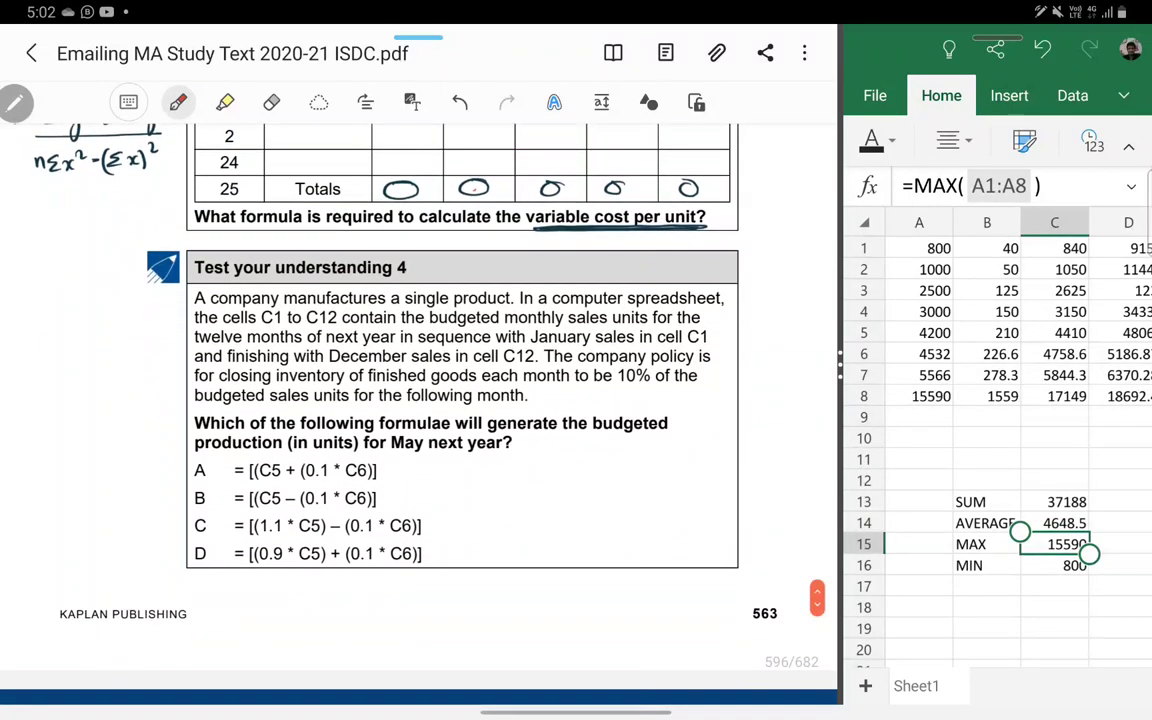
scroll(420, 370, "down", 1)
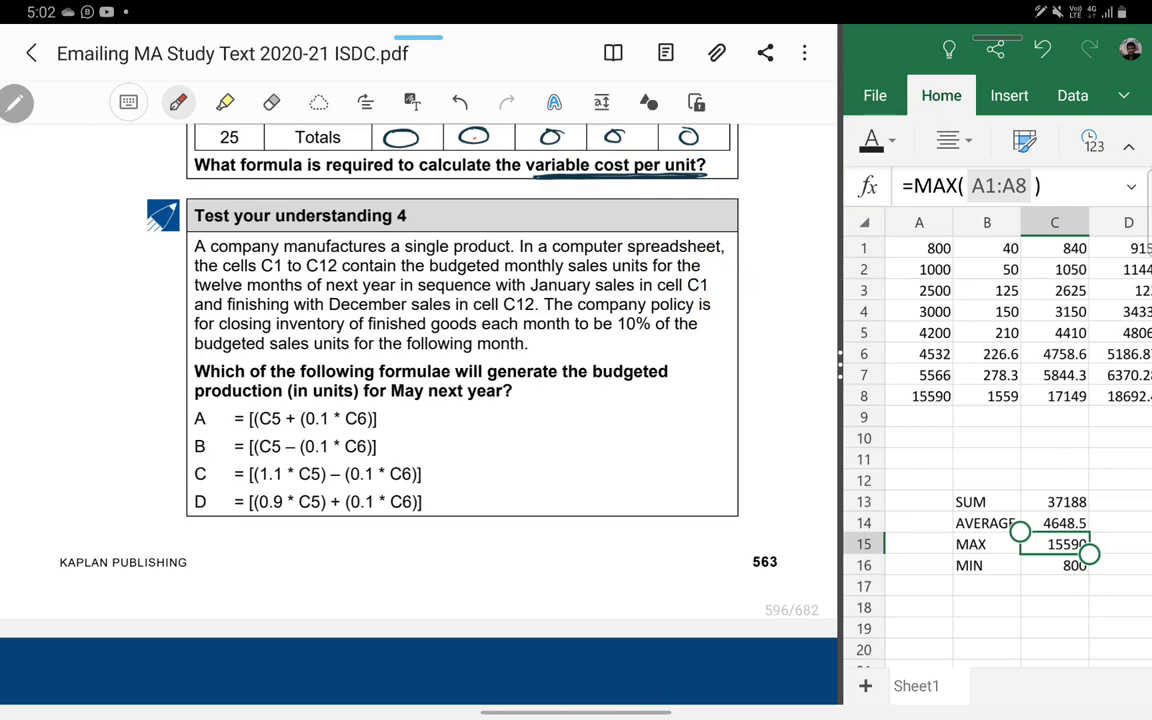
Step: Underline C1, C12, twelve months, and the January and December sales wording in red
left_click_drag(260, 272, 337, 272)
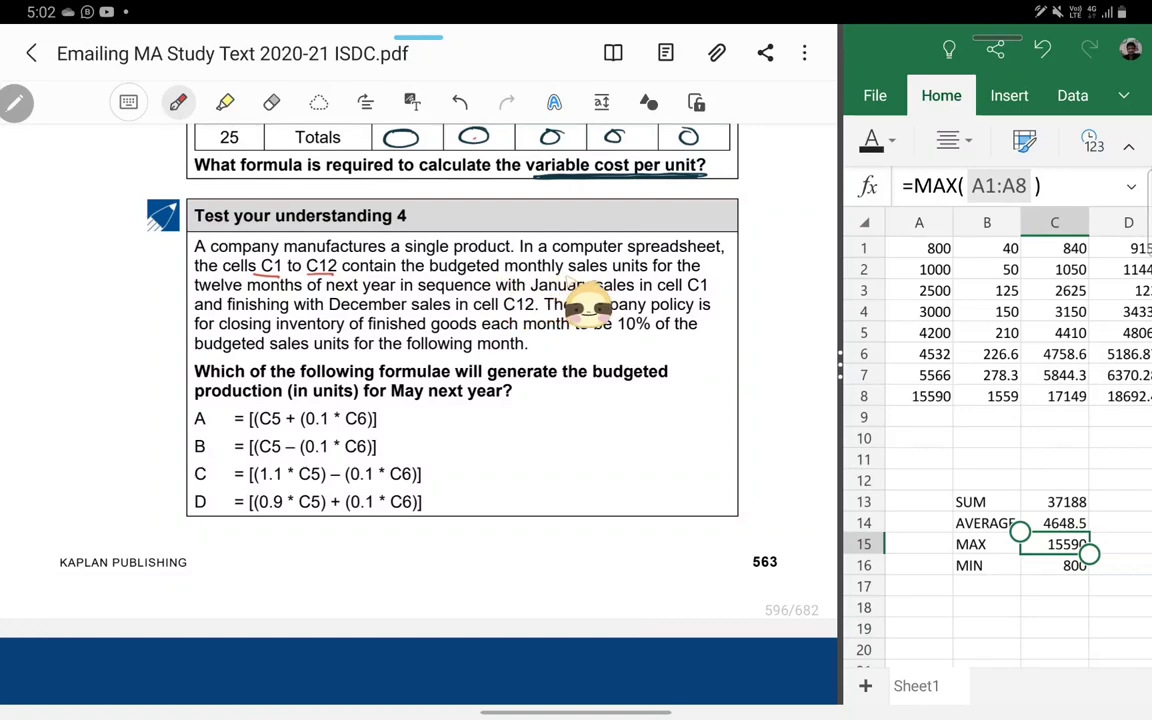
left_click_drag(207, 293, 300, 292)
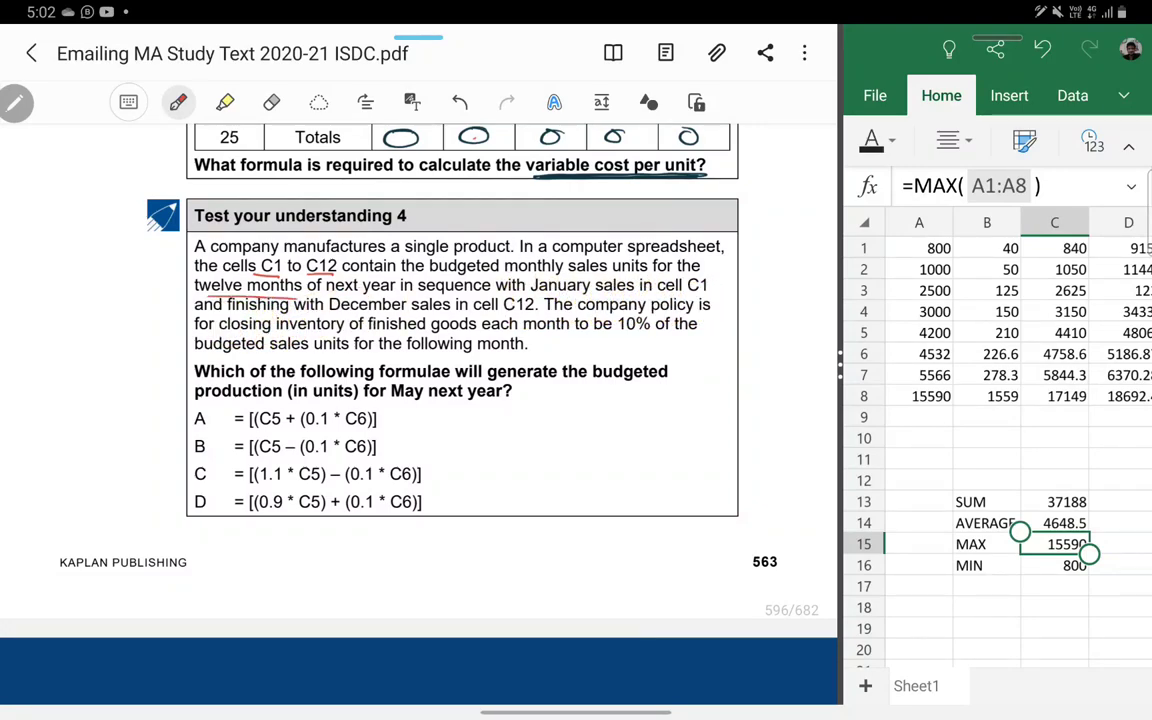
left_click_drag(492, 293, 707, 292)
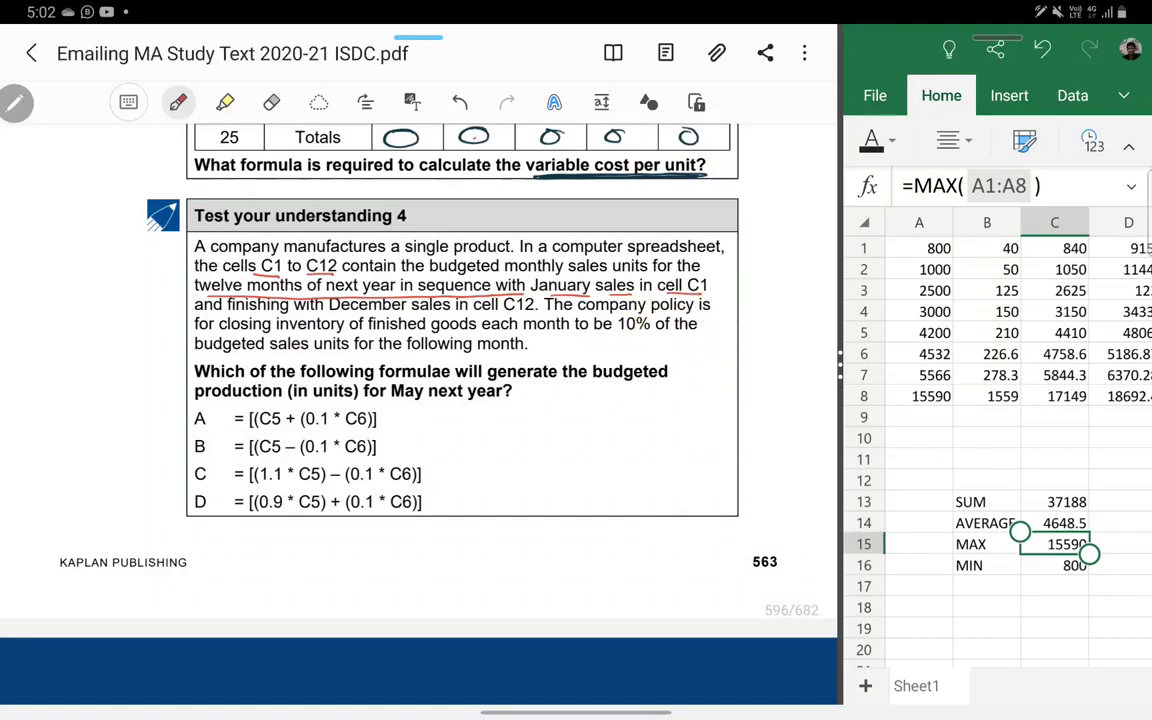
left_click_drag(226, 313, 425, 313)
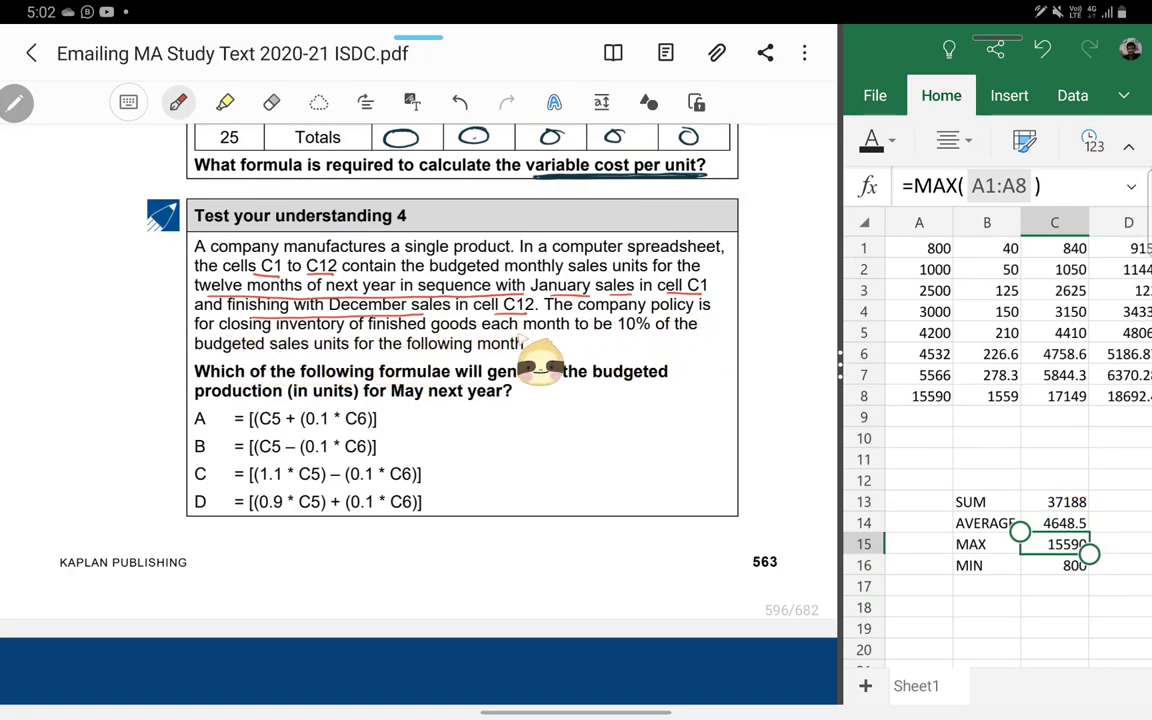
Step: Underline the company policy and budgeted sales units, and circle the 10% closing inventory figure
left_click_drag(577, 313, 645, 313)
left_click_drag(622, 316, 632, 328)
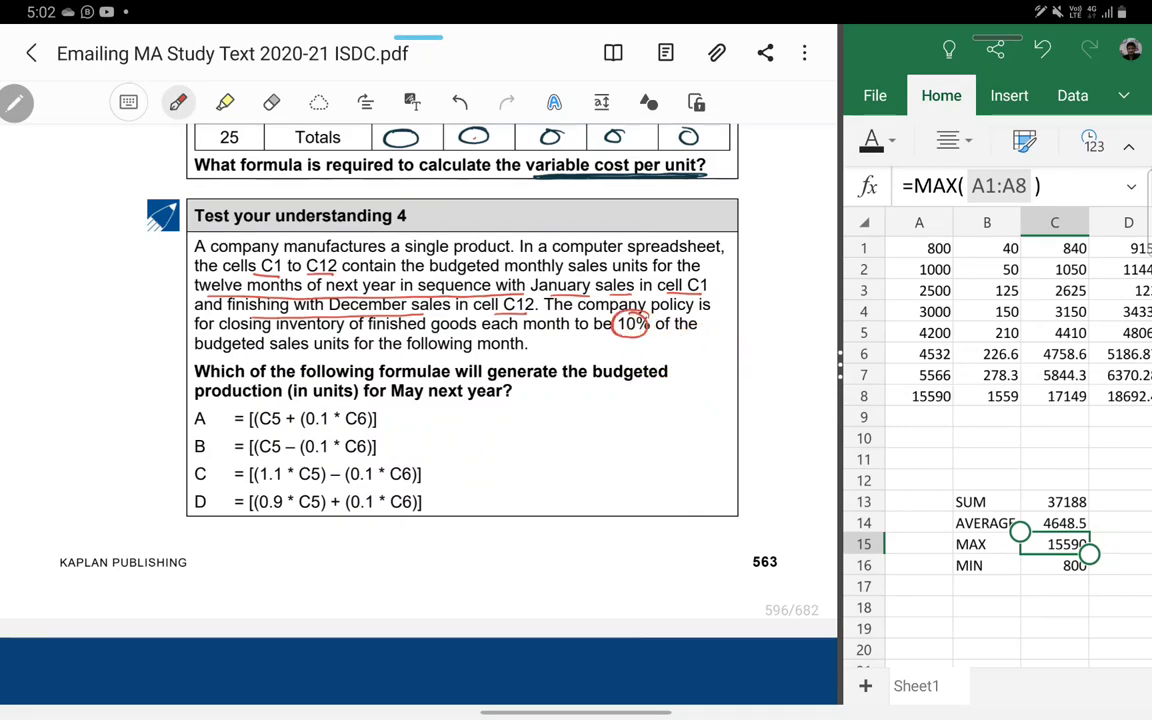
left_click_drag(194, 350, 472, 351)
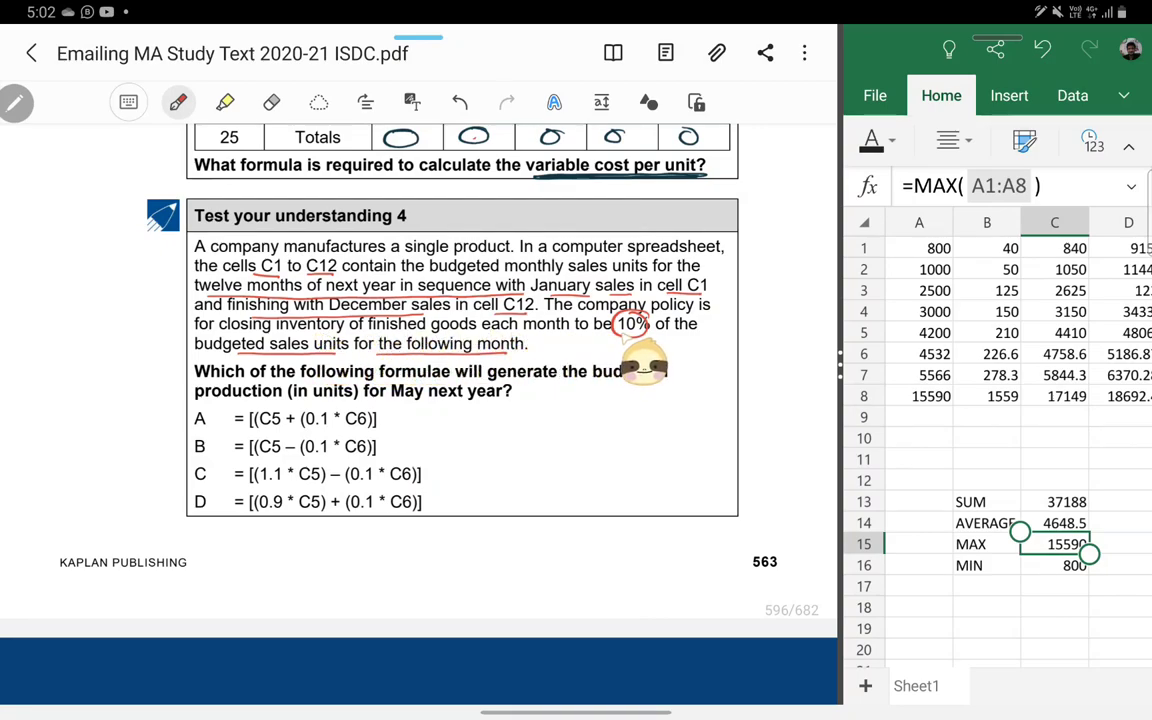
left_click(1060, 269)
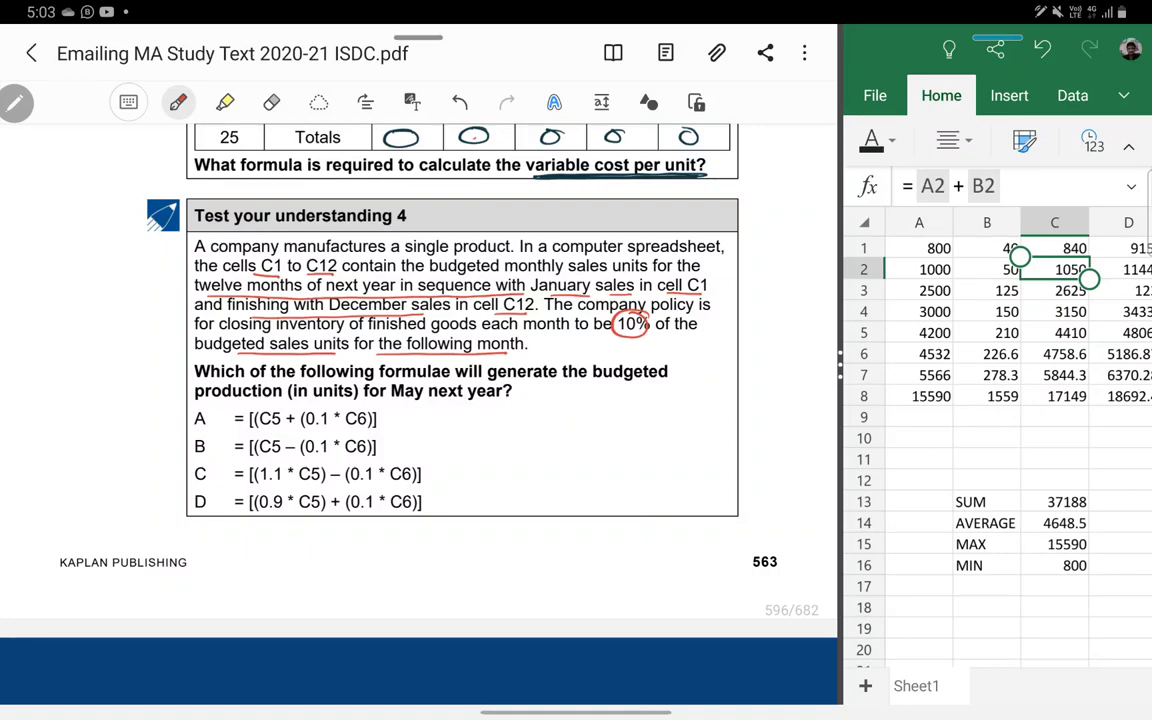
Step: Select cell C9 and the whole sheet, then cancel the edit without changes
left_click(1054, 375)
left_click(1054, 417)
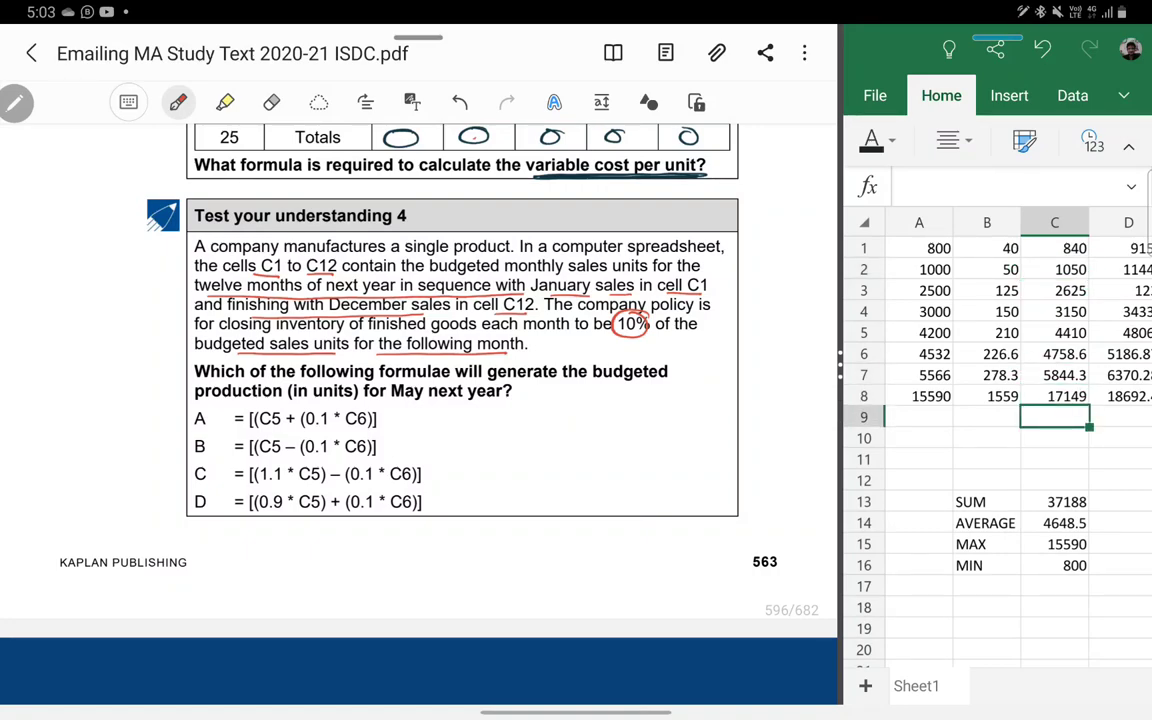
left_click(864, 222)
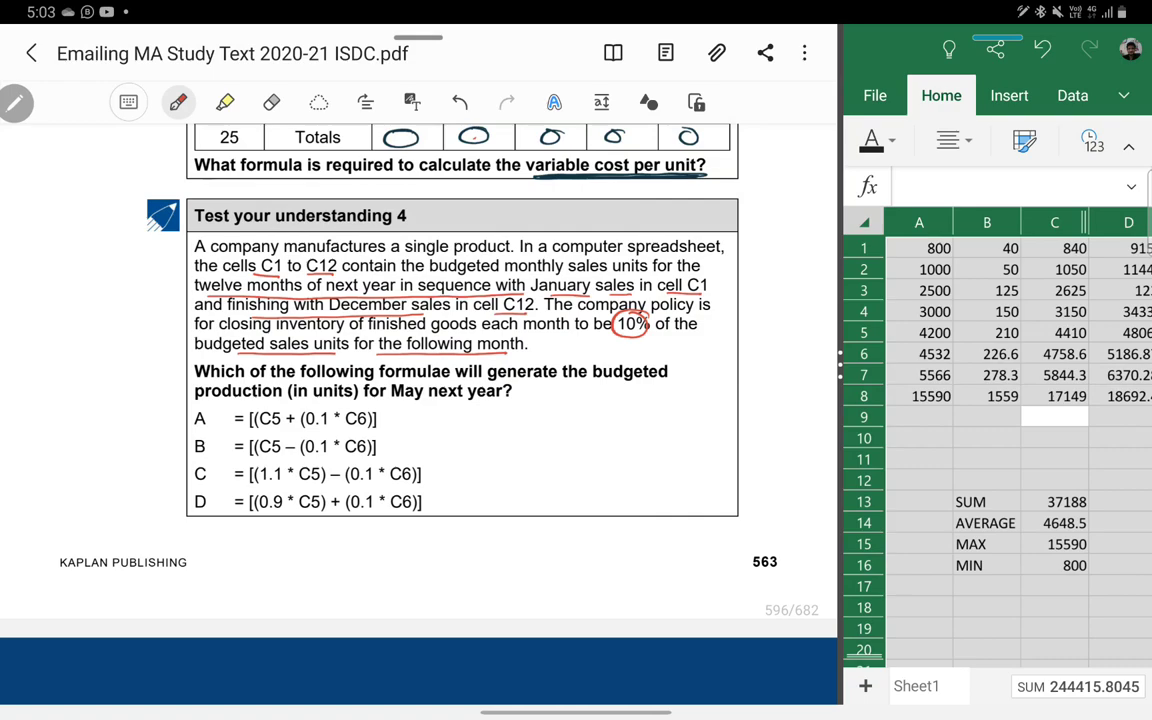
double_click(1054, 417)
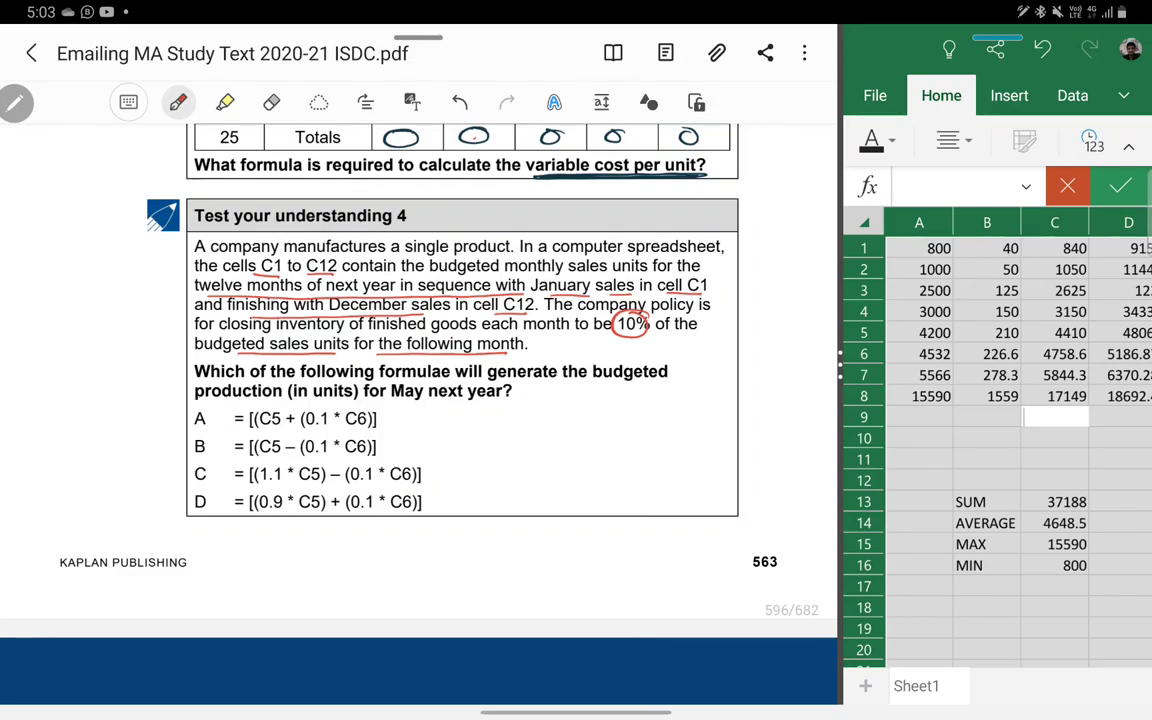
left_click(1054, 459)
Step: Insert a new blank worksheet, Sheet8, and widen the Excel pane
left_click(865, 686)
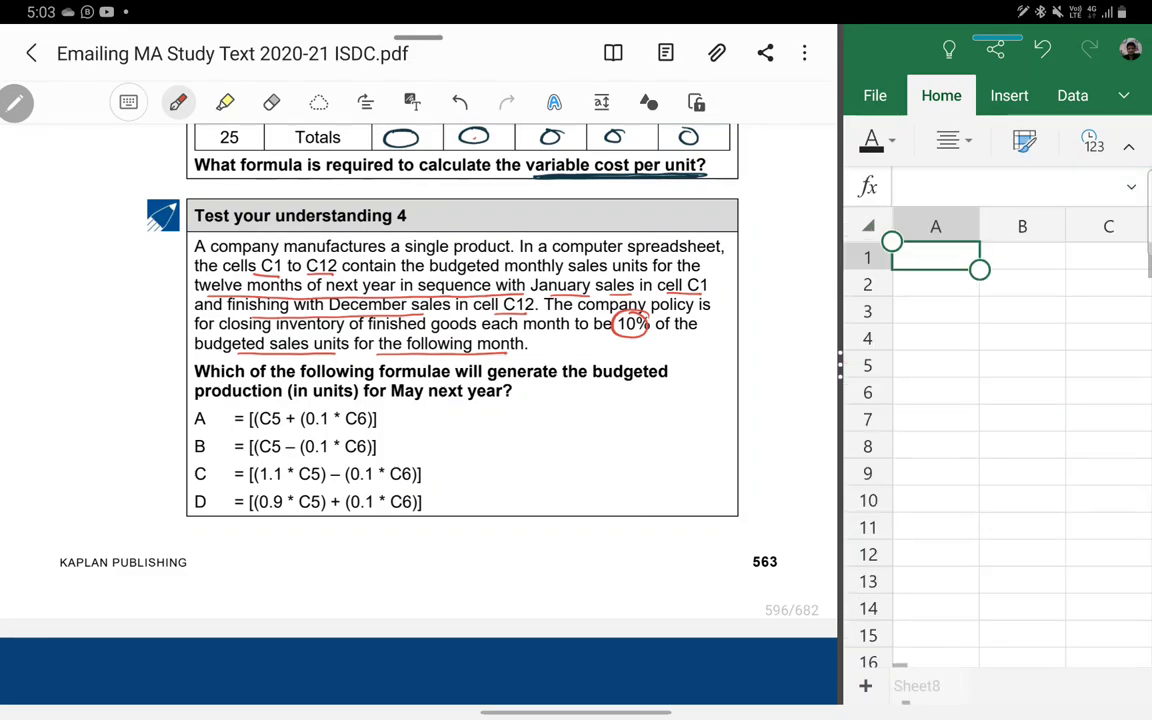
left_click(916, 686)
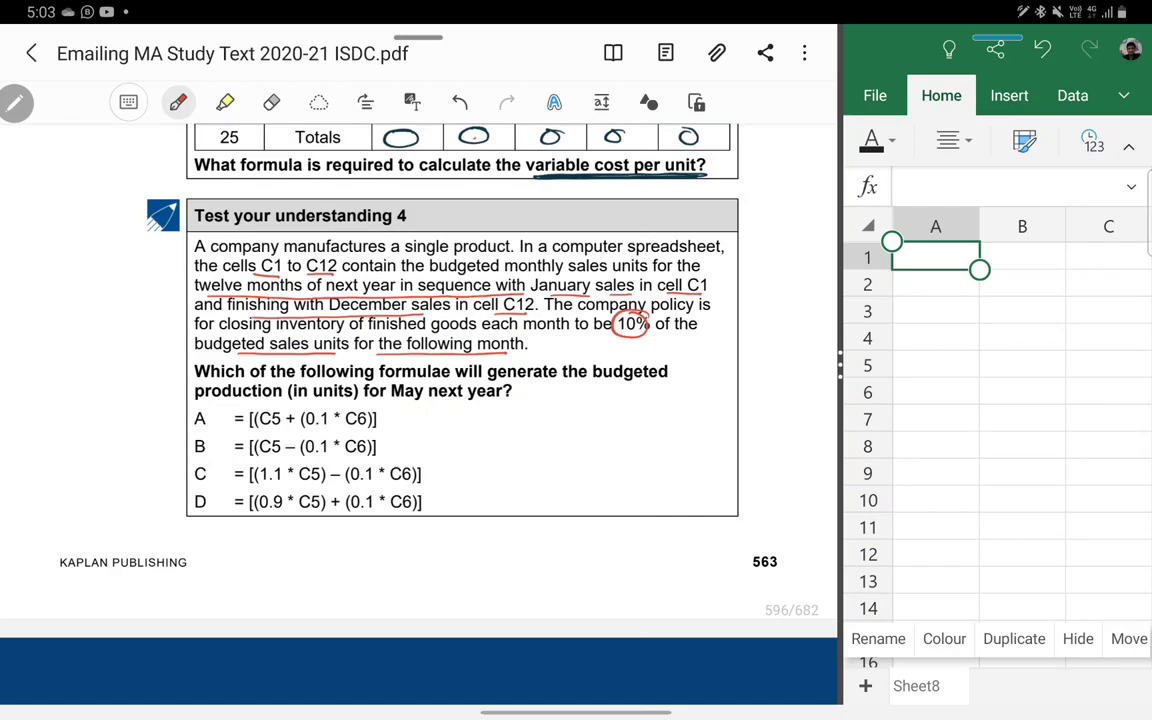
scroll(1000, 400, "down", 3)
left_click_drag(840, 360, 683, 360)
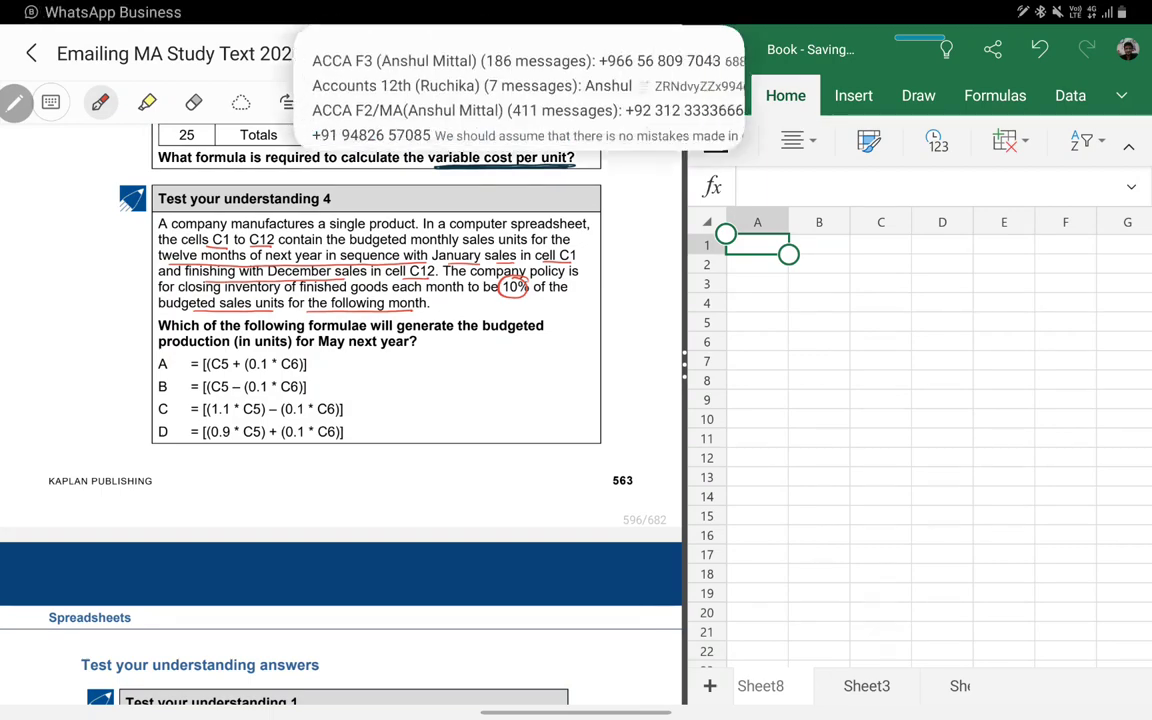
Step: Enter Jan, Feb, Mar and Apr in cells A1 to A4, correcting the A2 entry
left_click(819, 245)
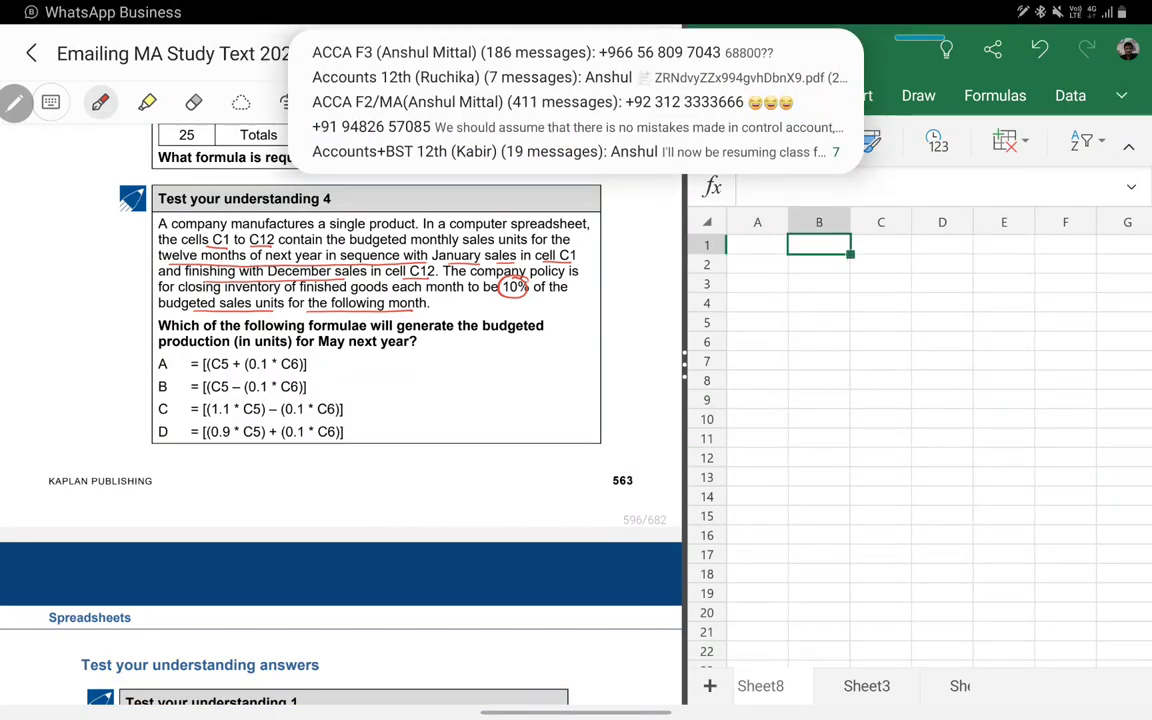
left_click(757, 245)
type("Jan")
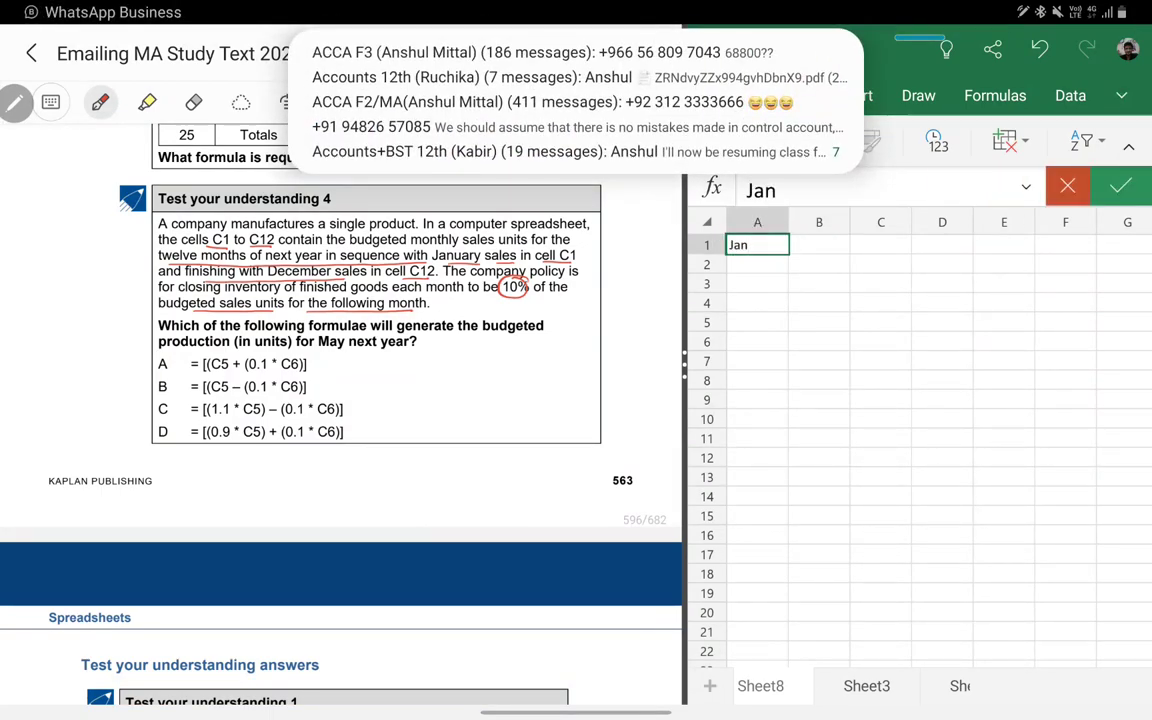
key("Return")
type("Feb Mar Apr")
key("Return")
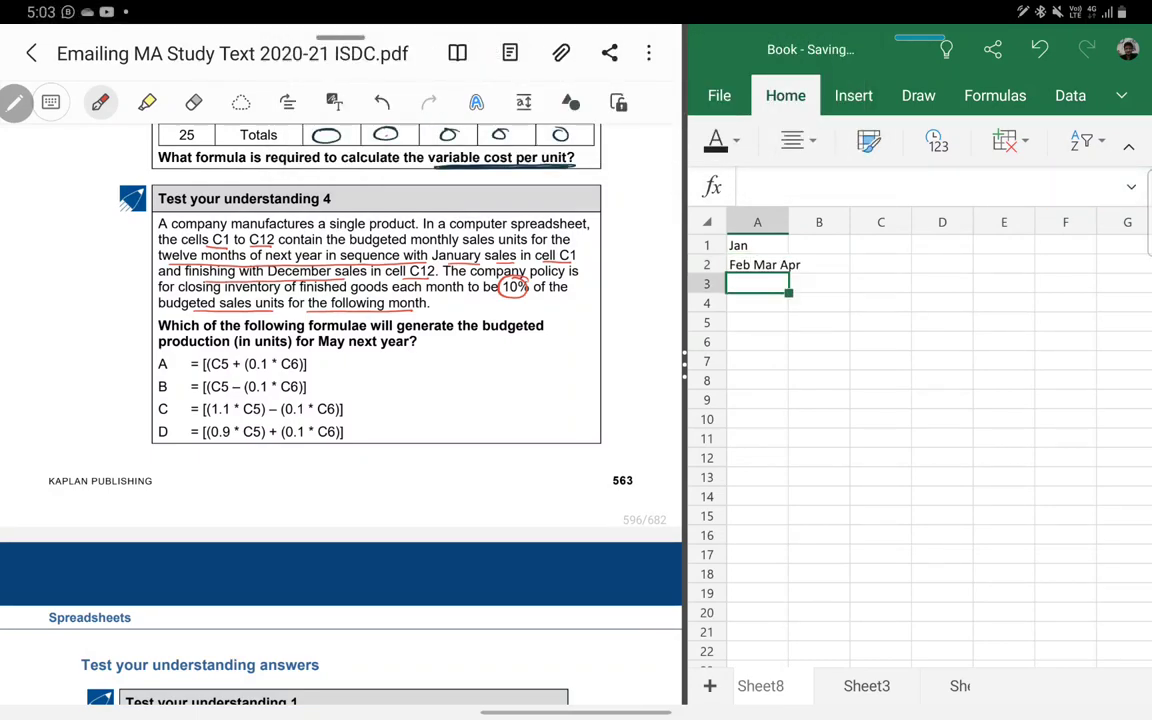
left_click(757, 264)
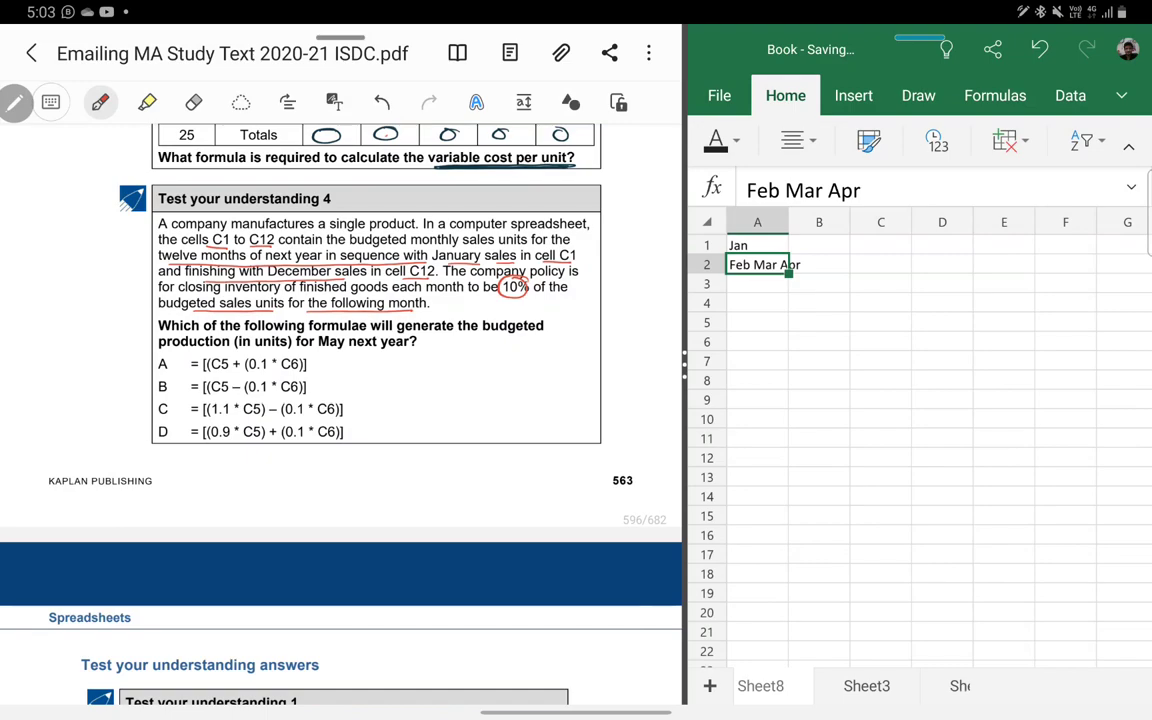
type("Feb")
key("Return")
type("Ma")
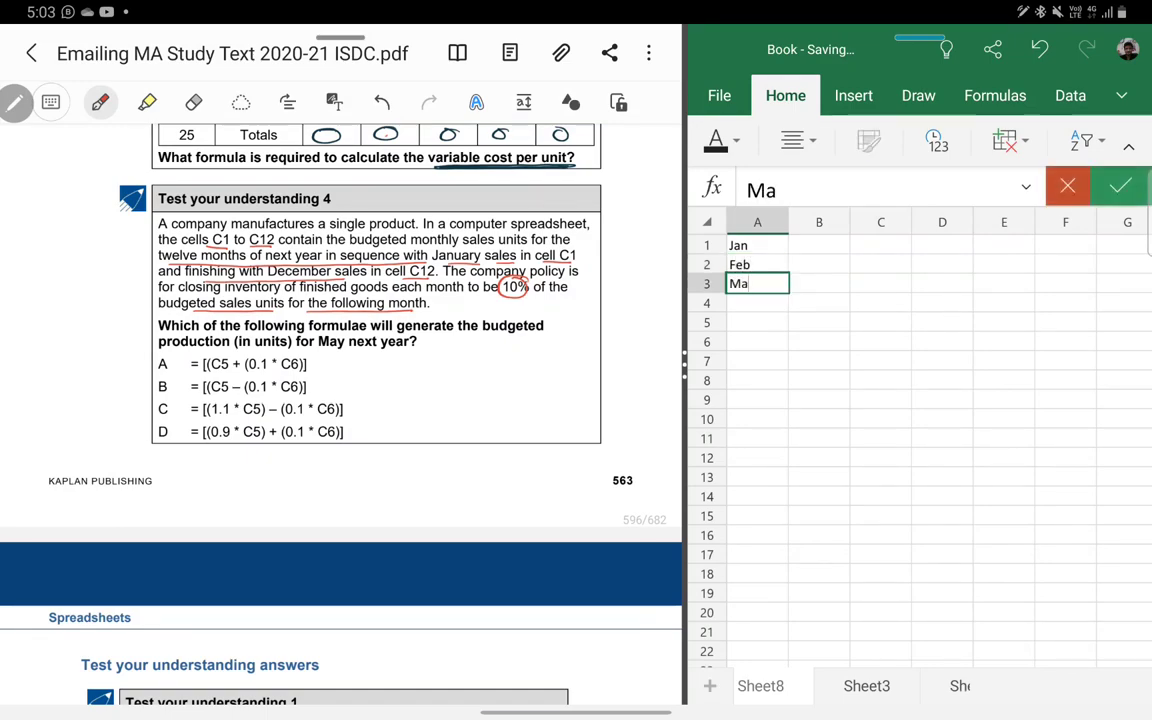
key("Return")
type("Apr")
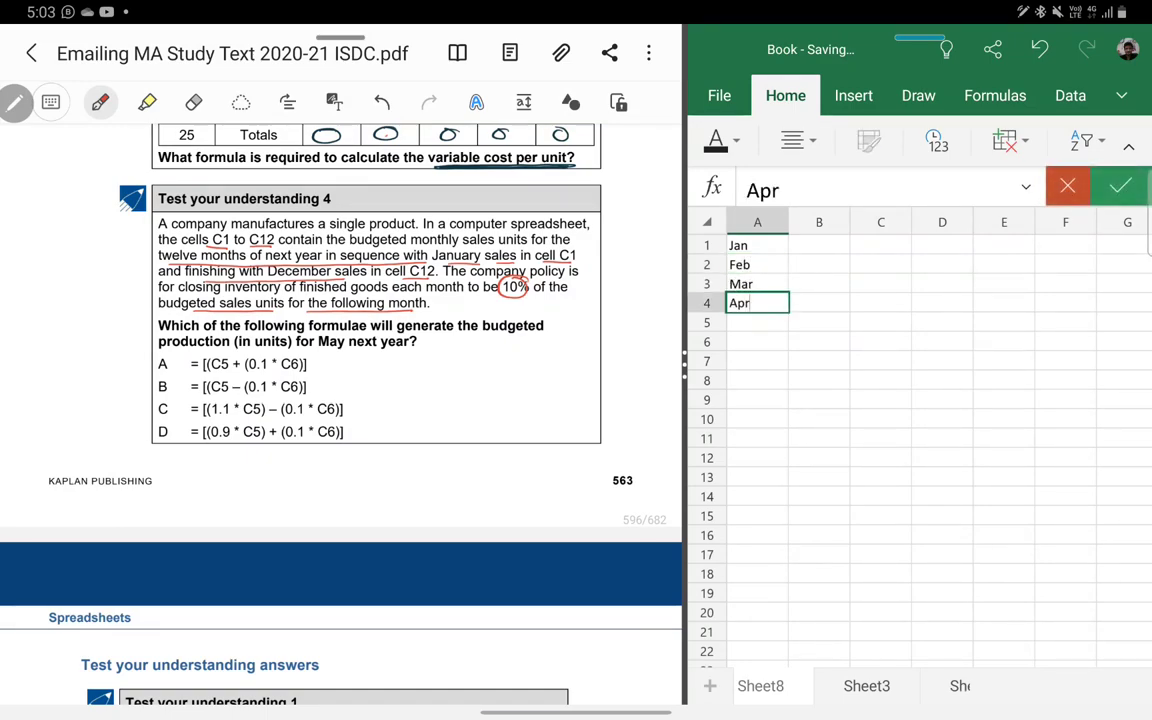
key("Return")
Step: Select Jan–Apr in A1:A4 and fill the month series down to Dec in A12
left_click(757, 245)
left_click_drag(788, 254, 788, 312)
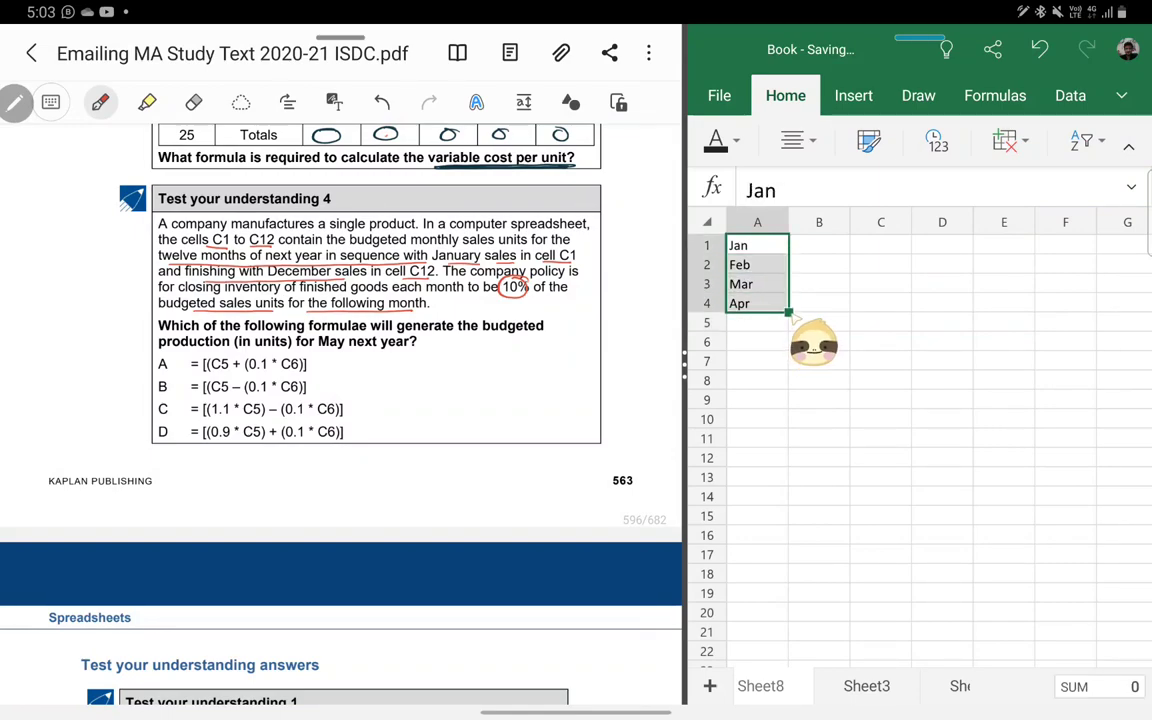
mouse_move(788, 312)
left_mouse_down()
mouse_move(788, 351)
mouse_move(788, 290)
left_mouse_up()
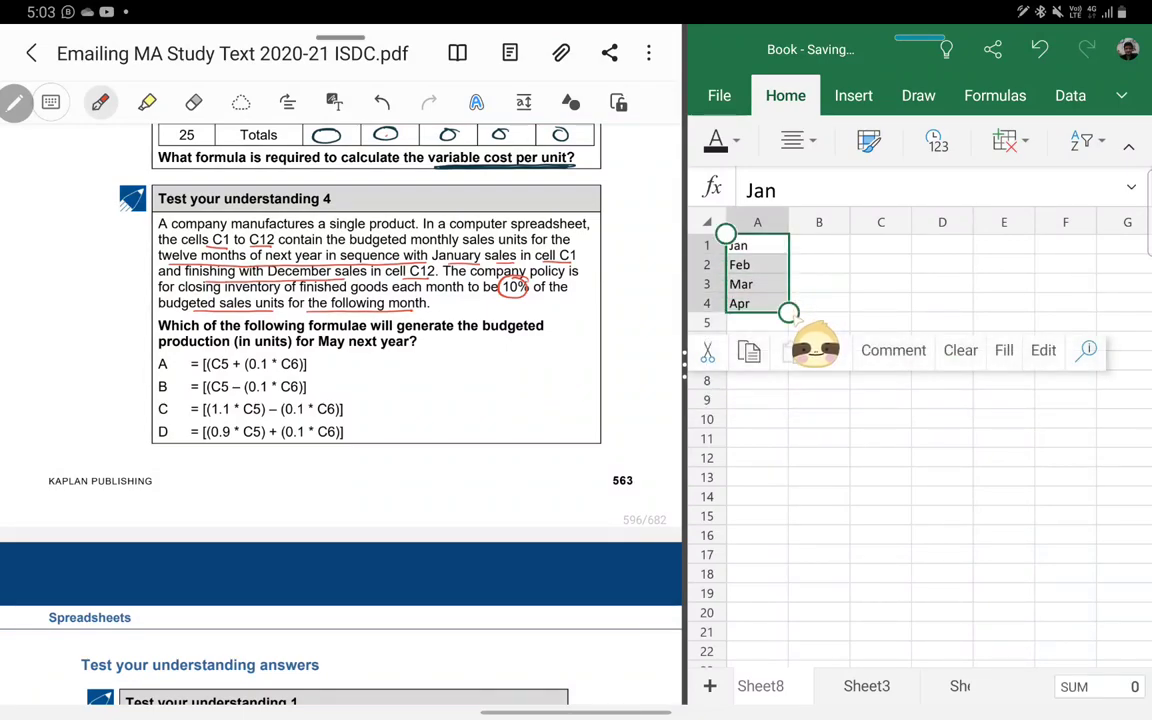
left_click(757, 303)
left_click(758, 246)
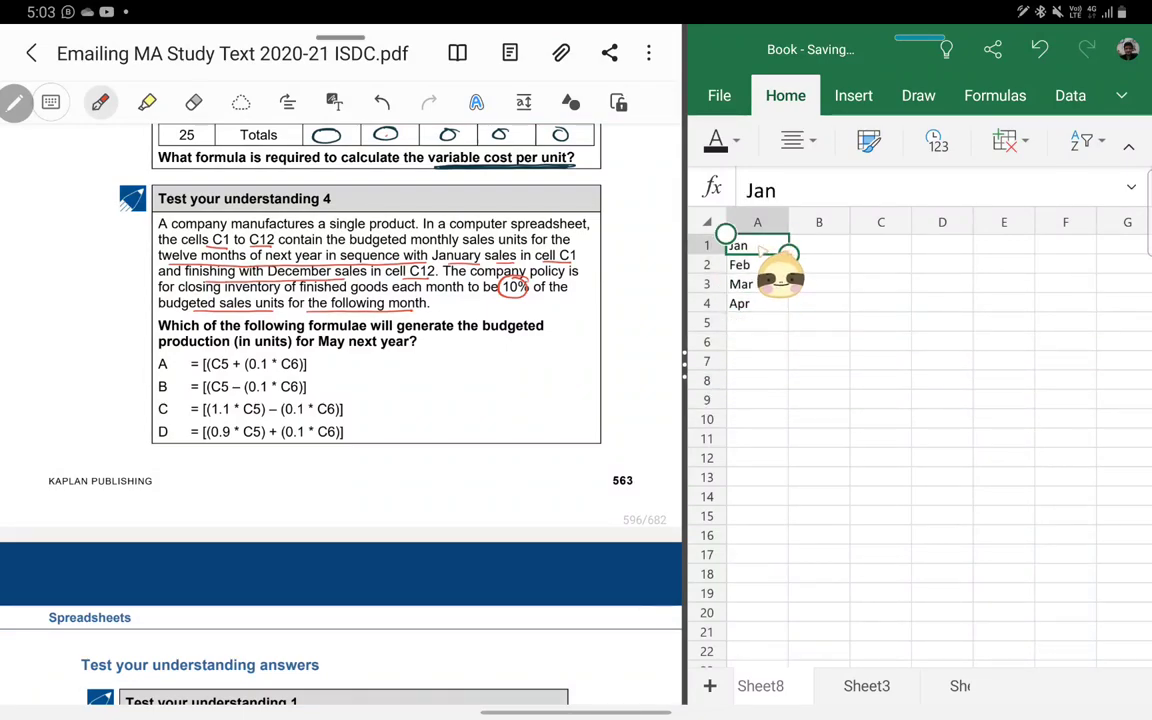
left_click_drag(788, 254, 788, 312)
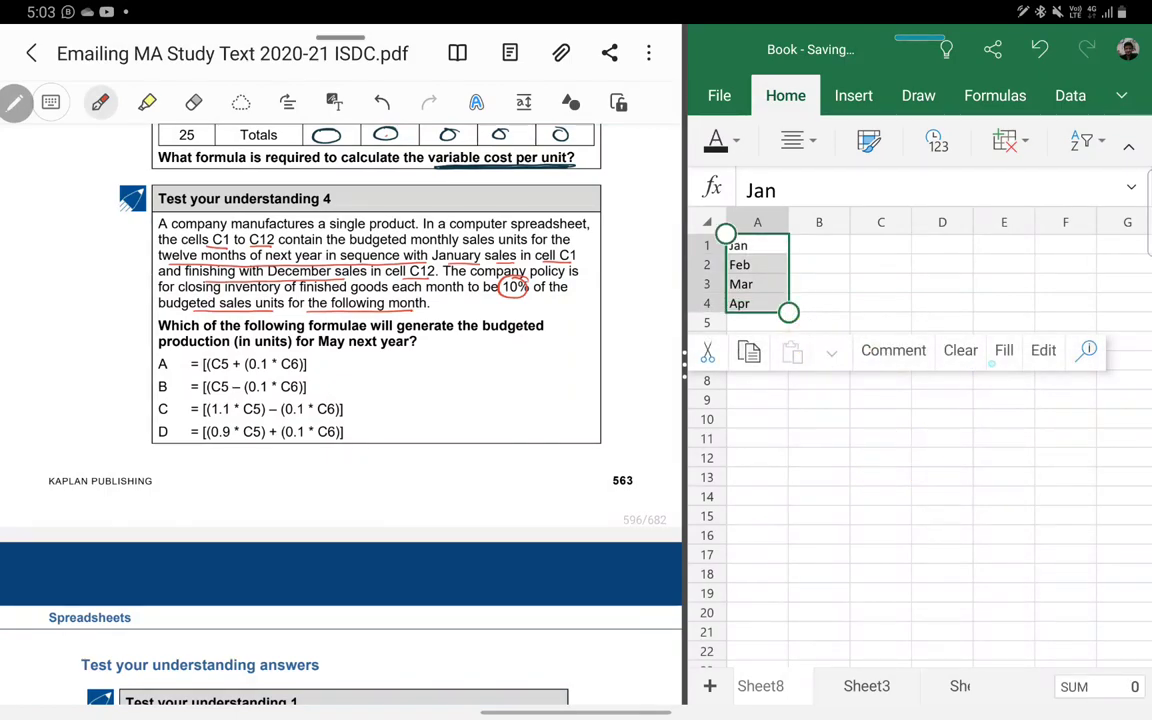
left_click_drag(788, 312, 788, 467)
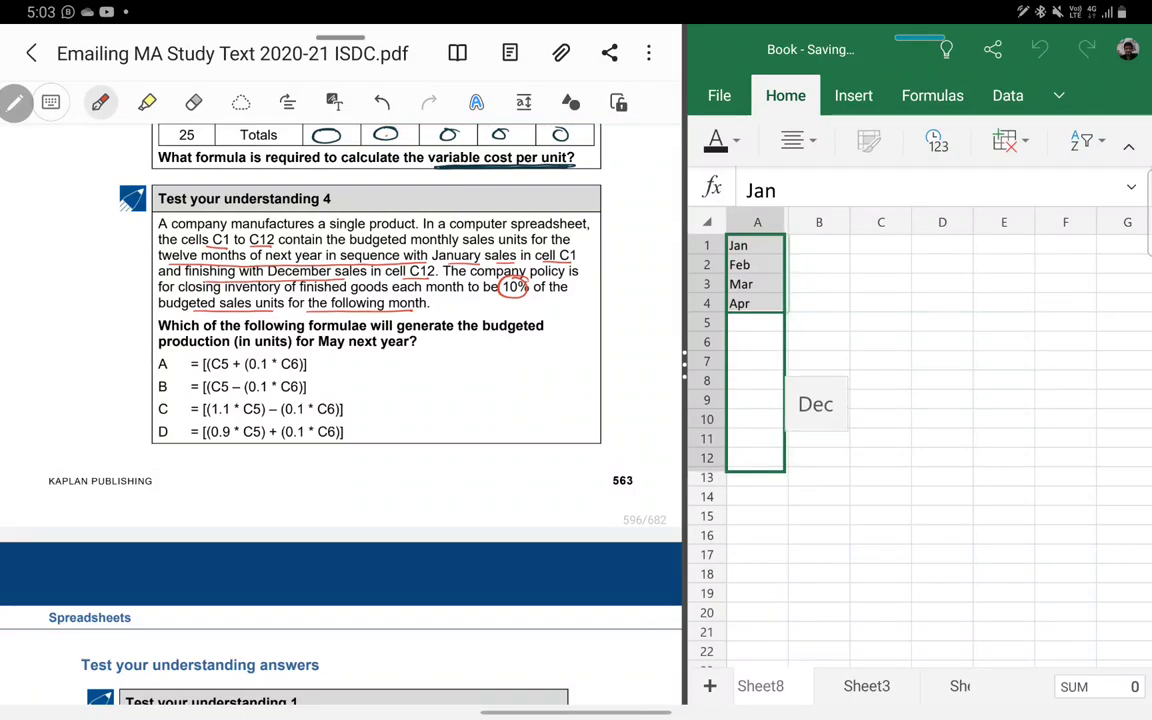
left_click(880, 438)
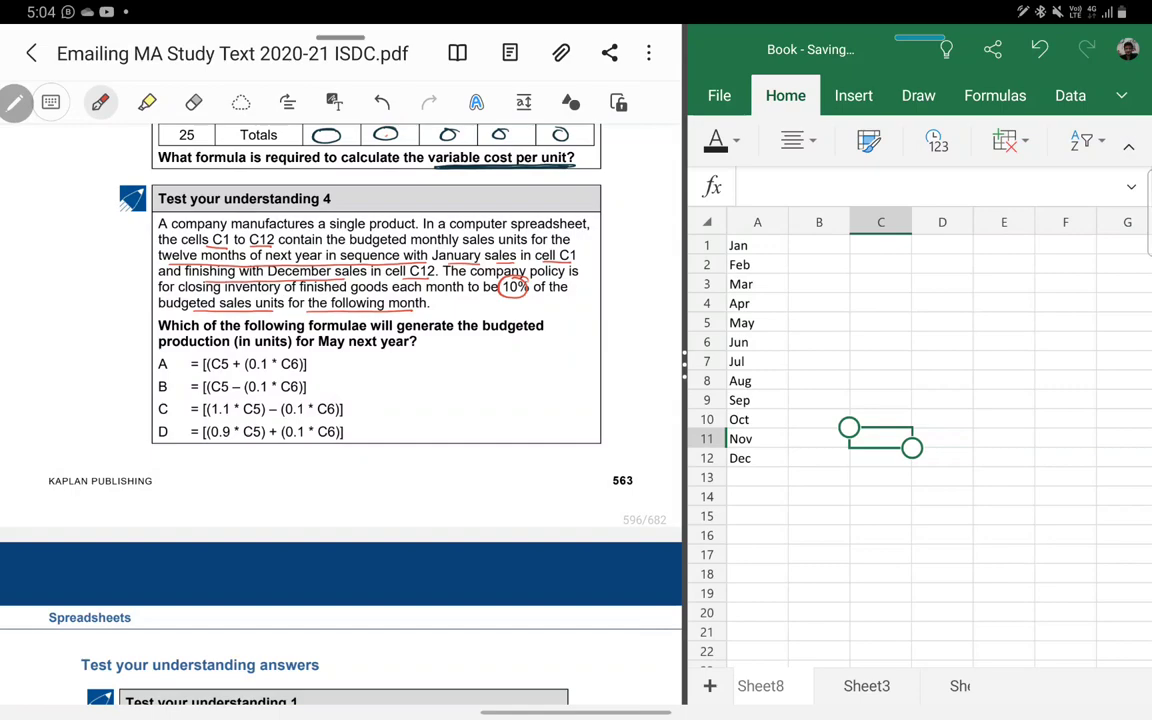
left_click(819, 245)
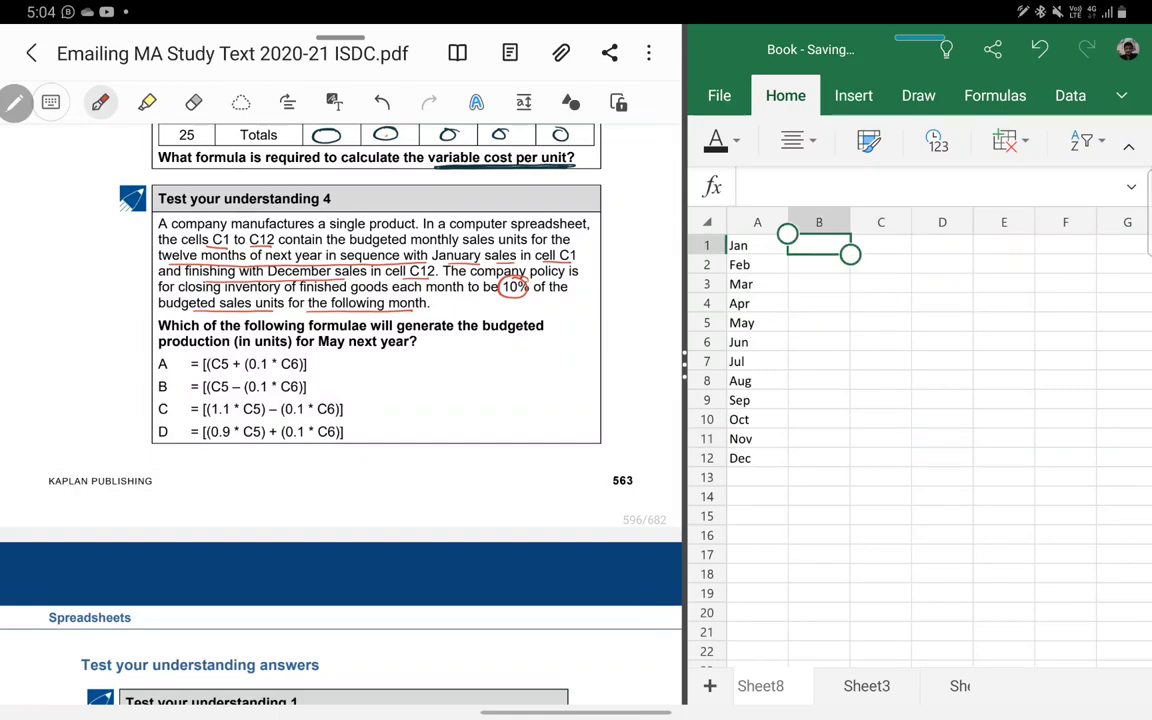
Step: Enter Jan–Jun sales beside the months: 5000, 4000, 6000, 4000, 2000, 8000
type("100")
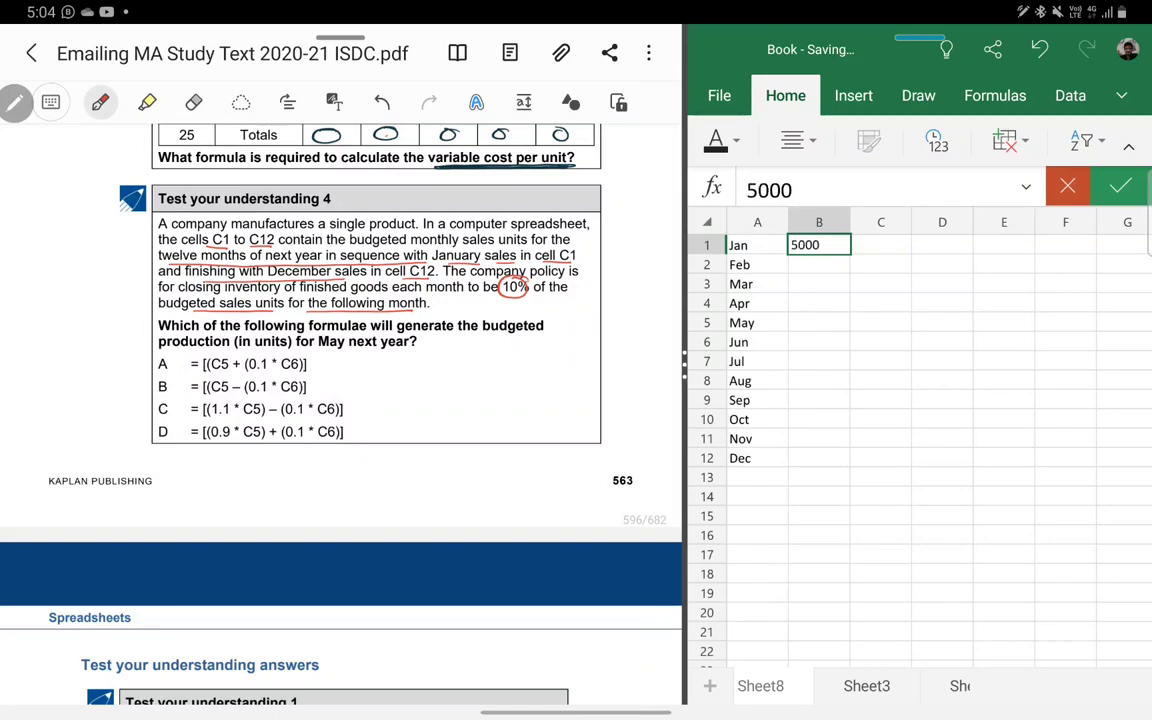
key("Return")
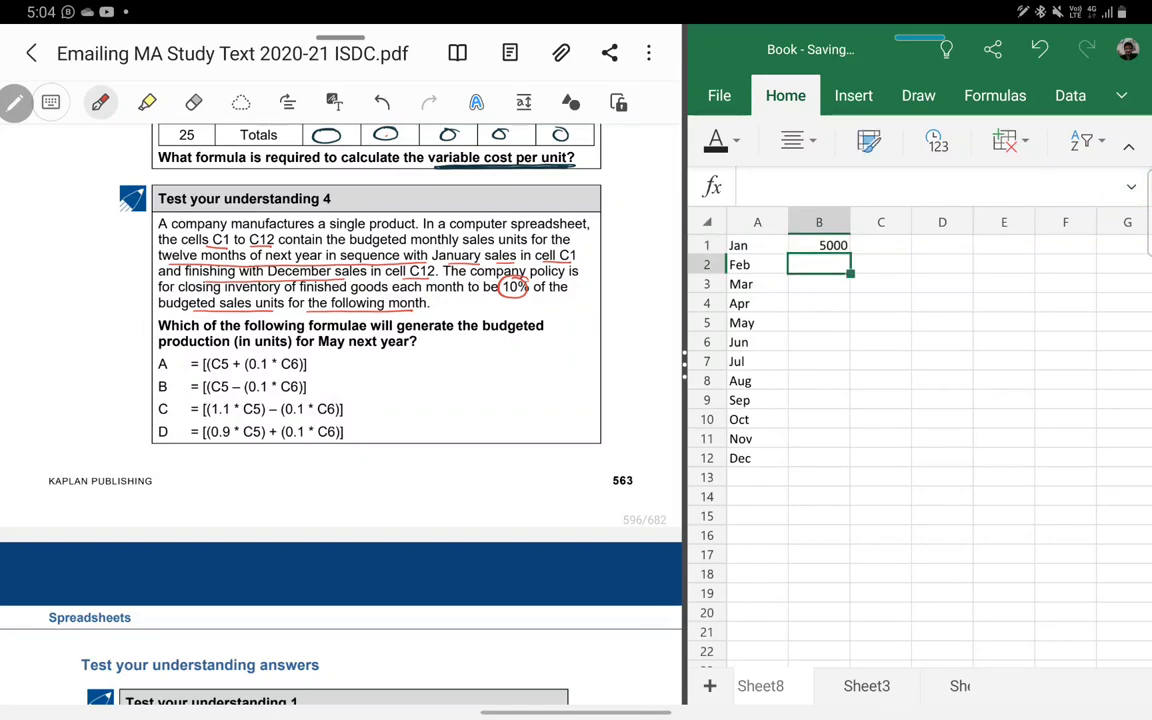
type("4000")
key("Return")
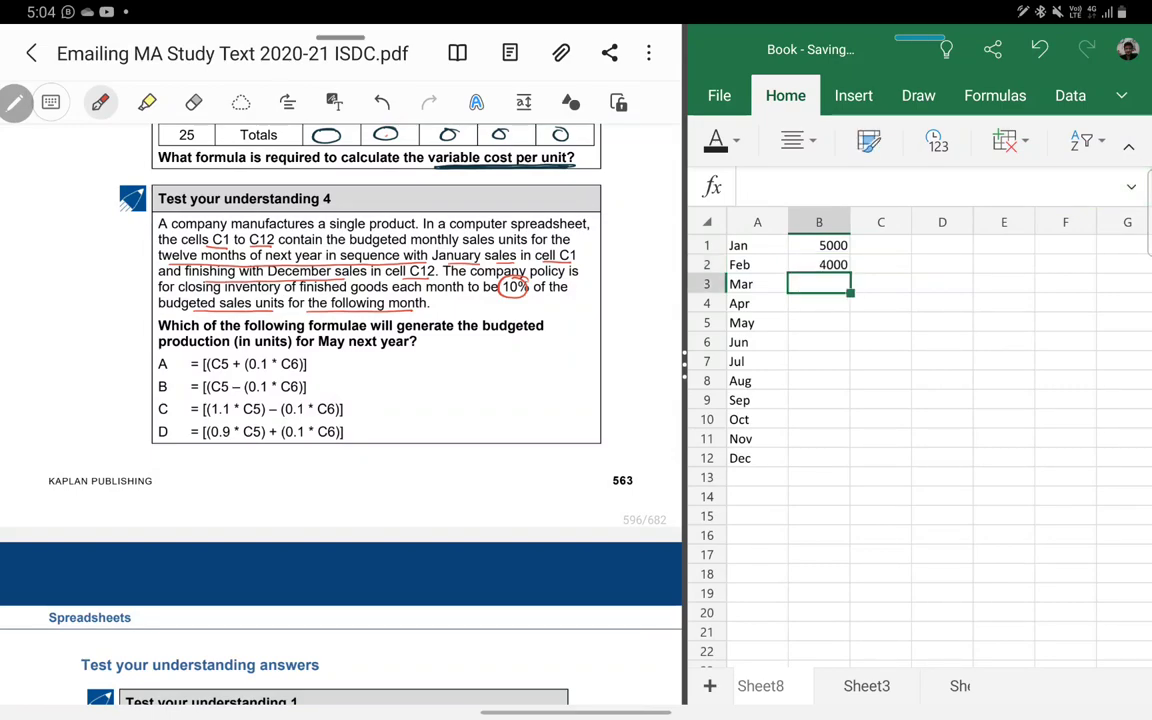
type("6000")
key("Return")
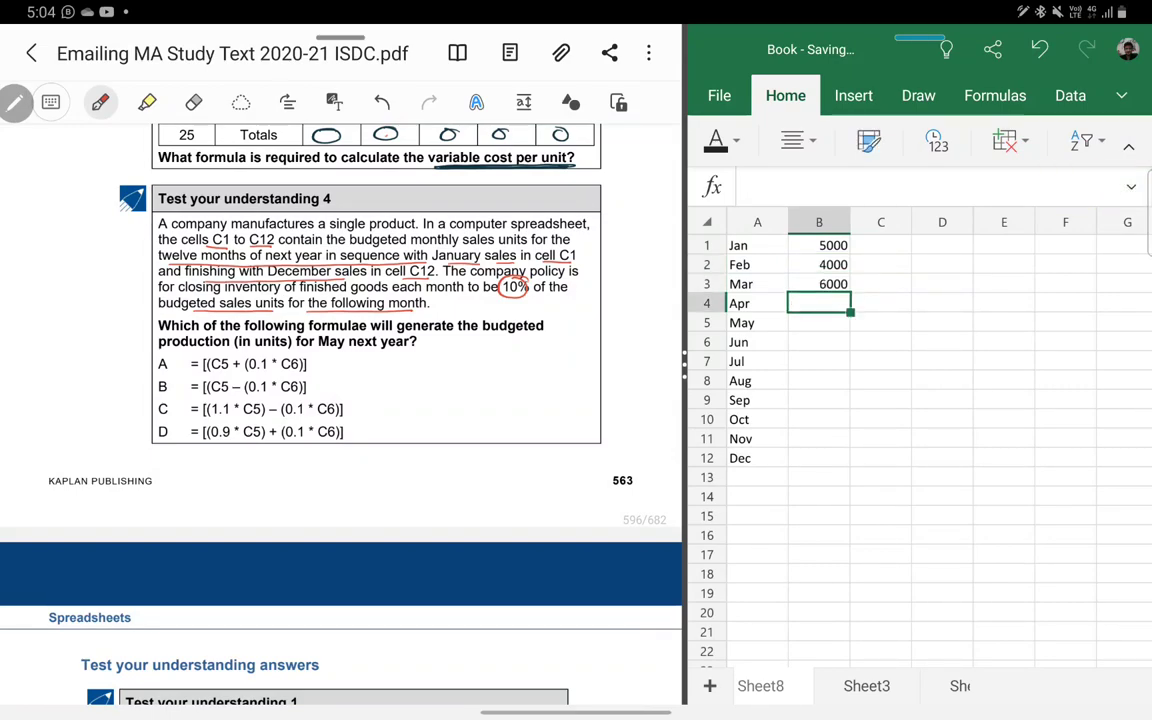
type("4000")
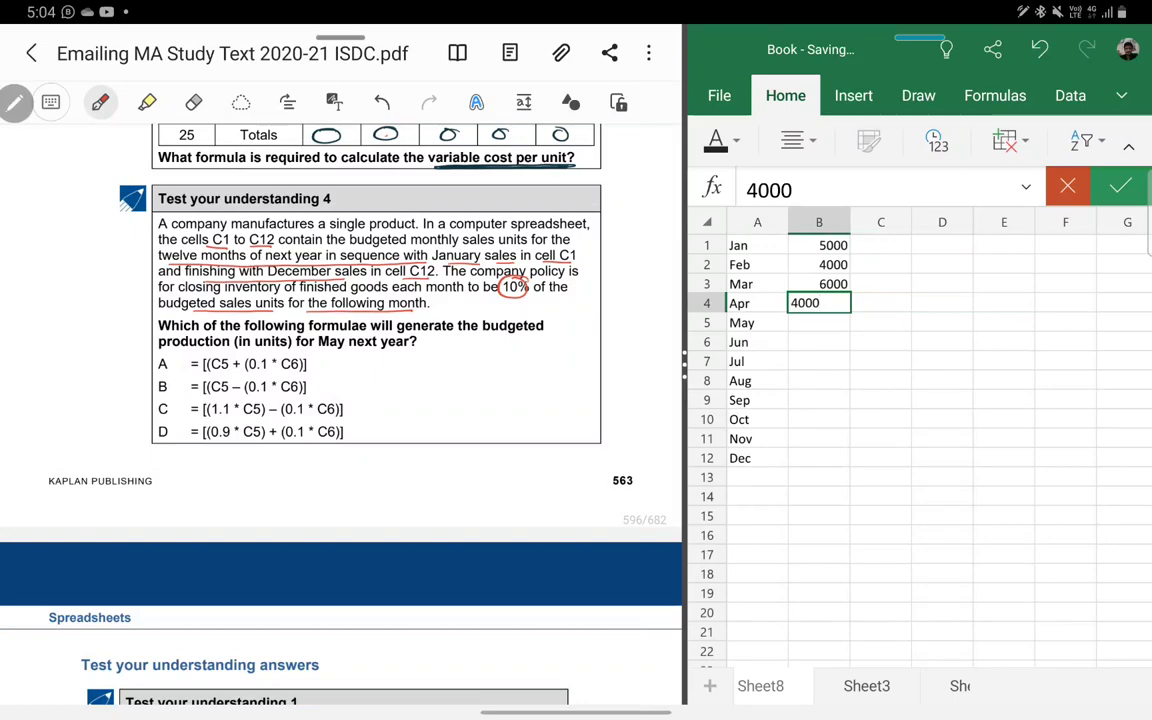
key("Return")
type("2000")
key("Return")
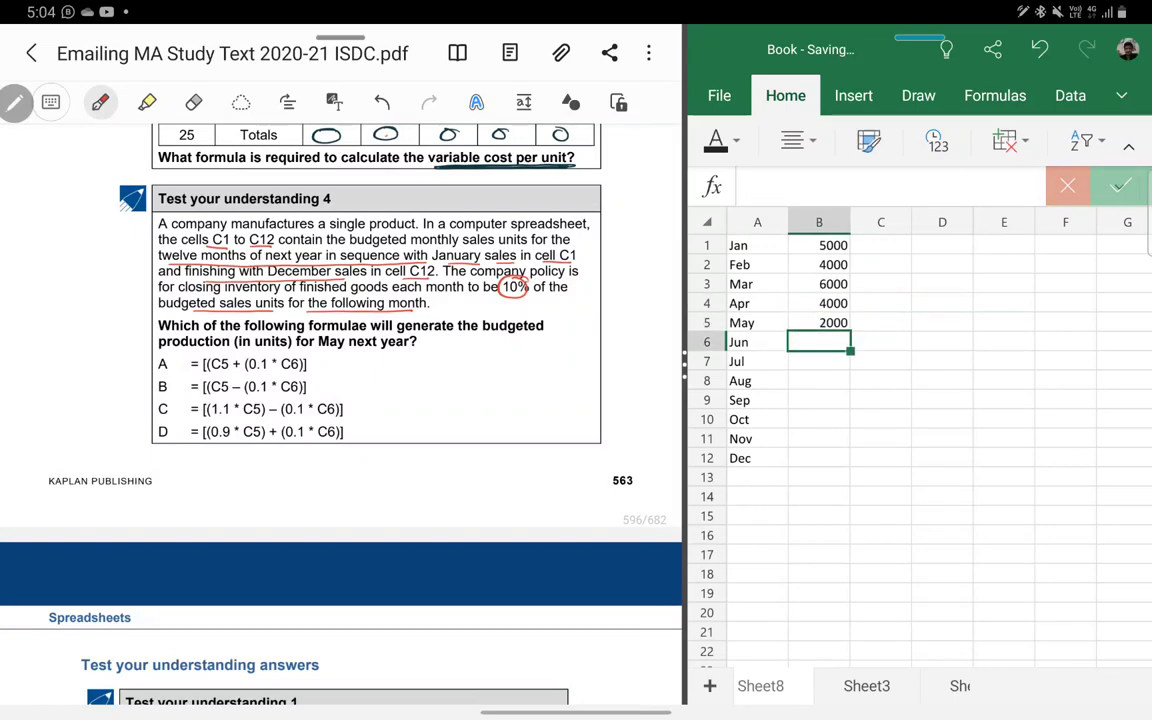
type("8000")
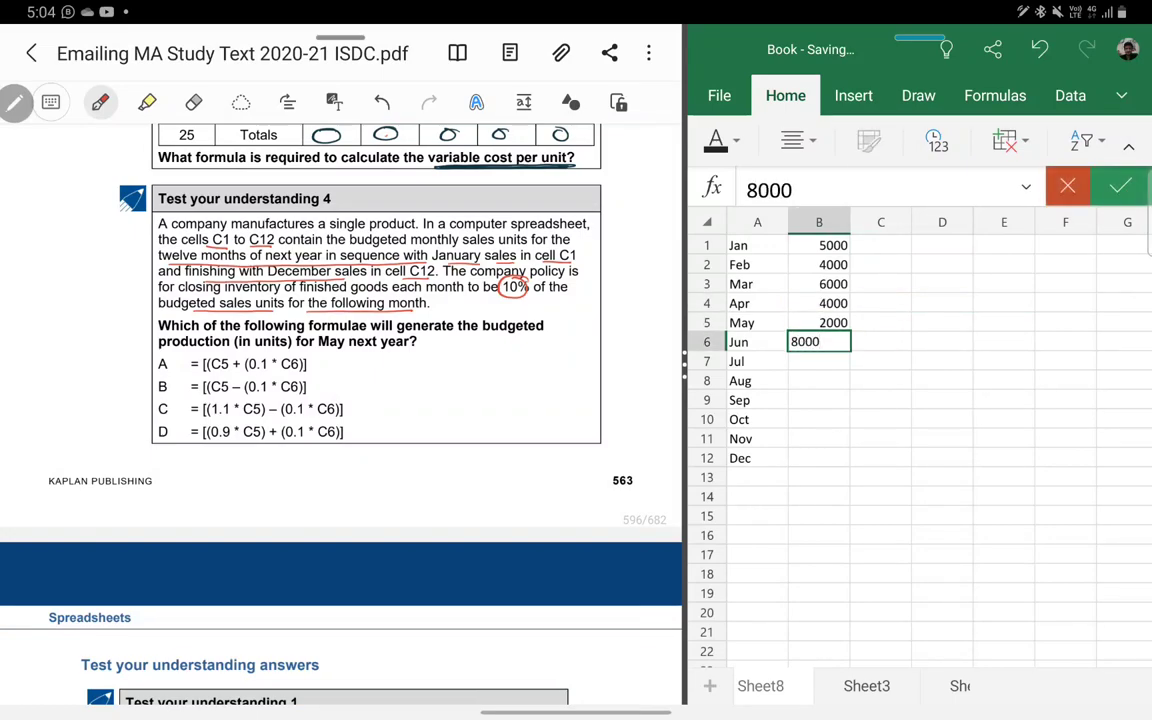
key("Return")
Step: Enter Jul–Dec sales: 4000, 5000, 3000, 5000, 6000 and 4000
type("4000")
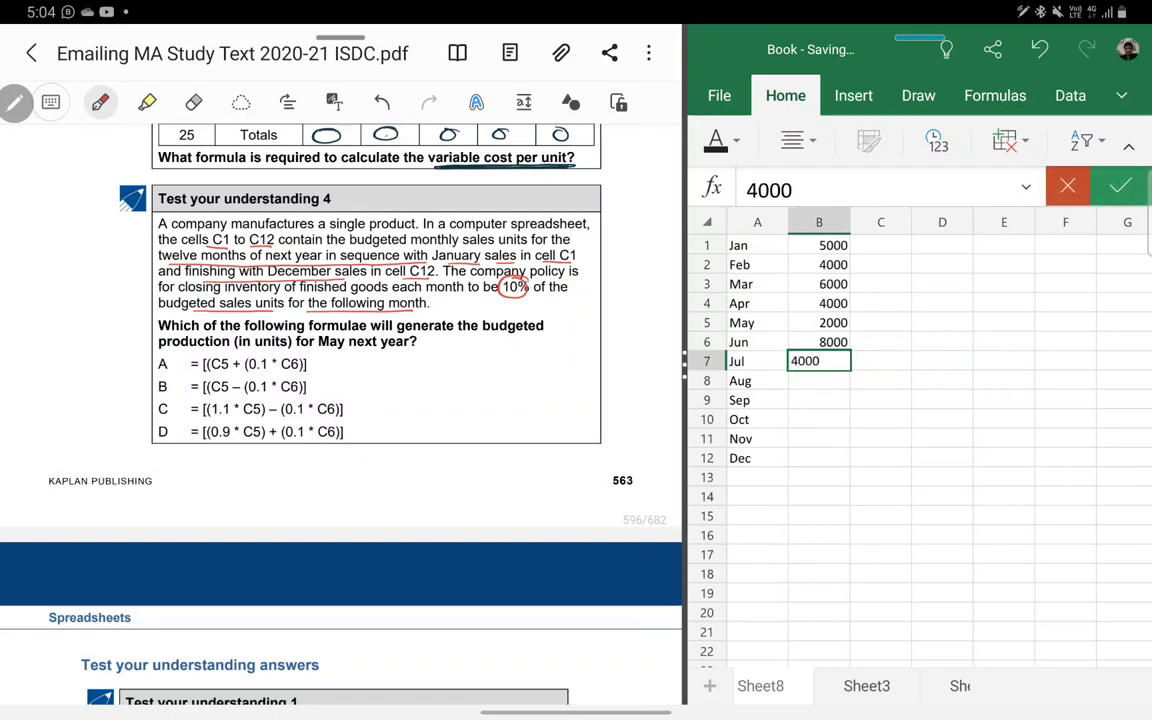
key("Return")
type("500")
key("Return")
type("3000")
key("Return")
type("5")
key("BackSpace")
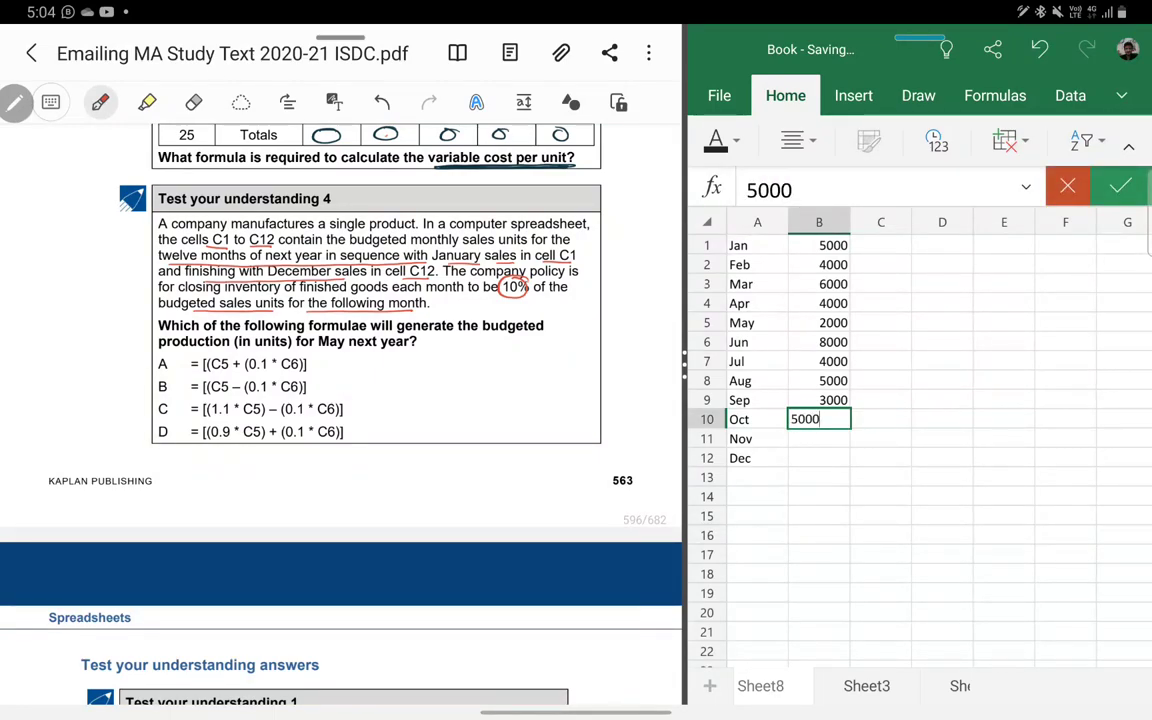
key("Return")
type("6000")
key("Return")
type("4-")
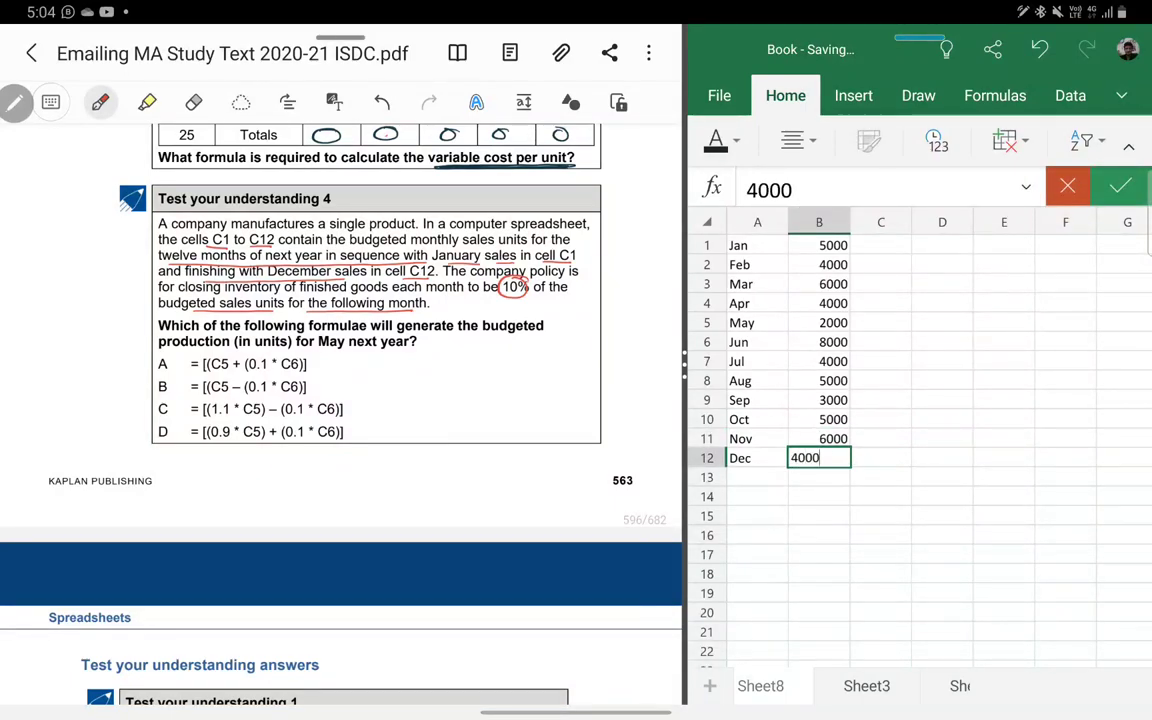
key("Return")
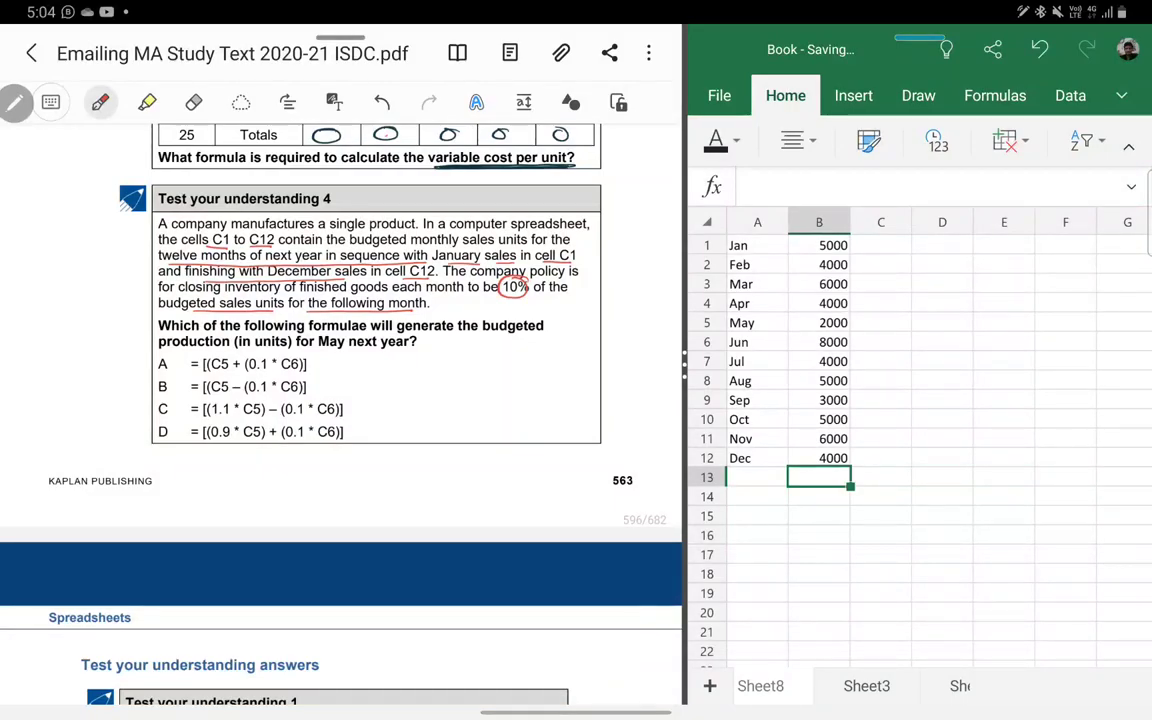
key("Up")
key("Up")
key("Up")
key("Up")
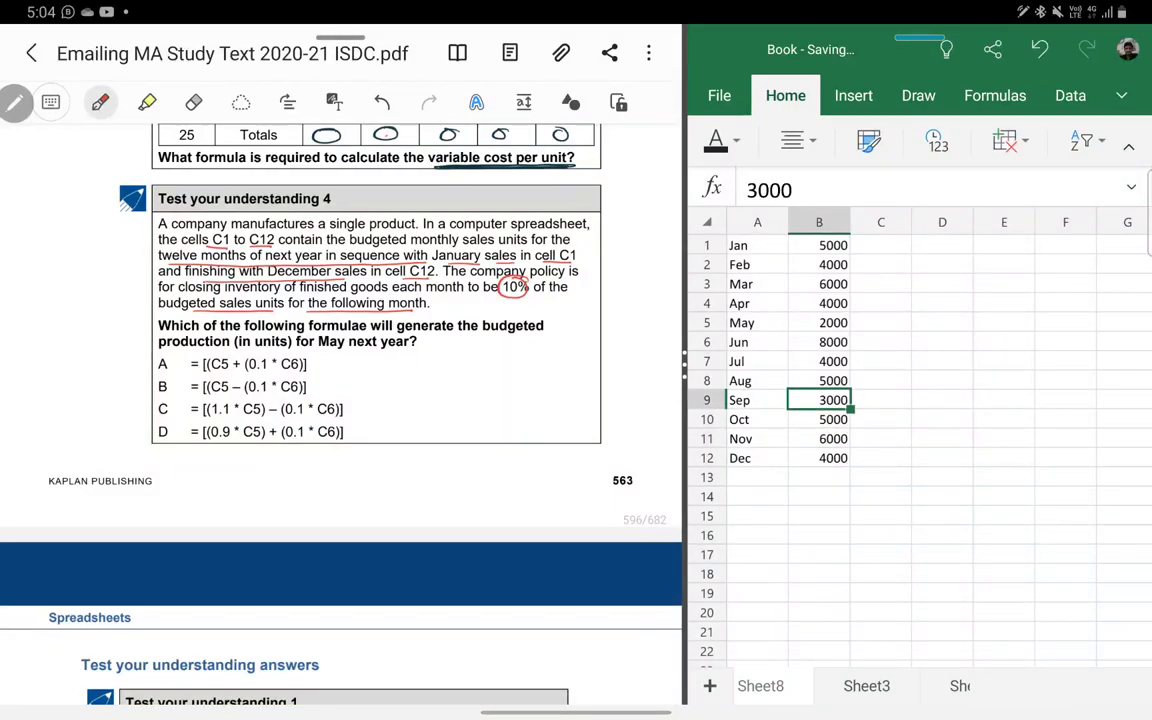
key("ctrl+Up")
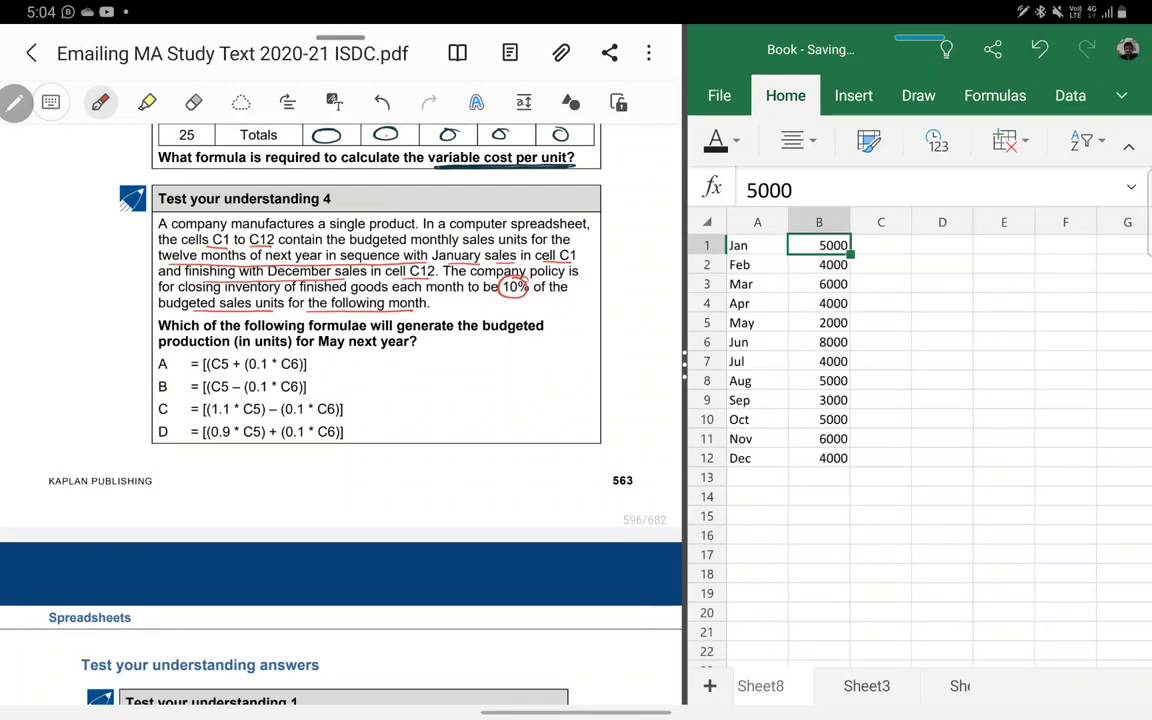
key("shift+Left")
key("shift+Down")
key("ctrl+shift+Down")
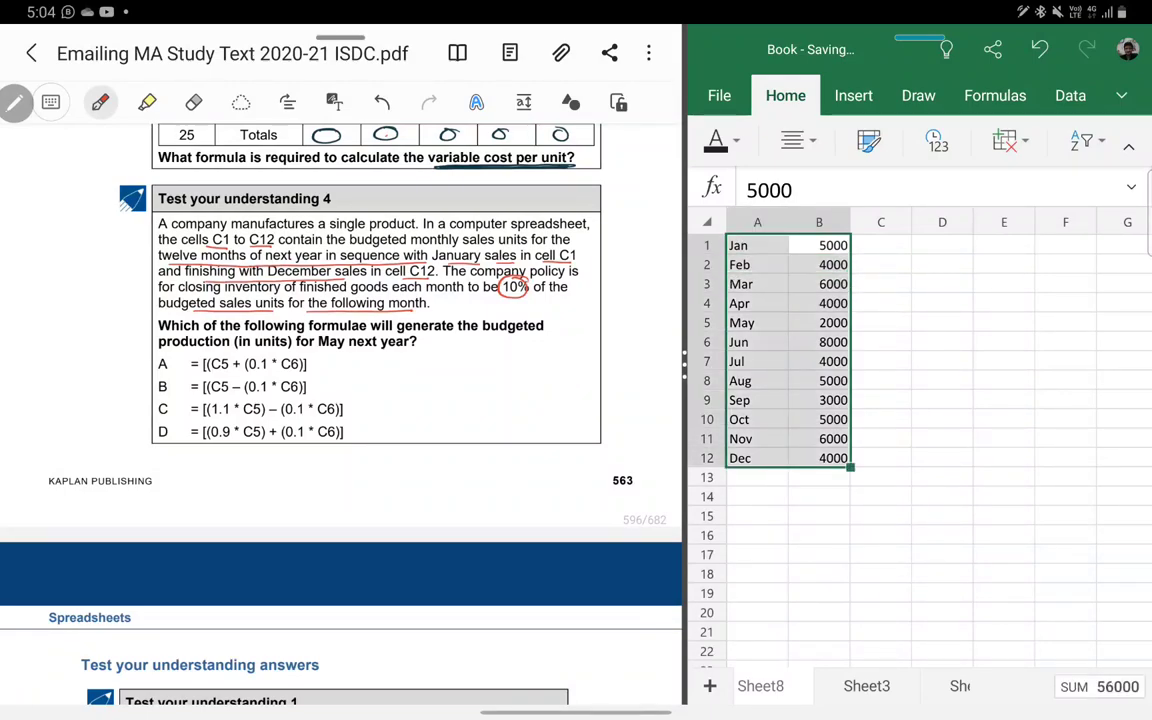
key("ctrl+c")
key("Down")
key("Down")
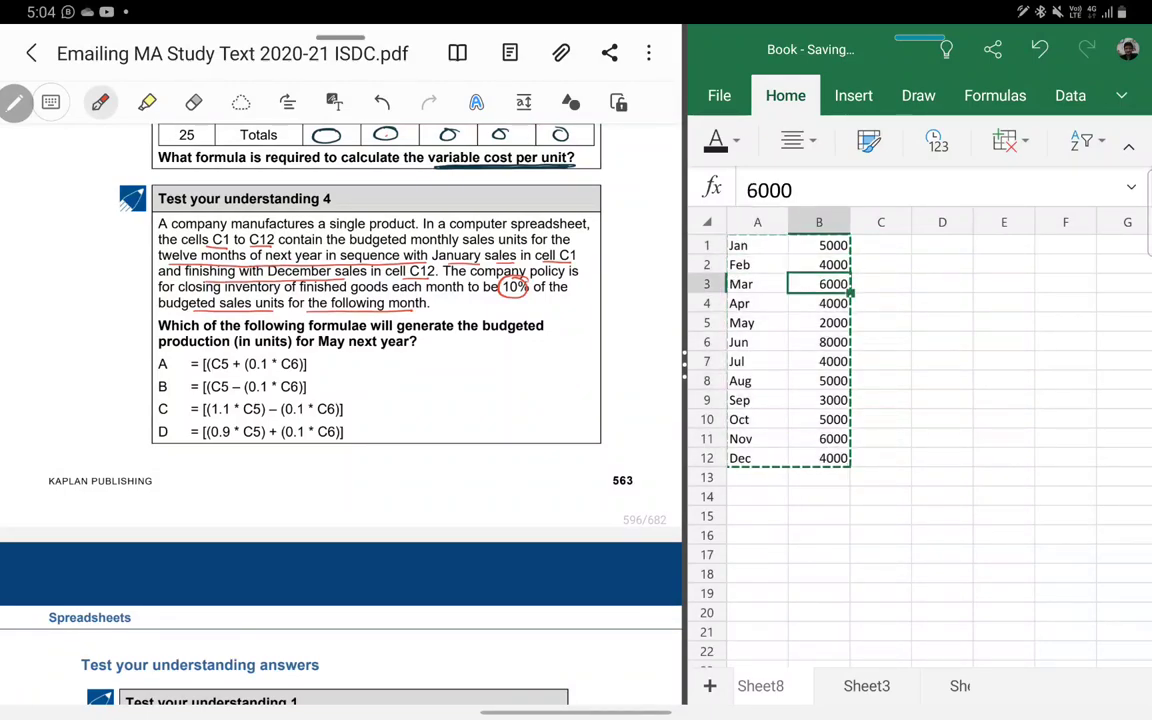
key("Left")
key("ctrl+v")
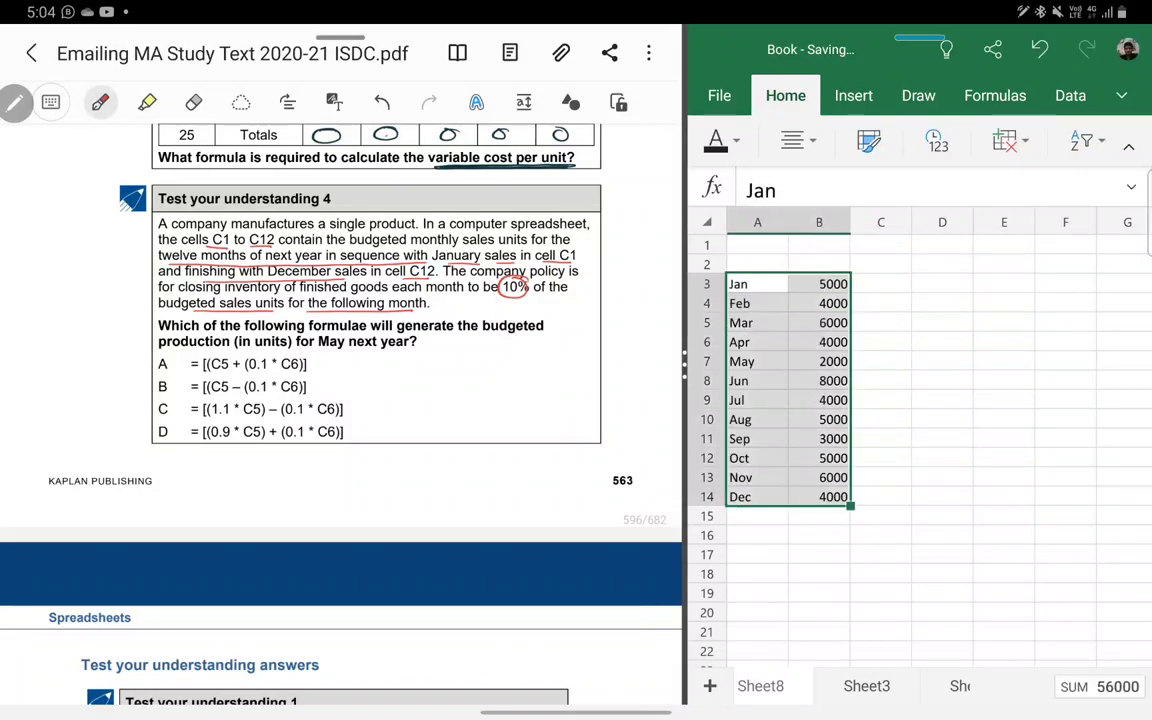
left_click(757, 264)
left_click(757, 245)
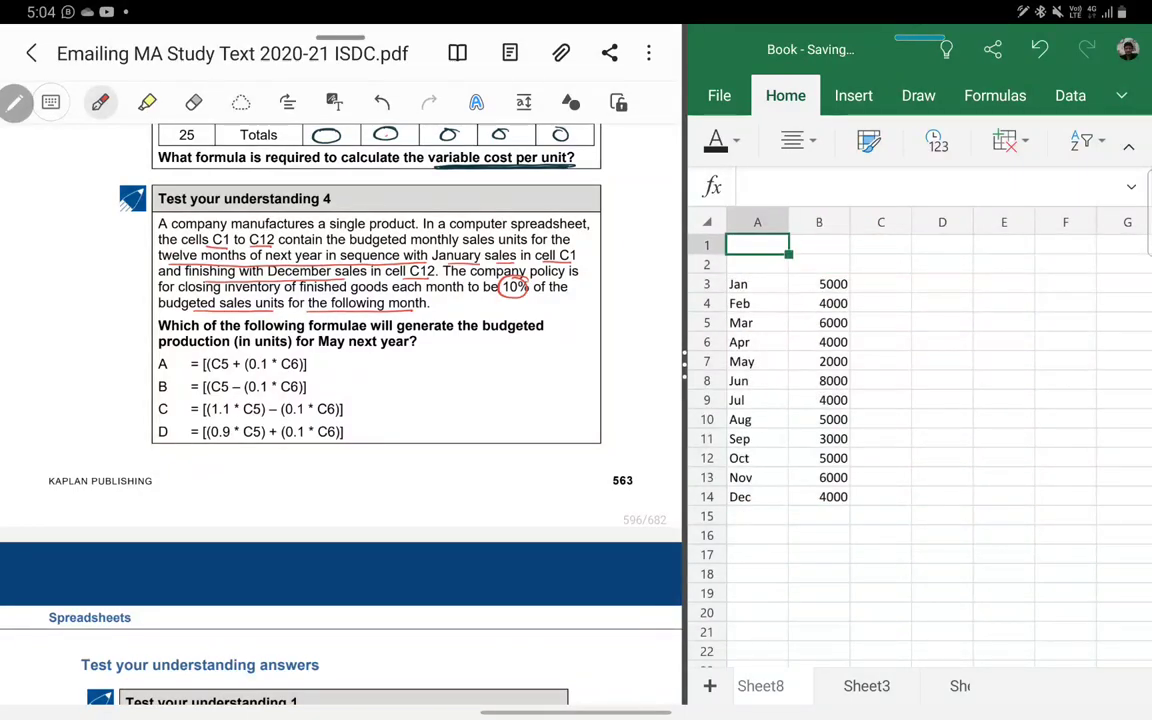
type("Months")
left_click(819, 245)
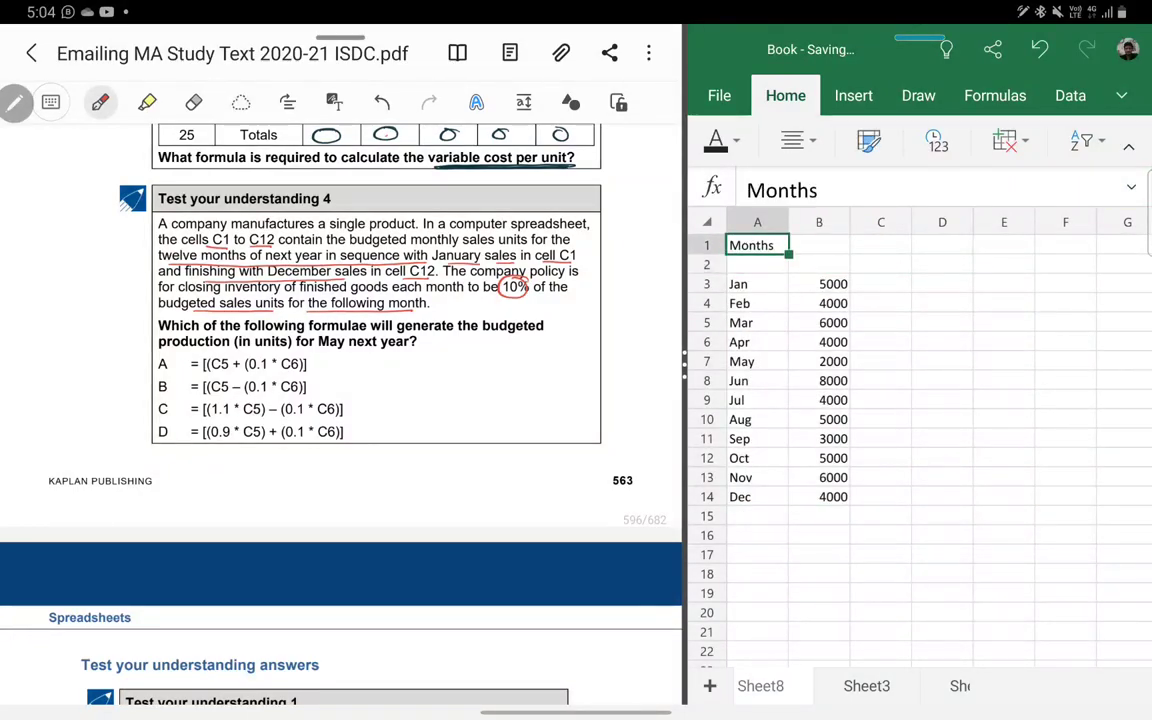
type("Sales")
key("Return")
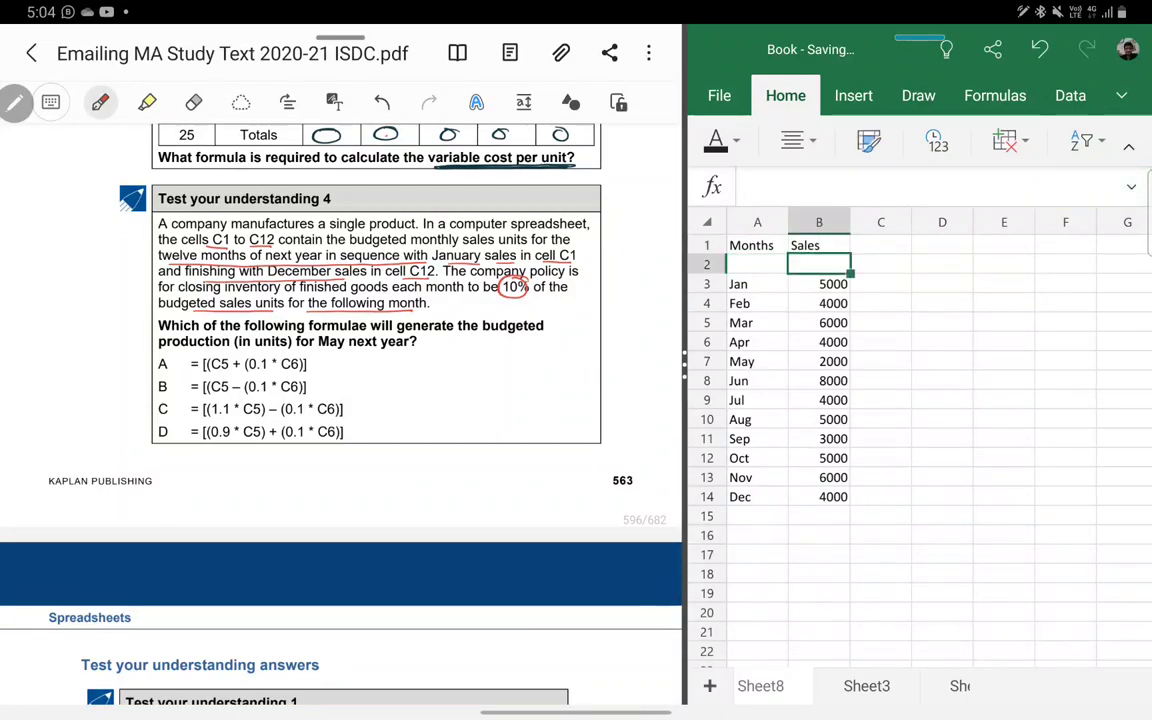
left_click(819, 245)
left_click(757, 245)
left_click(819, 245)
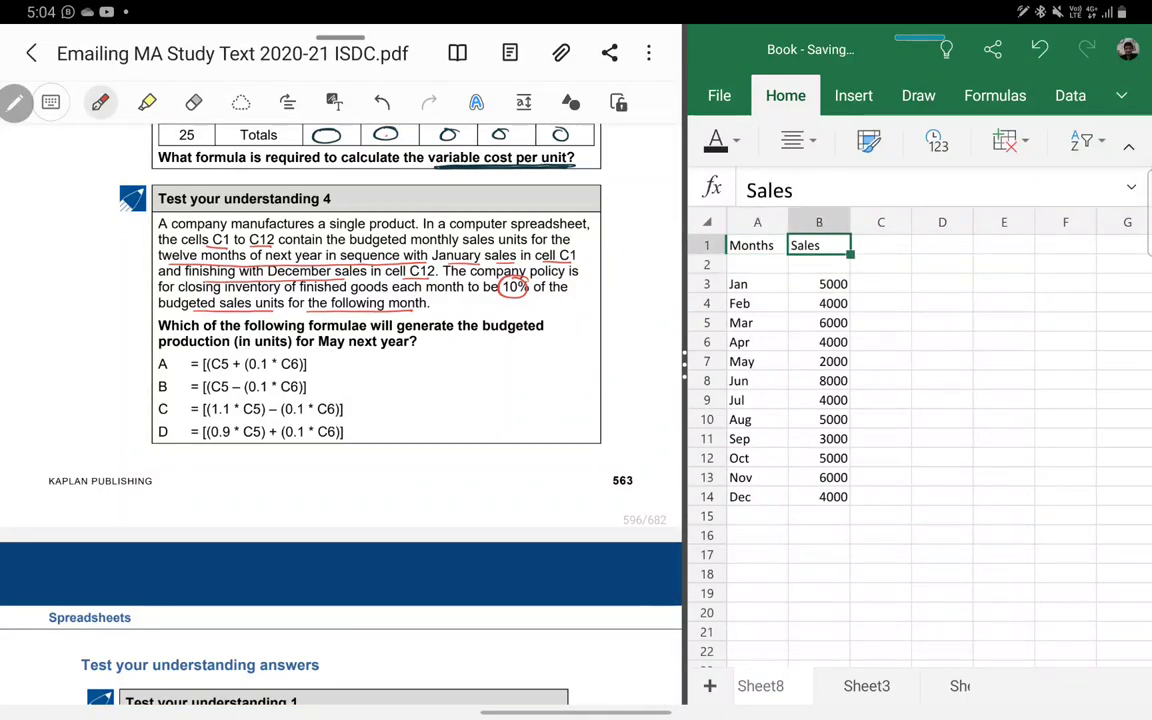
left_click(819, 264)
left_click(819, 303)
left_click(819, 322)
left_click(819, 303)
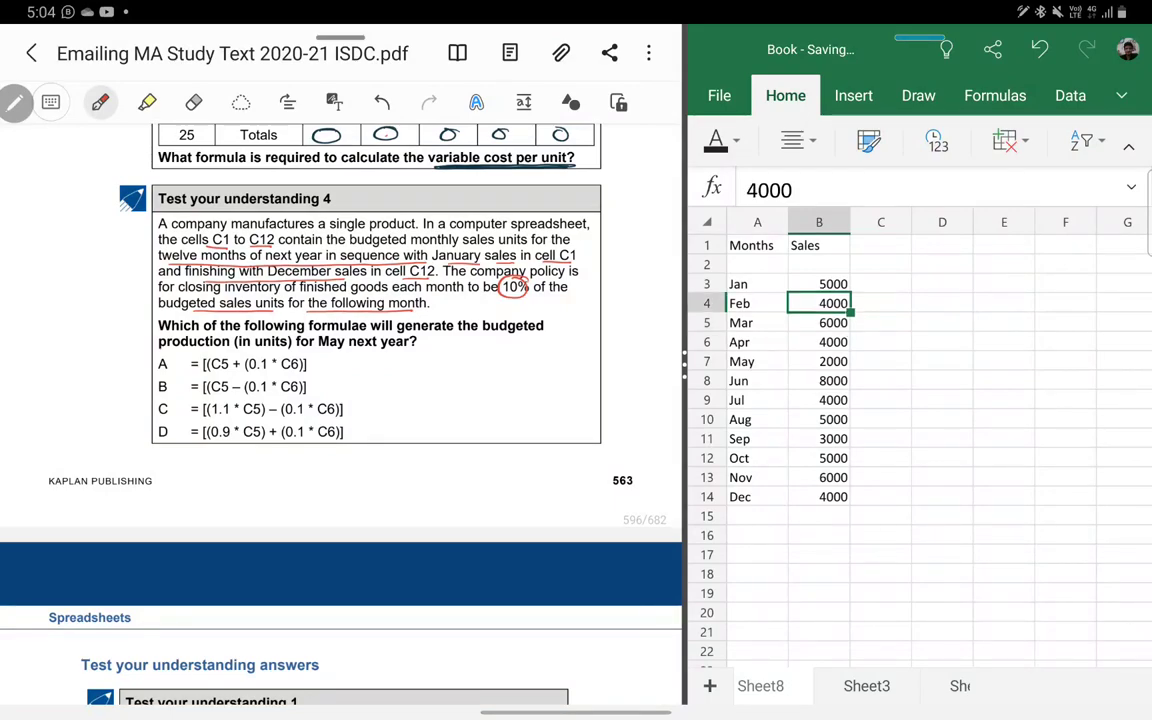
left_click(819, 264)
left_click(819, 245)
left_click(757, 245)
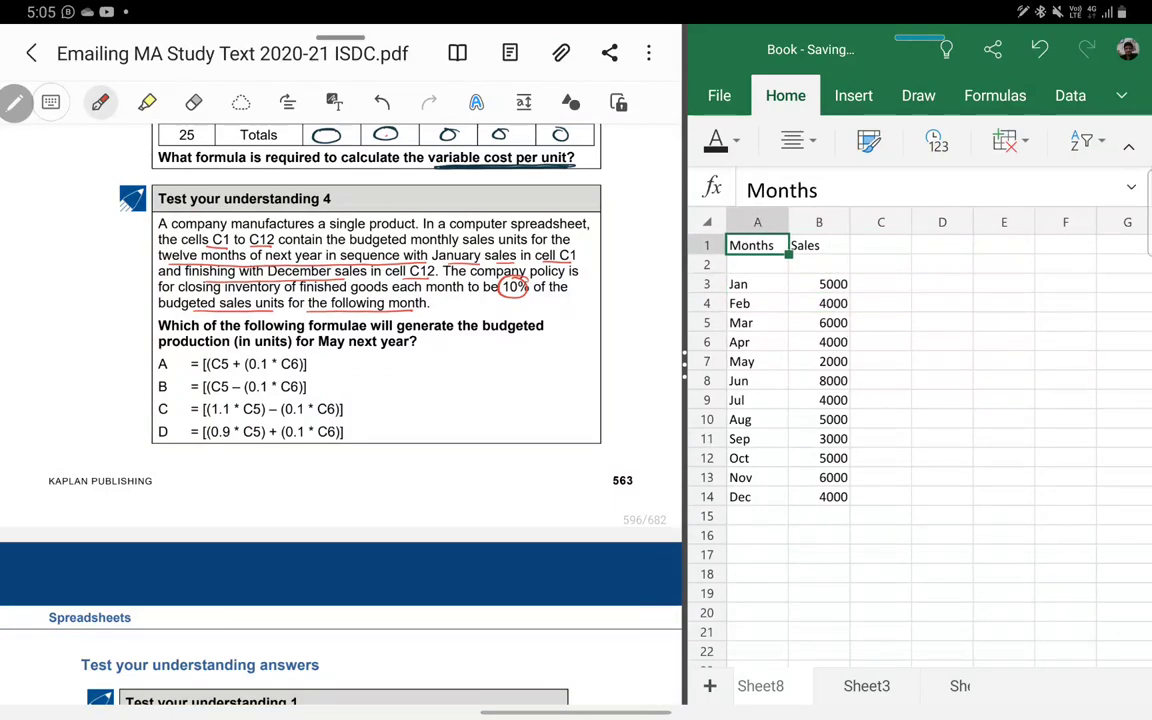
left_click(757, 284)
mouse_move(789, 293)
left_mouse_down()
mouse_move(789, 313)
mouse_move(850, 313)
mouse_move(850, 506)
left_mouse_up()
key("ctrl+x")
left_click(757, 245)
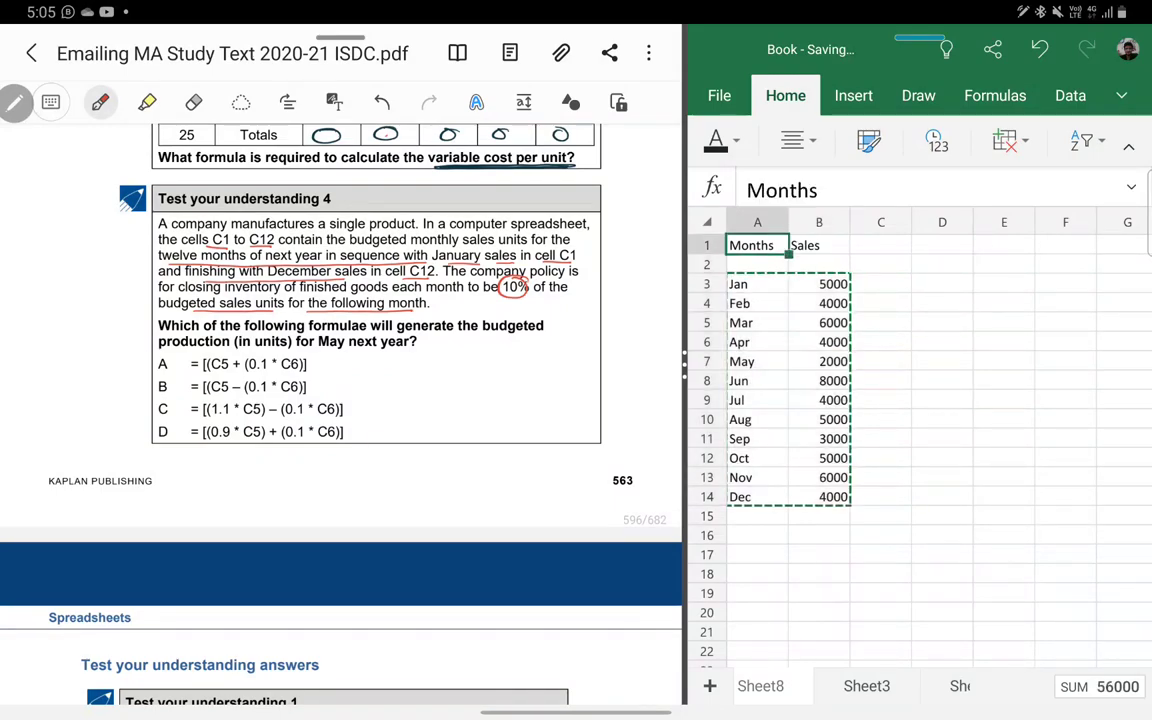
key("ctrl+v")
left_click(819, 245)
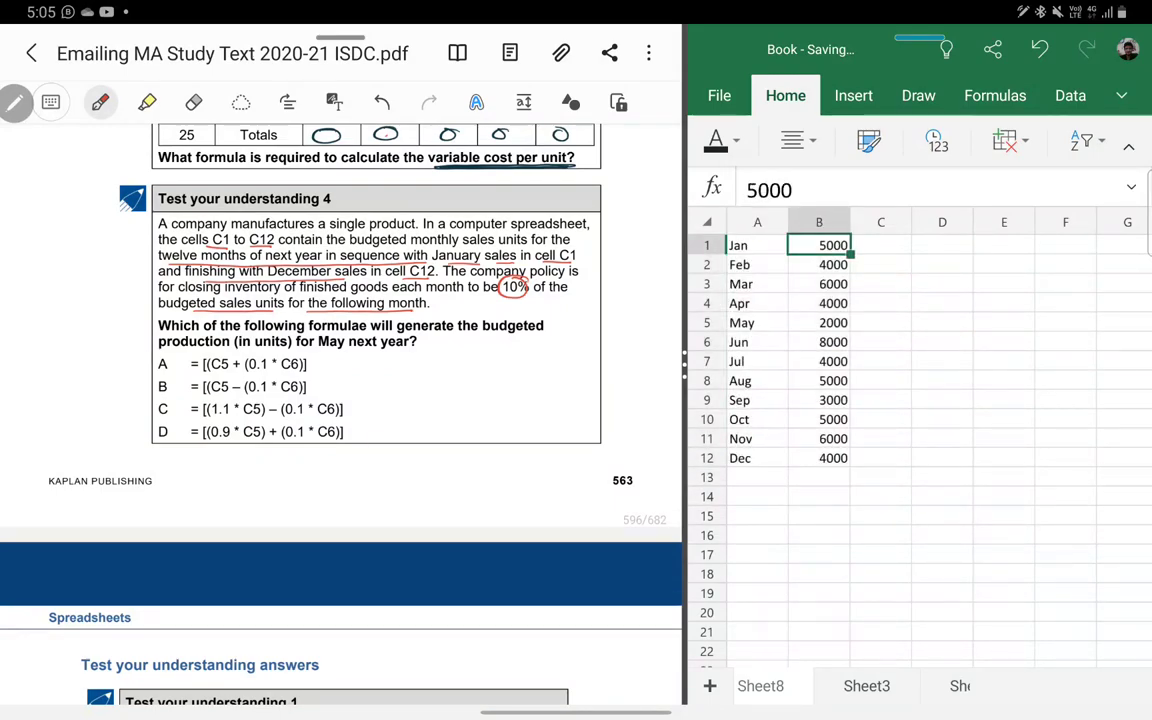
Step: Select the sales figures in B1:B12 and copy them, picking C1 as the destination
left_click(819, 264)
left_click(757, 284)
left_click(757, 264)
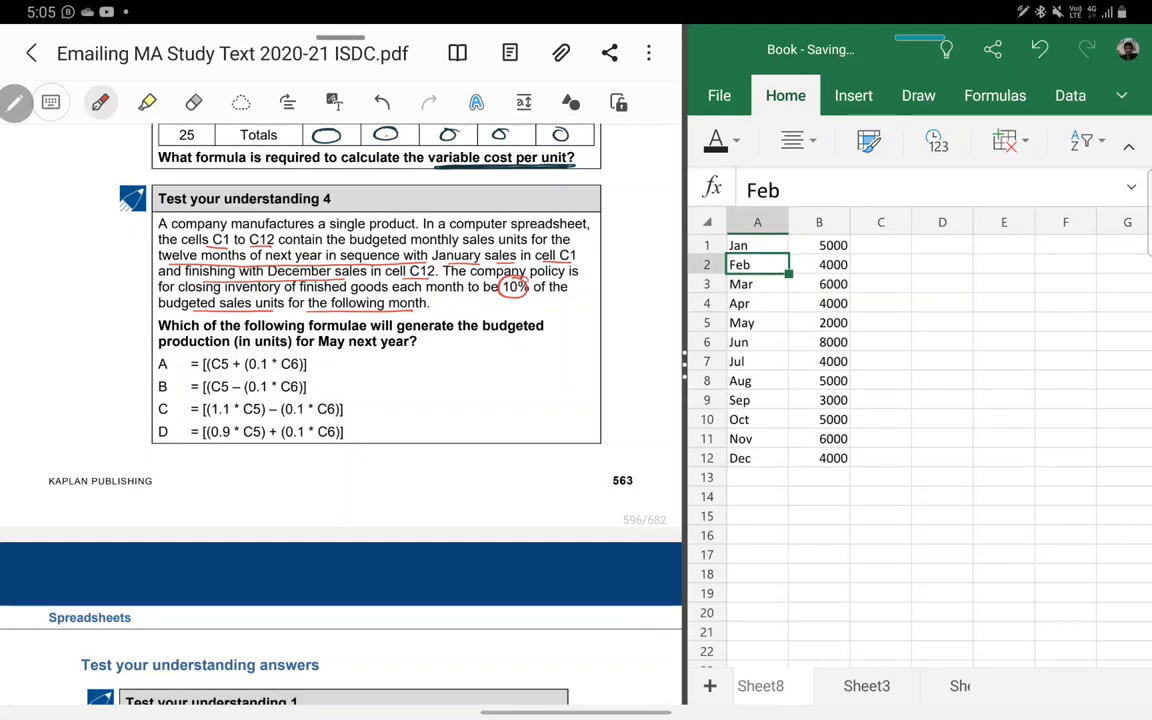
left_click(757, 245)
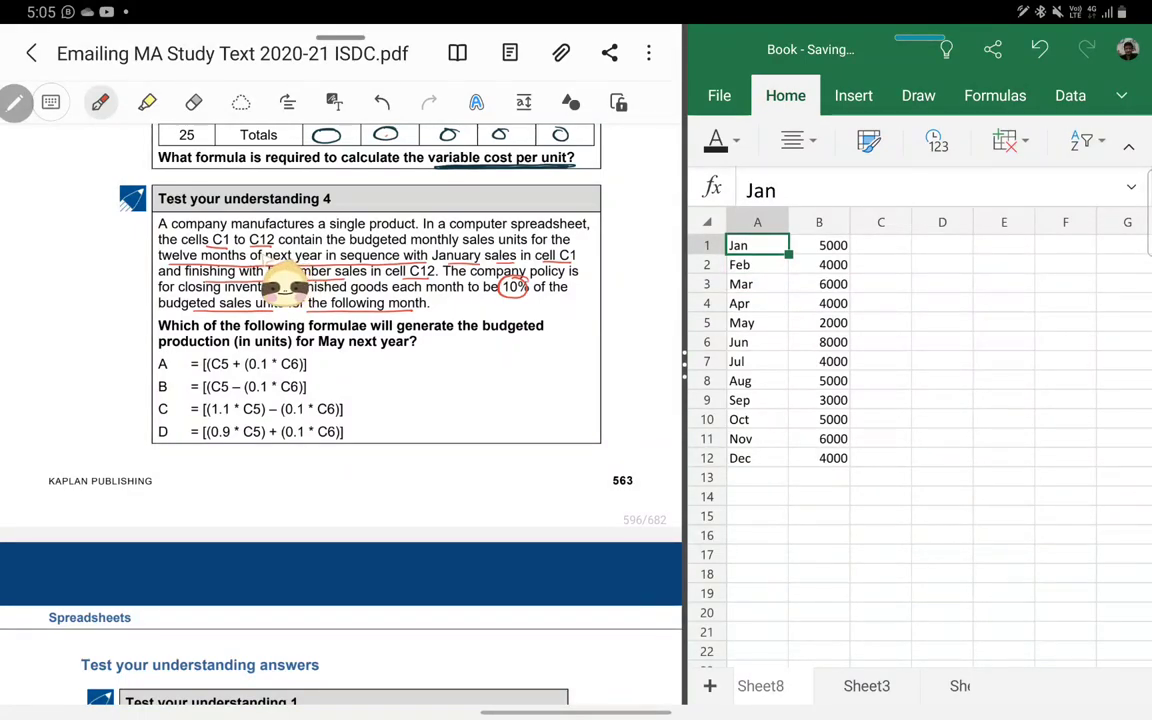
left_click(819, 245)
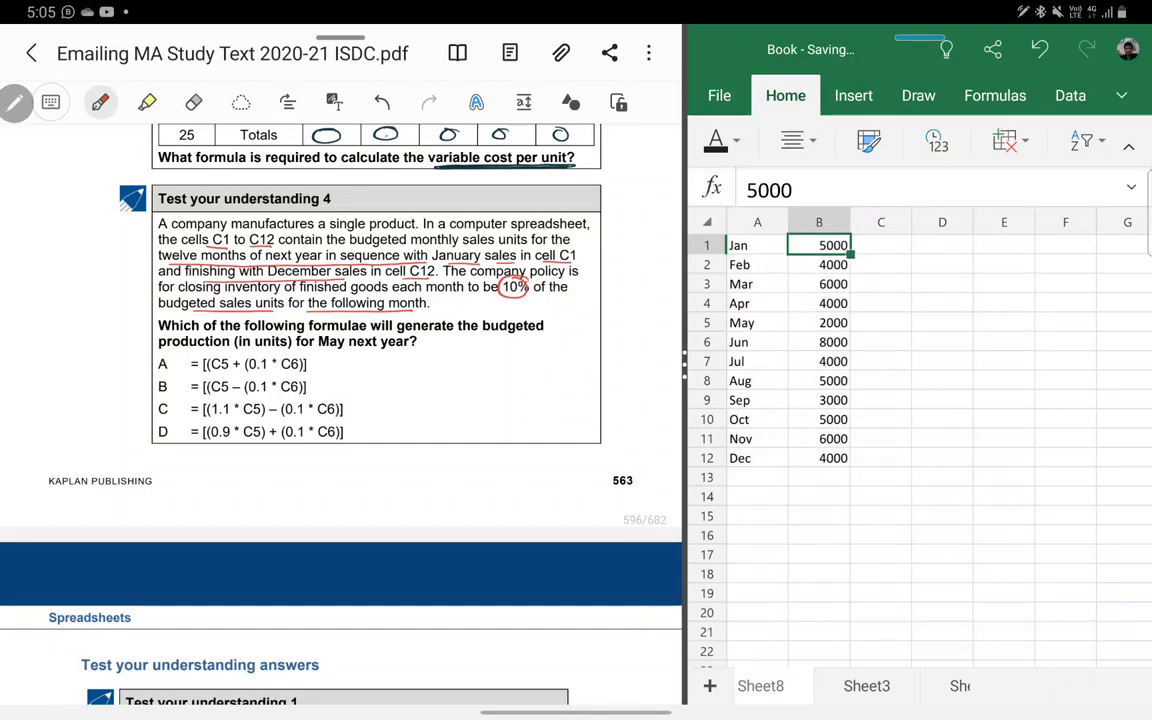
left_click_drag(819, 245, 819, 458)
key("ctrl+c")
left_click(880, 245)
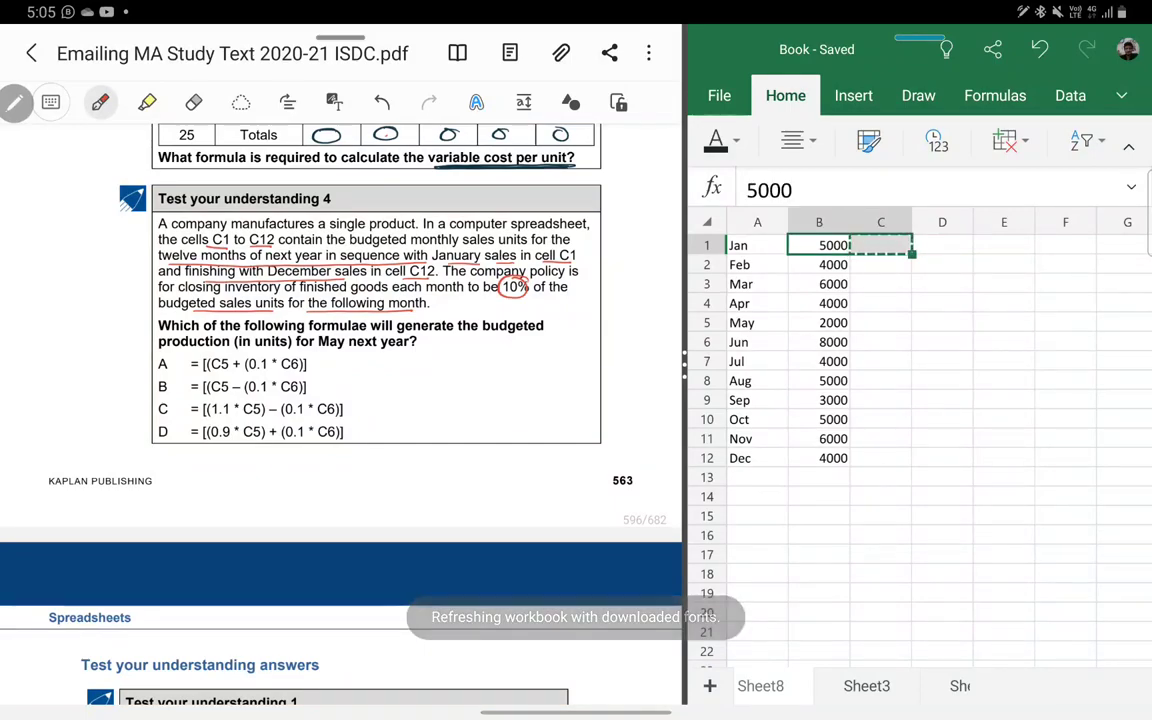
Step: Reselect B1:B12 and paste the sales figures into C1:C12
left_click(819, 264)
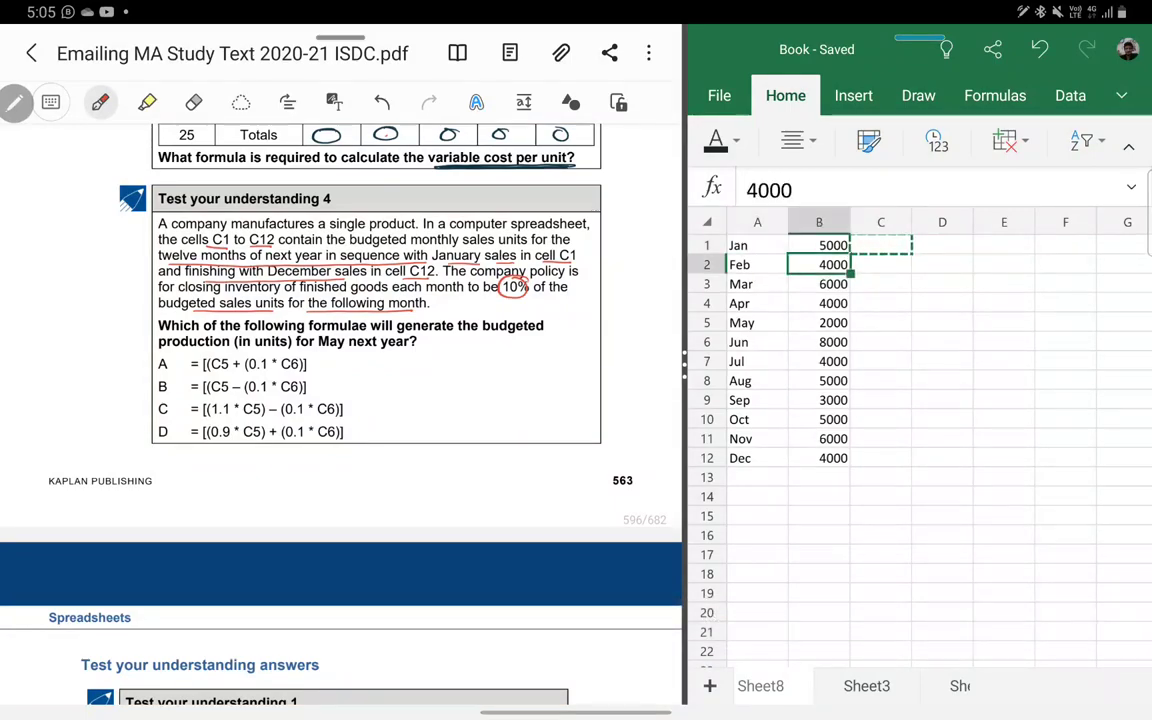
left_click_drag(819, 245, 819, 458)
key("ctrl+c")
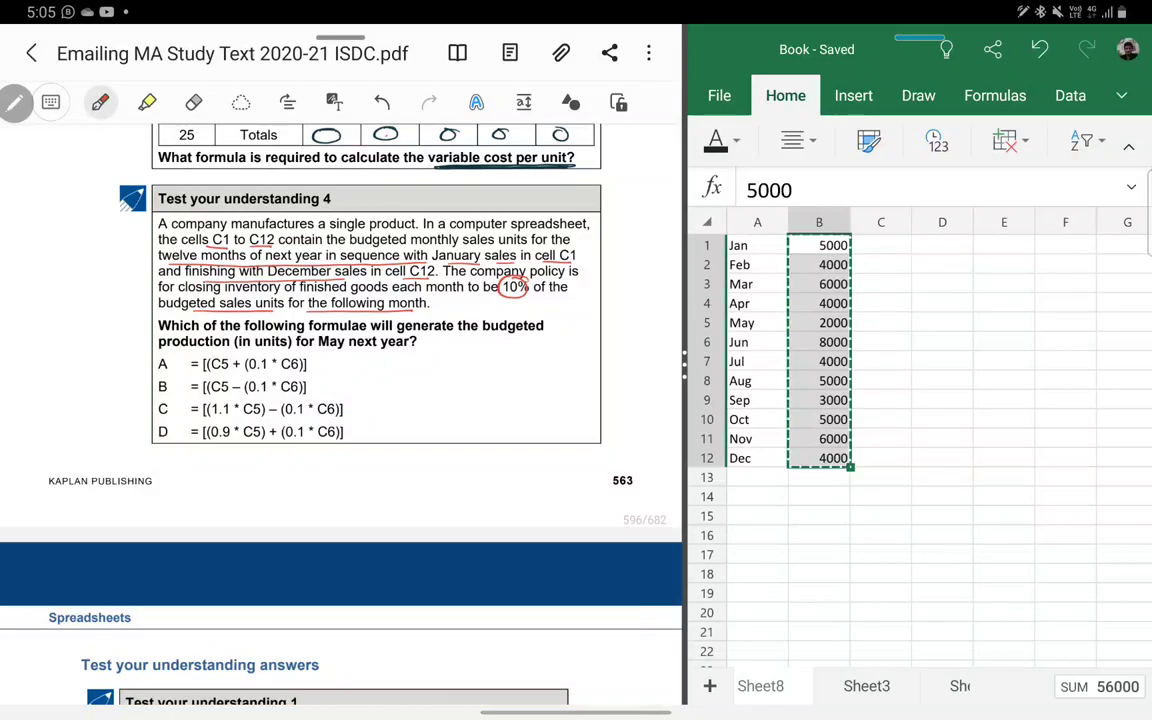
left_click(880, 245)
key("ctrl+v")
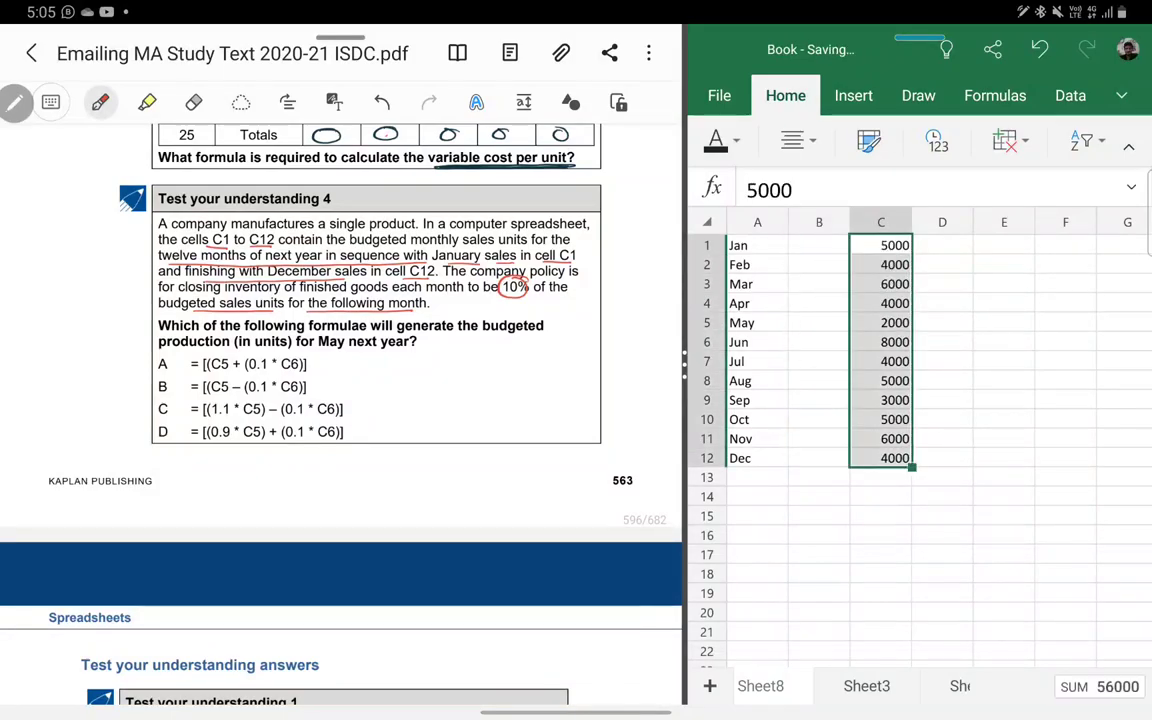
left_click(942, 245)
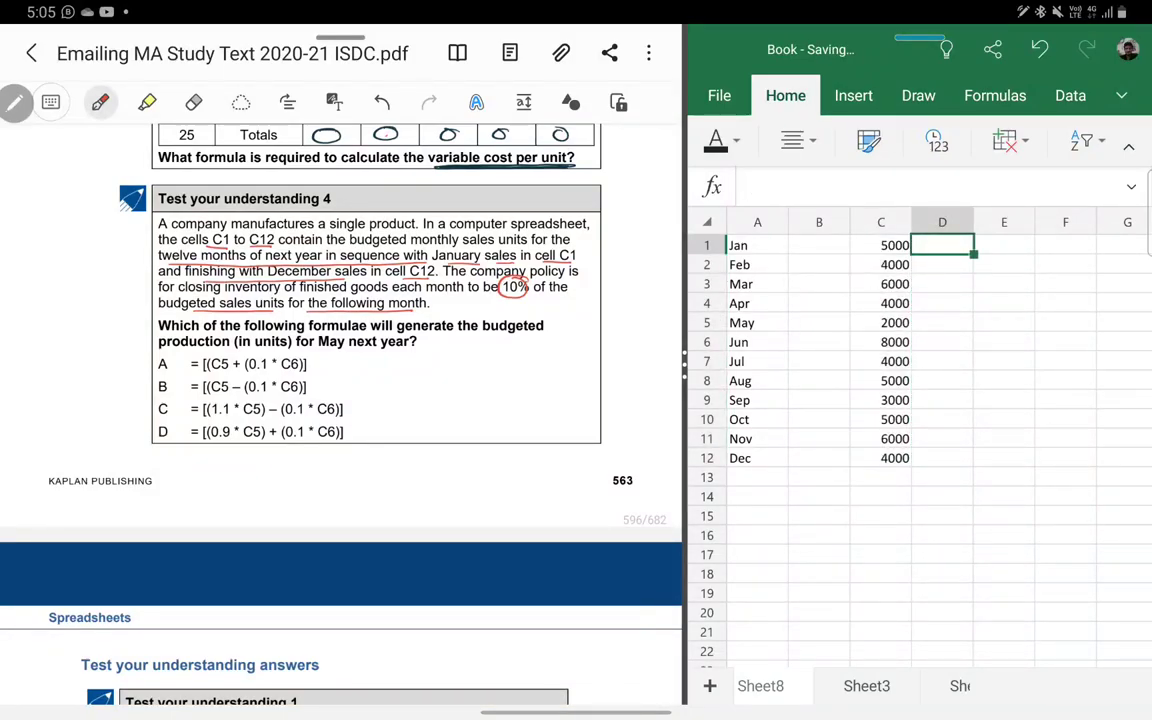
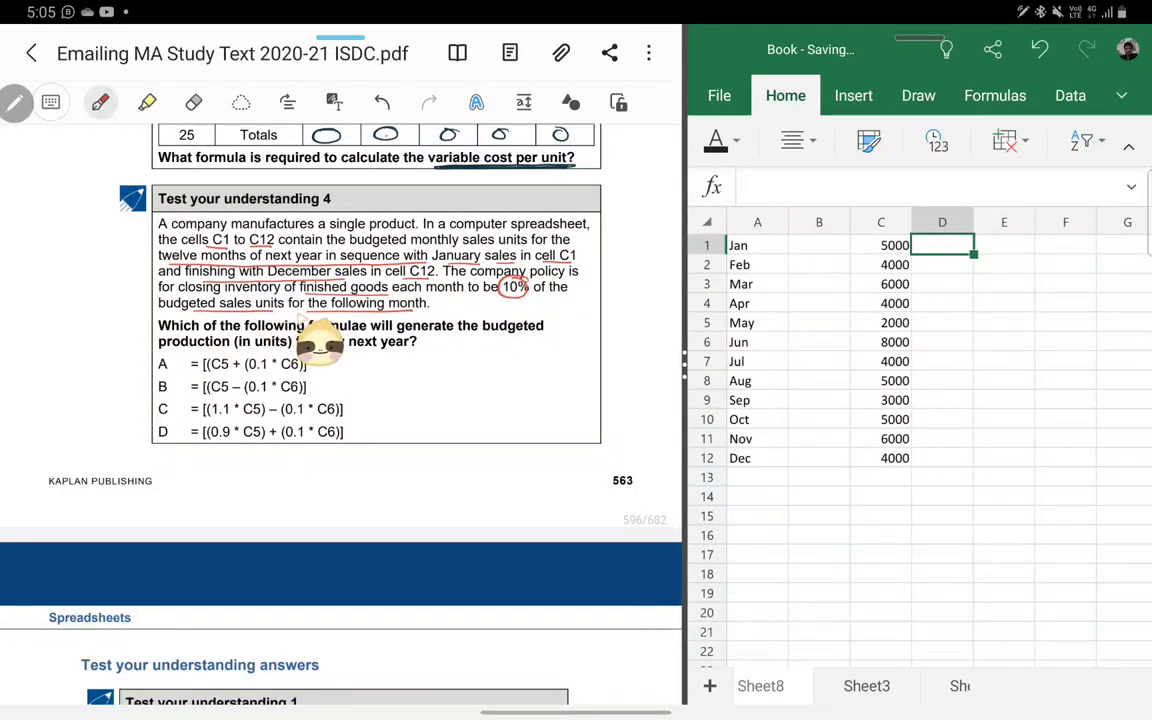
Step: Check March's 6000 sales figure and February's row in the Excel sales table
left_click(880, 284)
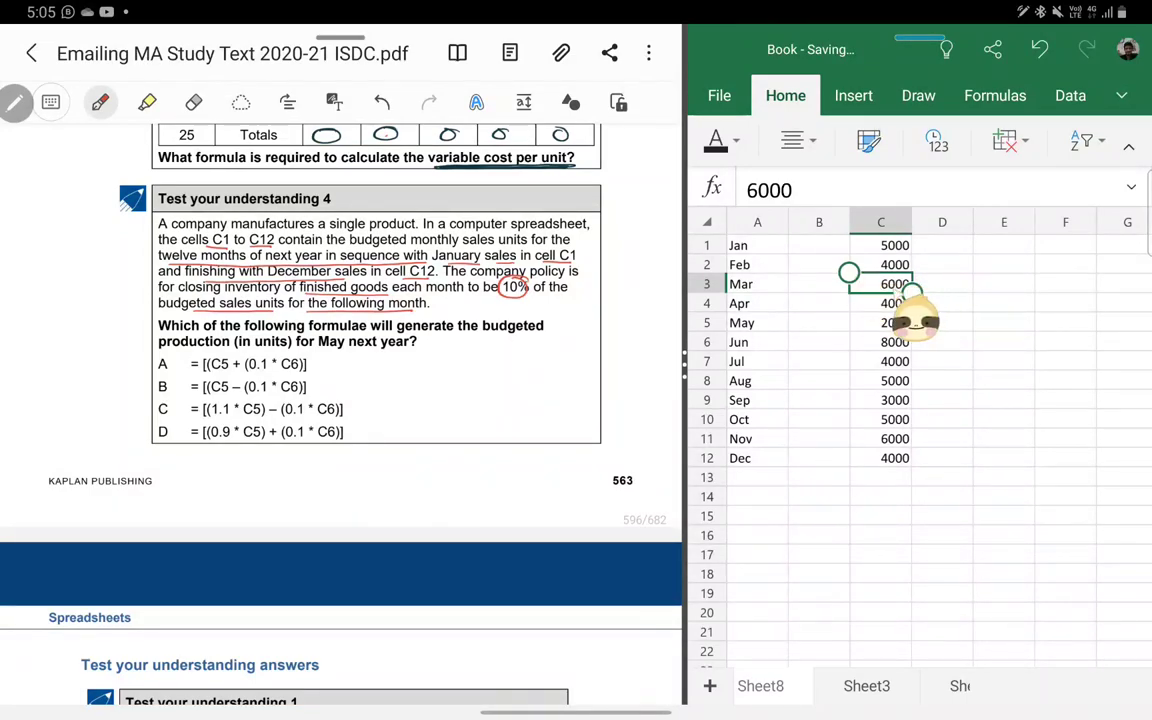
left_click(757, 264)
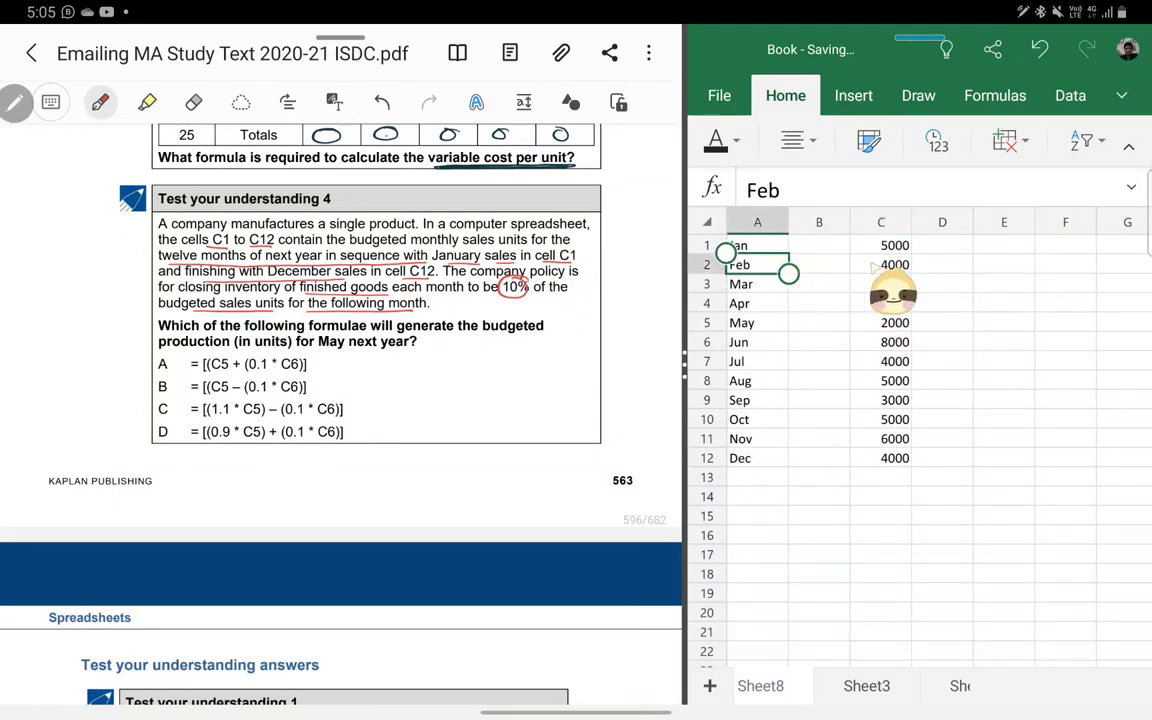
left_click(942, 264)
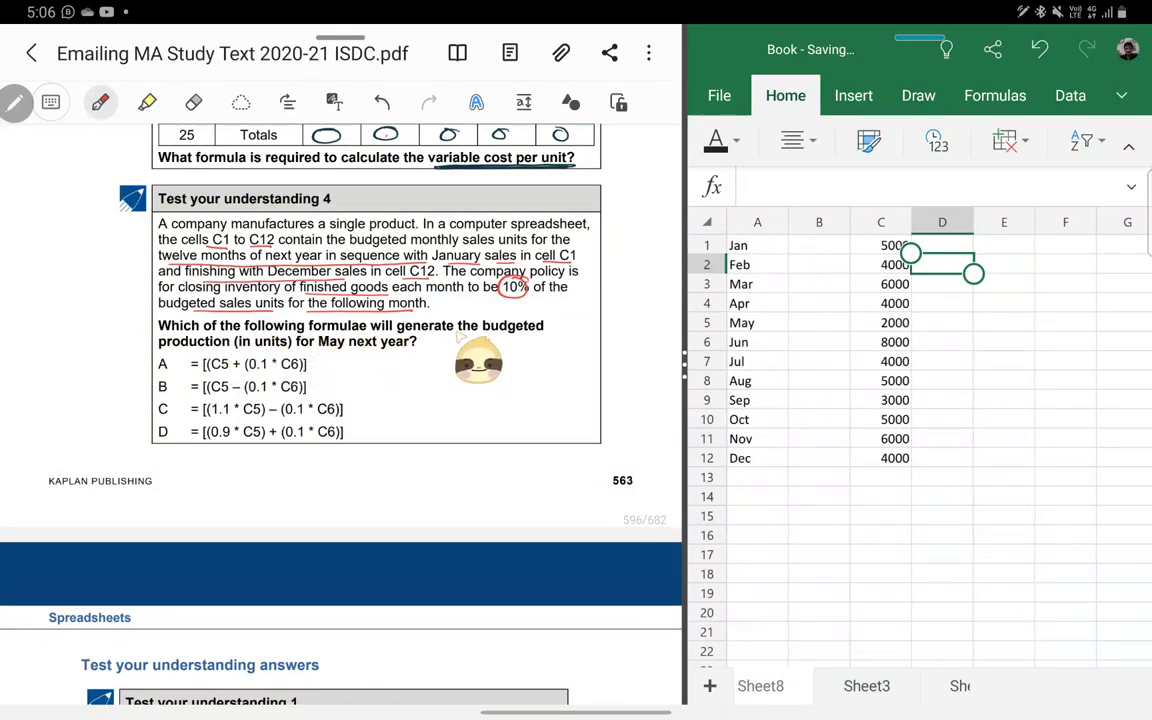
Step: Underline 'production (in units)' and 'generate the budgeted' in the question with the red pen
left_click_drag(158, 349, 288, 349)
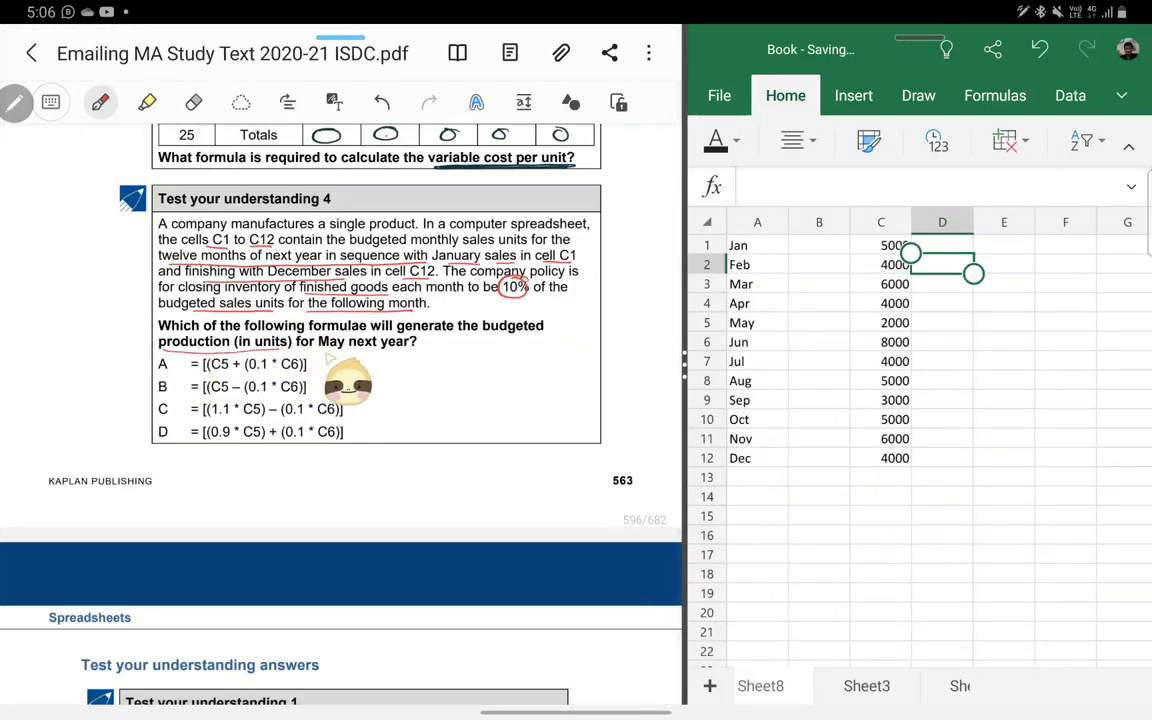
left_click_drag(397, 333, 544, 333)
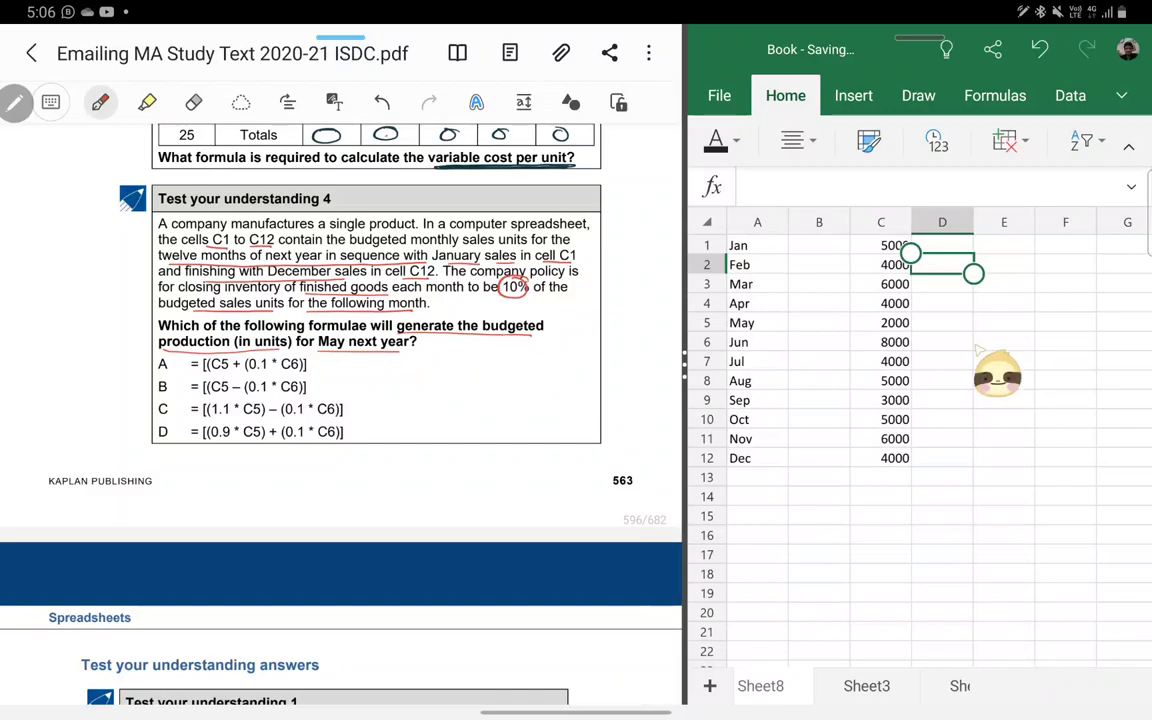
left_click(942, 323)
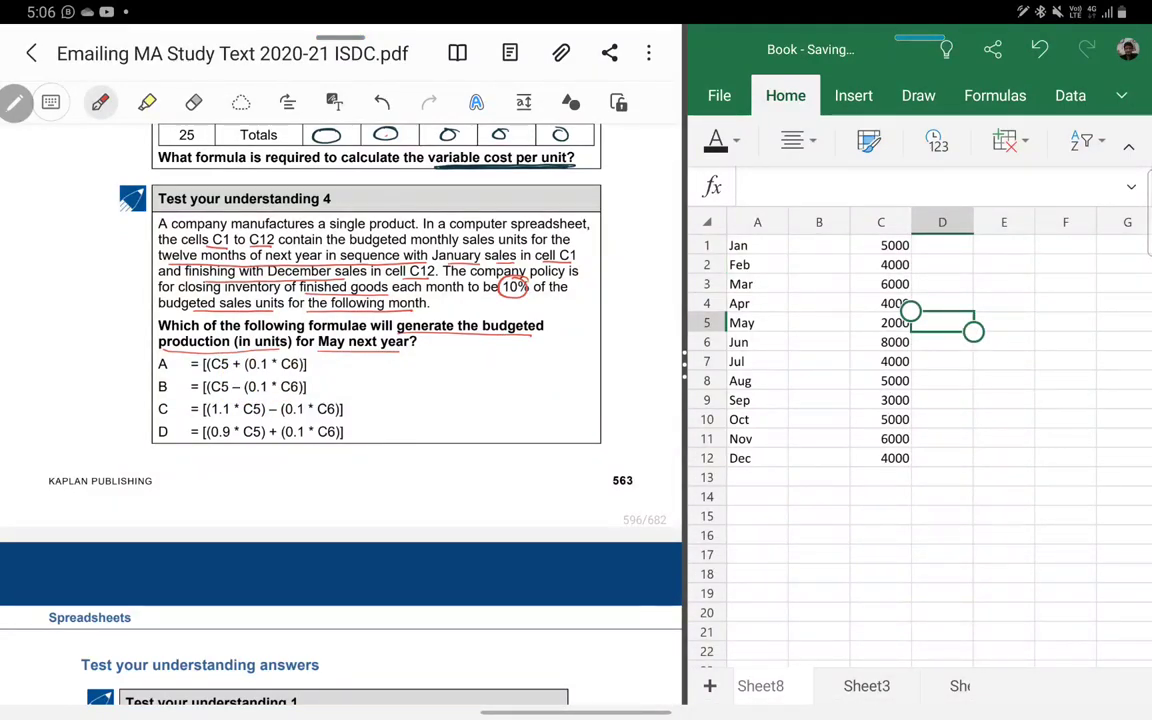
Step: Handwrite 'Sales', '− opng stk' and '+ clsg stk' in red to the right of options A–D
scroll(340, 400, "up", 1)
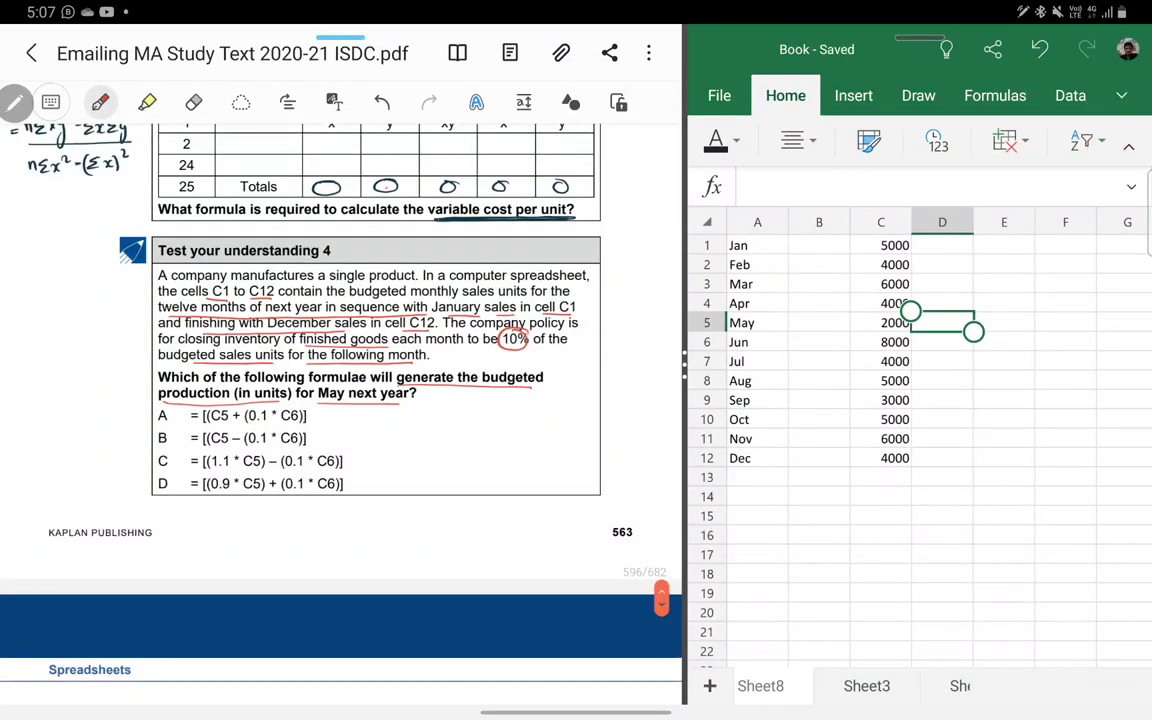
mouse_move(431, 413)
left_mouse_down()
mouse_move(426, 425)
mouse_move(455, 425)
mouse_move(418, 449)
left_mouse_up()
left_click(435, 450)
mouse_move(428, 444)
left_mouse_down()
mouse_move(452, 460)
mouse_move(484, 452)
left_mouse_up()
left_click_drag(416, 477, 424, 477)
left_click_drag(420, 473, 420, 481)
left_click_drag(431, 480, 481, 484)
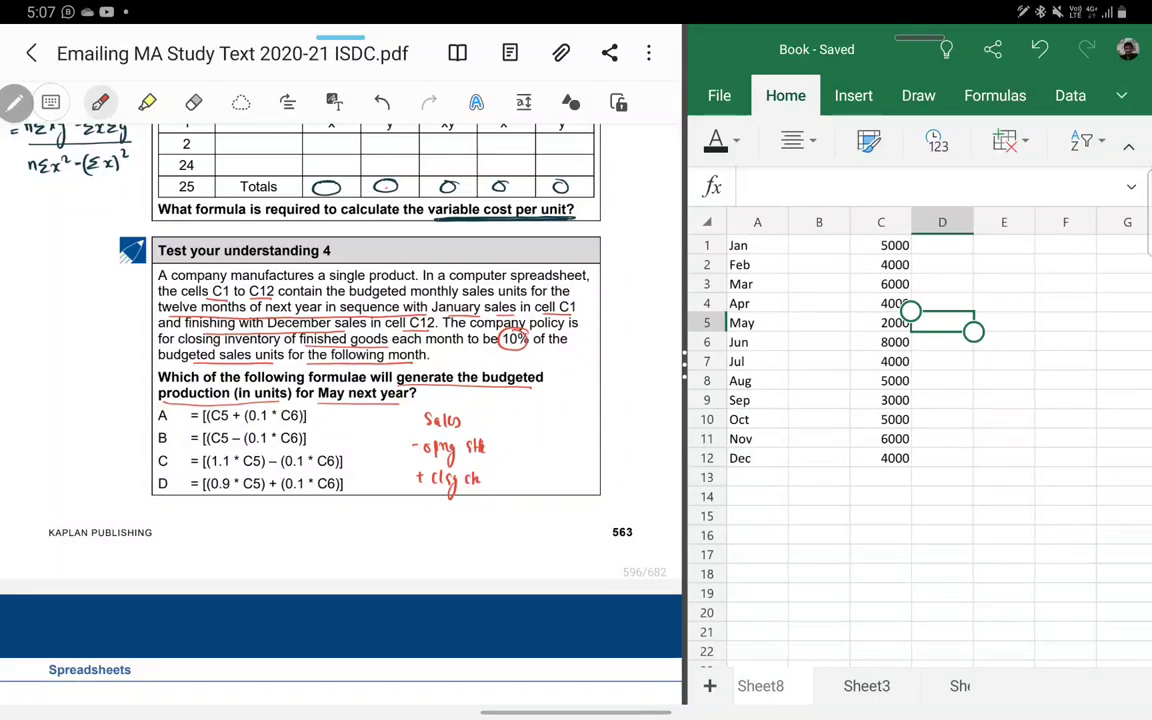
left_click(953, 326)
scroll(376, 400, "up", 4)
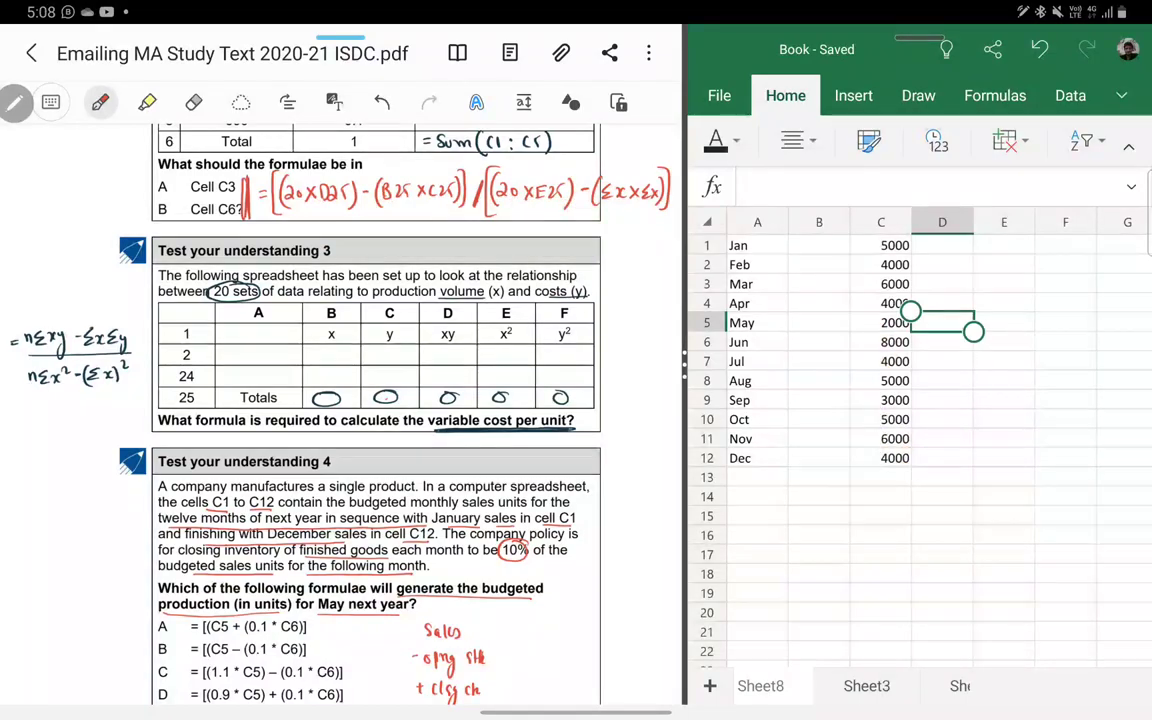
scroll(340, 400, "down", 5)
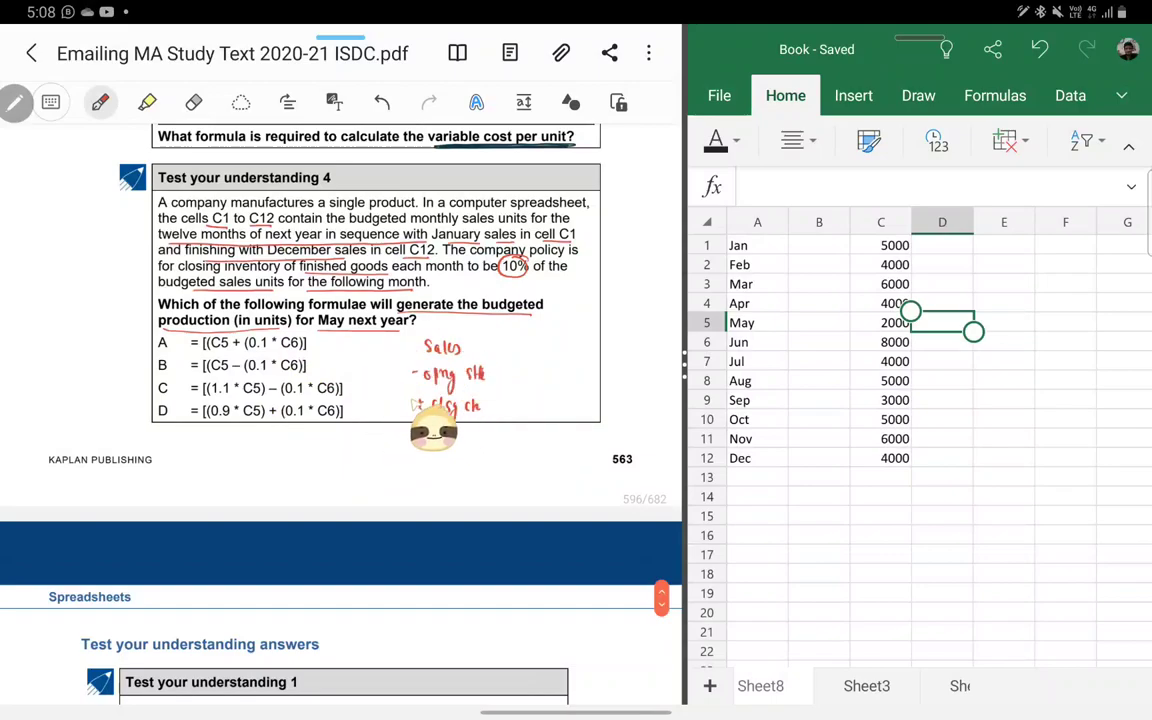
left_click_drag(462, 400, 480, 405)
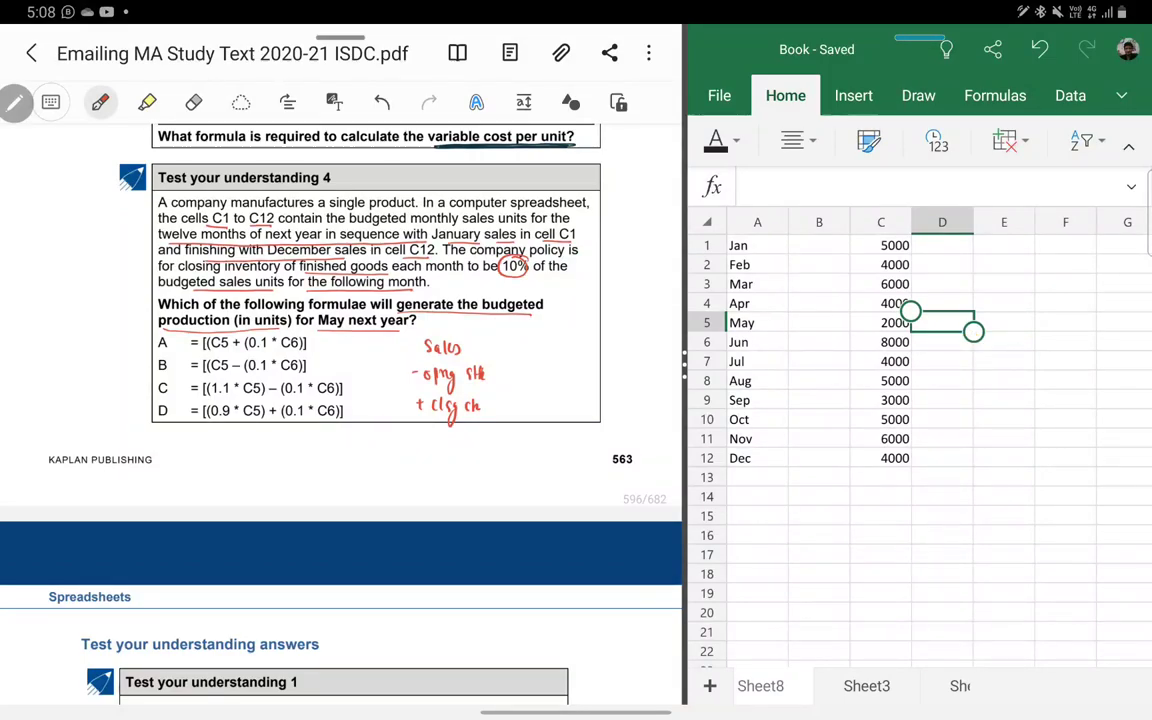
left_click(885, 324)
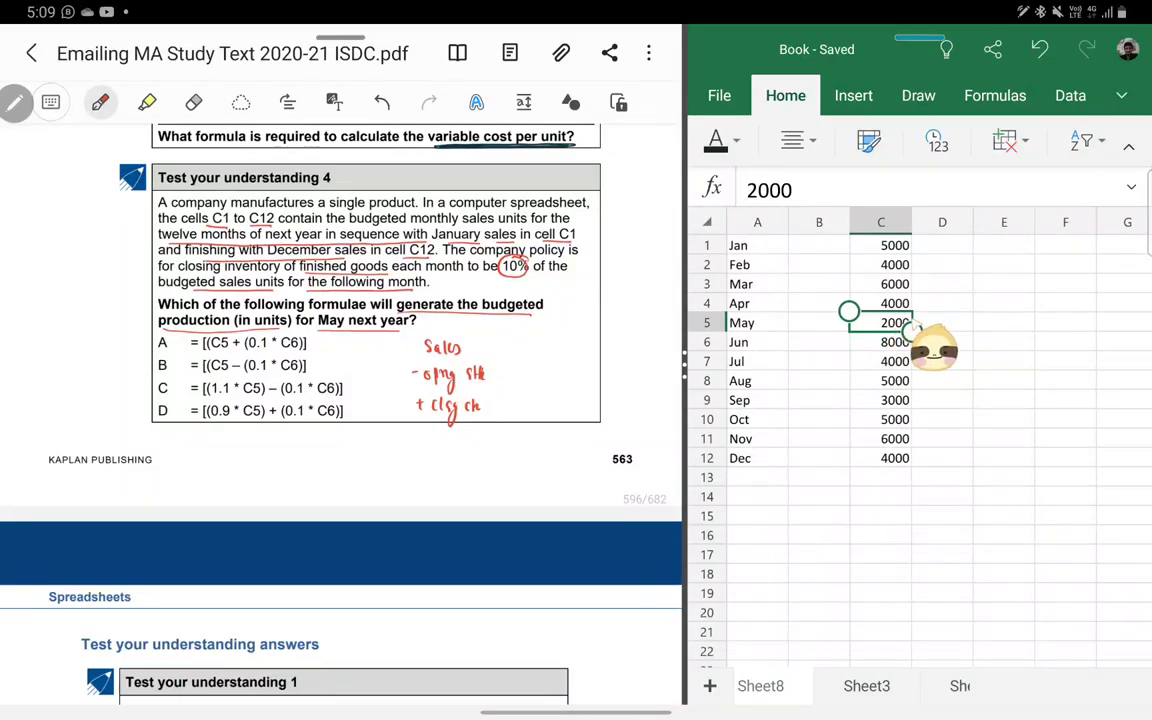
left_click(942, 303)
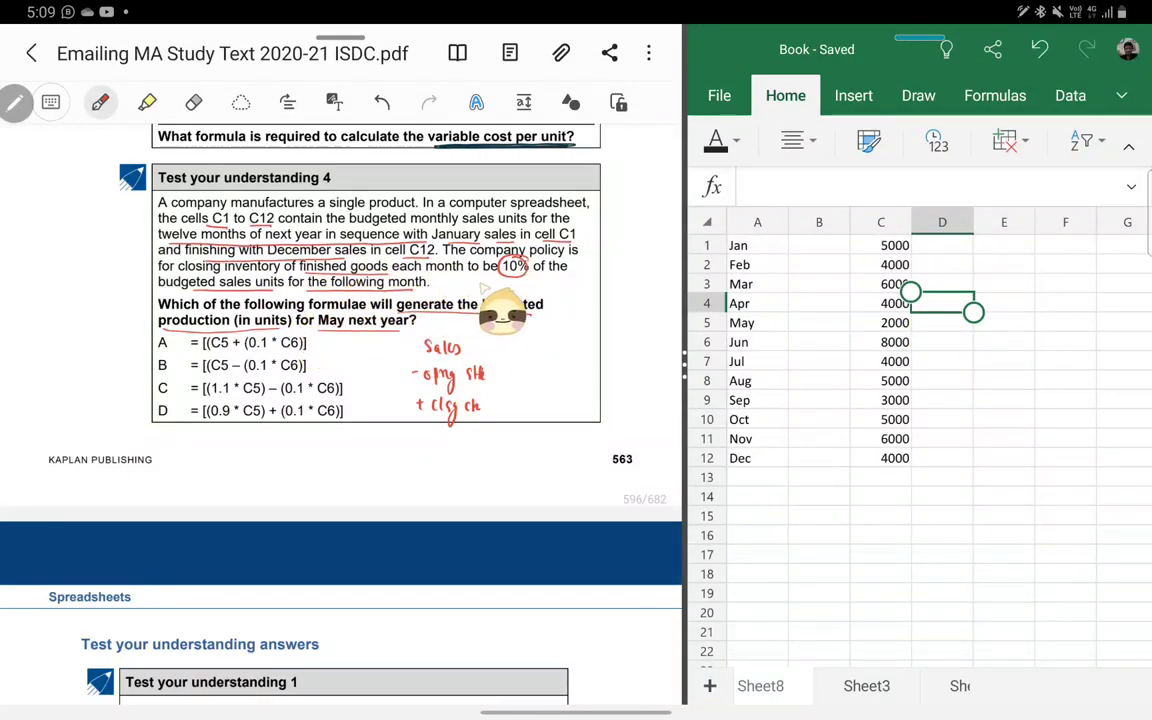
left_click(942, 304)
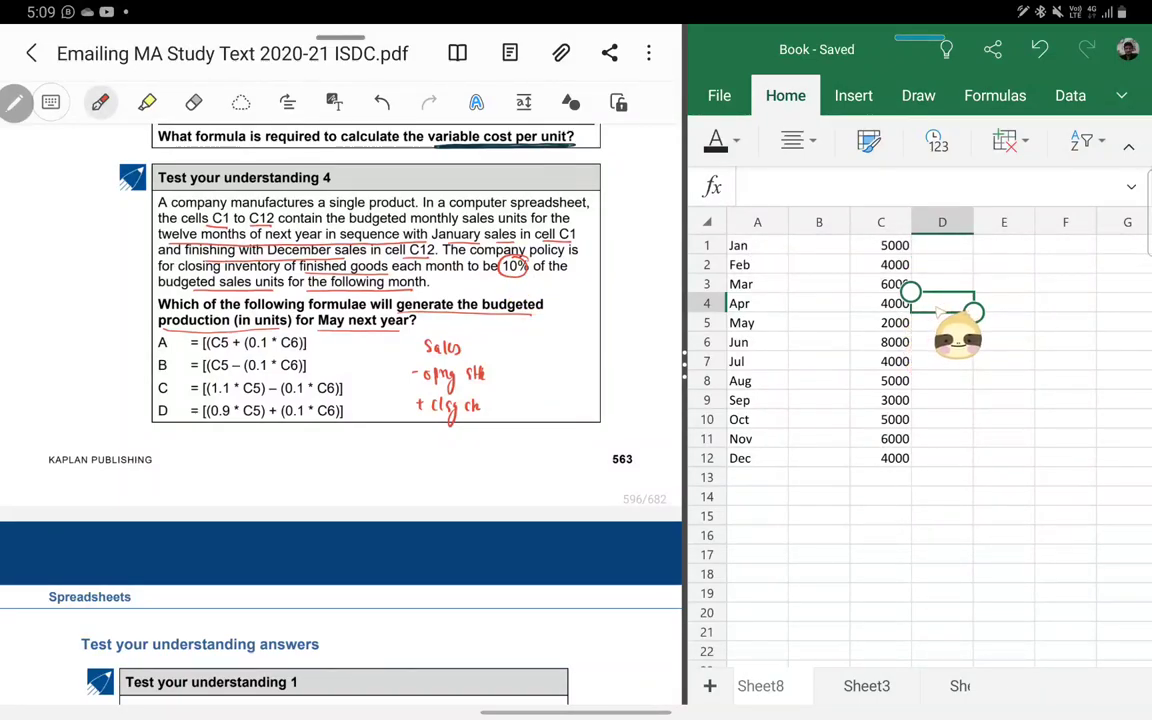
left_click(943, 324)
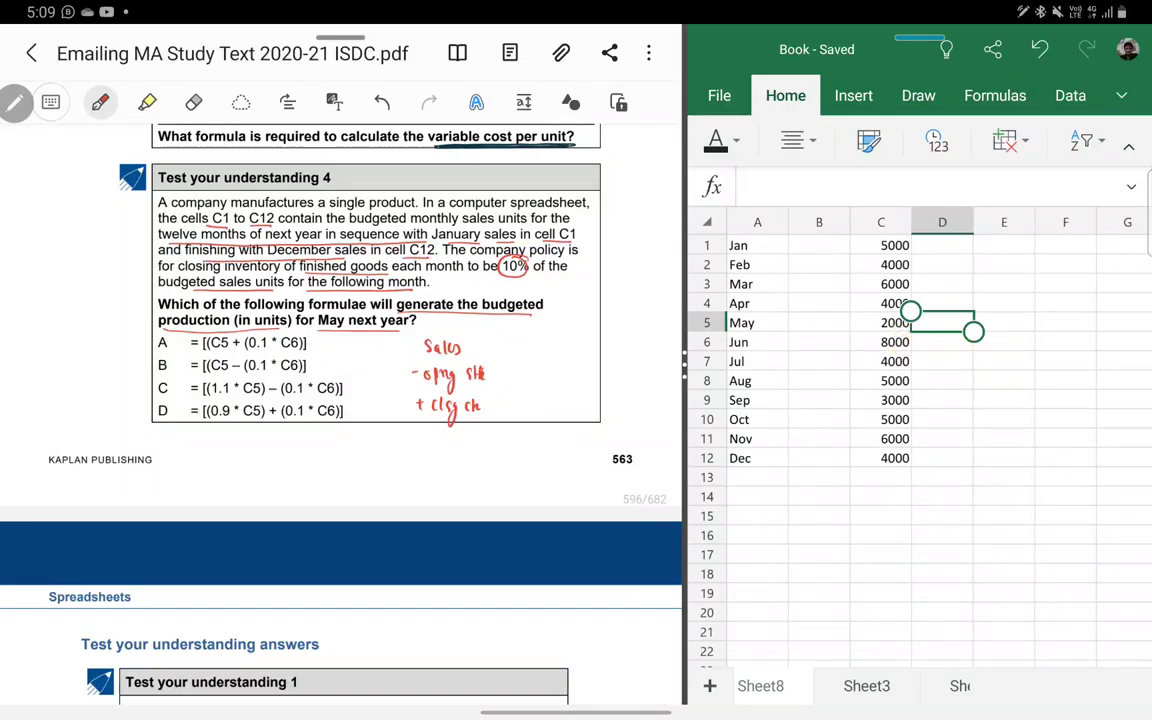
left_click(895, 325)
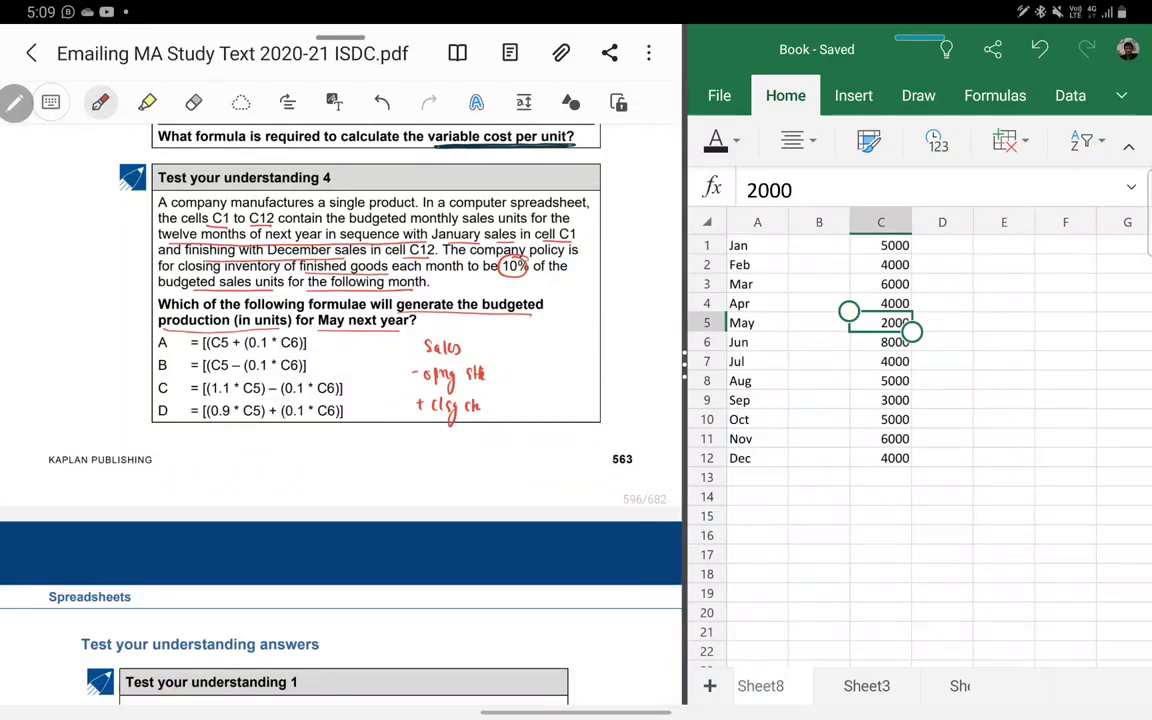
left_click(942, 323)
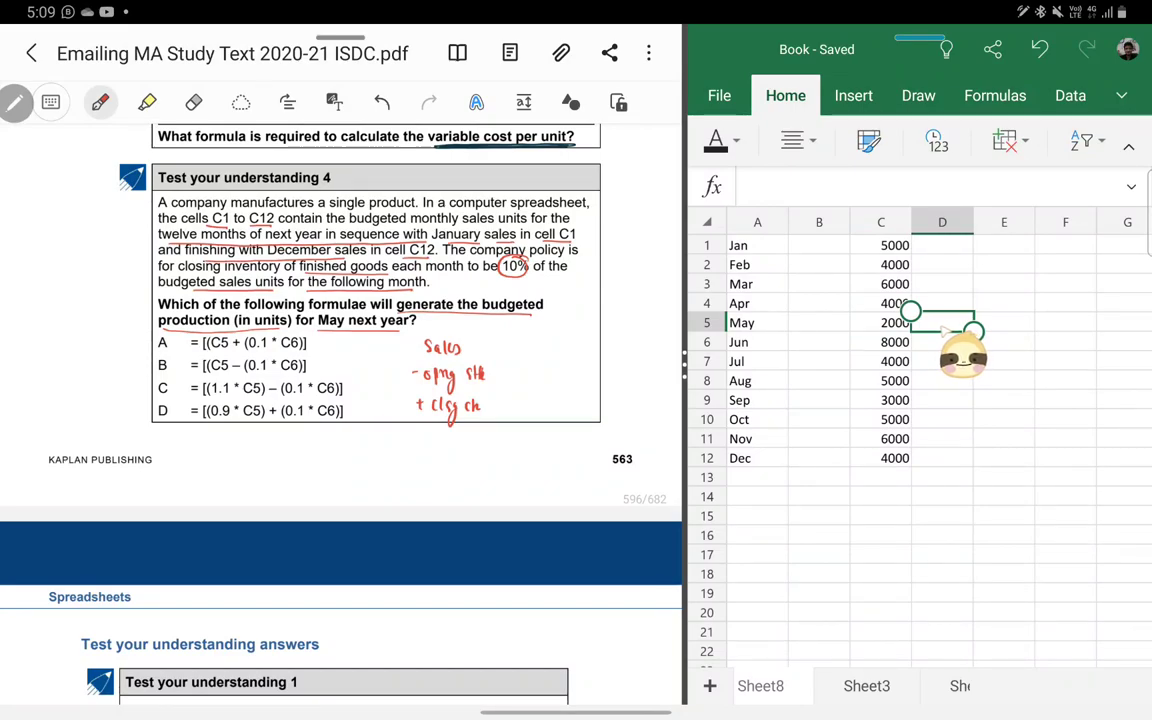
left_click(880, 323)
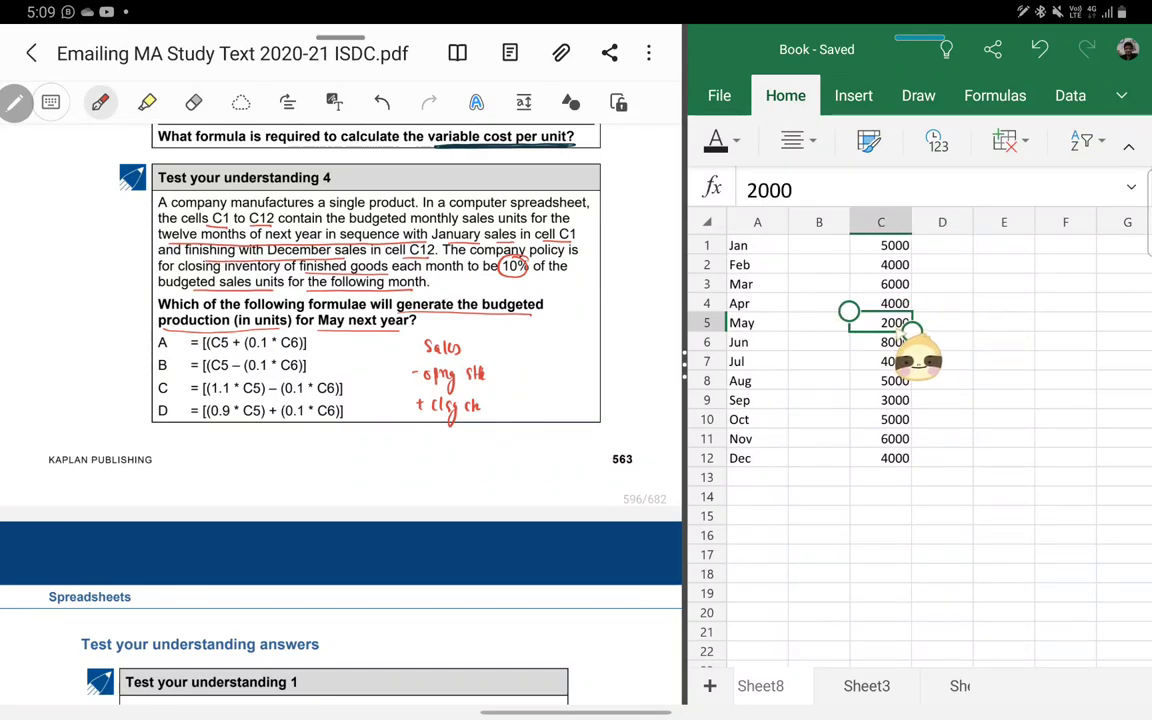
Step: Draft 'C5 − (D4 × C5) + C6' below the question, then erase the stray D4
mouse_move(197, 451)
left_mouse_down()
mouse_move(193, 464)
mouse_move(206, 465)
left_mouse_up()
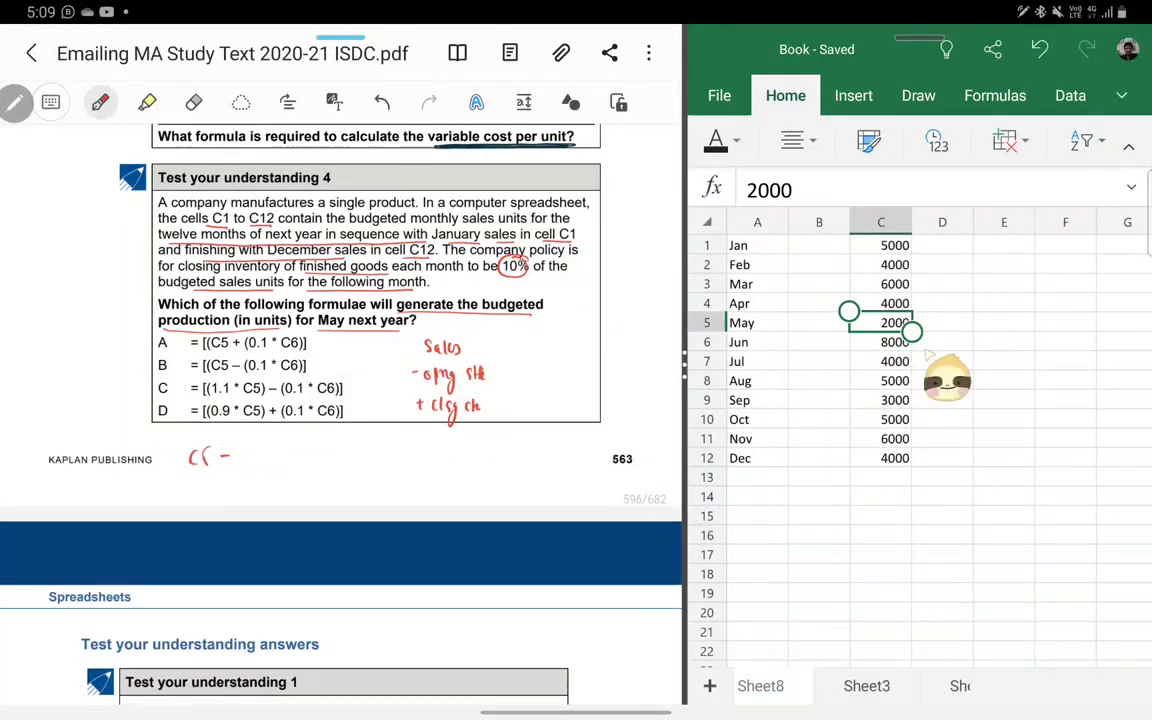
left_click(942, 304)
left_click_drag(245, 444, 242, 476)
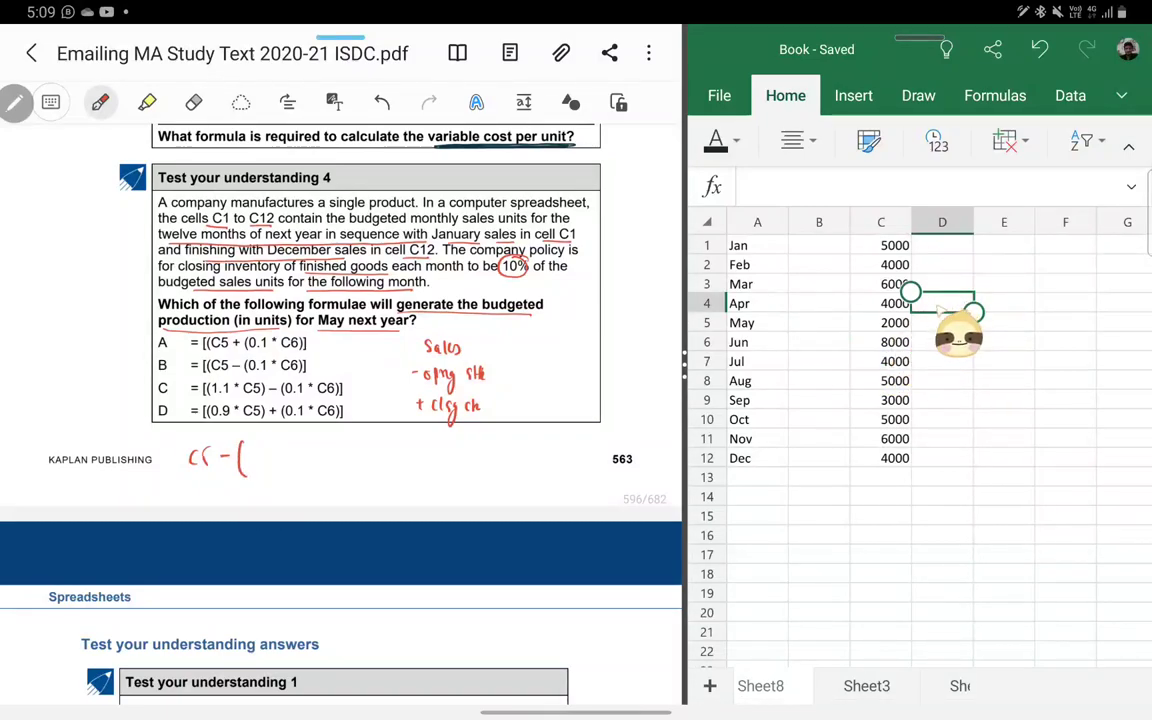
mouse_move(257, 447)
left_mouse_down()
mouse_move(258, 464)
mouse_move(272, 466)
left_mouse_up()
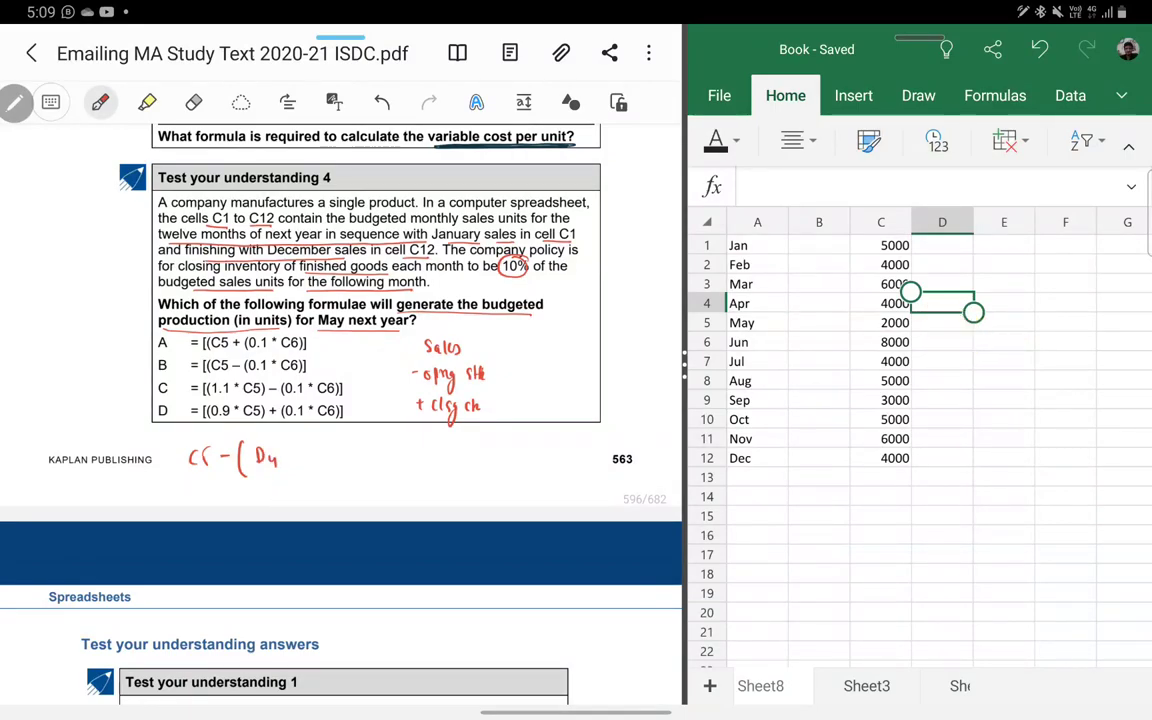
left_click_drag(289, 451, 298, 464)
left_click_drag(298, 451, 289, 464)
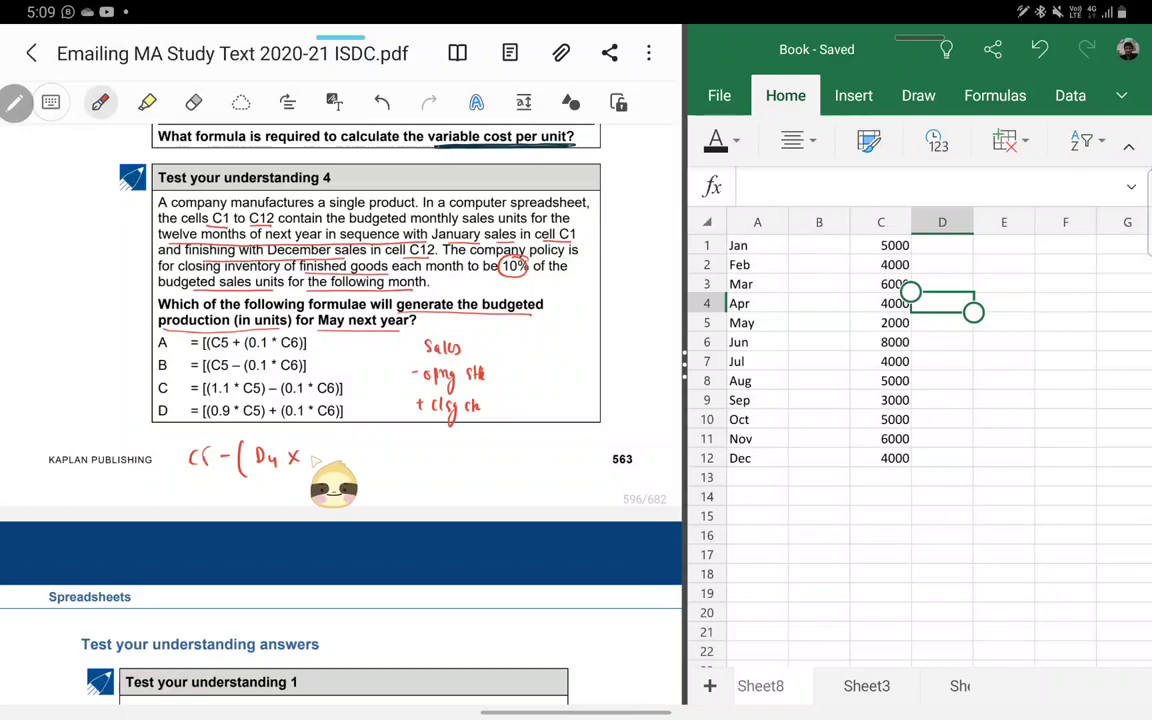
mouse_move(318, 450)
left_mouse_down()
mouse_move(315, 468)
mouse_move(332, 478)
left_mouse_up()
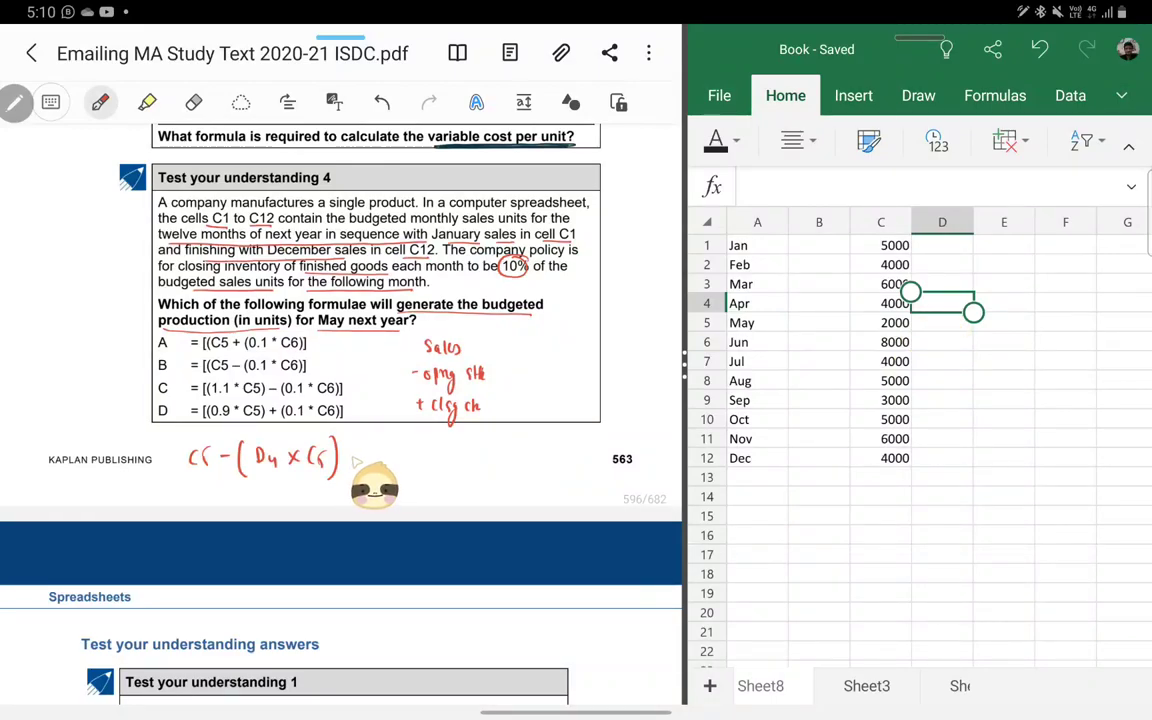
left_click_drag(360, 455, 394, 477)
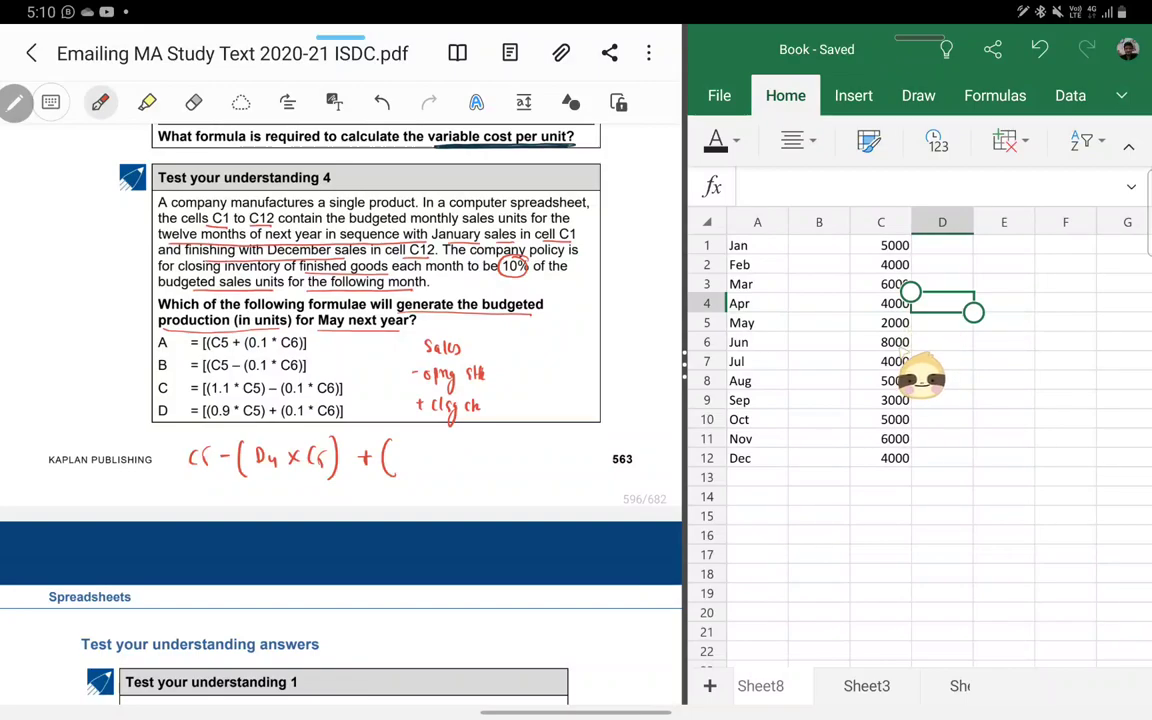
left_click_drag(413, 451, 416, 467)
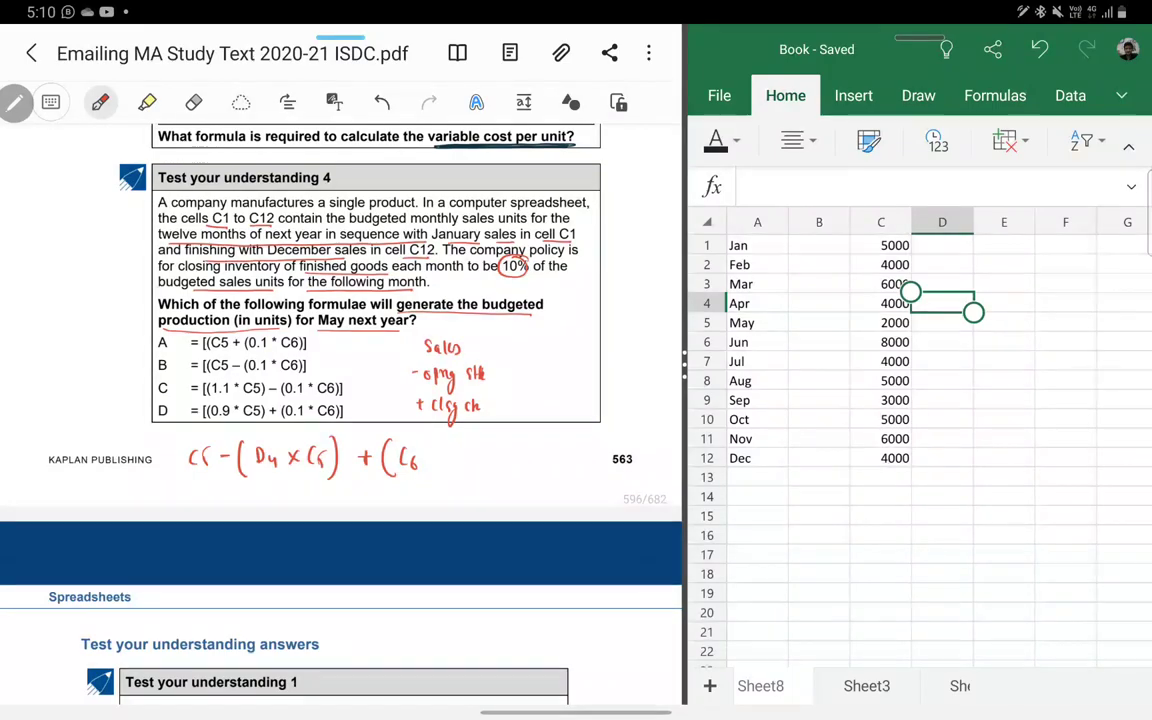
left_click_drag(264, 455, 424, 458)
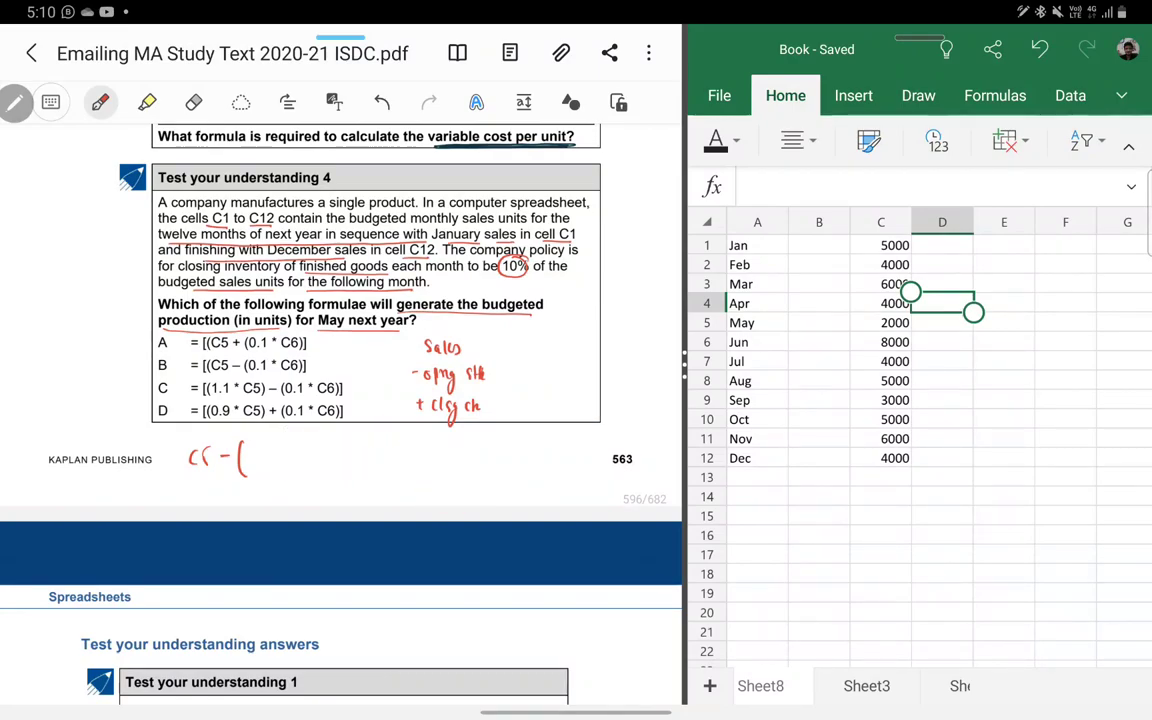
Step: Select May's sales figure of 2000 in the Excel sales table
left_click(942, 323)
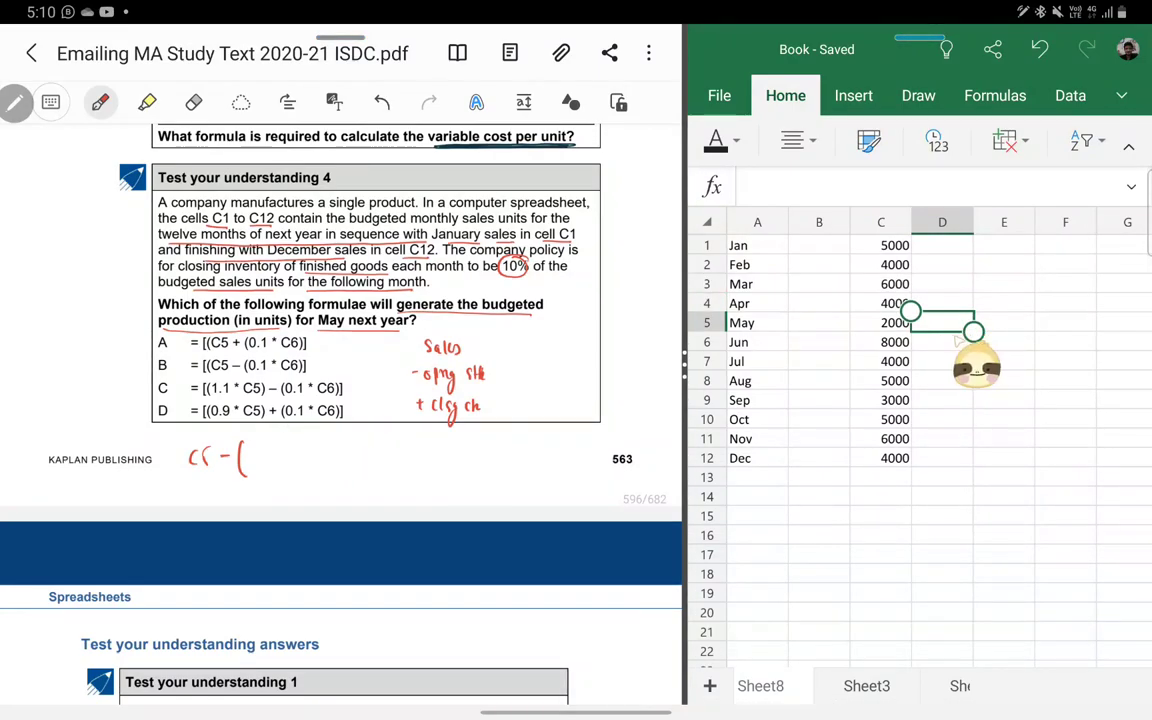
left_click(942, 323)
left_click(895, 323)
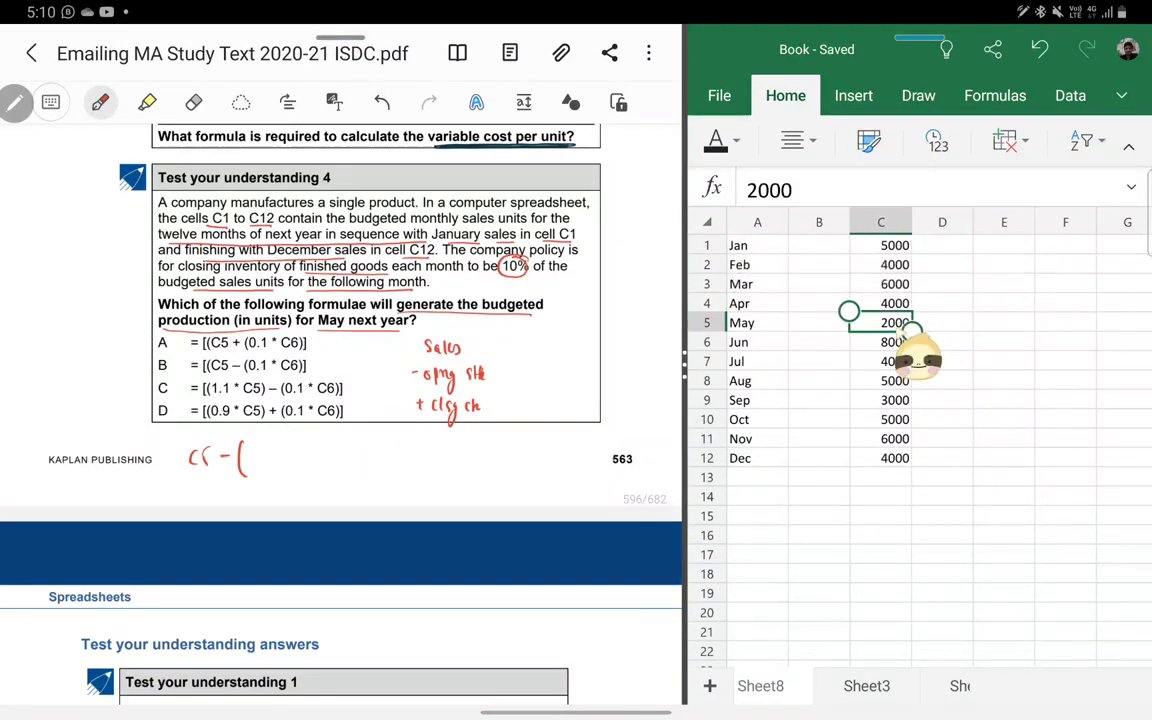
left_click(895, 323)
left_click(895, 361)
left_click(895, 323)
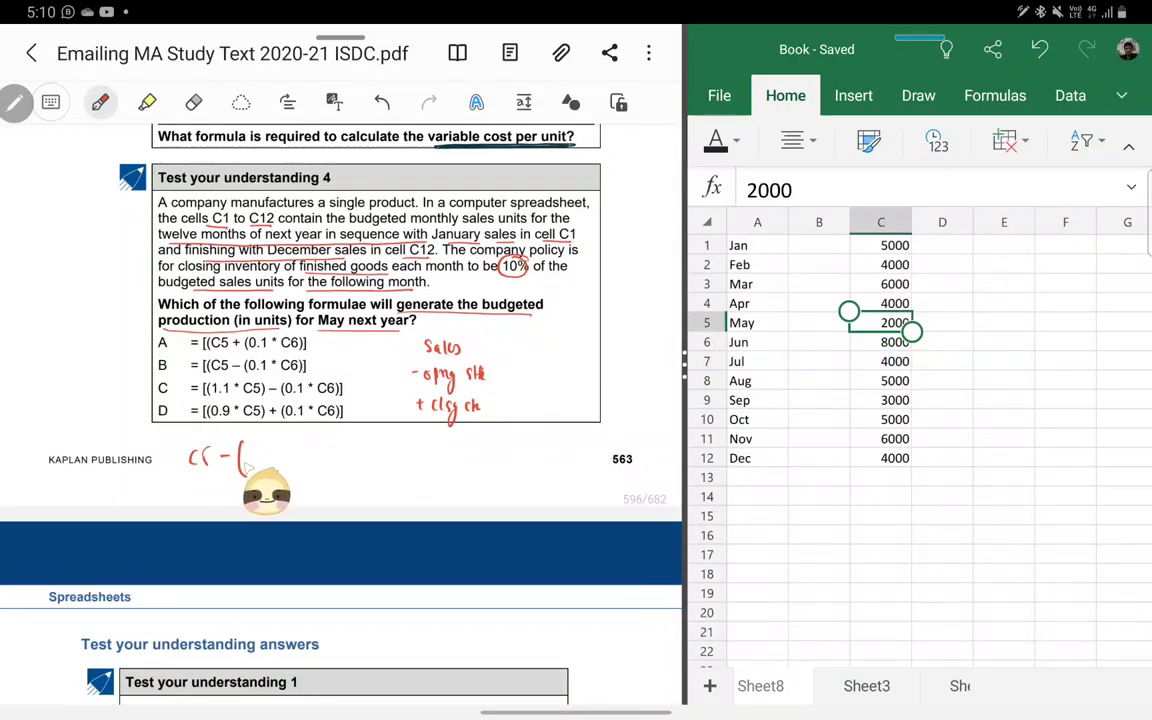
left_click(942, 303)
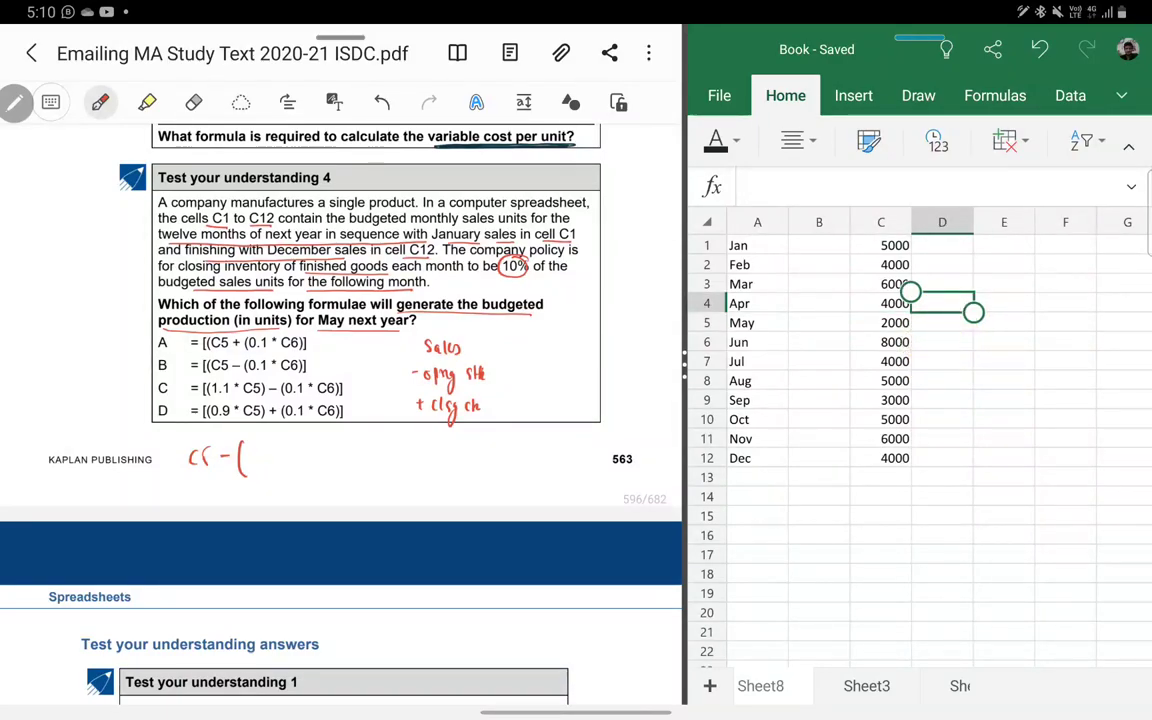
left_click(881, 322)
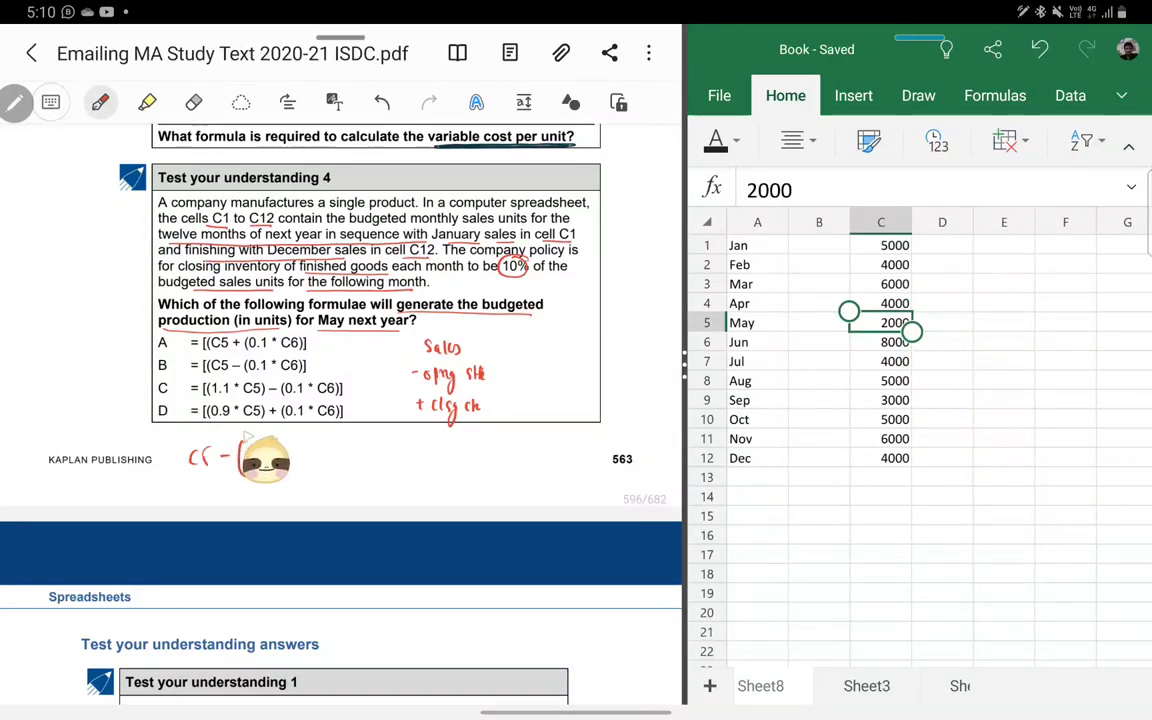
Step: Complete the bracket as (C5 × 10%) and add + (C6 × 10%) after it
left_click_drag(262, 452, 261, 470)
mouse_move(280, 452)
left_mouse_down()
mouse_move(279, 470)
mouse_move(294, 460)
mouse_move(283, 468)
left_mouse_up()
mouse_move(301, 451)
left_mouse_down()
mouse_move(301, 466)
mouse_move(312, 455)
left_mouse_up()
left_click_drag(324, 451, 331, 463)
left_click_drag(337, 443, 339, 472)
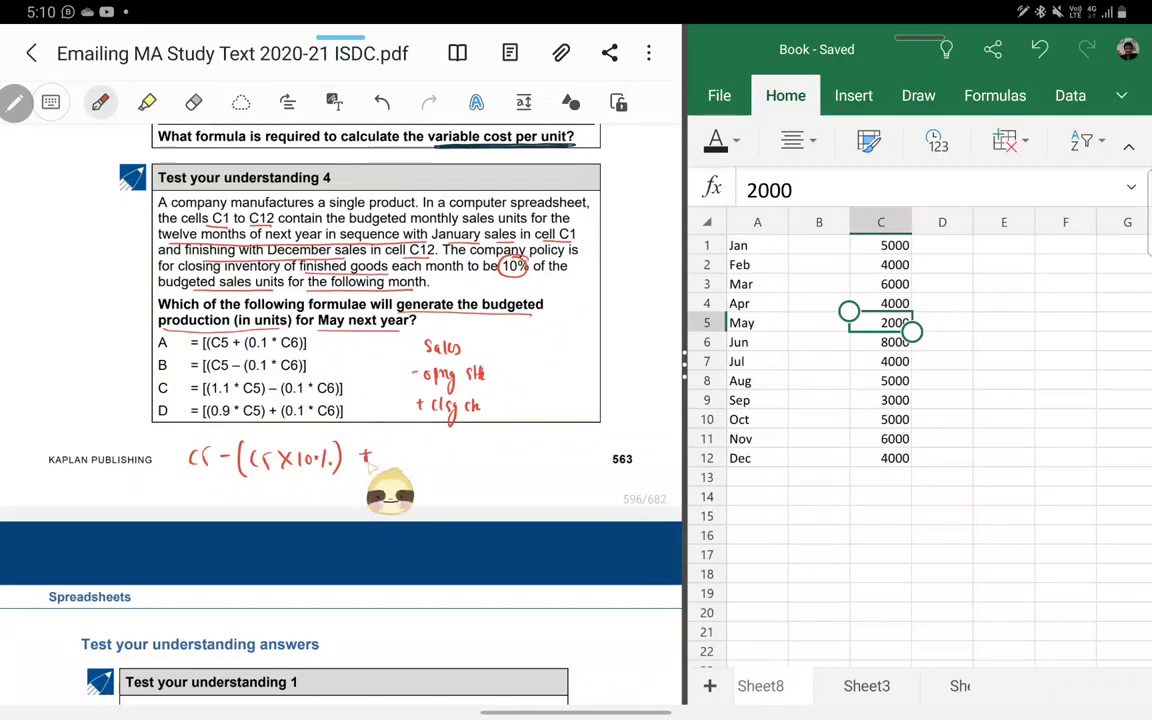
left_click(942, 322)
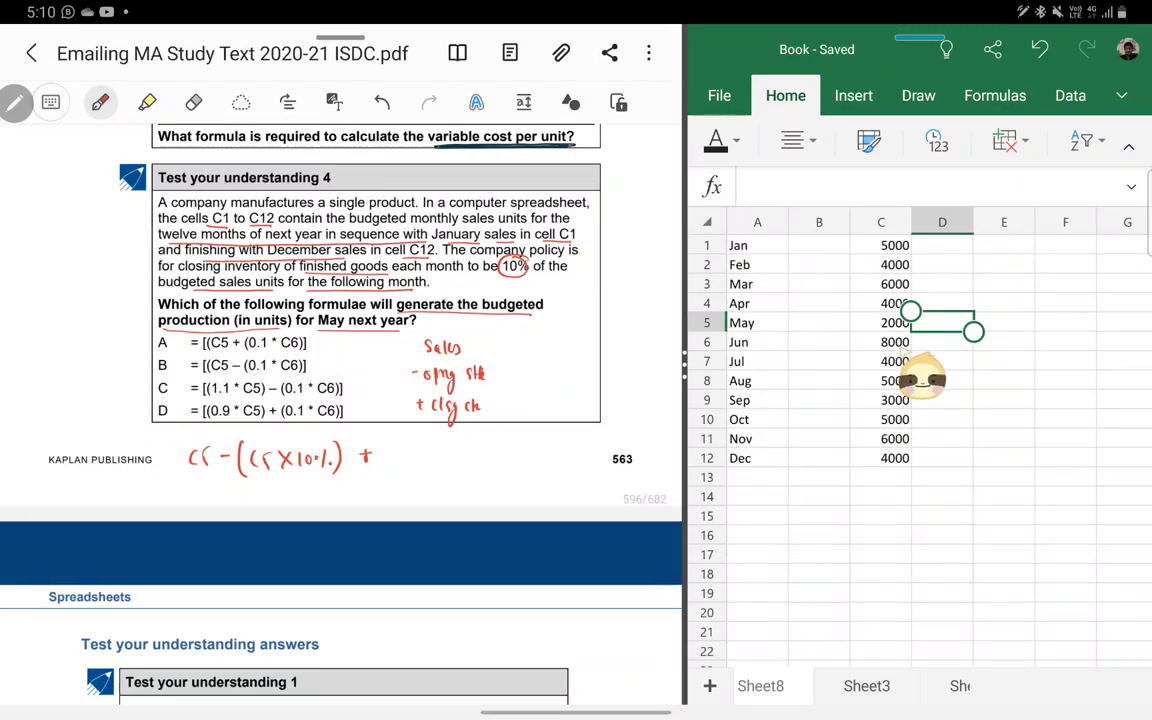
mouse_move(393, 447)
left_mouse_down()
mouse_move(391, 469)
mouse_move(439, 458)
mouse_move(479, 466)
left_mouse_up()
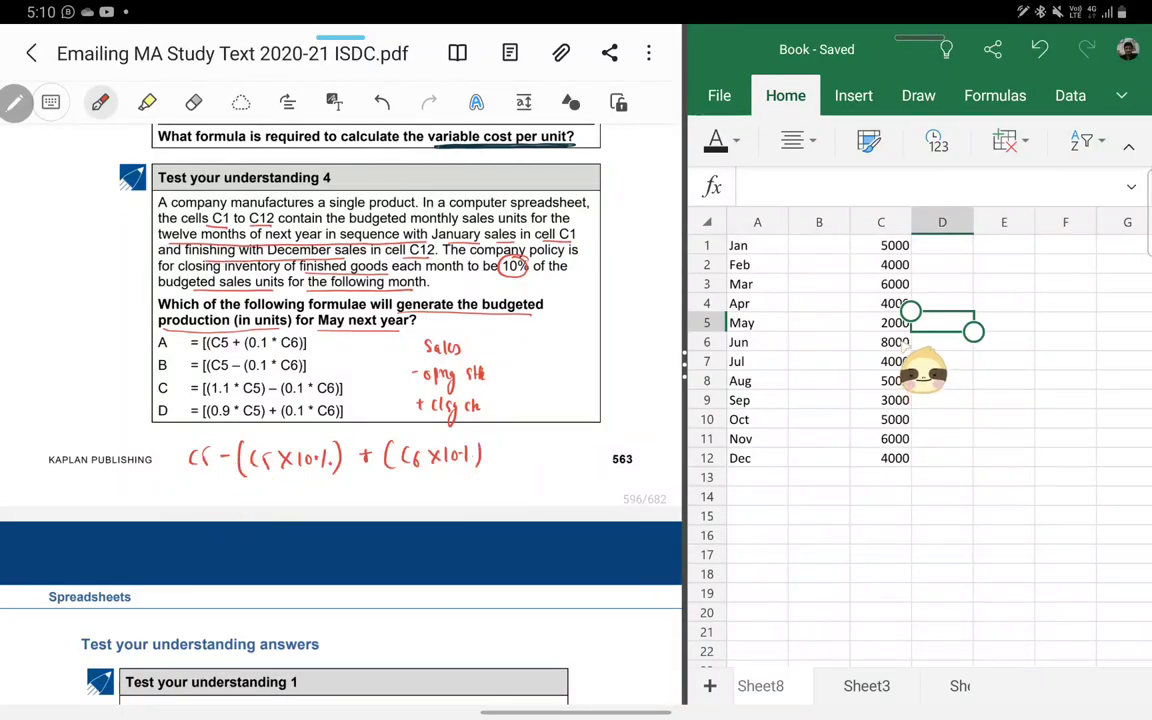
left_click(880, 342)
left_click(880, 323)
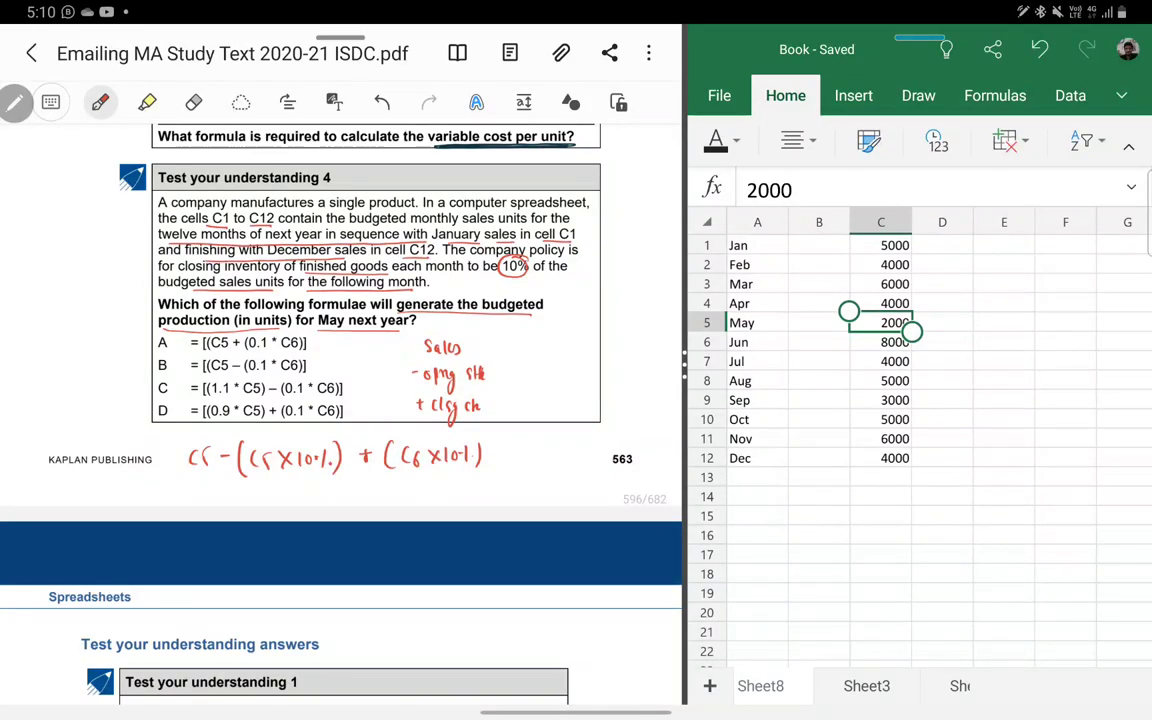
Step: Reselect May's 2000 sales cell, then circle '(0.1 * C6)' in option D and the letter D
left_click(890, 325)
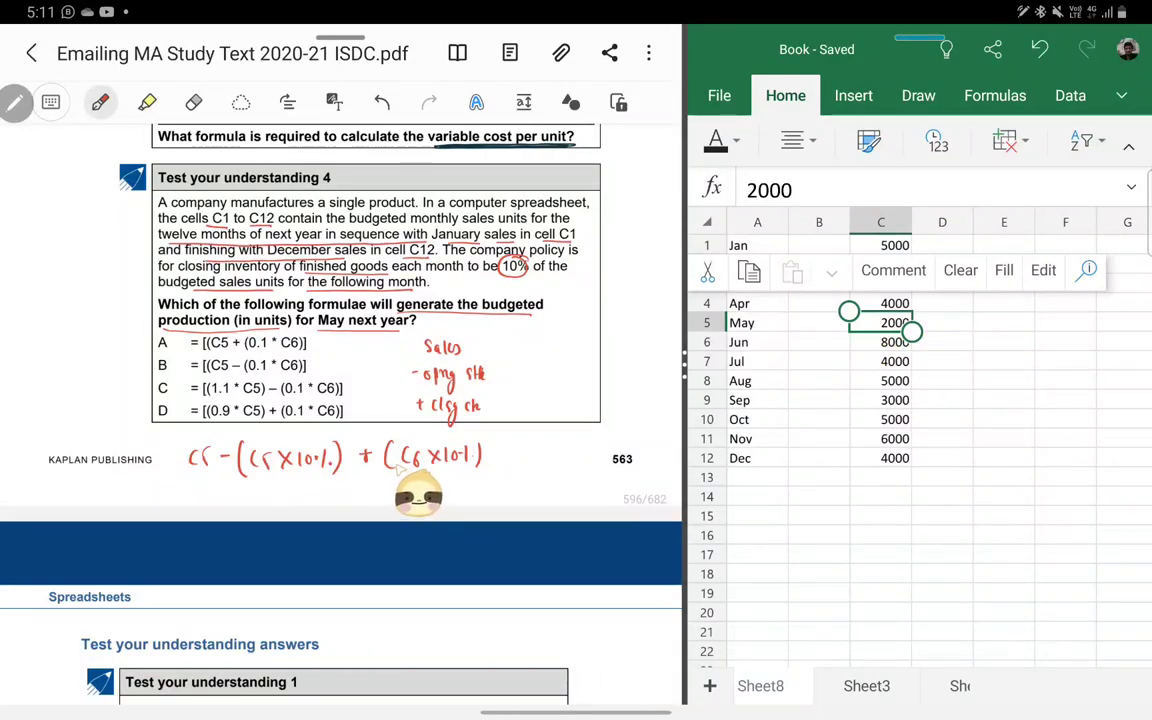
left_click(1004, 400)
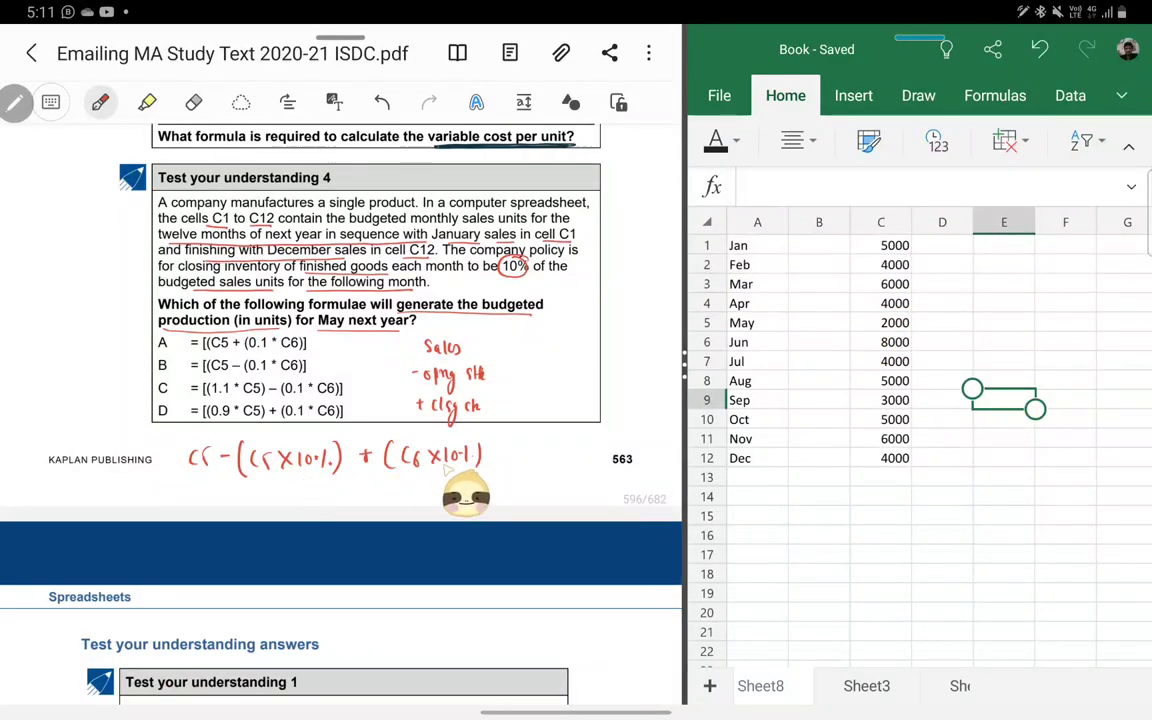
left_click(890, 323)
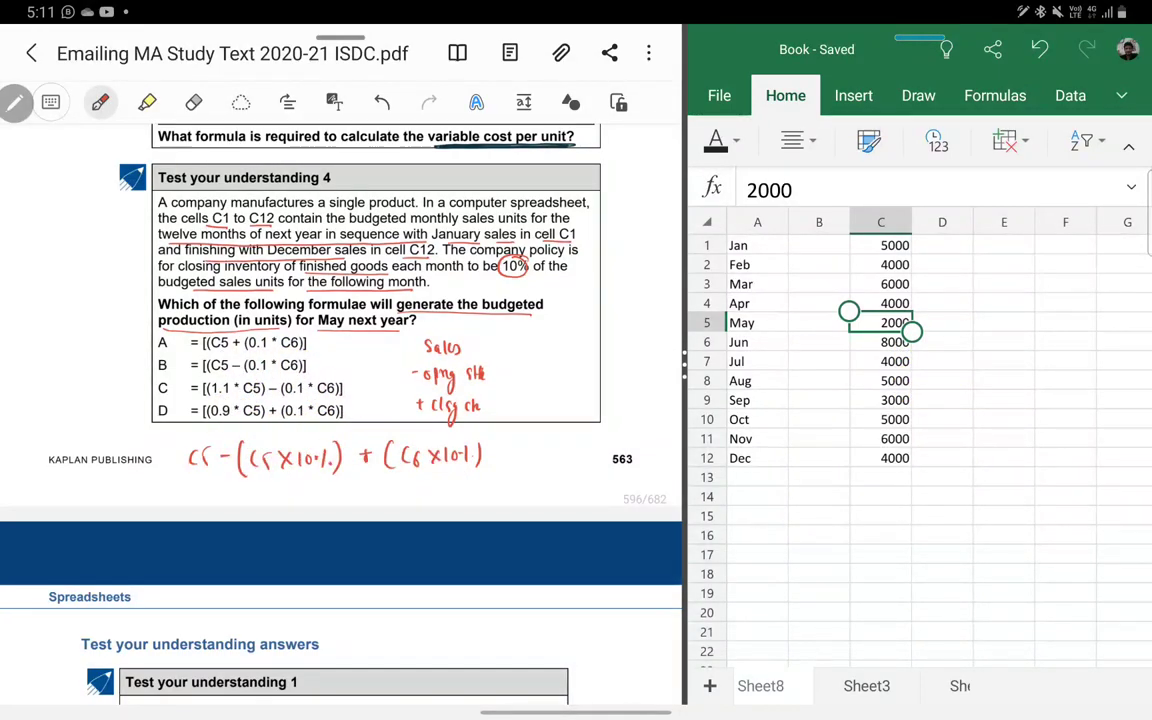
mouse_move(290, 397)
left_mouse_down()
mouse_move(287, 422)
mouse_move(303, 382)
left_mouse_up()
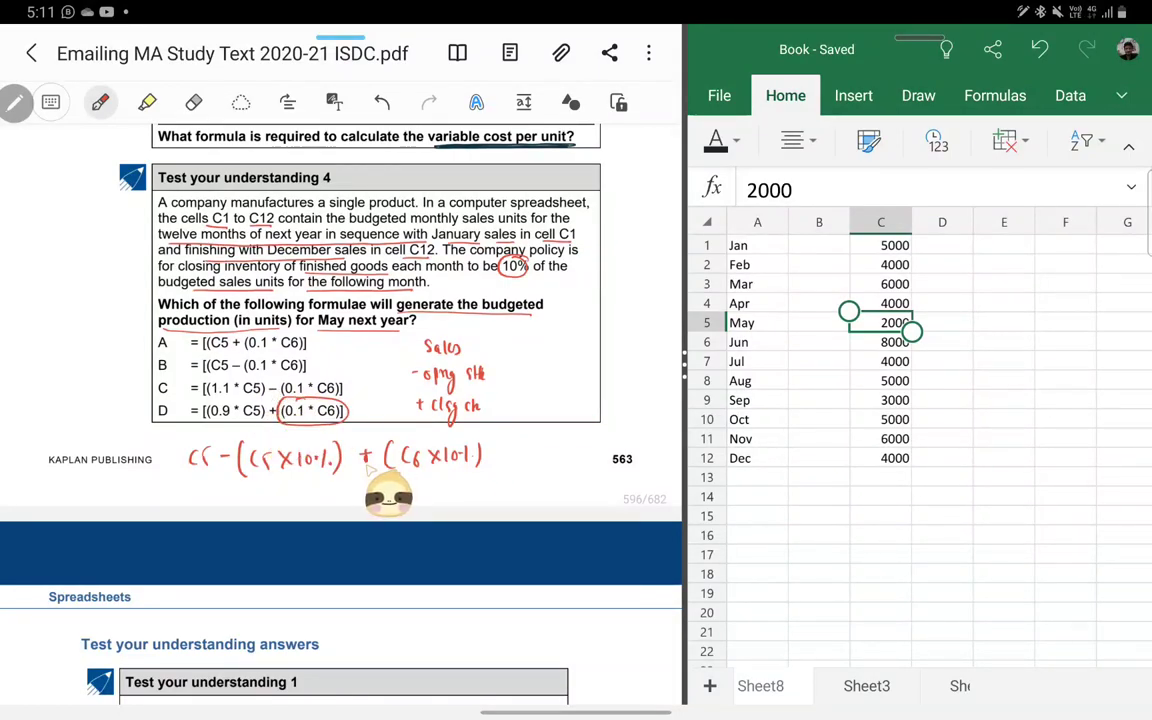
left_click_drag(165, 400, 150, 404)
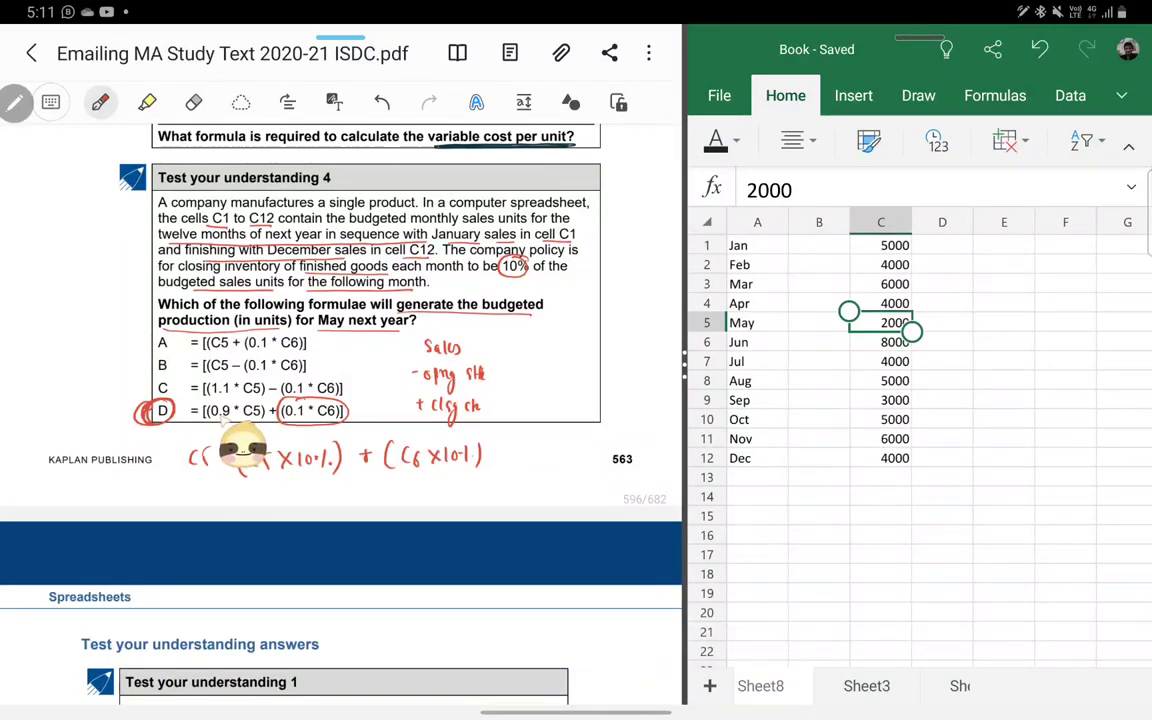
left_click_drag(108, 410, 182, 429)
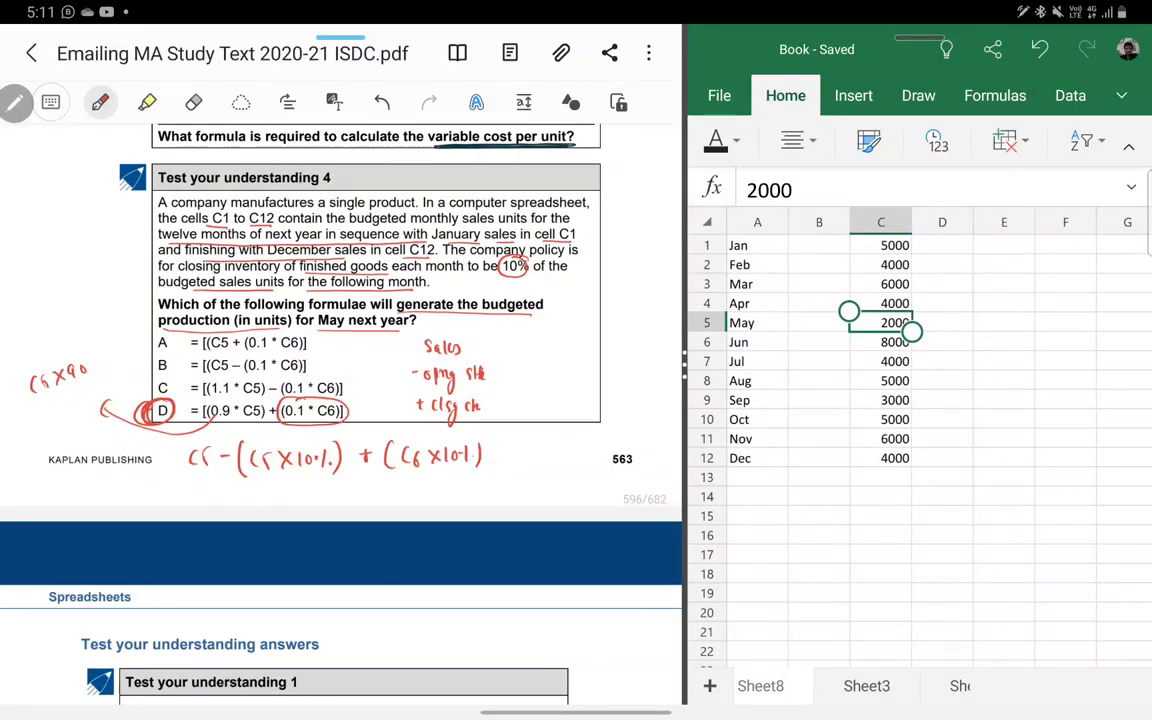
left_click_drag(89, 371, 99, 362)
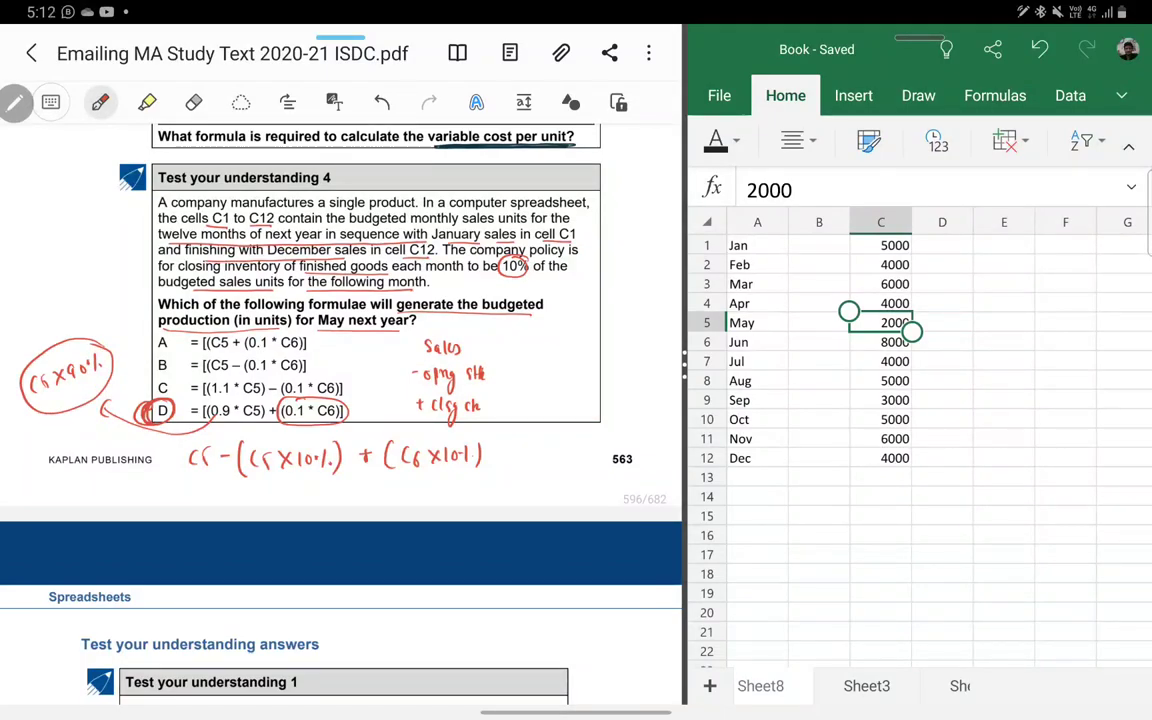
mouse_move(85, 268)
left_mouse_down()
mouse_move(118, 308)
mouse_move(87, 330)
left_mouse_up()
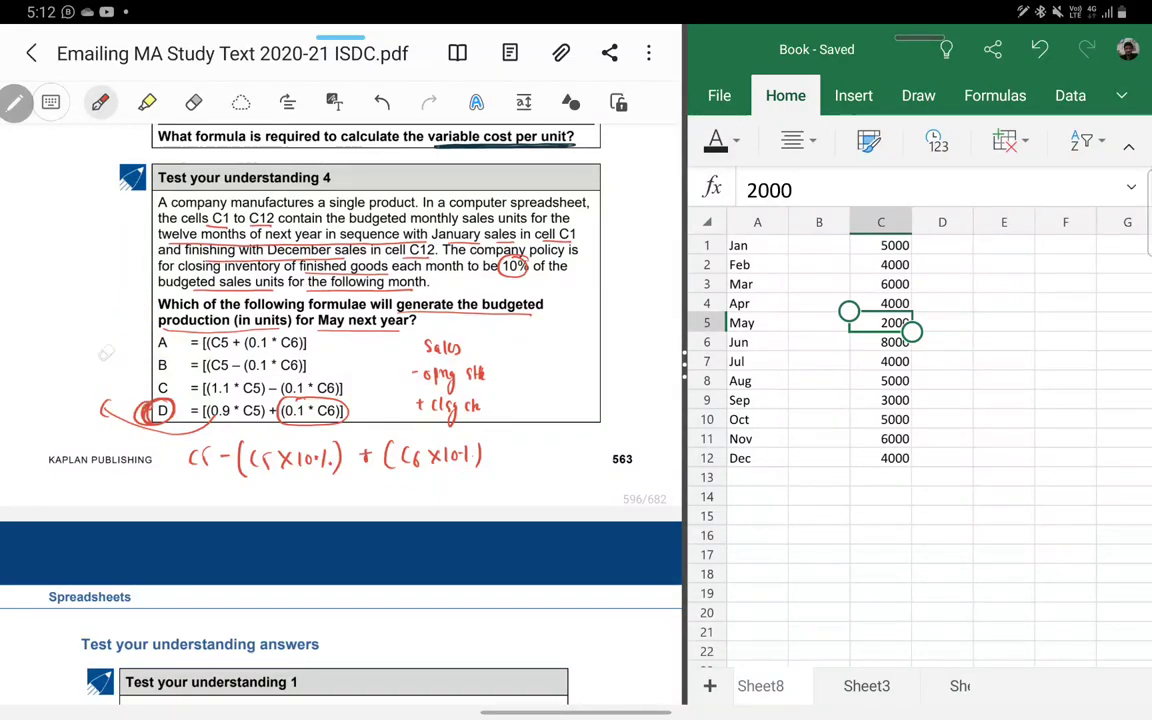
left_click_drag(104, 408, 150, 428)
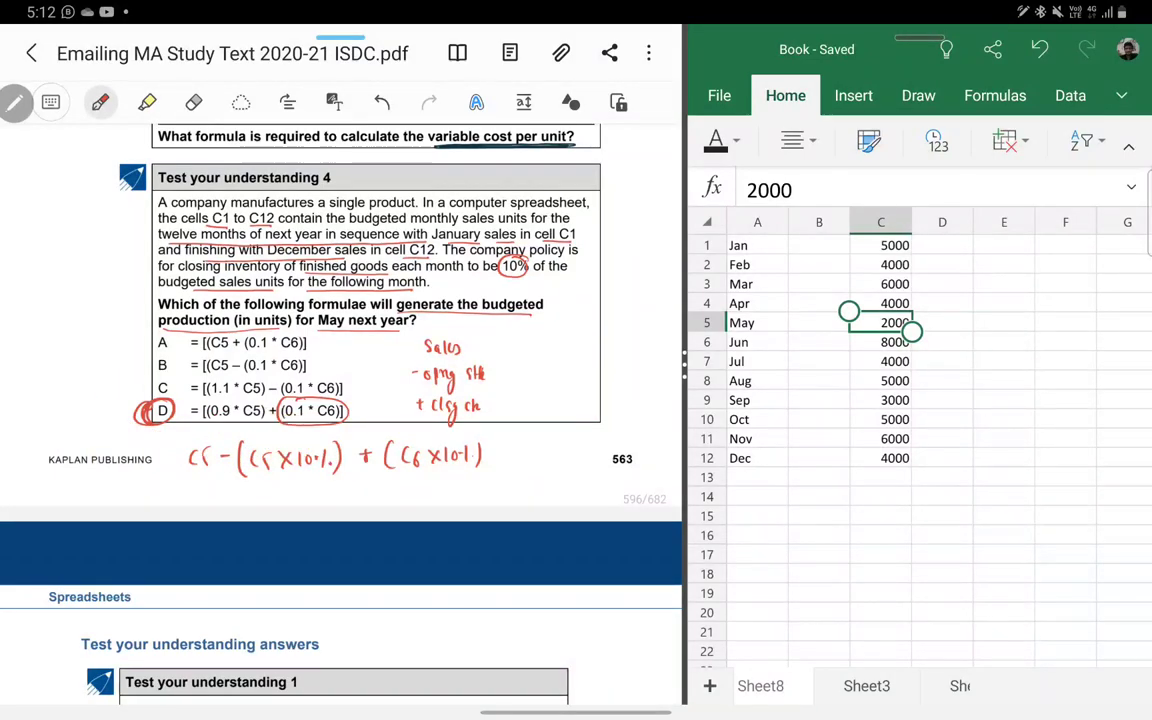
mouse_move(198, 483)
left_mouse_down()
mouse_move(196, 498)
mouse_move(241, 491)
left_mouse_up()
Step: Write 'x − .1x' with '.9x' below it in the left margin
left_click(253, 492)
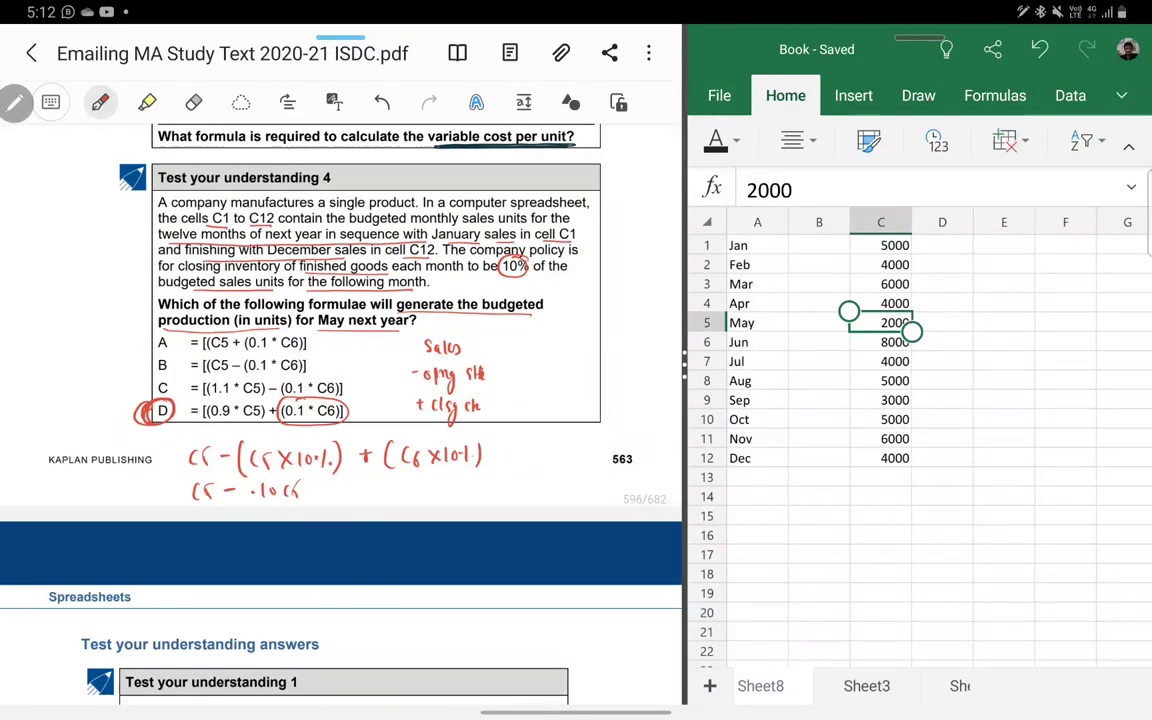
left_click_drag(286, 482, 298, 496)
mouse_move(29, 308)
left_mouse_down()
mouse_move(35, 321)
mouse_move(86, 312)
mouse_move(43, 364)
left_mouse_up()
left_click(75, 310)
left_click(54, 346)
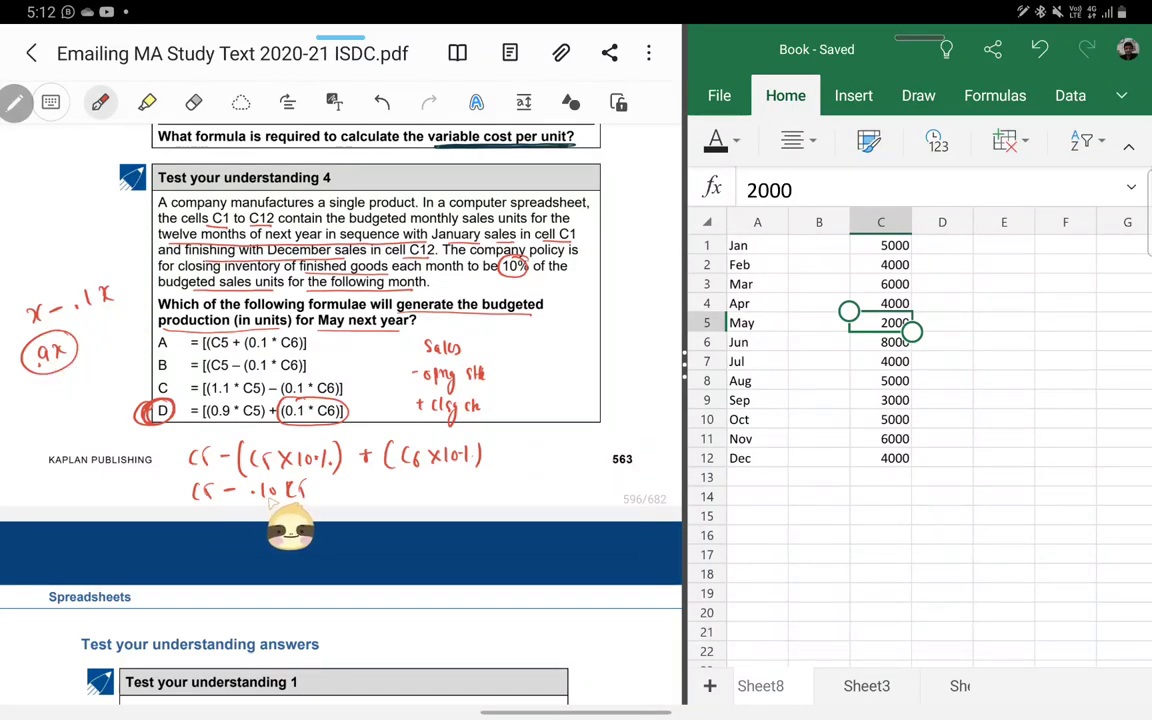
Step: Erase the C5 − .10 C5 line and write '(0.9 × C5)' under the formula
mouse_move(305, 489)
left_mouse_down()
mouse_move(195, 489)
mouse_move(257, 495)
left_mouse_up()
mouse_move(257, 484)
left_mouse_down()
mouse_move(246, 495)
mouse_move(272, 494)
left_mouse_up()
left_click_drag(290, 483, 285, 494)
left_click_drag(203, 479, 202, 502)
left_click_drag(290, 481, 290, 502)
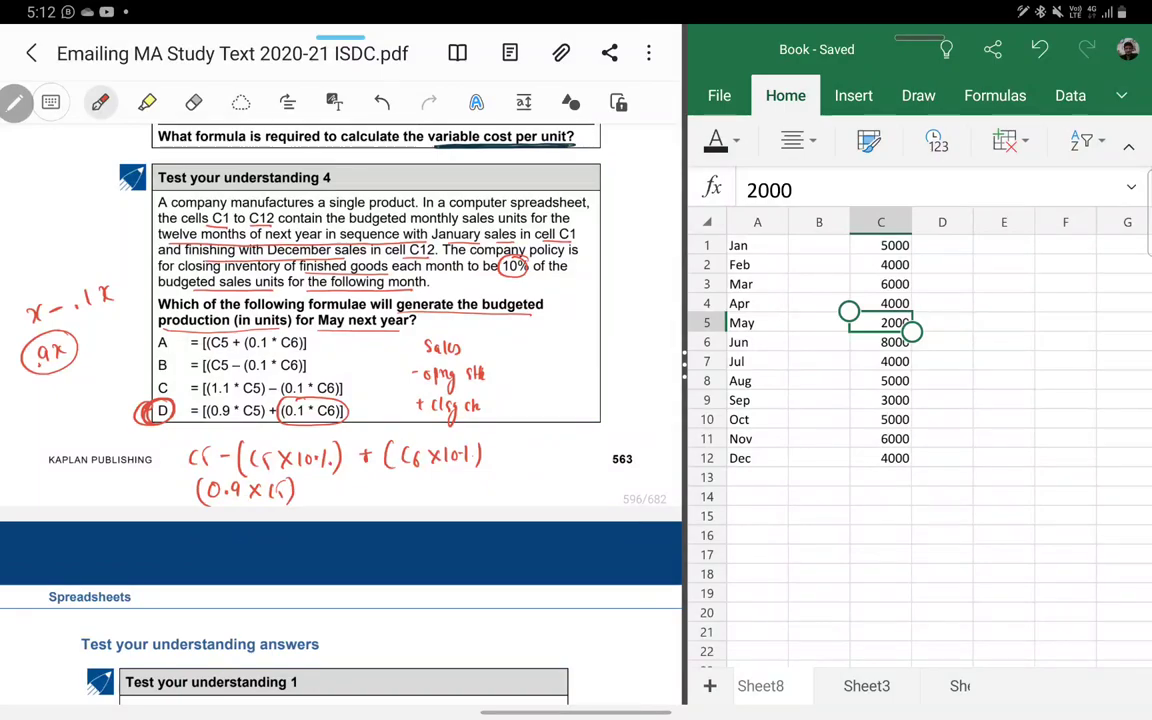
Step: Reselect May's sales figure of 2000, then June's sales figure of 8000
left_click(942, 323)
left_click(940, 325)
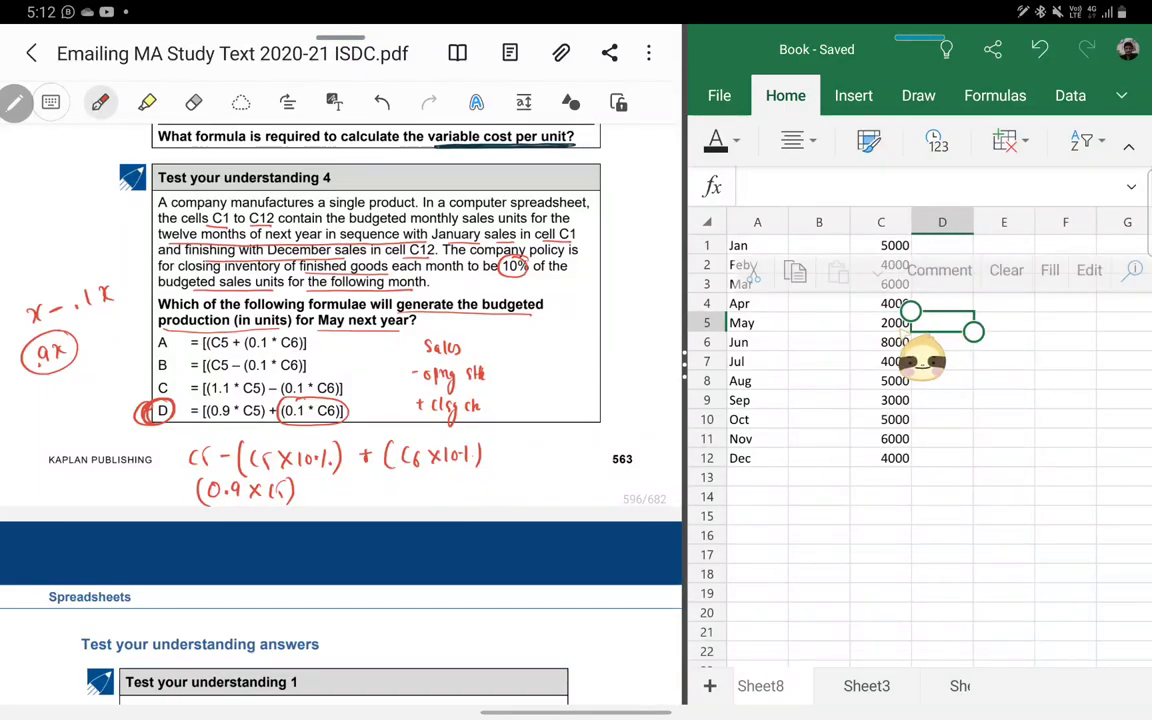
left_click(895, 323)
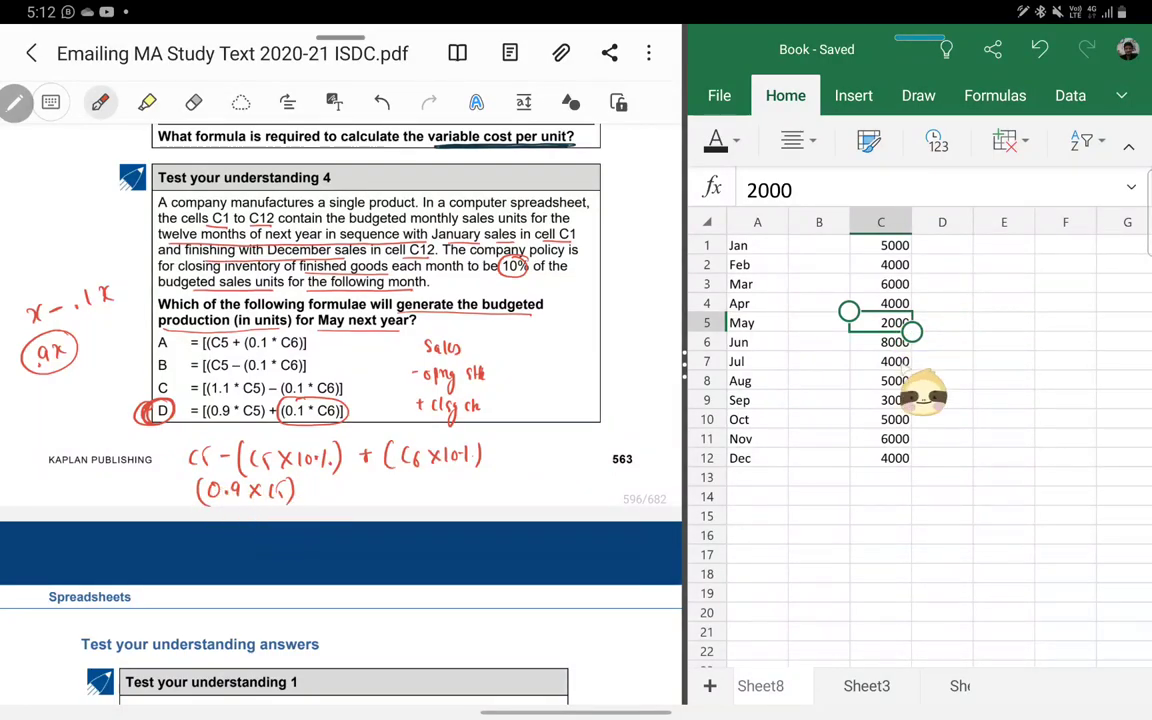
left_click(880, 342)
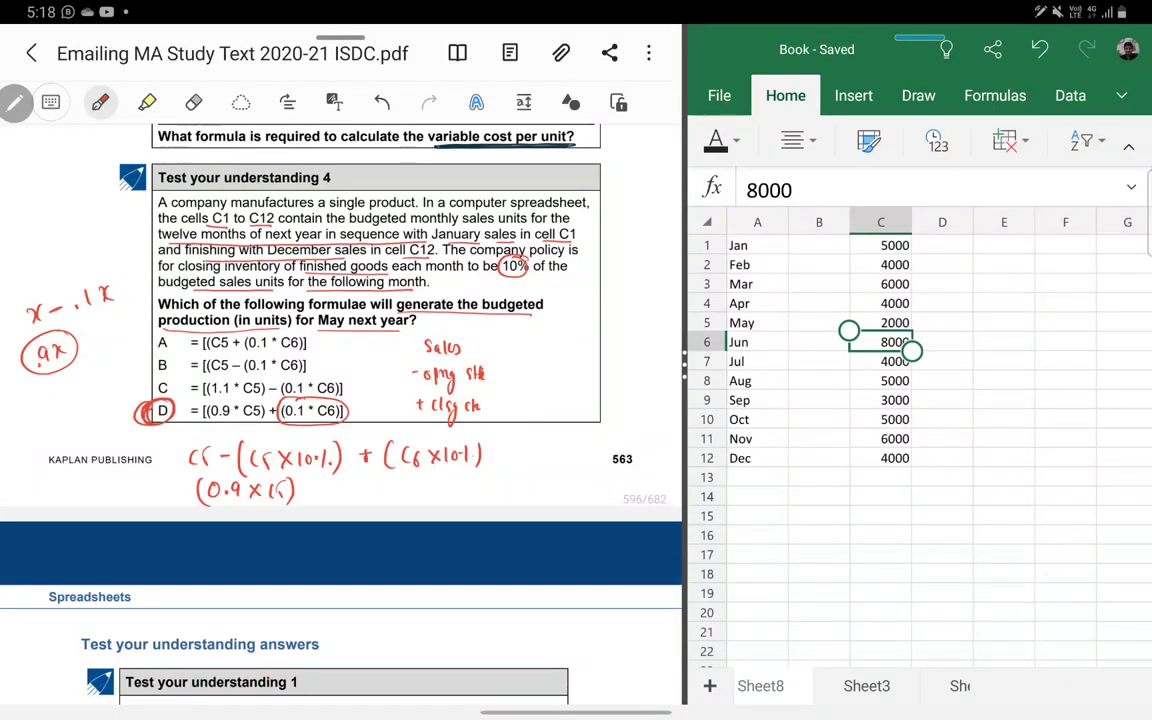
Step: Scroll the study text down until Test your understanding answers 1–3 are visible
scroll(340, 400, "down", 5)
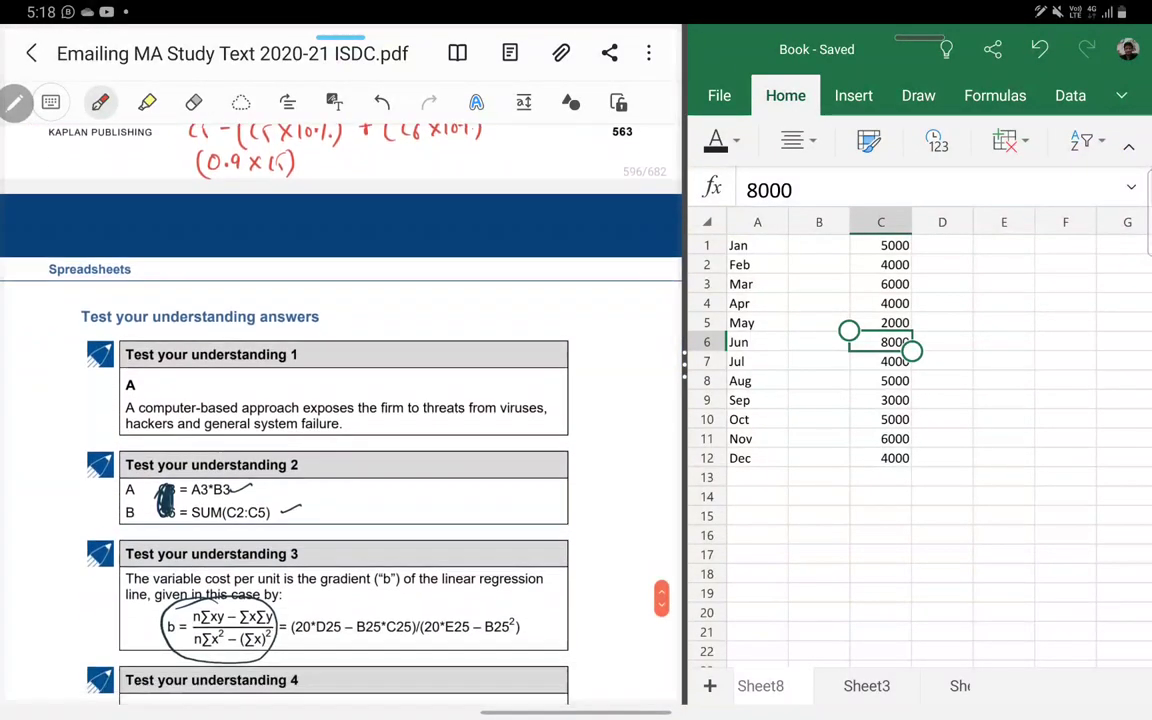